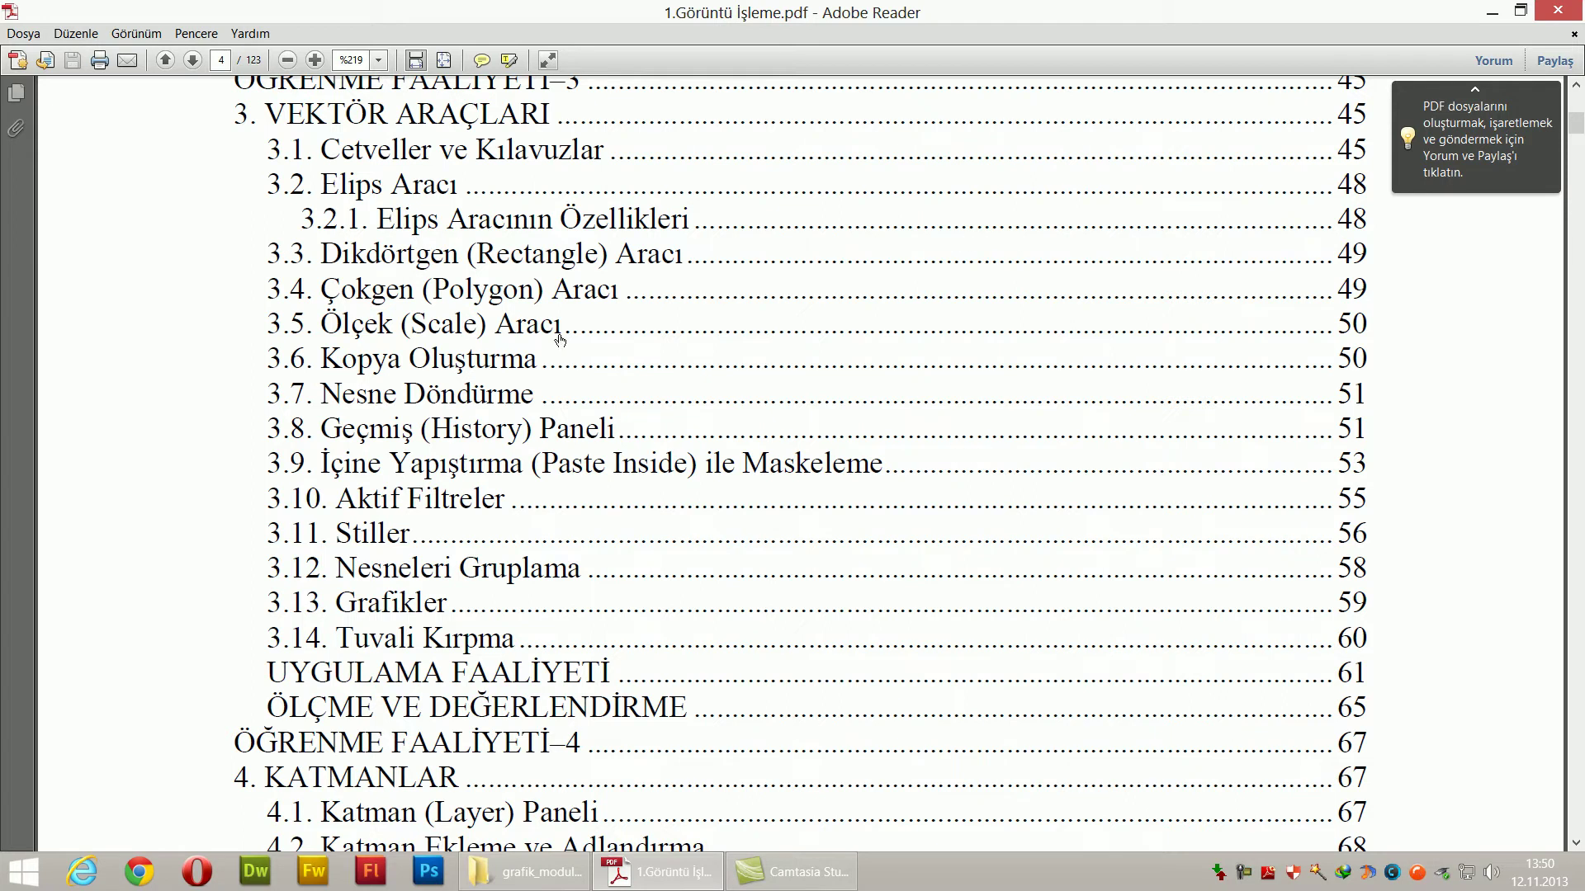
- Switch to Fireworks and create a new PNG document with a 600 by 600 pixel canvas
{"action": "scroll", "coordinate": [509, 502], "scroll_direction": "down", "scroll_amount": 3}
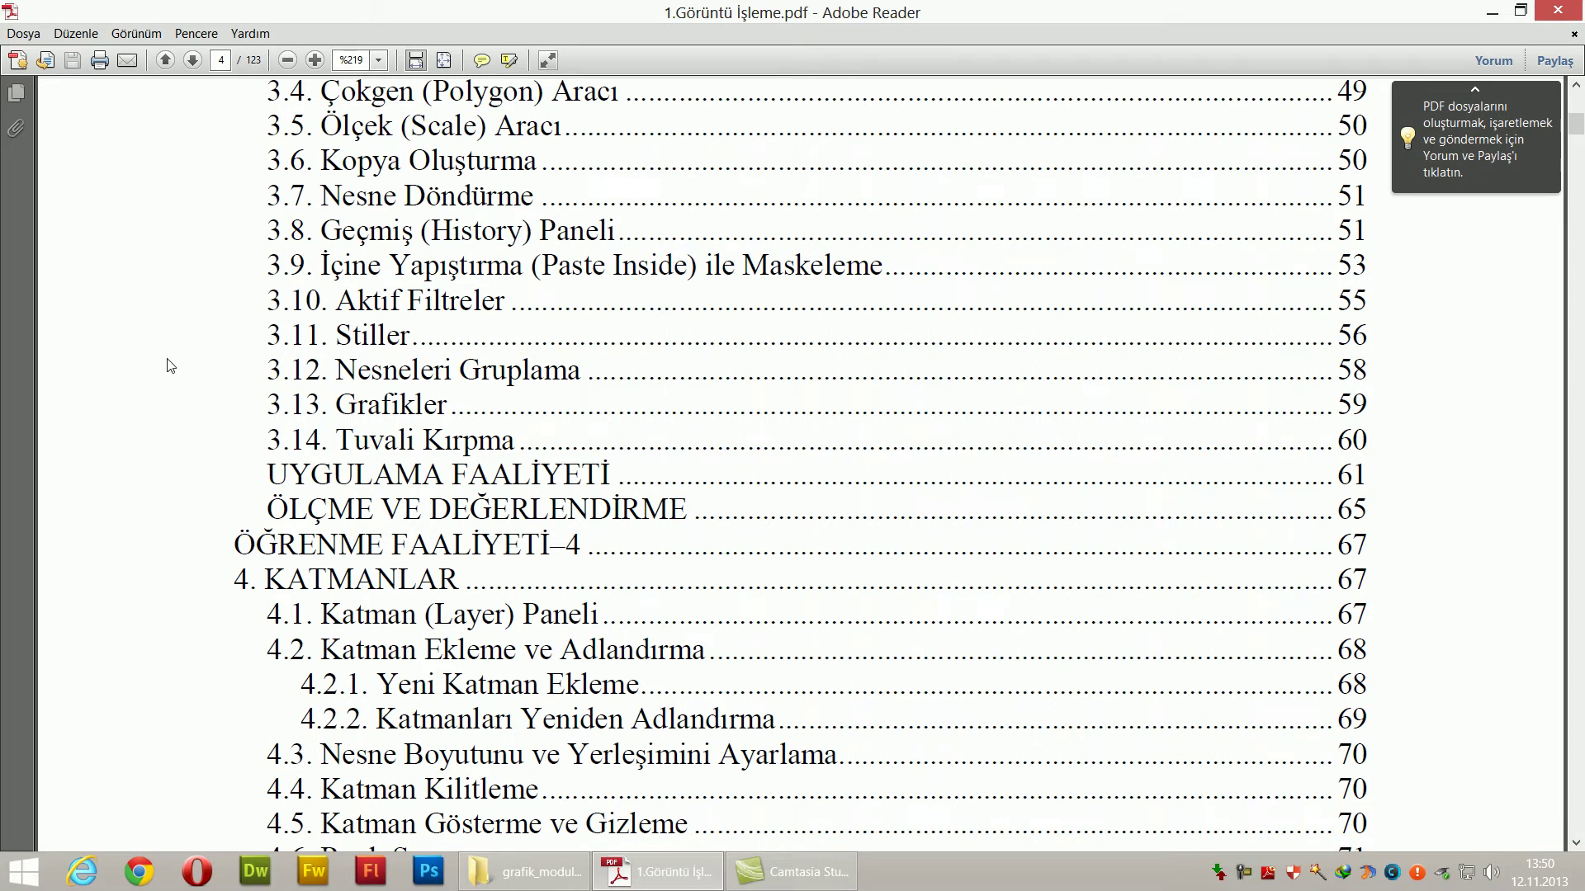
{"action": "scroll", "coordinate": [481, 327], "scroll_direction": "up", "scroll_amount": 1}
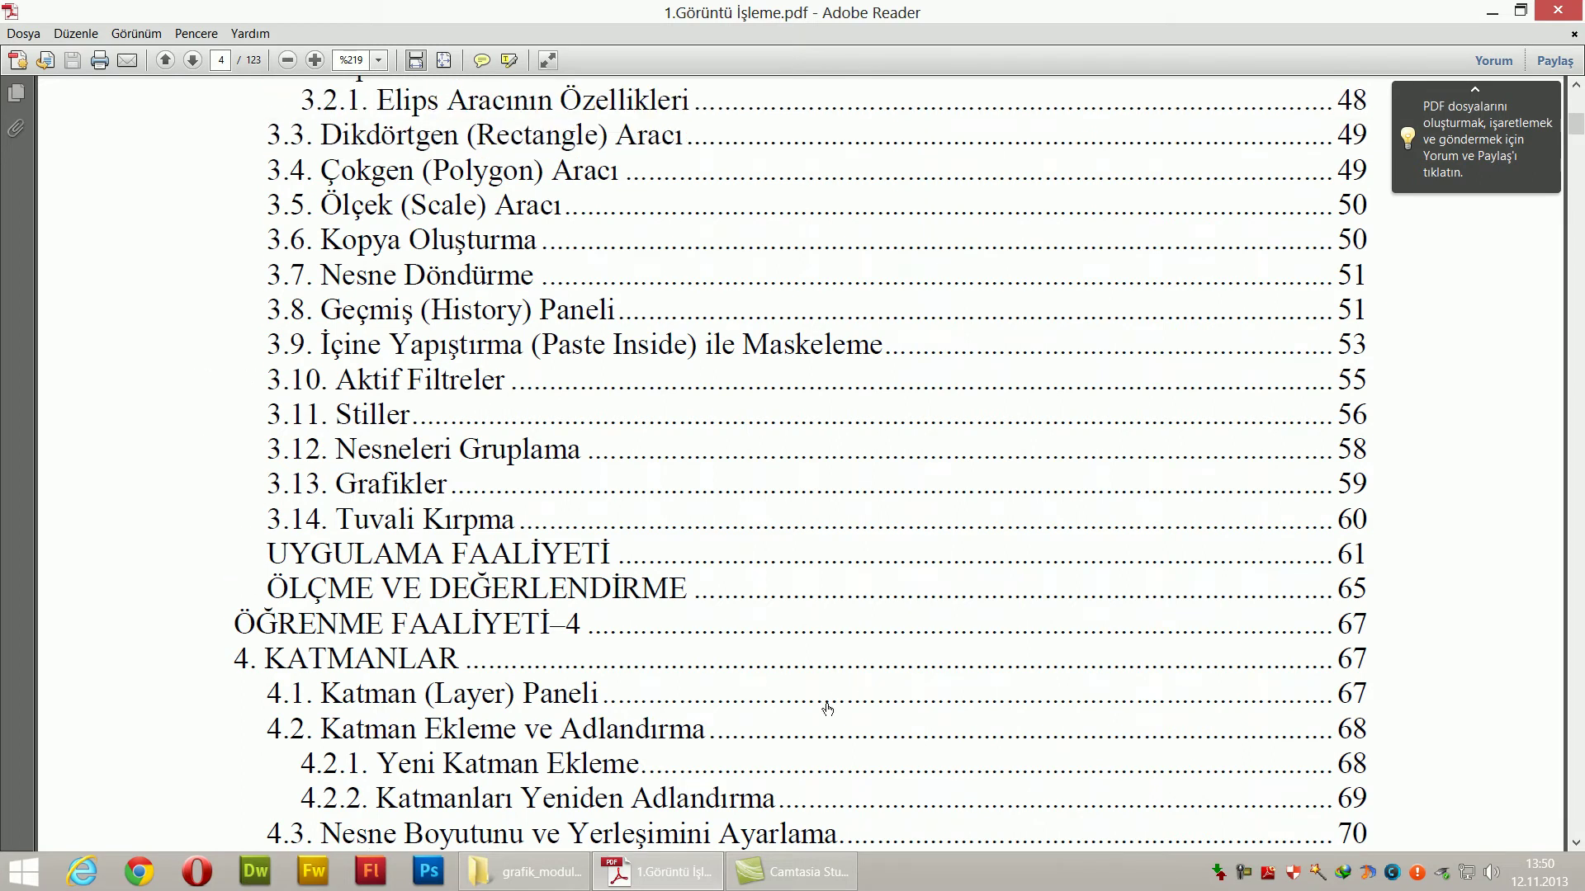
{"action": "left_click", "coordinate": [332, 880]}
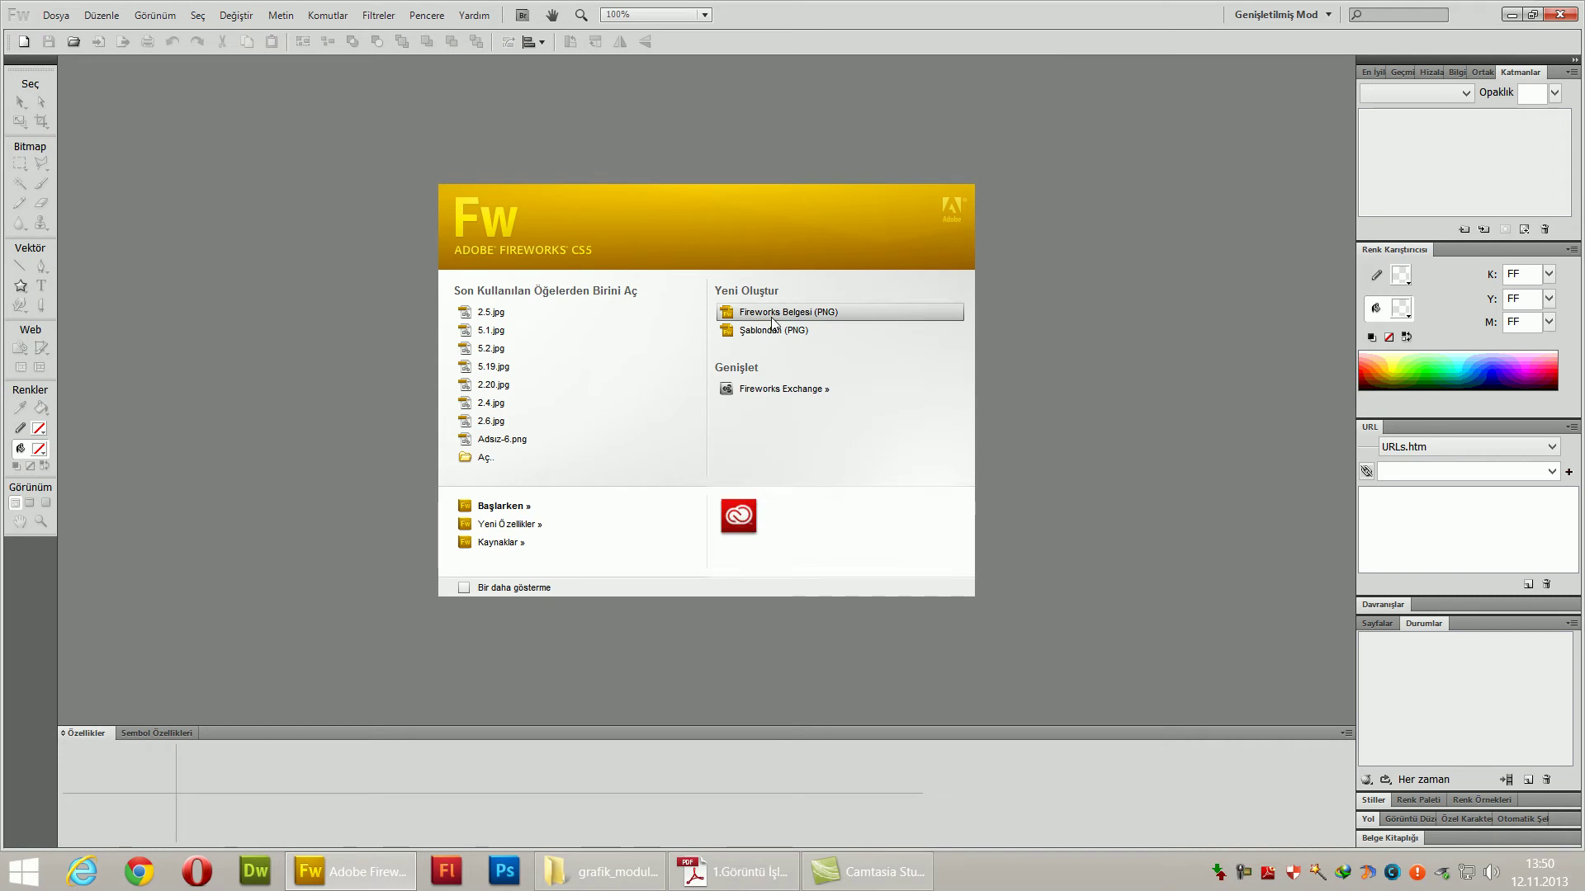
{"action": "left_click", "coordinate": [771, 317]}
{"action": "type", "text": "600"}
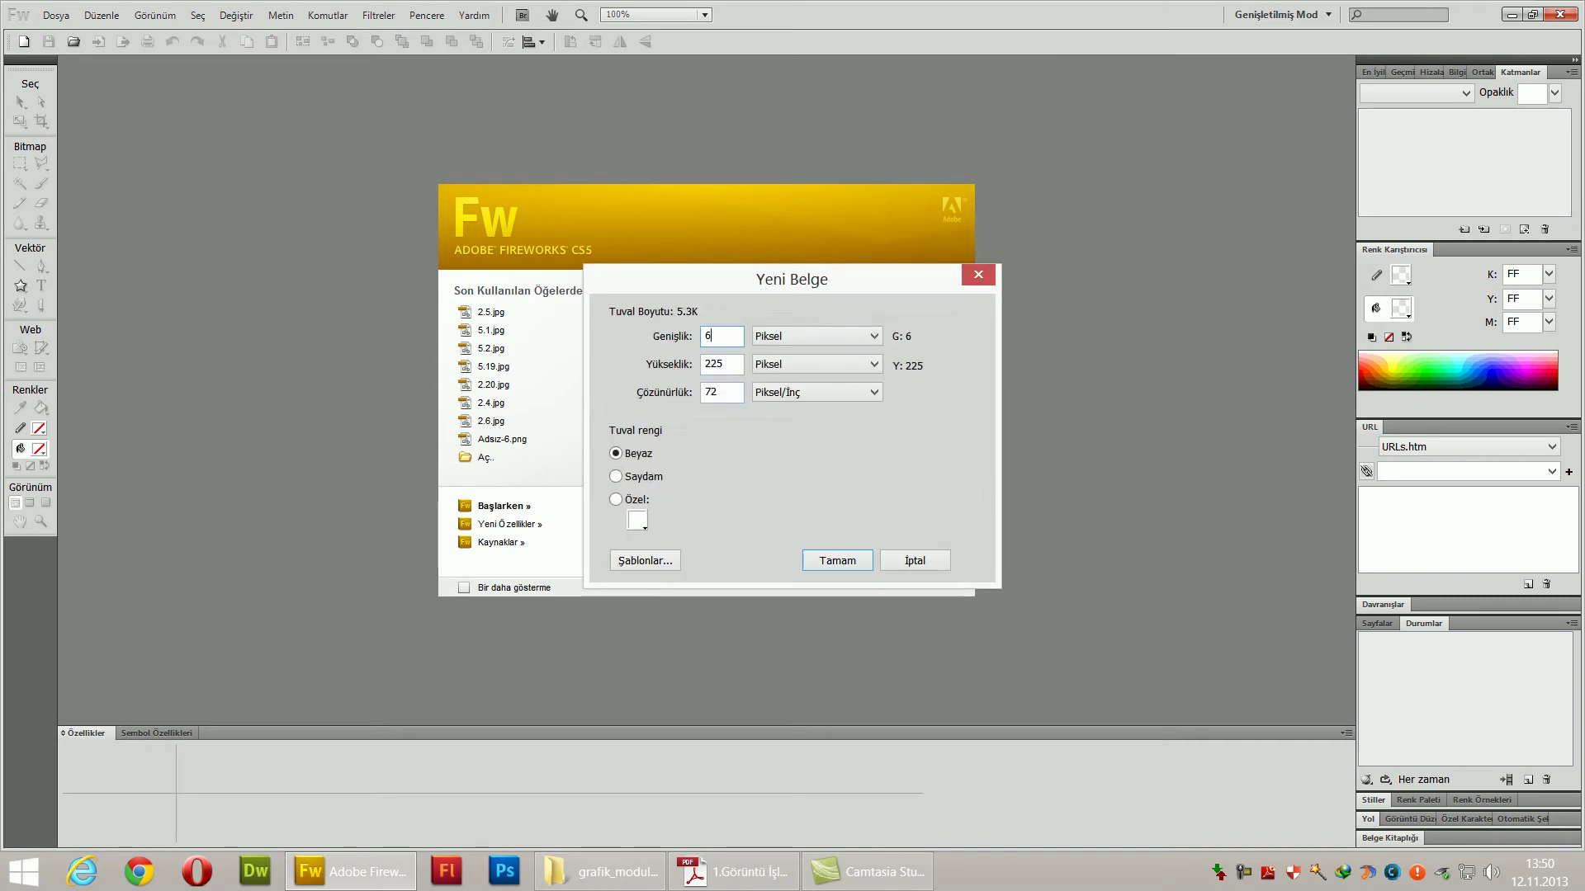
{"action": "key", "text": "Tab"}
{"action": "key", "text": "Tab"}
{"action": "key", "text": "Tab"}
{"action": "key", "text": "Tab"}
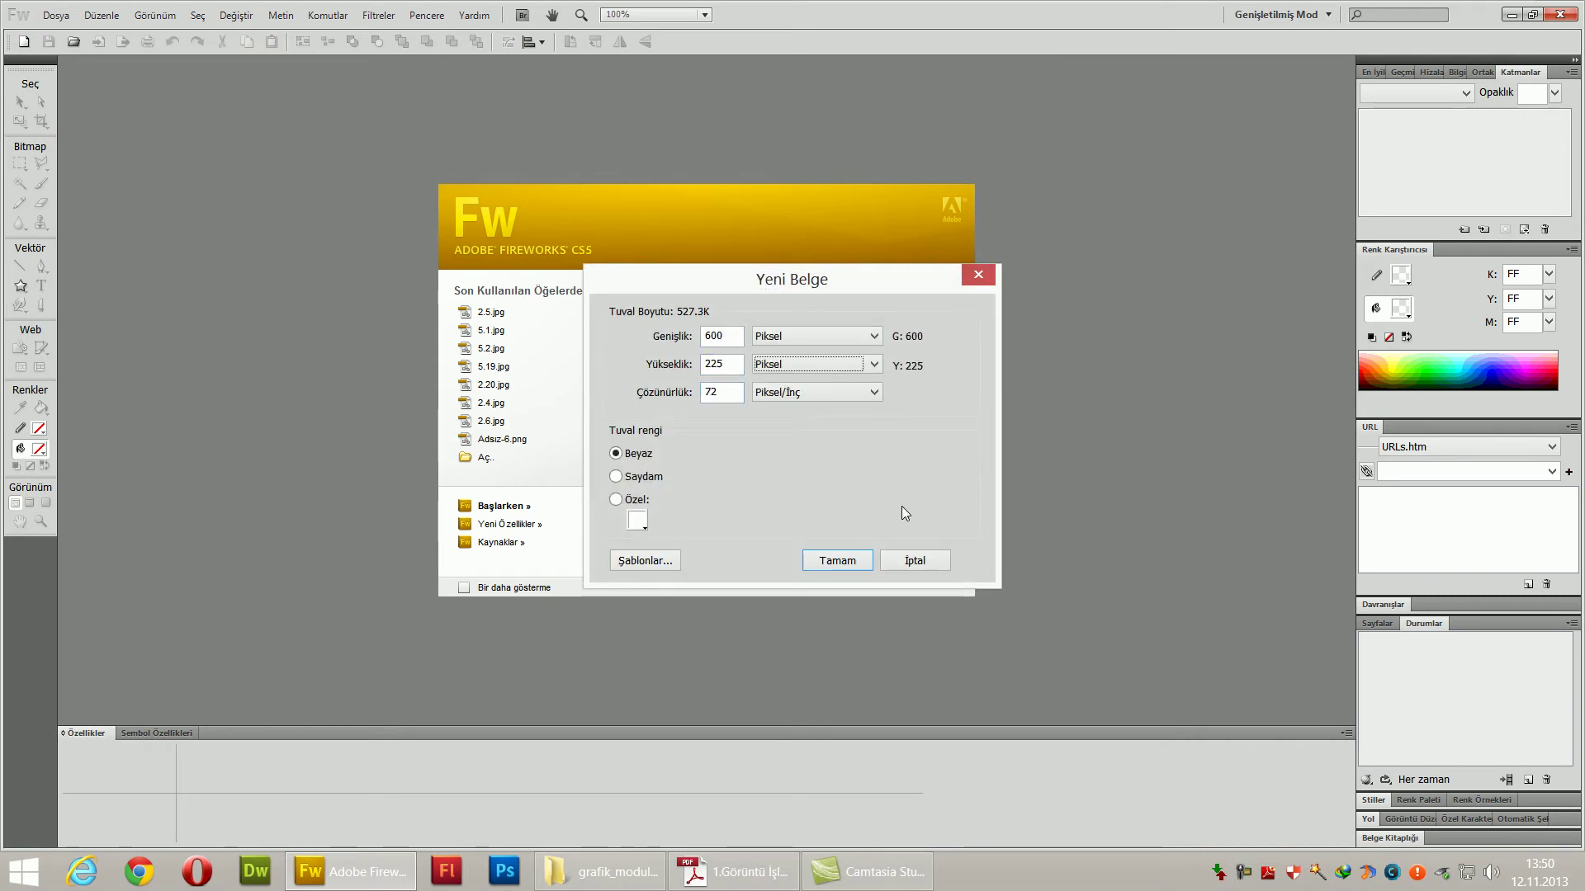
{"action": "left_click_drag", "start_coordinate": [745, 366], "coordinate": [671, 371]}
{"action": "type", "text": "600"}
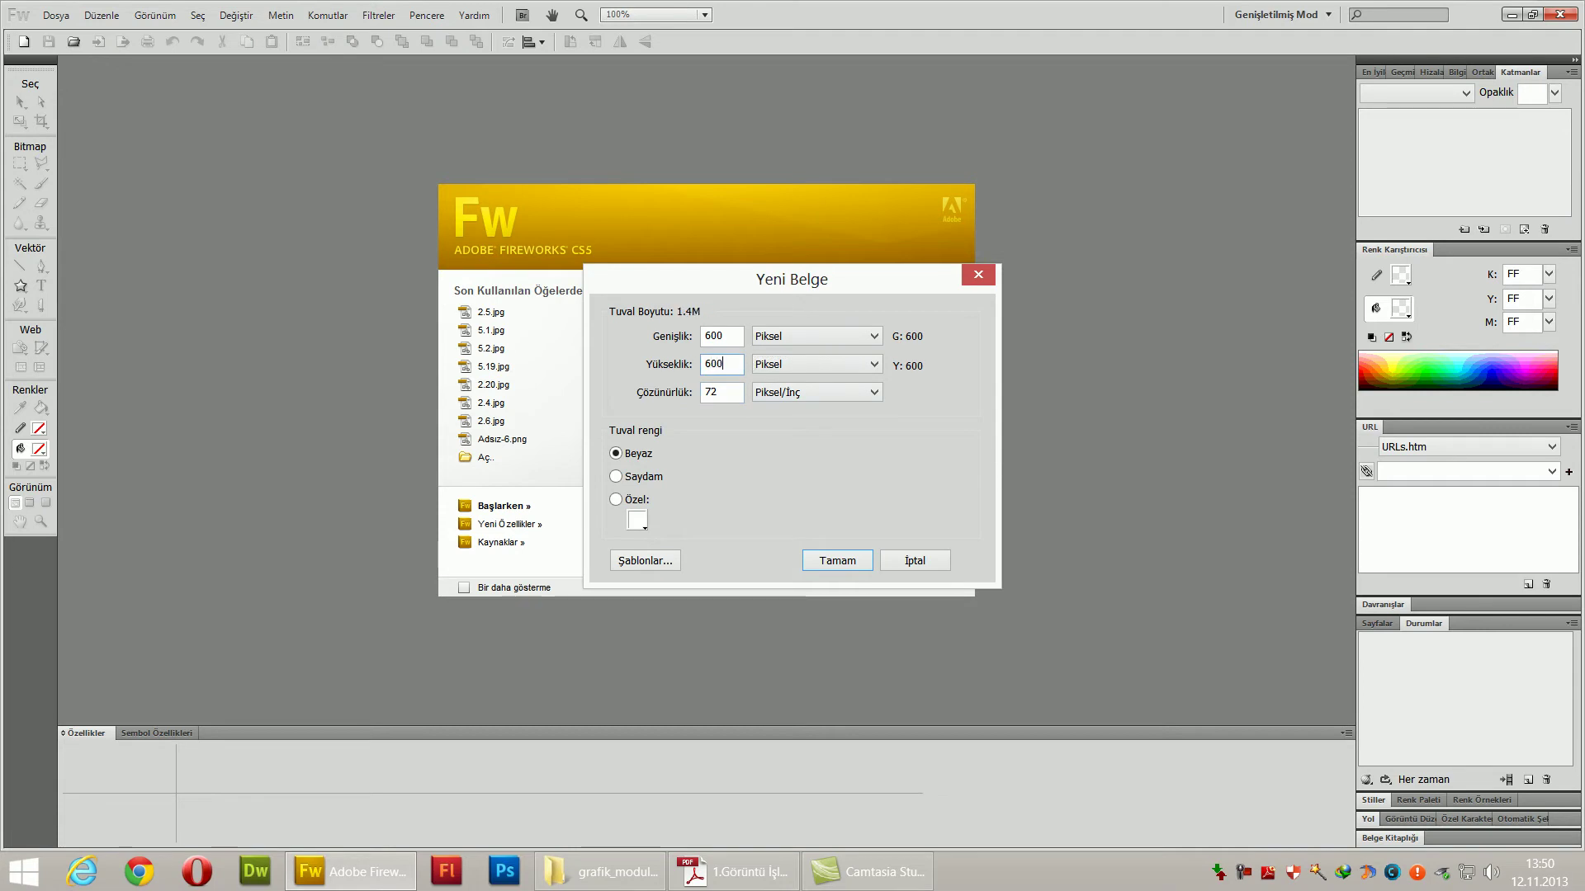
{"action": "key", "text": "Return"}
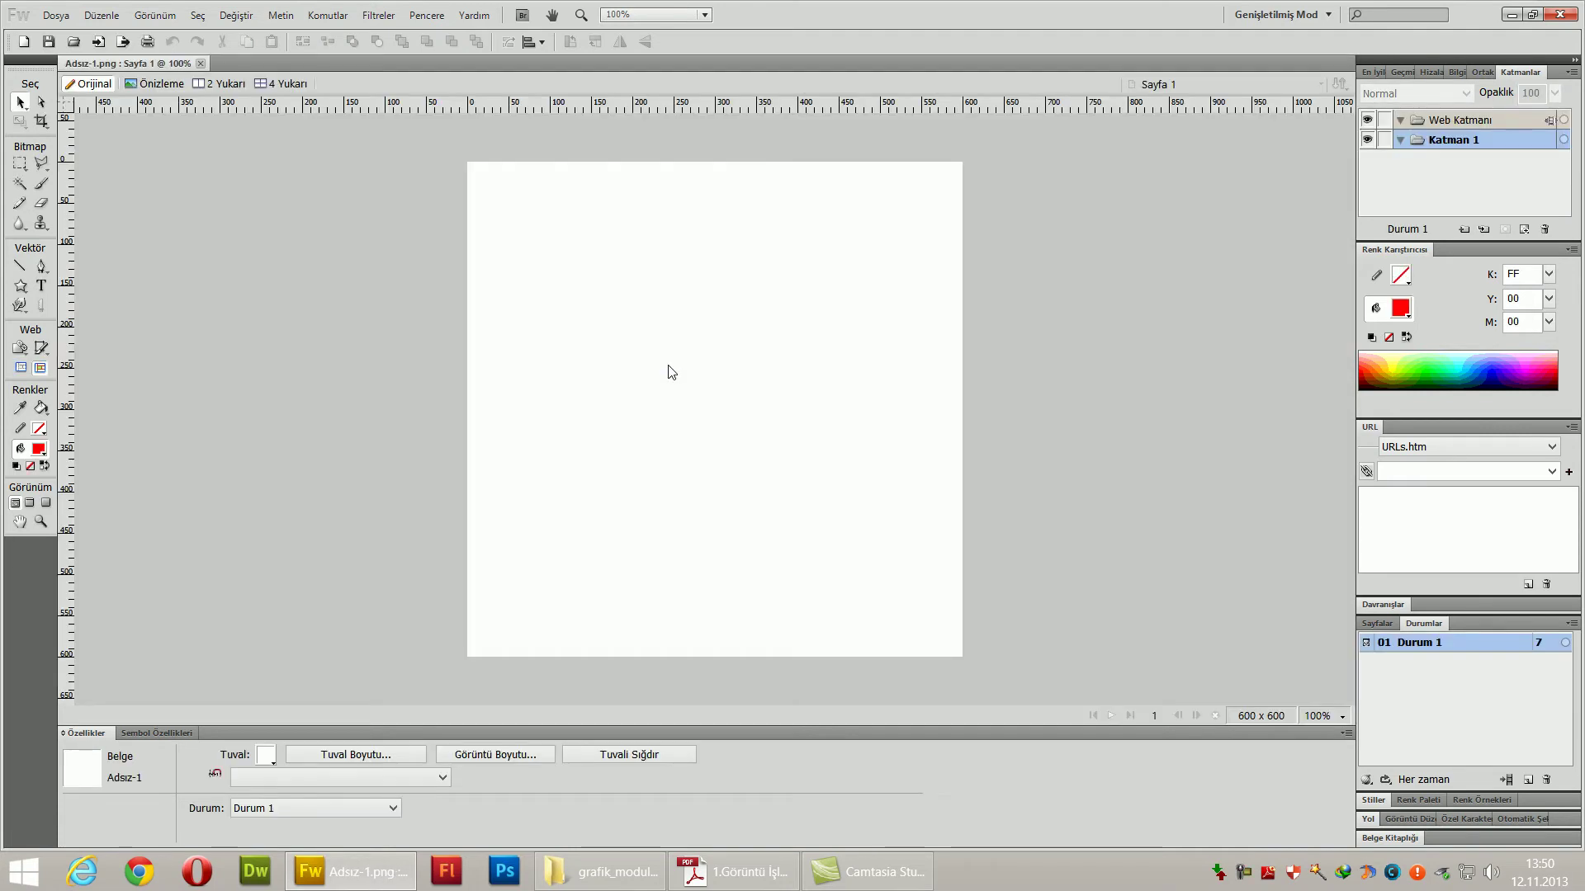
- Draw a slightly sloping dark red line spanning about 213 by 36 pixels near the canvas's upper edge with the Line tool
{"action": "left_click", "coordinate": [20, 266]}
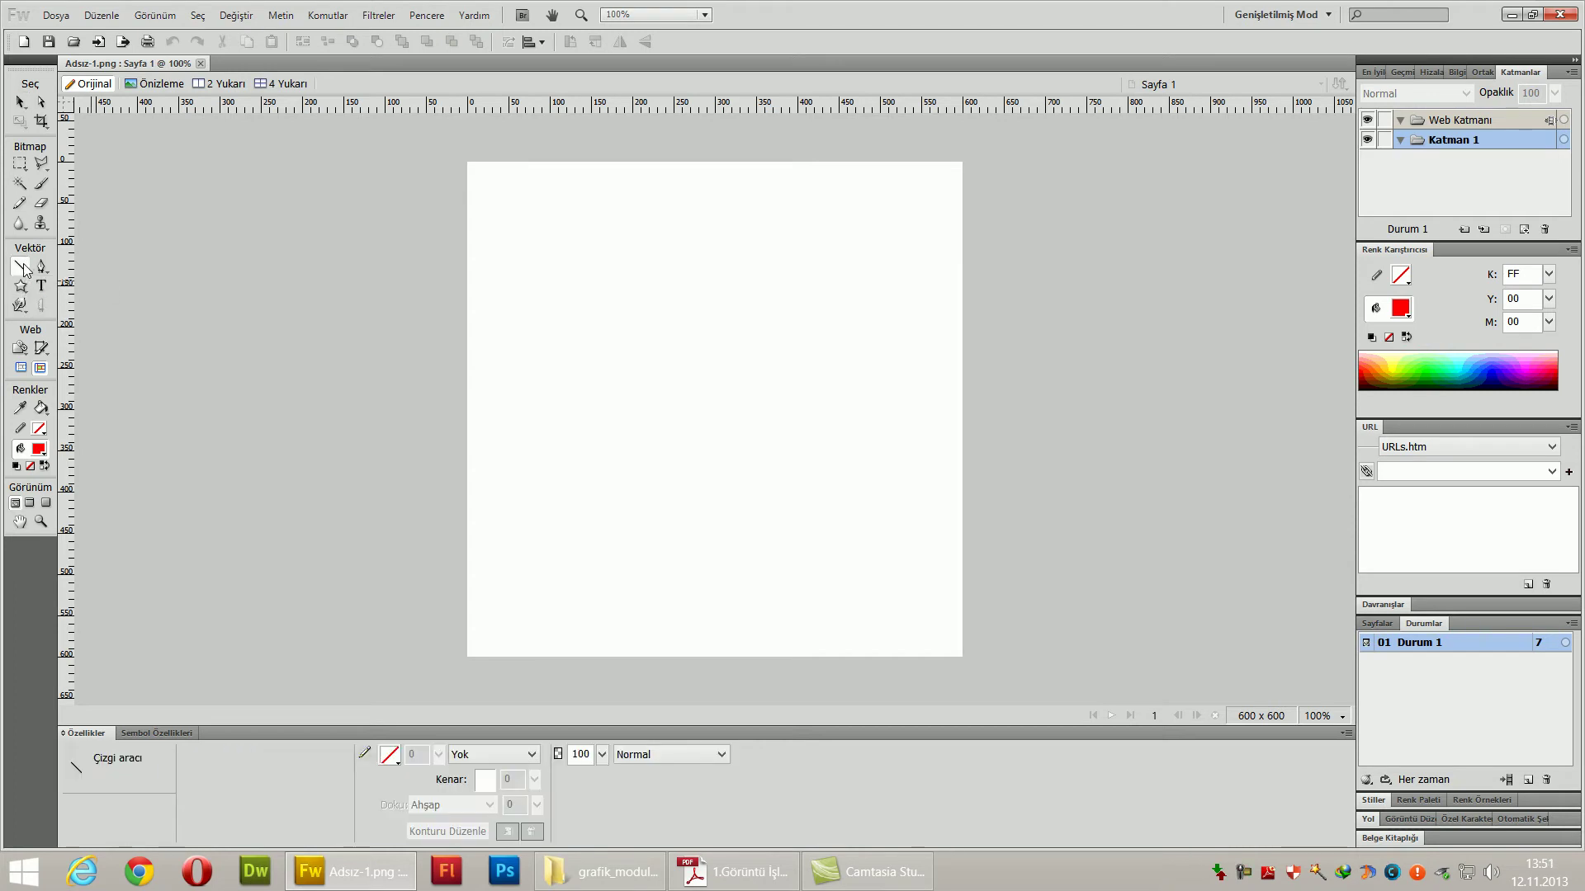
{"action": "left_click", "coordinate": [393, 759]}
{"action": "left_click", "coordinate": [420, 653]}
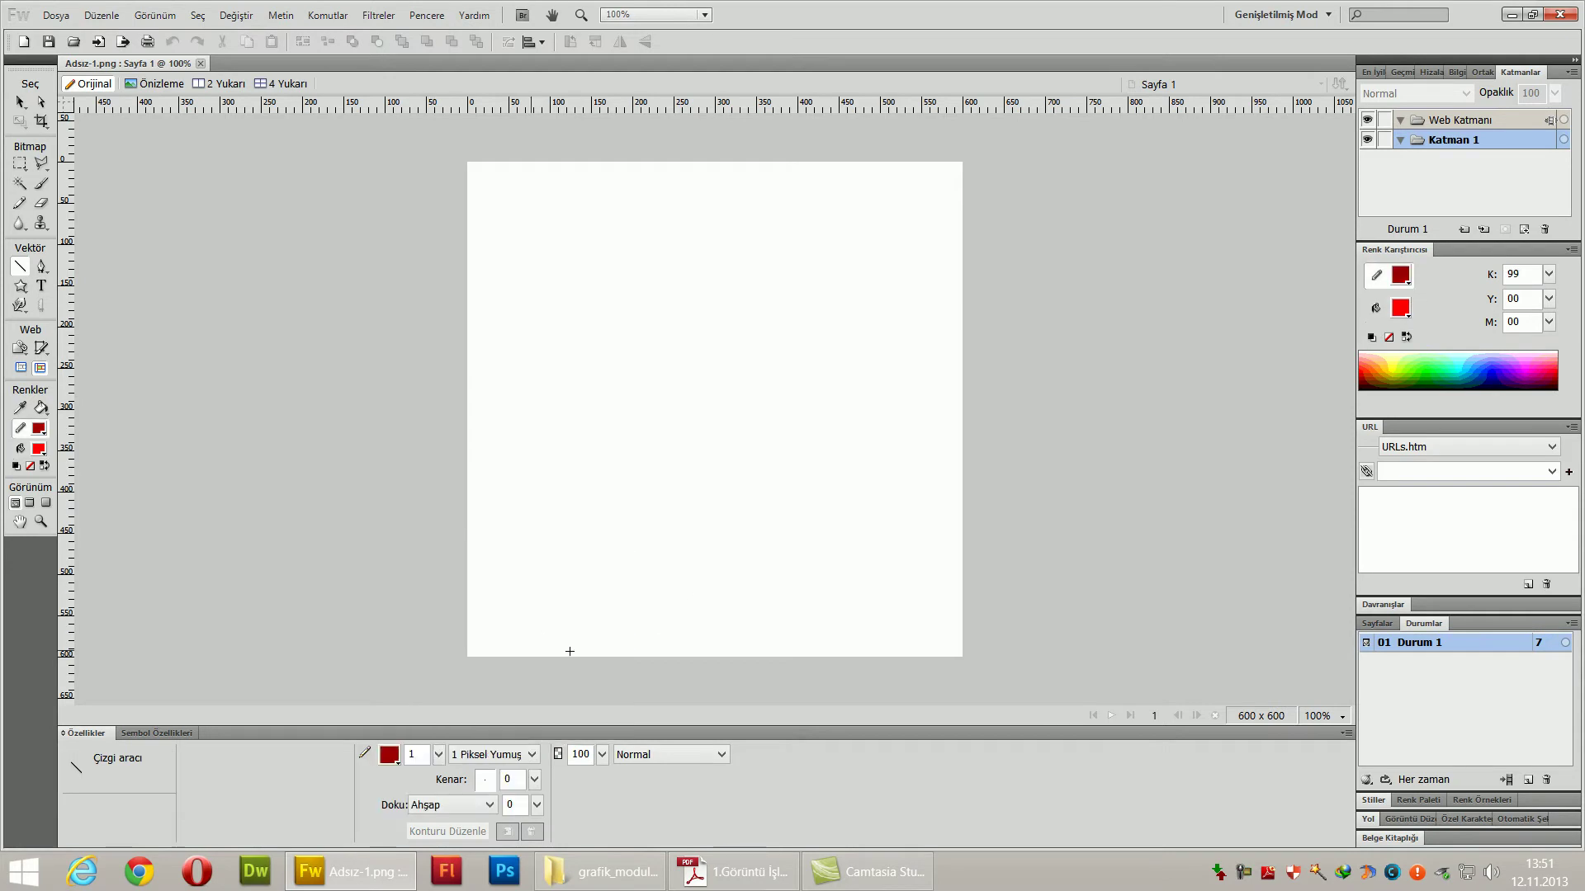
{"action": "left_click_drag", "start_coordinate": [512, 182], "coordinate": [688, 212]}
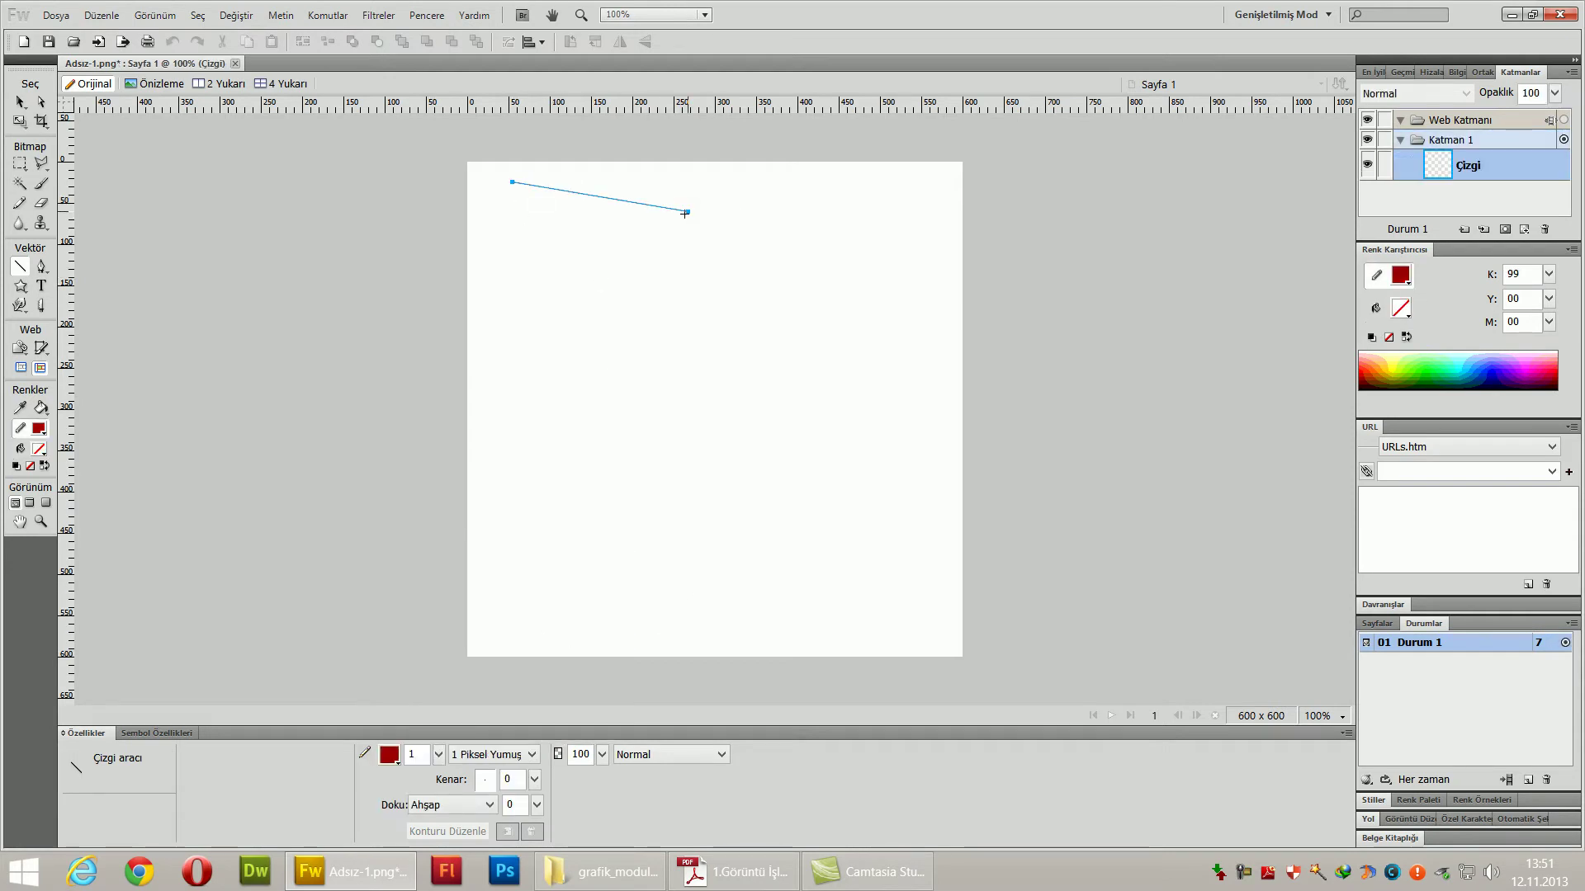
{"action": "left_click", "coordinate": [41, 271]}
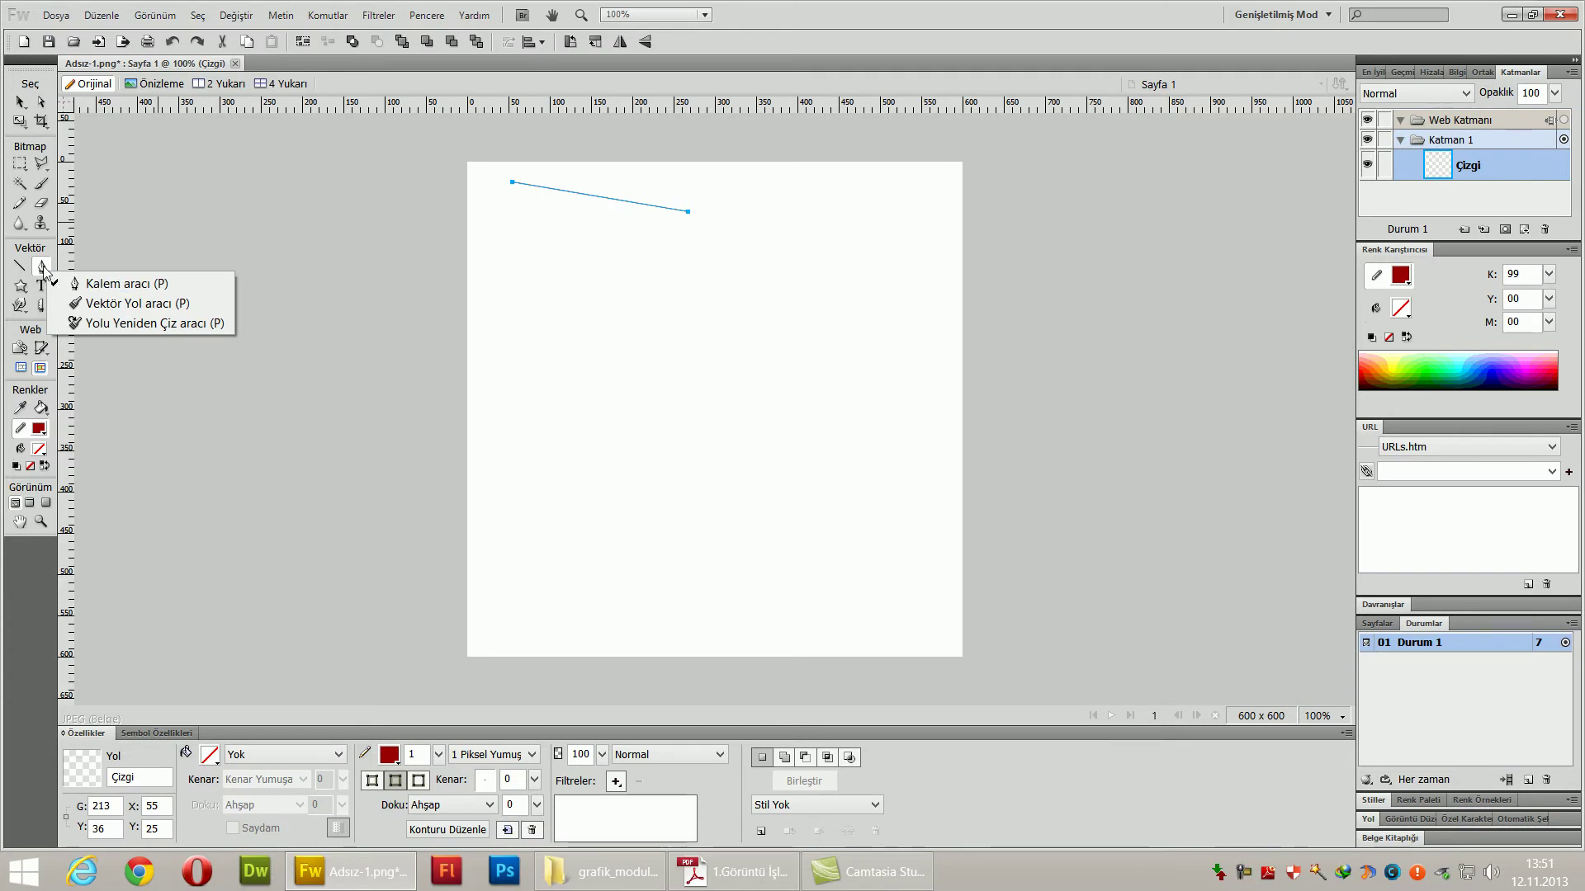
{"action": "left_click", "coordinate": [42, 269]}
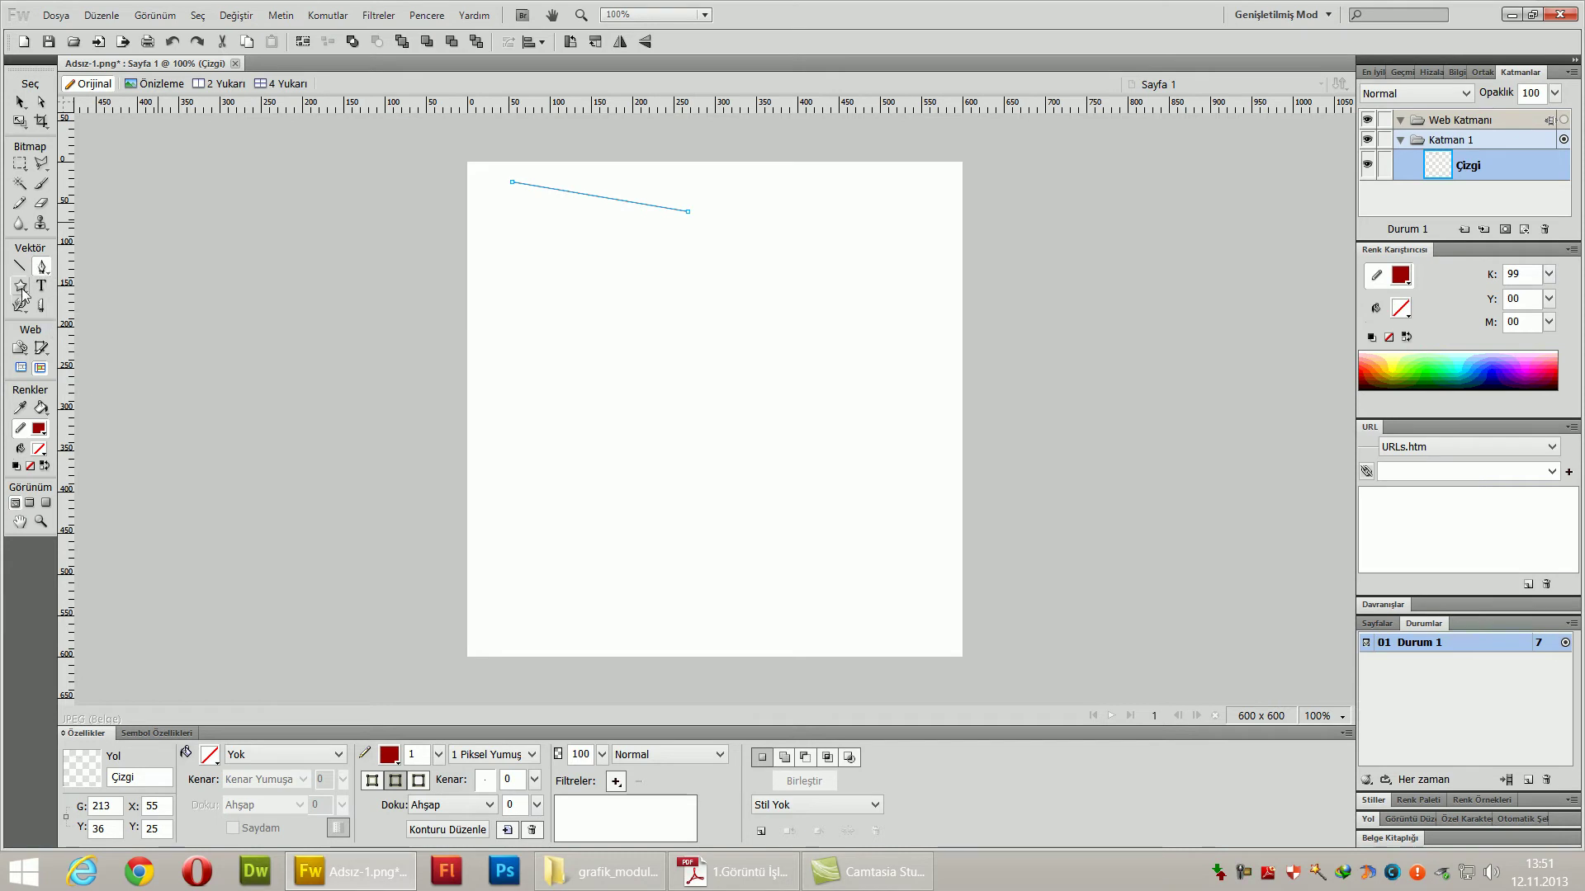
{"action": "left_click", "coordinate": [20, 287]}
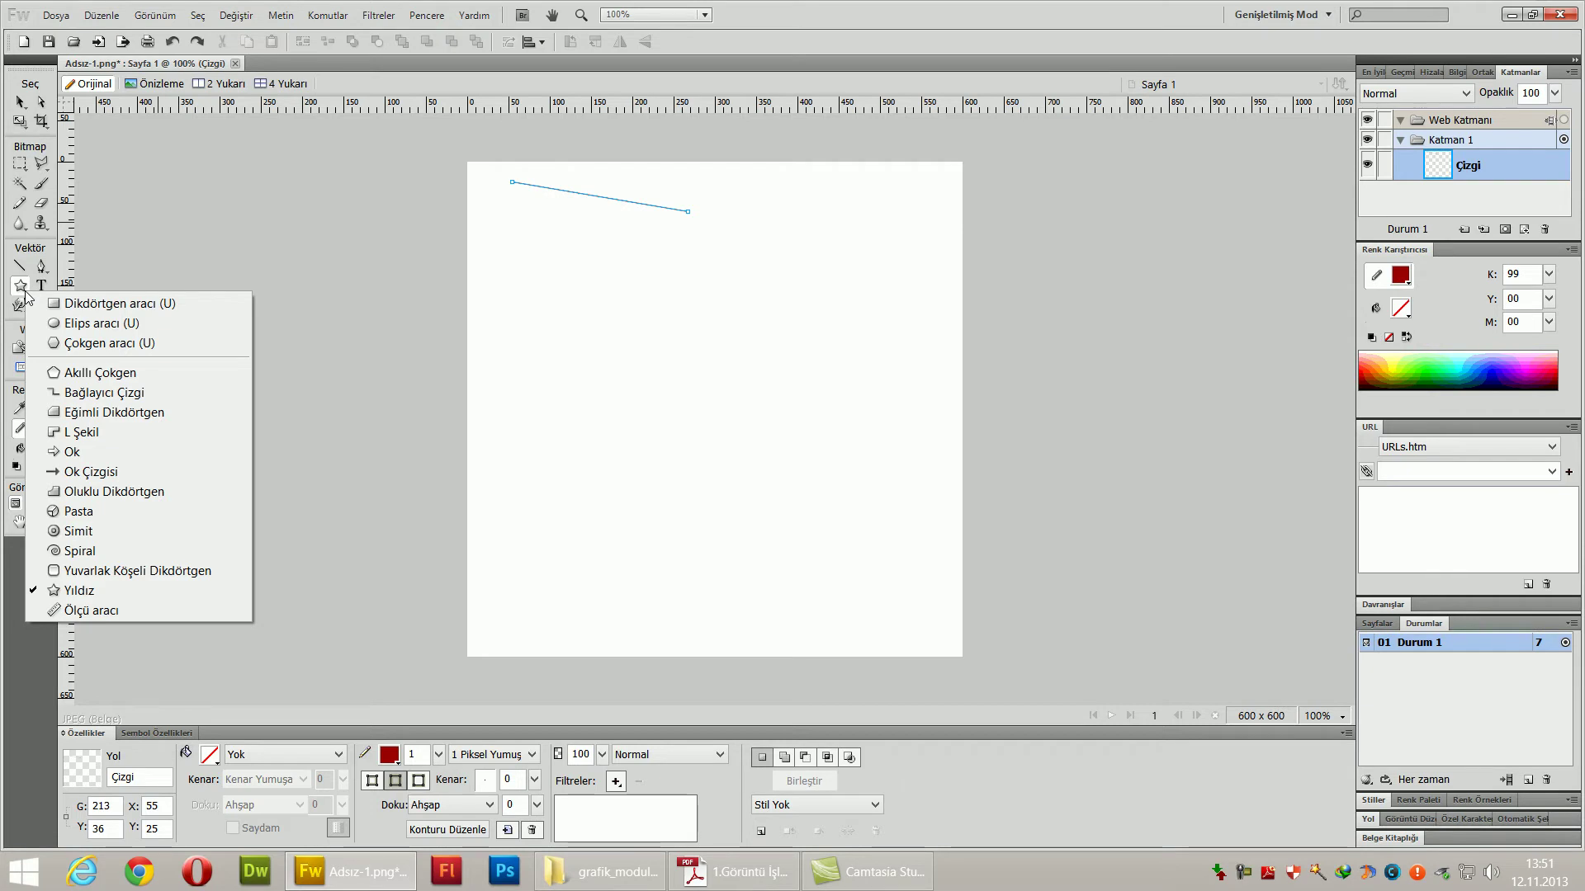
- Draw a closed, curved freeform path about 336 by 253 pixels below the line with the Pen tool, and deselect it
{"action": "left_click", "coordinate": [42, 273]}
{"action": "left_click_drag", "start_coordinate": [41, 275], "coordinate": [124, 281]}
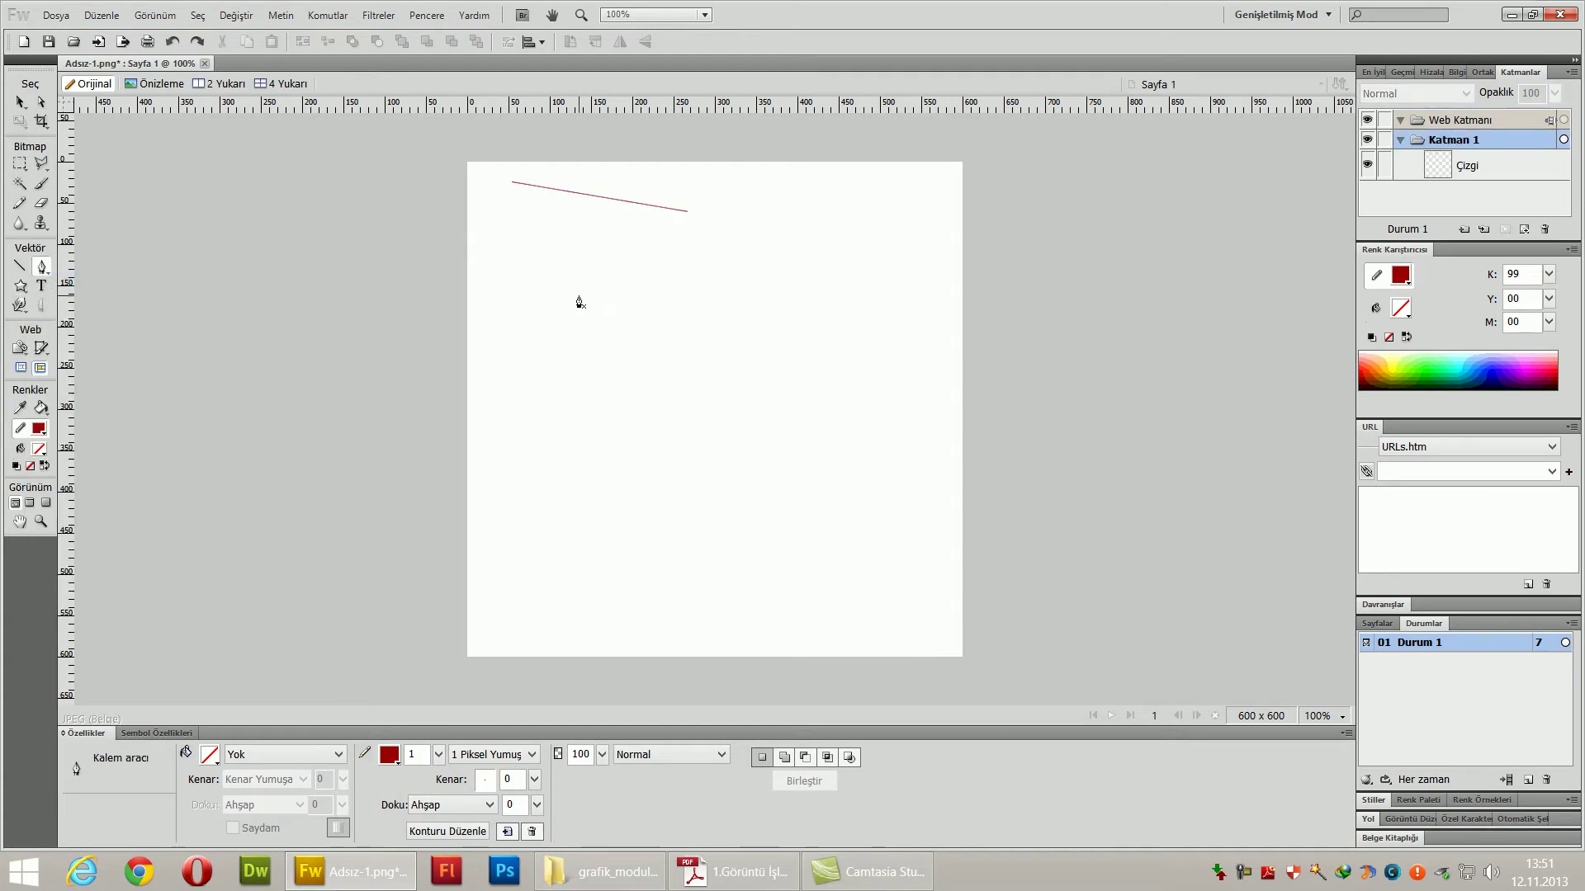
{"action": "left_click", "coordinate": [574, 297]}
{"action": "left_click", "coordinate": [604, 232]}
{"action": "left_click", "coordinate": [716, 265]}
{"action": "left_click_drag", "start_coordinate": [708, 304], "coordinate": [674, 320]}
{"action": "left_click", "coordinate": [657, 324]}
{"action": "left_click", "coordinate": [588, 341]}
{"action": "left_click_drag", "start_coordinate": [649, 380], "coordinate": [679, 382]}
{"action": "left_click_drag", "start_coordinate": [777, 347], "coordinate": [793, 371]}
{"action": "left_click", "coordinate": [728, 439]}
{"action": "mouse_move", "coordinate": [612, 432]}
{"action": "left_mouse_down"}
{"action": "mouse_move", "coordinate": [592, 423]}
{"action": "mouse_move", "coordinate": [544, 303]}
{"action": "left_mouse_up"}
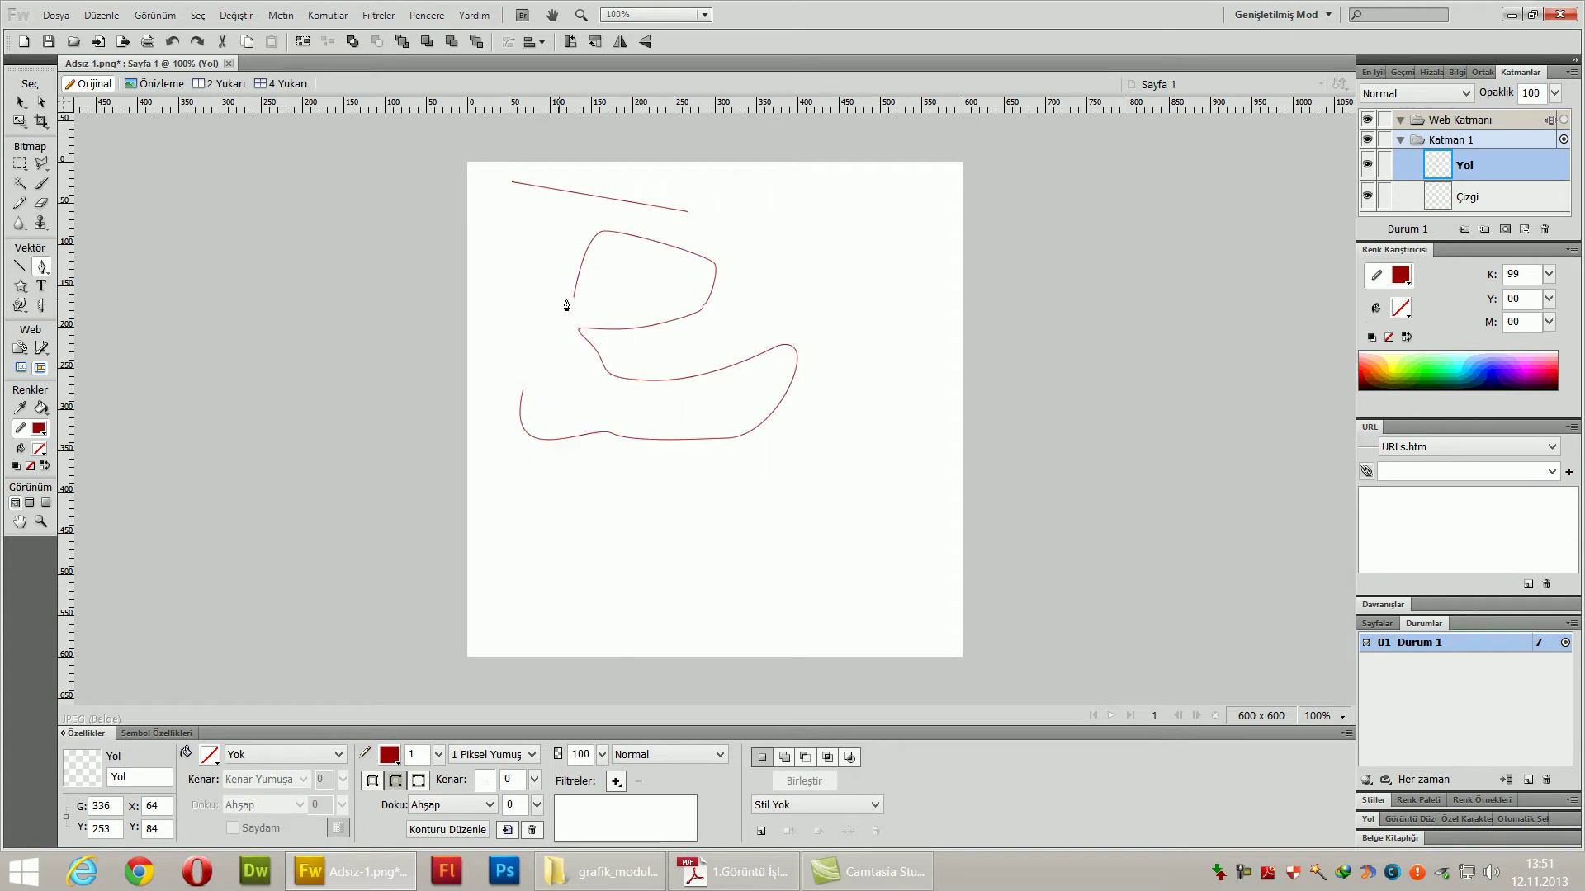
{"action": "left_click", "coordinate": [573, 298]}
{"action": "left_click", "coordinate": [20, 101]}
{"action": "left_click", "coordinate": [724, 558]}
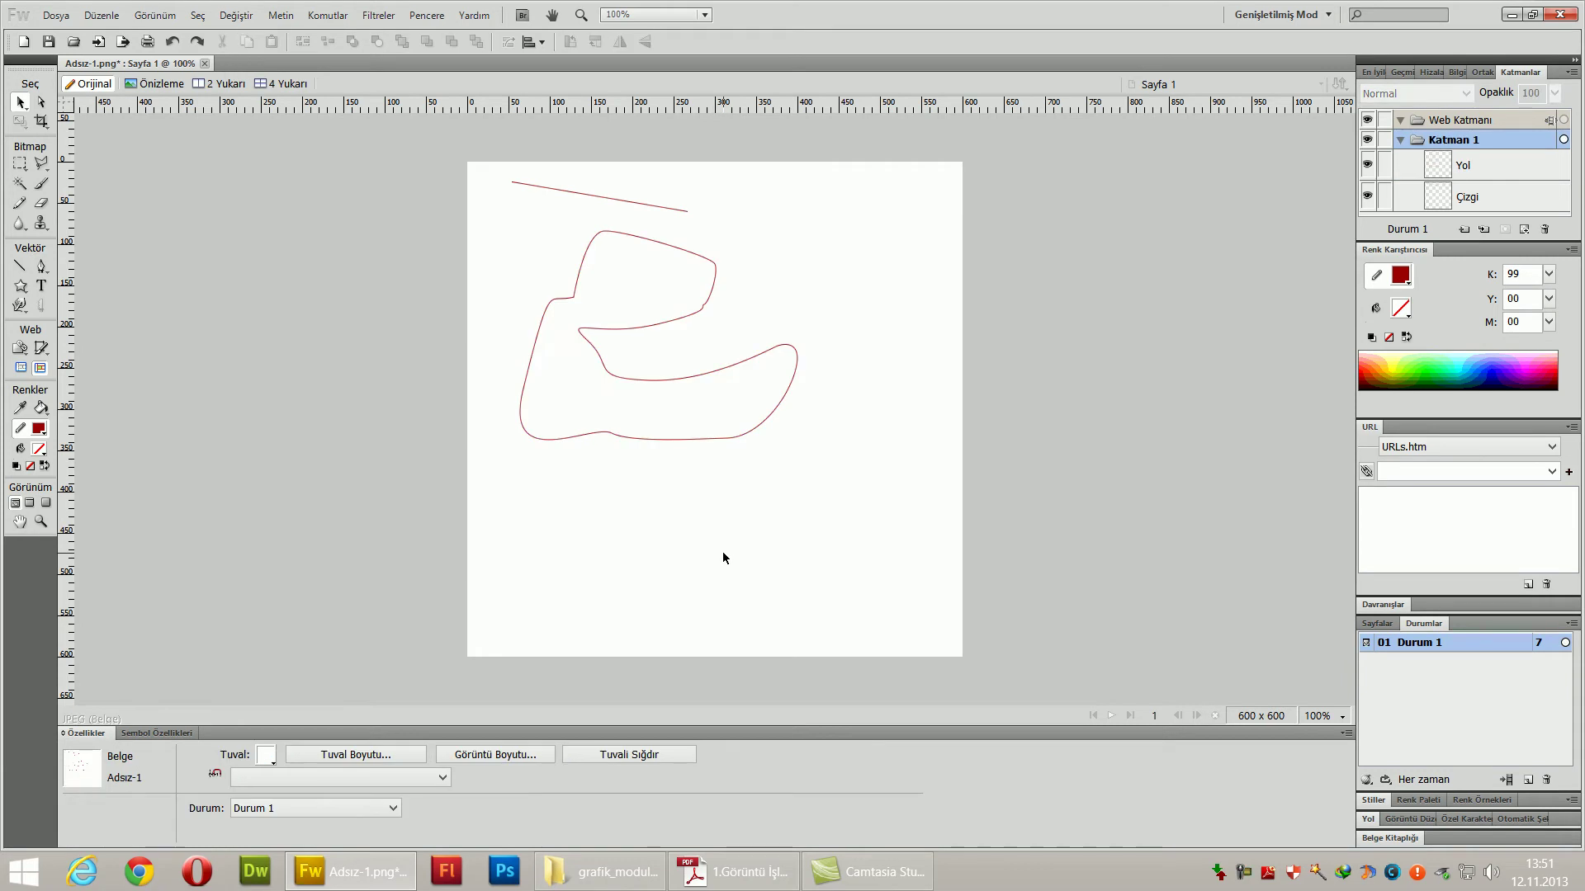
- Draw a rectangle about 177 by 107 pixels below the freeform path
{"action": "left_click", "coordinate": [20, 286]}
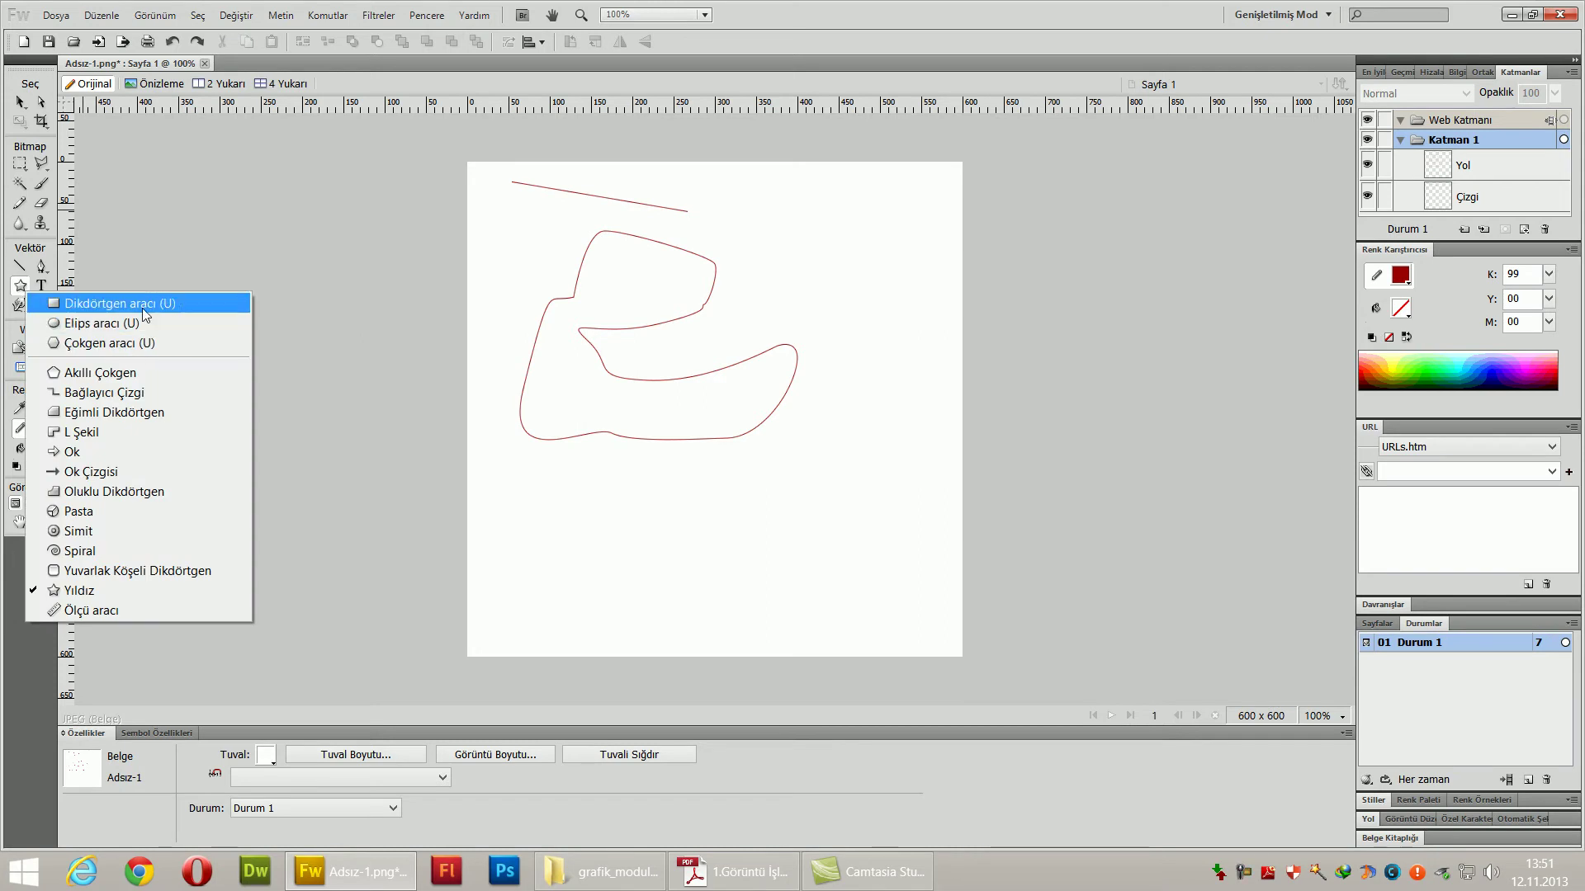
{"action": "left_click", "coordinate": [136, 304]}
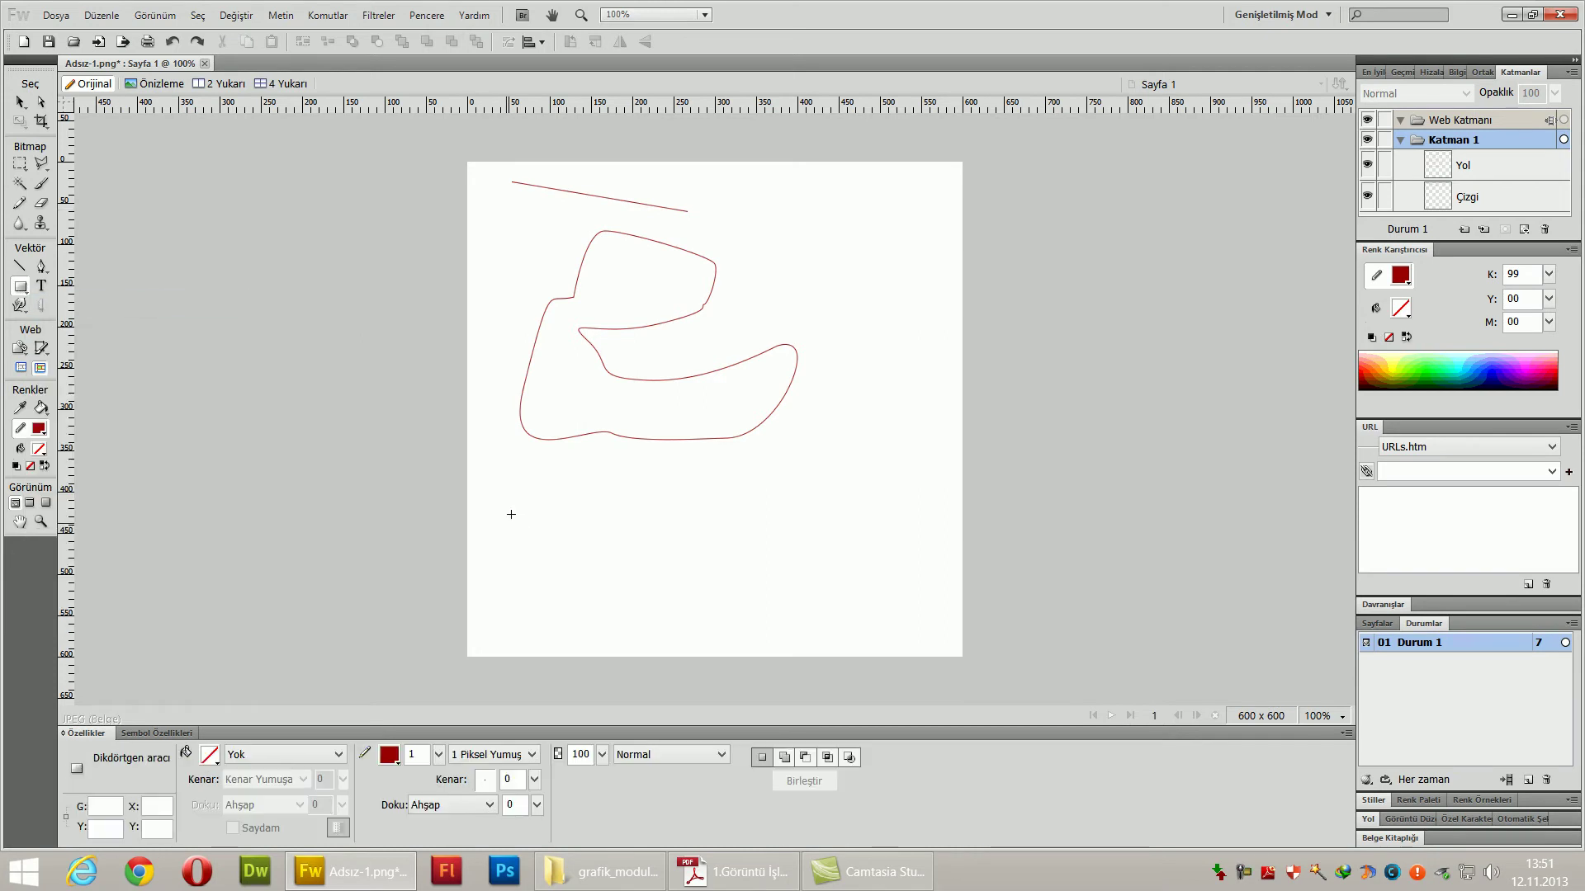
{"action": "left_click_drag", "start_coordinate": [509, 478], "coordinate": [660, 567]}
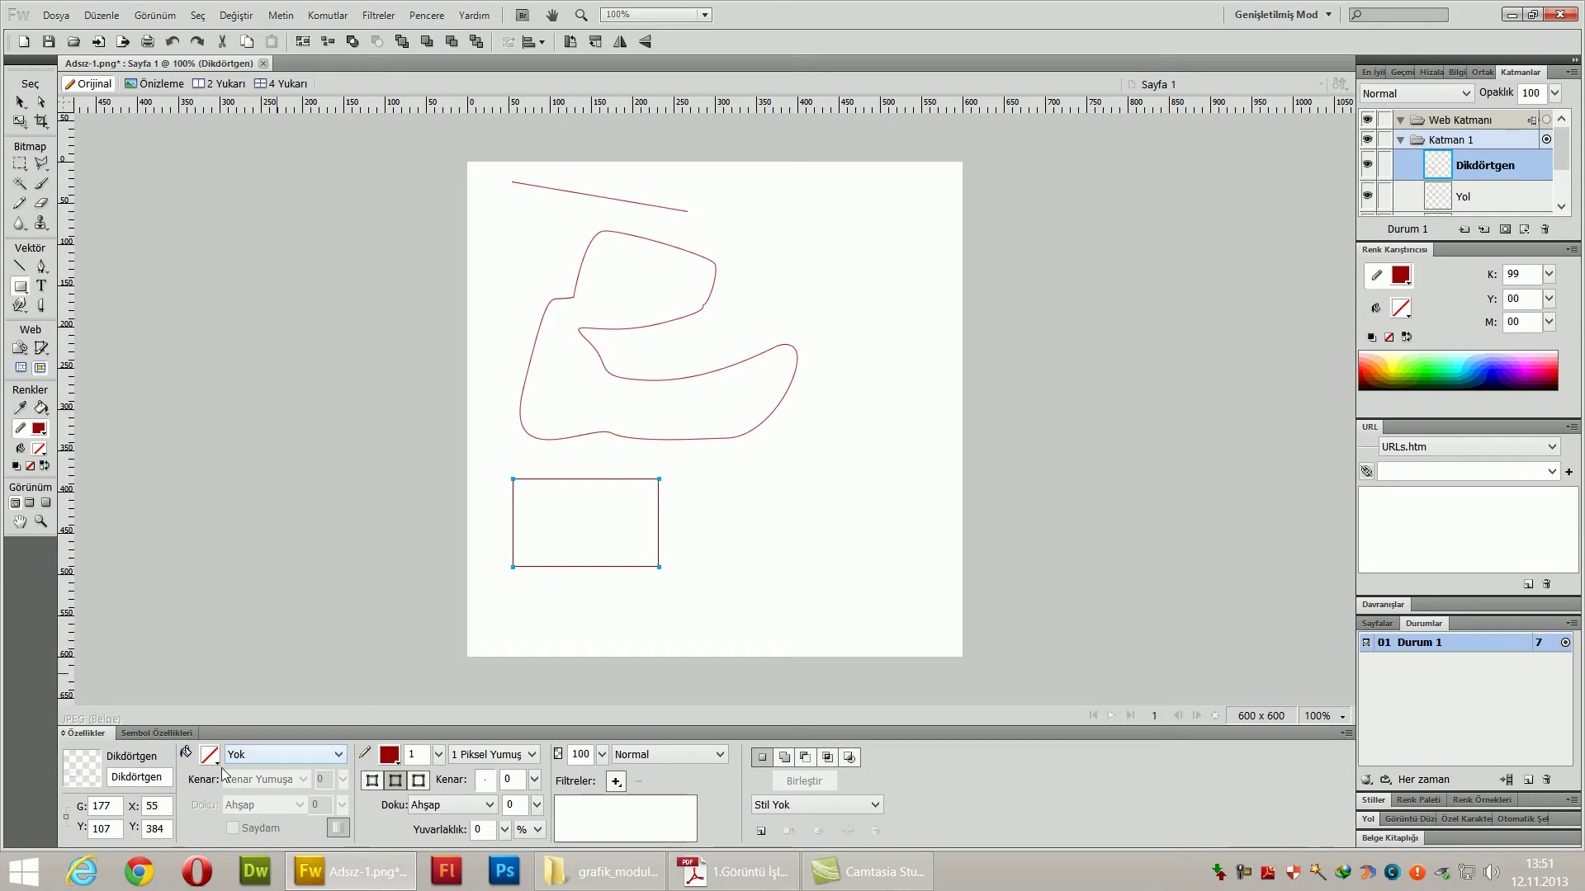
- Fill the rectangle with solid blue, #0066CC
{"action": "double_click", "coordinate": [101, 806]}
{"action": "key", "text": "Tab"}
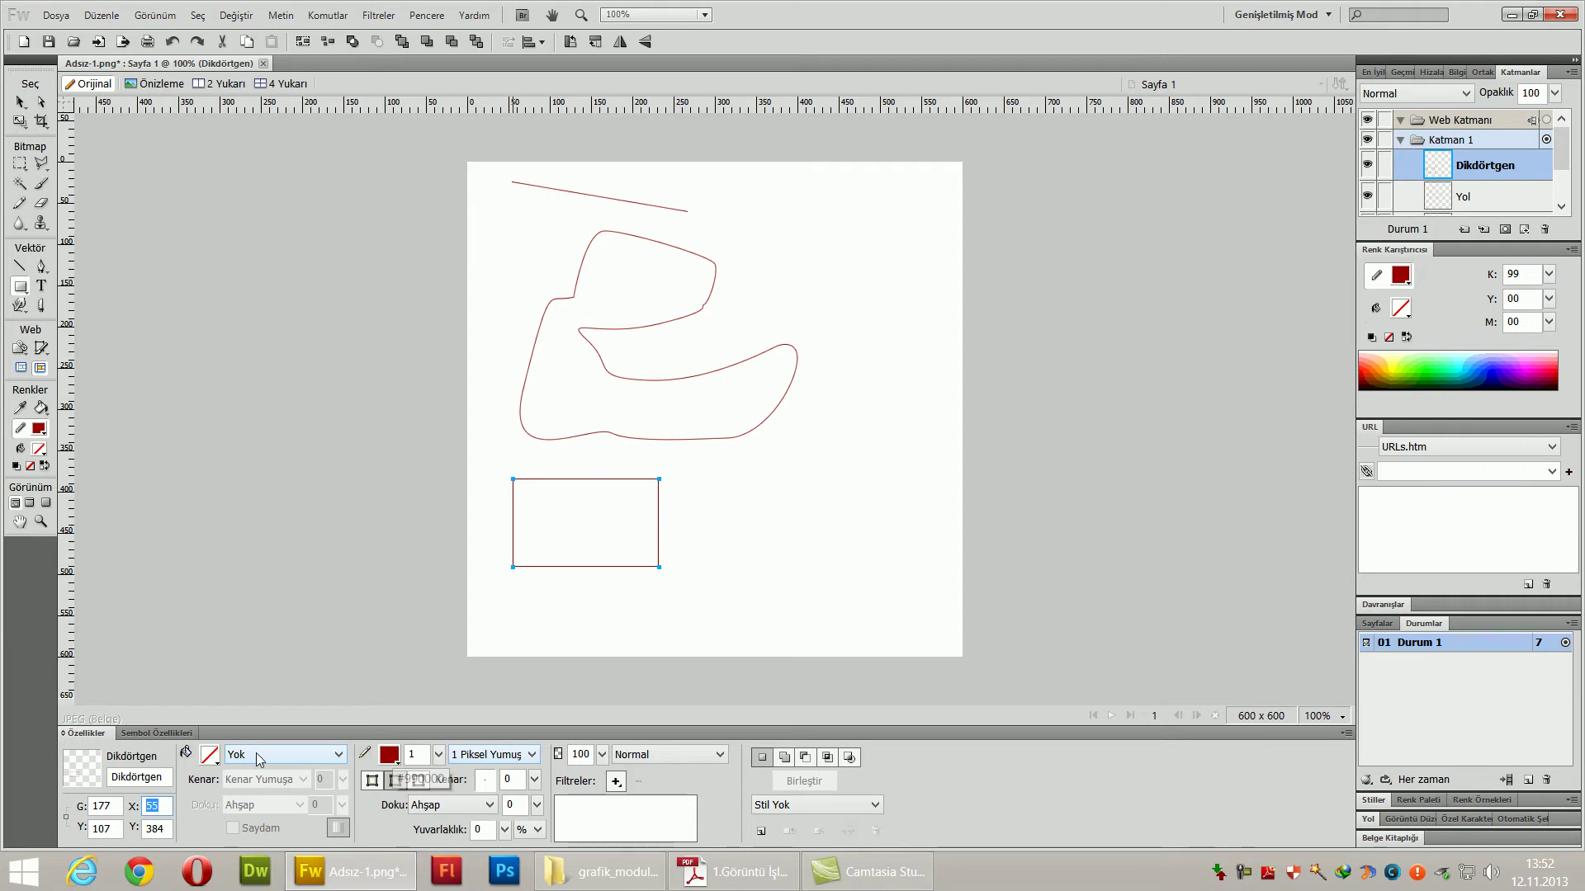
{"action": "left_click", "coordinate": [206, 755]}
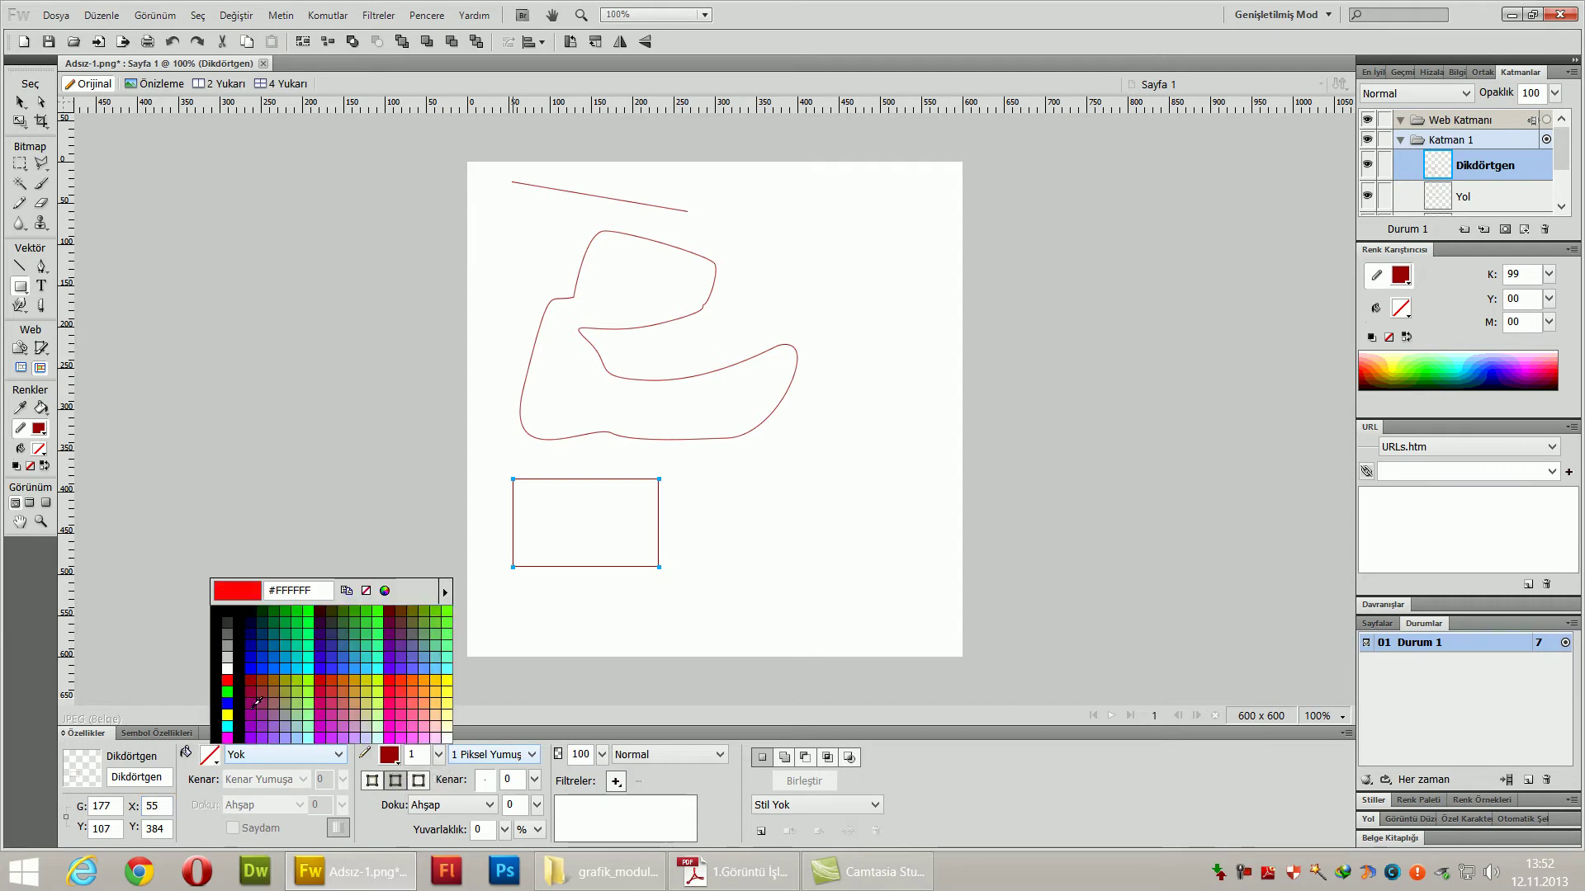
{"action": "left_click", "coordinate": [274, 656]}
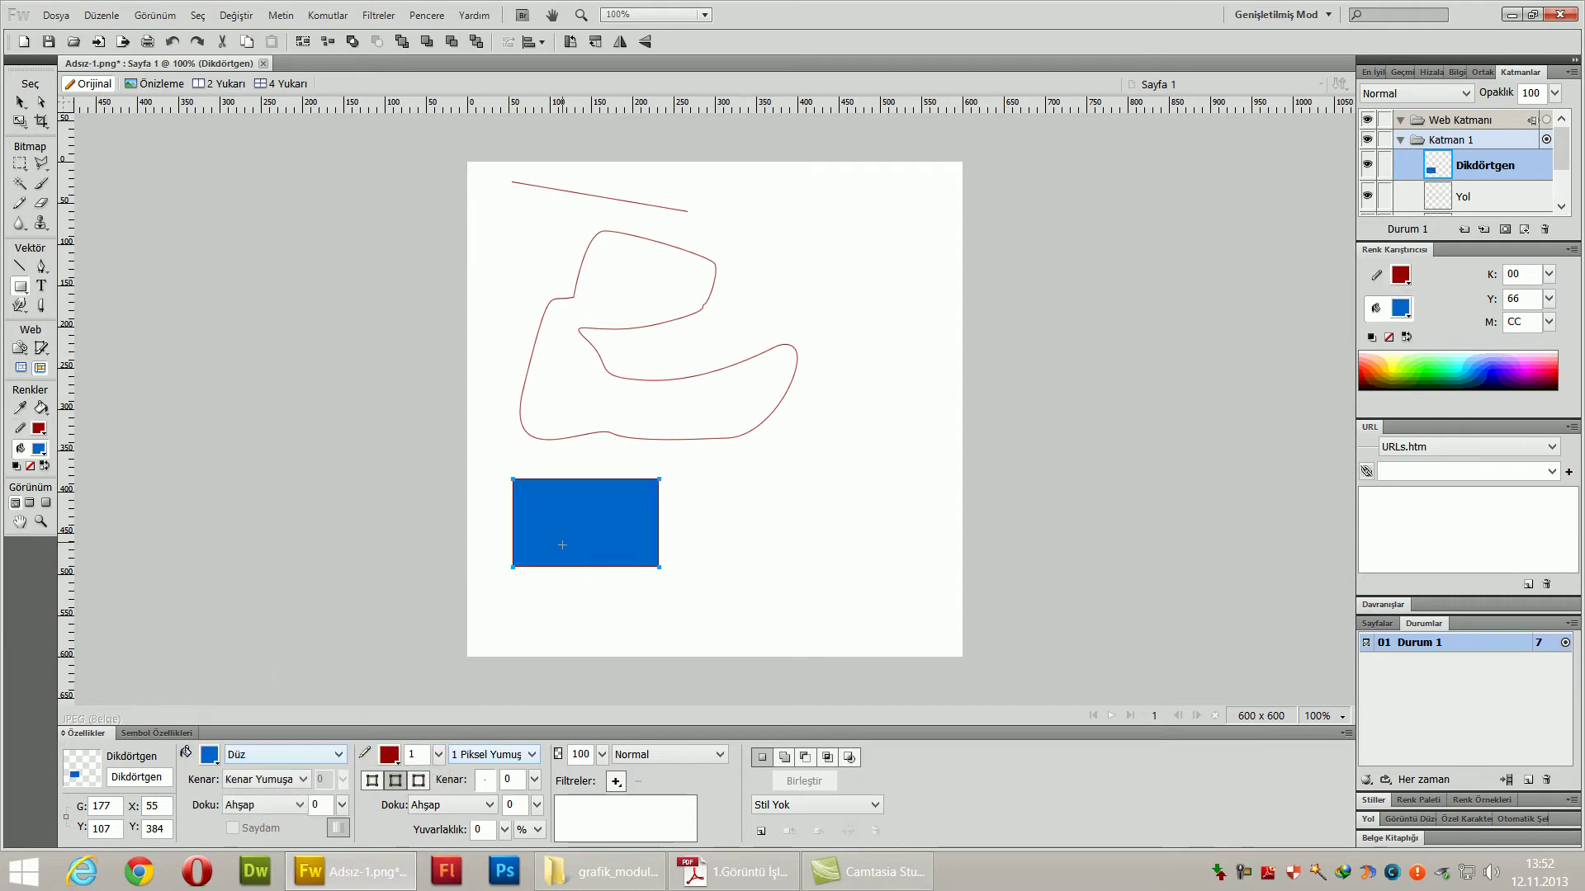
- Change the rectangle's fill from solid to a radial gradient (Degrade, Radyal) through the fill options
{"action": "left_click", "coordinate": [315, 755]}
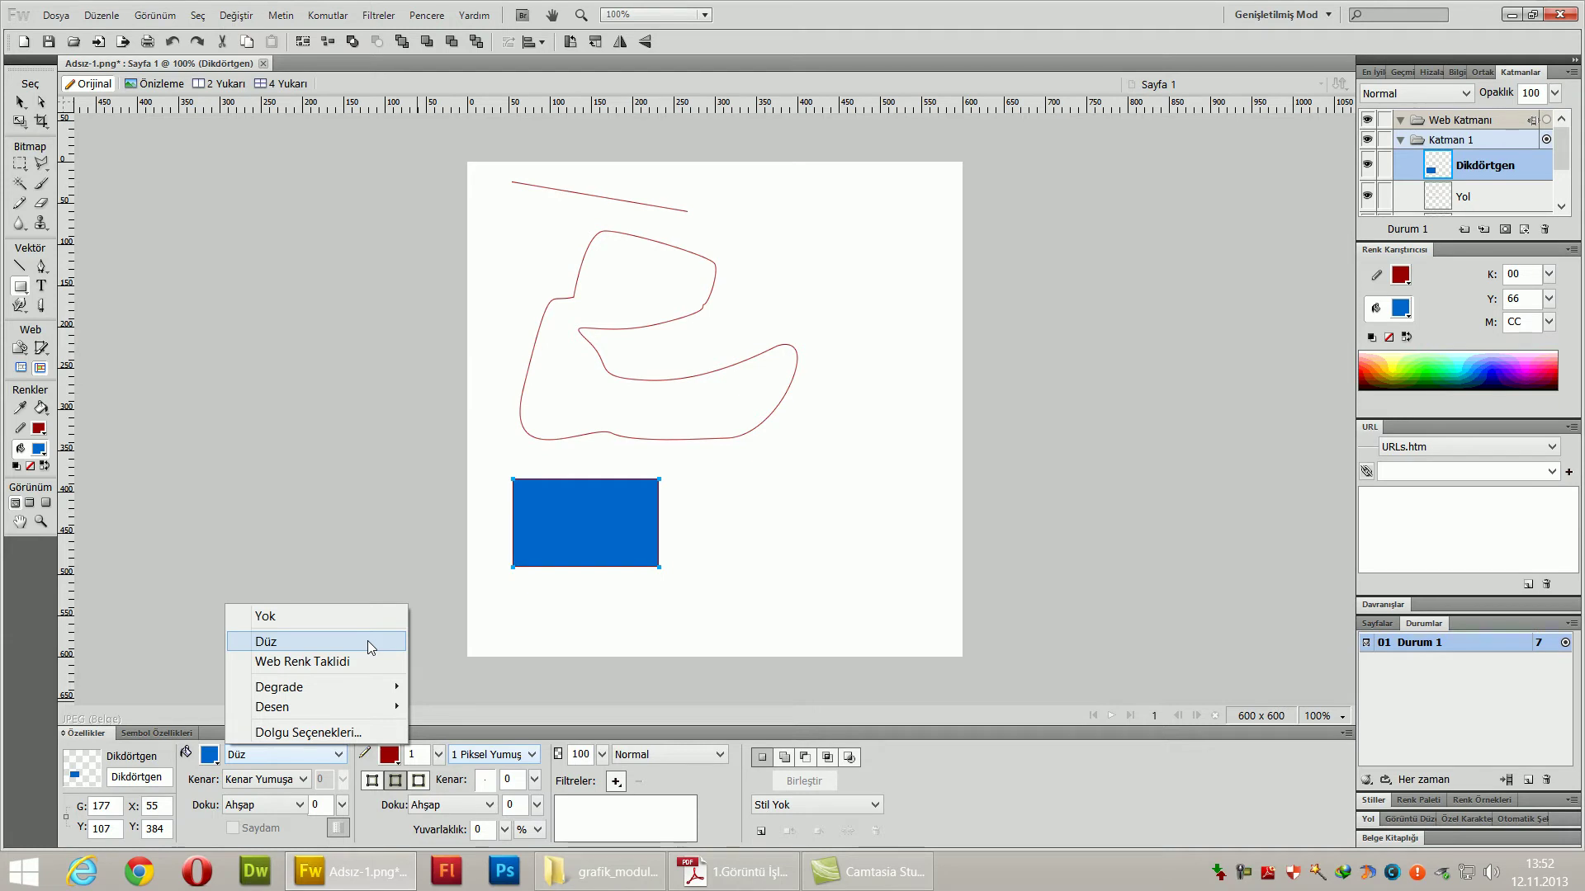
{"action": "mouse_move", "coordinate": [379, 685]}
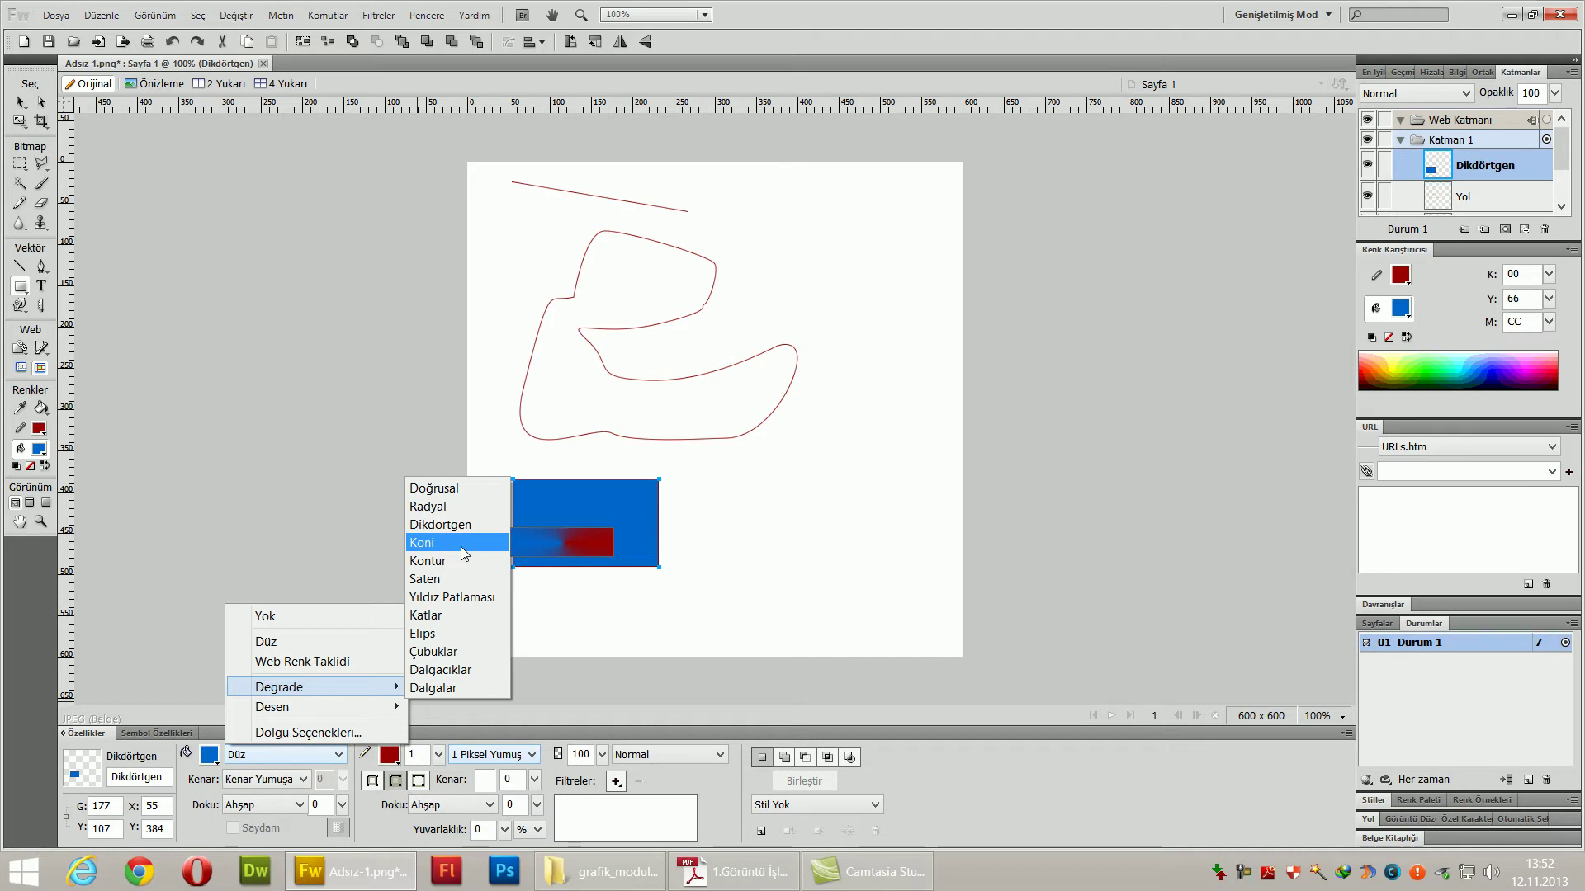
{"action": "left_click", "coordinate": [359, 734]}
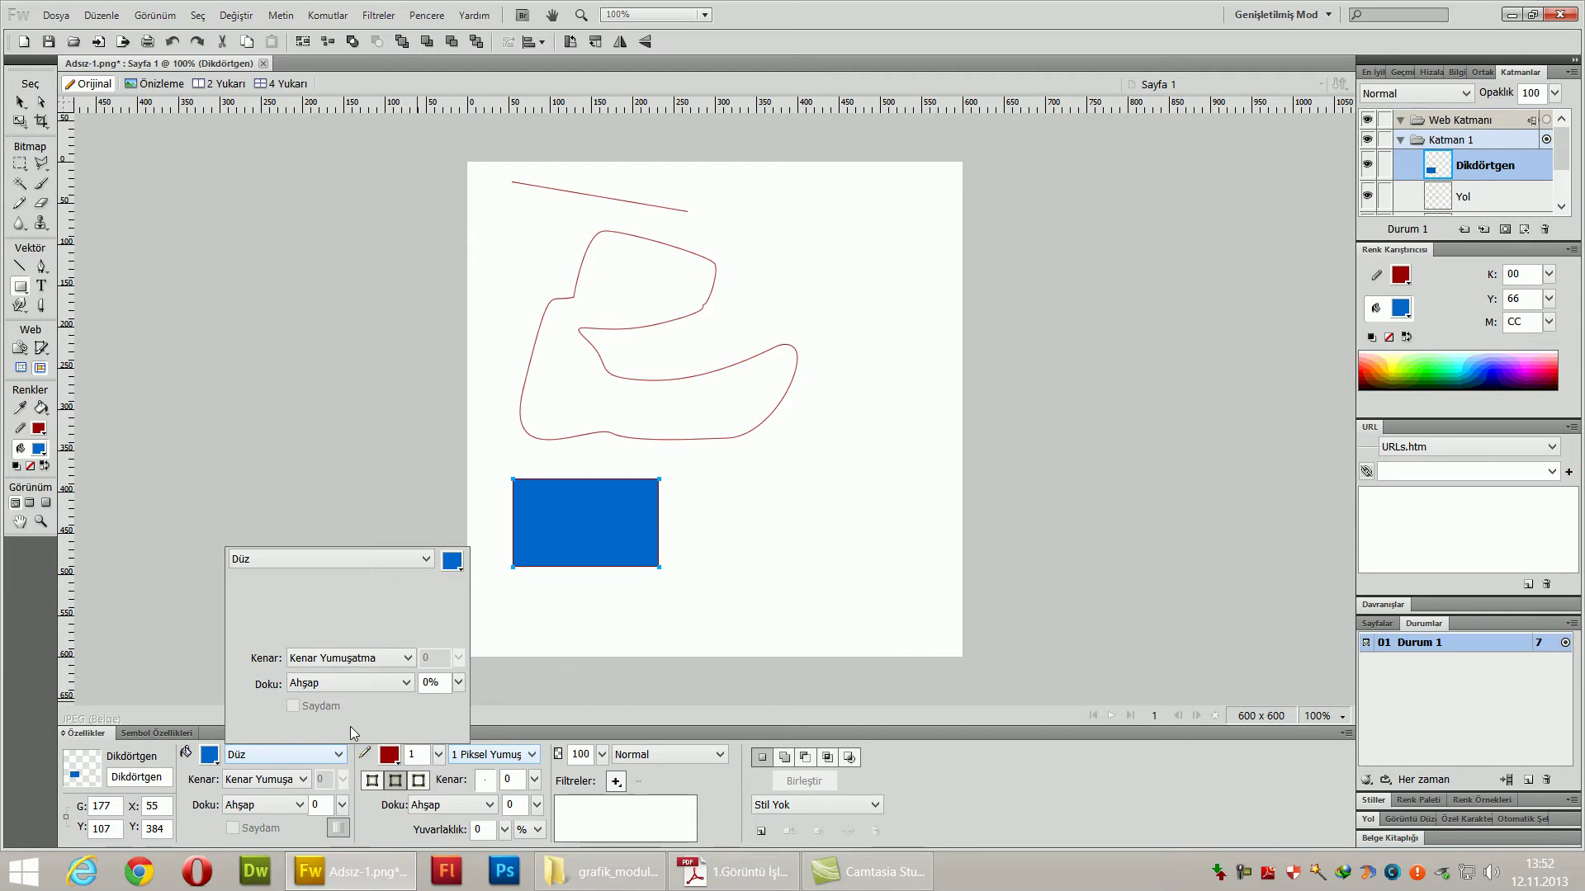
{"action": "left_click", "coordinate": [373, 559]}
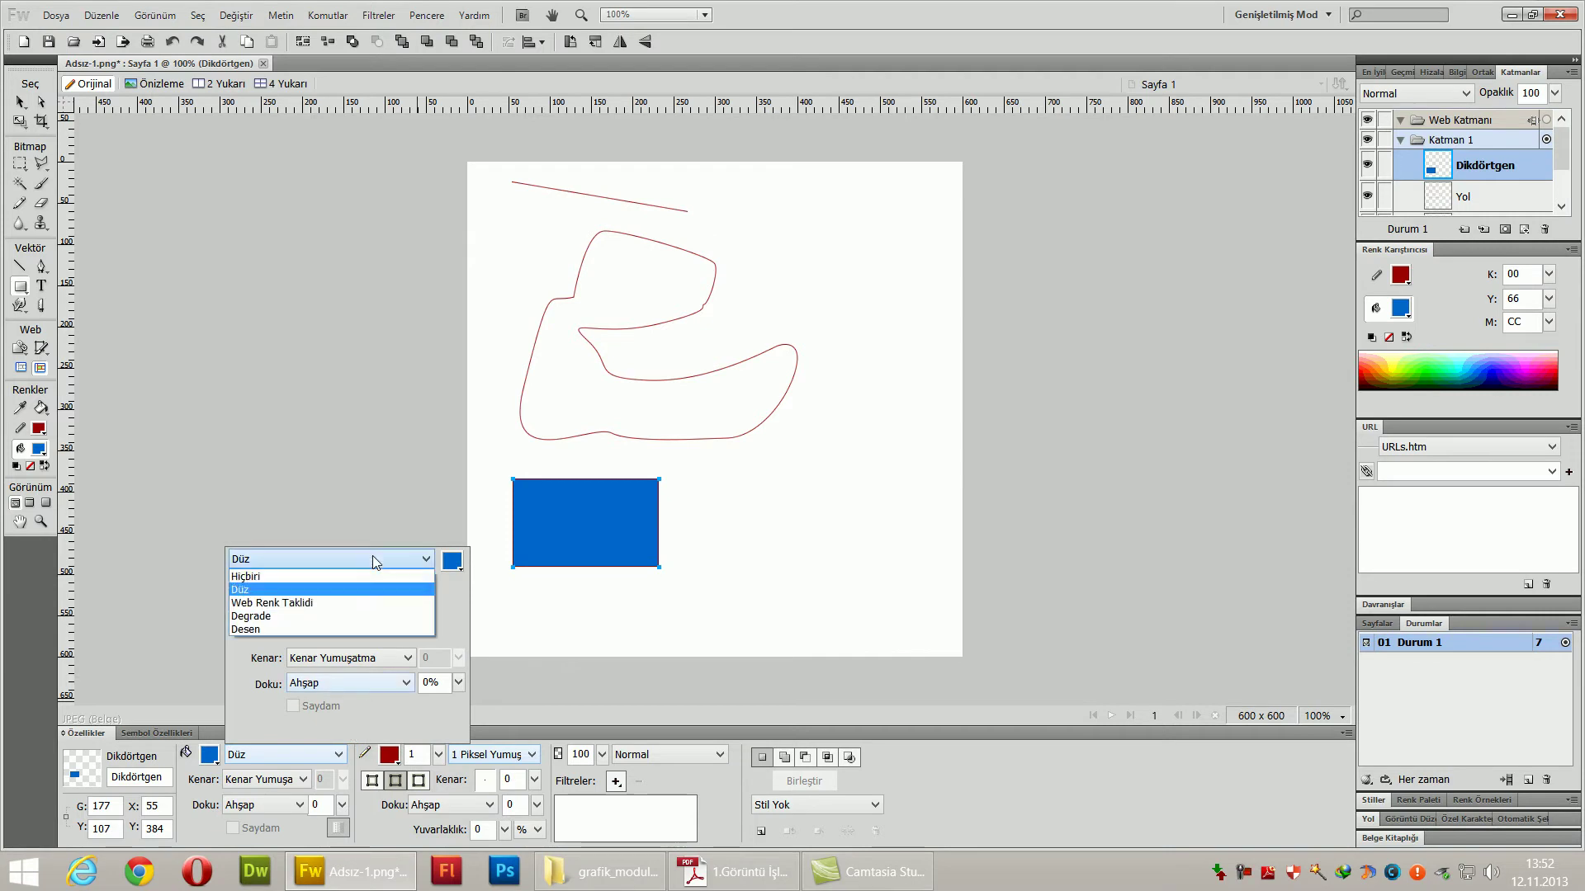
{"action": "left_click", "coordinate": [358, 616]}
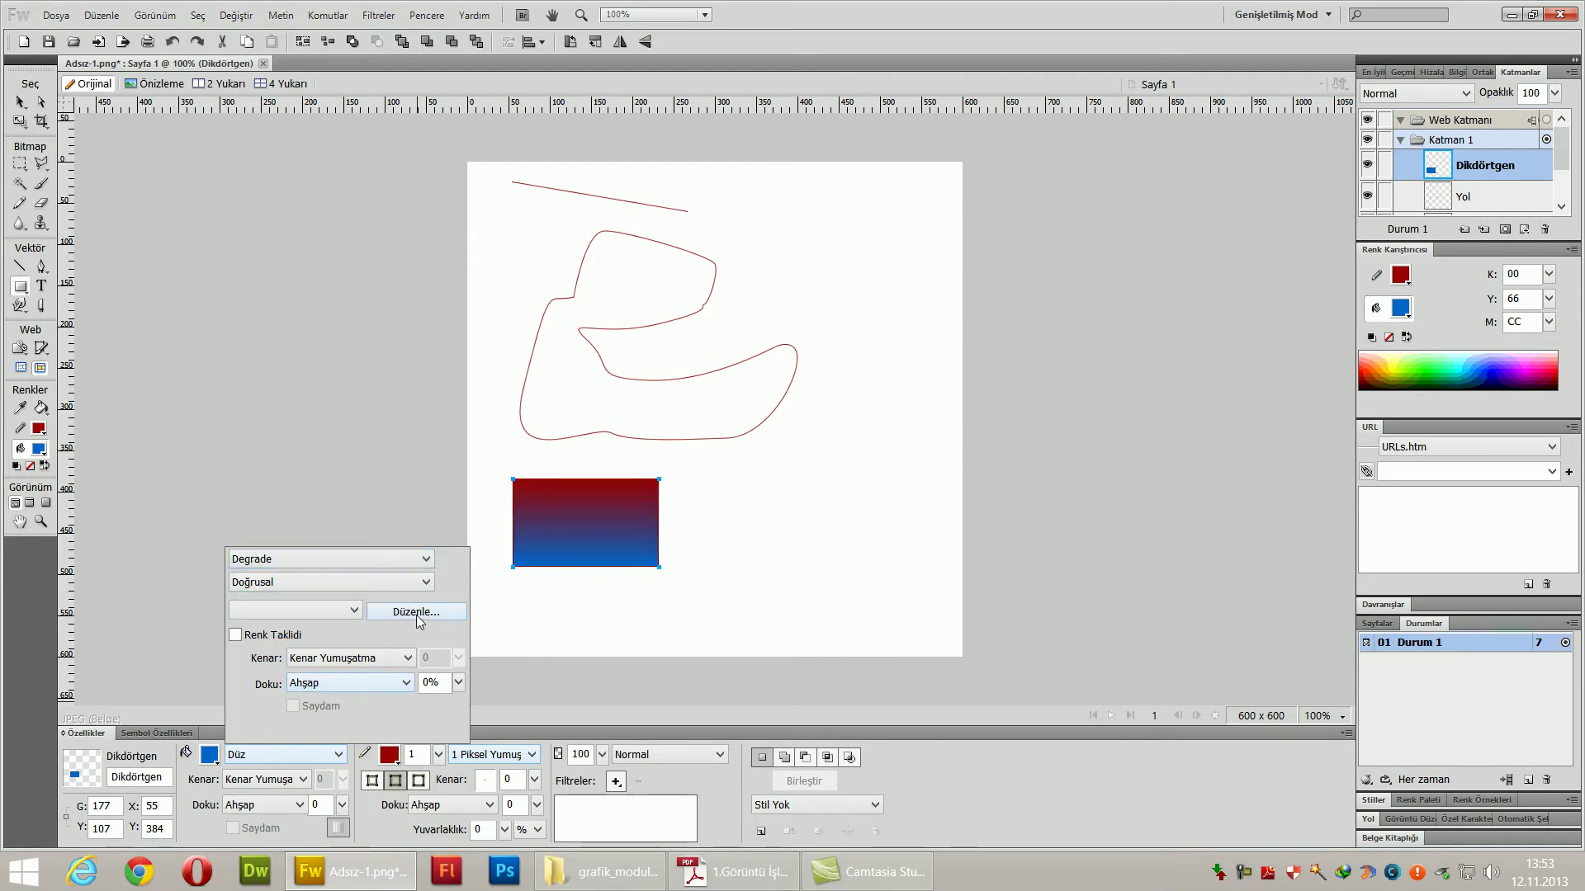
{"action": "left_click", "coordinate": [300, 596]}
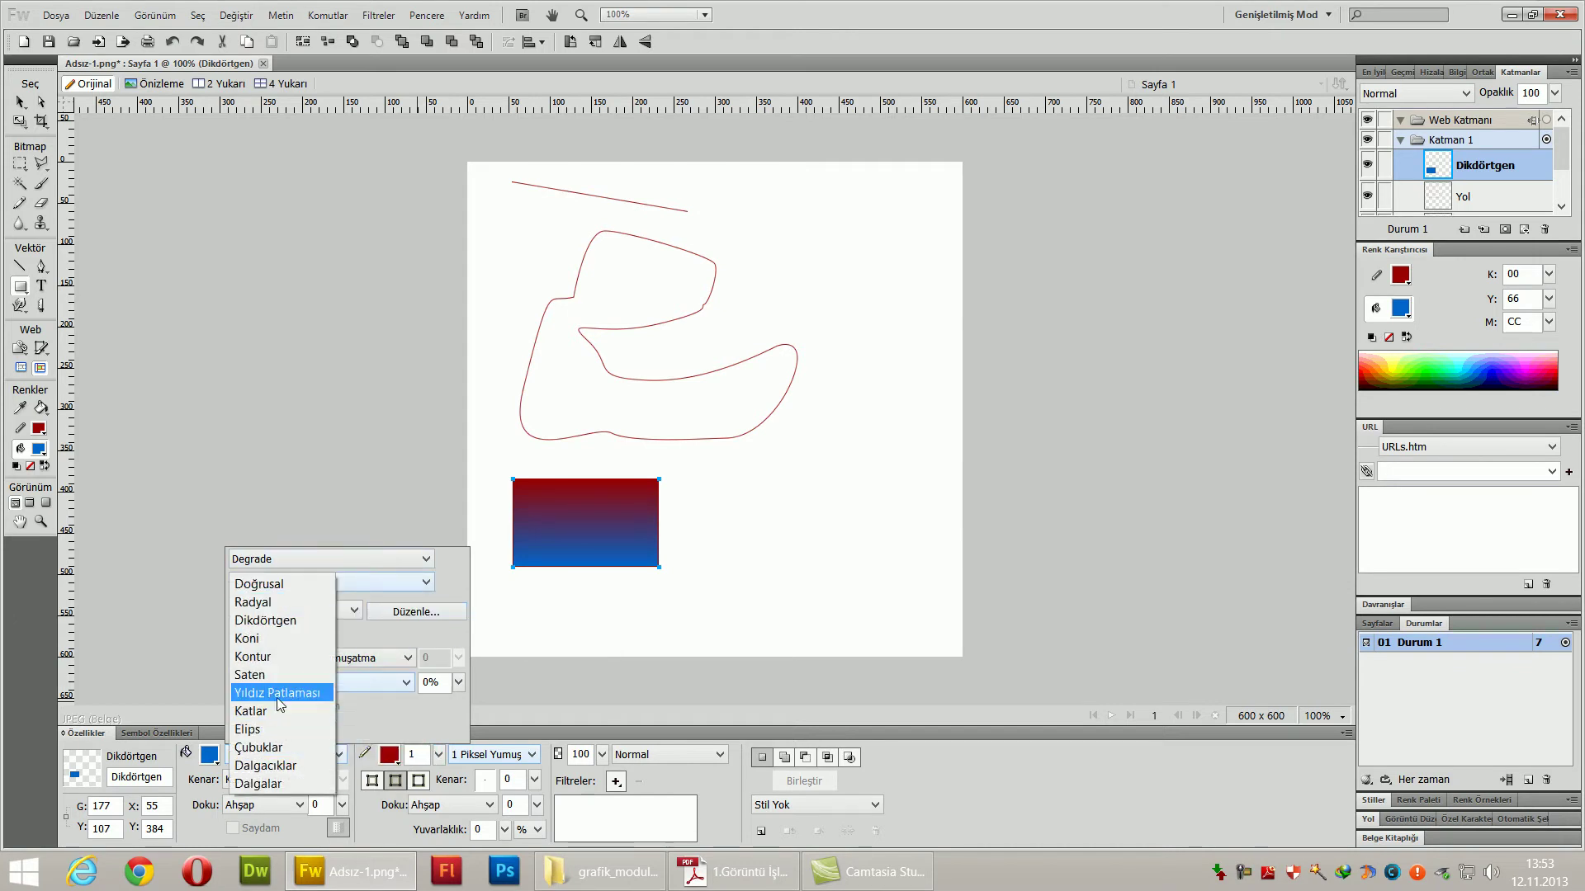
{"action": "left_click", "coordinate": [289, 603]}
- Edit the radial gradient and set its starting colour to yellow-green
{"action": "left_click", "coordinate": [411, 613]}
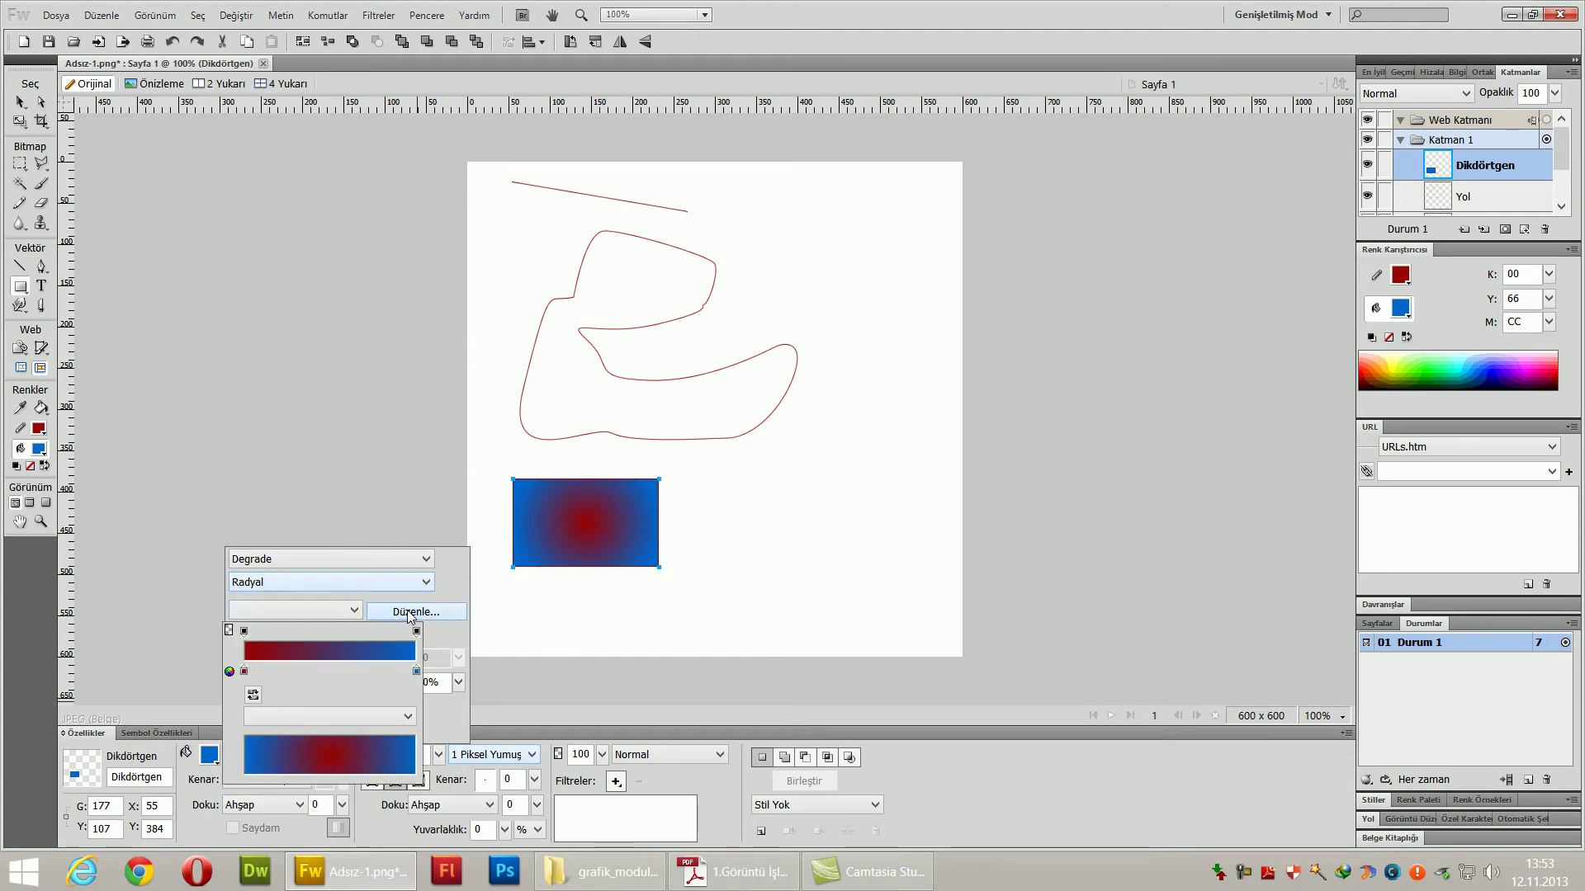
{"action": "left_click", "coordinate": [244, 671]}
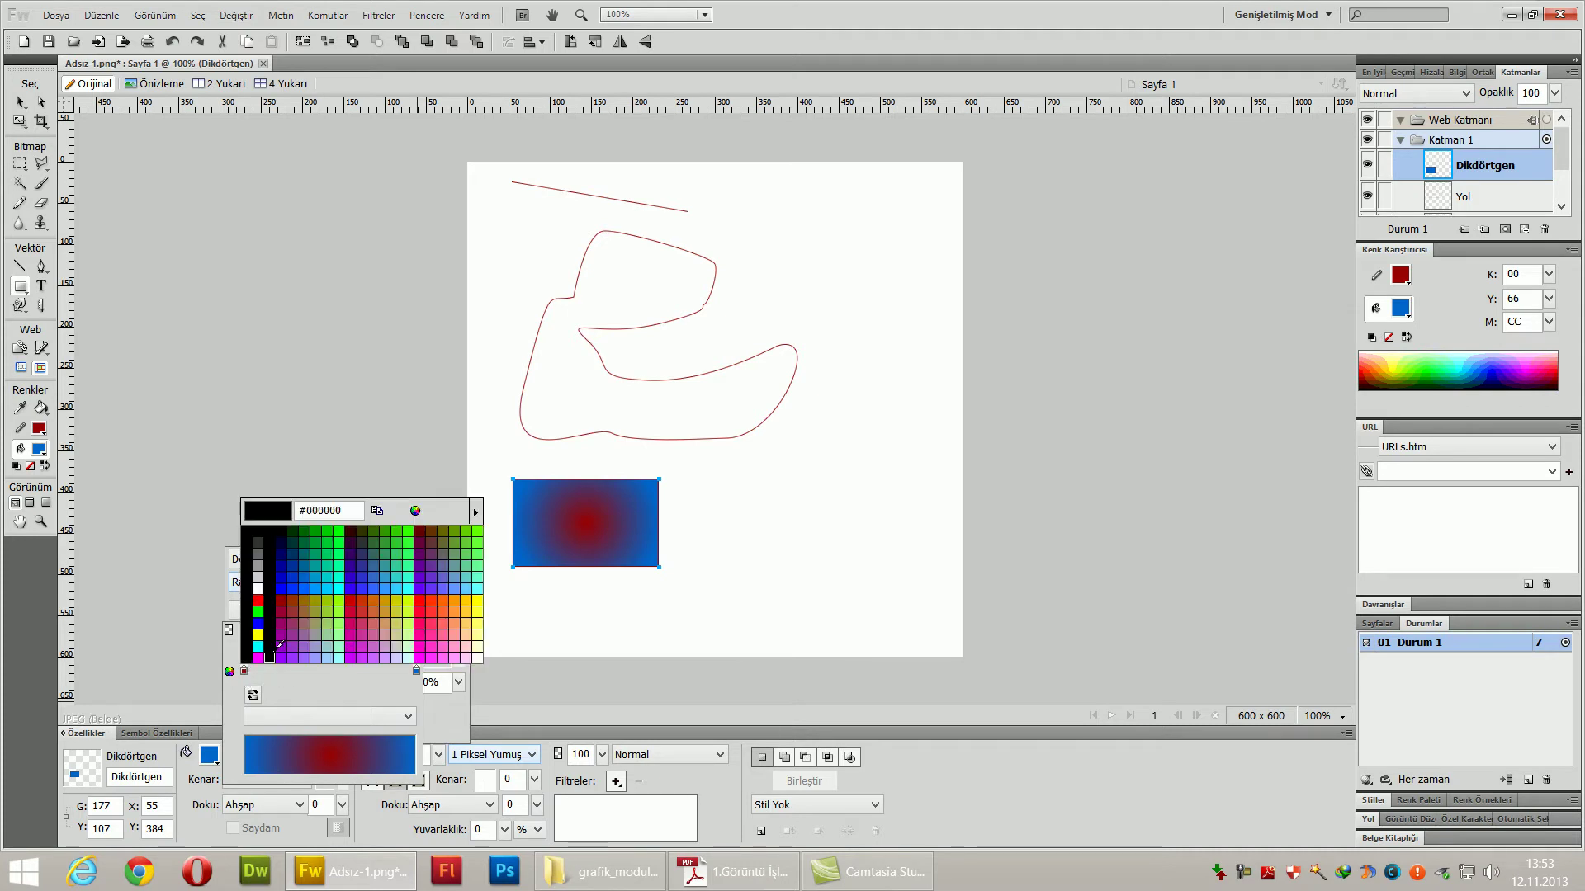
{"action": "left_click", "coordinate": [408, 610]}
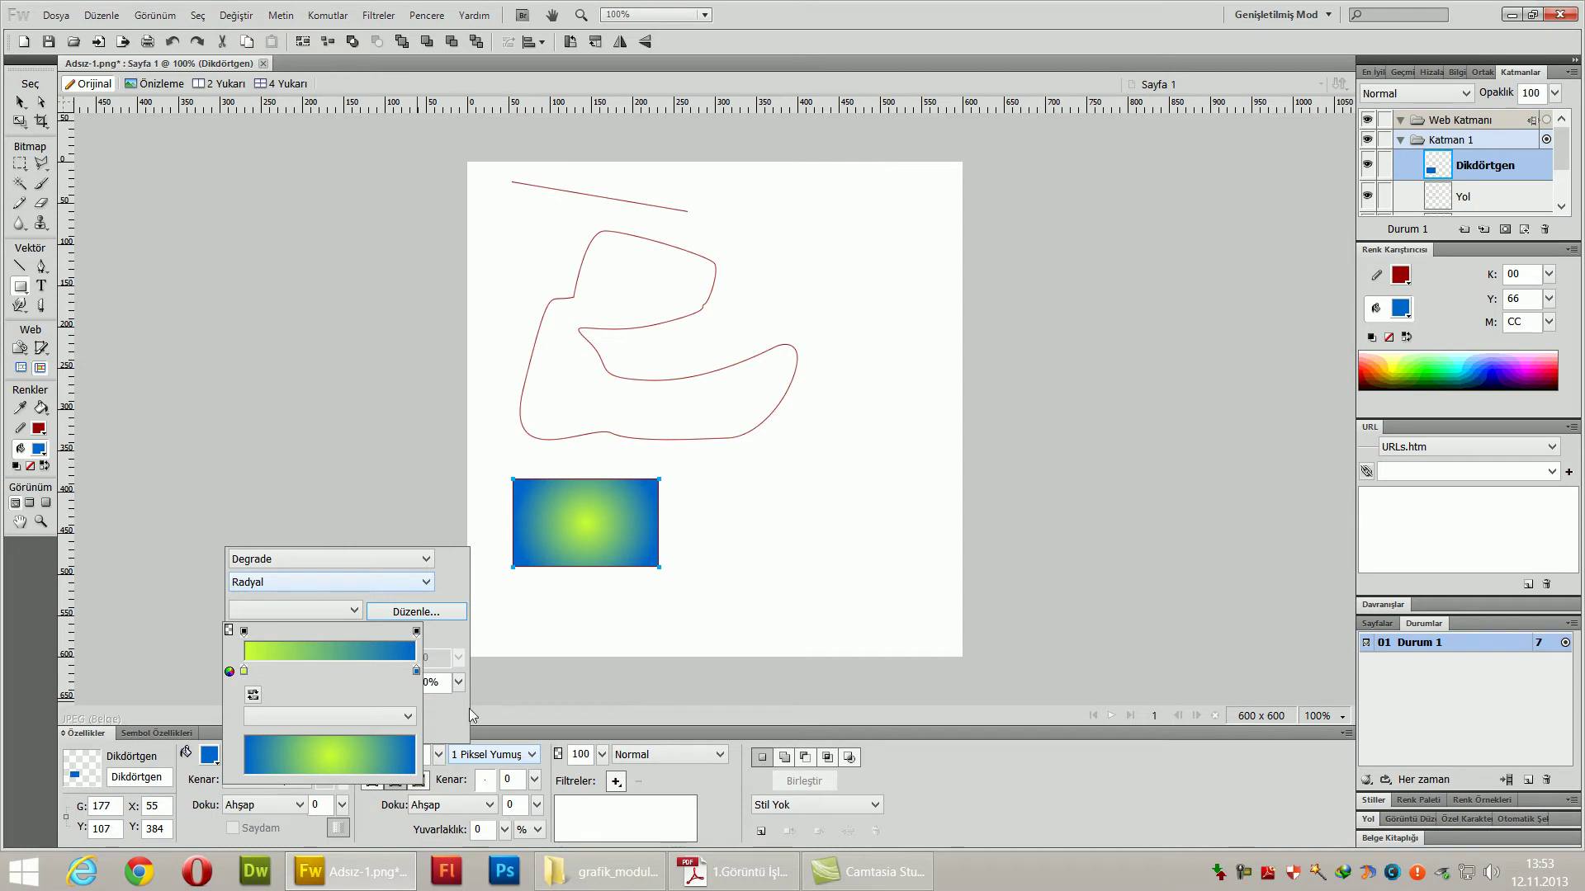
- Try sliding the yellow-green and the blue gradient stops to the middle one at a time, returning each to its end
{"action": "left_click_drag", "start_coordinate": [244, 672], "coordinate": [329, 673]}
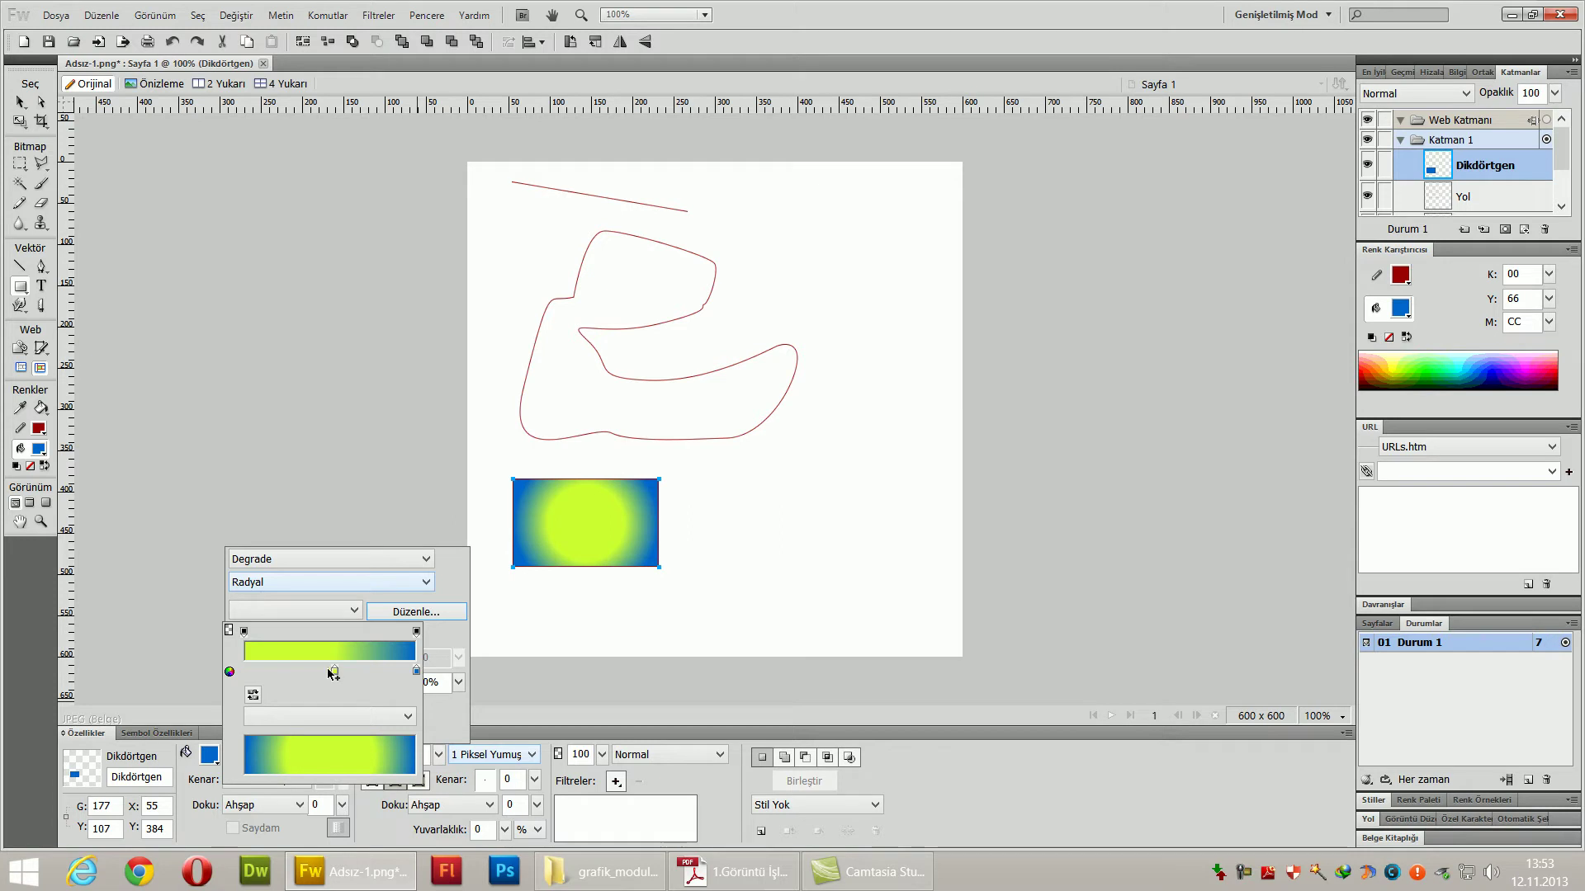
{"action": "left_click_drag", "start_coordinate": [333, 673], "coordinate": [244, 671]}
{"action": "left_click_drag", "start_coordinate": [419, 675], "coordinate": [338, 680]}
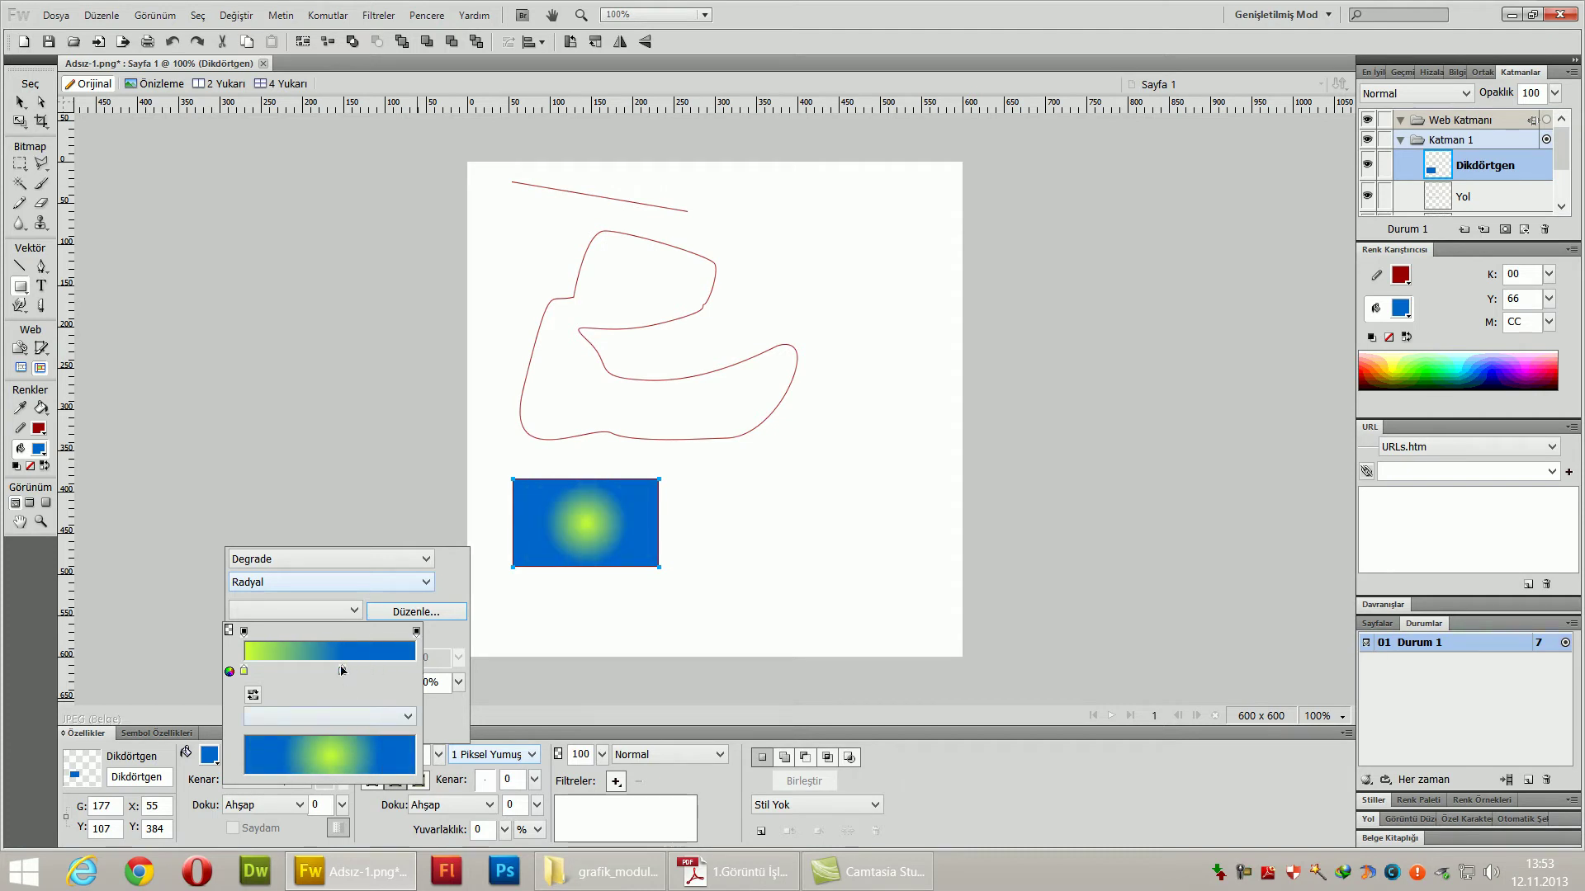
{"action": "left_click_drag", "start_coordinate": [342, 672], "coordinate": [416, 672]}
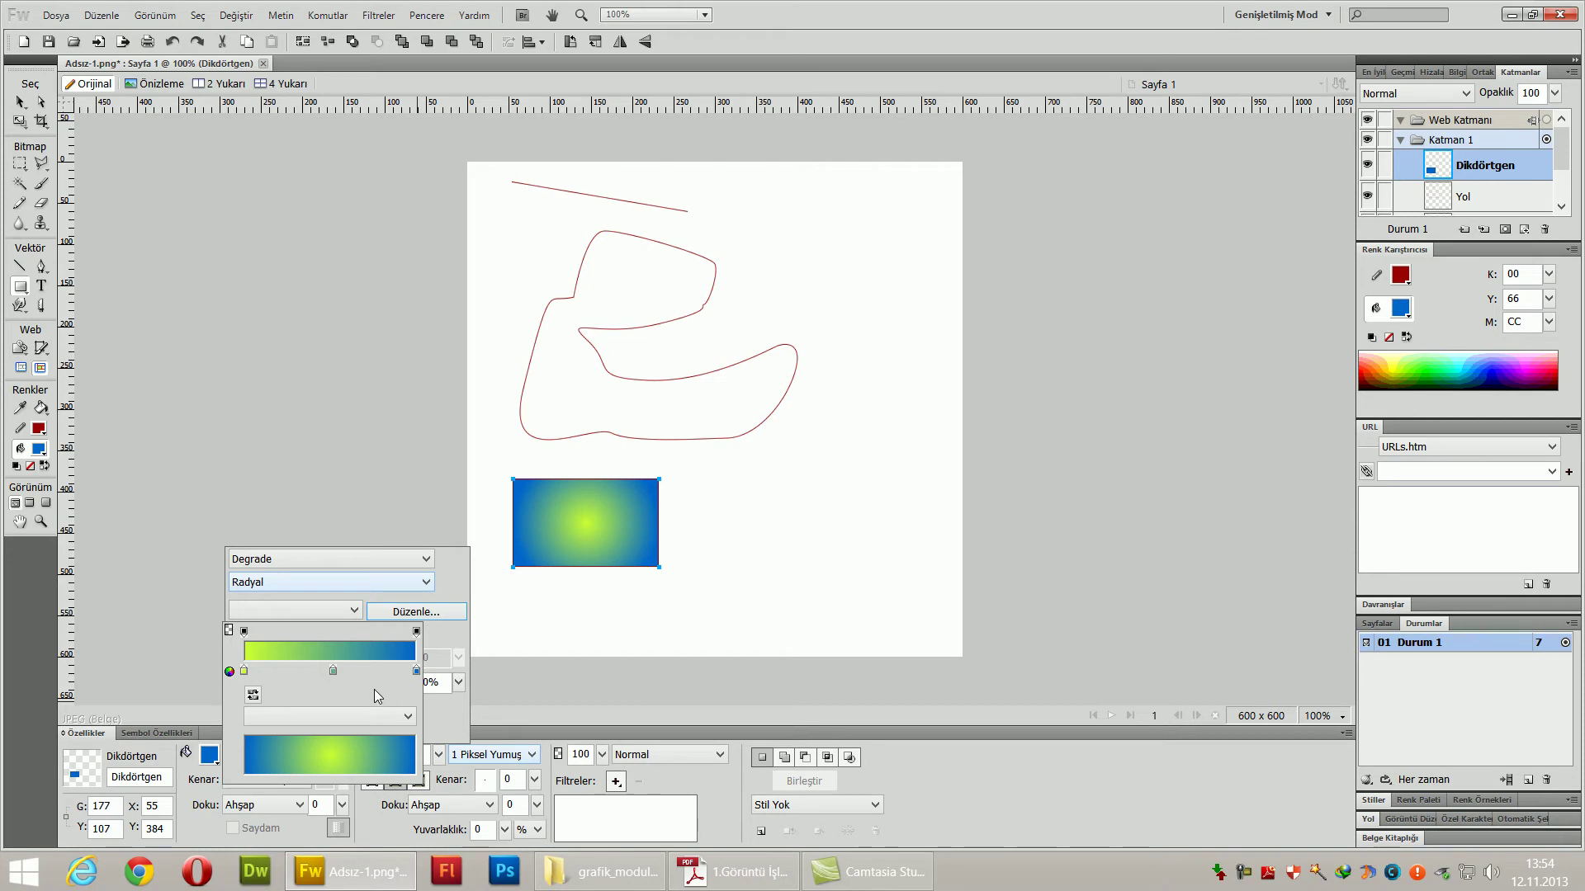
- Add a red stop in the middle of the radial gradient and slide it toward the start and toward the end
{"action": "left_click", "coordinate": [336, 675]}
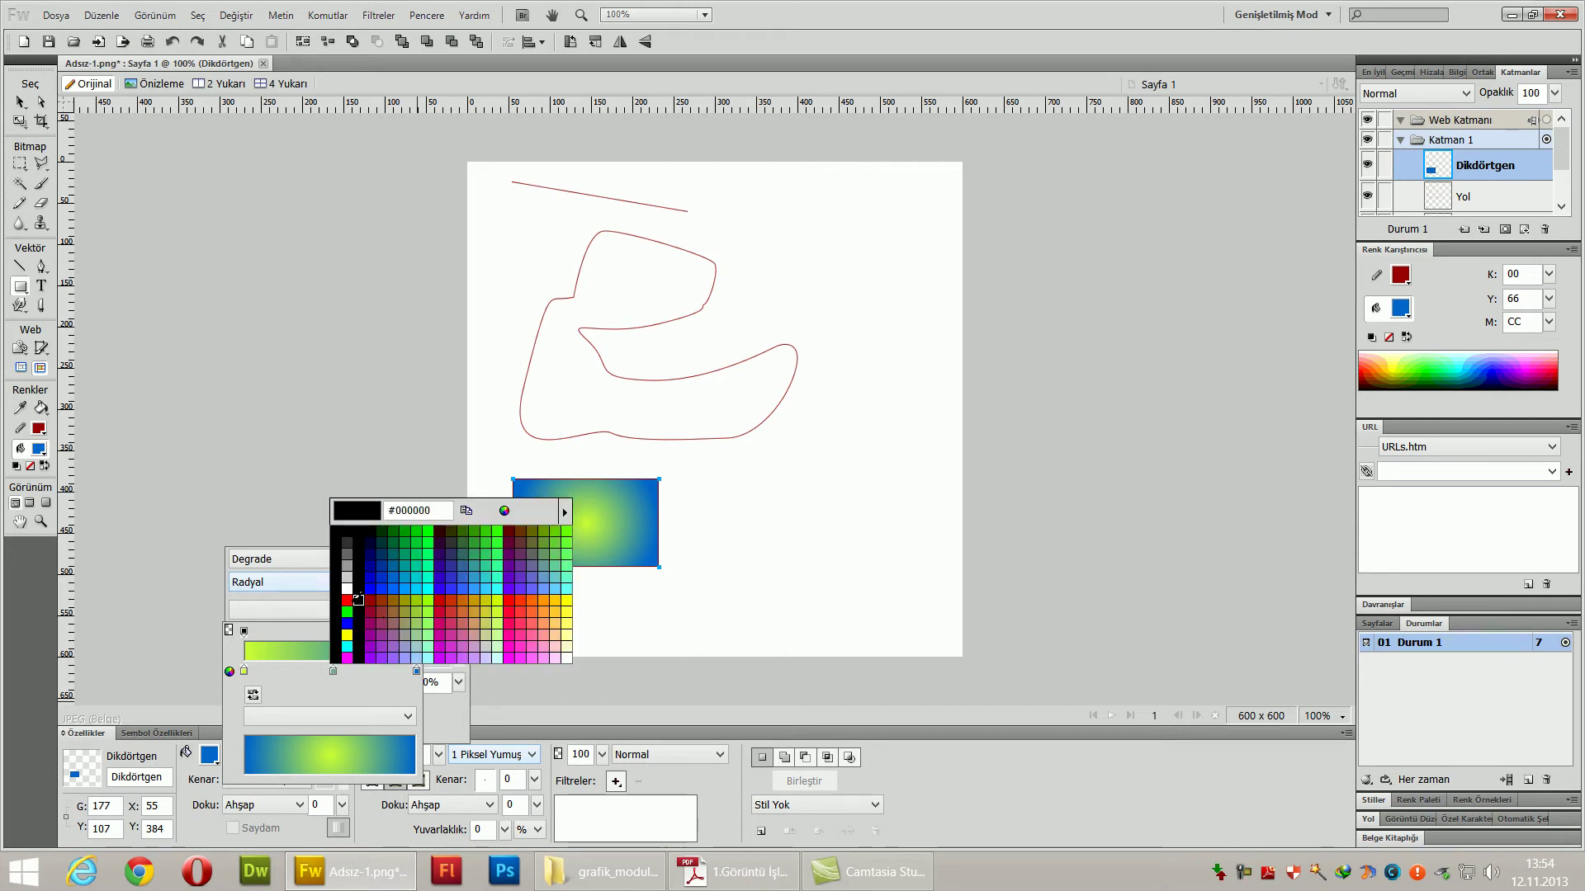
{"action": "left_click", "coordinate": [366, 658]}
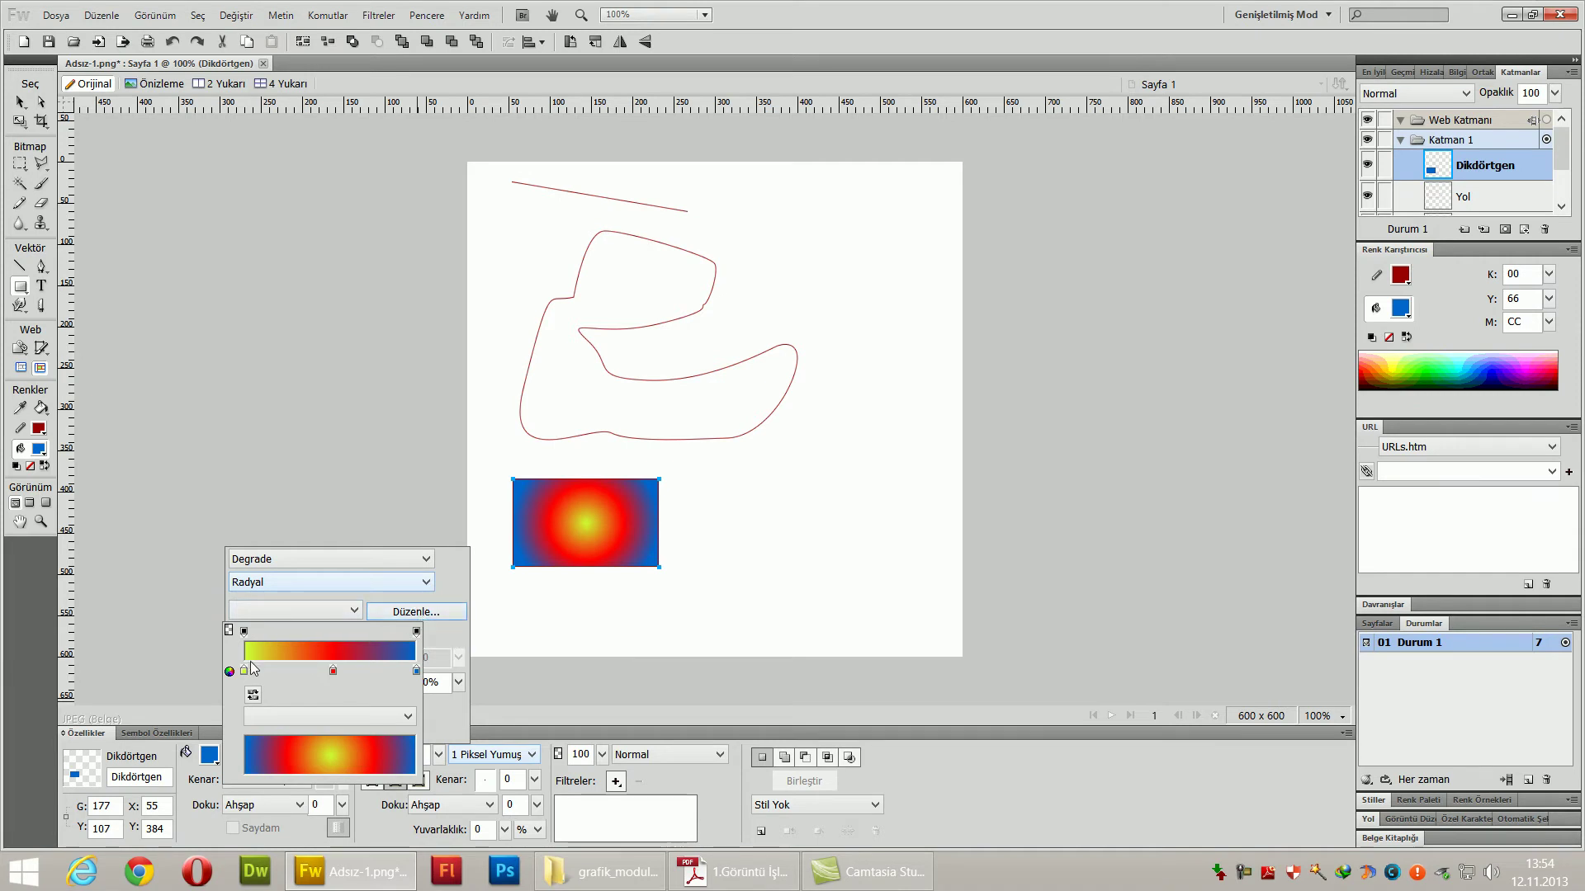
{"action": "left_click_drag", "start_coordinate": [333, 671], "coordinate": [280, 674]}
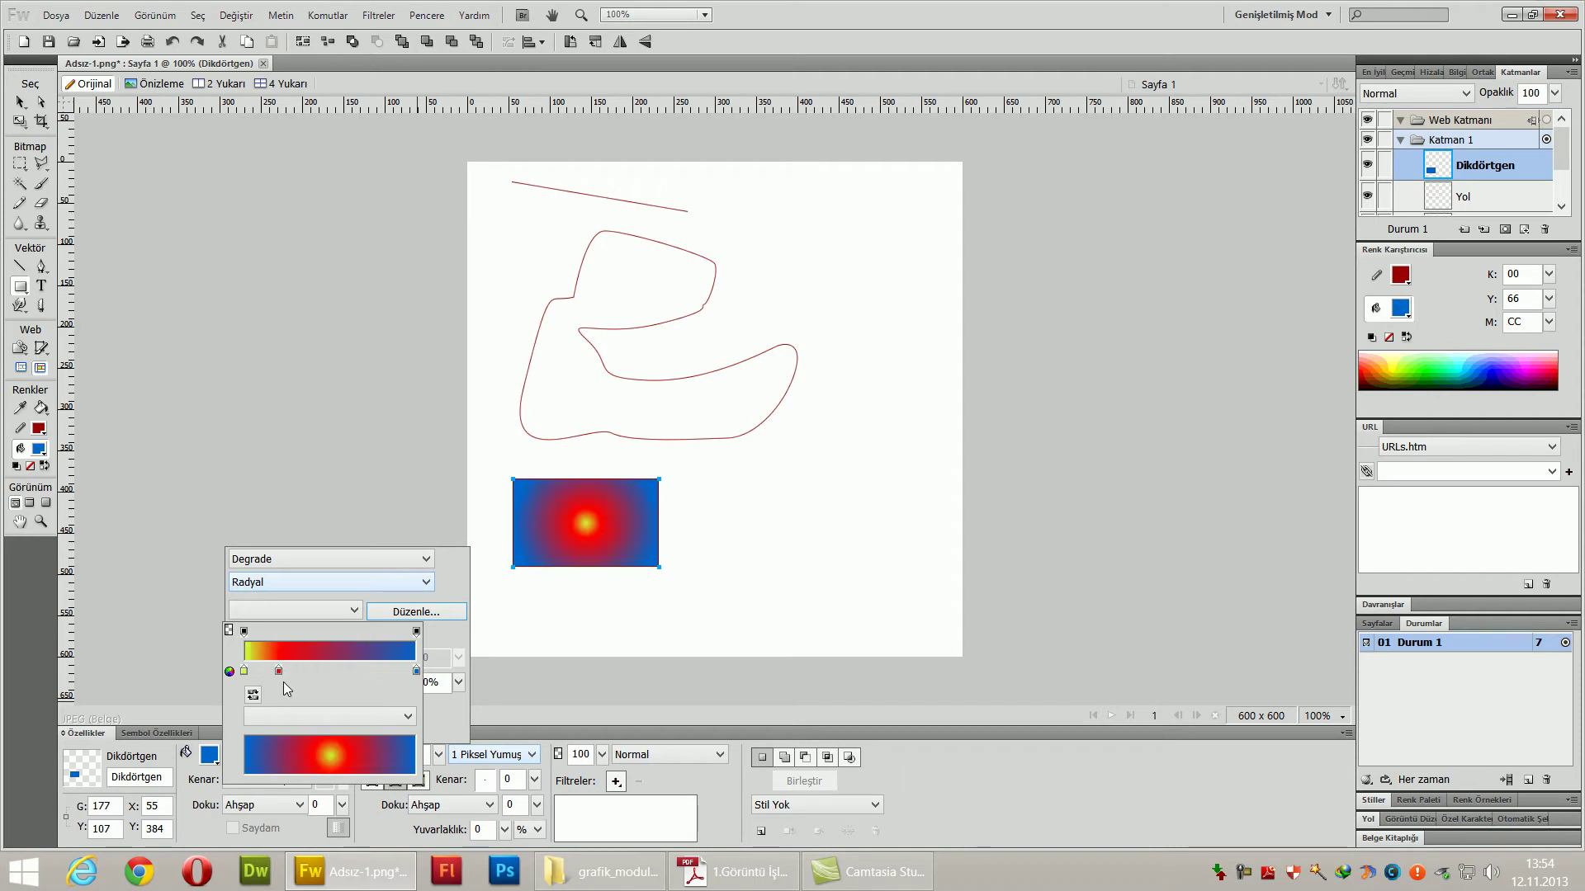
{"action": "left_click_drag", "start_coordinate": [284, 677], "coordinate": [373, 690]}
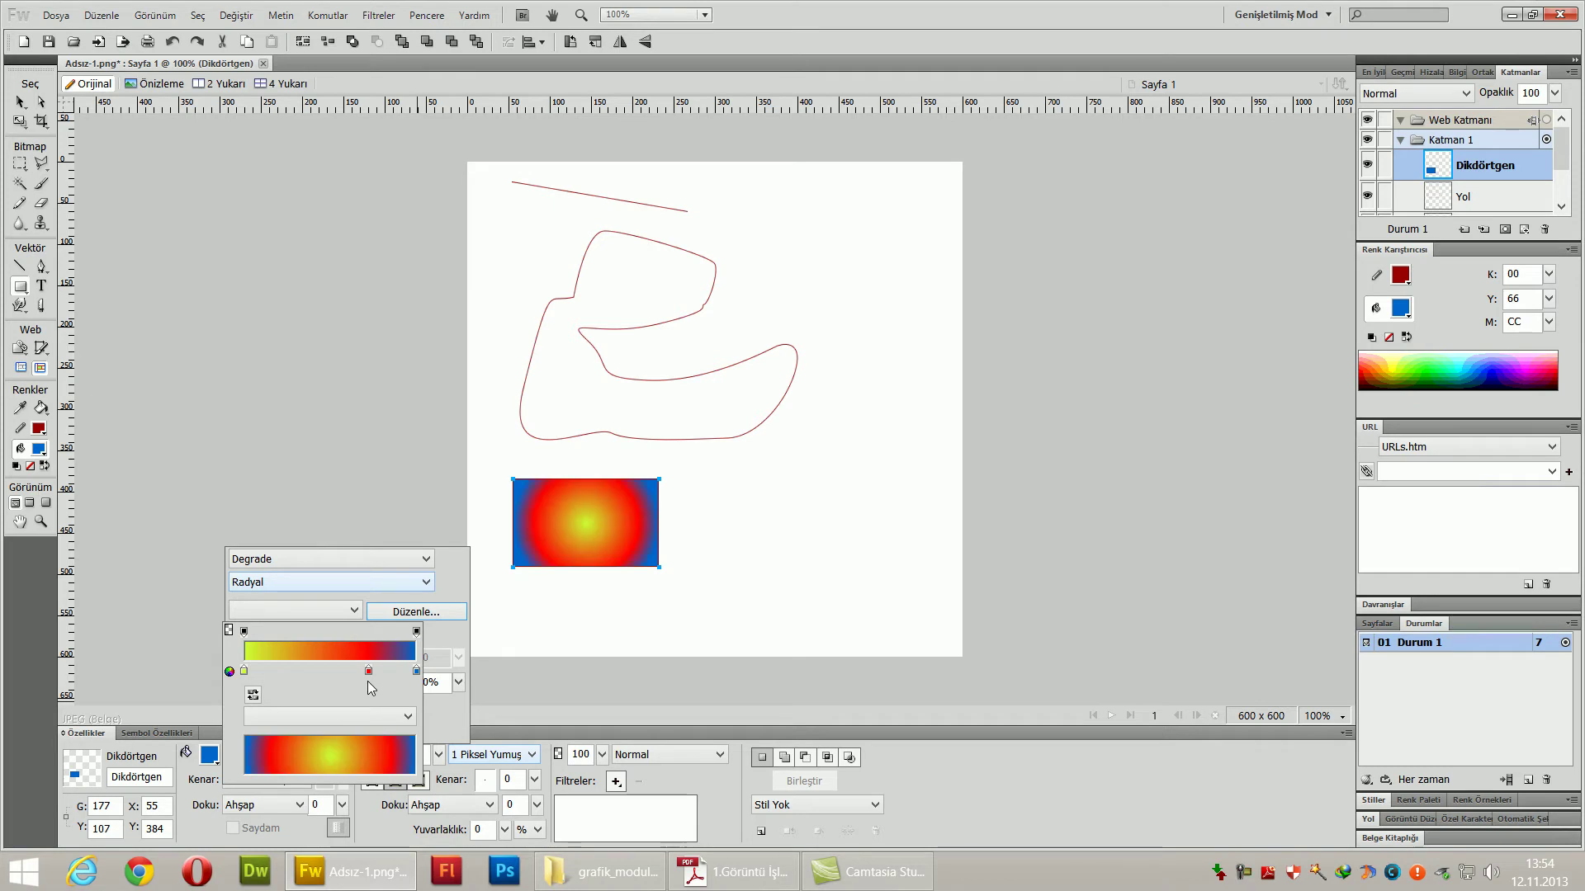
- Add seven more colour stops spread along the radial gradient ramp between its two ends
{"action": "left_click", "coordinate": [330, 673]}
{"action": "left_click", "coordinate": [300, 672]}
{"action": "left_click", "coordinate": [265, 673]}
{"action": "left_click", "coordinate": [314, 673]}
{"action": "left_click", "coordinate": [356, 673]}
{"action": "left_click", "coordinate": [386, 672]}
{"action": "left_click", "coordinate": [285, 673]}
{"action": "left_click", "coordinate": [329, 671]}
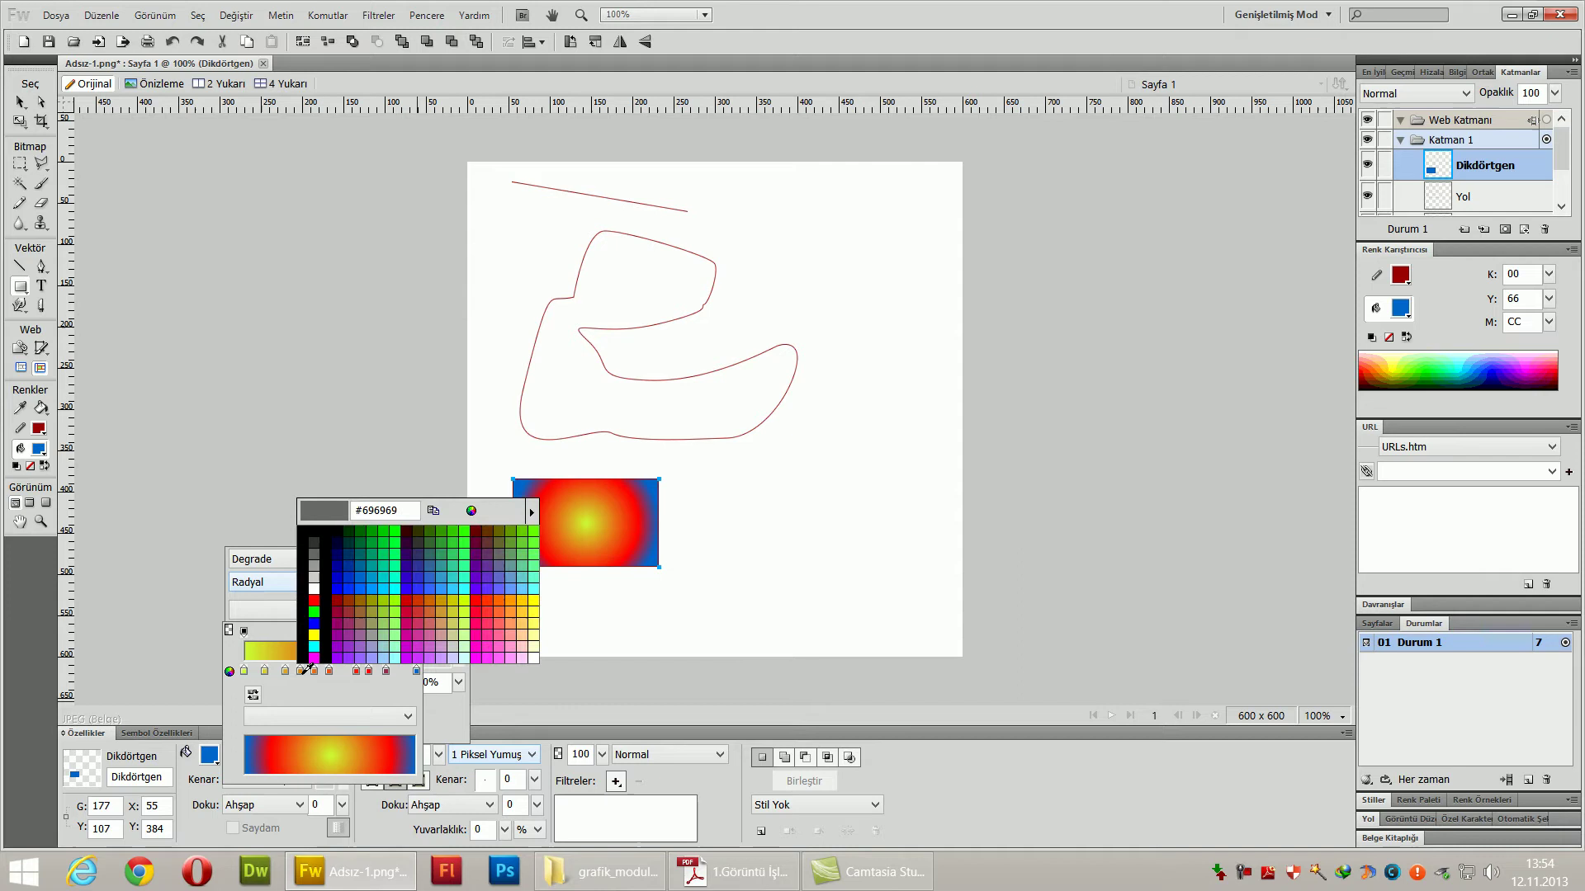
- Recolour one of the added gradient stops purple and another one, just before the red stop, blue
{"action": "left_click", "coordinate": [350, 632]}
{"action": "left_click", "coordinate": [356, 671]}
{"action": "left_click", "coordinate": [424, 587]}
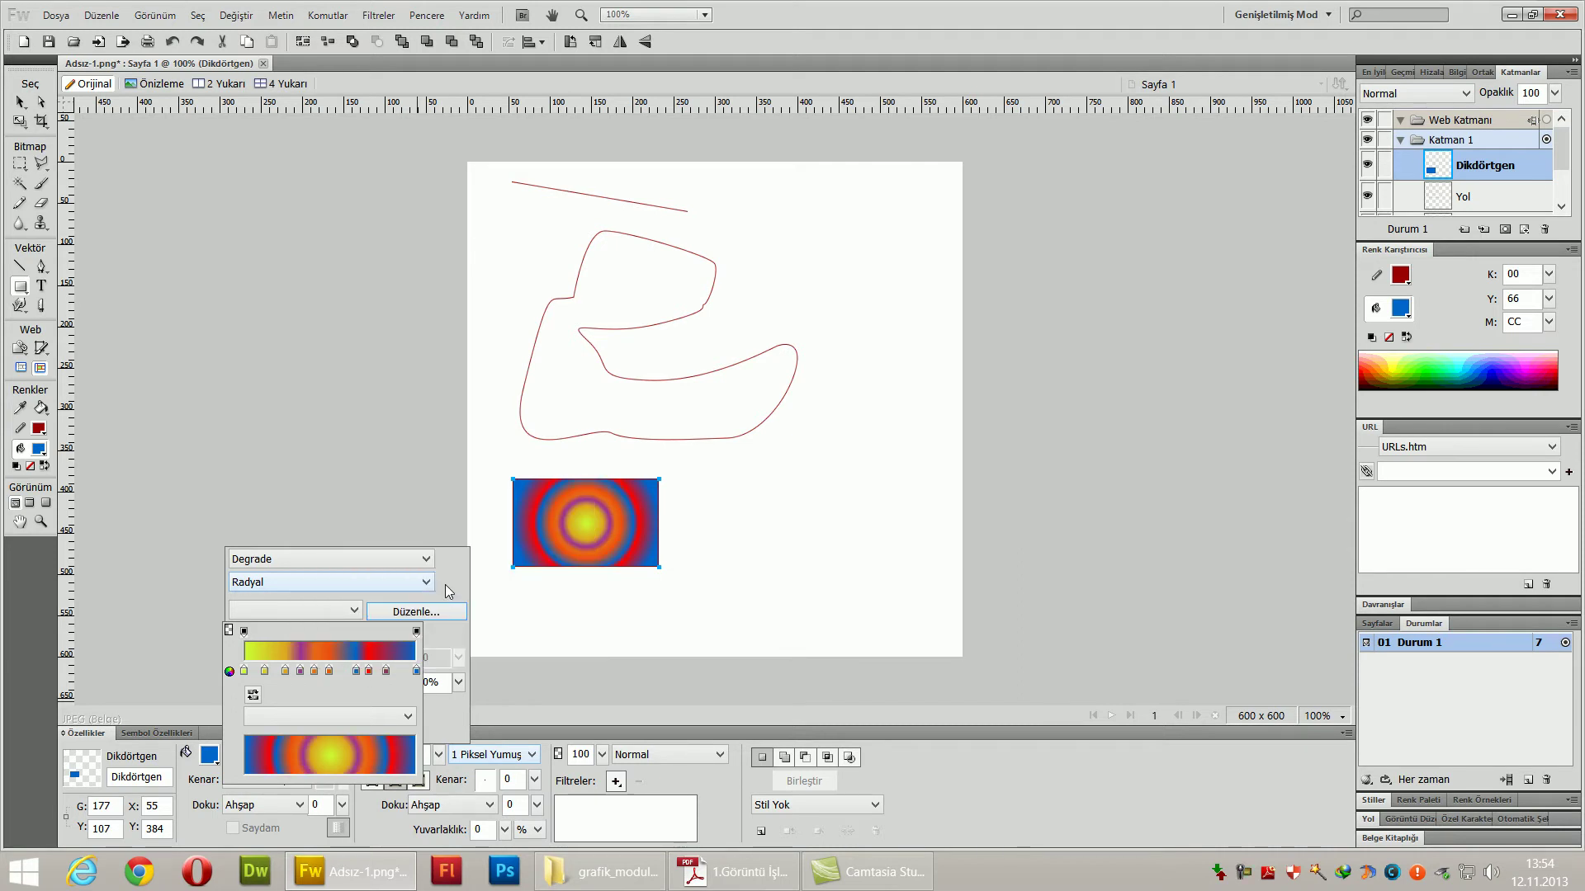
- Try the gradient presets Beyaz, Siyah; Mor, Turuncu; and Kırmızı, Yeşil, Mavi one after another on the rectangle
{"action": "left_click", "coordinate": [406, 717]}
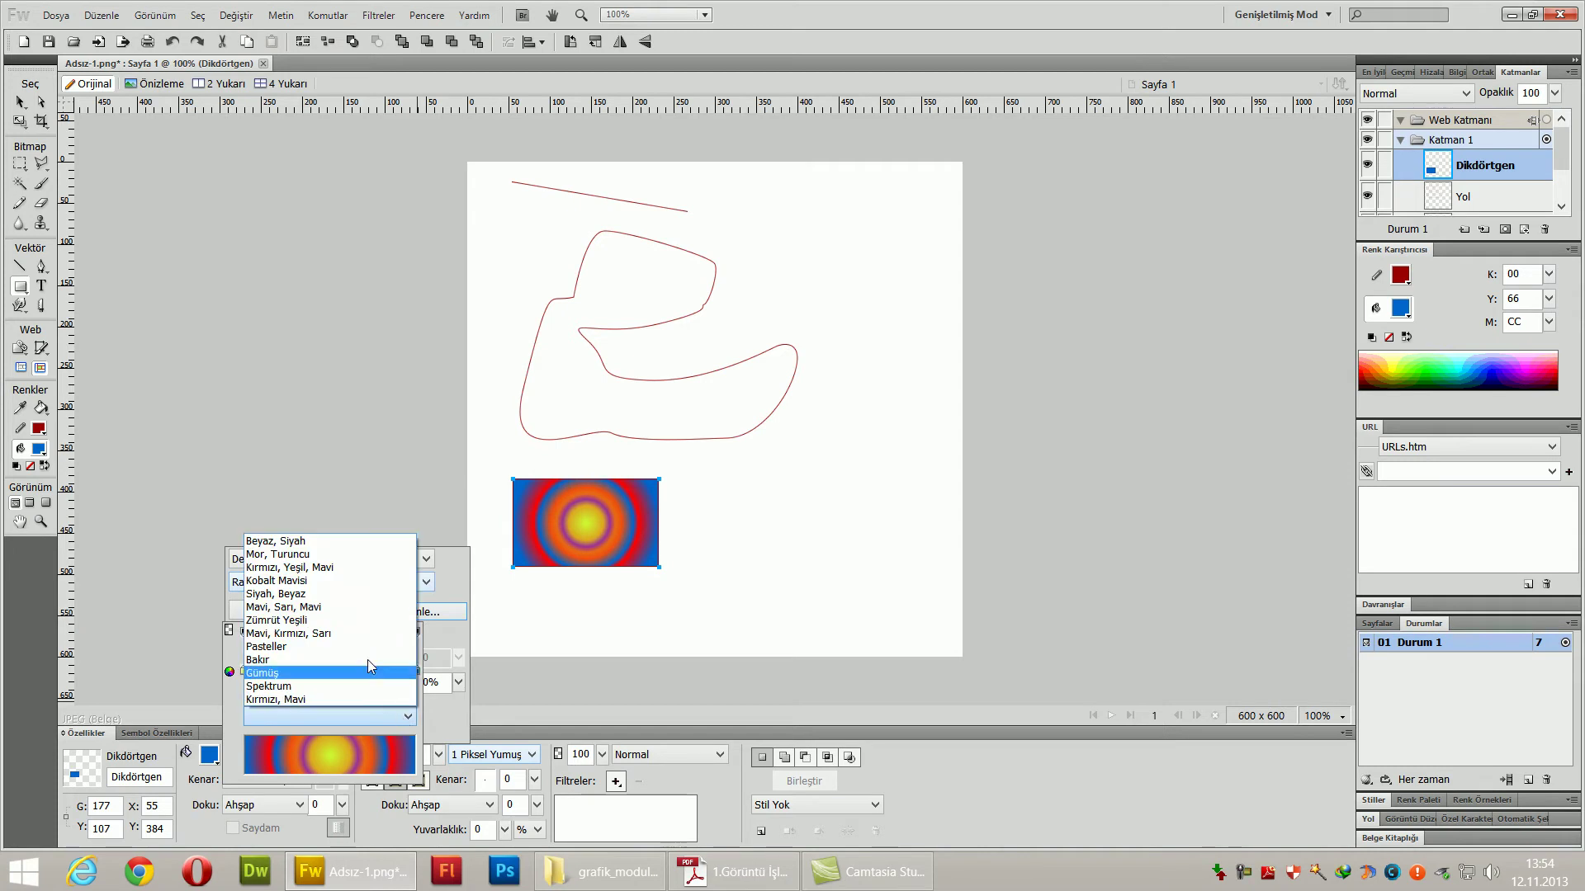
{"action": "left_click", "coordinate": [447, 730]}
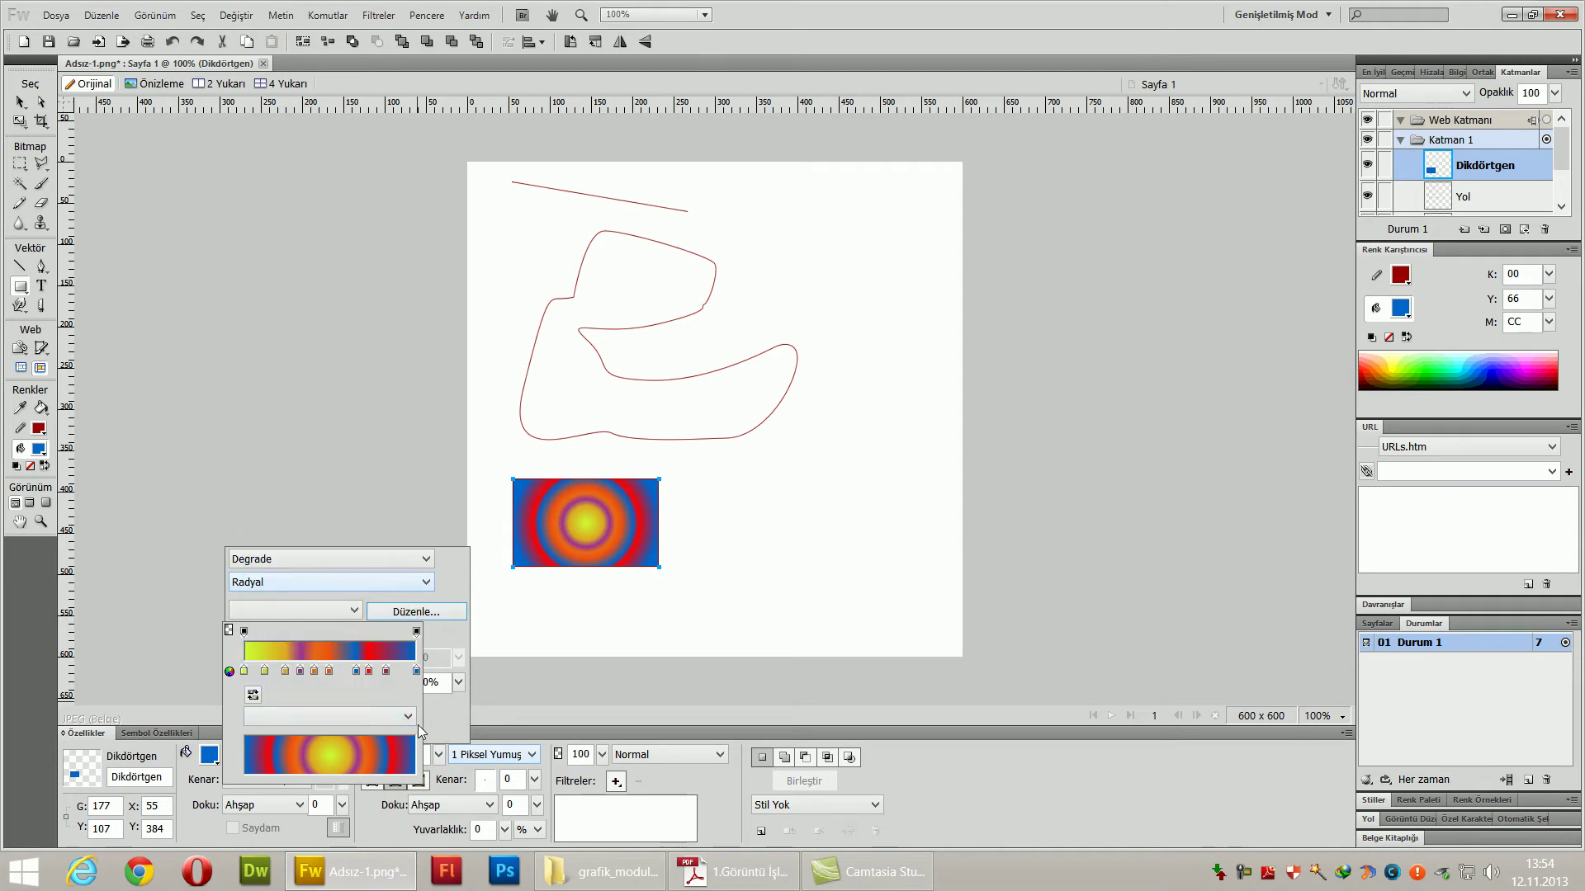
{"action": "left_click", "coordinate": [407, 717]}
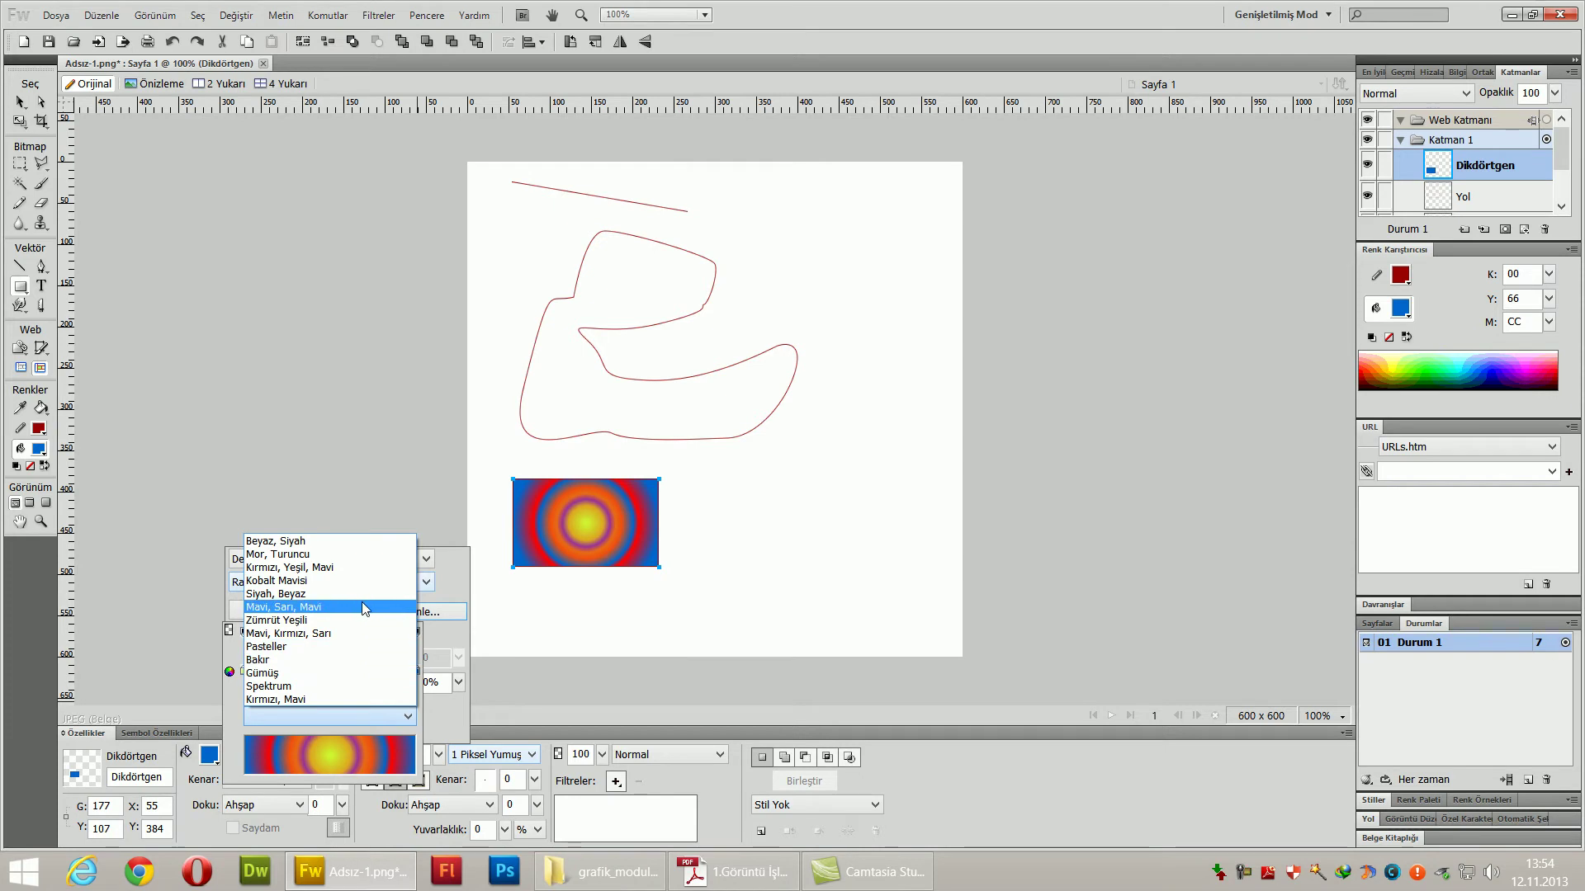
{"action": "left_click", "coordinate": [354, 538]}
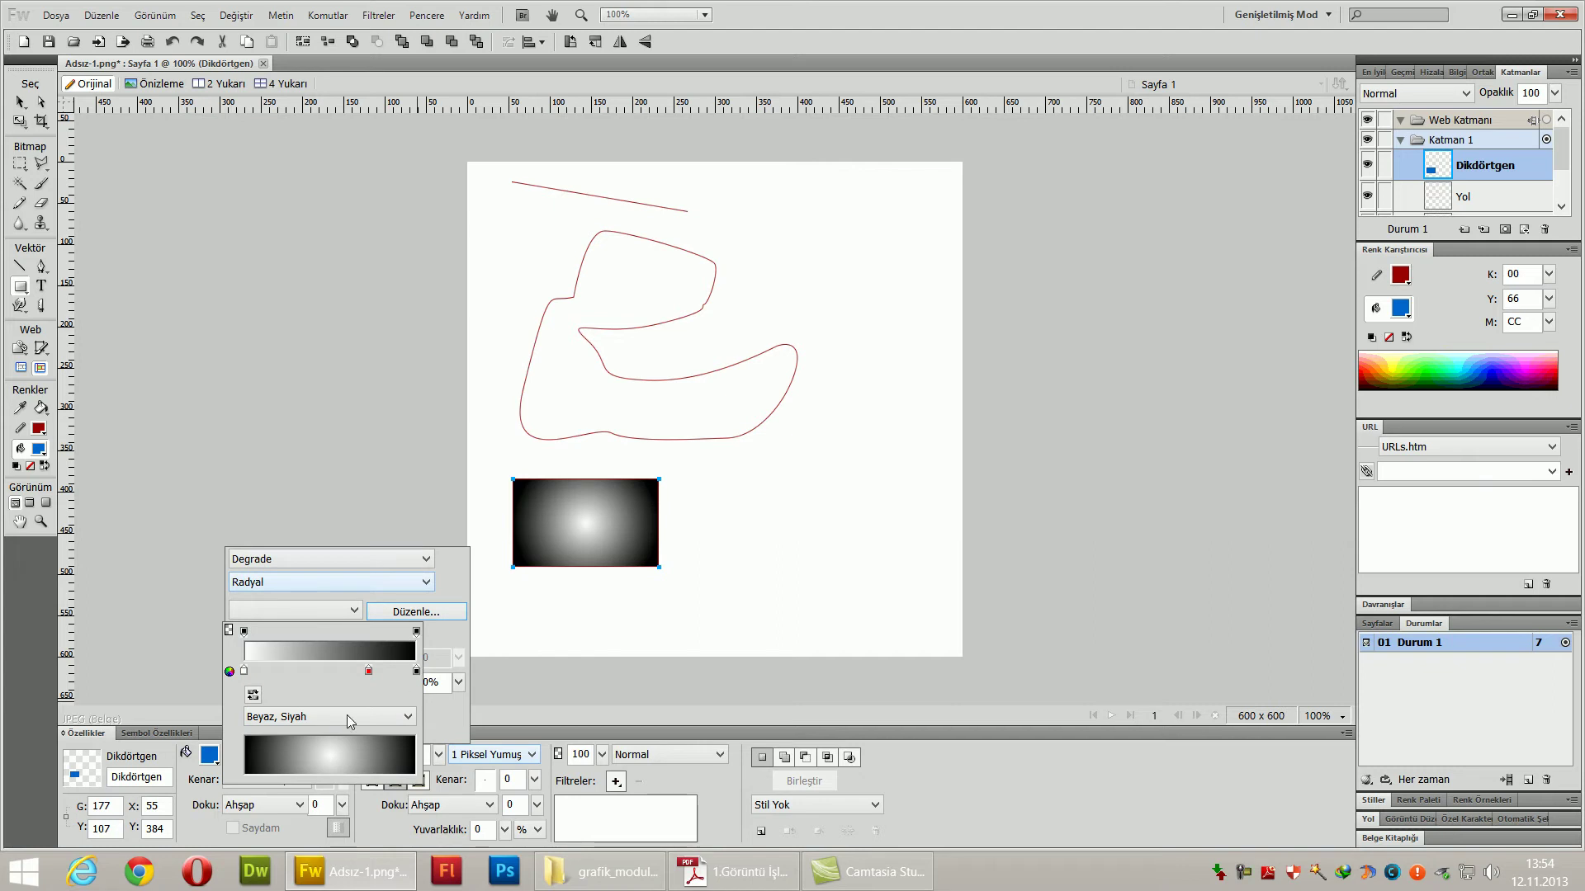
{"action": "left_click", "coordinate": [318, 718]}
{"action": "left_click", "coordinate": [317, 562]}
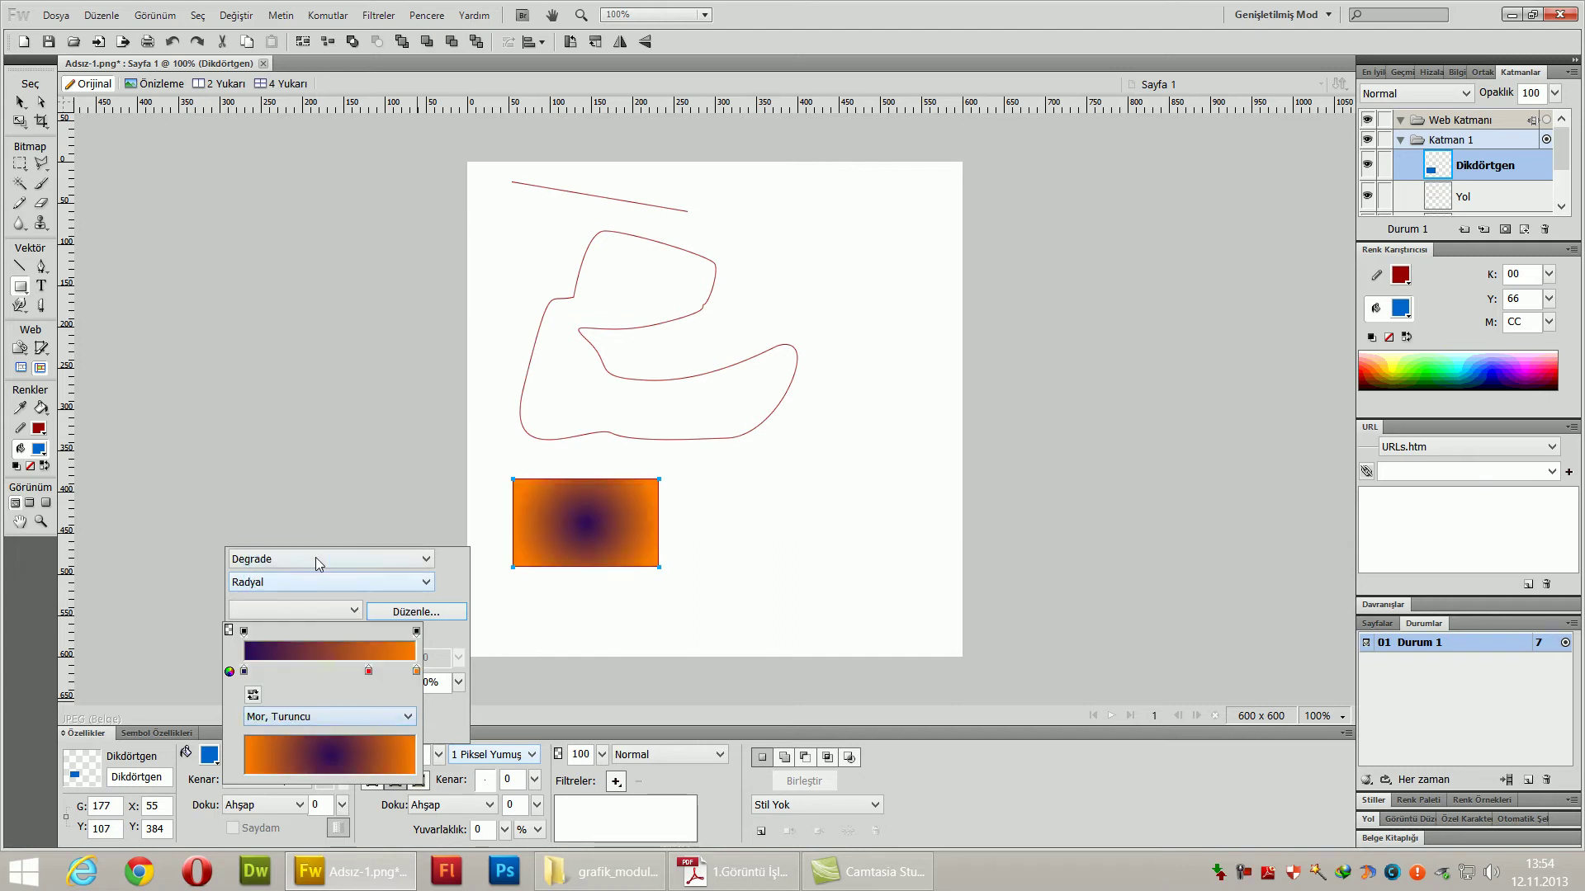
{"action": "left_click", "coordinate": [320, 721]}
{"action": "left_click", "coordinate": [324, 568]}
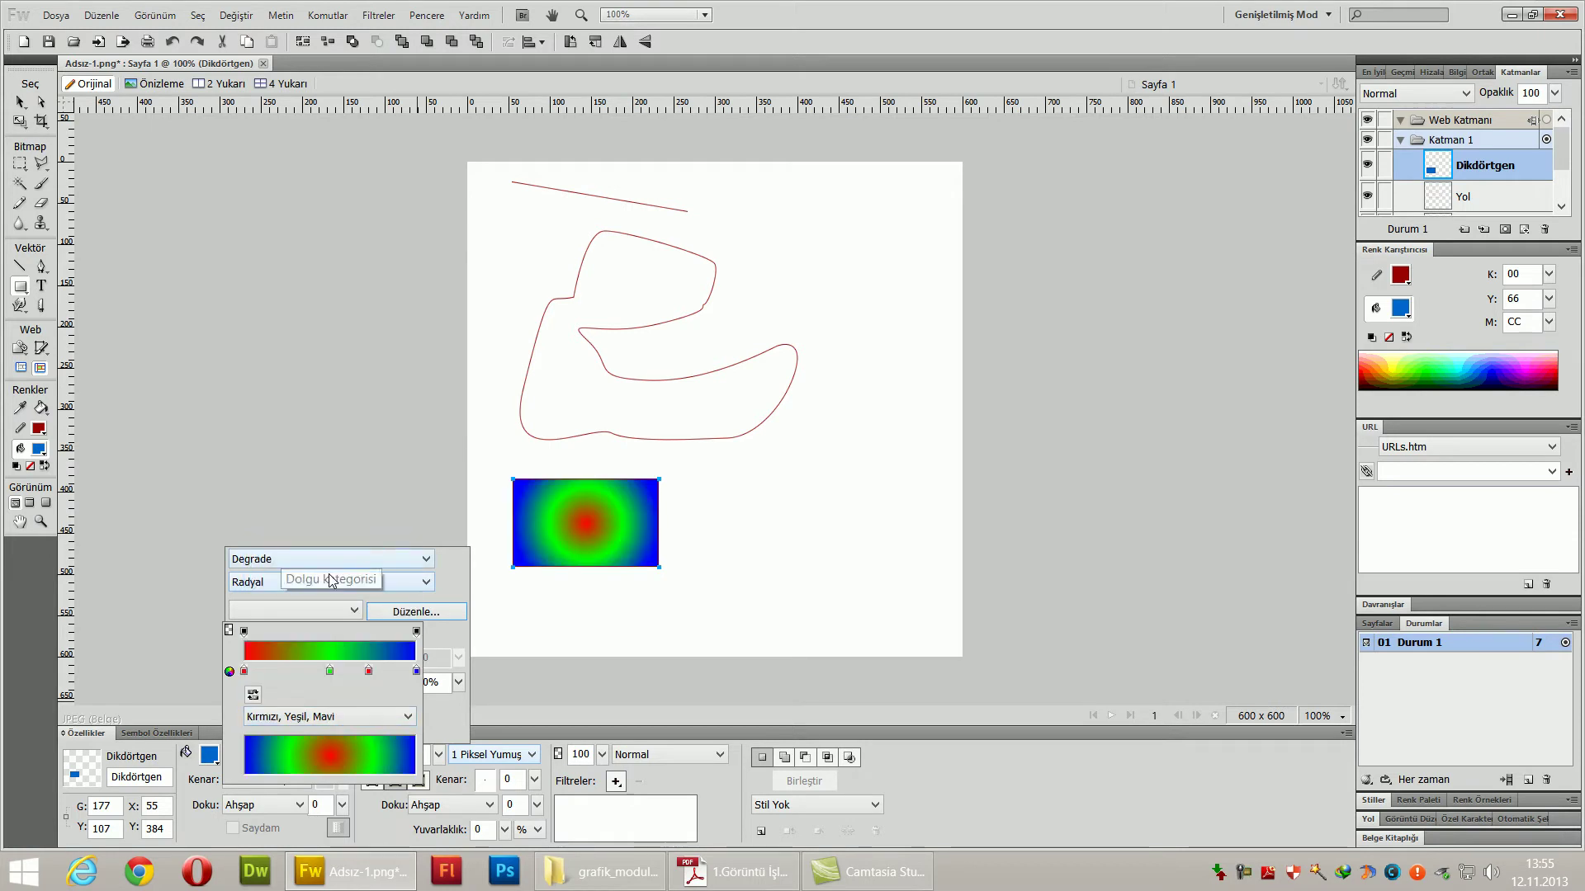
- Try the gradient presets Bakır, Gümüş, and Kırmızı, Mavi on the rectangle
{"action": "left_click", "coordinate": [348, 718]}
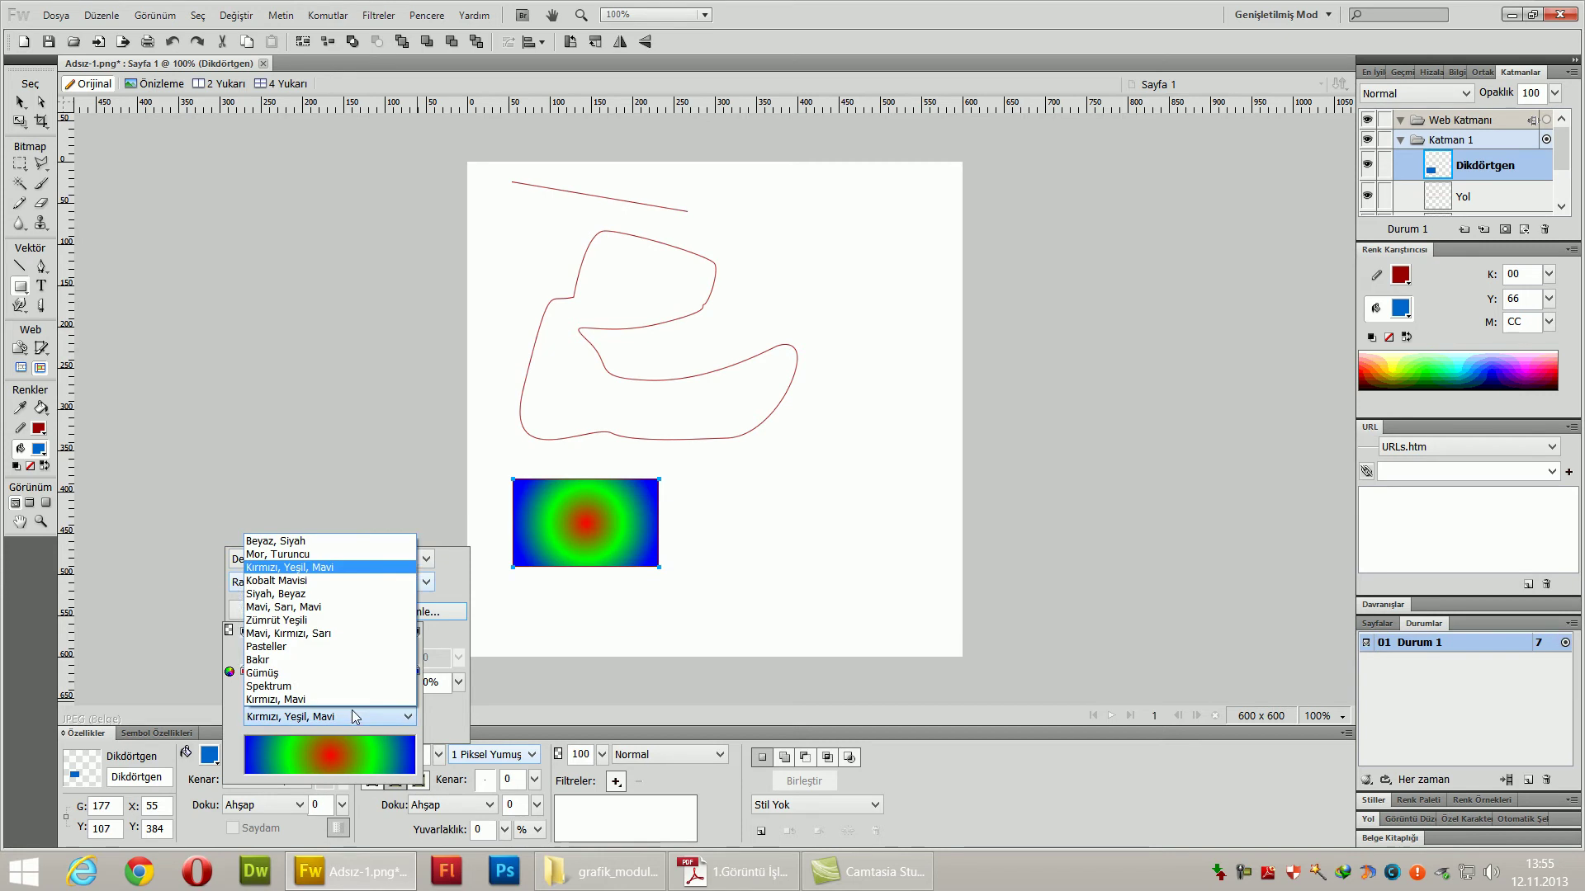
{"action": "left_click", "coordinate": [323, 661]}
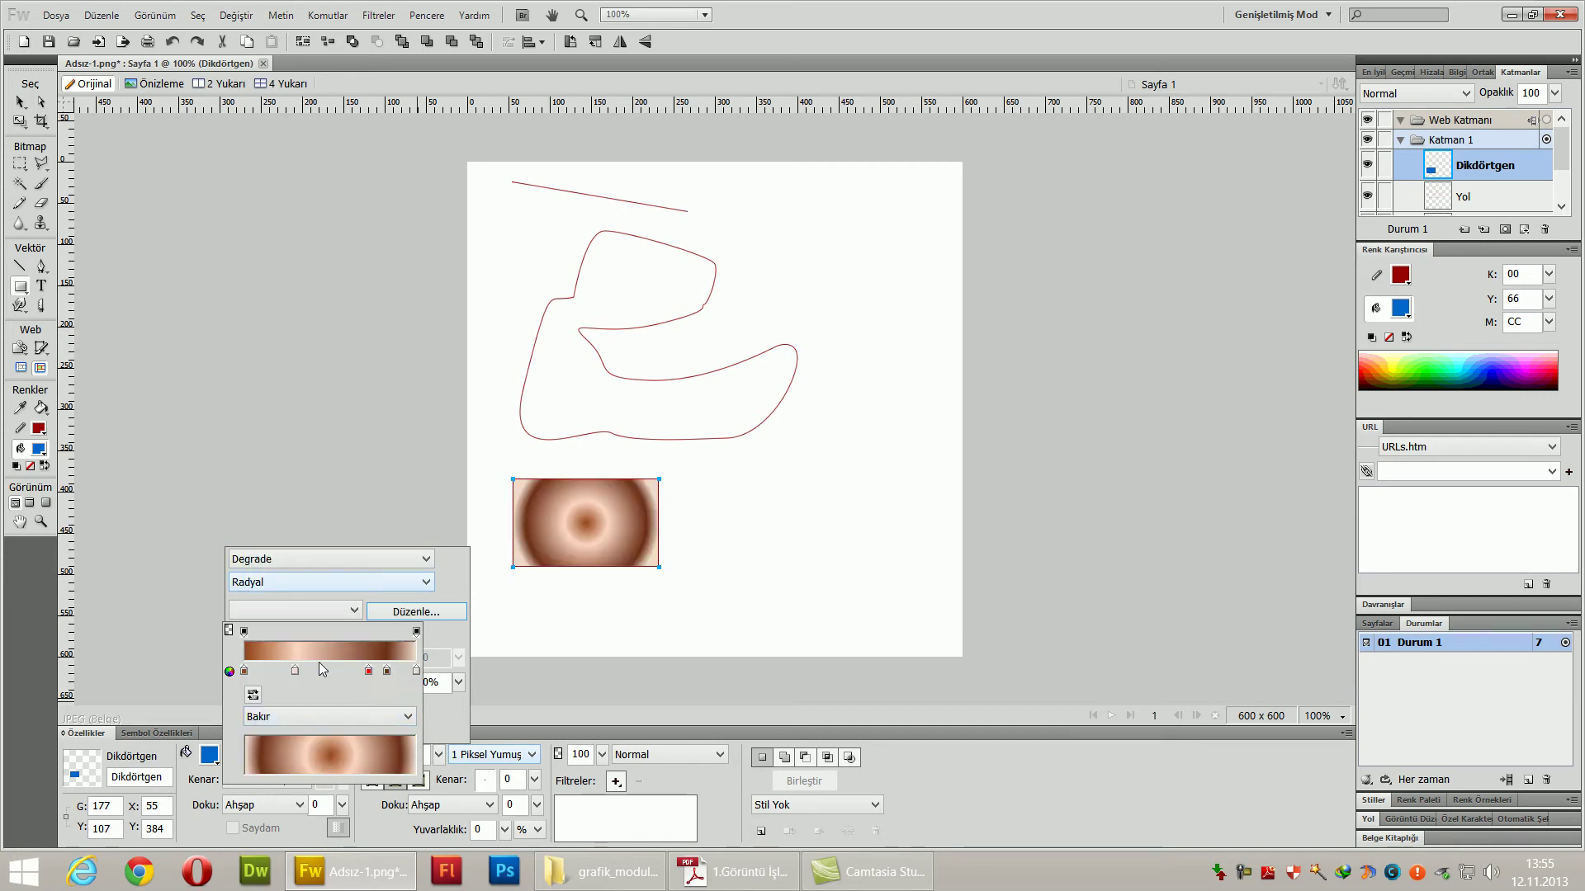
{"action": "left_click", "coordinate": [306, 721]}
{"action": "left_click", "coordinate": [316, 675]}
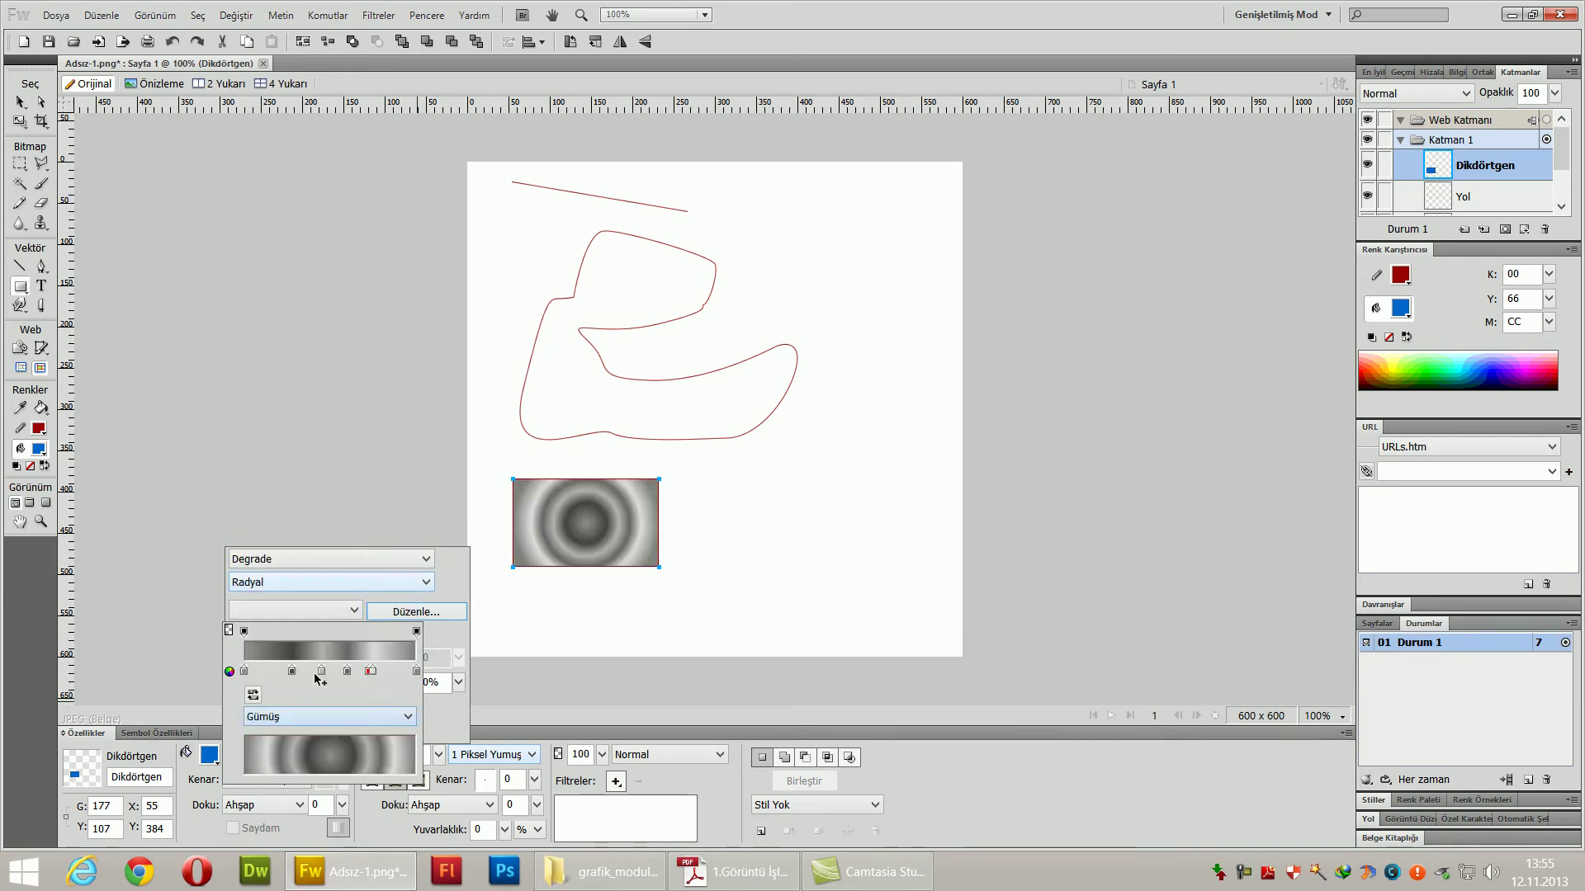
{"action": "left_click", "coordinate": [325, 718]}
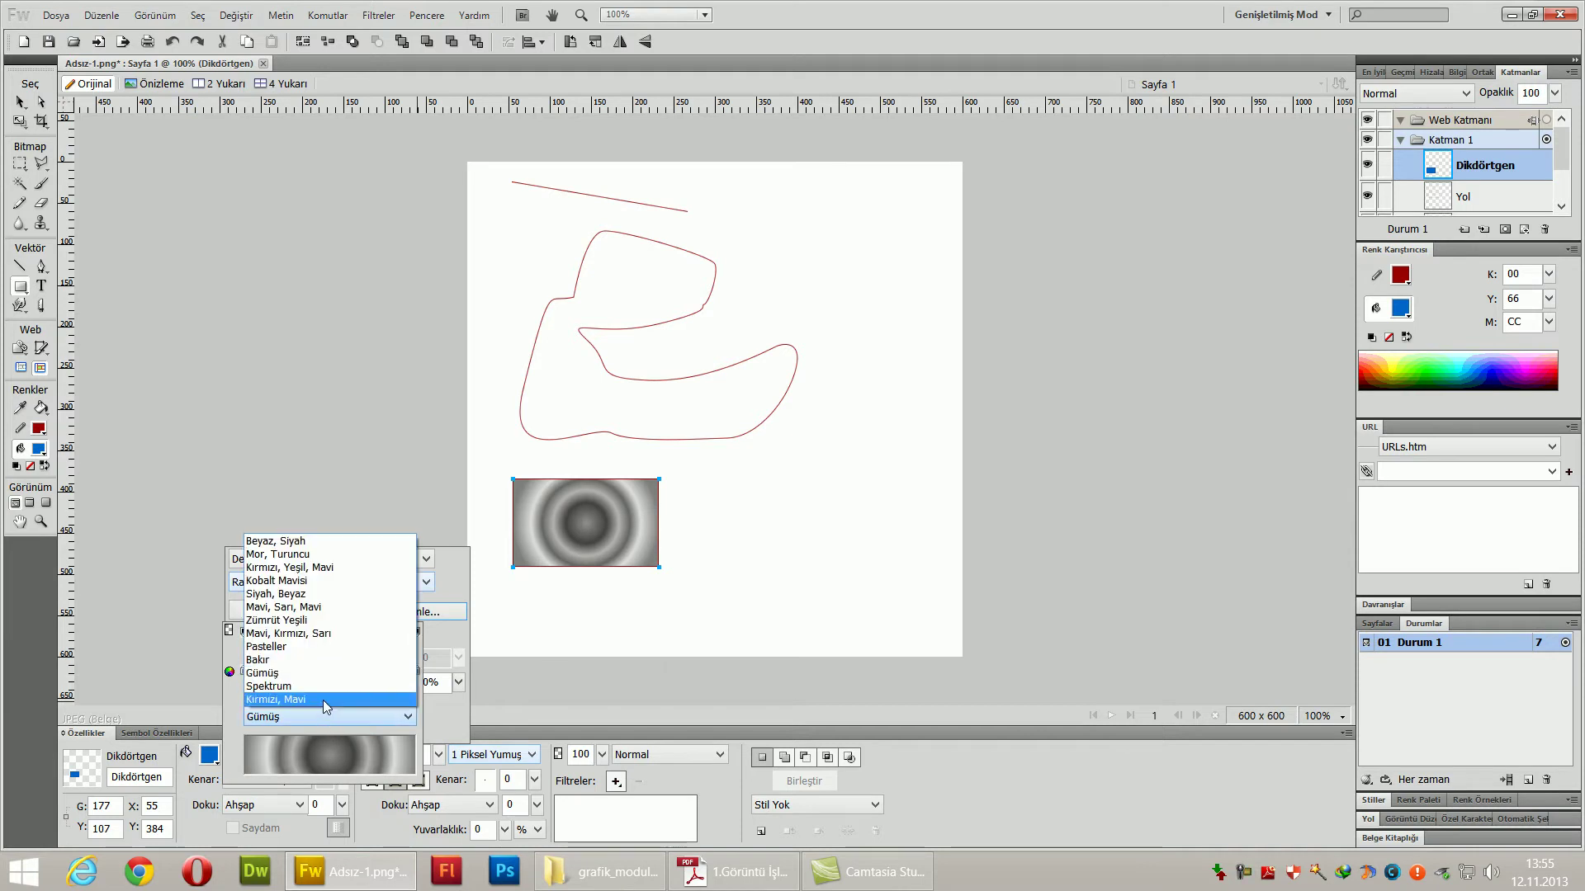
{"action": "left_click", "coordinate": [324, 699]}
- Apply the Pasteller gradient preset and remove all its intermediate colour stops, keeping only the two end stops
{"action": "left_click", "coordinate": [328, 717]}
{"action": "left_click", "coordinate": [313, 647]}
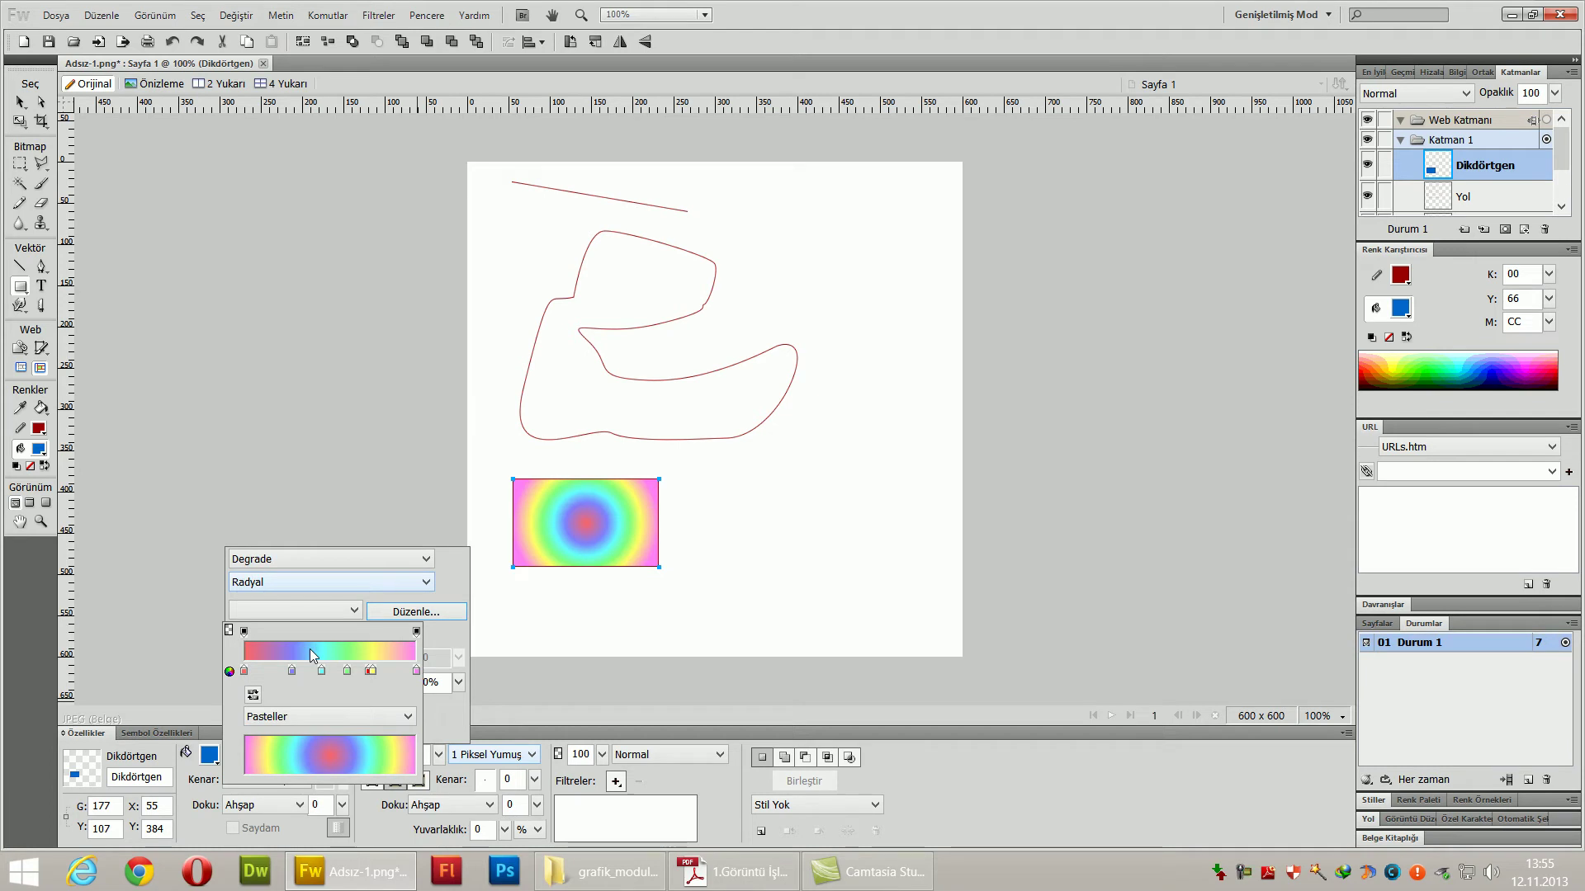
{"action": "left_click", "coordinate": [330, 713]}
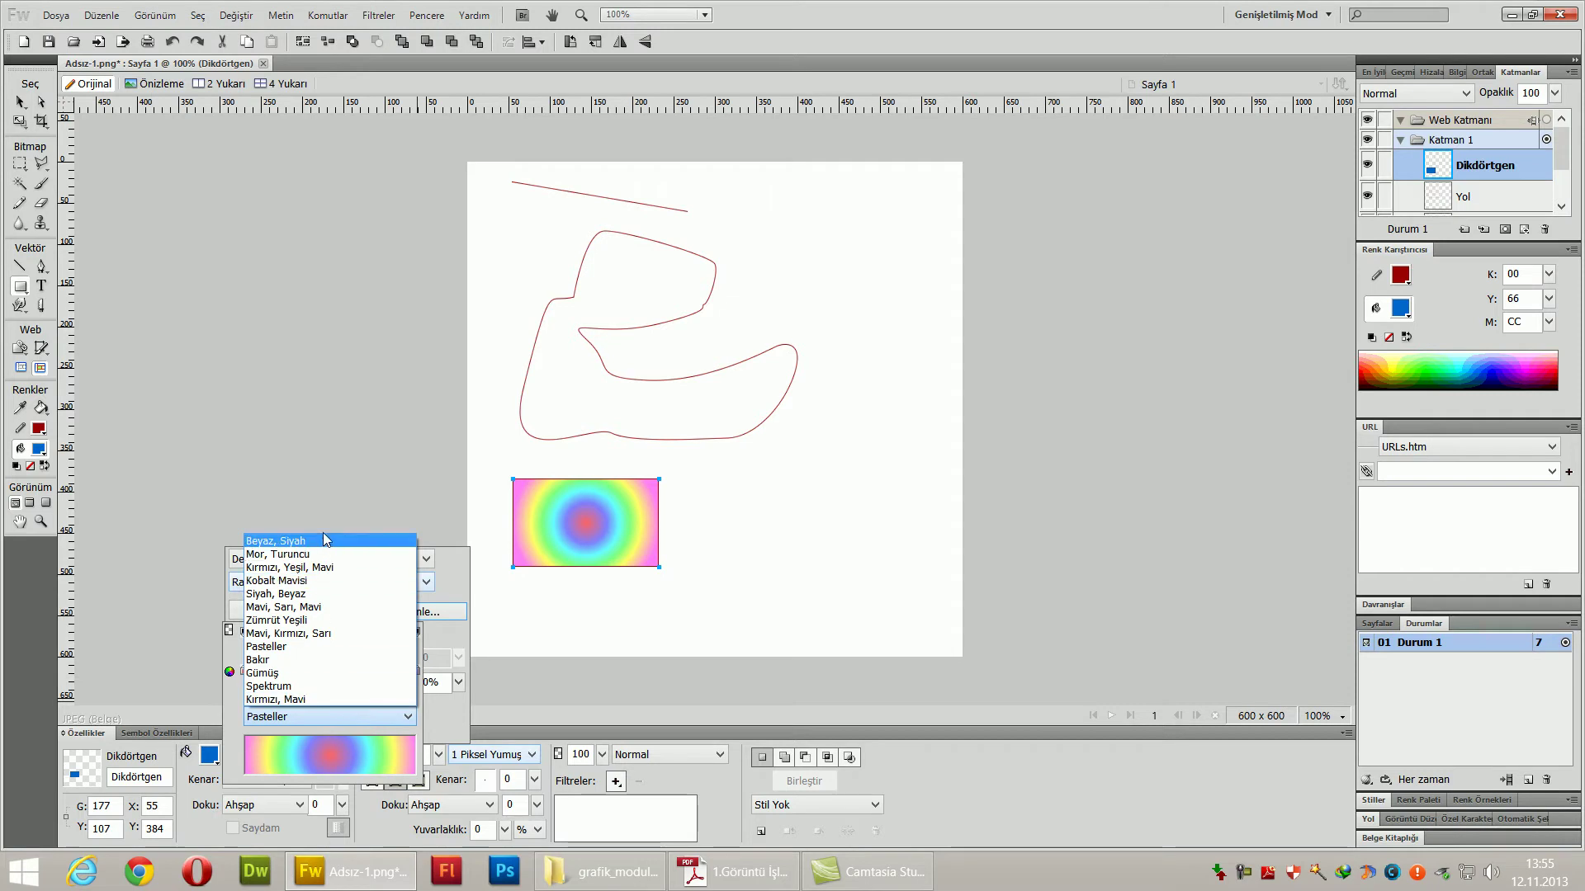
{"action": "left_click", "coordinate": [314, 648]}
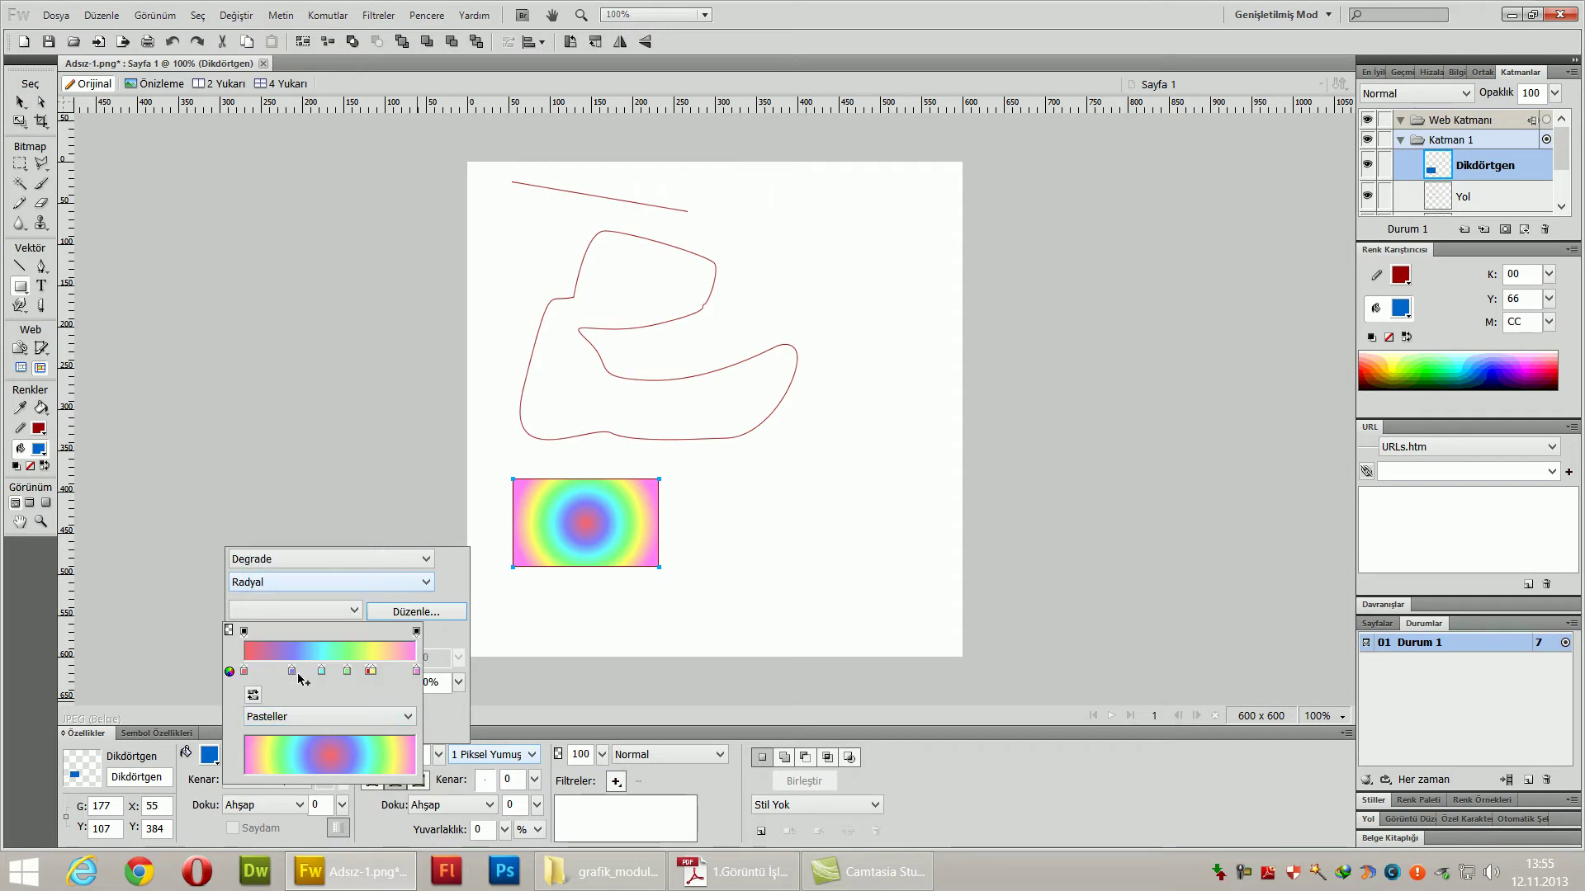
{"action": "left_click_drag", "start_coordinate": [294, 677], "coordinate": [369, 699]}
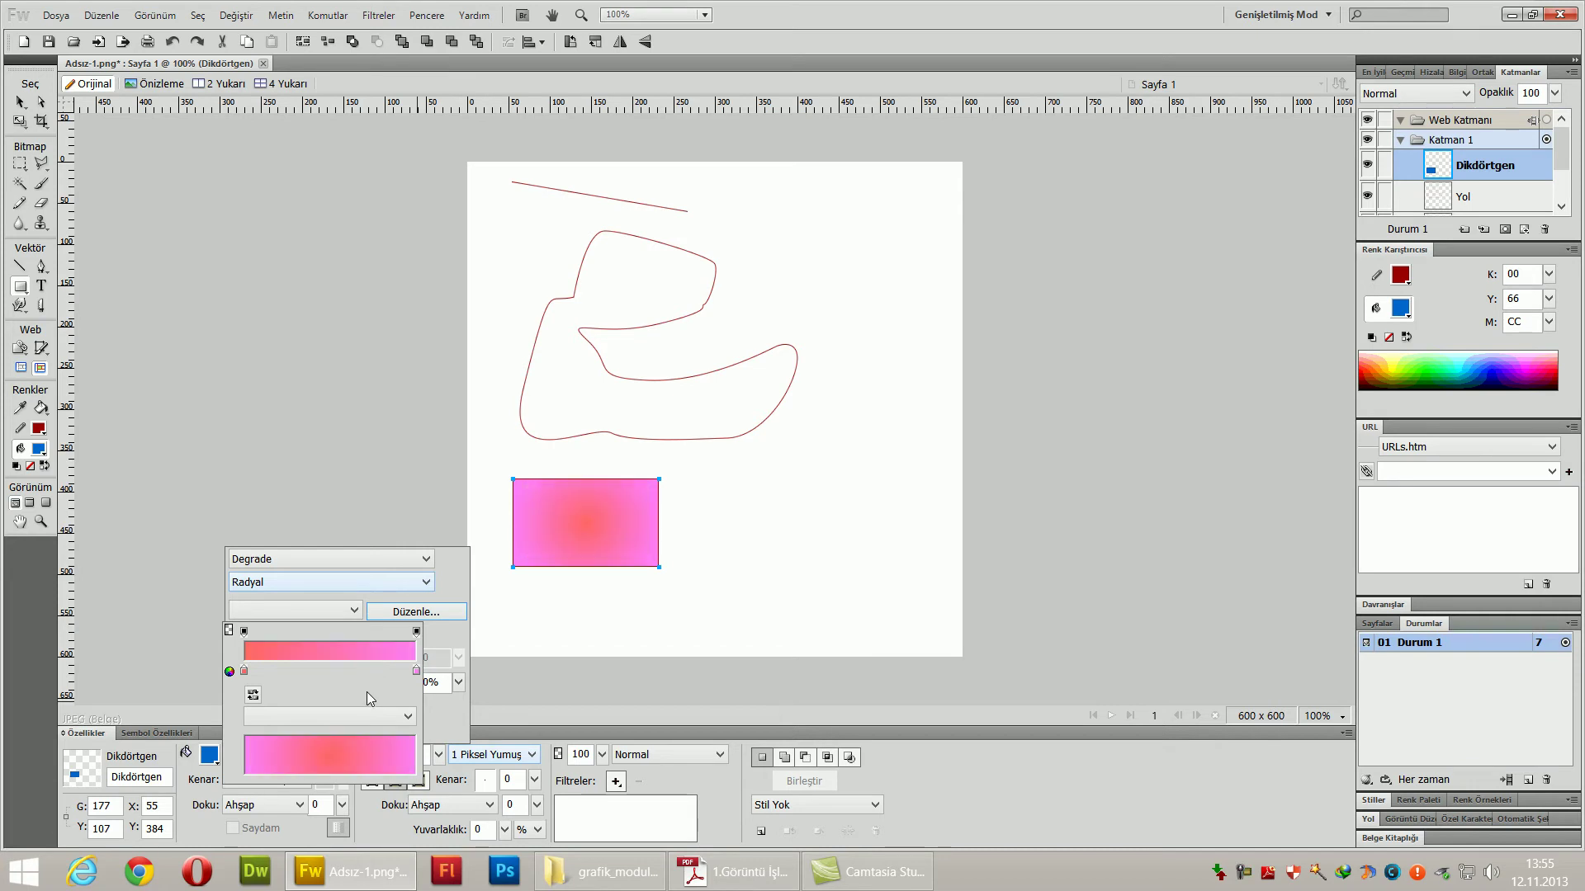
- Set the gradient's end stop to yellow-green and its start stop to red
{"action": "left_click", "coordinate": [416, 670]}
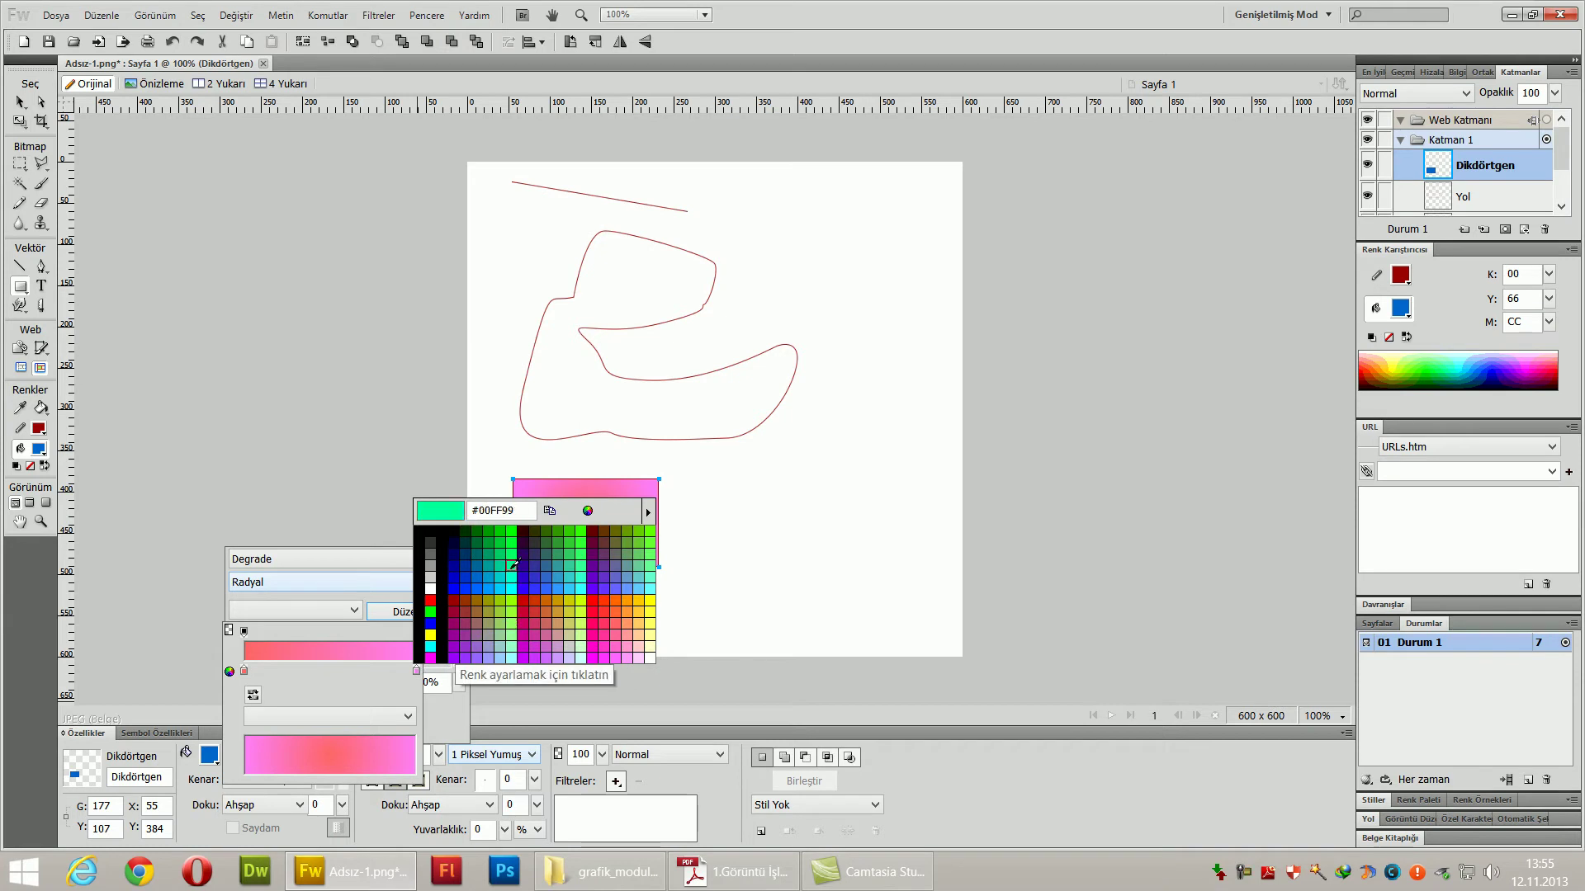
{"action": "left_click", "coordinate": [587, 601]}
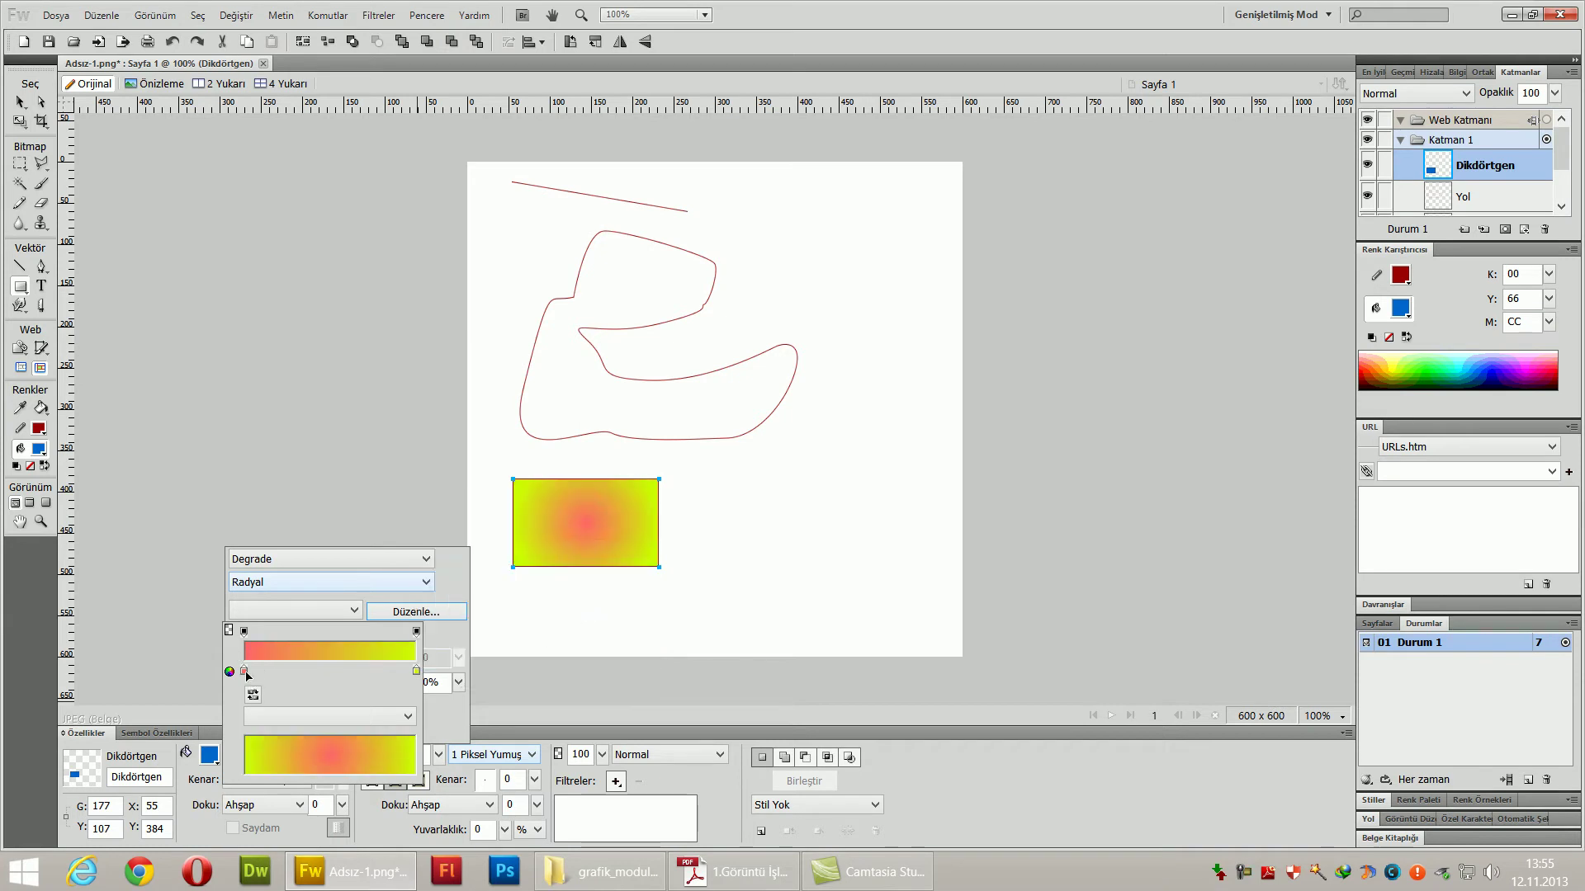
{"action": "left_click", "coordinate": [245, 671]}
{"action": "left_click", "coordinate": [260, 599]}
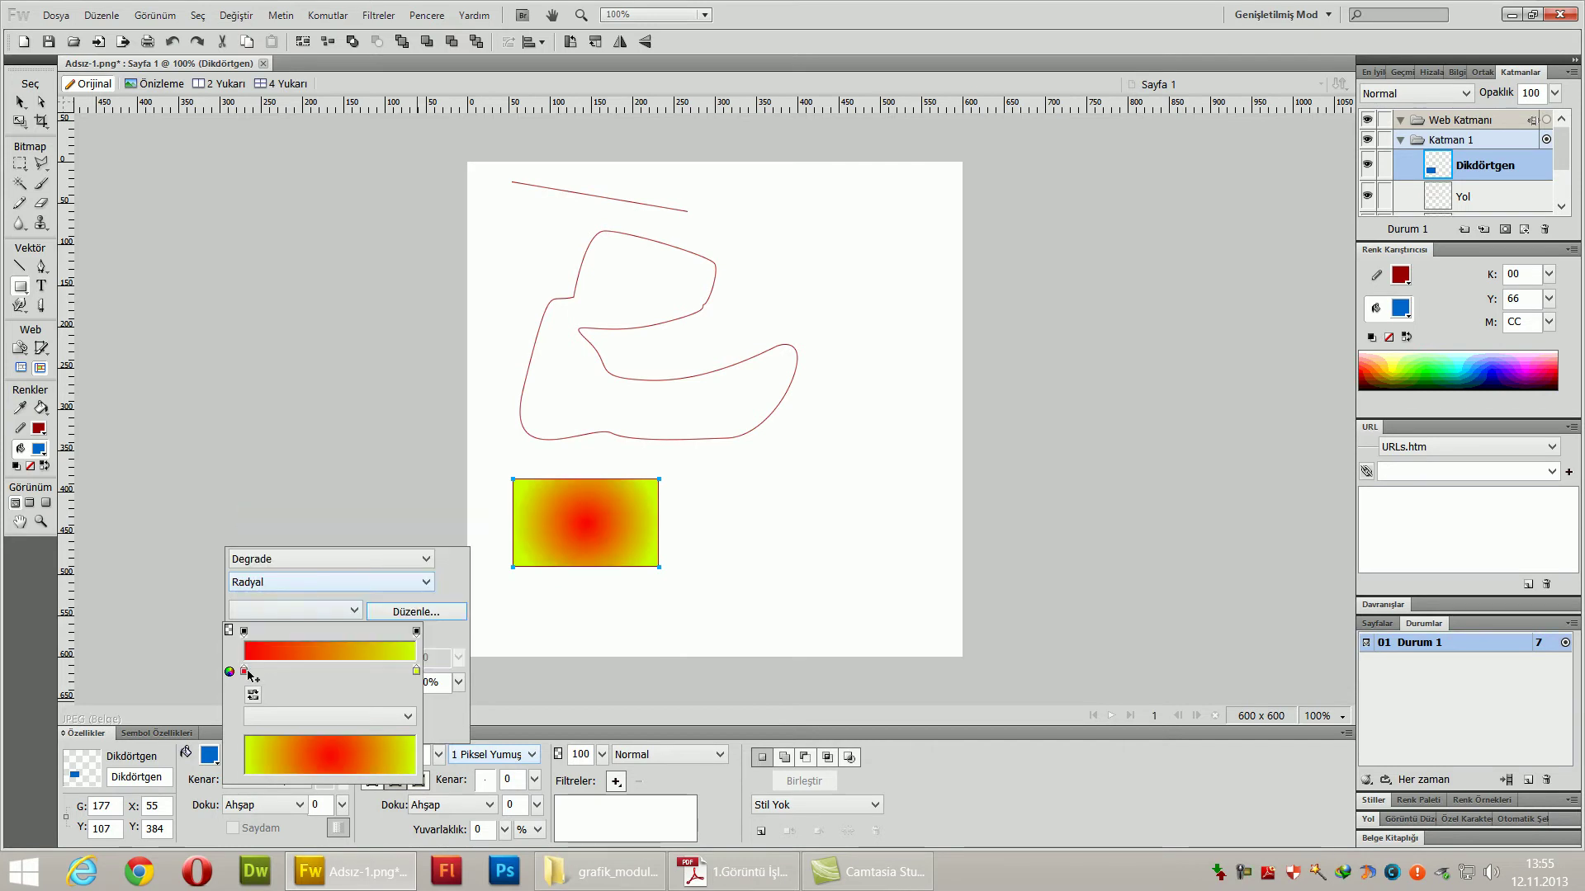
{"action": "left_click", "coordinate": [245, 670]}
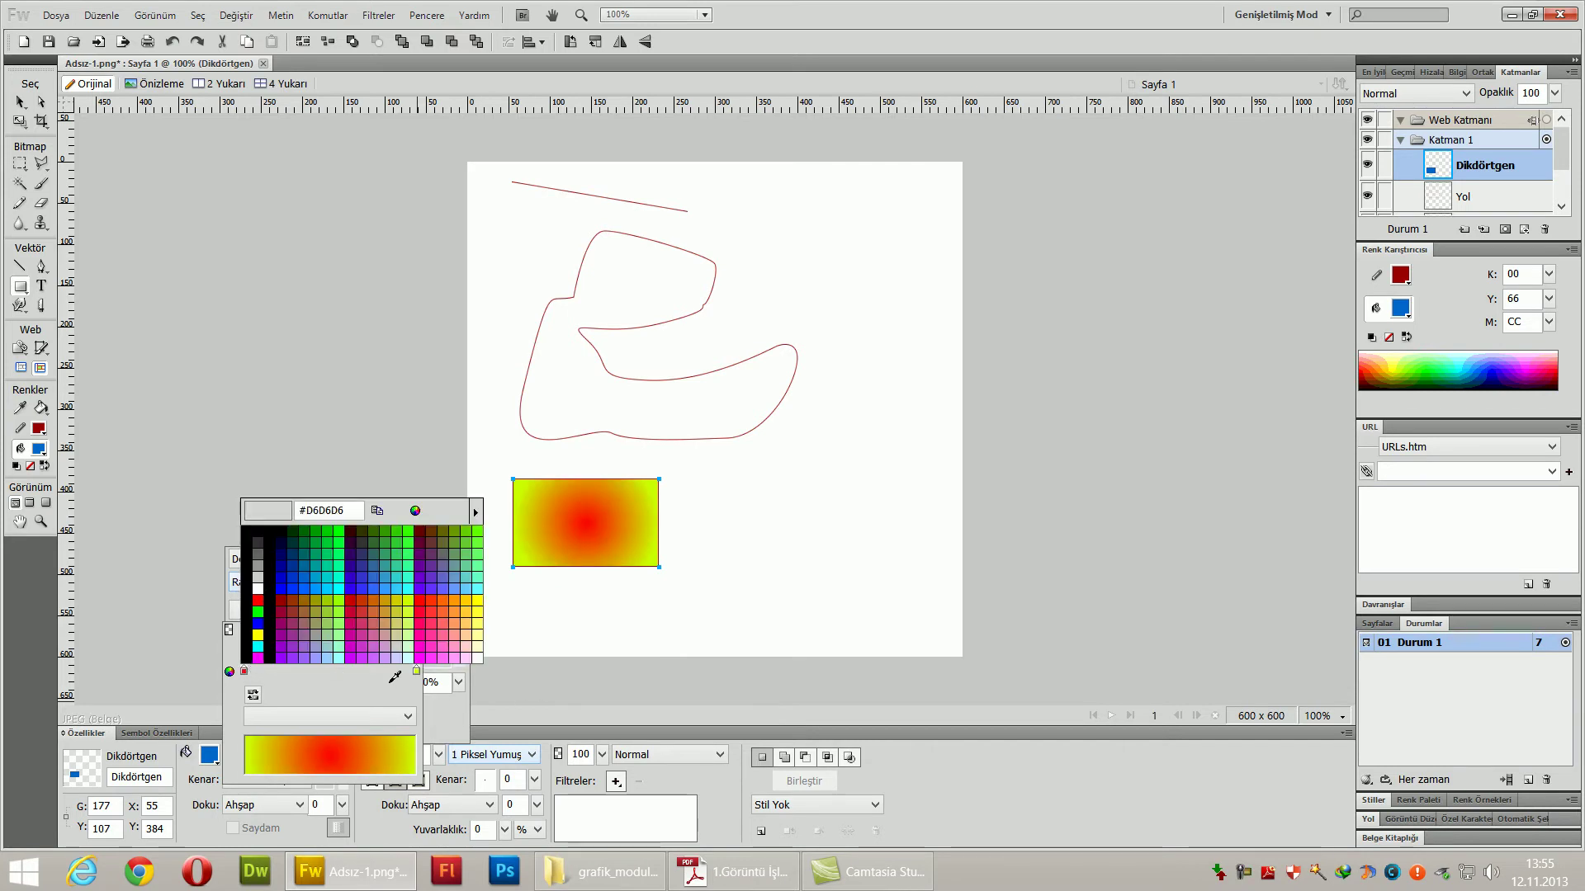
{"action": "key", "text": "Escape"}
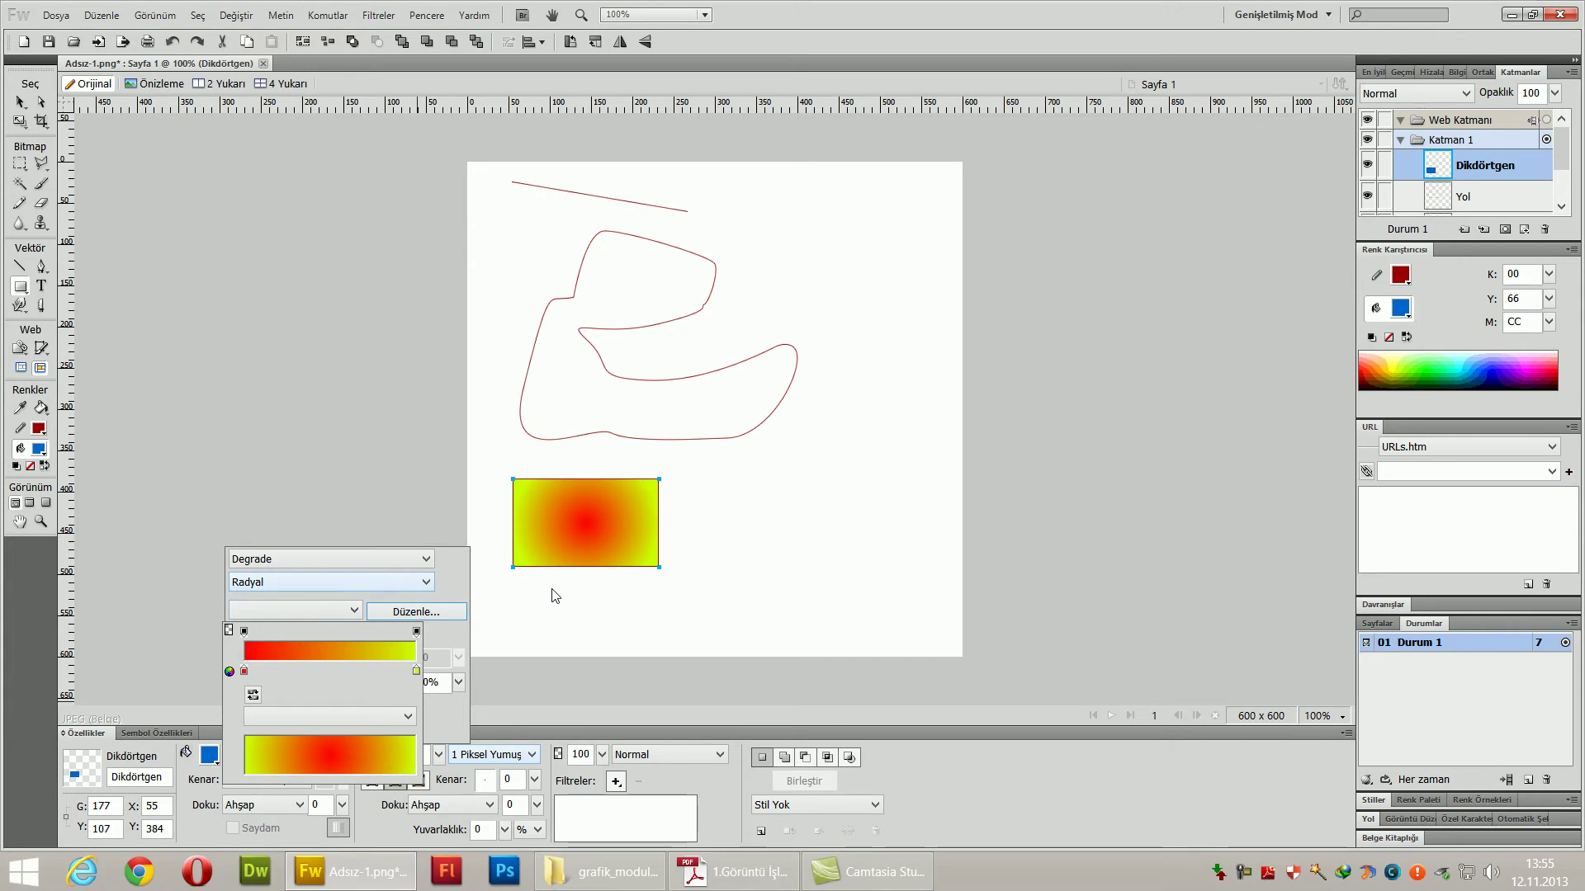
- Close the gradient colour editor and change the rectangle's gradient shape to Dikdörtgen
{"action": "left_click", "coordinate": [369, 583]}
{"action": "left_click", "coordinate": [281, 586]}
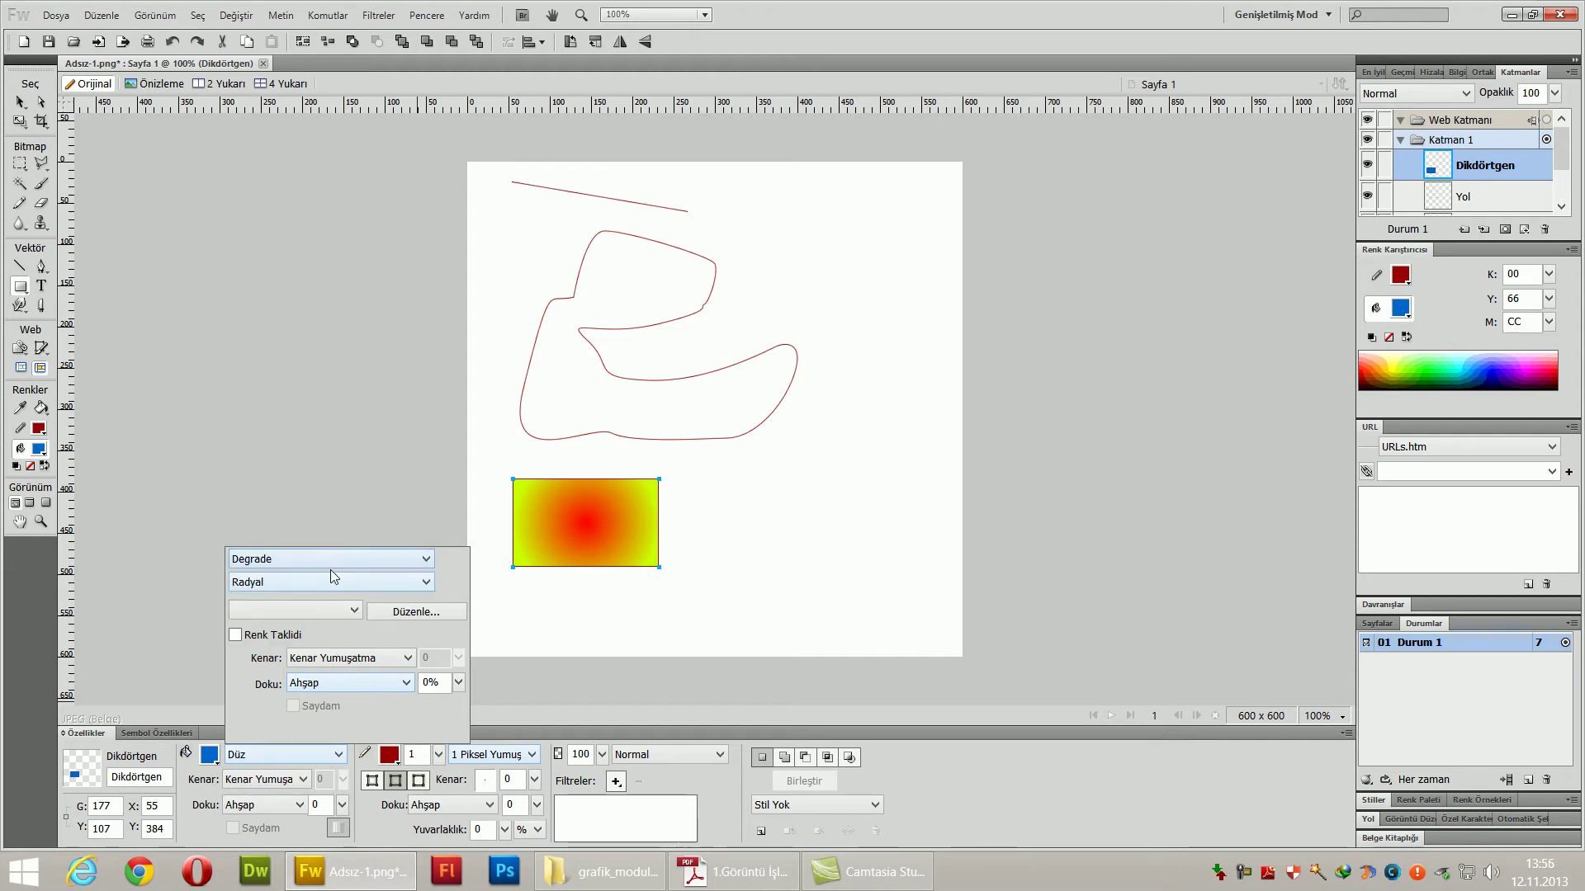
{"action": "left_click", "coordinate": [327, 583]}
{"action": "left_click", "coordinate": [285, 583]}
{"action": "left_click", "coordinate": [297, 584]}
{"action": "left_click", "coordinate": [306, 620]}
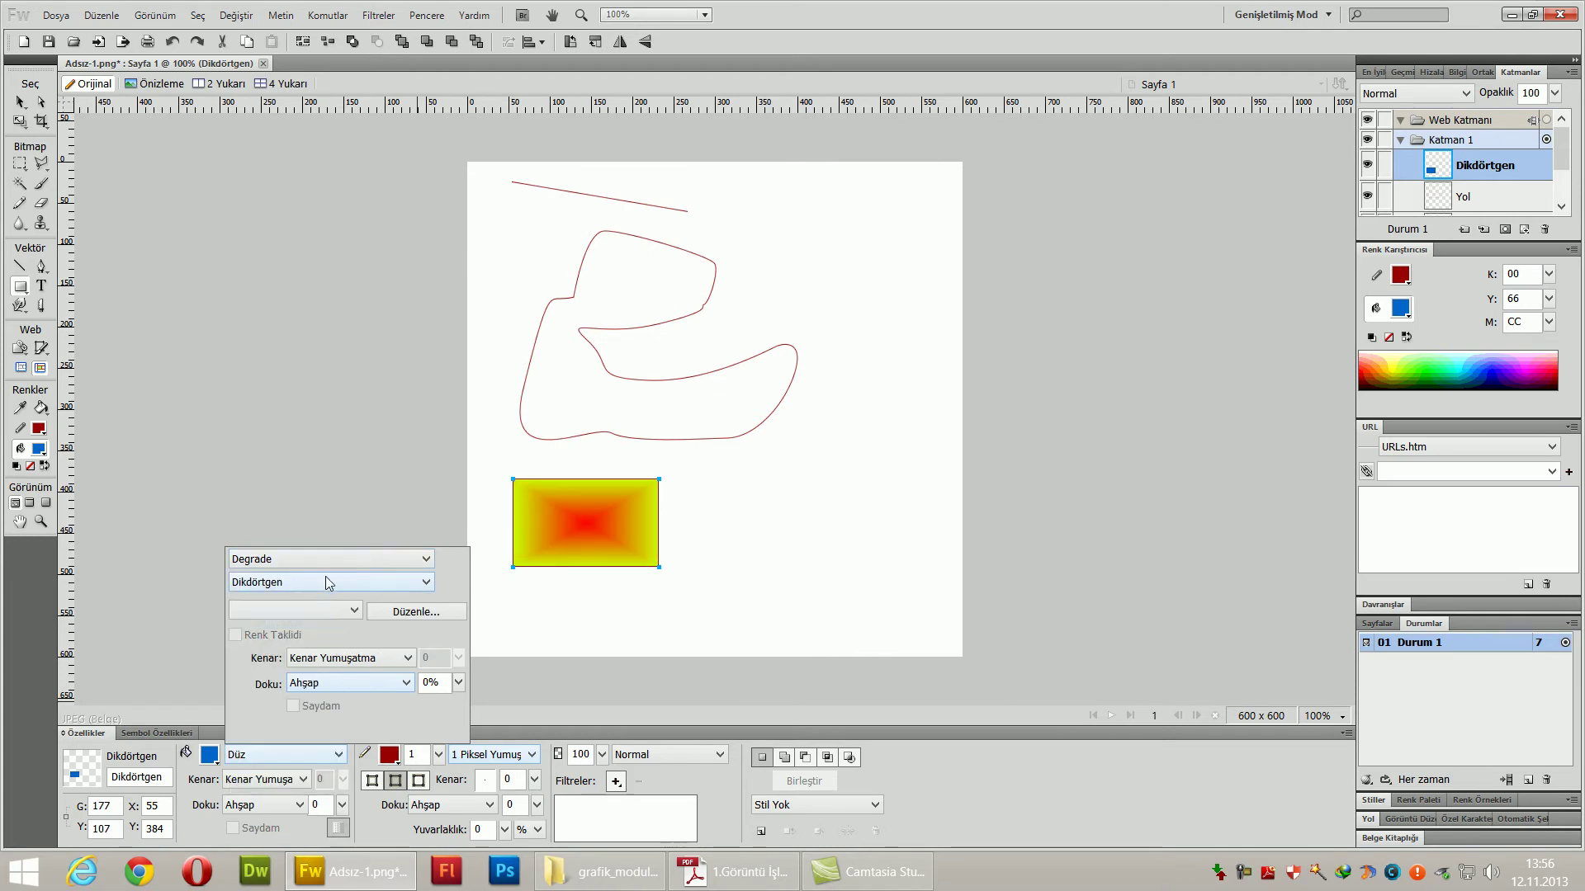
- Try the Koni and Kontur gradient shapes on the rectangle
{"action": "left_click", "coordinate": [320, 581]}
{"action": "left_click", "coordinate": [307, 634]}
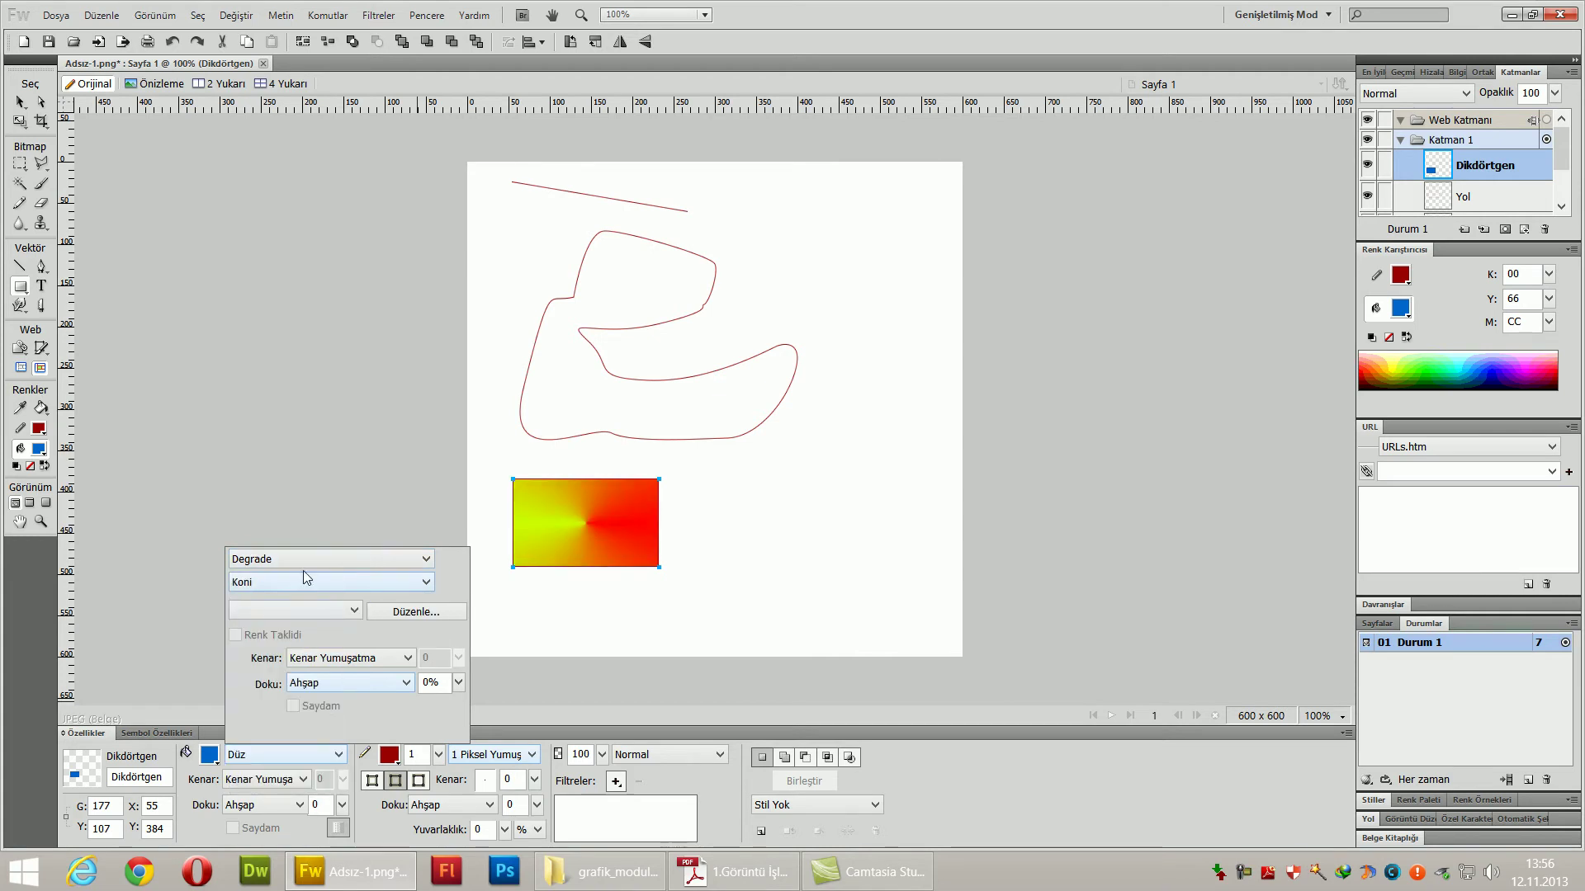
{"action": "left_click", "coordinate": [303, 583]}
{"action": "left_click", "coordinate": [306, 653]}
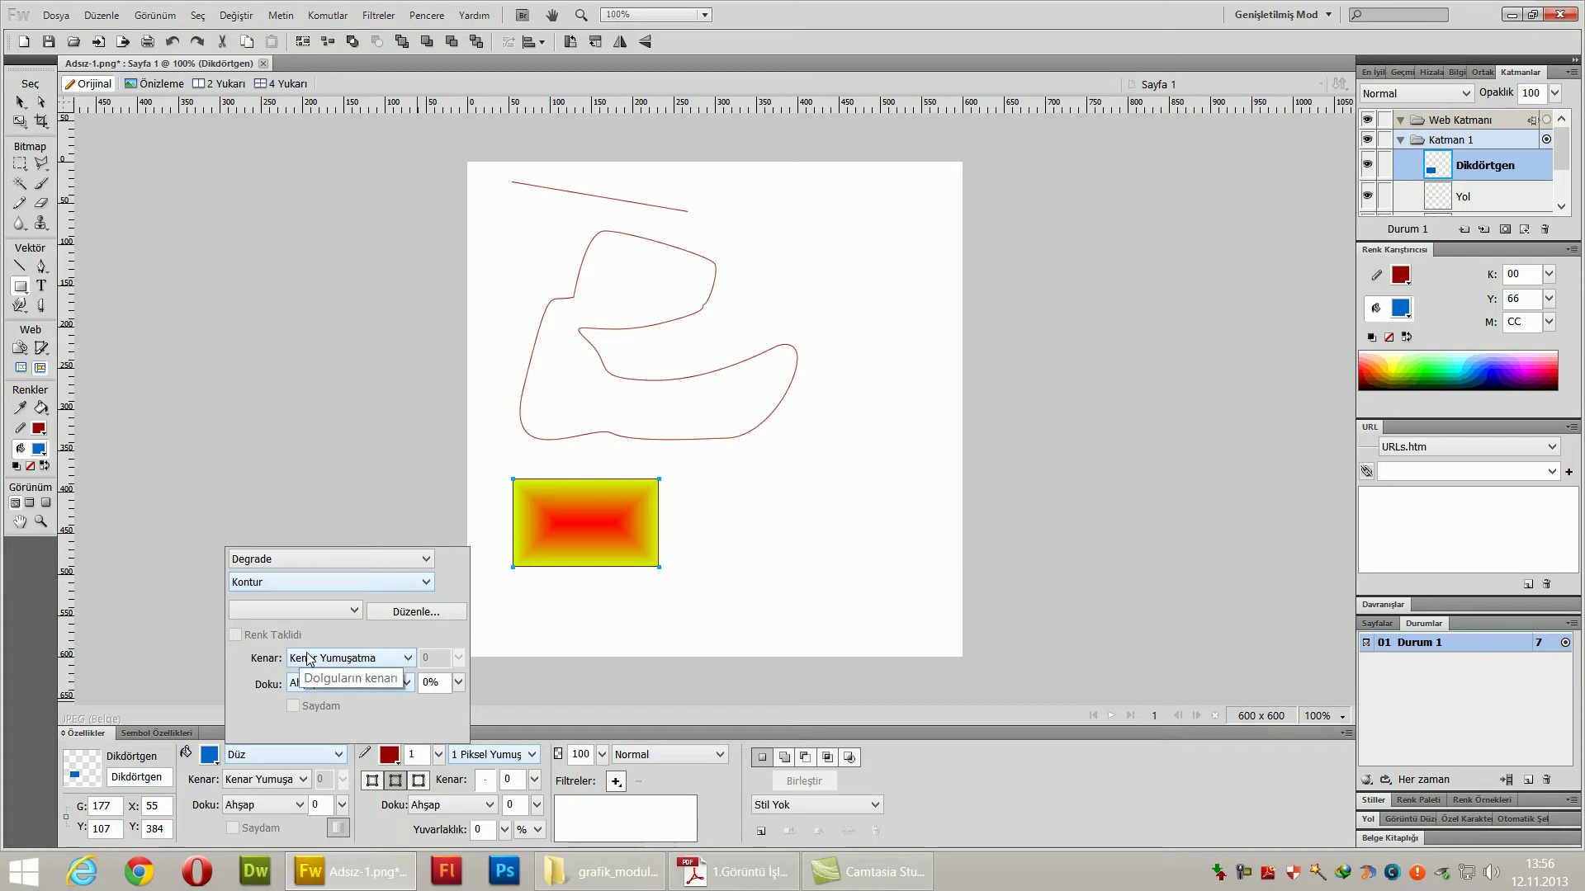
- Try the Dalgacıklar and Dalgalar gradient shapes on the rectangle
{"action": "left_click", "coordinate": [314, 584]}
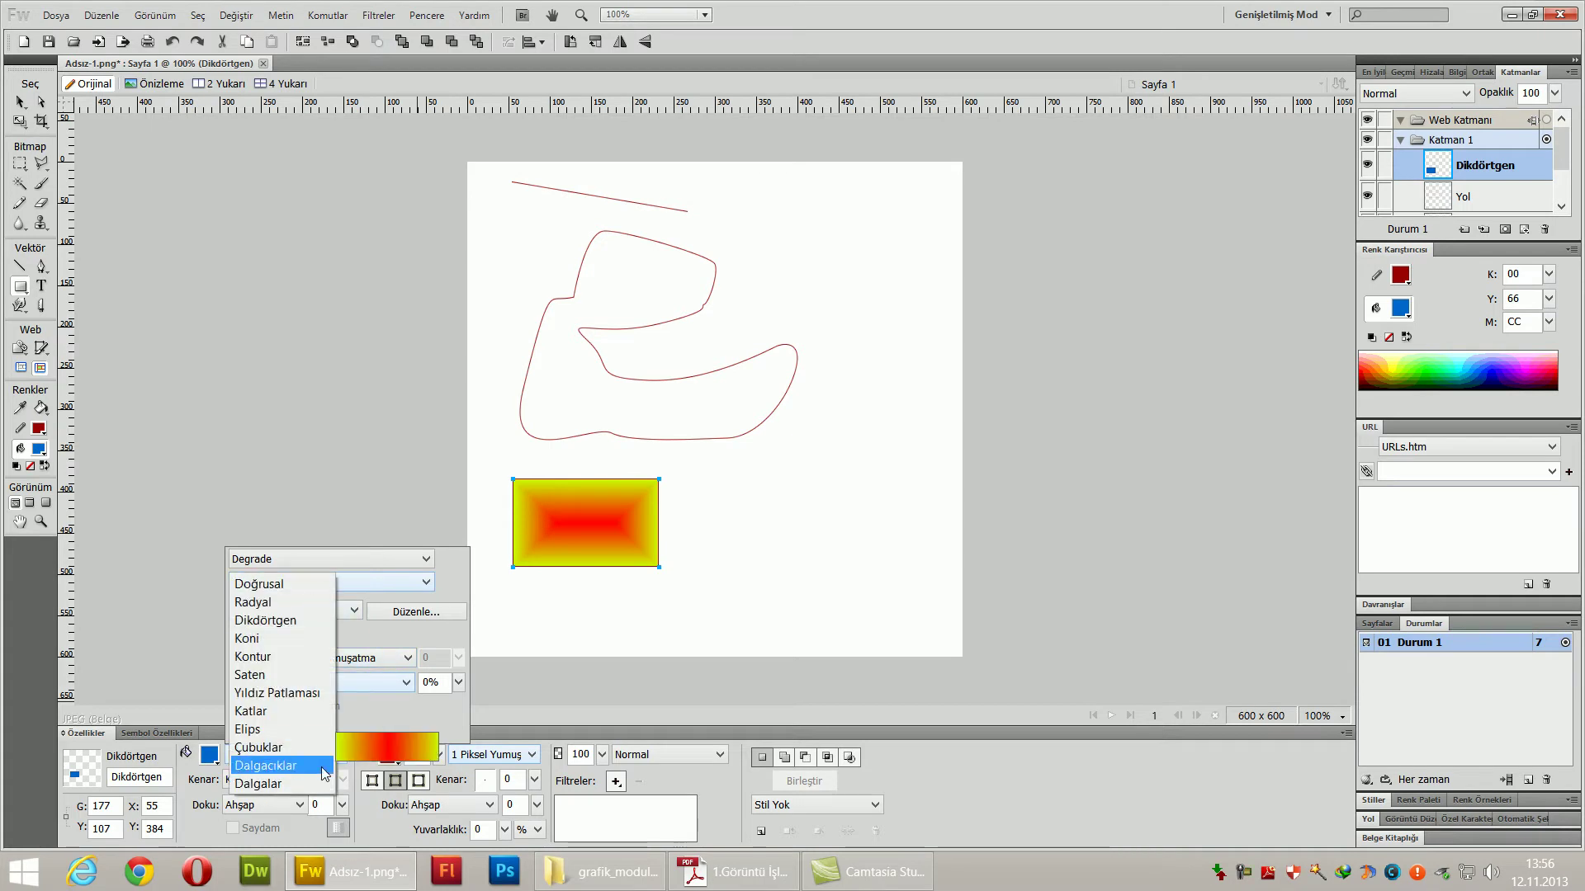
{"action": "left_click", "coordinate": [304, 761]}
{"action": "left_click", "coordinate": [319, 585]}
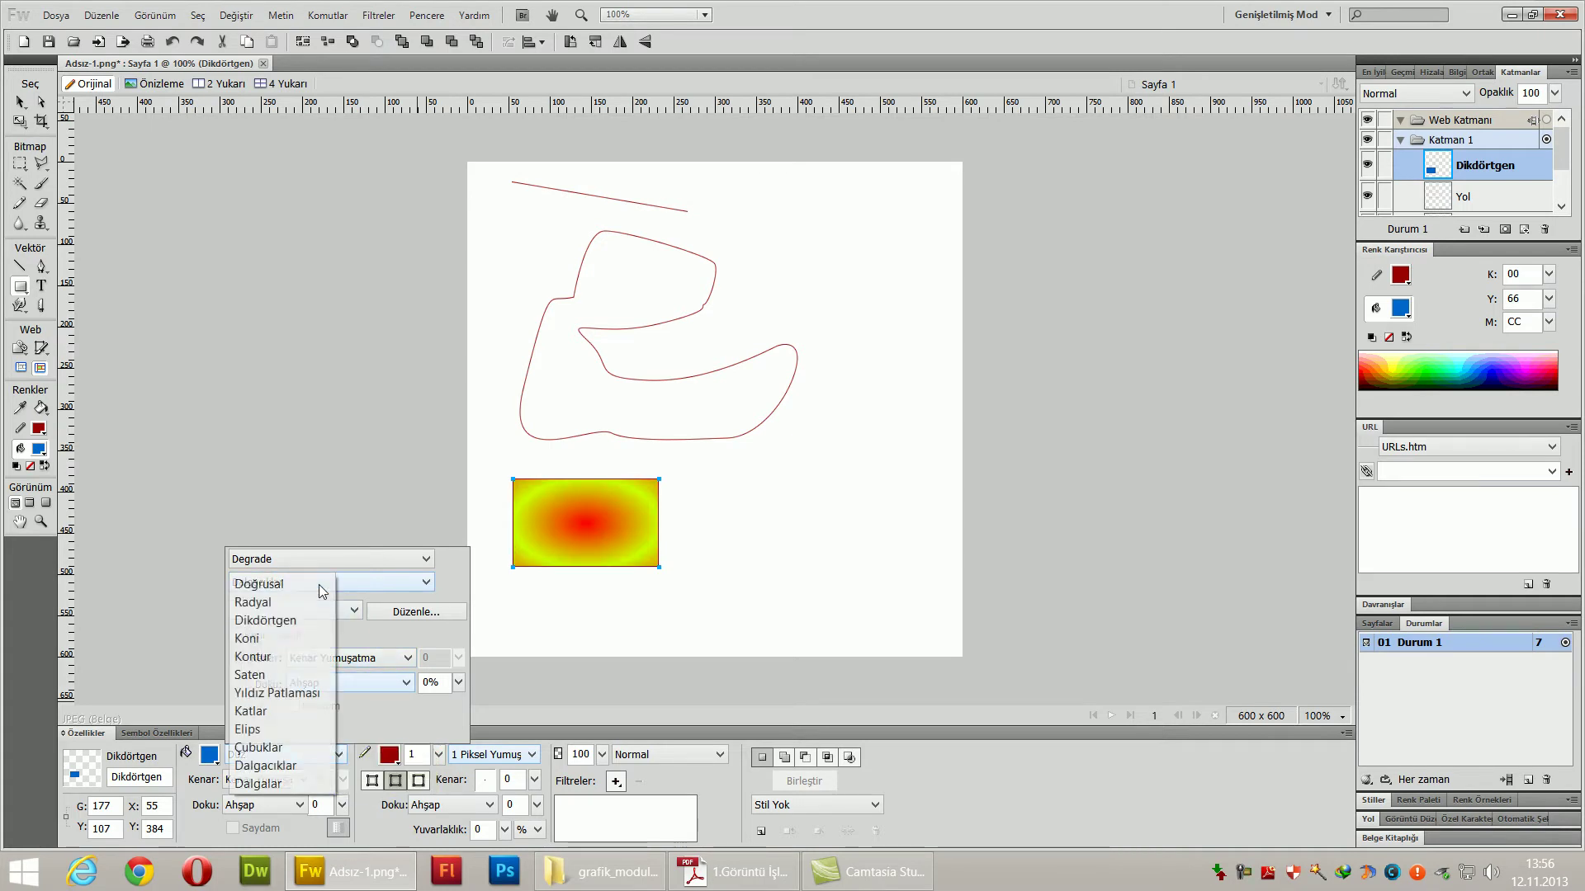
{"action": "left_click", "coordinate": [324, 784]}
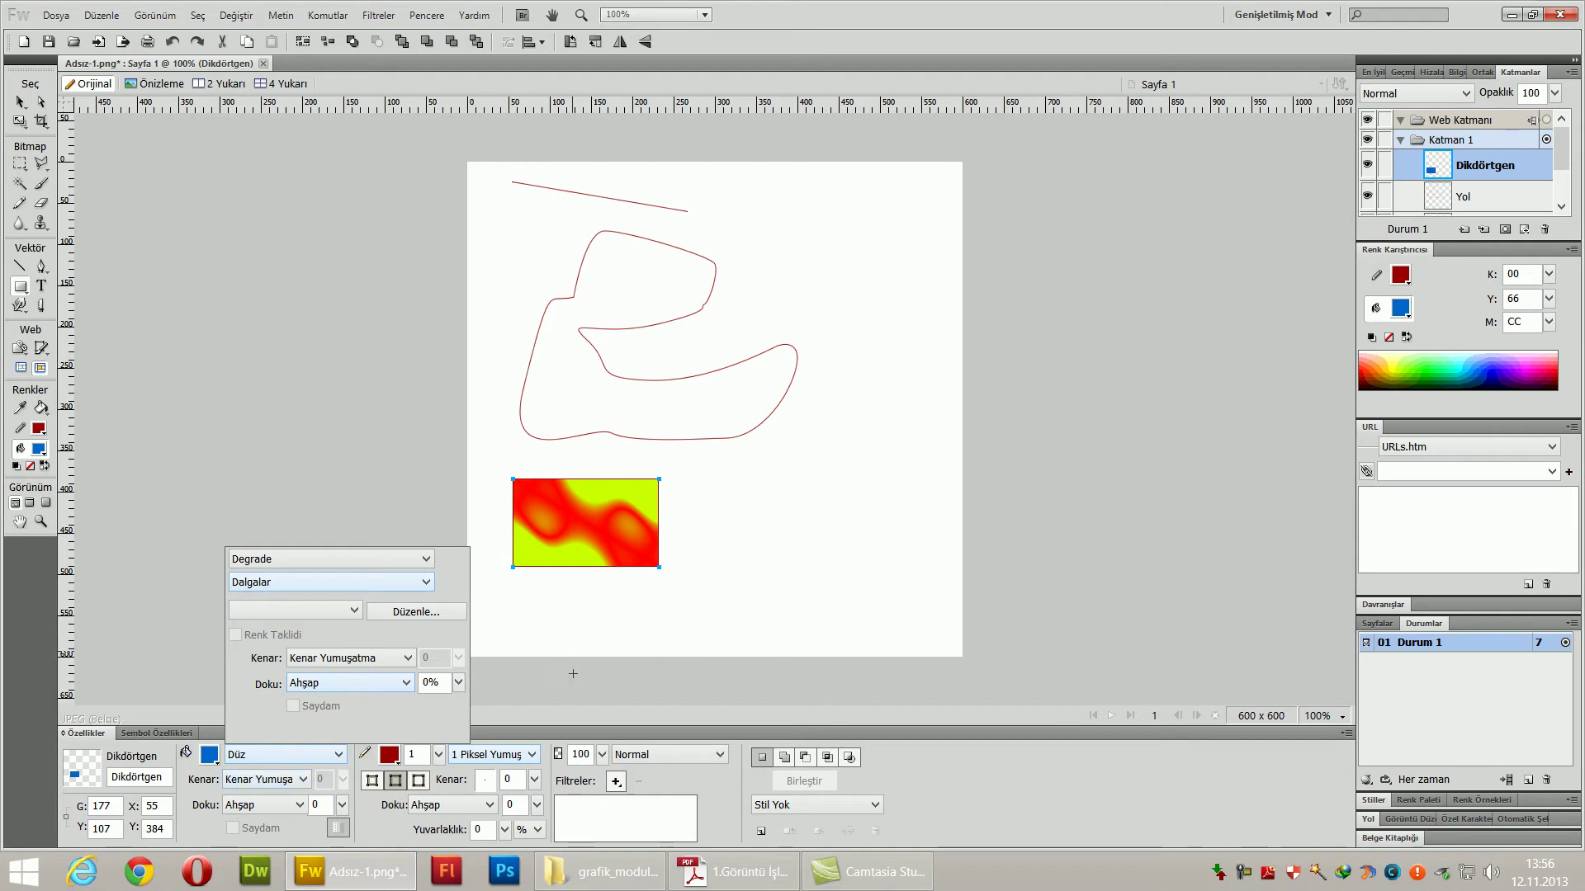
- Change the rectangle's fill category to solid (Düz) and close the fill options
{"action": "left_click", "coordinate": [328, 560]}
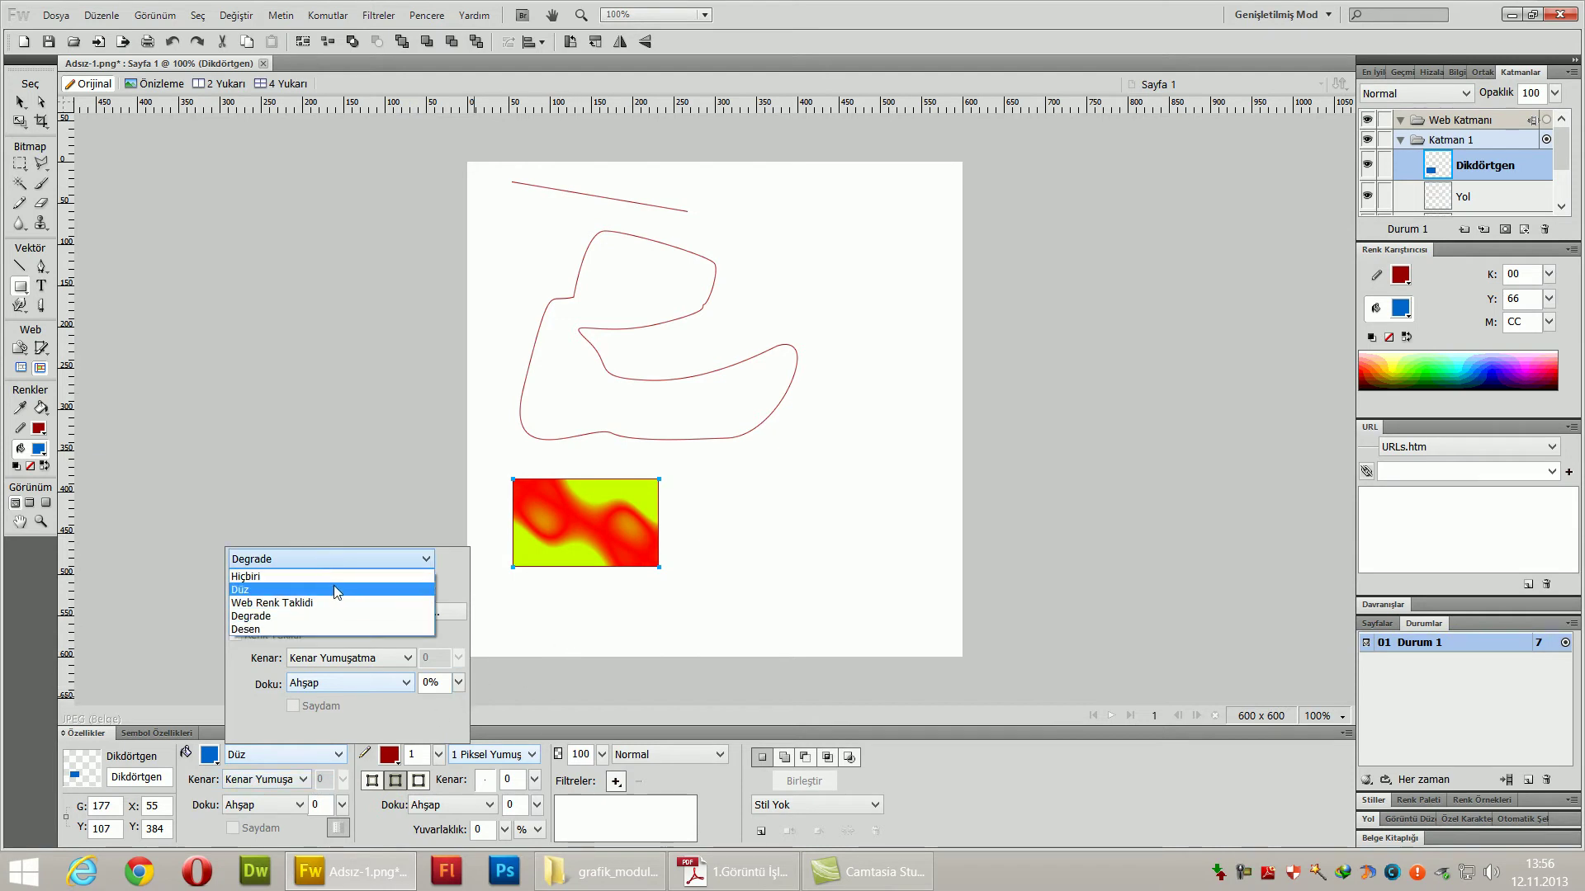
{"action": "left_click", "coordinate": [340, 589]}
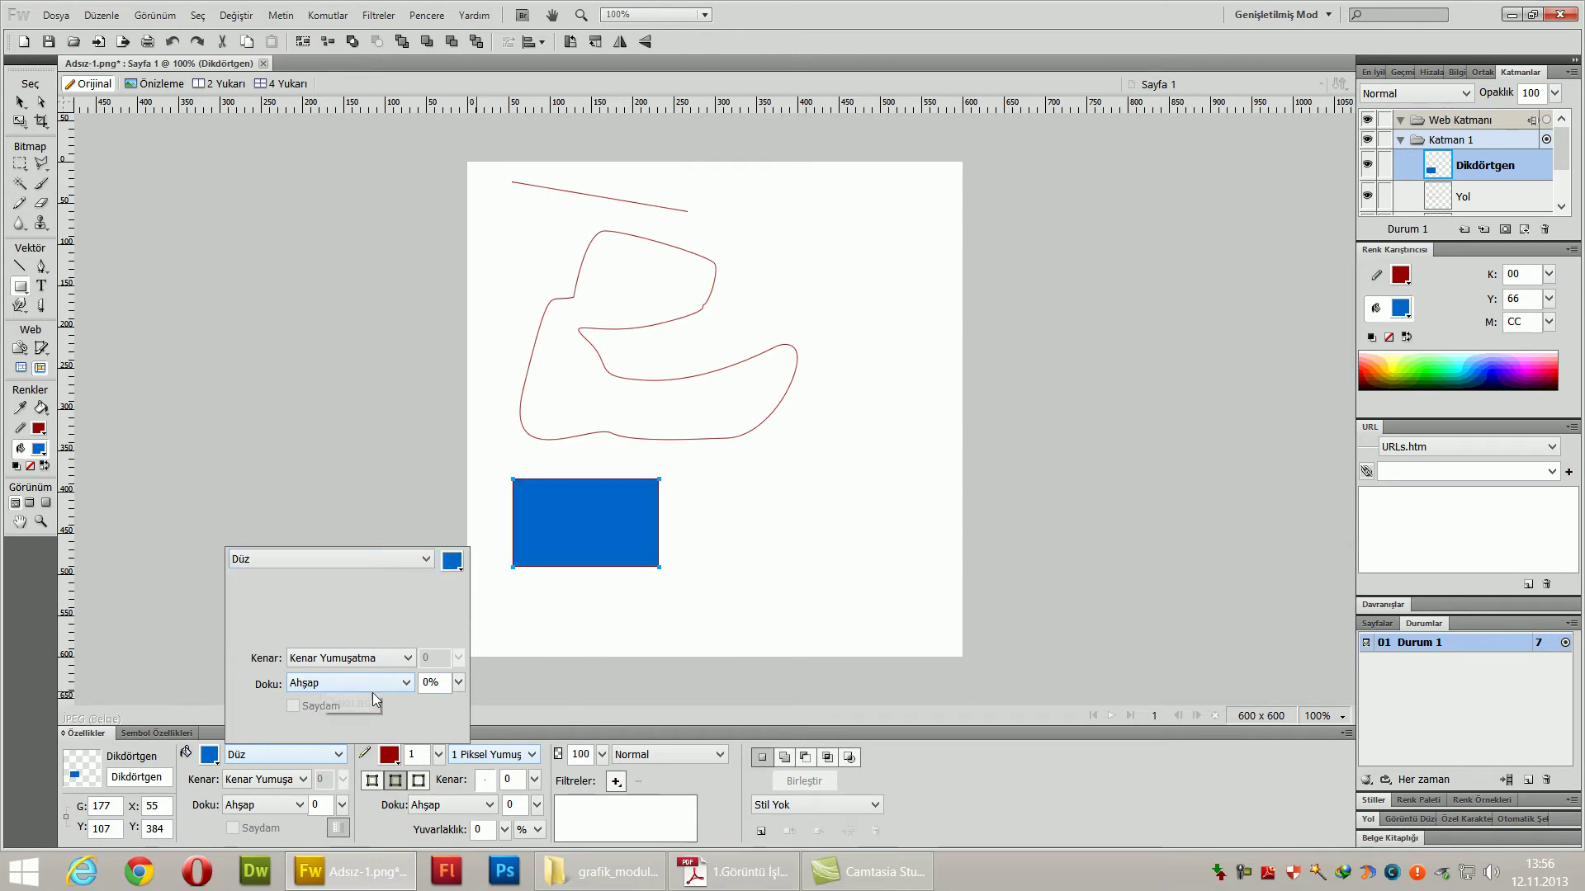
{"action": "left_click", "coordinate": [918, 775]}
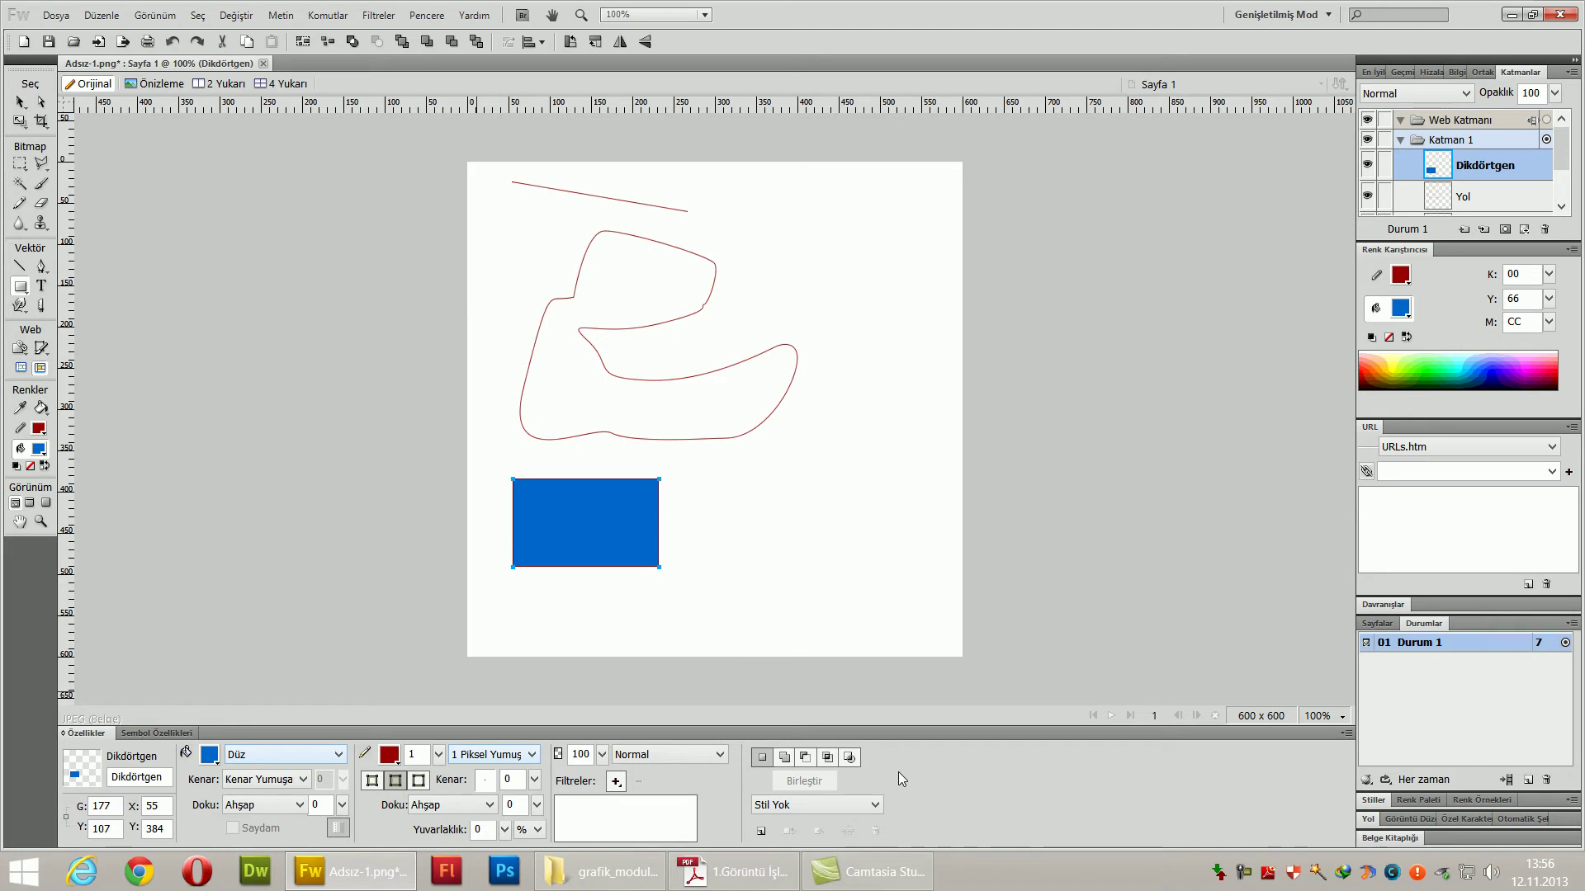
- Change the rectangle's fill colour to green (#00FF99) and apply the Dumanlı texture to it
{"action": "left_click", "coordinate": [209, 754]}
{"action": "left_click", "coordinate": [310, 643]}
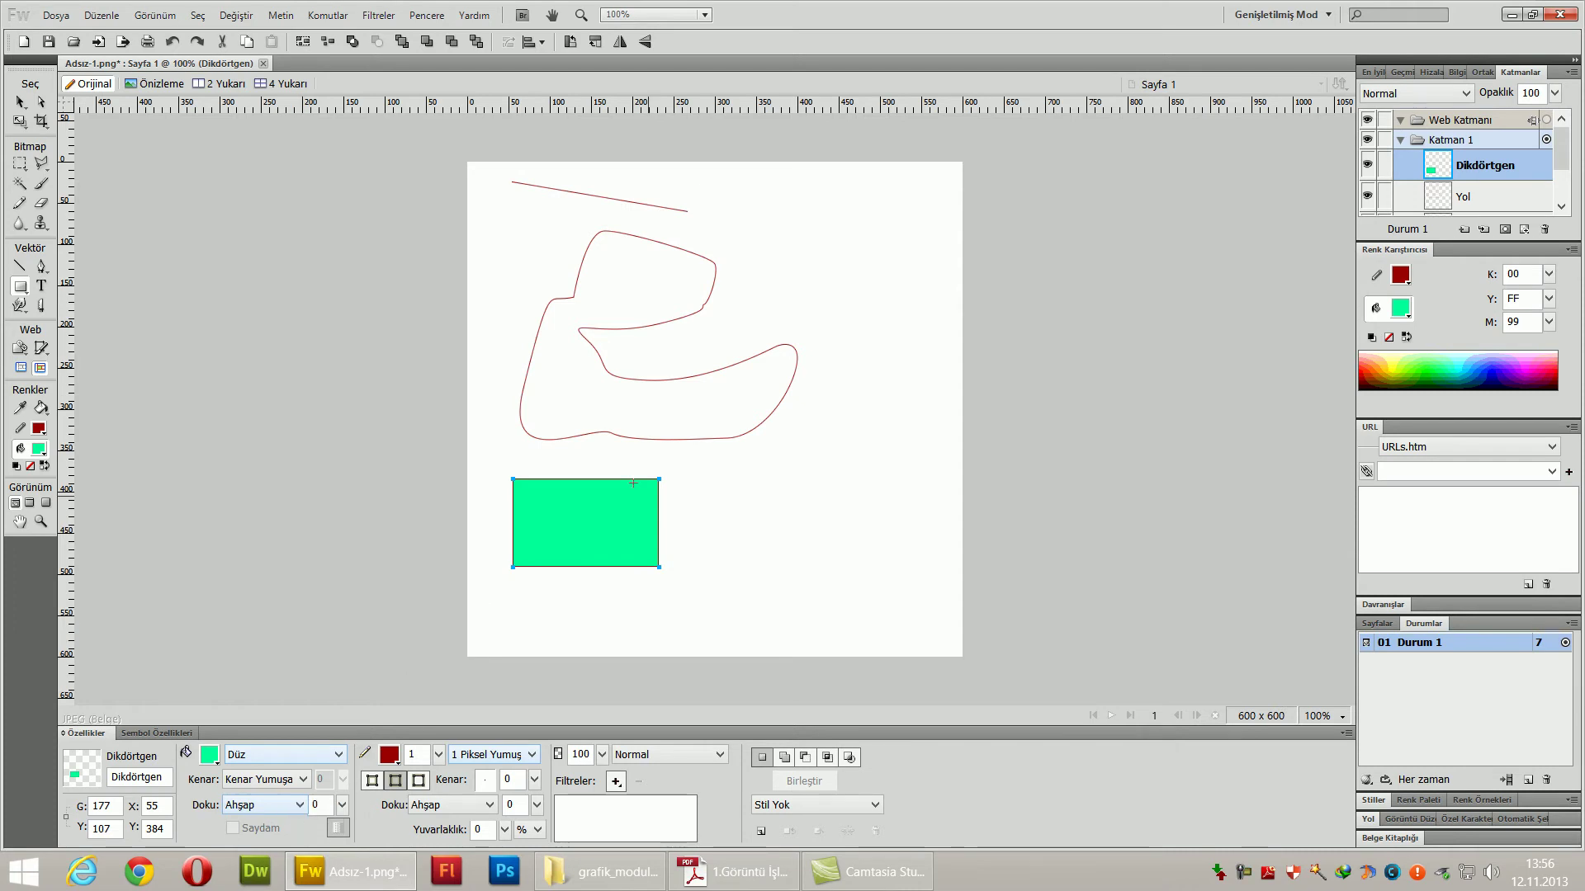
{"action": "left_click", "coordinate": [272, 805]}
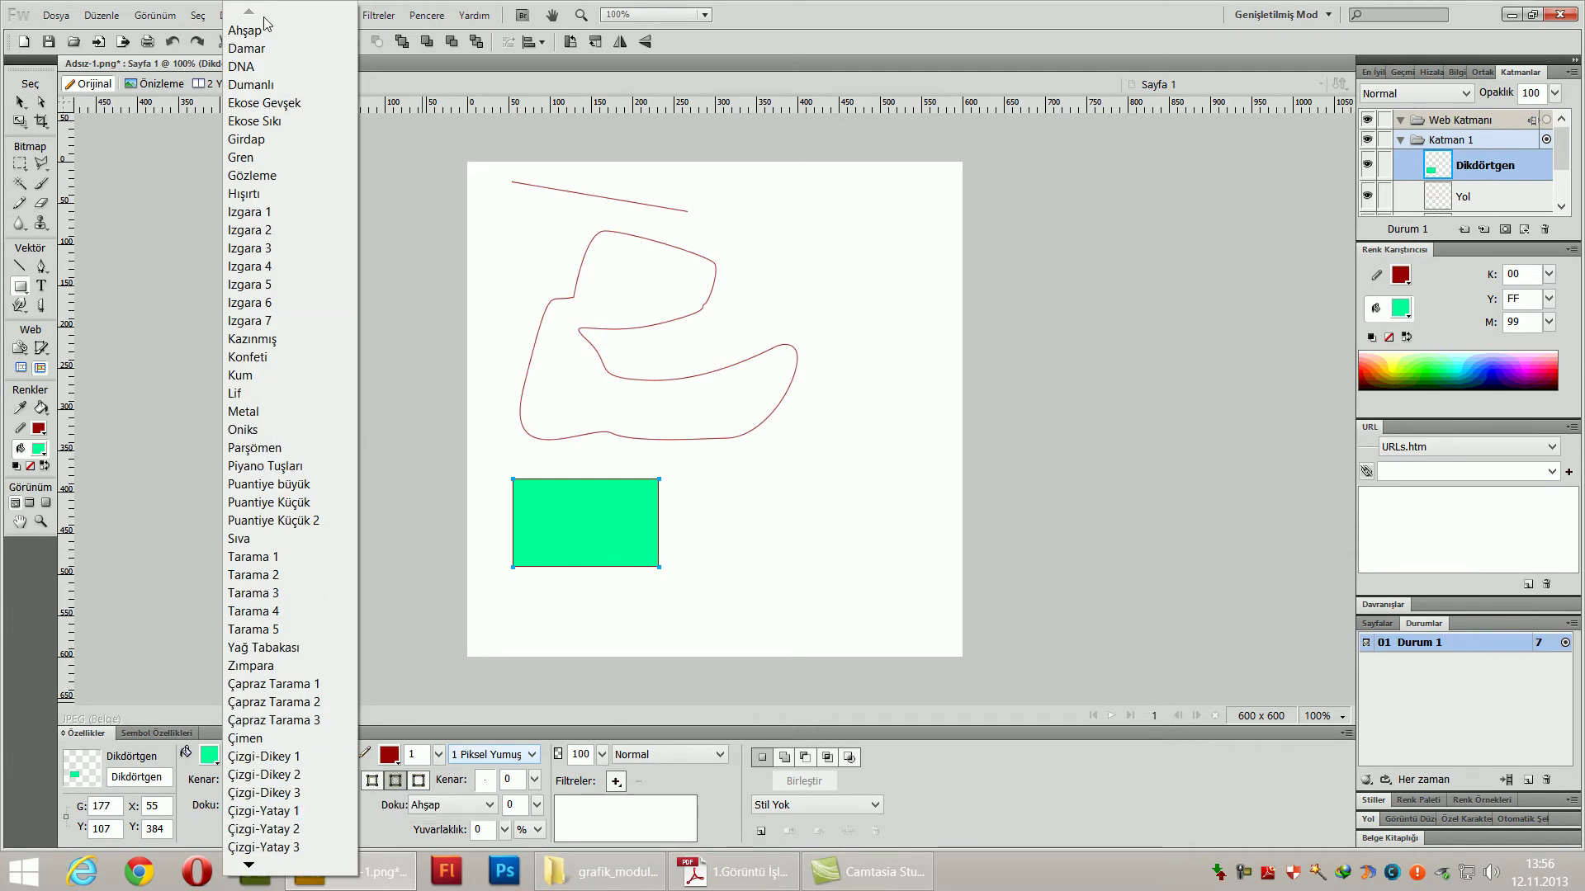
{"action": "left_click", "coordinate": [289, 86]}
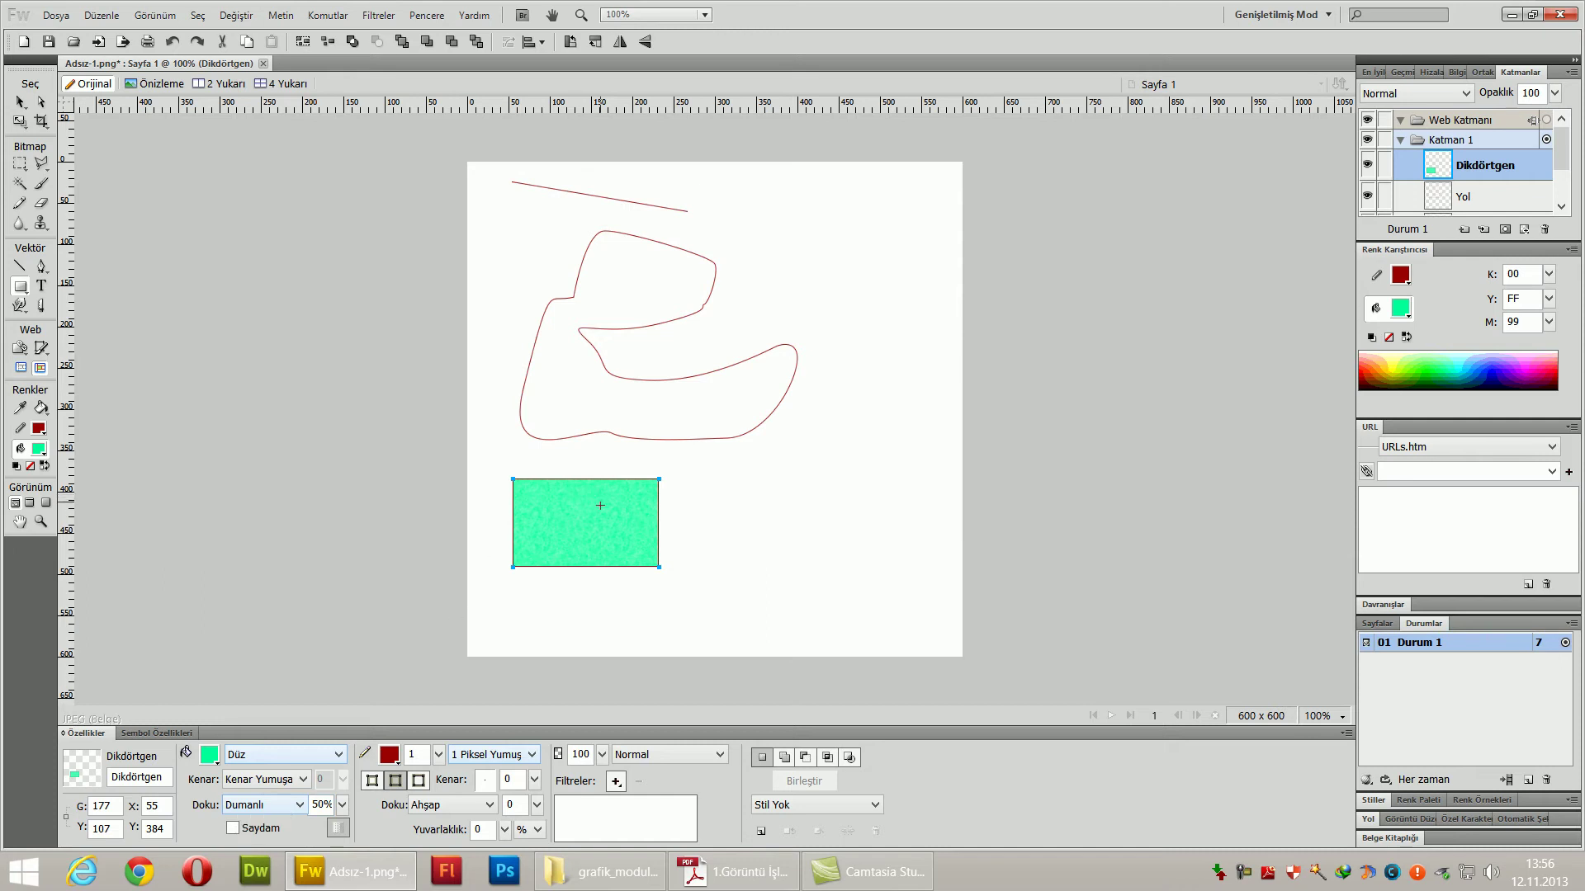
- Set the rectangle's fill colour to dark blue (#0000CC) and try the Tarama 5 texture on it
{"action": "left_click", "coordinate": [209, 754]}
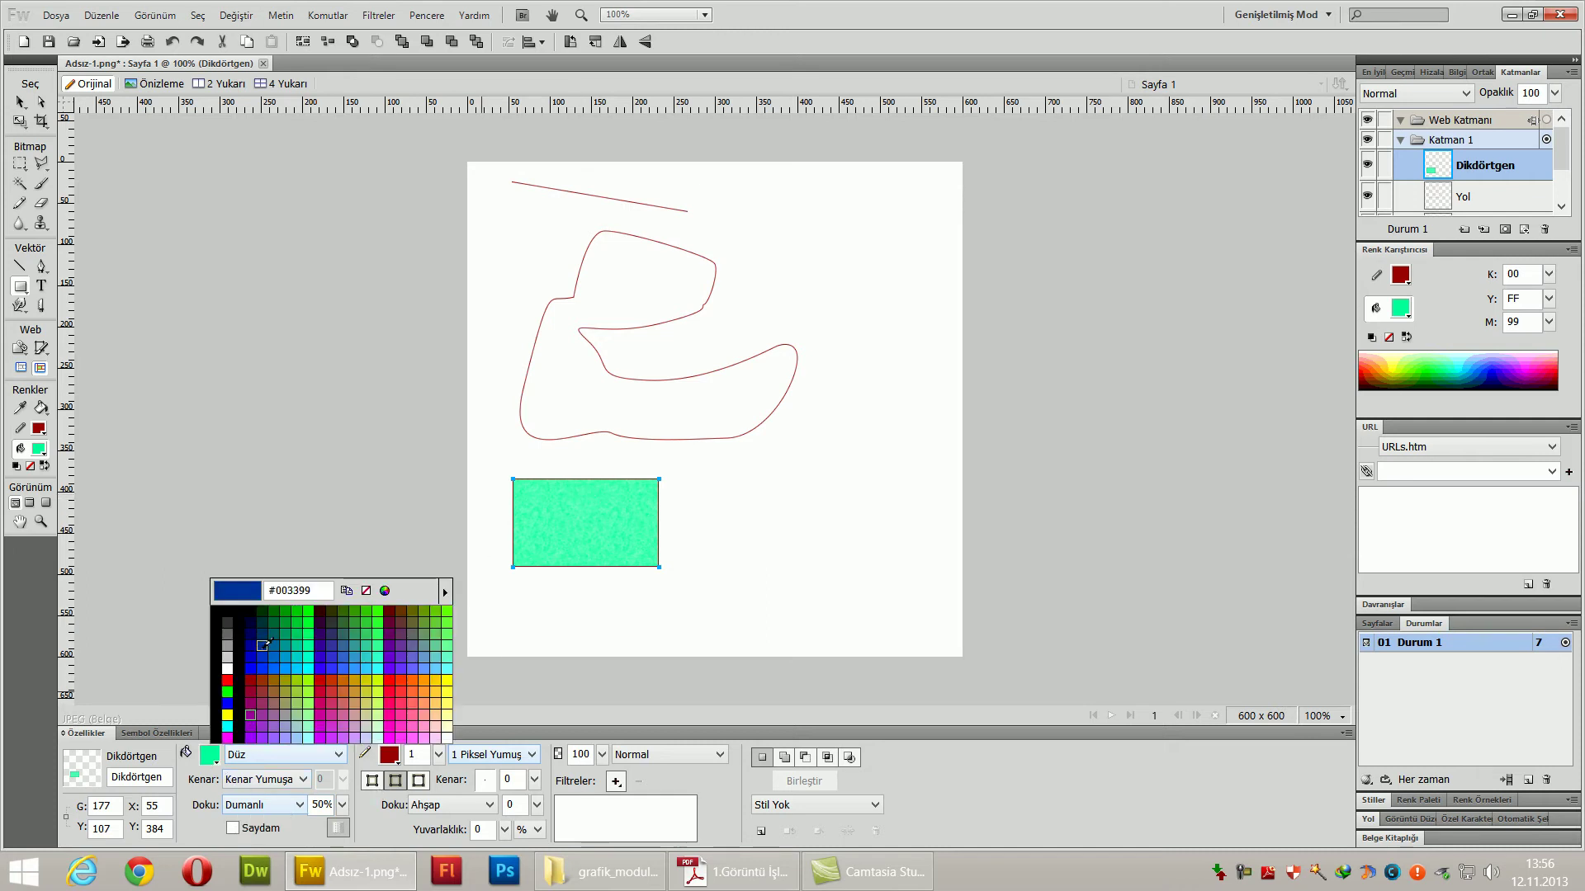
{"action": "left_click", "coordinate": [251, 656]}
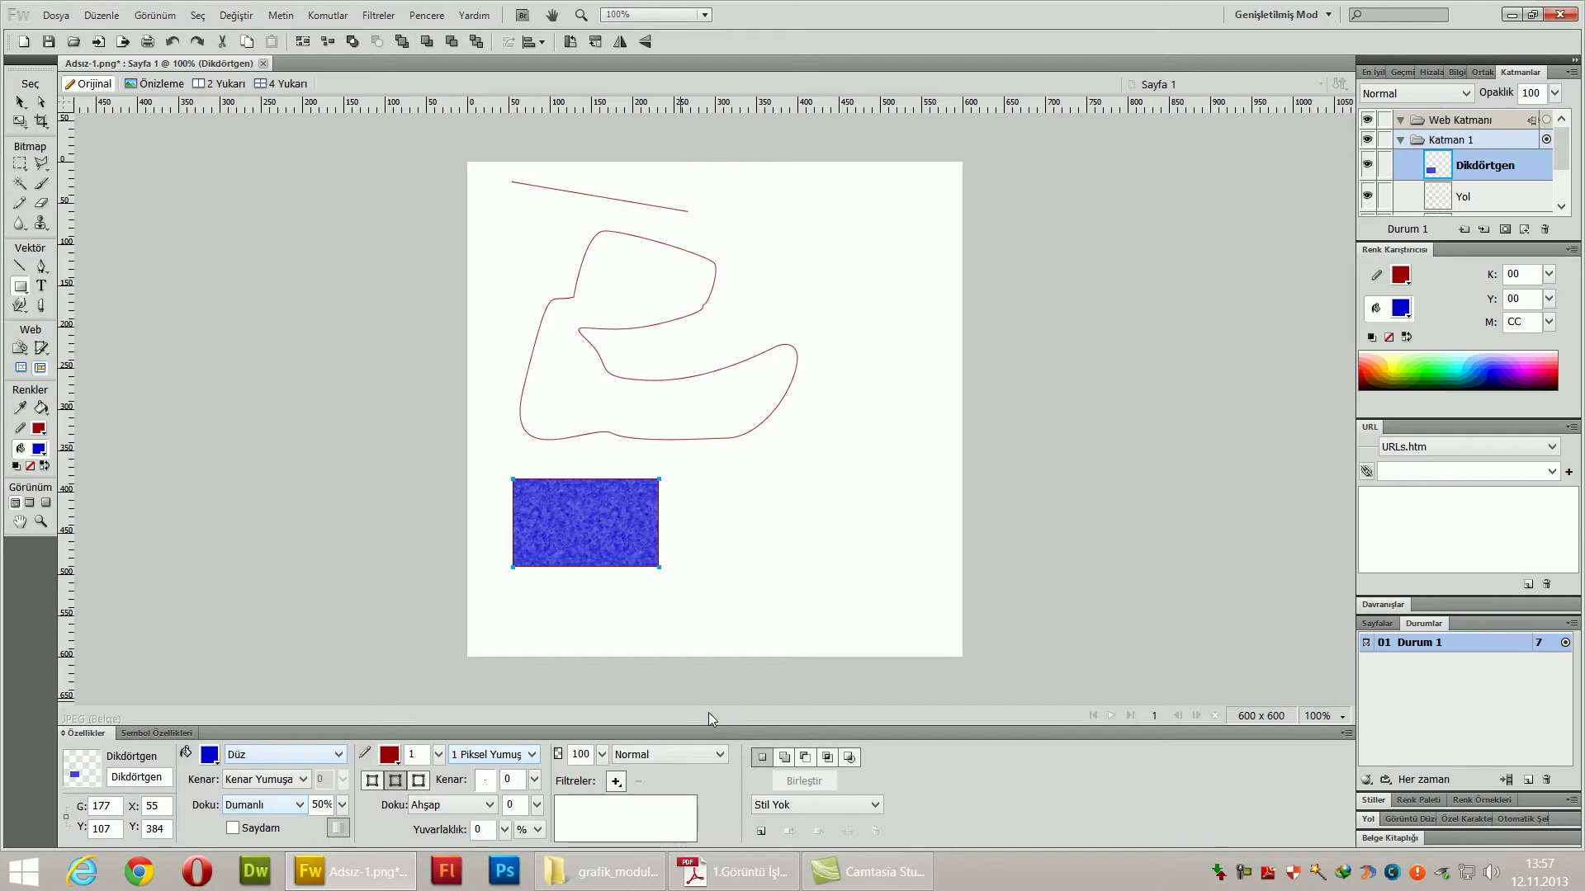
{"action": "left_click", "coordinate": [289, 805]}
{"action": "left_click", "coordinate": [289, 811]}
{"action": "left_click", "coordinate": [290, 812]}
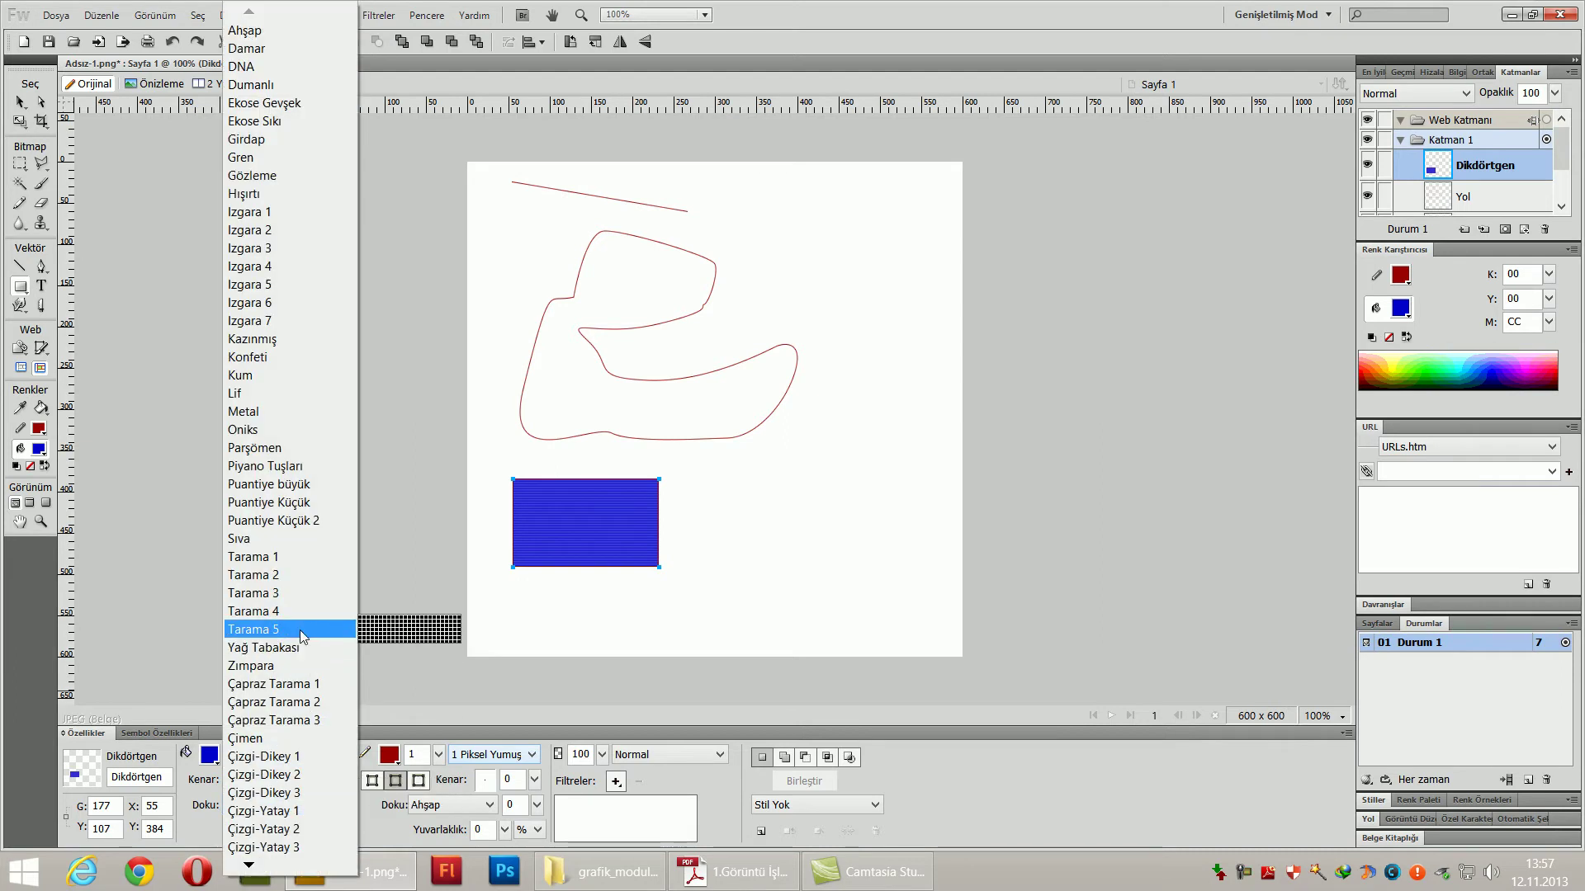
{"action": "left_click", "coordinate": [312, 629]}
- Apply the Çimen texture to the rectangle's fill, try a texture amount of 100 and settle on 50
{"action": "left_click", "coordinate": [297, 804]}
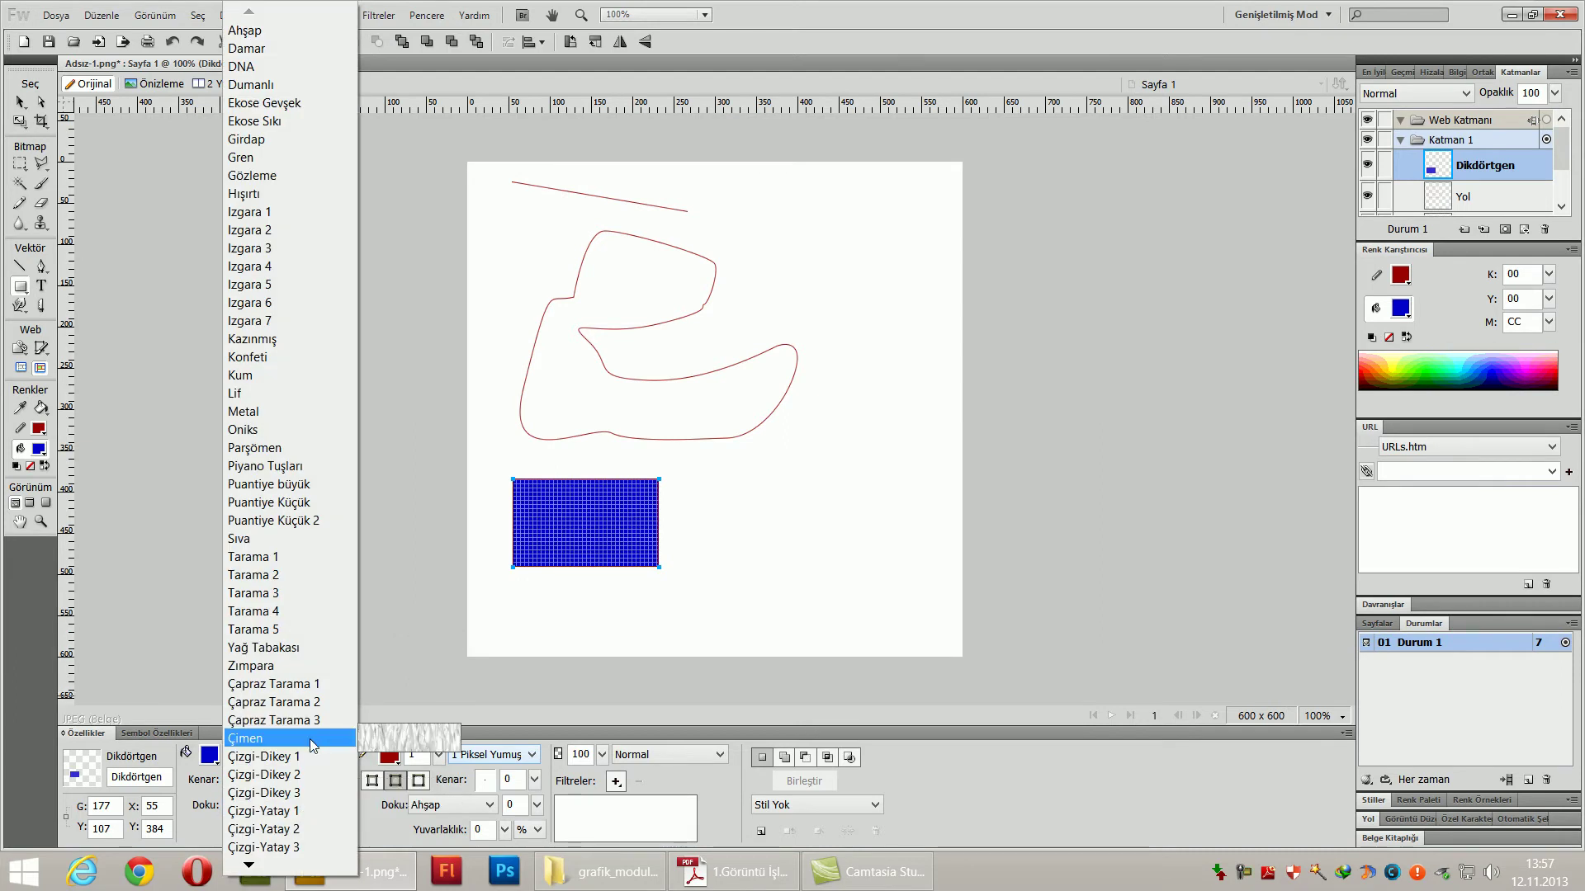
{"action": "left_click", "coordinate": [309, 737]}
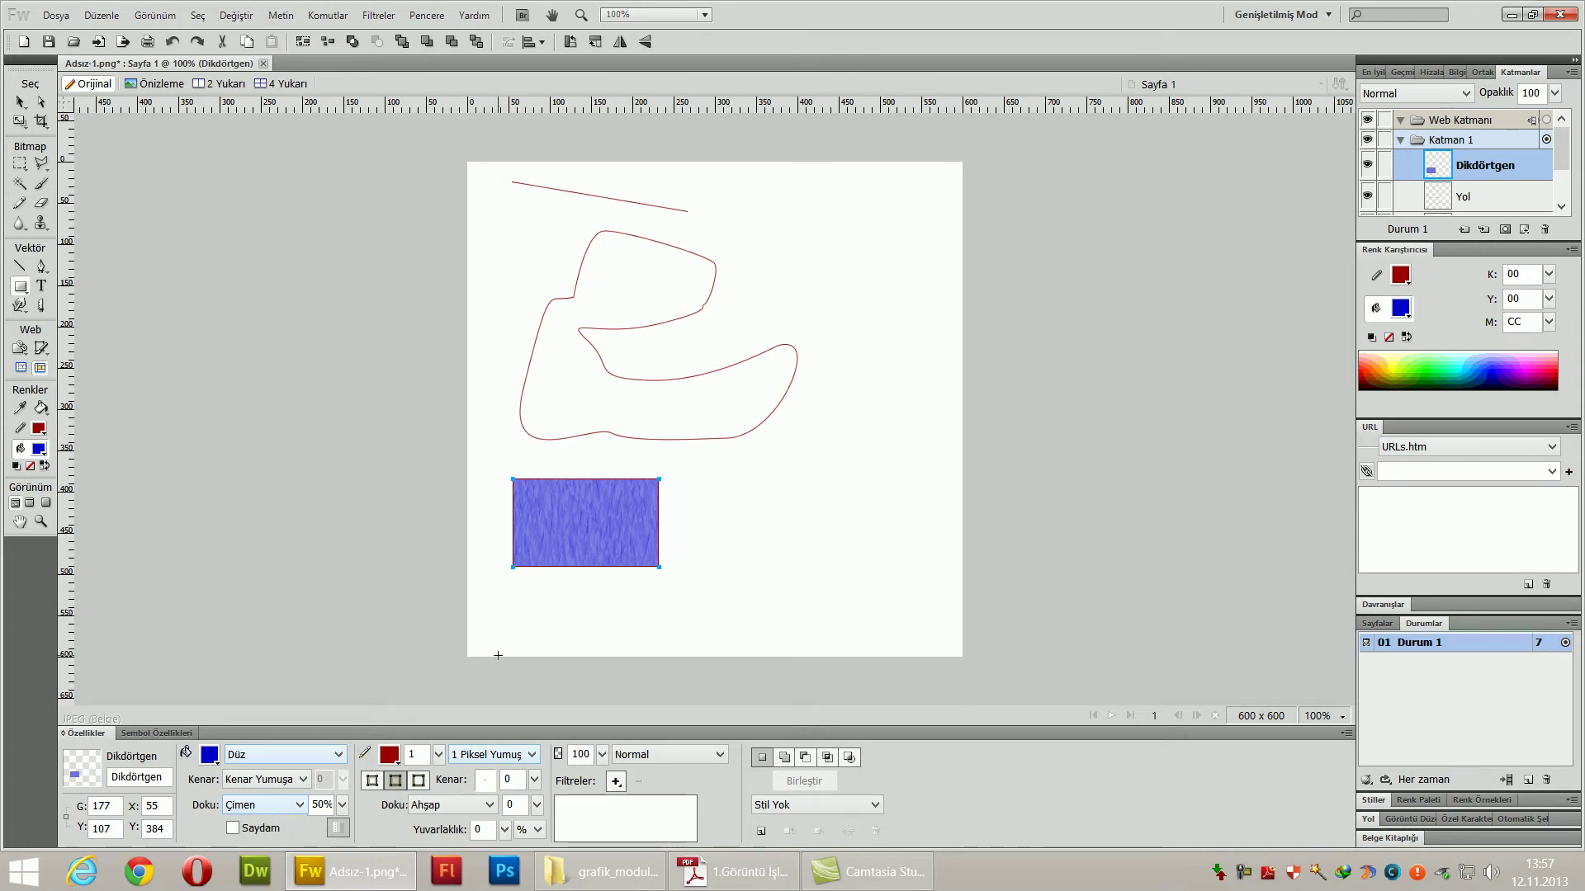
{"action": "left_click_drag", "start_coordinate": [341, 805], "coordinate": [352, 633]}
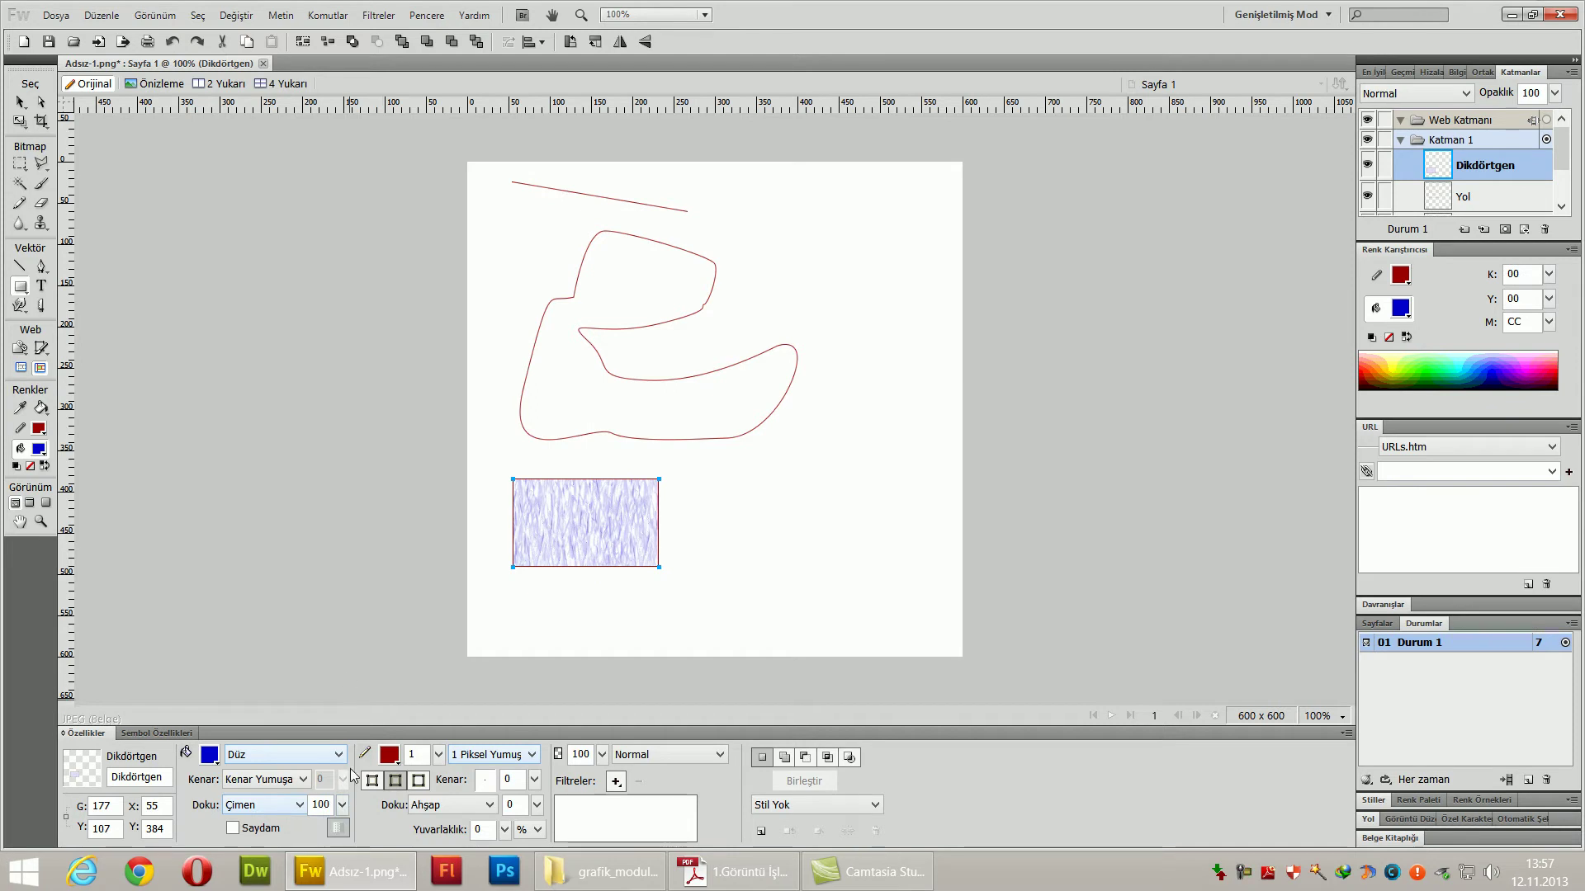
{"action": "left_click_drag", "start_coordinate": [343, 809], "coordinate": [350, 751]}
{"action": "left_click_drag", "start_coordinate": [342, 804], "coordinate": [347, 763]}
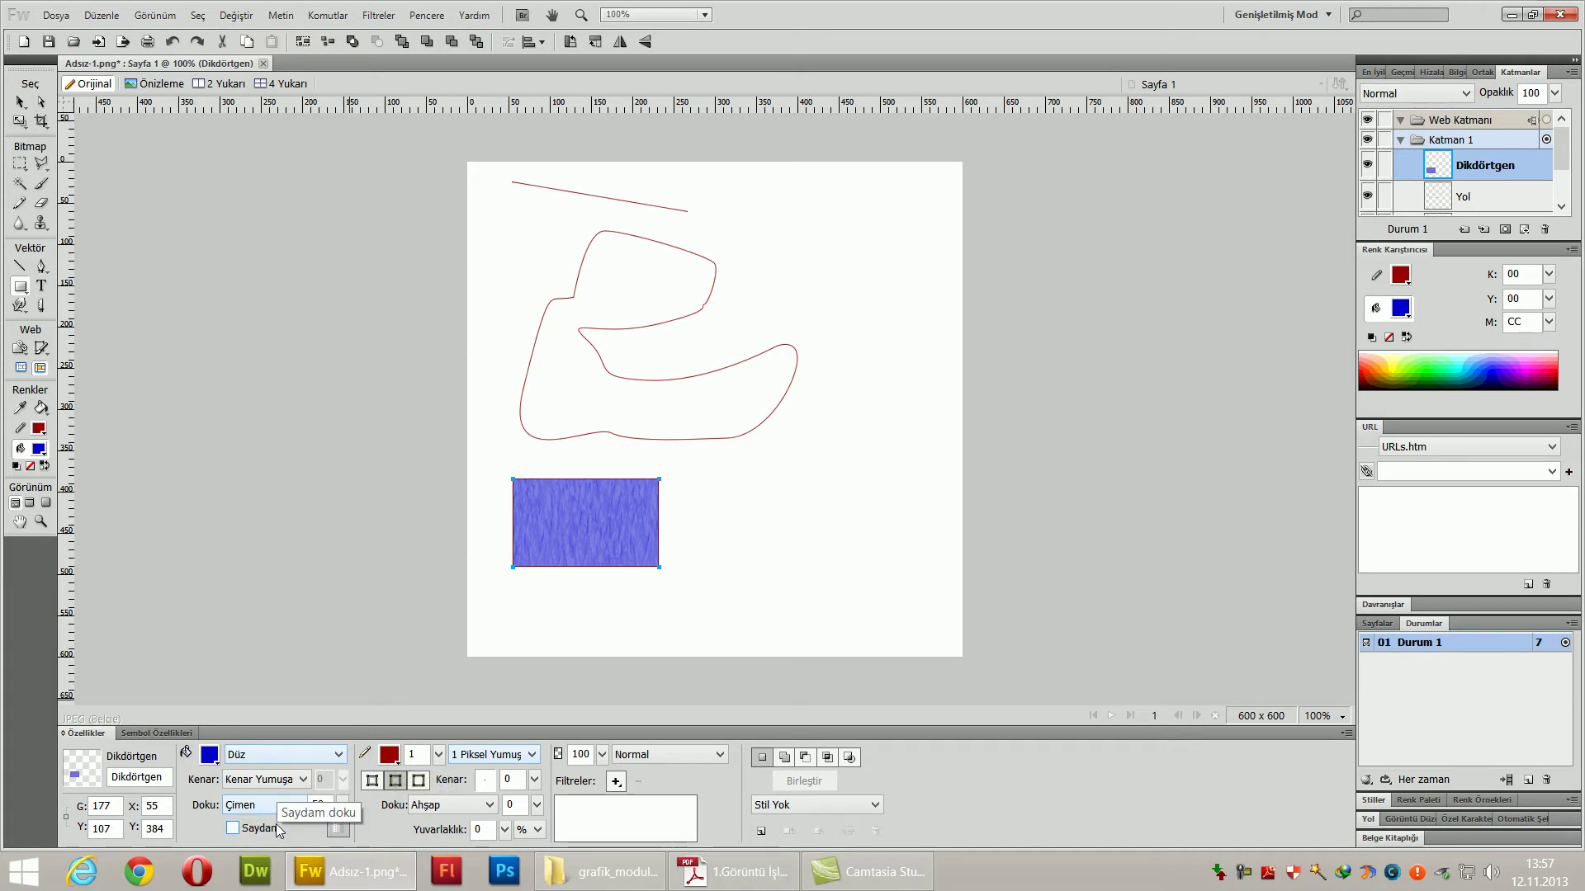
{"action": "left_click", "coordinate": [302, 779]}
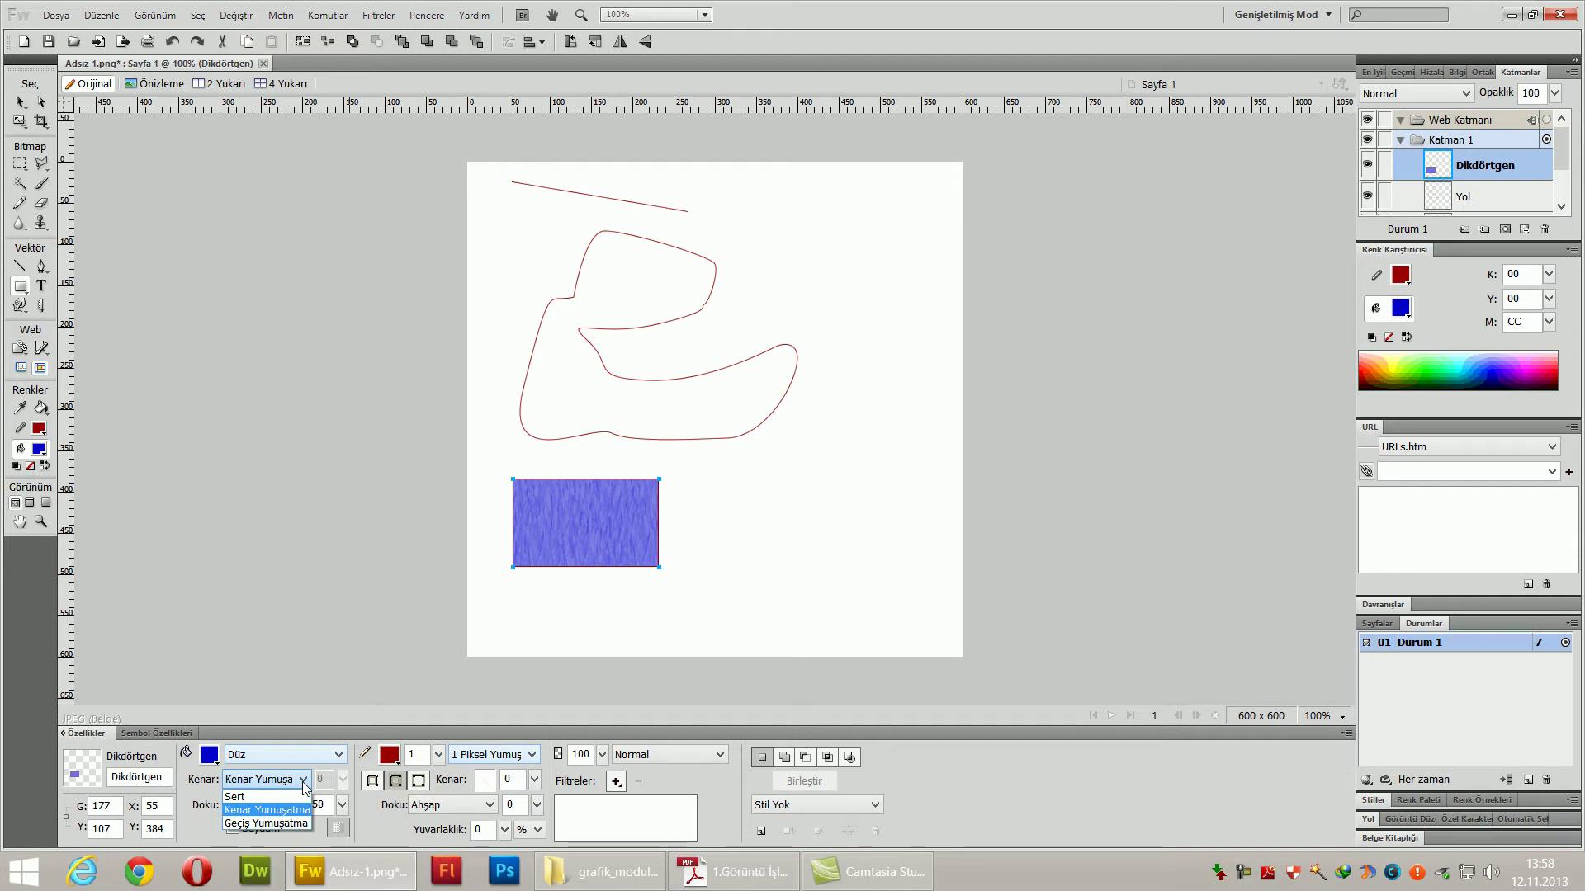
{"action": "left_click", "coordinate": [378, 824]}
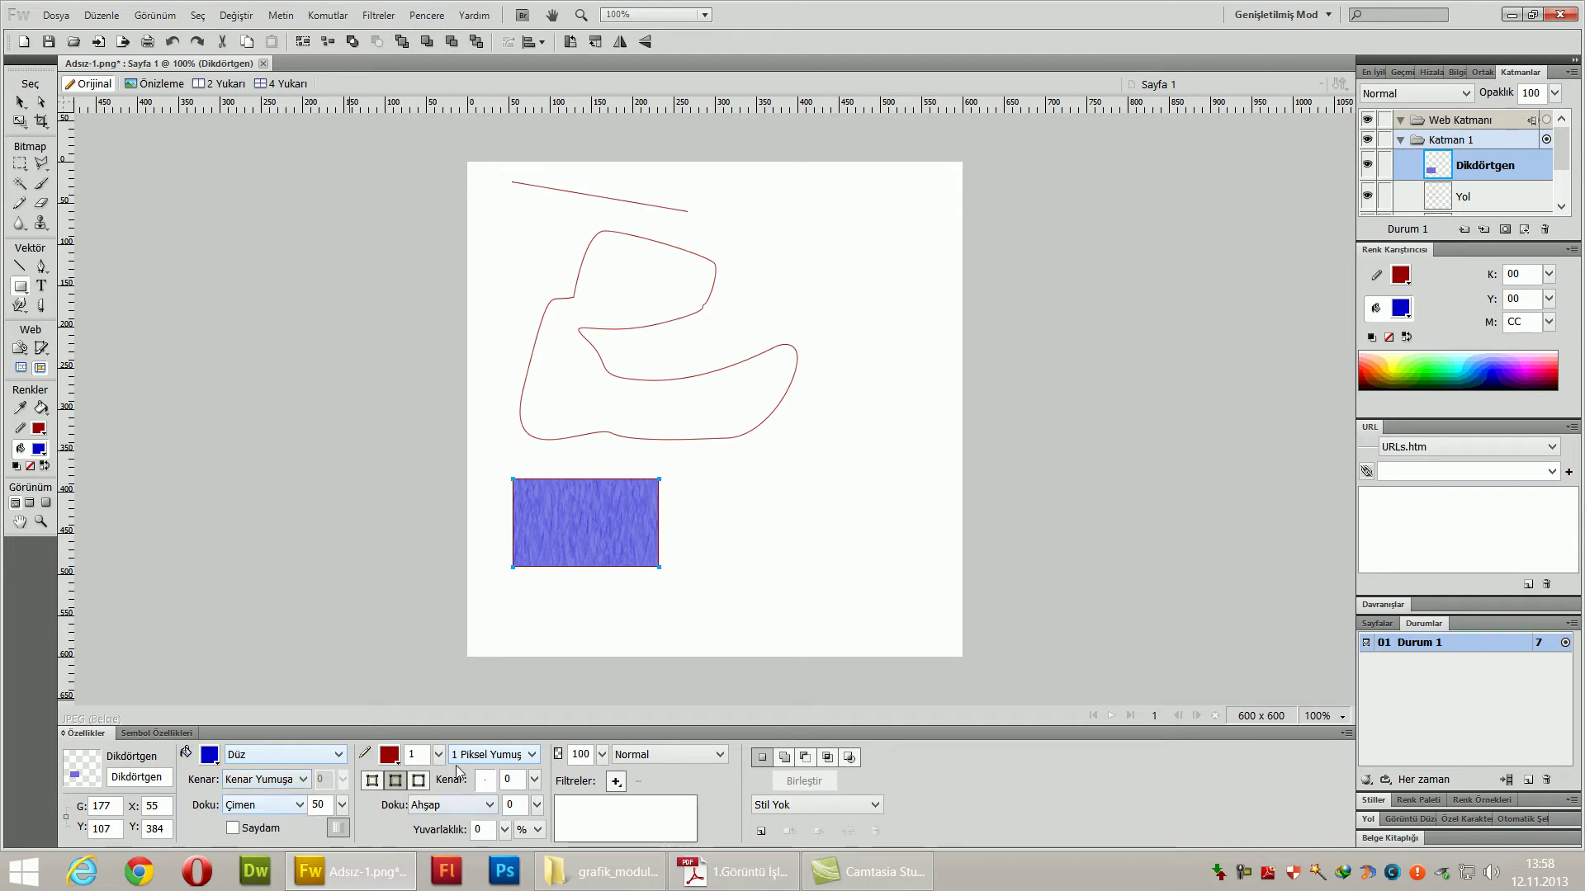
- Set the rectangle's stroke colour to red (#FF0000) and its tip size to 8
{"action": "left_click", "coordinate": [390, 755]}
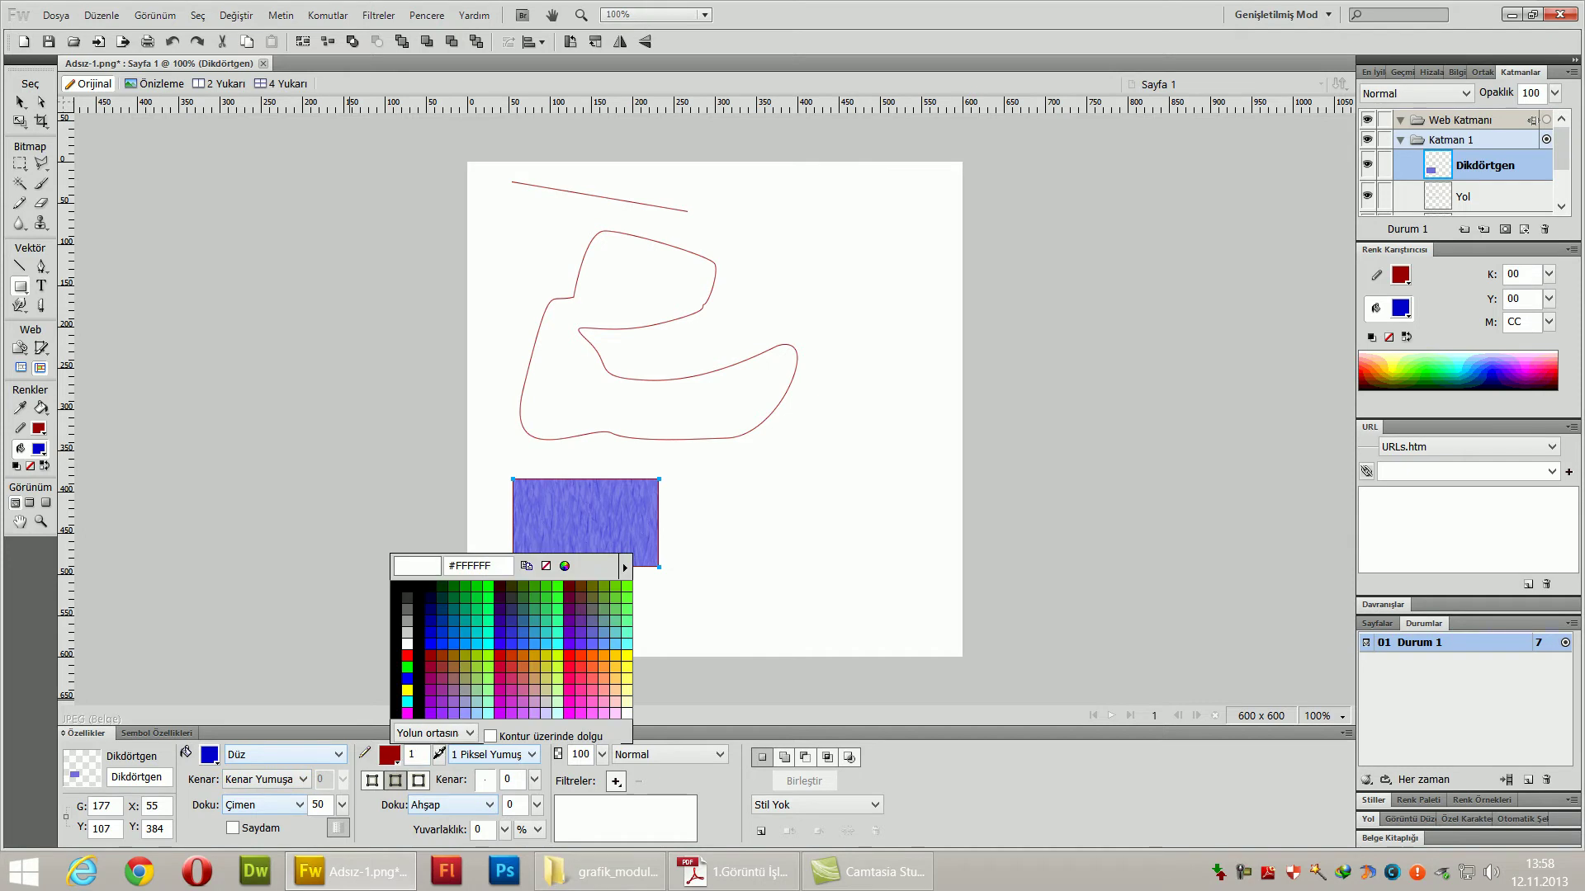
{"action": "left_click", "coordinate": [450, 606]}
{"action": "left_click", "coordinate": [389, 755]}
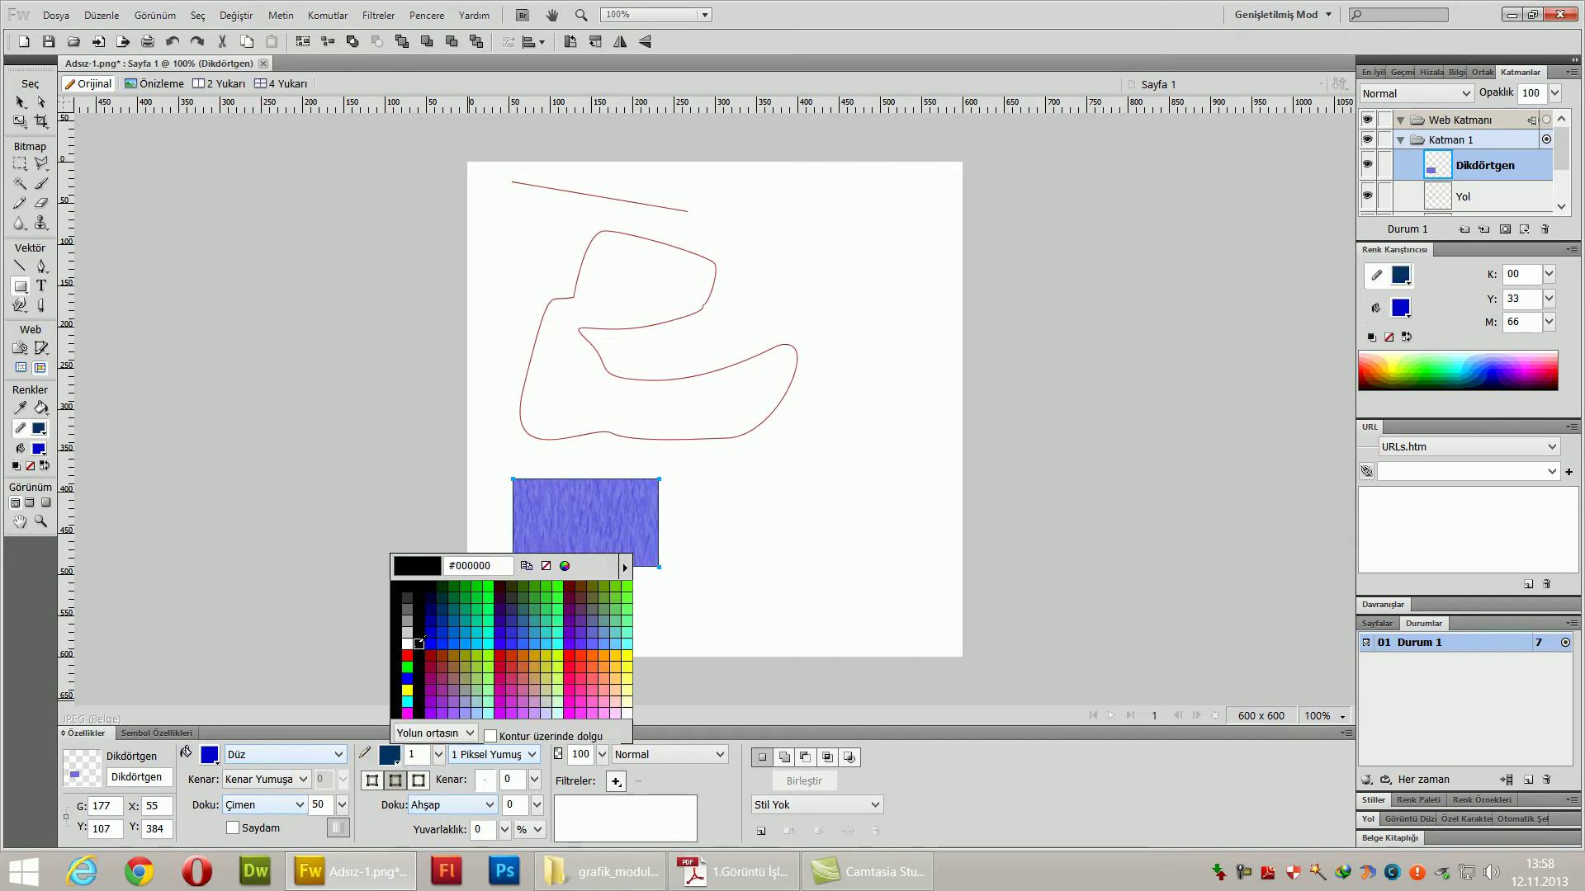
{"action": "left_click", "coordinate": [407, 656]}
{"action": "mouse_move", "coordinate": [439, 755]}
{"action": "left_mouse_down"}
{"action": "mouse_move", "coordinate": [444, 728]}
{"action": "mouse_move", "coordinate": [443, 773]}
{"action": "left_mouse_up"}
{"action": "mouse_move", "coordinate": [808, 883]}
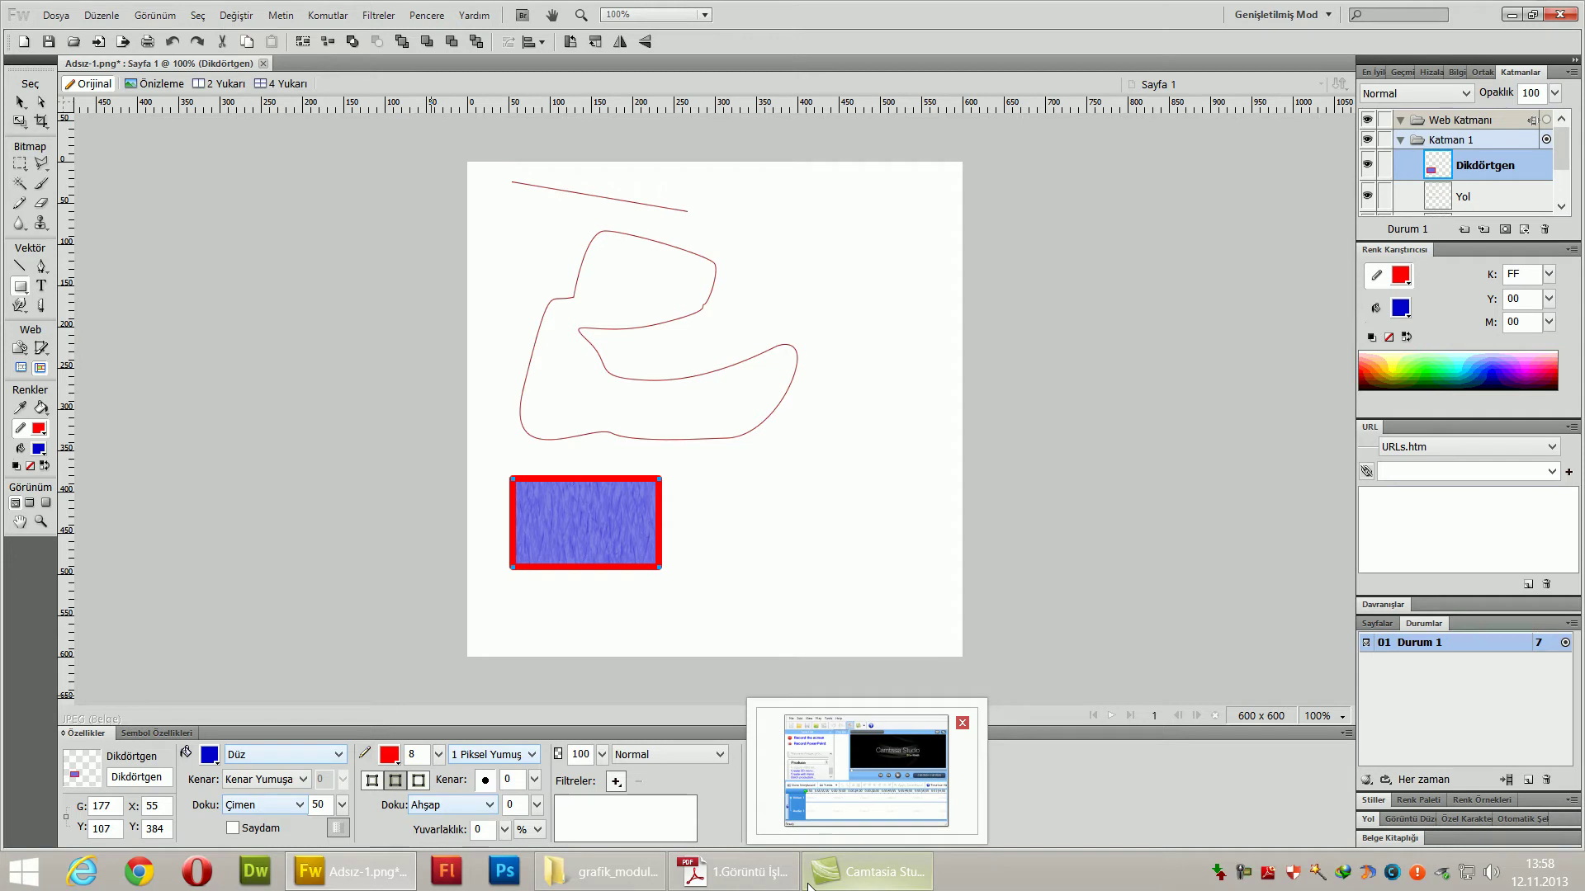
- Try the inside, centred and outside stroke alignments, settle on inside, and set the rectangle's corner roundness to 56%
{"action": "left_click", "coordinate": [377, 782]}
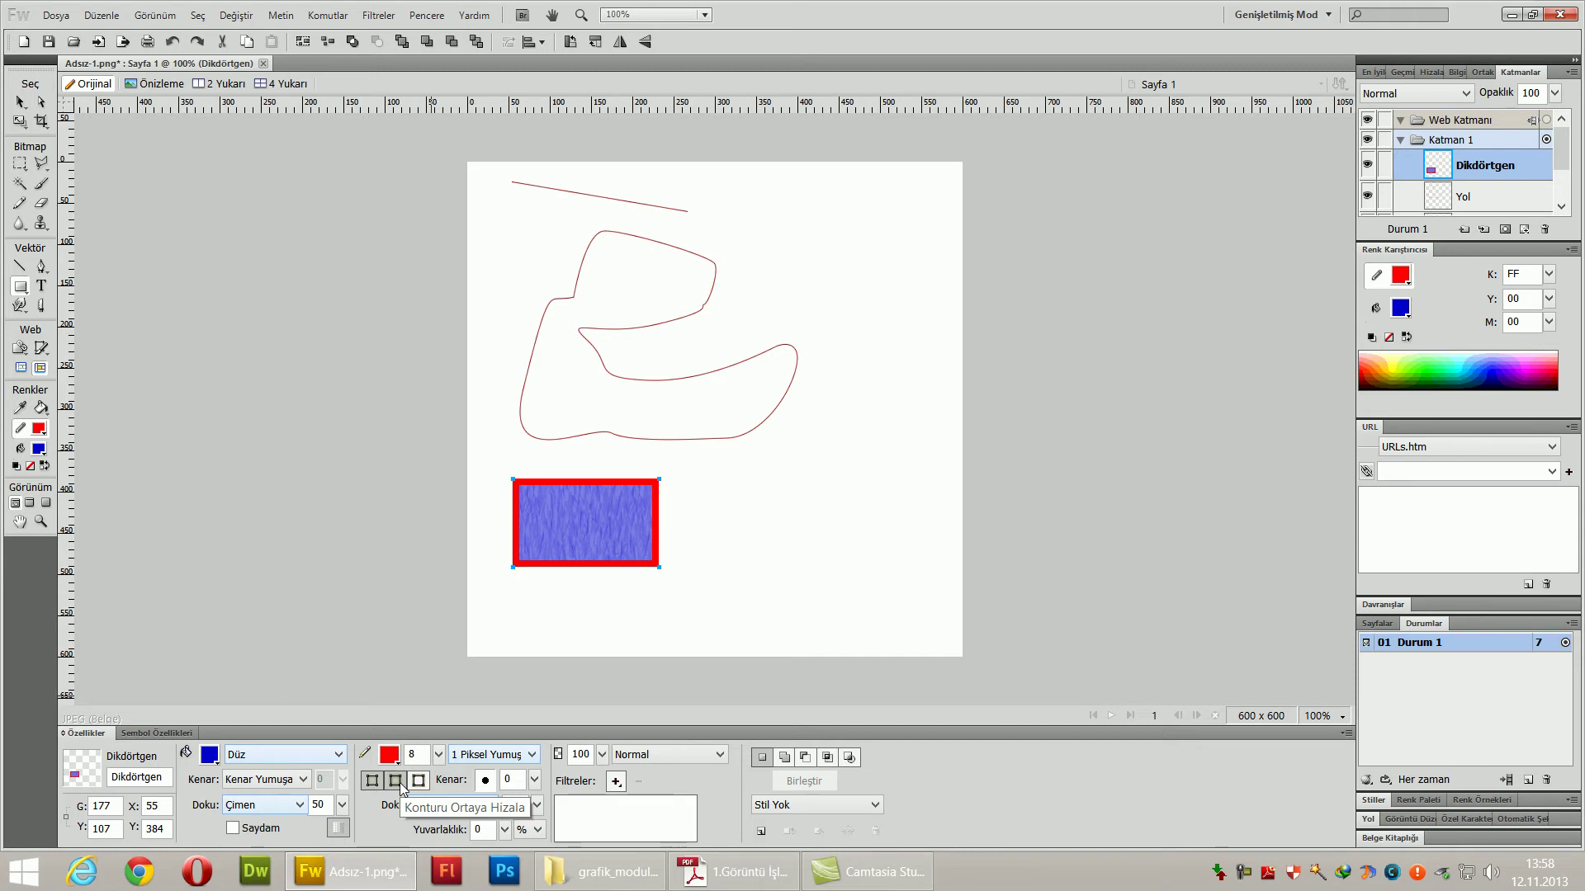
{"action": "left_click", "coordinate": [399, 782]}
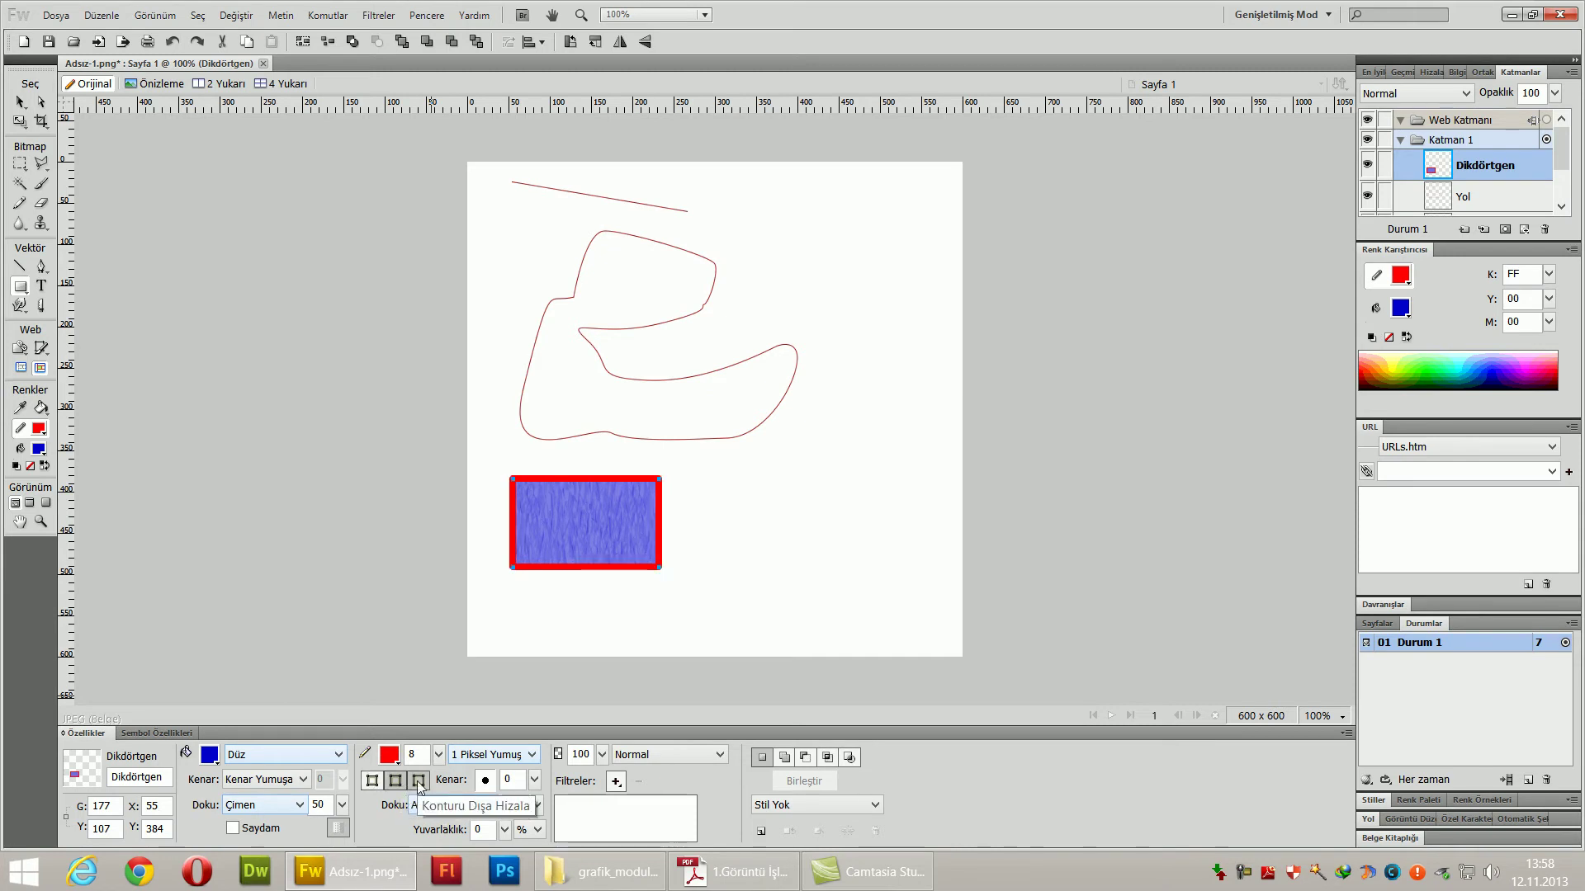
{"action": "left_click", "coordinate": [419, 782]}
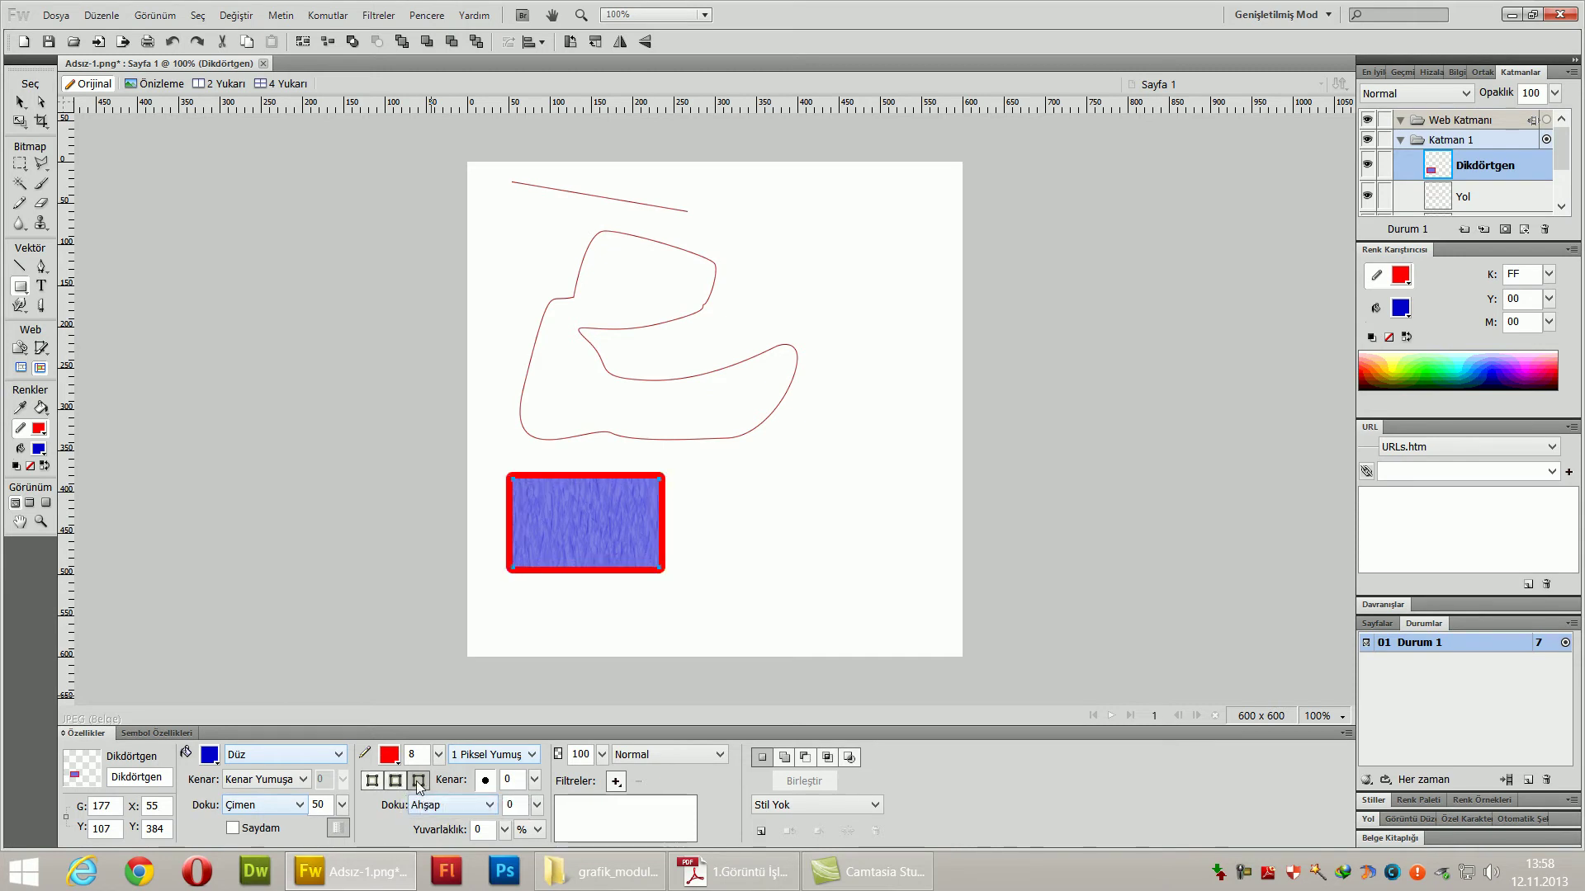
{"action": "left_click", "coordinate": [372, 780]}
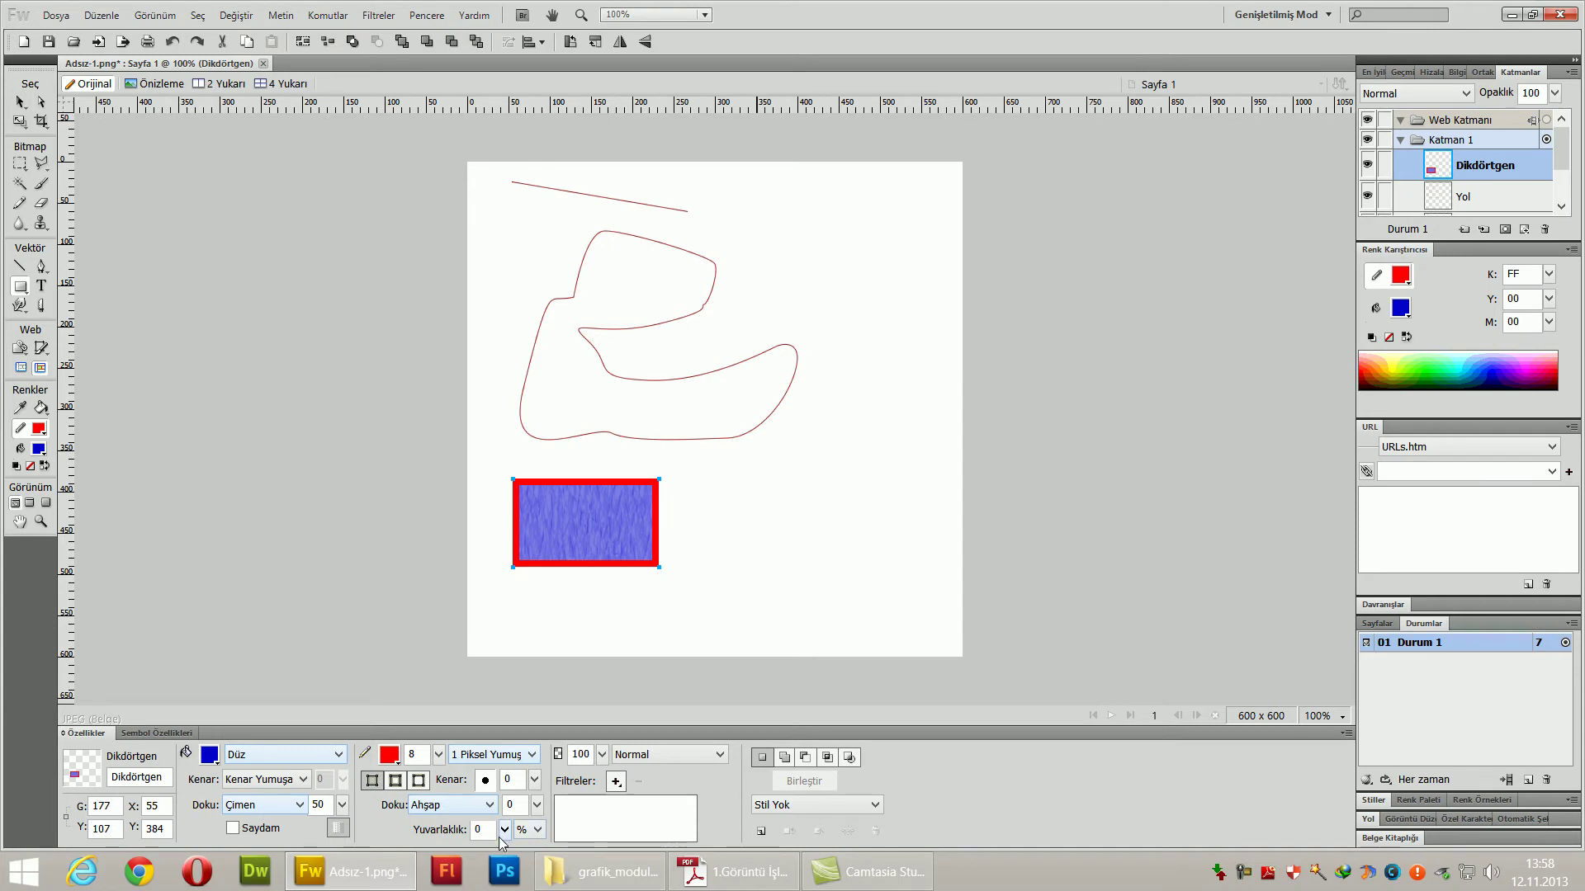
{"action": "left_click_drag", "start_coordinate": [502, 835], "coordinate": [506, 781]}
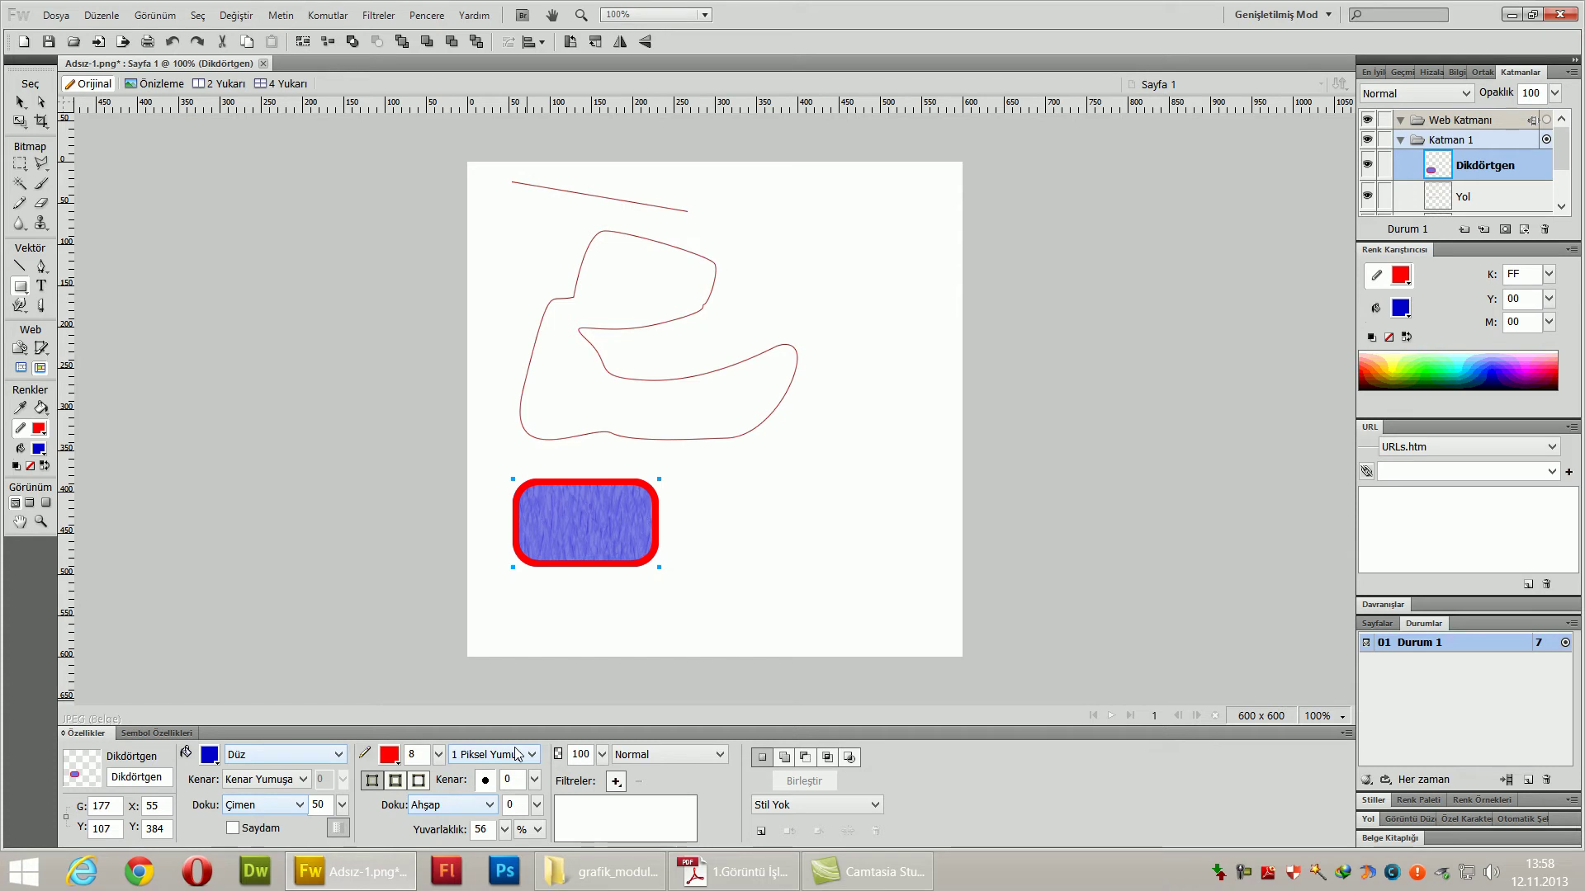
- Apply the Bambu calligraphy stroke to the rectangle, try a tip size of 48 and settle on 30
{"action": "left_click", "coordinate": [532, 754]}
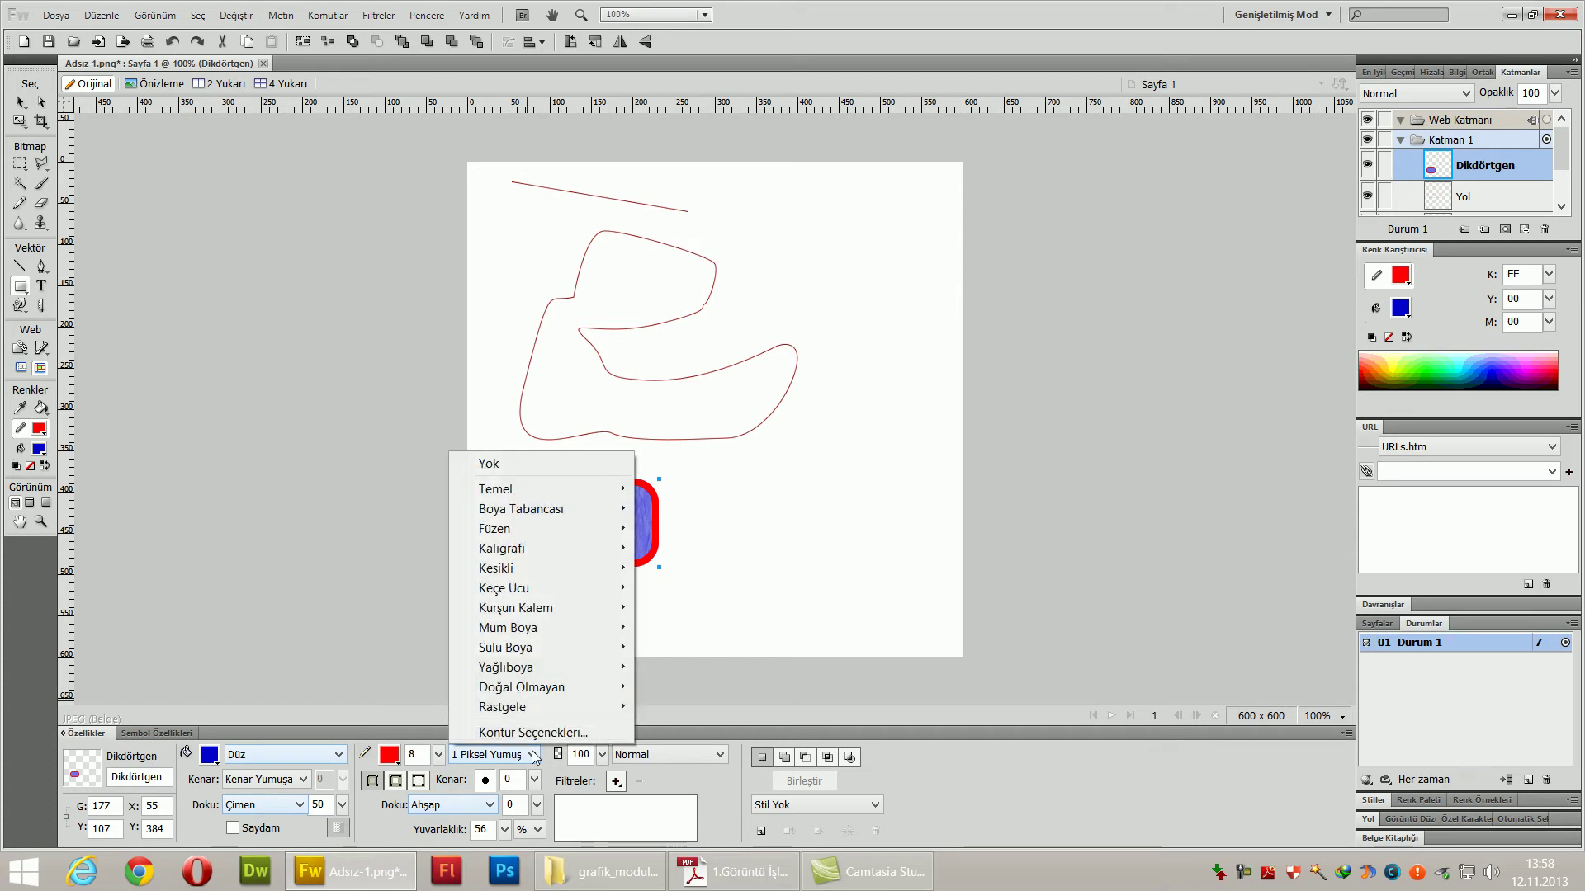
{"action": "mouse_move", "coordinate": [578, 490]}
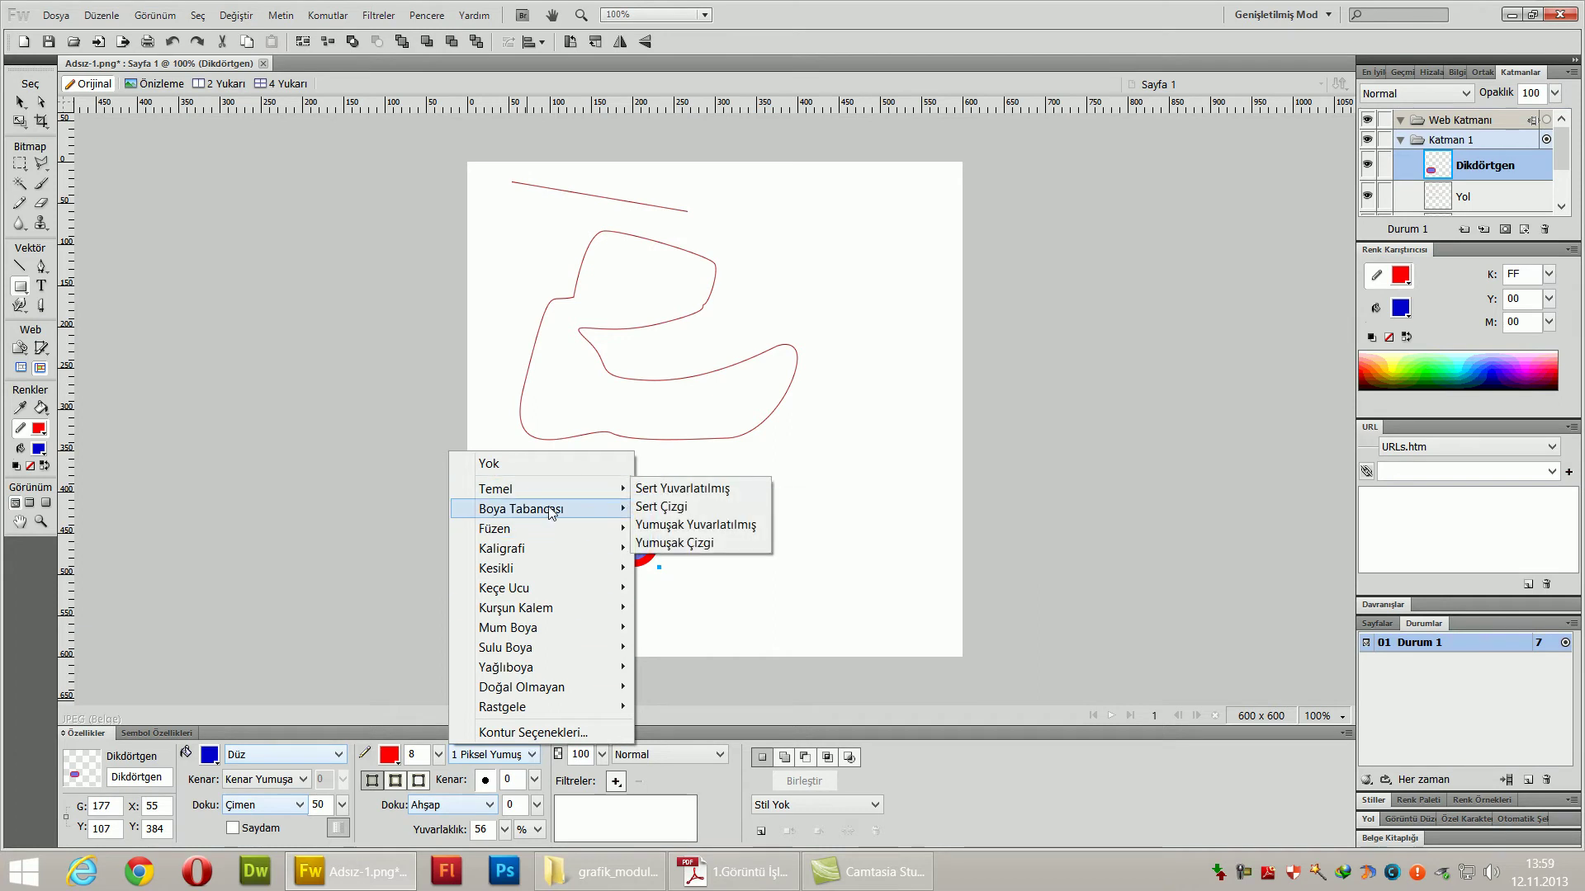
{"action": "mouse_move", "coordinate": [565, 548]}
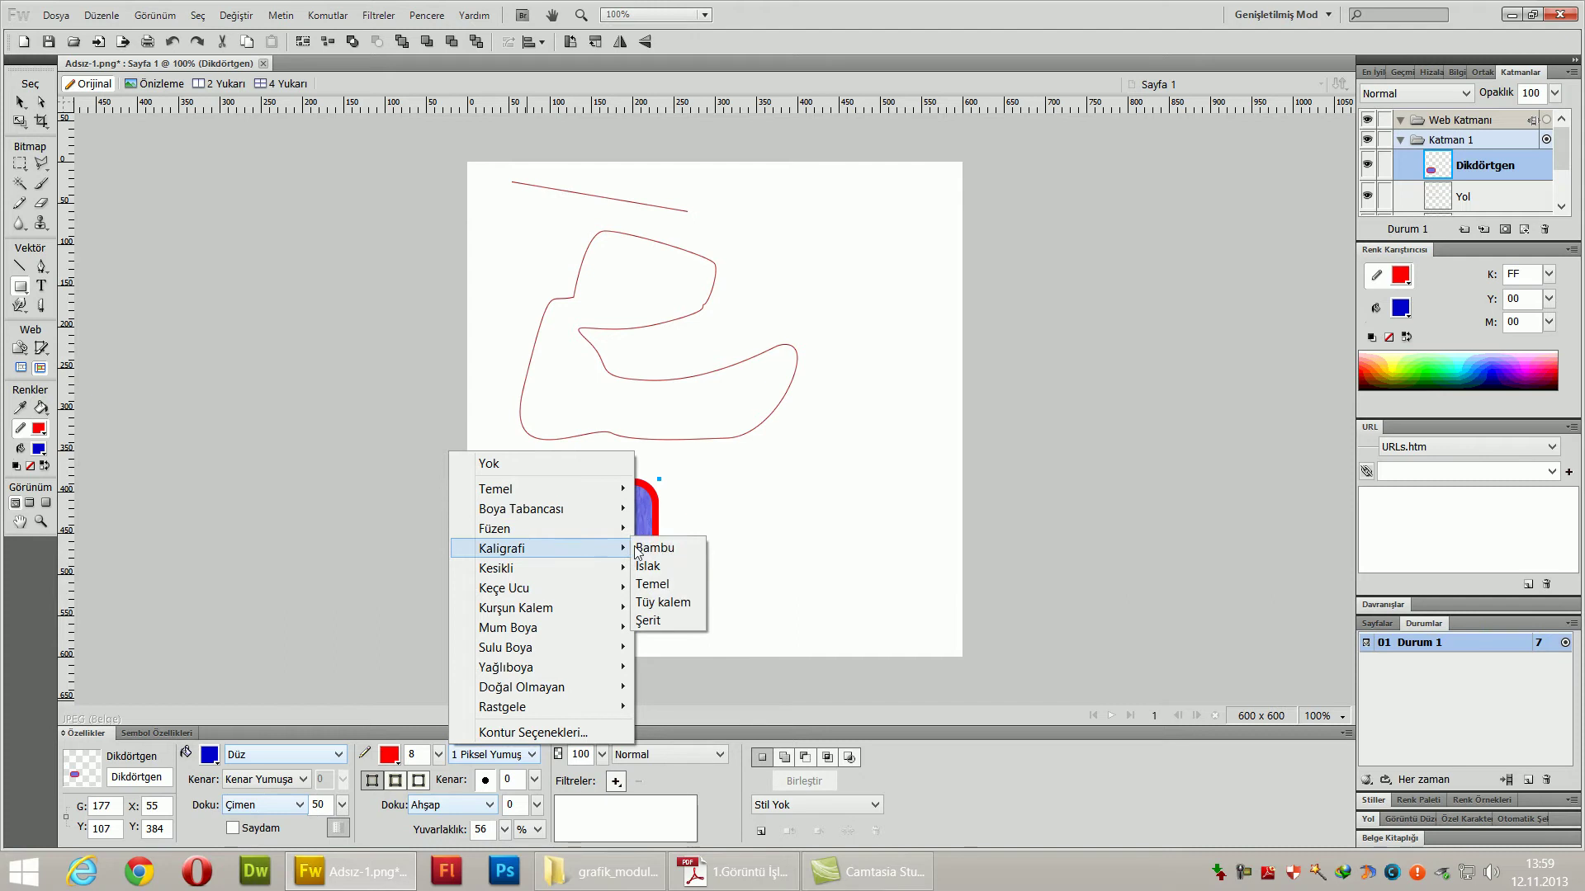
{"action": "left_click", "coordinate": [657, 547]}
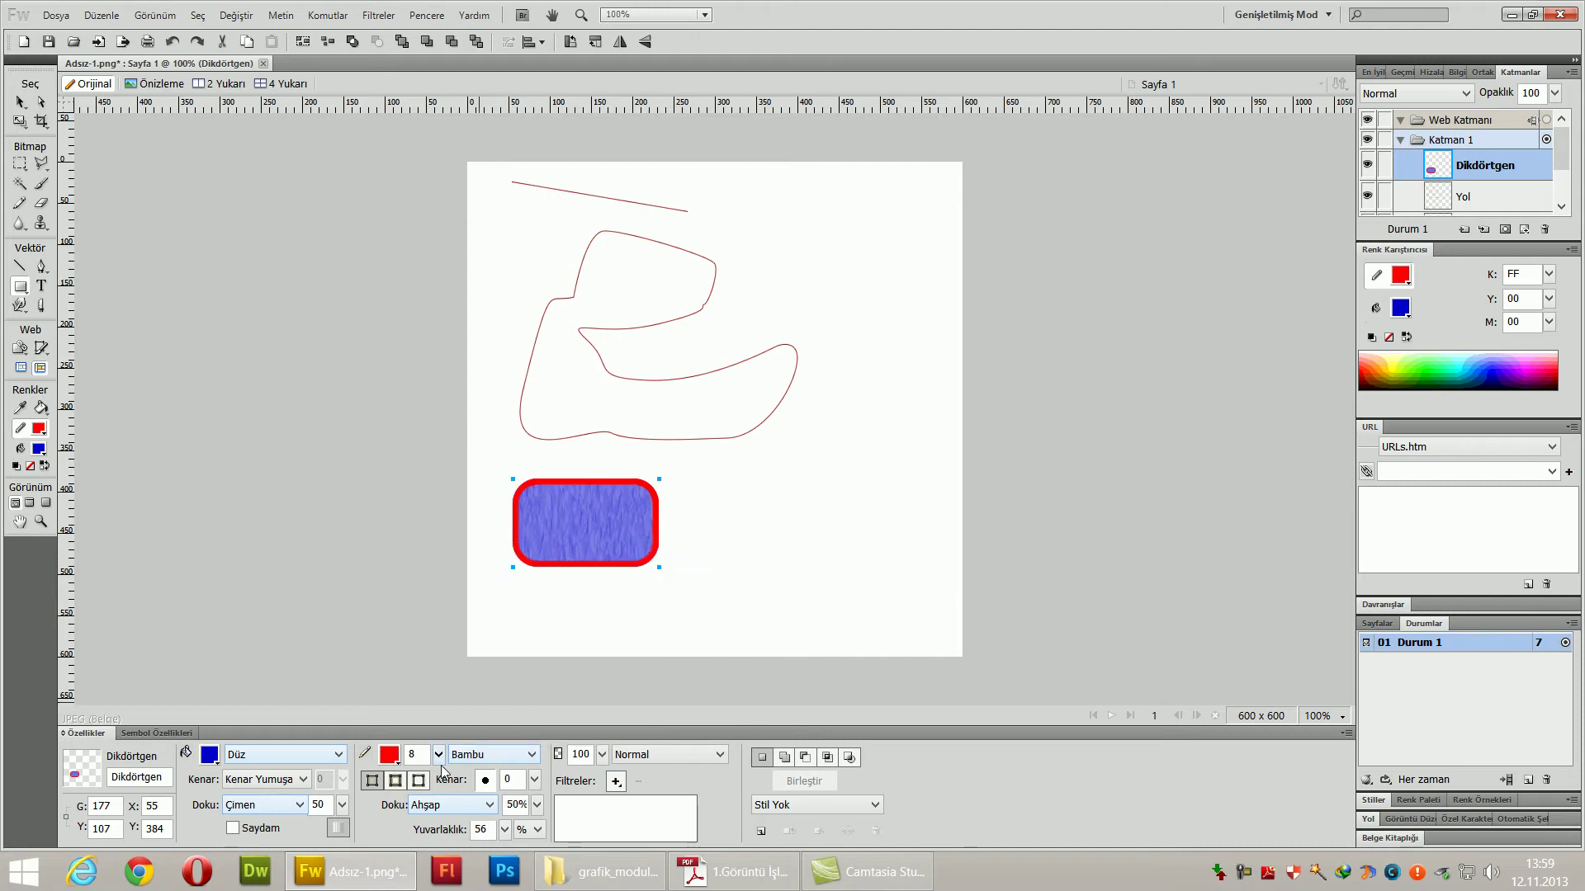
{"action": "left_click_drag", "start_coordinate": [439, 754], "coordinate": [448, 681]}
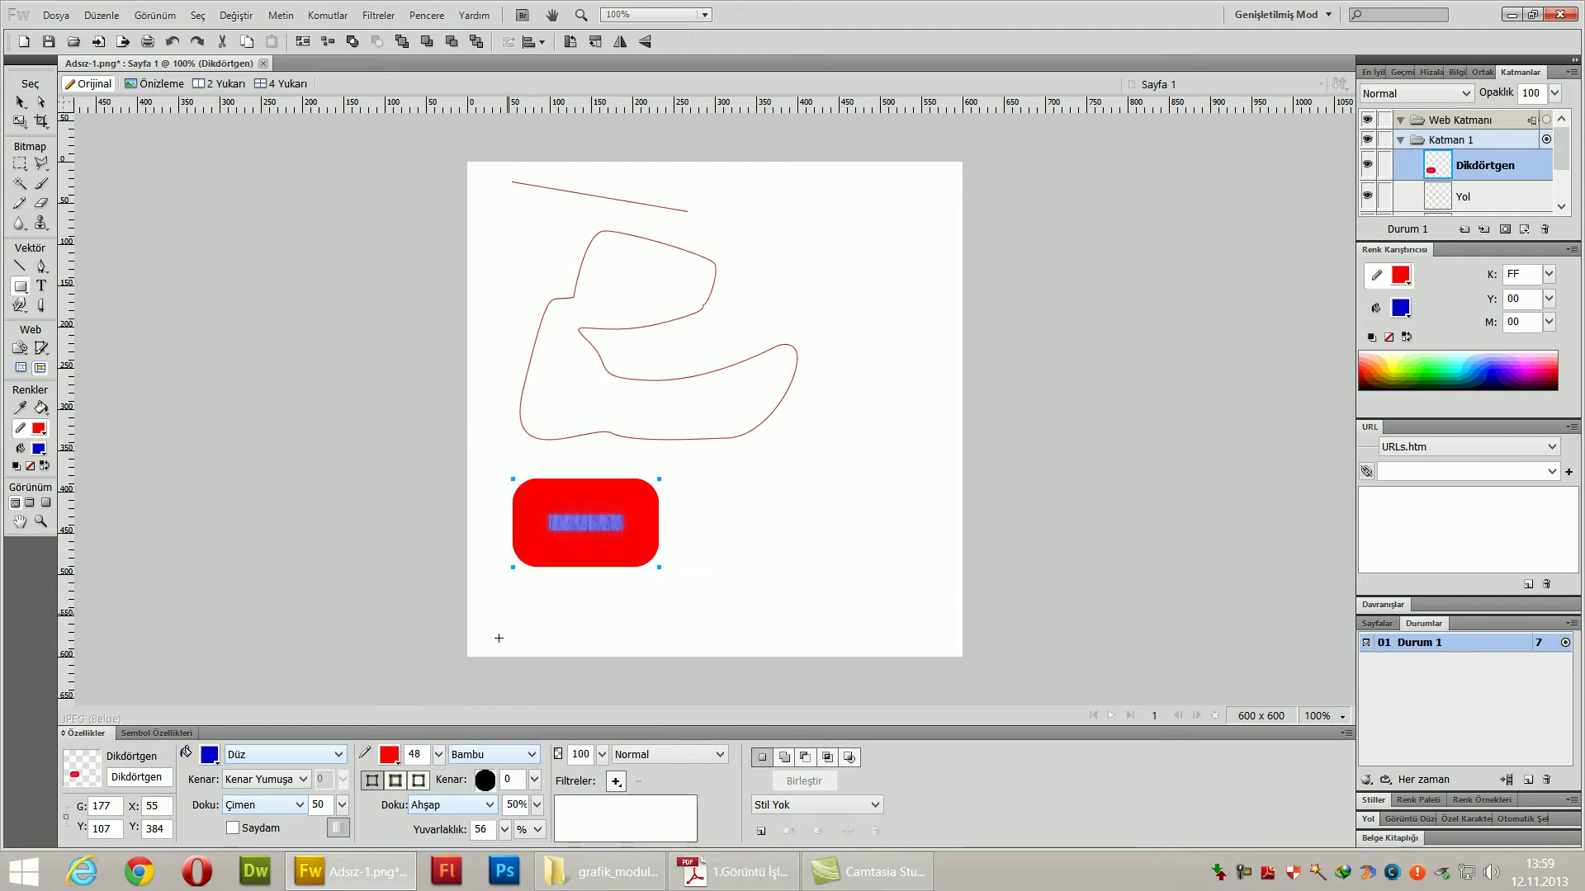
{"action": "left_click_drag", "start_coordinate": [446, 754], "coordinate": [444, 791]}
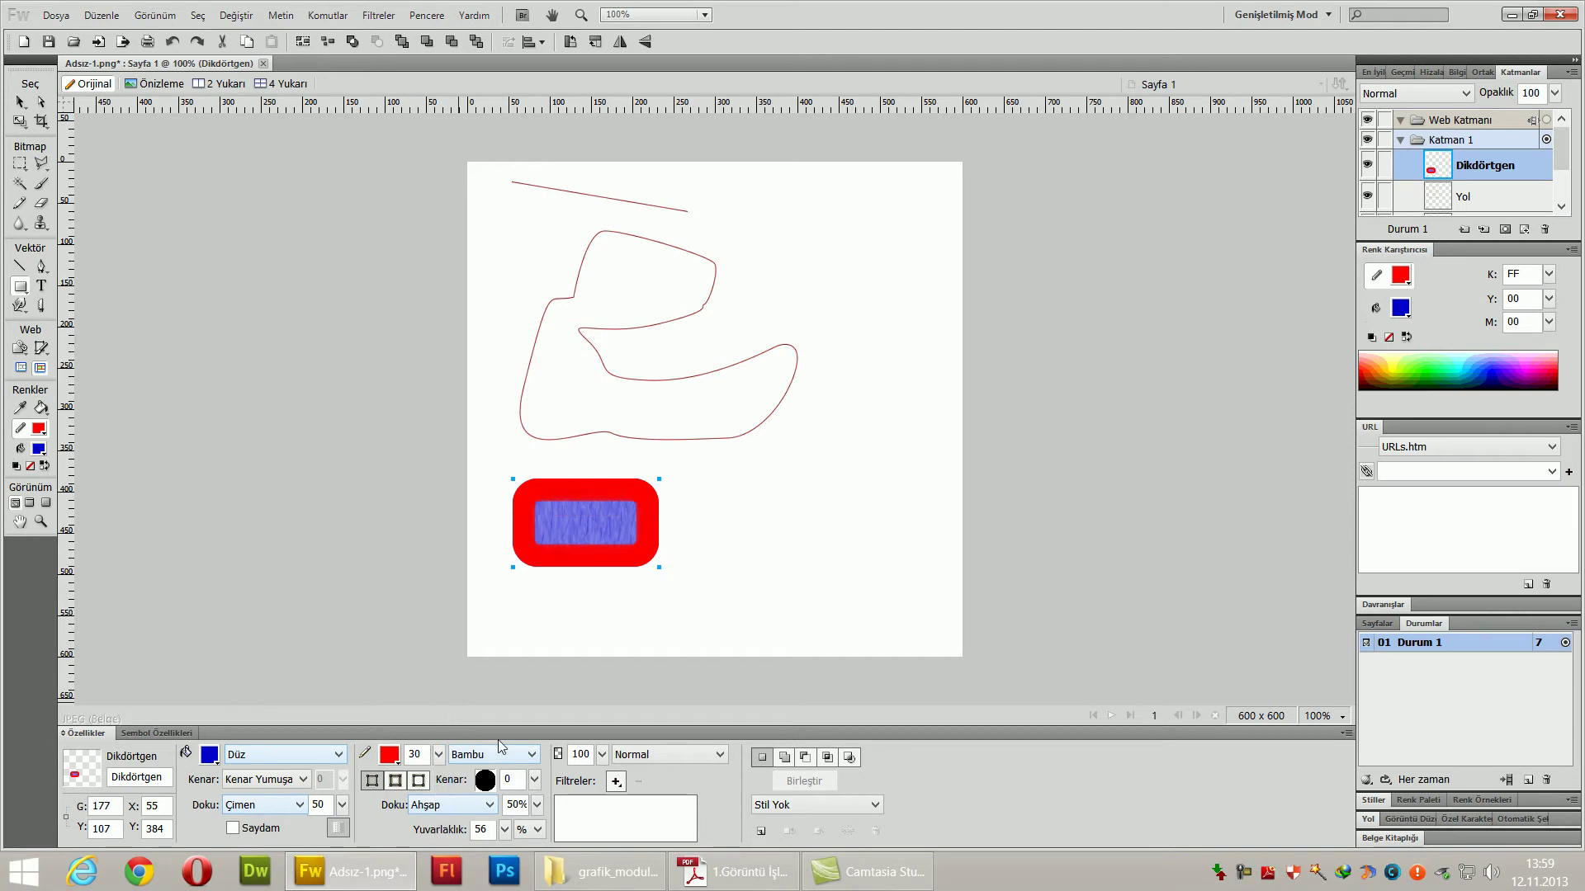
- Change the rectangle's stroke to 3D from the Doğal Olmayan category and lower its opacity to 82
{"action": "left_click", "coordinate": [507, 755]}
{"action": "mouse_move", "coordinate": [546, 692]}
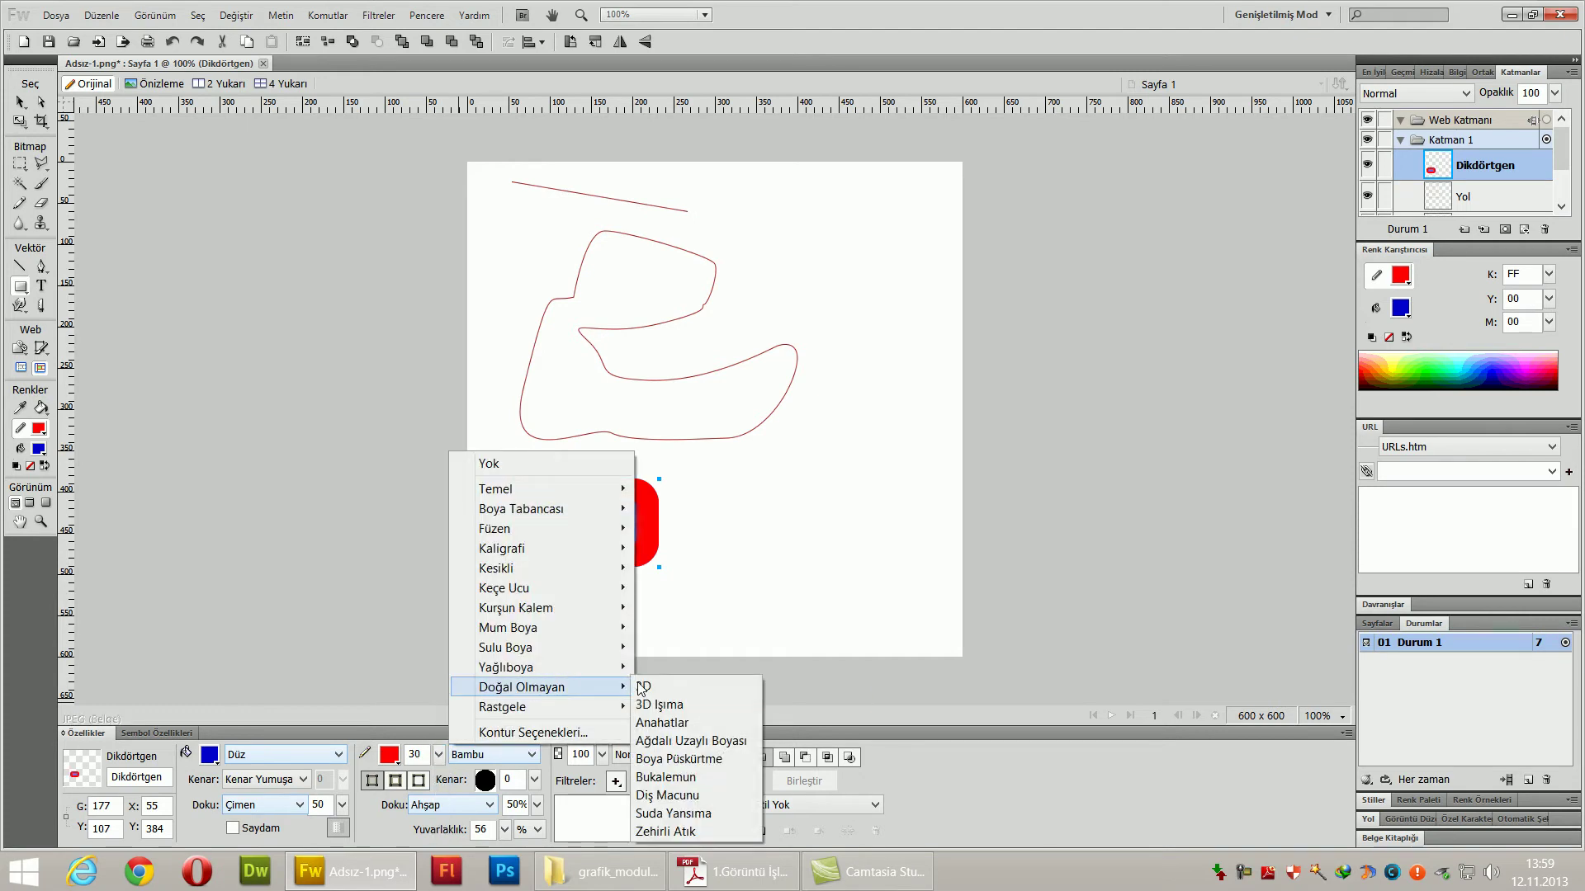
{"action": "left_click", "coordinate": [642, 685]}
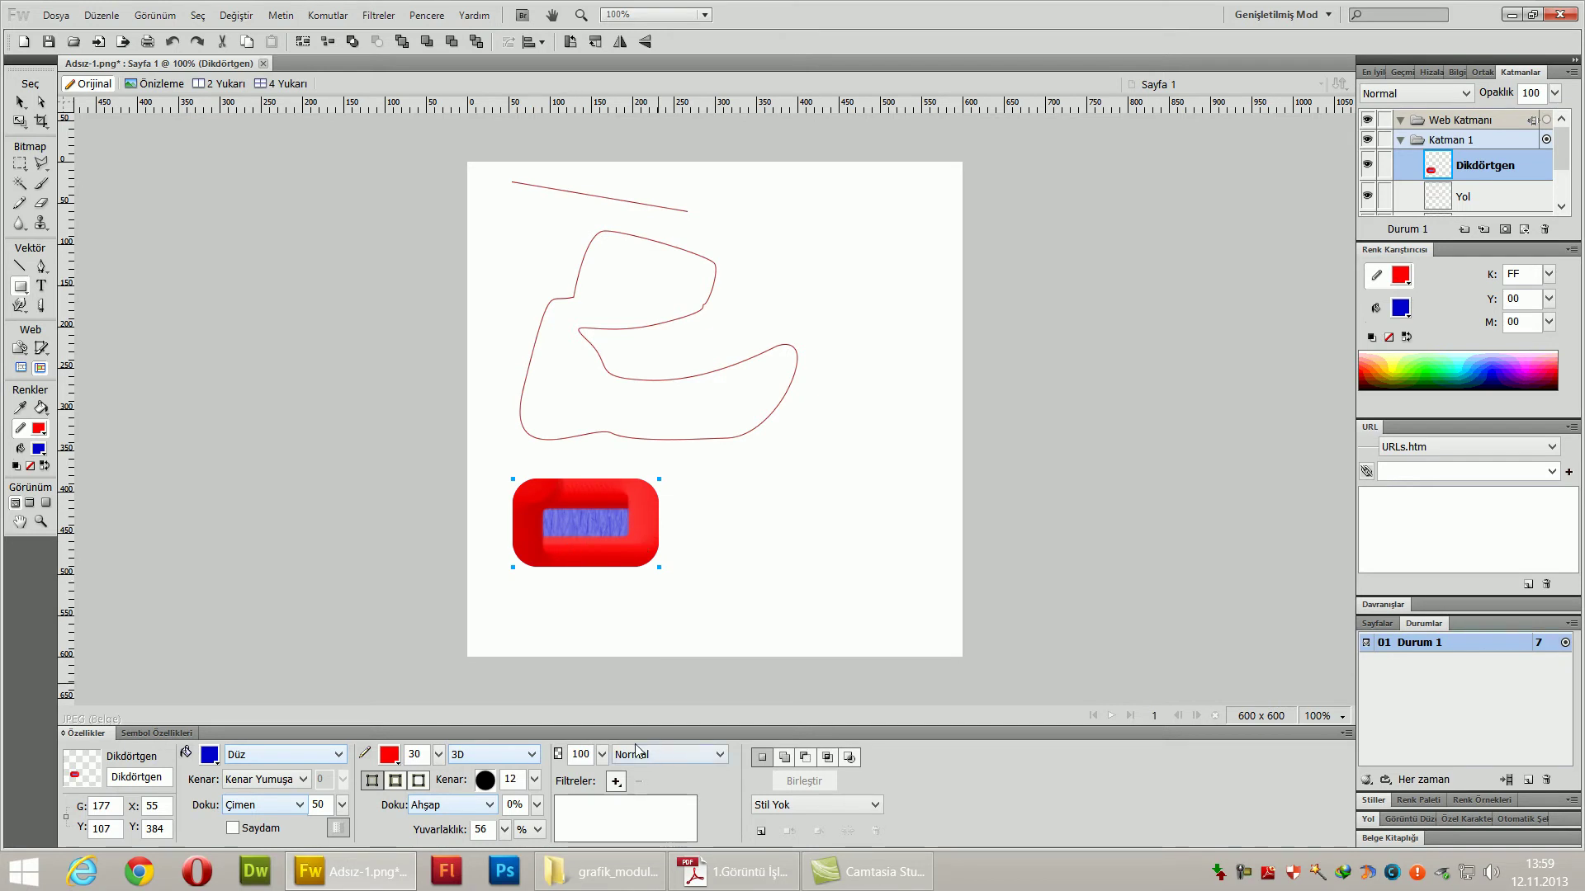
{"action": "left_click", "coordinate": [603, 754]}
{"action": "left_click_drag", "start_coordinate": [605, 677], "coordinate": [649, 830]}
{"action": "left_click_drag", "start_coordinate": [602, 754], "coordinate": [610, 657]}
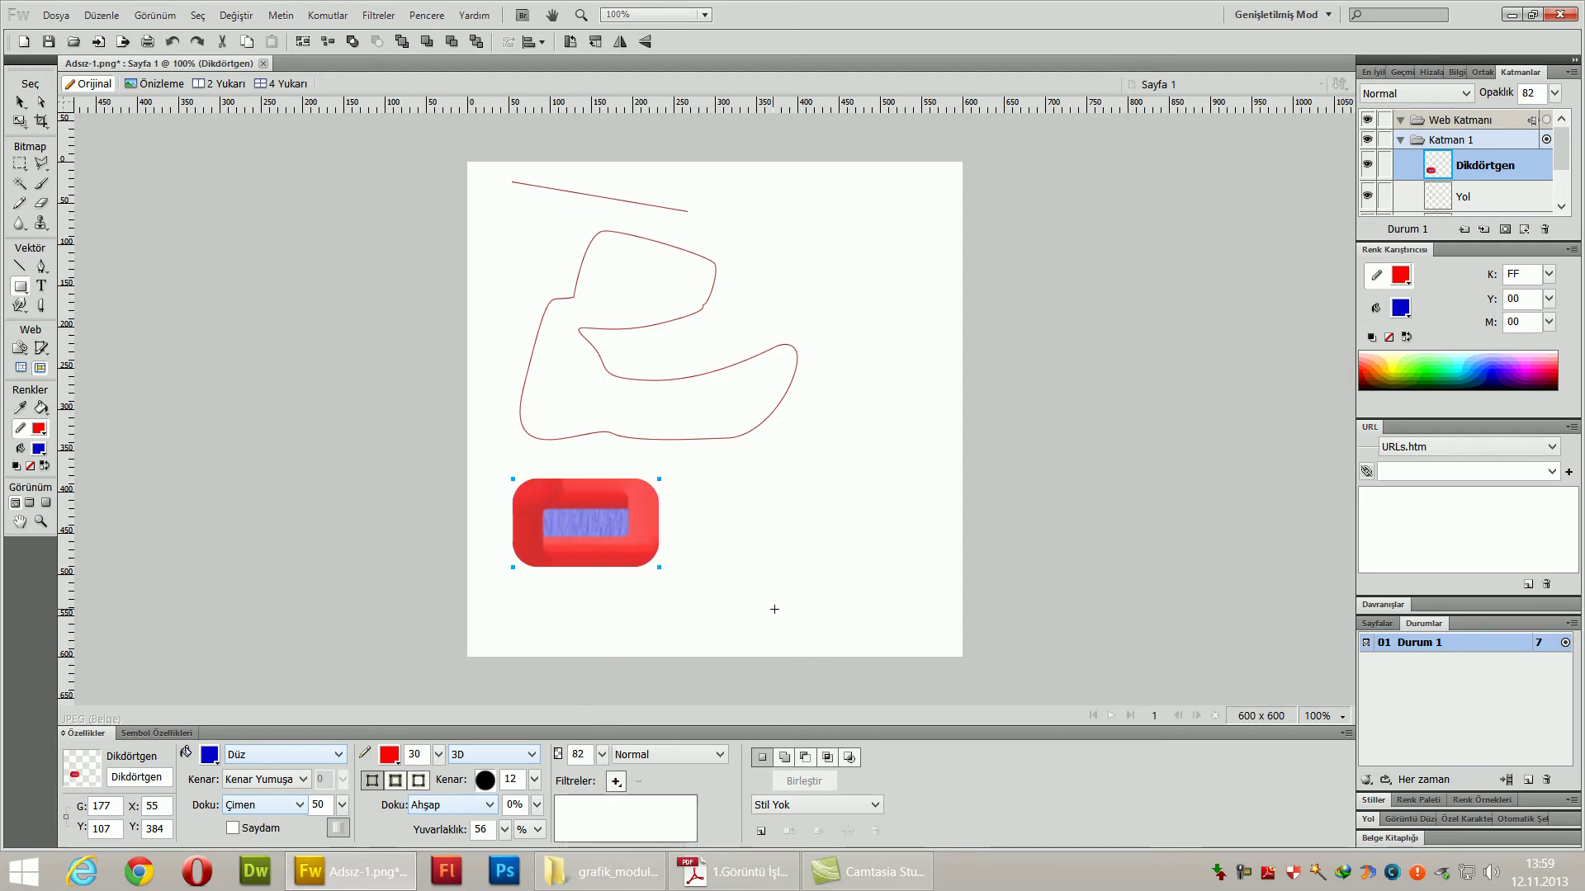
- Draw an ellipse about 88 by 180 pixels near the canvas's upper right corner and remove its fill
{"action": "left_click", "coordinate": [25, 286]}
{"action": "left_click", "coordinate": [95, 323]}
{"action": "left_click_drag", "start_coordinate": [855, 197], "coordinate": [928, 346]}
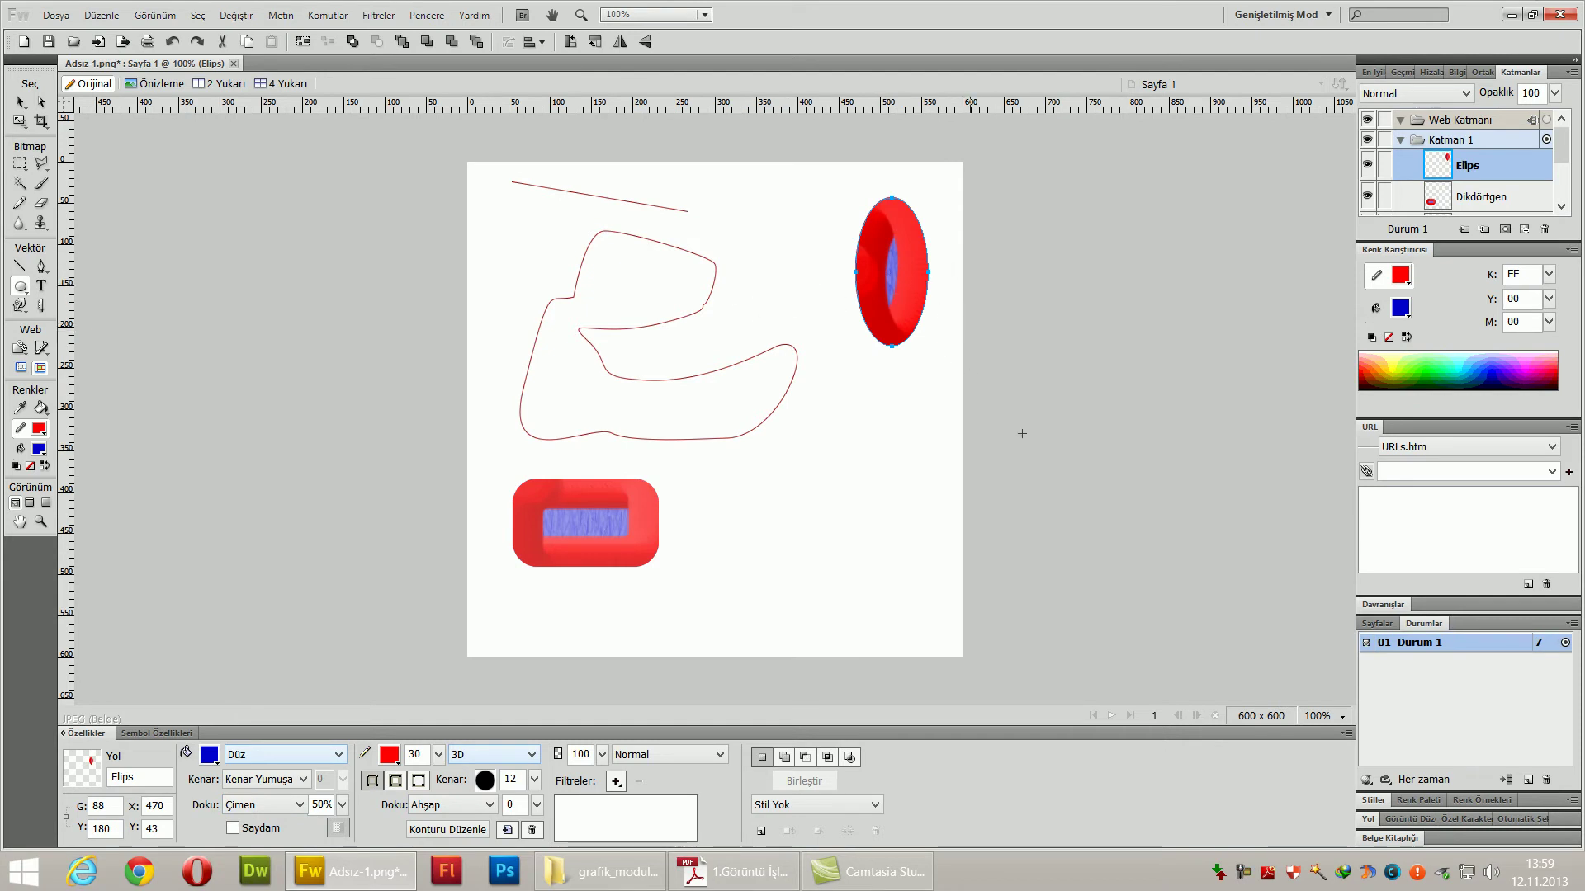
{"action": "left_click", "coordinate": [210, 755]}
{"action": "left_click", "coordinate": [368, 591]}
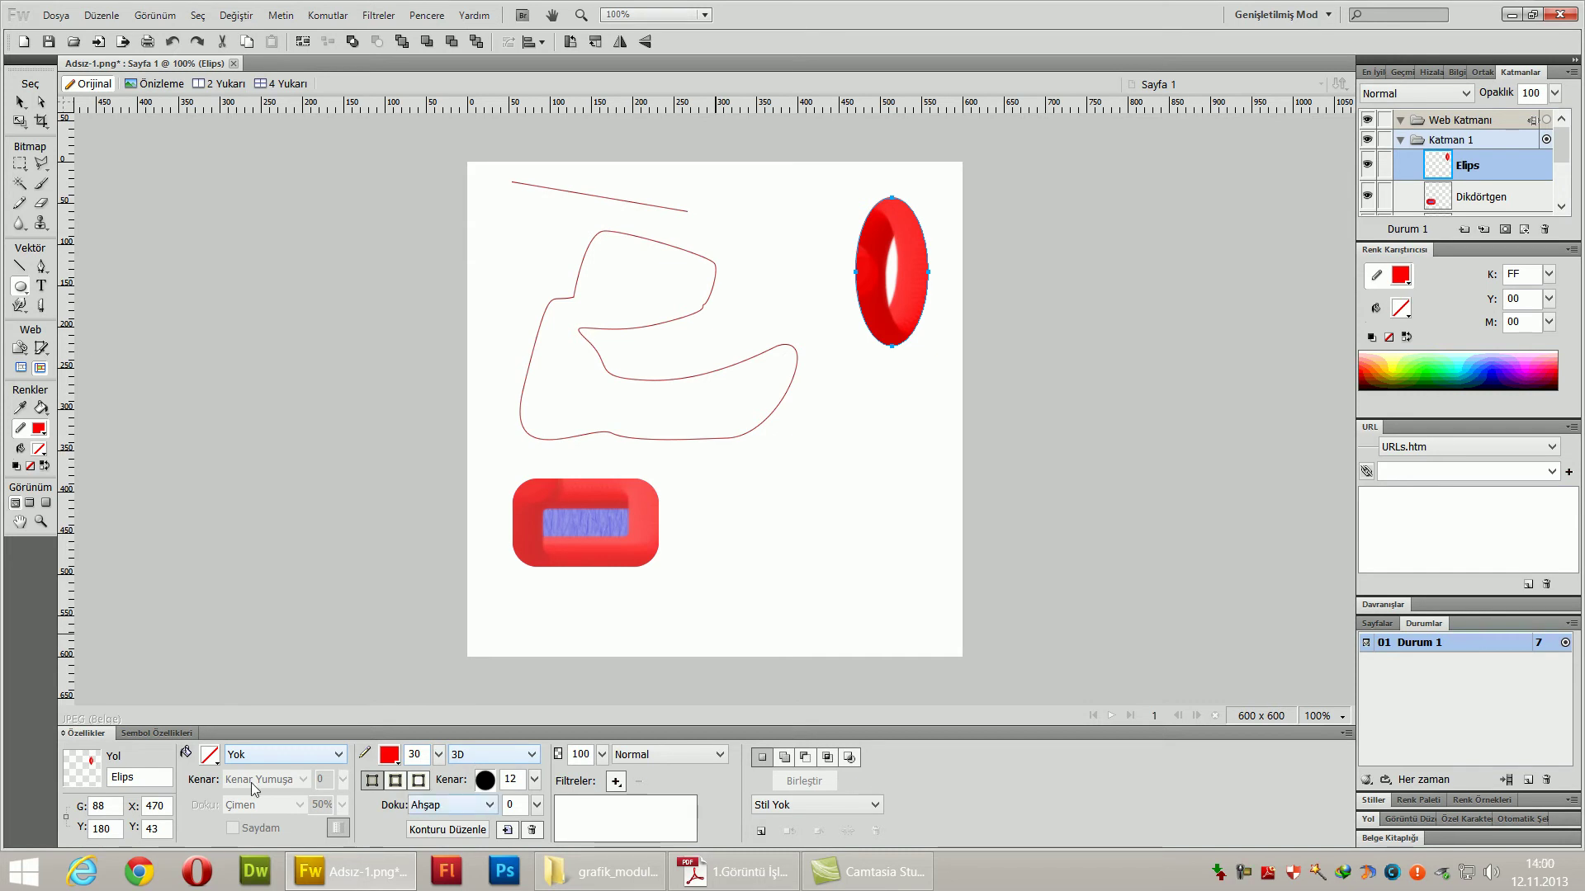
- Draw a large pentagon about 414 by 423 pixels across the lower part of the canvas with the Polygon tool
{"action": "left_click", "coordinate": [19, 286]}
{"action": "left_click", "coordinate": [95, 344]}
{"action": "left_click_drag", "start_coordinate": [753, 487], "coordinate": [893, 610]}
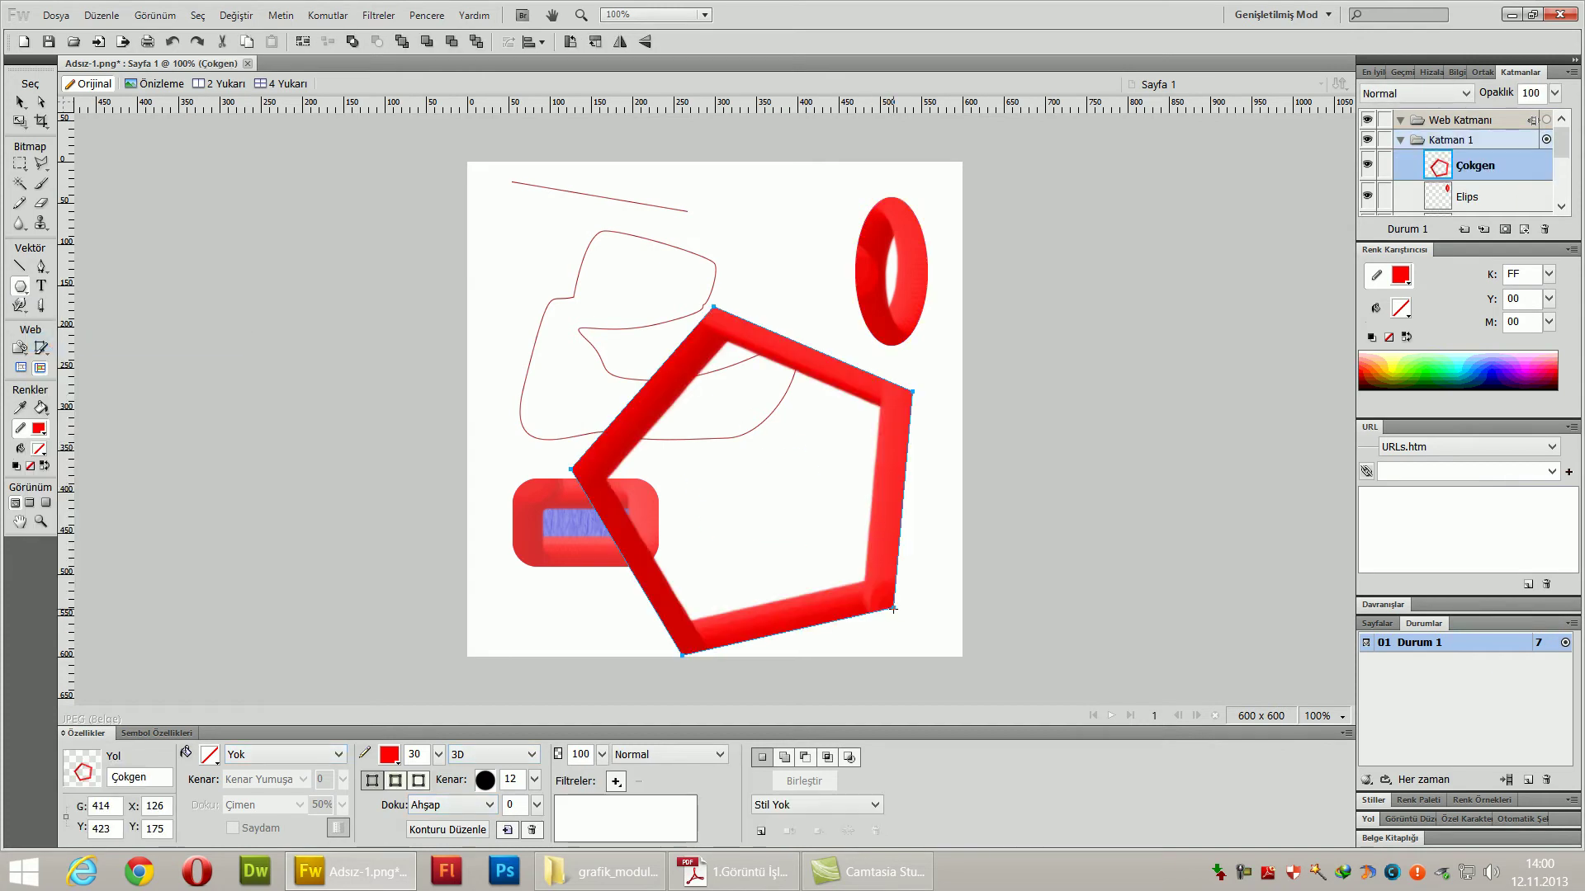
- Draw a star over the upper part of the pen path and an arrow about 105 by 77 pixels beside it
{"action": "left_click", "coordinate": [19, 285]}
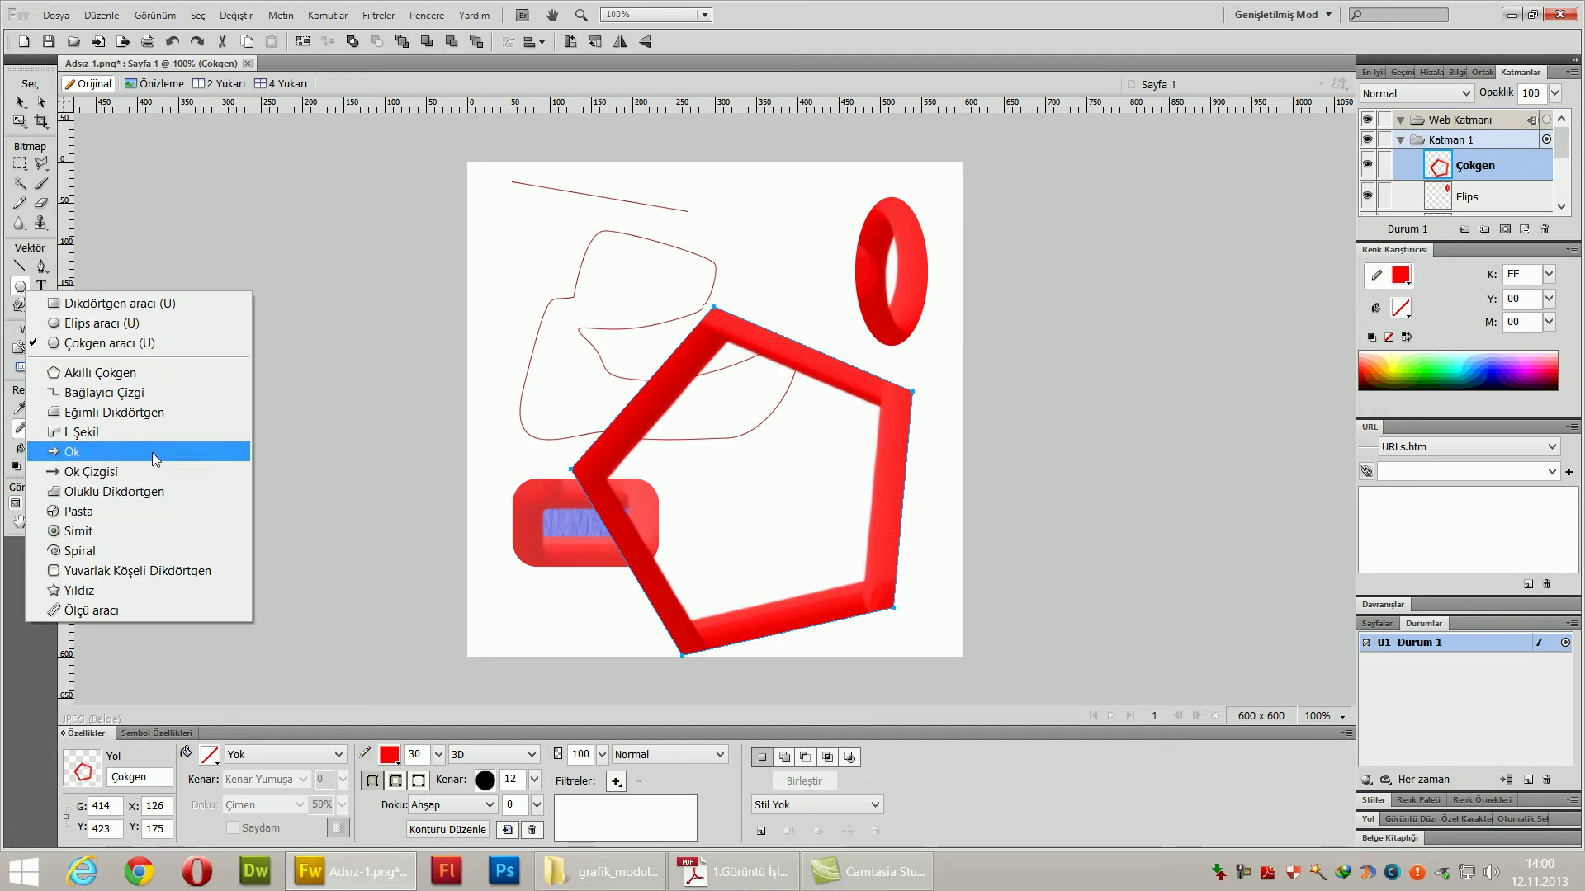
{"action": "left_click", "coordinate": [142, 591]}
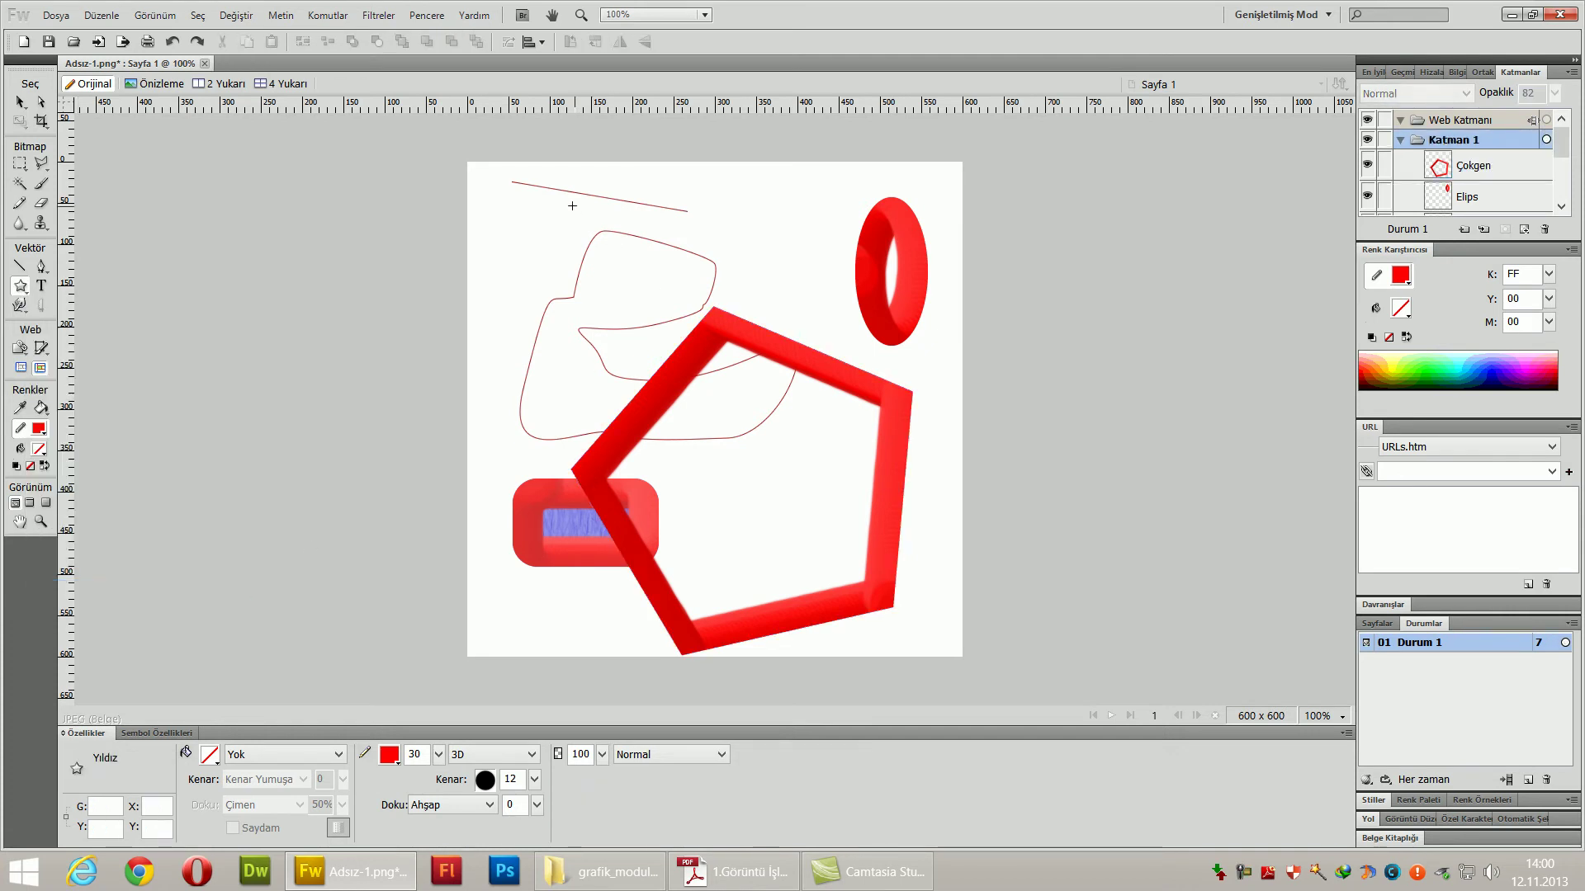
{"action": "left_click_drag", "start_coordinate": [579, 208], "coordinate": [677, 303]}
{"action": "left_click", "coordinate": [20, 297]}
{"action": "left_click_drag", "start_coordinate": [715, 198], "coordinate": [803, 261]}
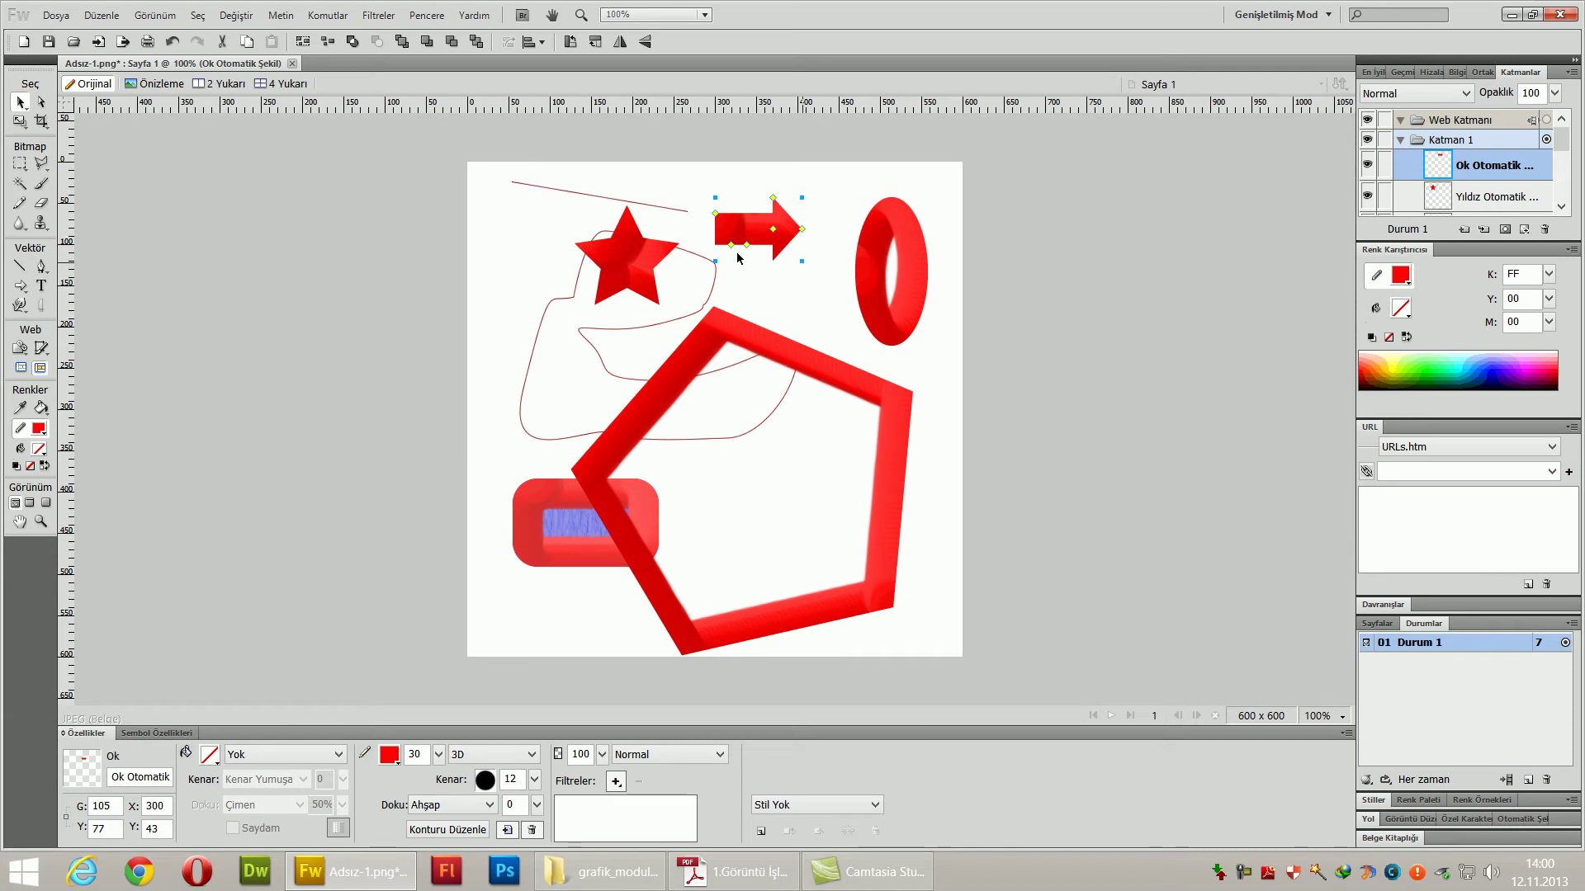
- Switch to the course PDF in Adobe Reader and read section 3.5 on the Ölçek (Scale) tool
{"action": "left_click", "coordinate": [20, 286]}
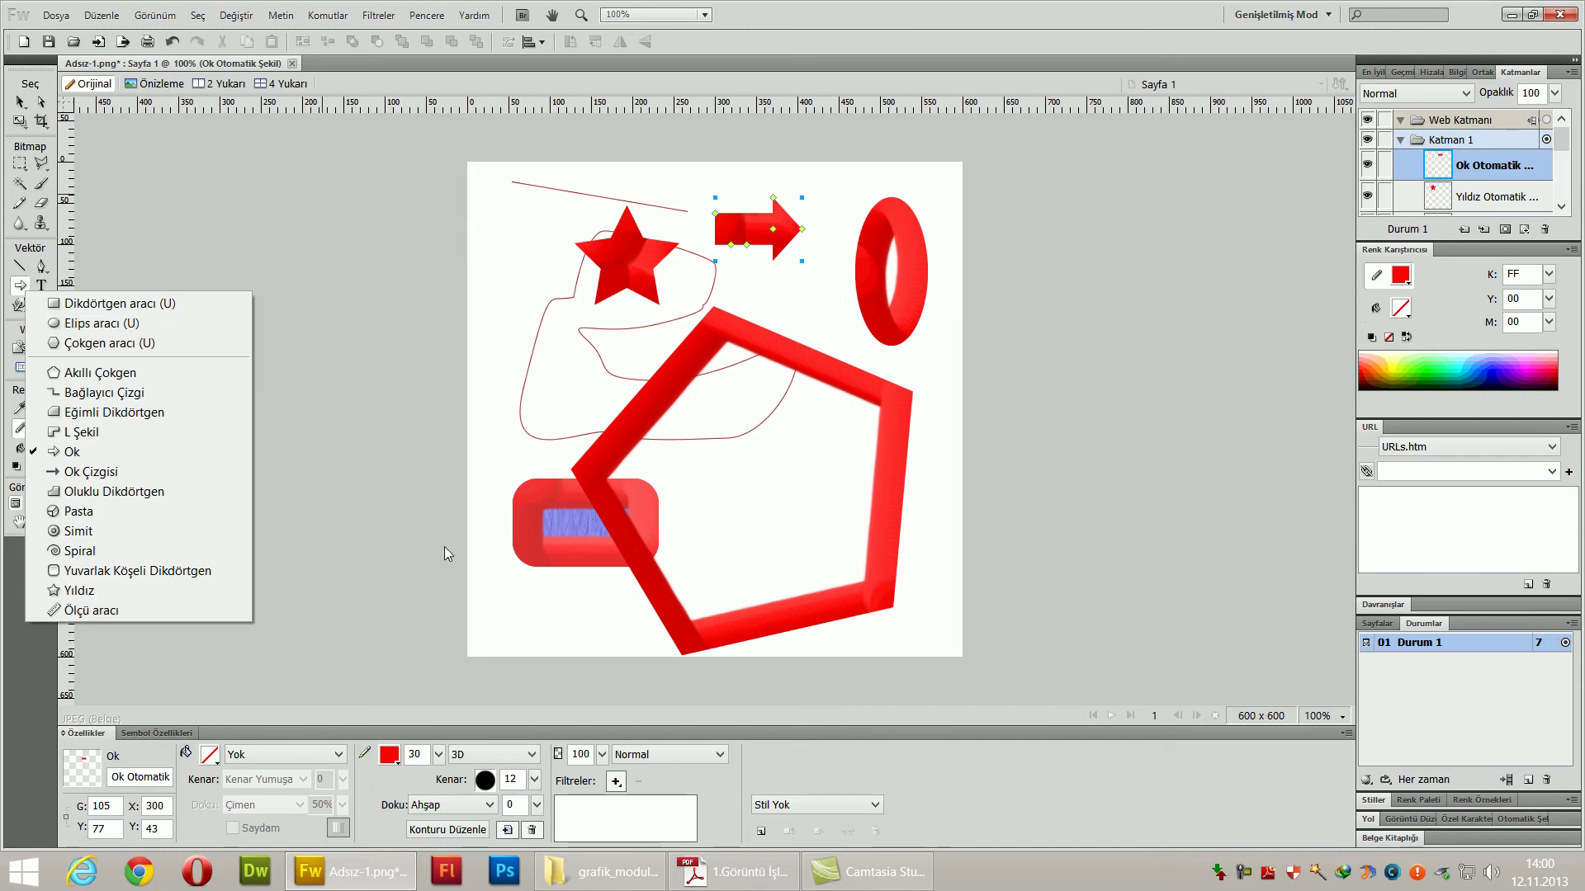
{"action": "left_click", "coordinate": [681, 868]}
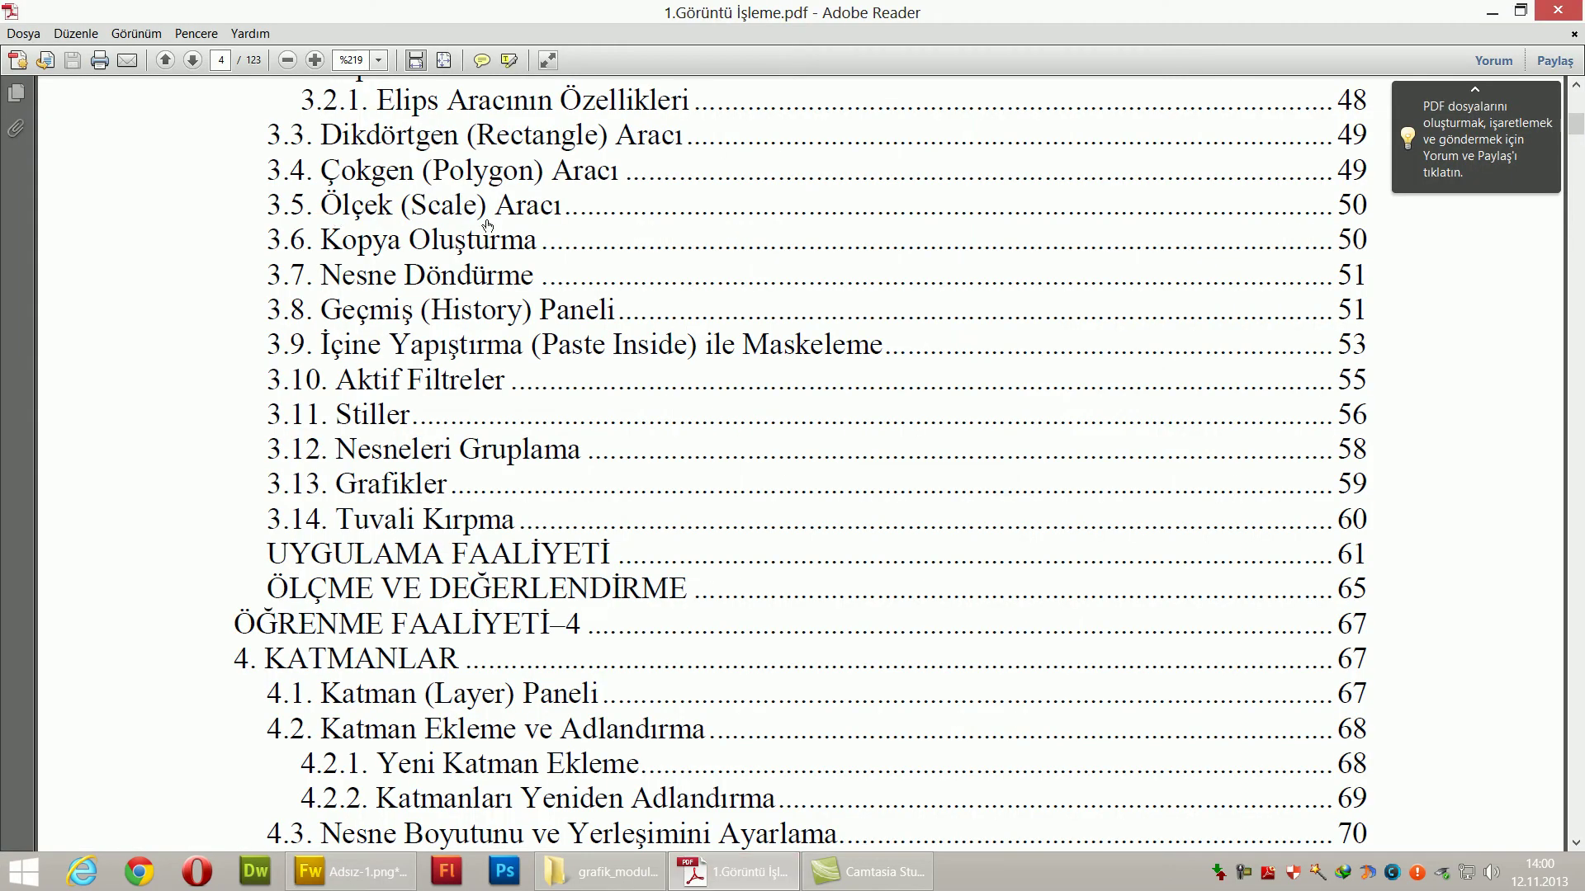
{"action": "left_click", "coordinate": [528, 202]}
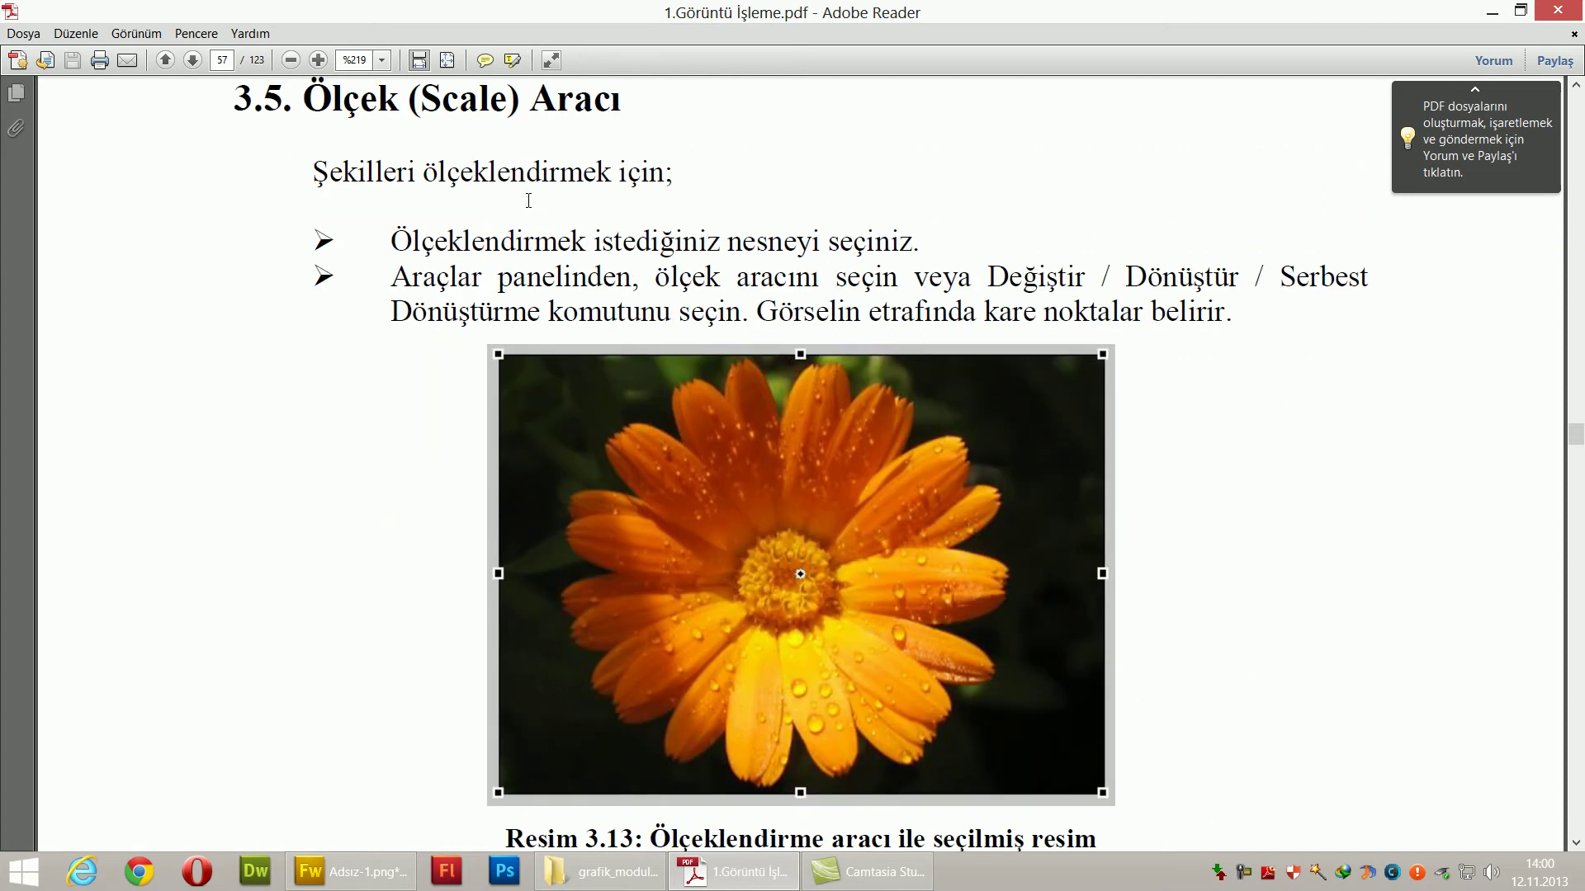
{"action": "scroll", "coordinate": [577, 311], "scroll_direction": "down", "scroll_amount": 2}
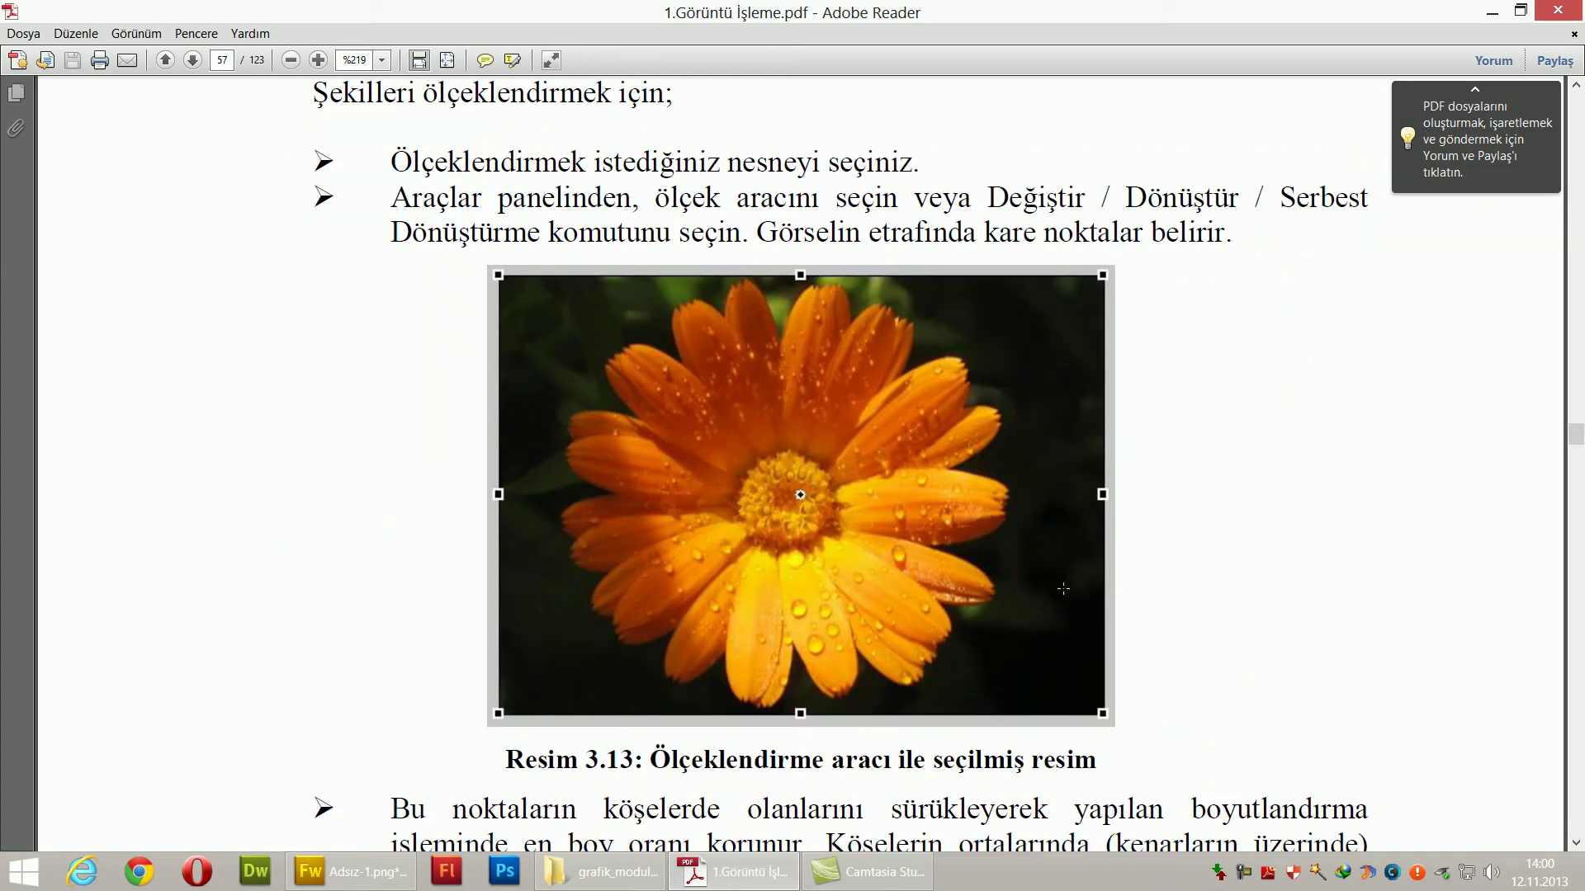
{"action": "scroll", "coordinate": [796, 376], "scroll_direction": "down", "scroll_amount": 3}
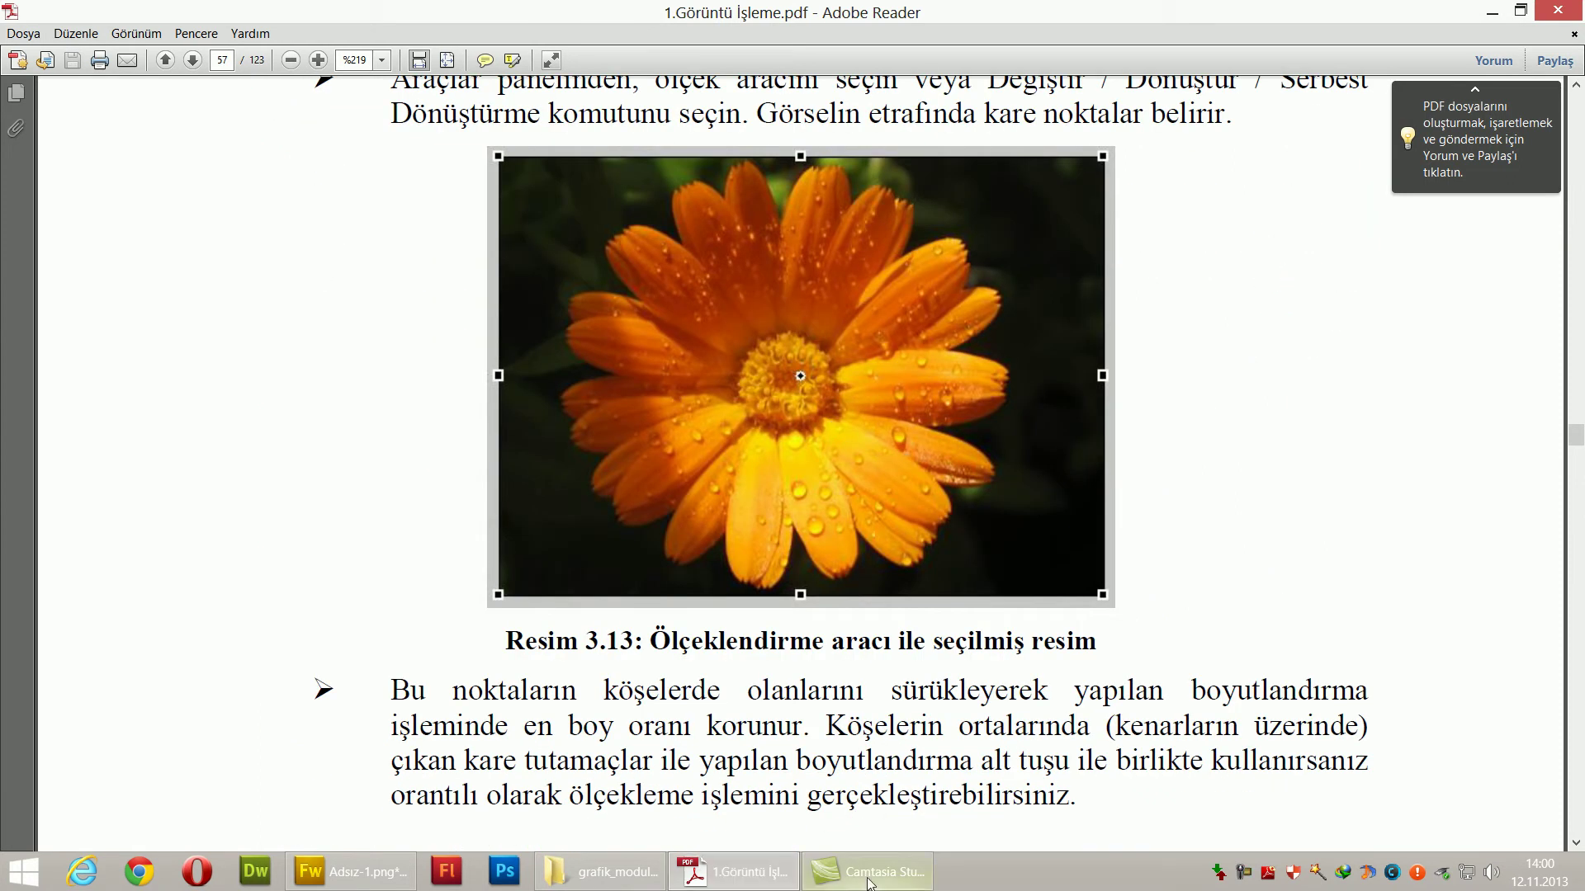
- Switch back to Fireworks and move the large pentagon up and left to about X 81, Y 142
{"action": "left_click", "coordinate": [364, 888]}
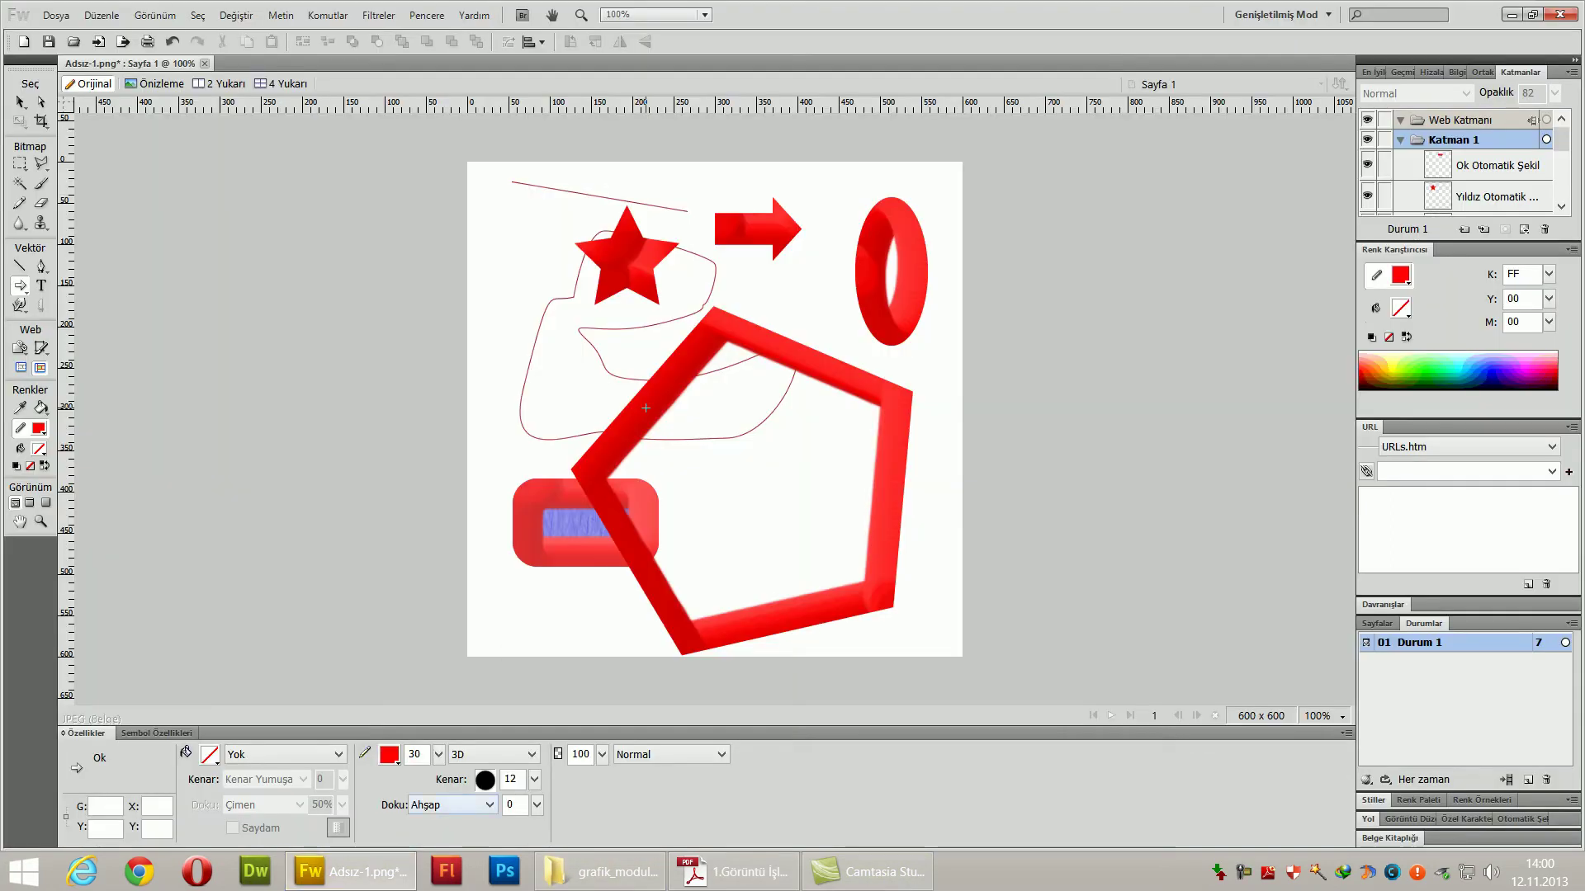
{"action": "left_click", "coordinate": [22, 107]}
{"action": "left_click_drag", "start_coordinate": [844, 361], "coordinate": [813, 375]}
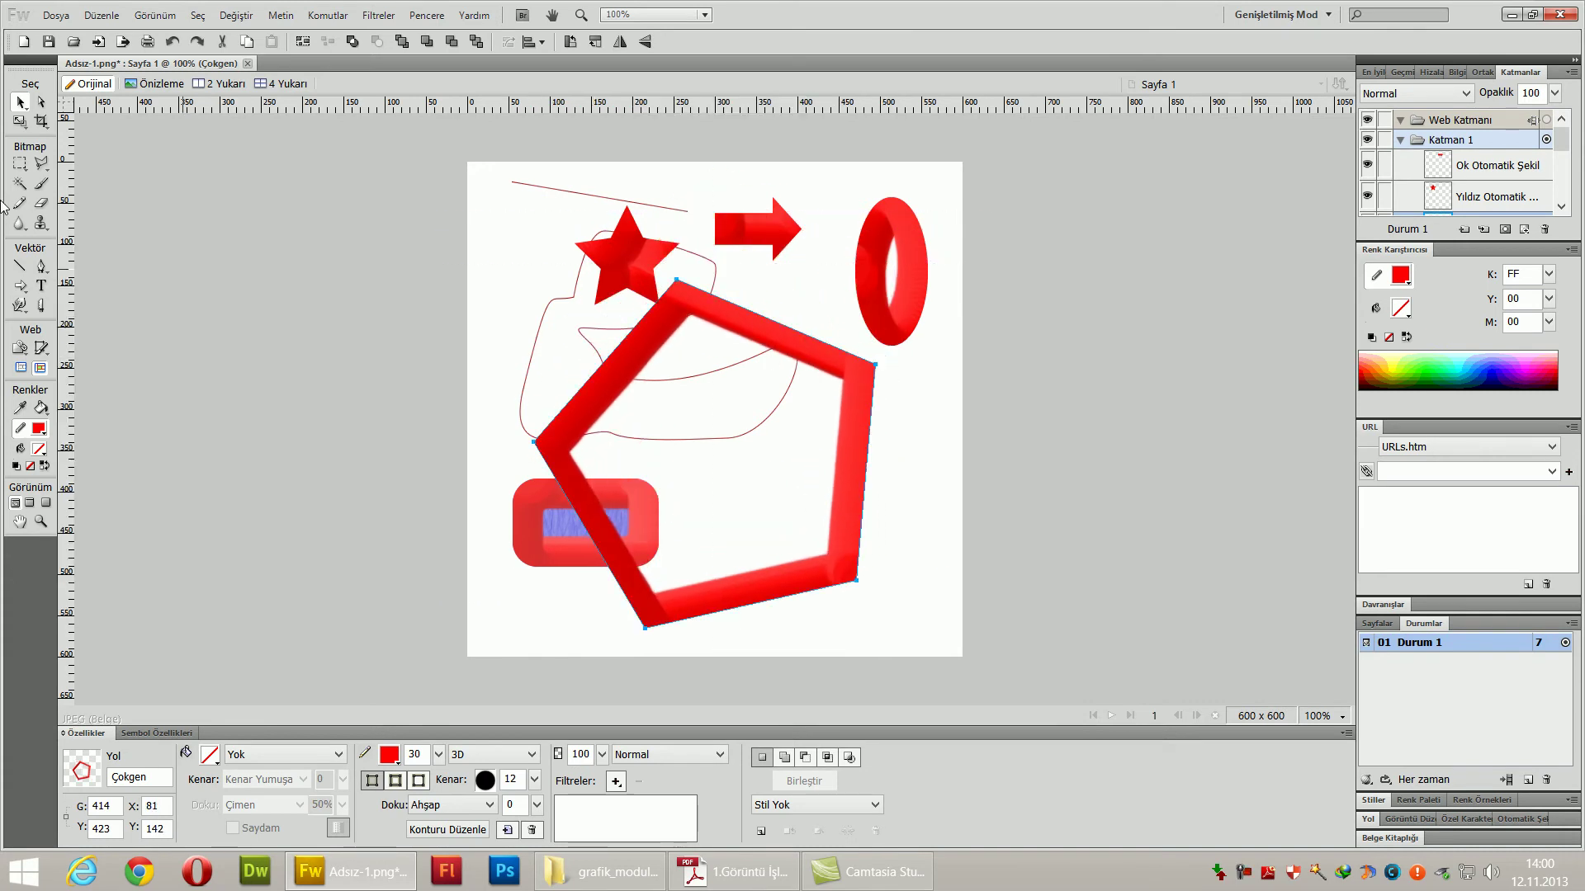
- Scale the pentagon down toward its lower right corner and rotate it slightly clockwise, making it about 171 by 164 pixels
{"action": "left_click", "coordinate": [20, 122]}
{"action": "left_click", "coordinate": [99, 138]}
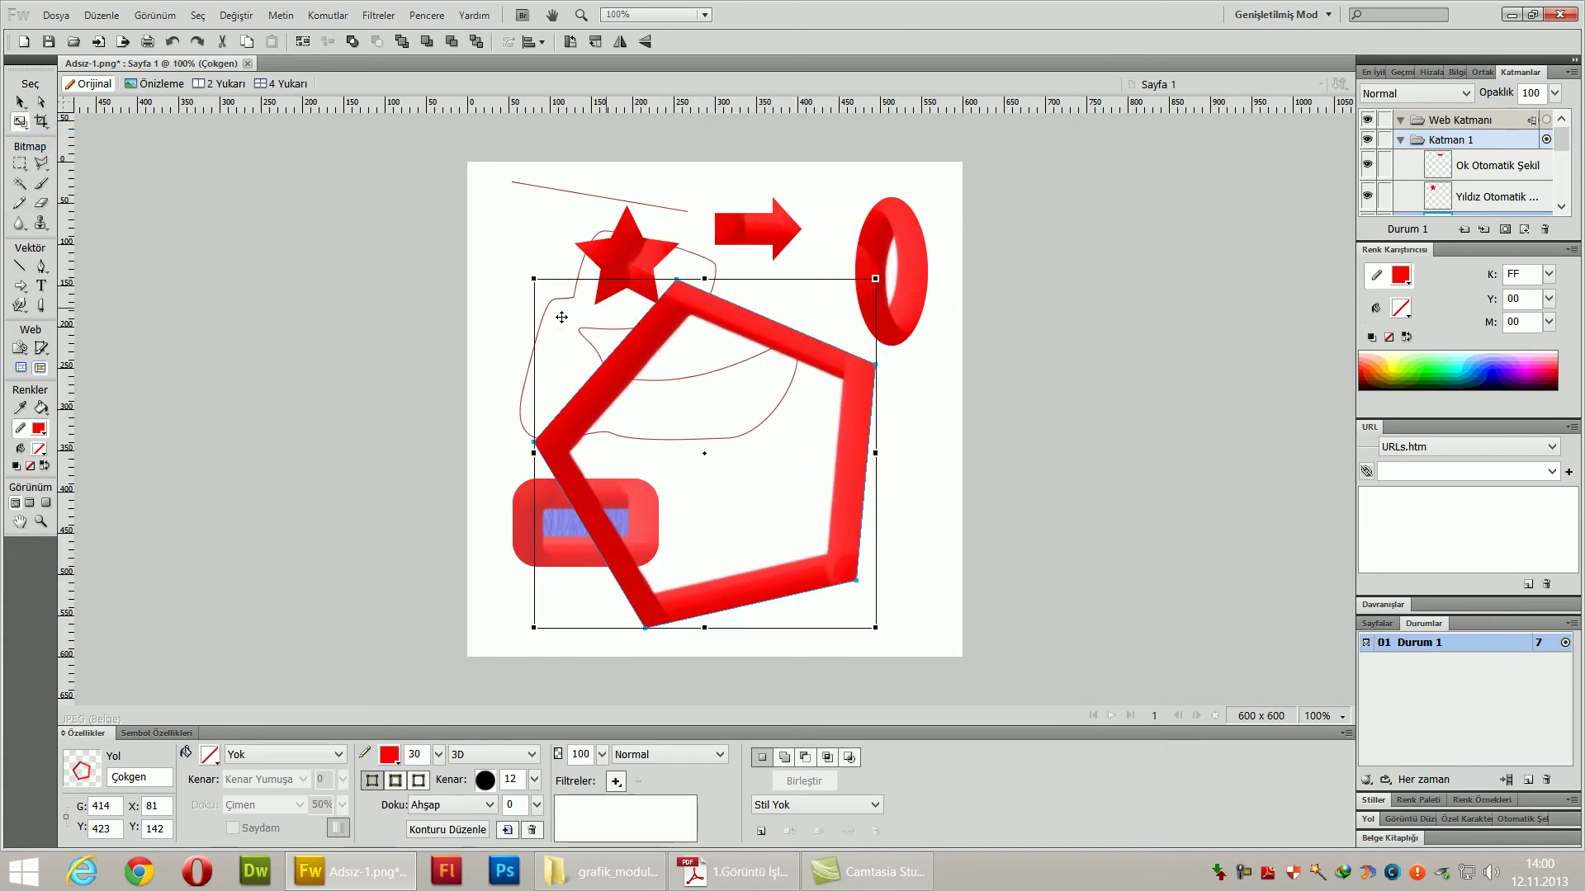
{"action": "left_click_drag", "start_coordinate": [534, 279], "coordinate": [737, 487]}
{"action": "left_click_drag", "start_coordinate": [900, 468], "coordinate": [922, 536]}
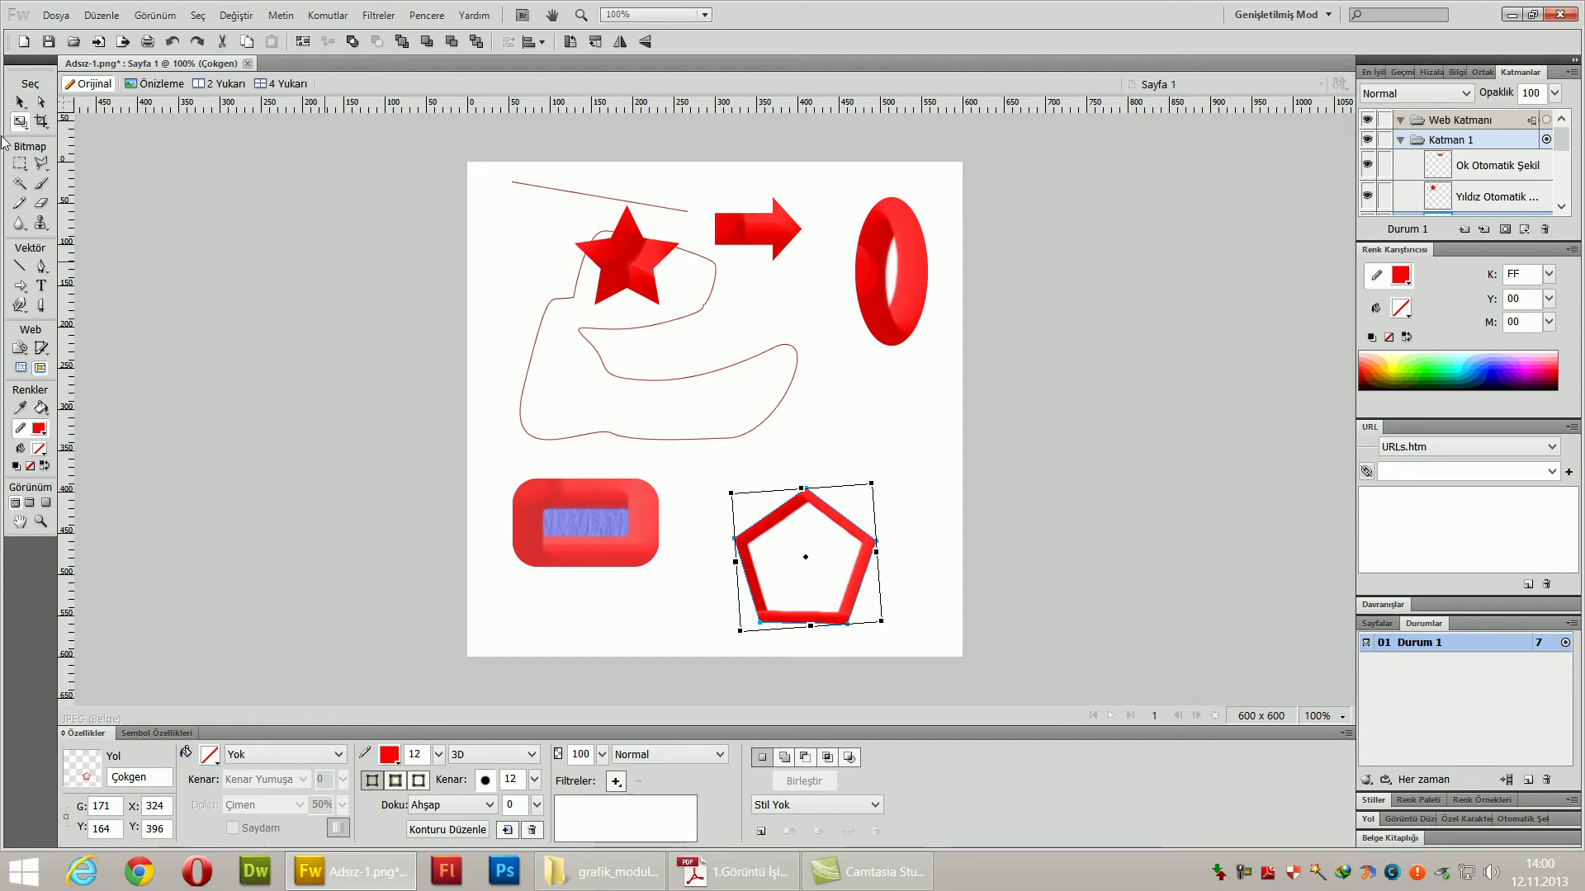
- Switch to the PDF in Adobe Reader and read section 3.6 on creating copies (Kopya Oluşturma)
{"action": "left_click", "coordinate": [727, 870]}
{"action": "scroll", "coordinate": [730, 690], "scroll_direction": "down", "scroll_amount": 5}
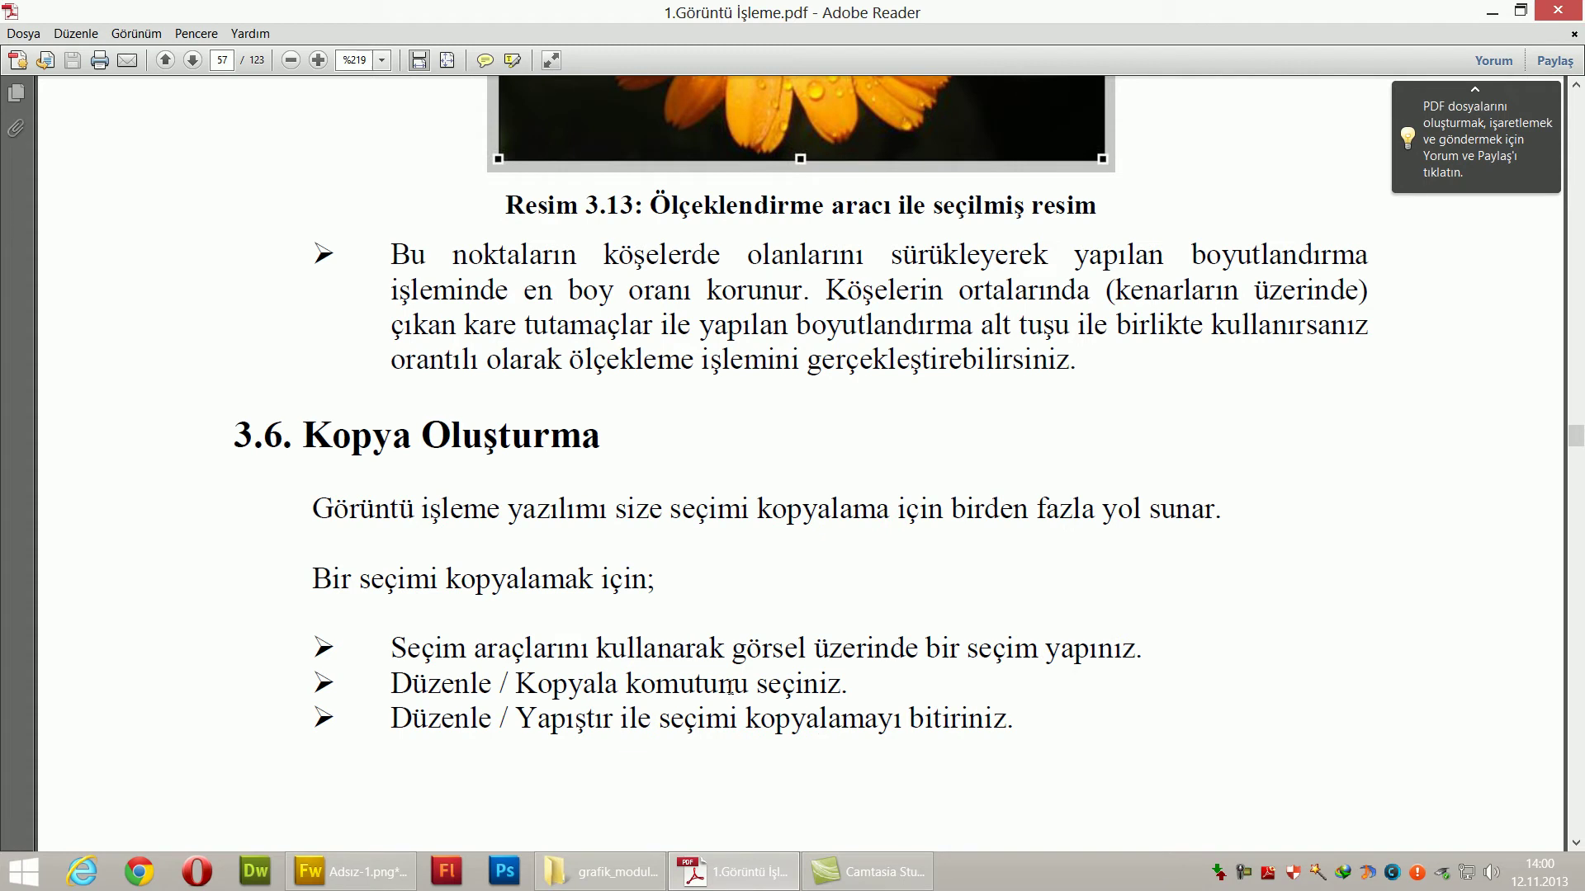
{"action": "scroll", "coordinate": [730, 690], "scroll_direction": "up", "scroll_amount": 3}
{"action": "scroll", "coordinate": [730, 690], "scroll_direction": "down", "scroll_amount": 6}
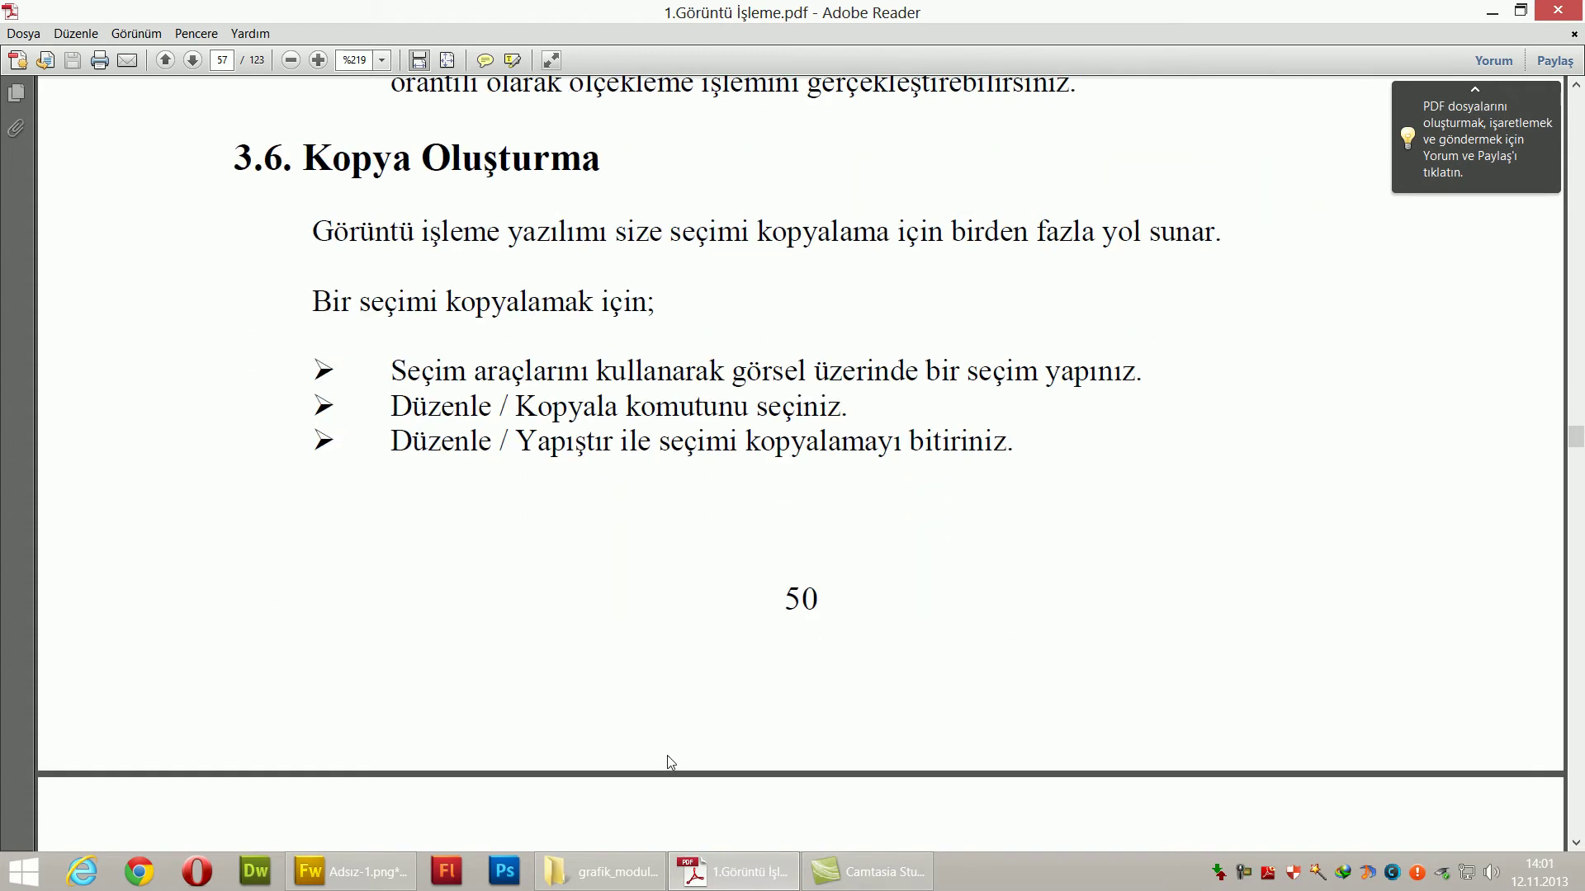
- Switch back to Fireworks and place a copy of the ellipse directly below the original at about X 470, Y 230
{"action": "key", "text": "alt+Tab"}
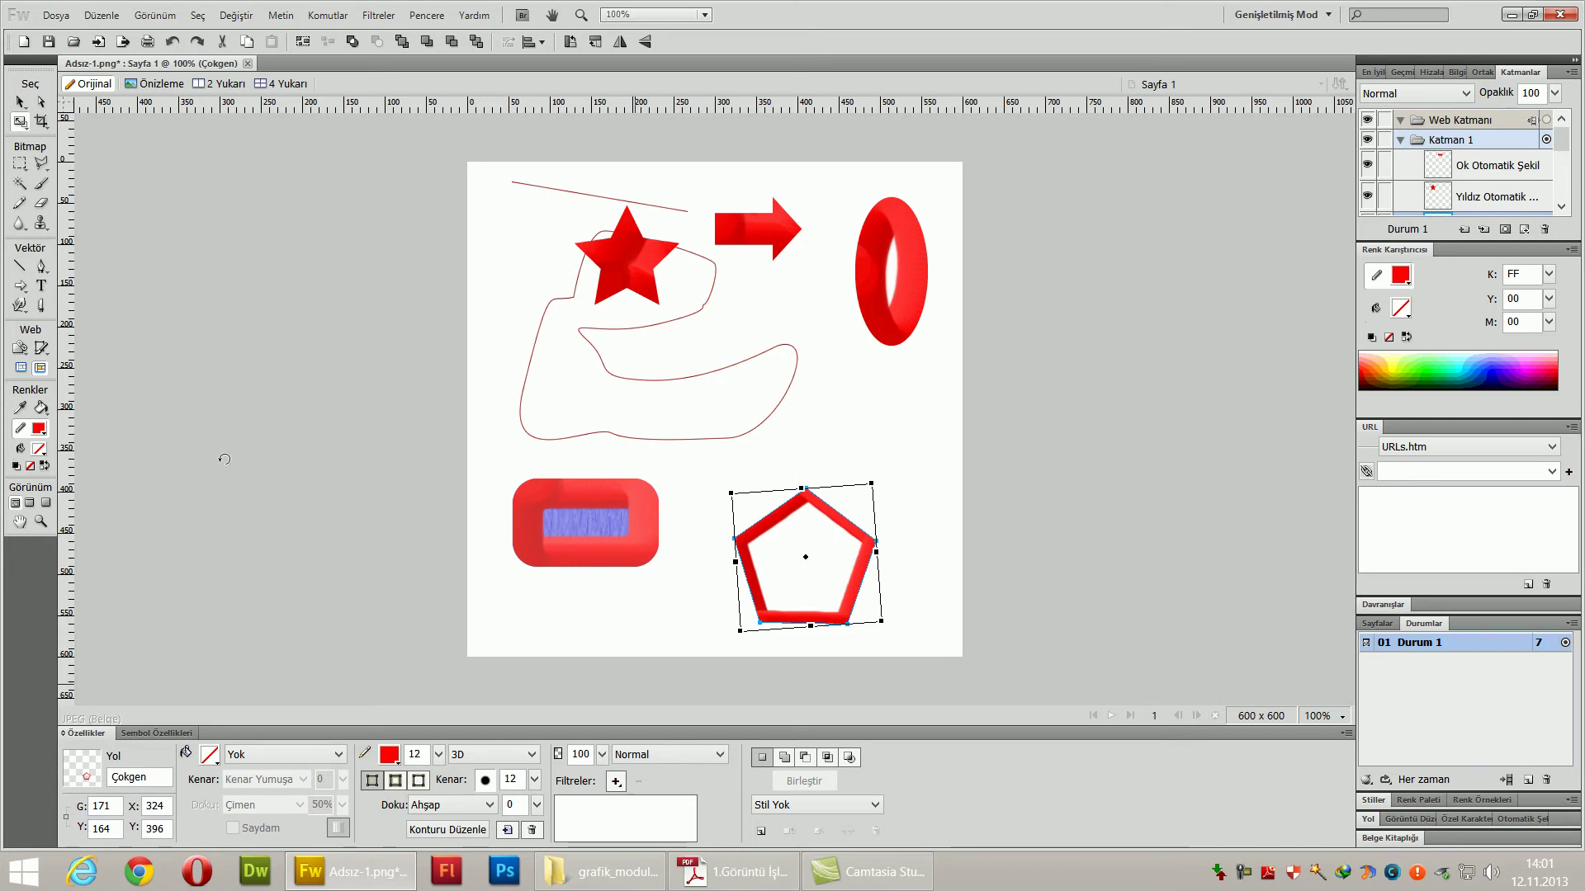
{"action": "left_click", "coordinate": [20, 102]}
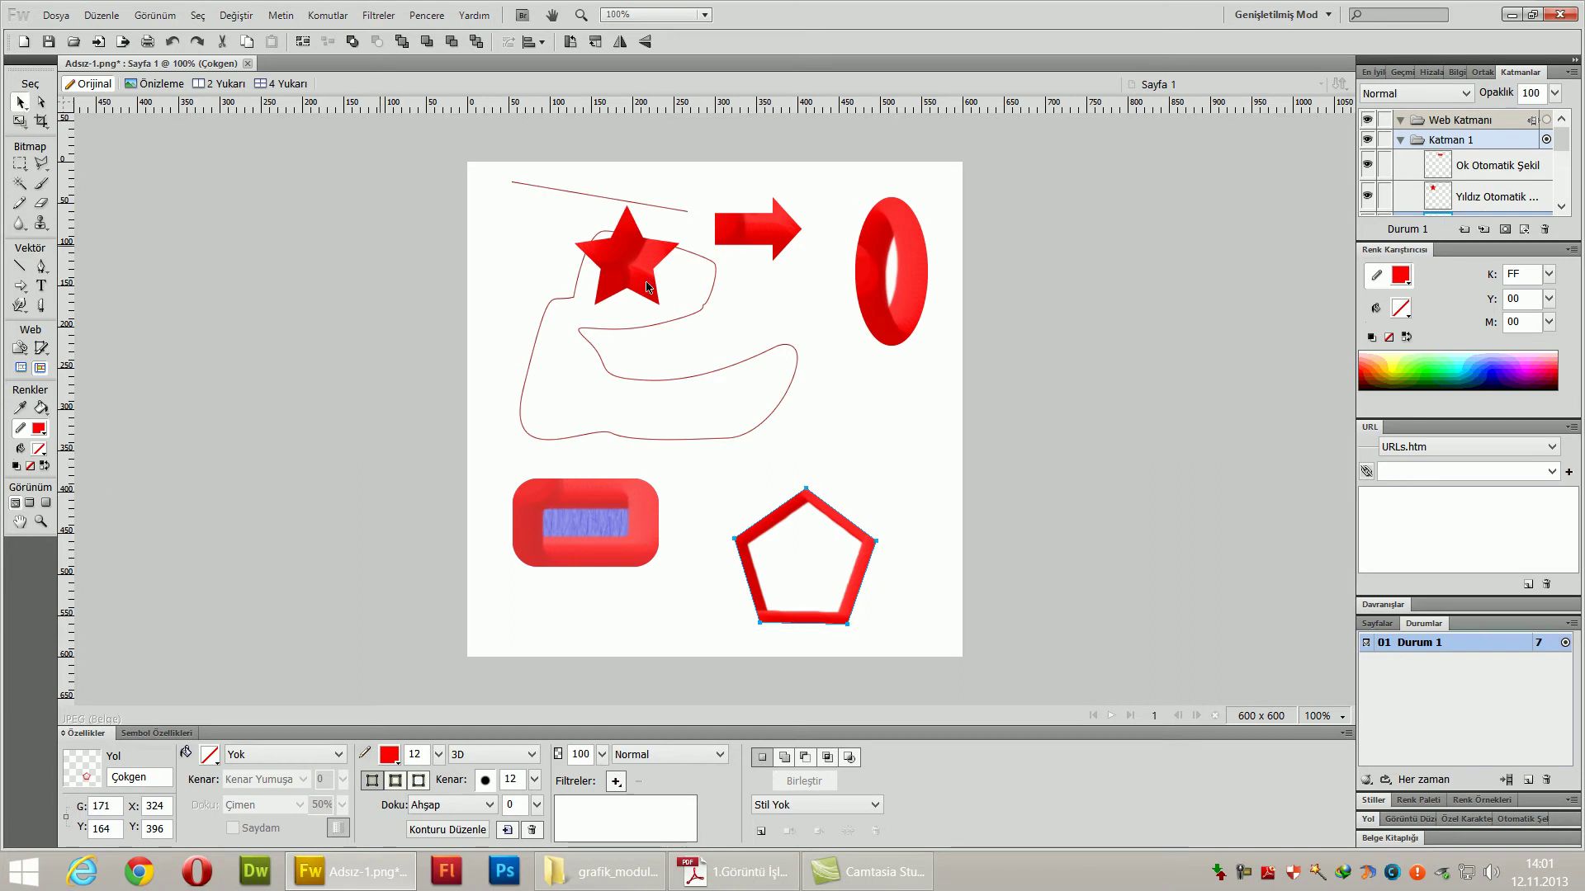
{"action": "left_click_drag", "start_coordinate": [906, 334], "coordinate": [905, 489]}
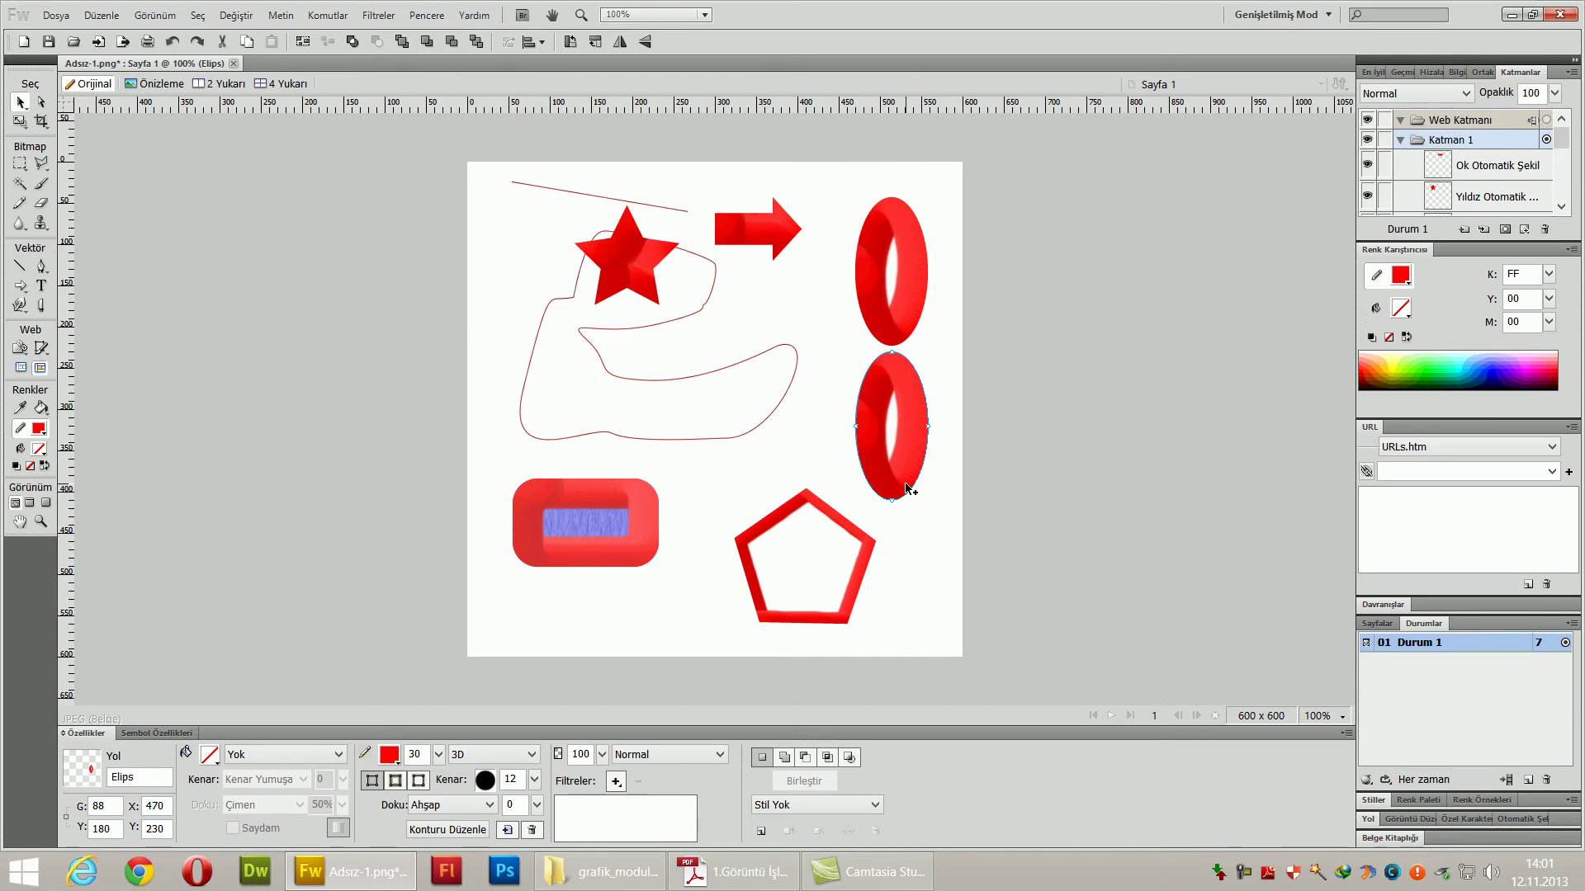
- Clone the lower ellipse and move the clone beside the pentagon at about X 501, Y 410
{"action": "left_click", "coordinate": [102, 16]}
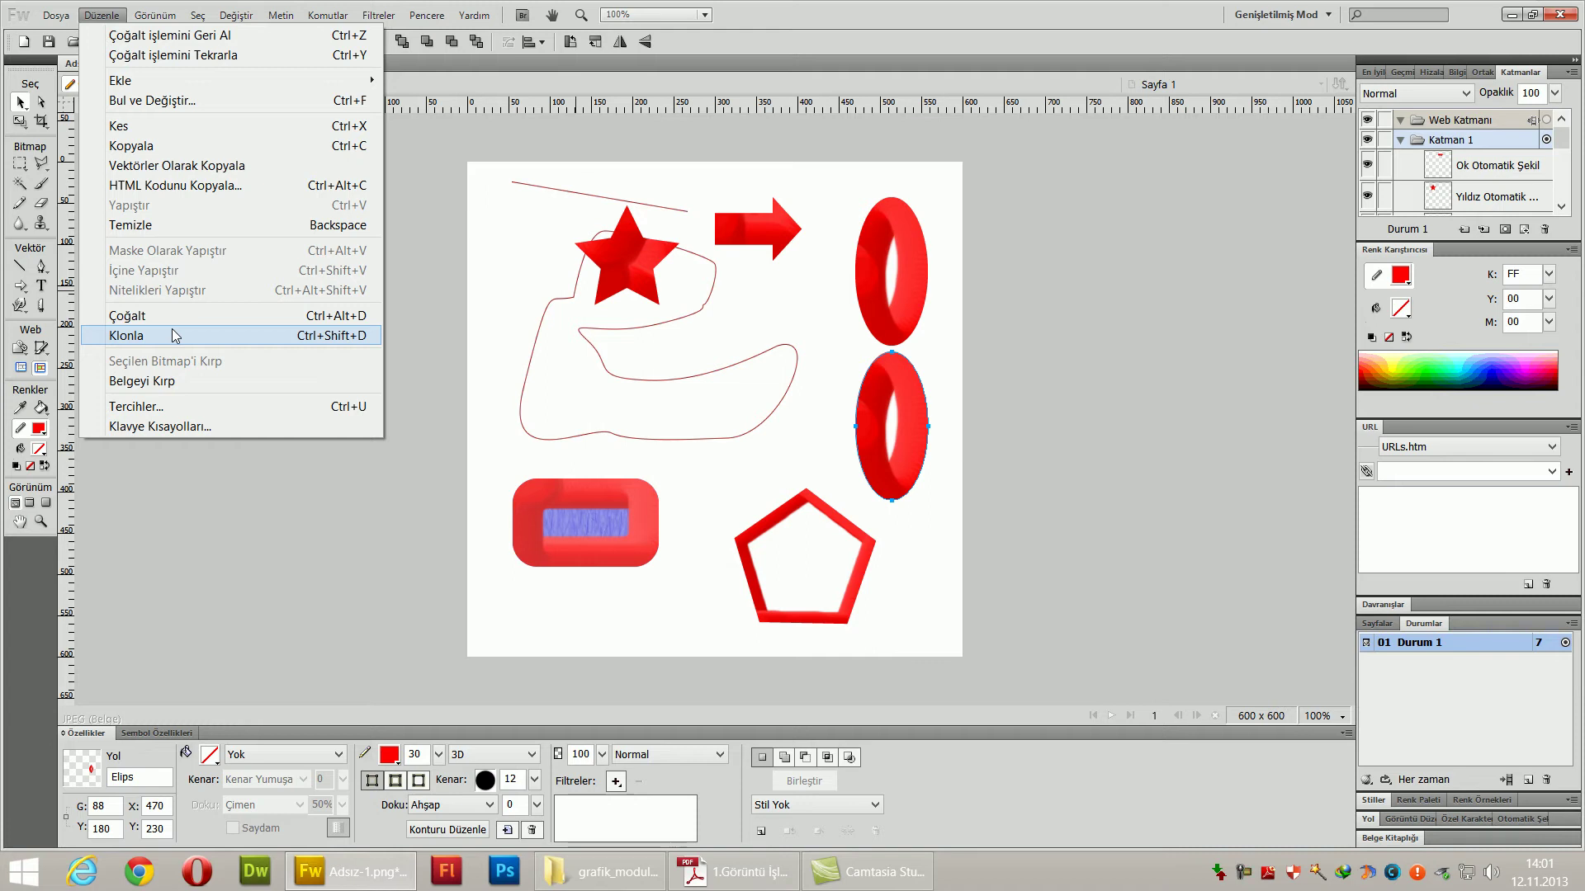
{"action": "left_click", "coordinate": [173, 335]}
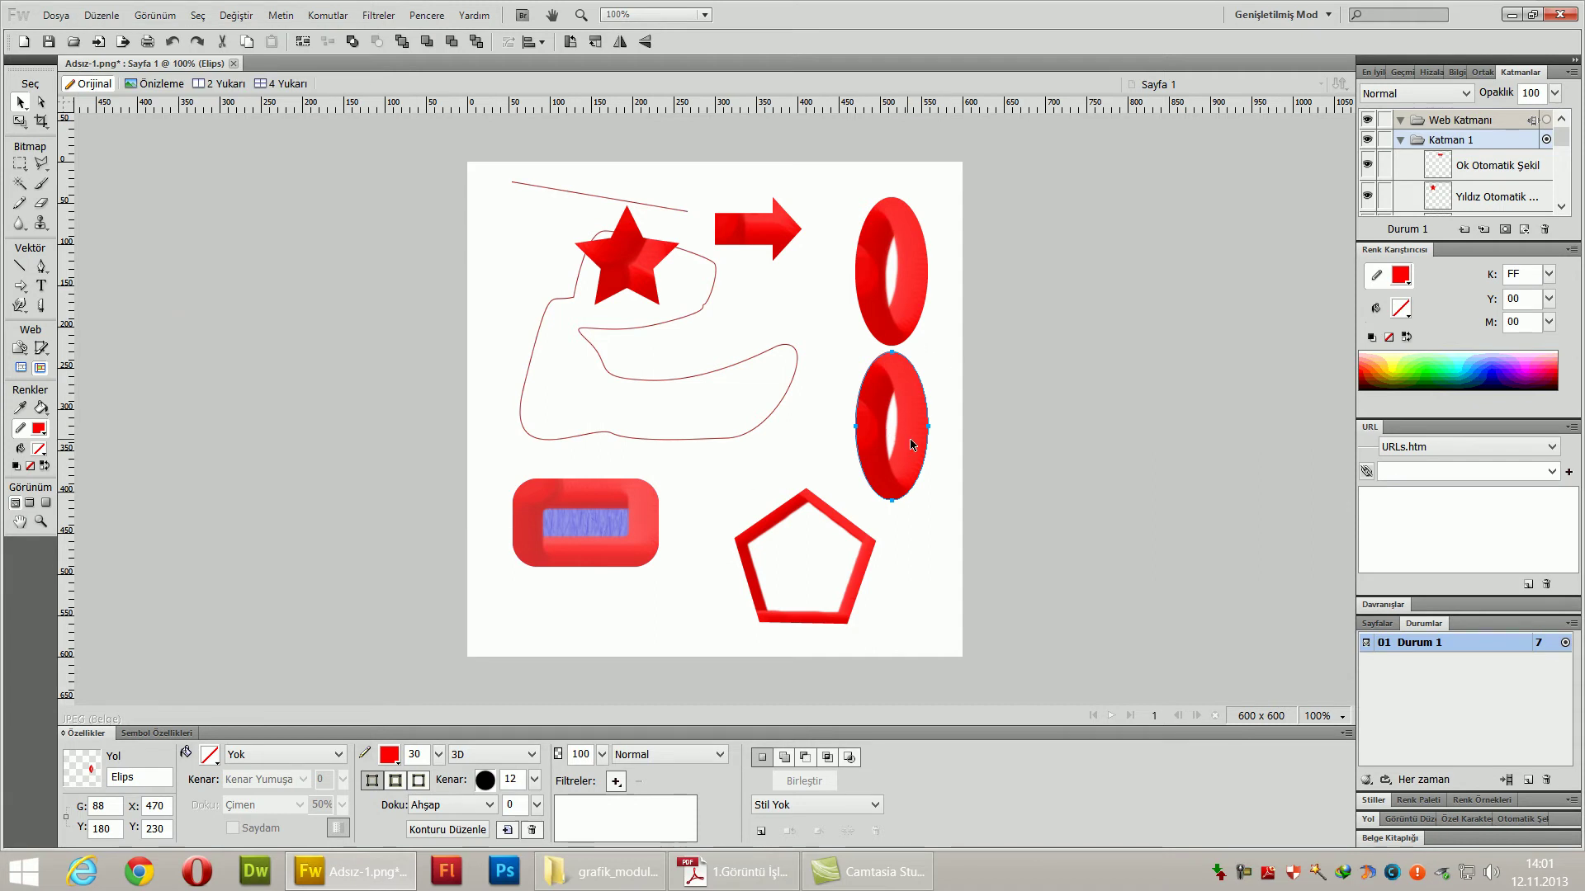
{"action": "left_click_drag", "start_coordinate": [911, 445], "coordinate": [937, 594]}
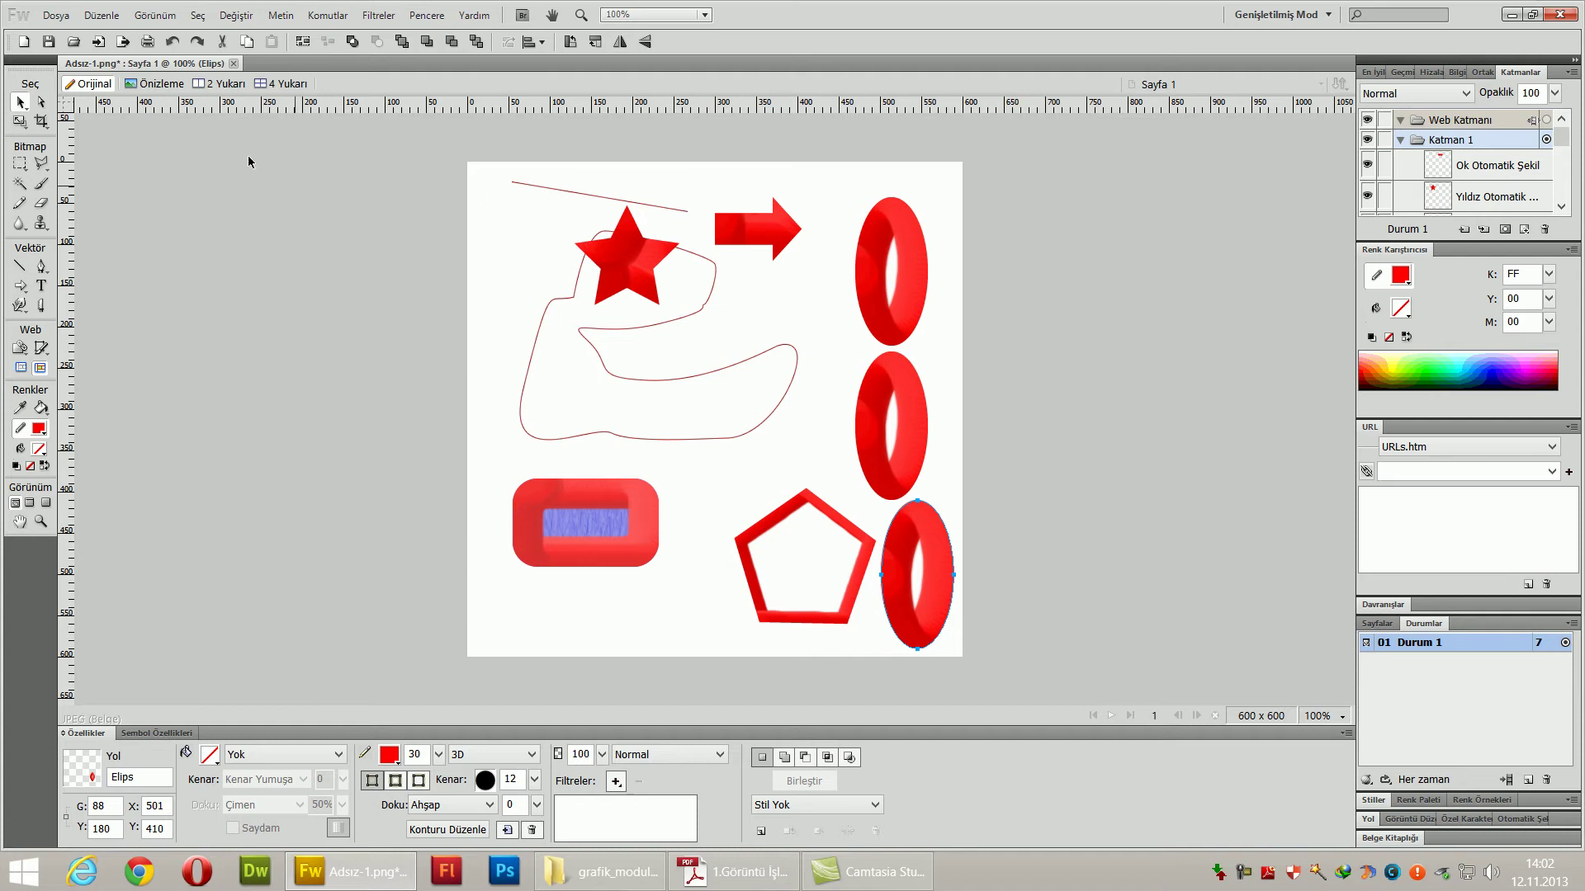
- Duplicate the bottom ellipse and move the duplicate partly over the canvas's right edge at about X 545, Y 317
{"action": "left_click", "coordinate": [101, 14]}
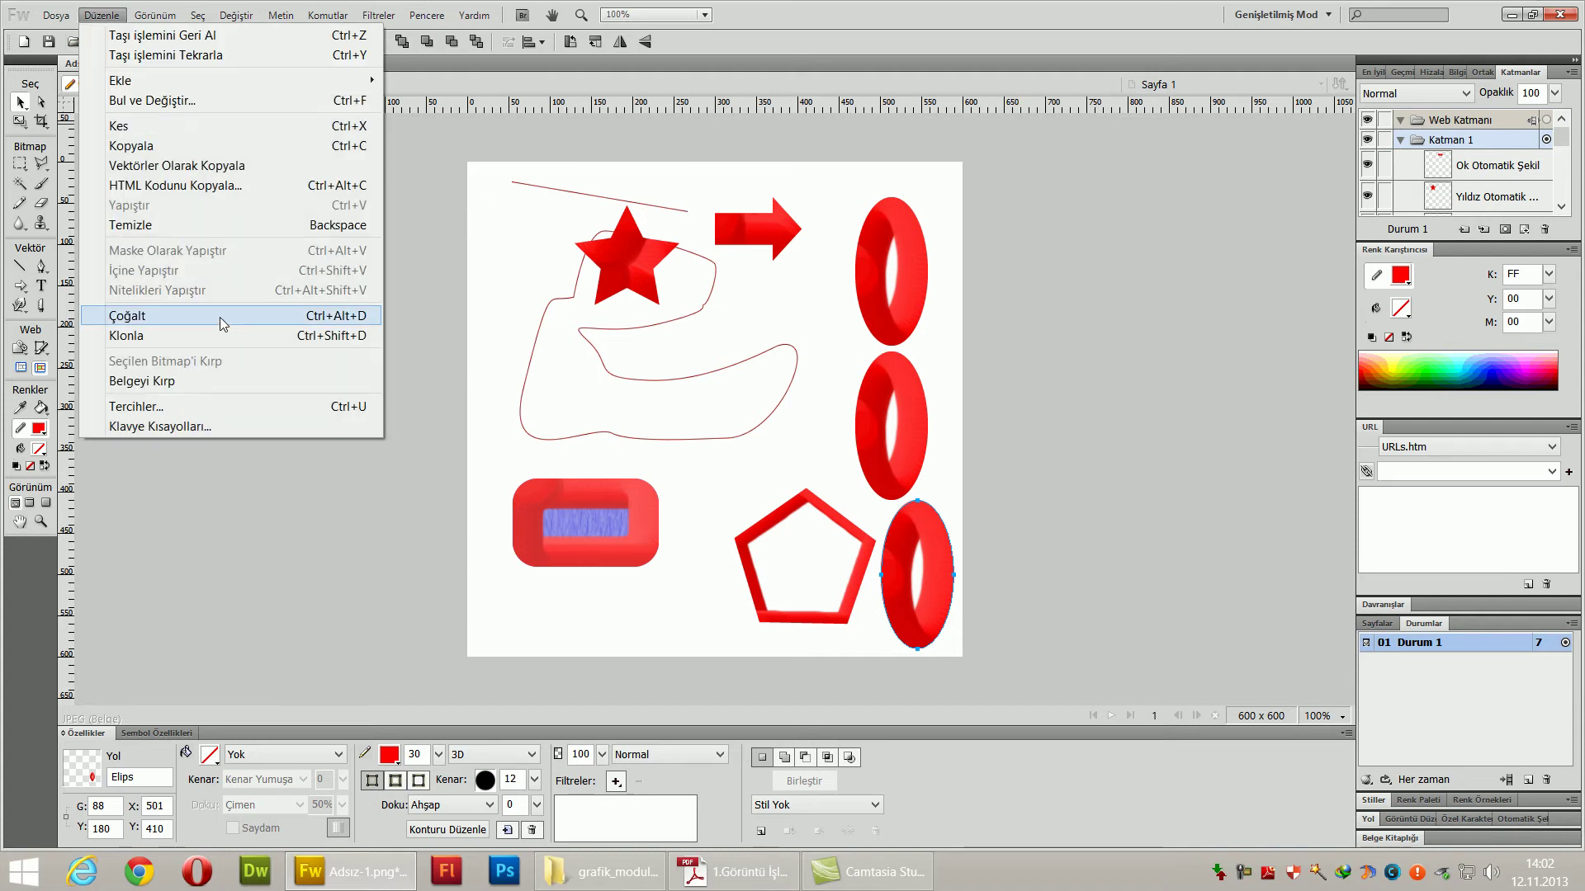
{"action": "left_click", "coordinate": [219, 317]}
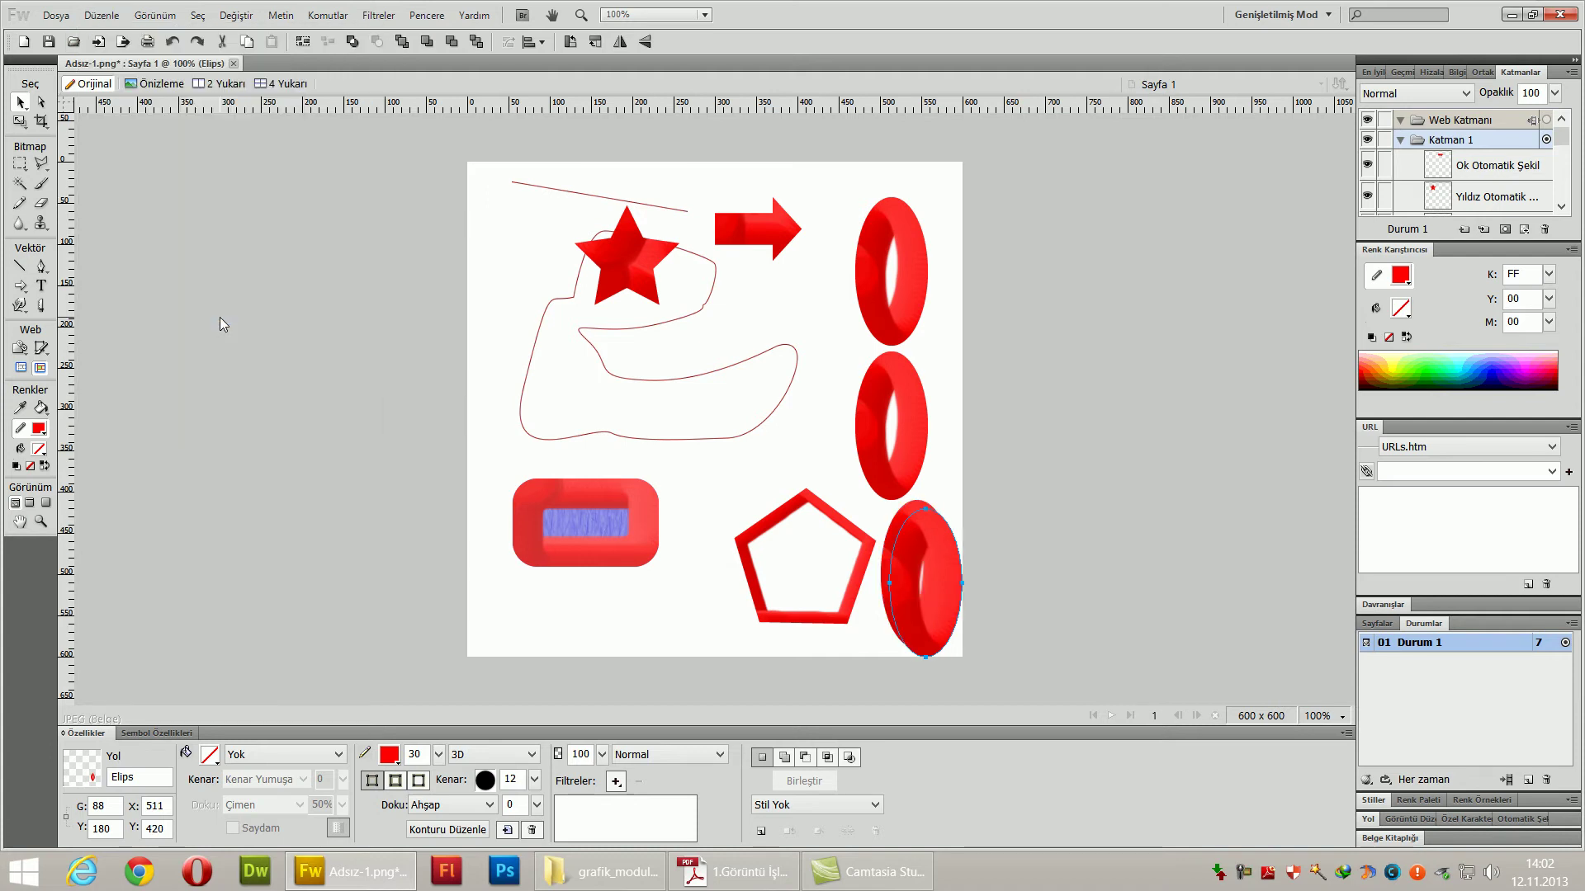
{"action": "left_click_drag", "start_coordinate": [943, 563], "coordinate": [974, 486]}
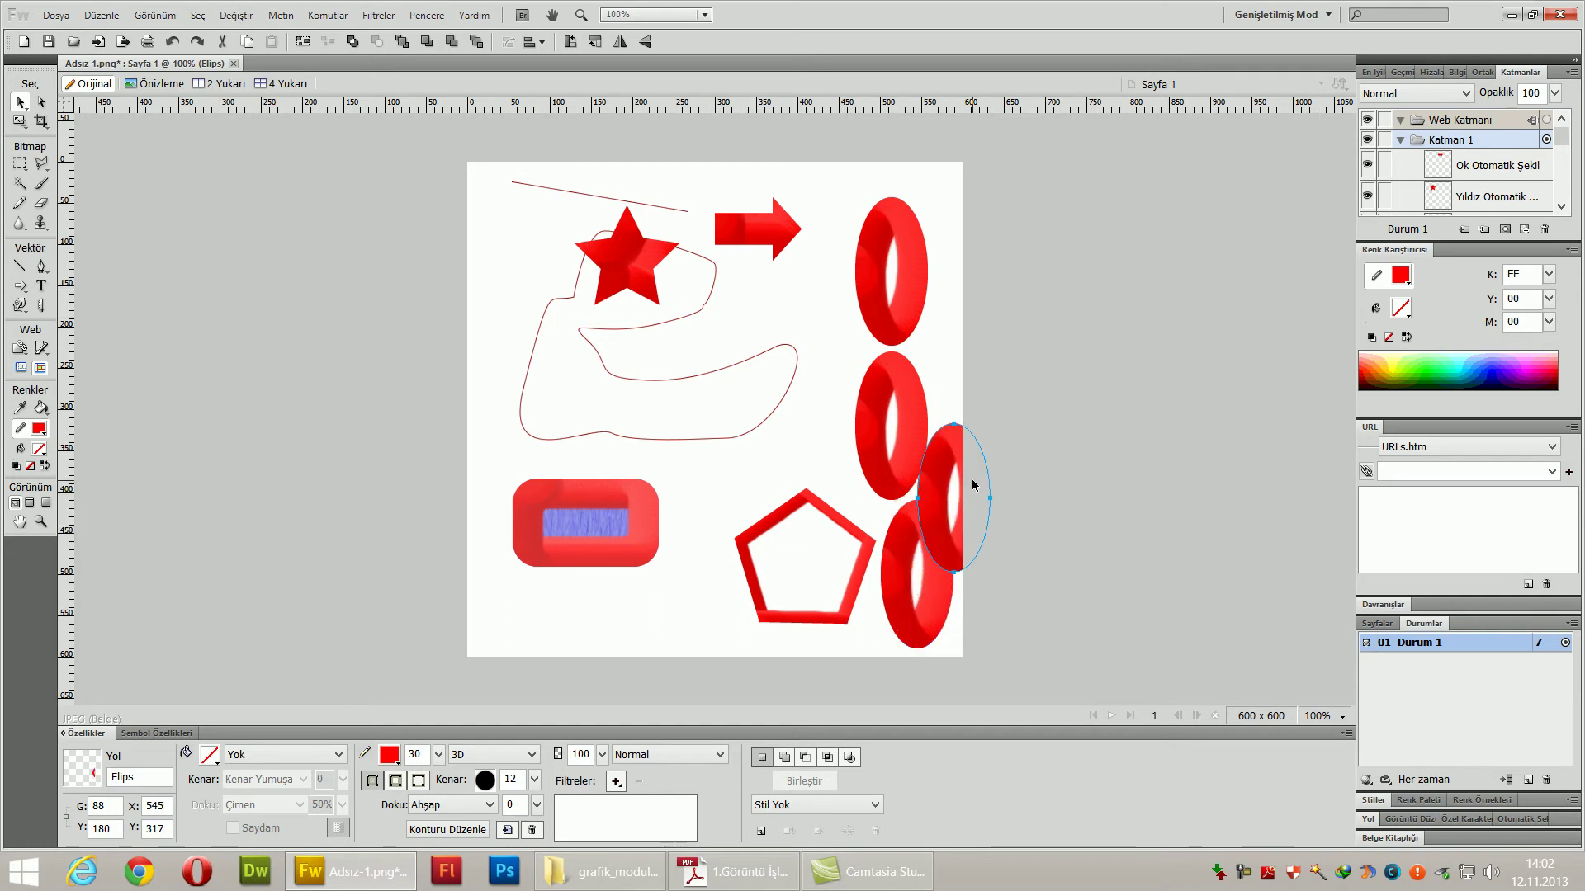
- Switch to the PDF in Adobe Reader and read section 3.7 on rotating objects (Nesne Döndürme)
{"action": "key", "text": "alt+Tab"}
{"action": "scroll", "coordinate": [552, 289], "scroll_direction": "down", "scroll_amount": 10}
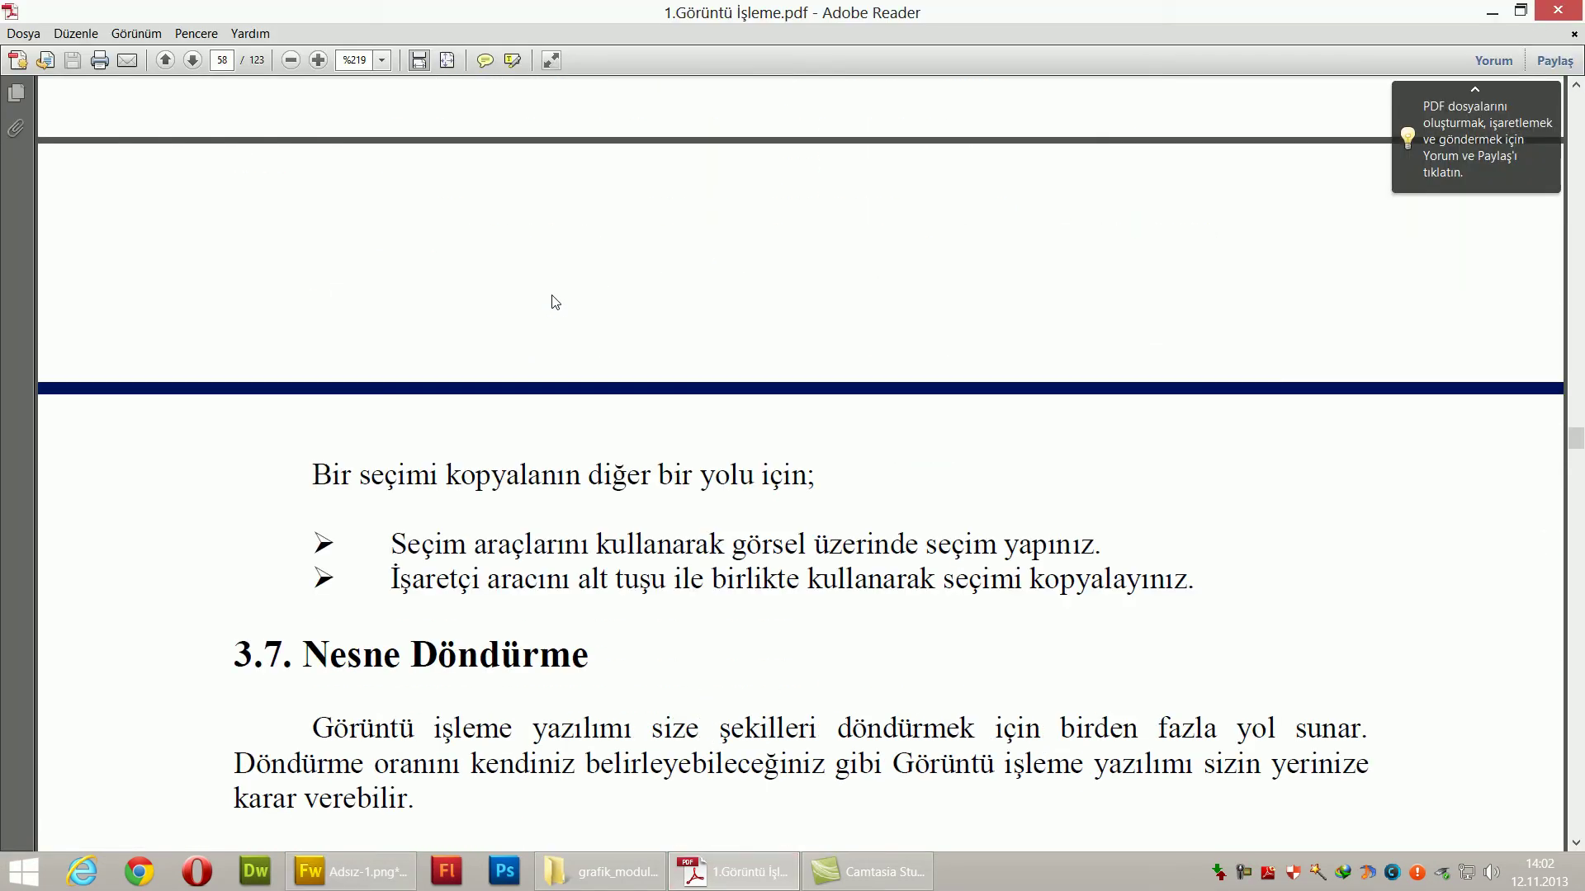
{"action": "scroll", "coordinate": [547, 286], "scroll_direction": "down", "scroll_amount": 5}
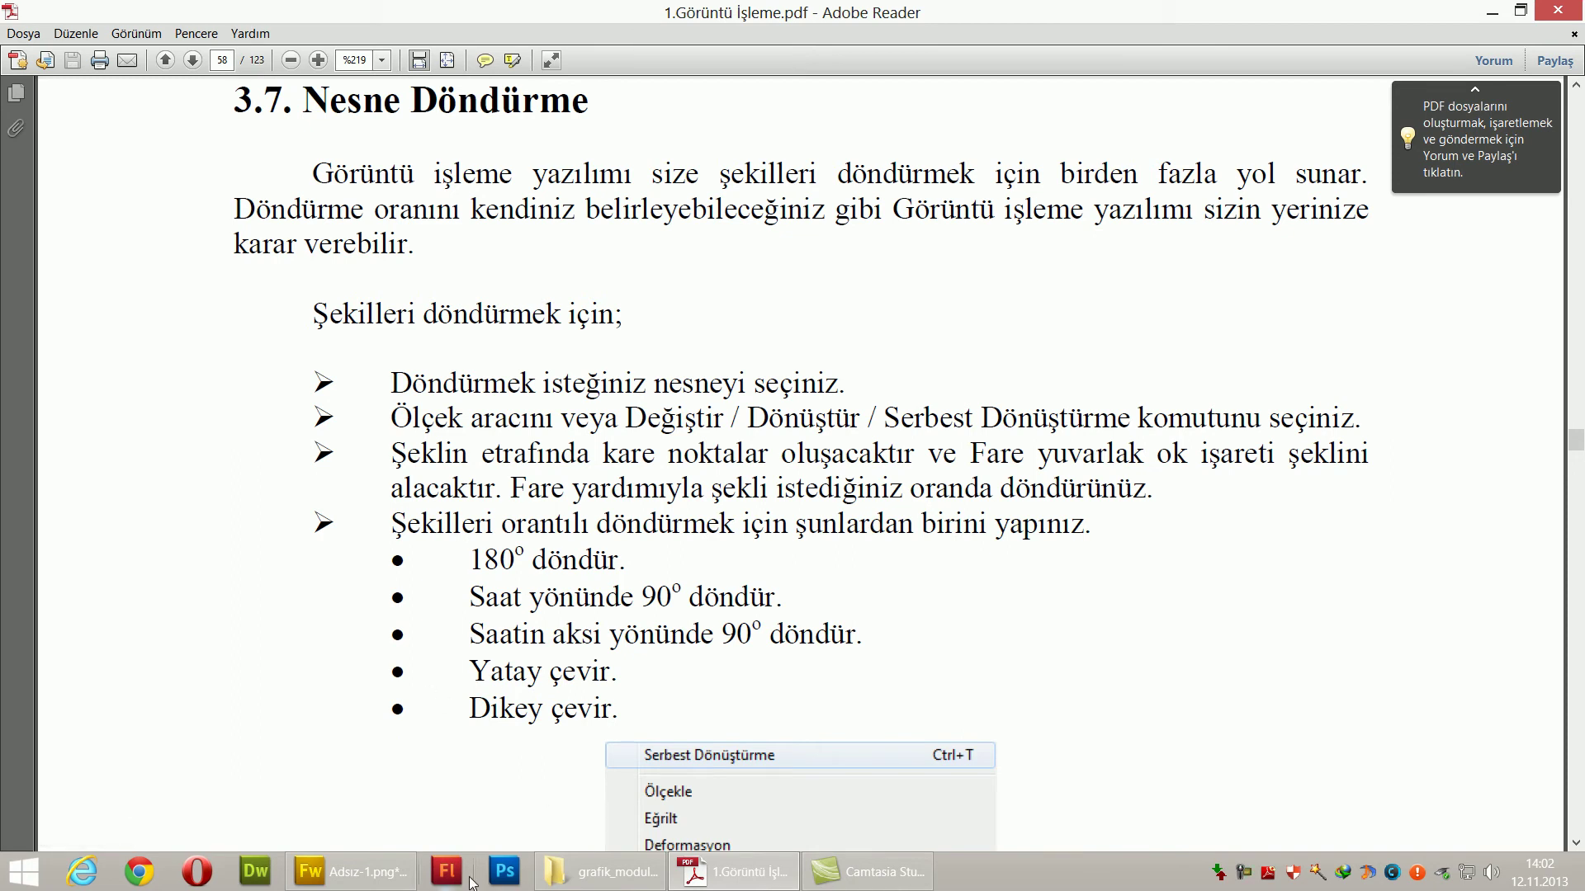
- Switch back to Fireworks and open the portrait photo 2.5
{"action": "left_click", "coordinate": [378, 877]}
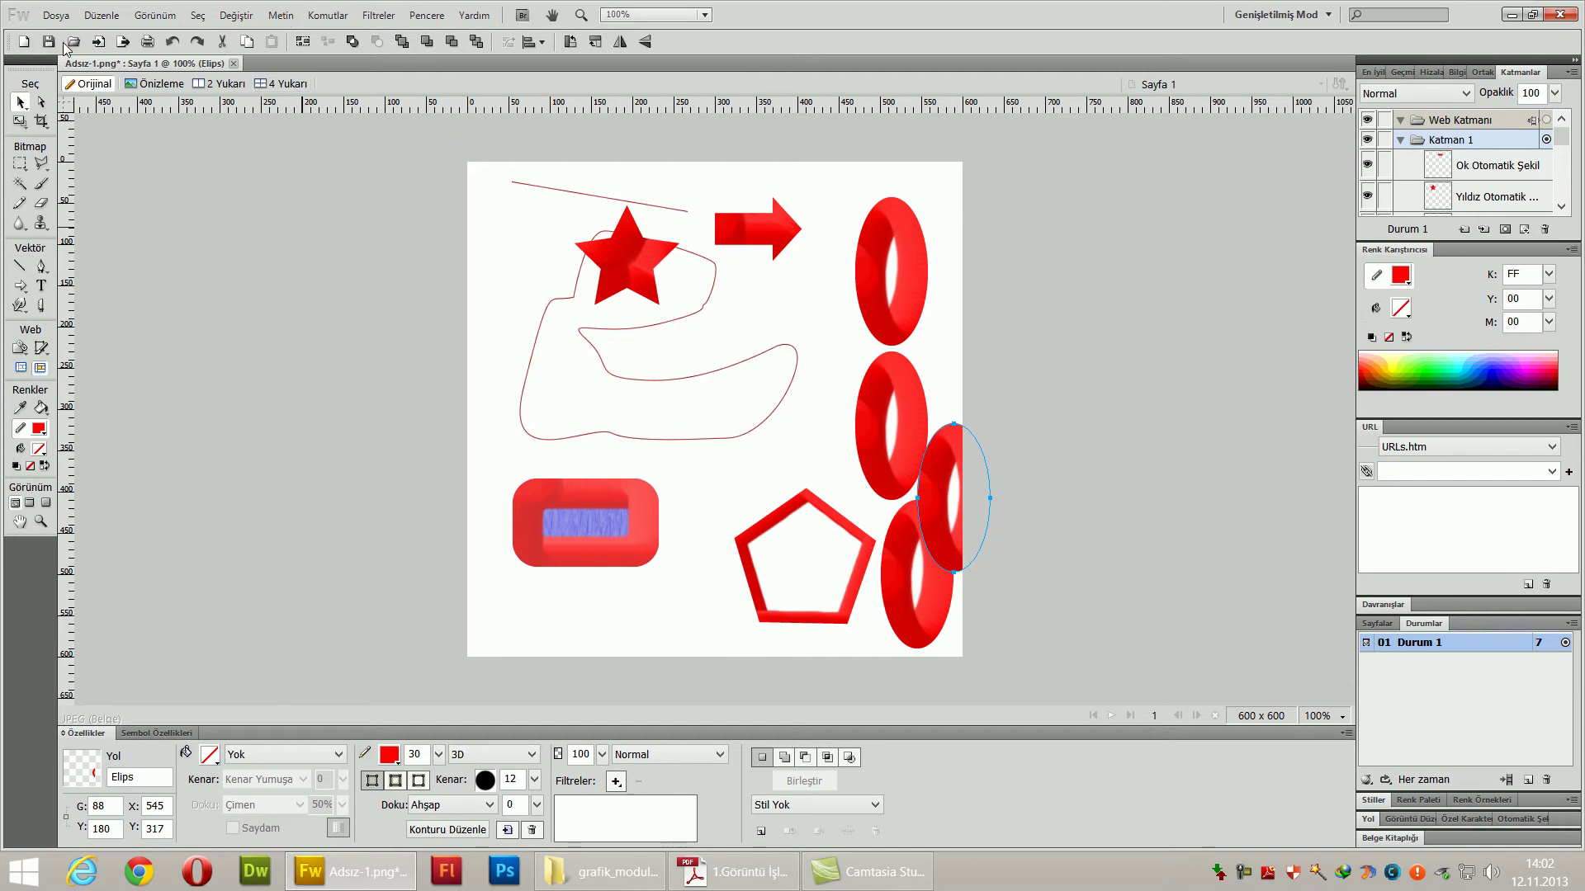
{"action": "left_click", "coordinate": [56, 14]}
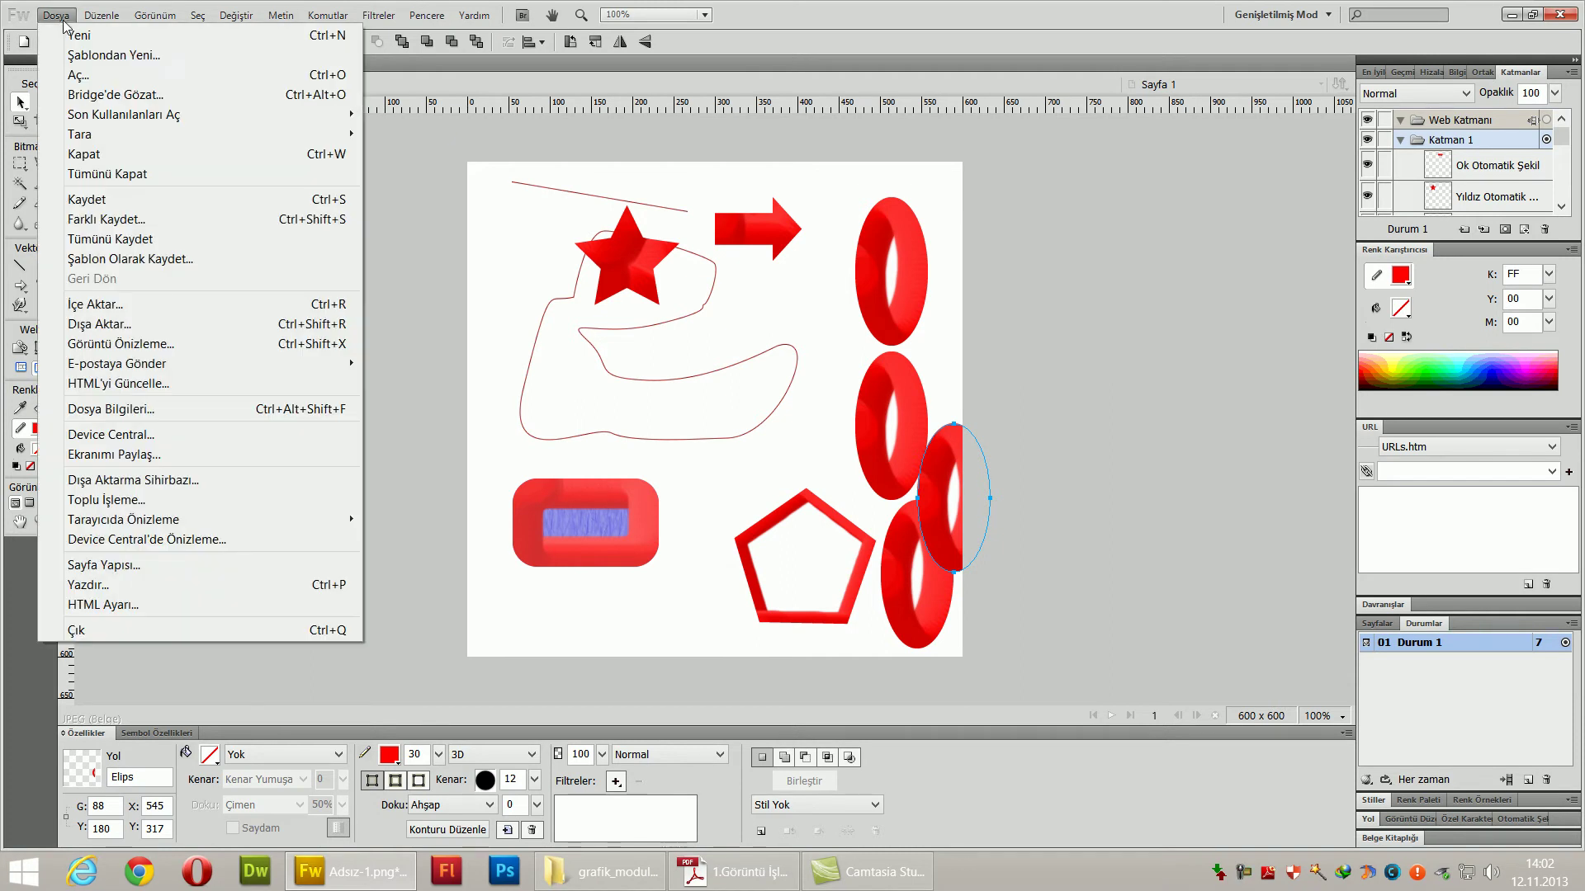
{"action": "left_click", "coordinate": [93, 76]}
{"action": "double_click", "coordinate": [399, 318]}
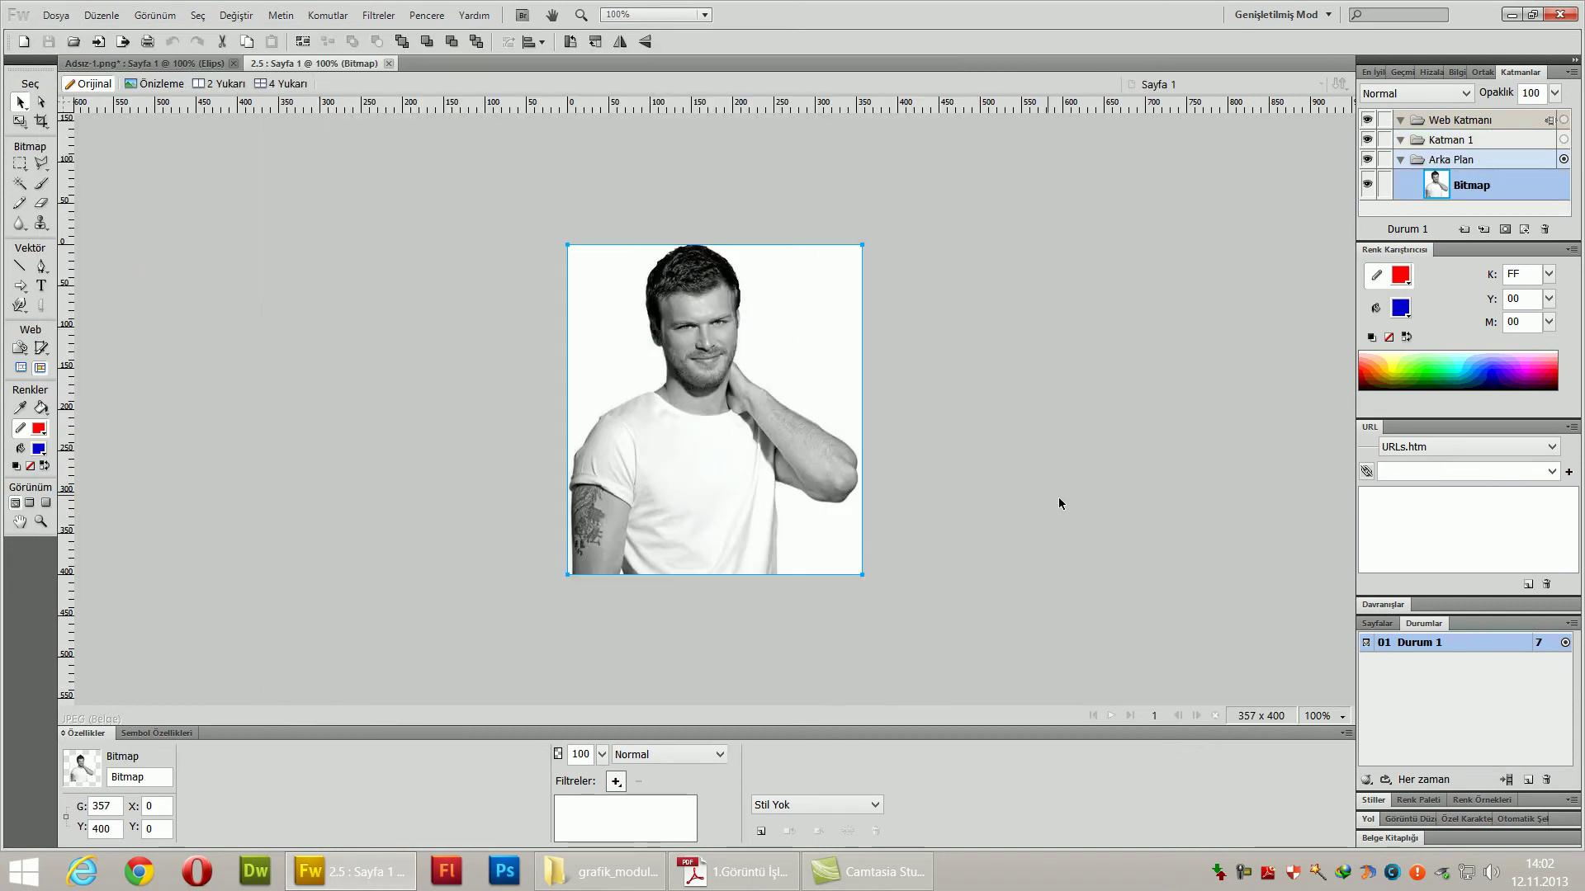
- Try flipping the photo horizontally (Yatay Çevir) and undo the flip
{"action": "right_click", "coordinate": [692, 370]}
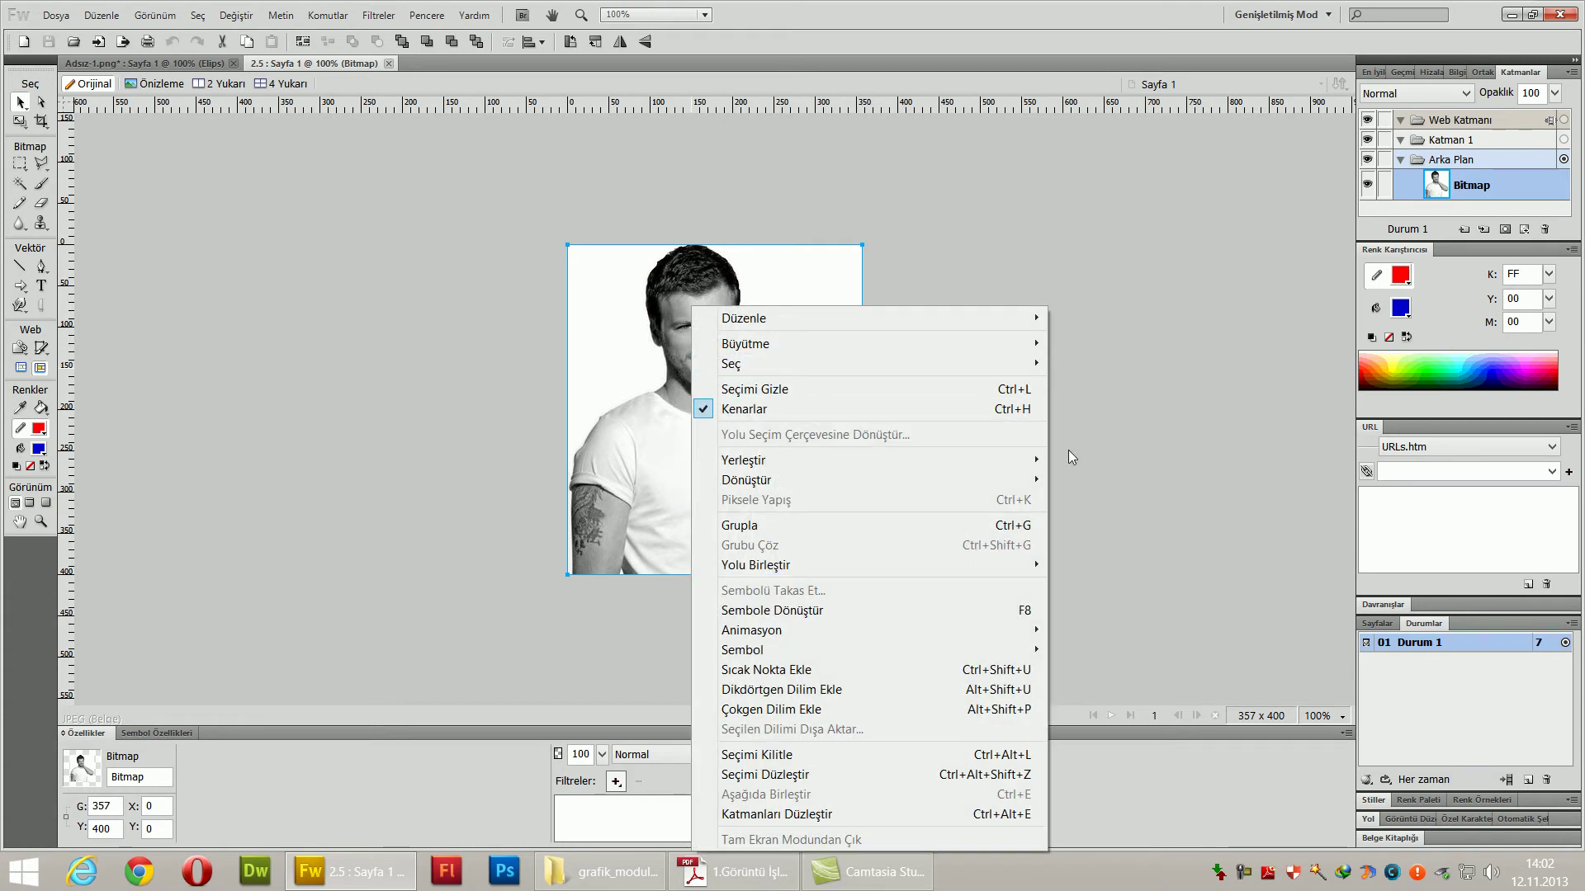
{"action": "mouse_move", "coordinate": [1037, 487]}
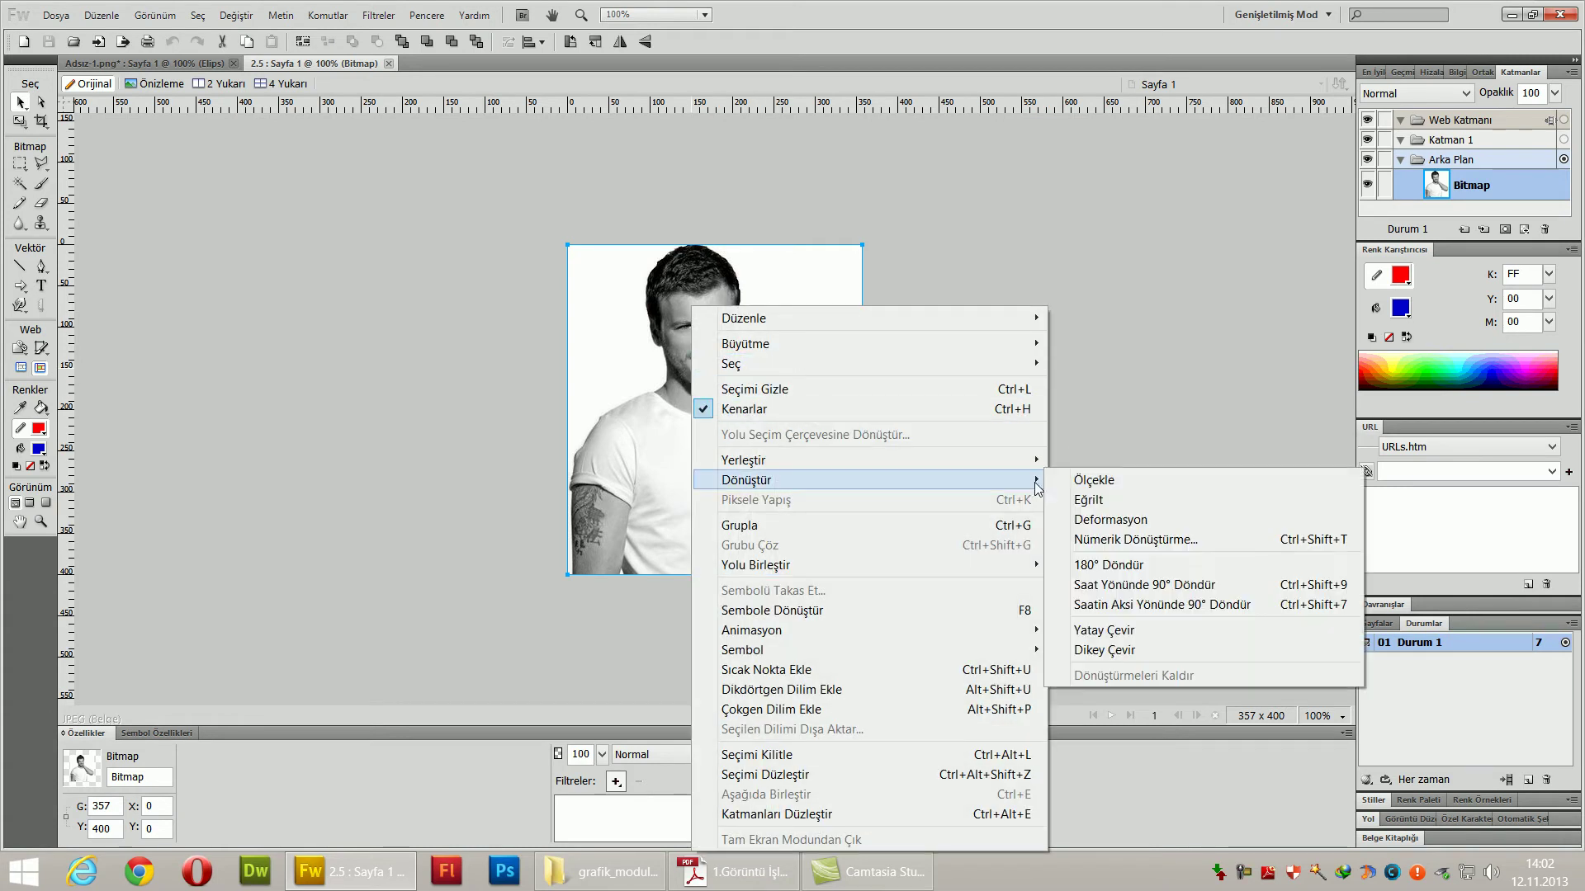
{"action": "left_click", "coordinate": [1134, 632]}
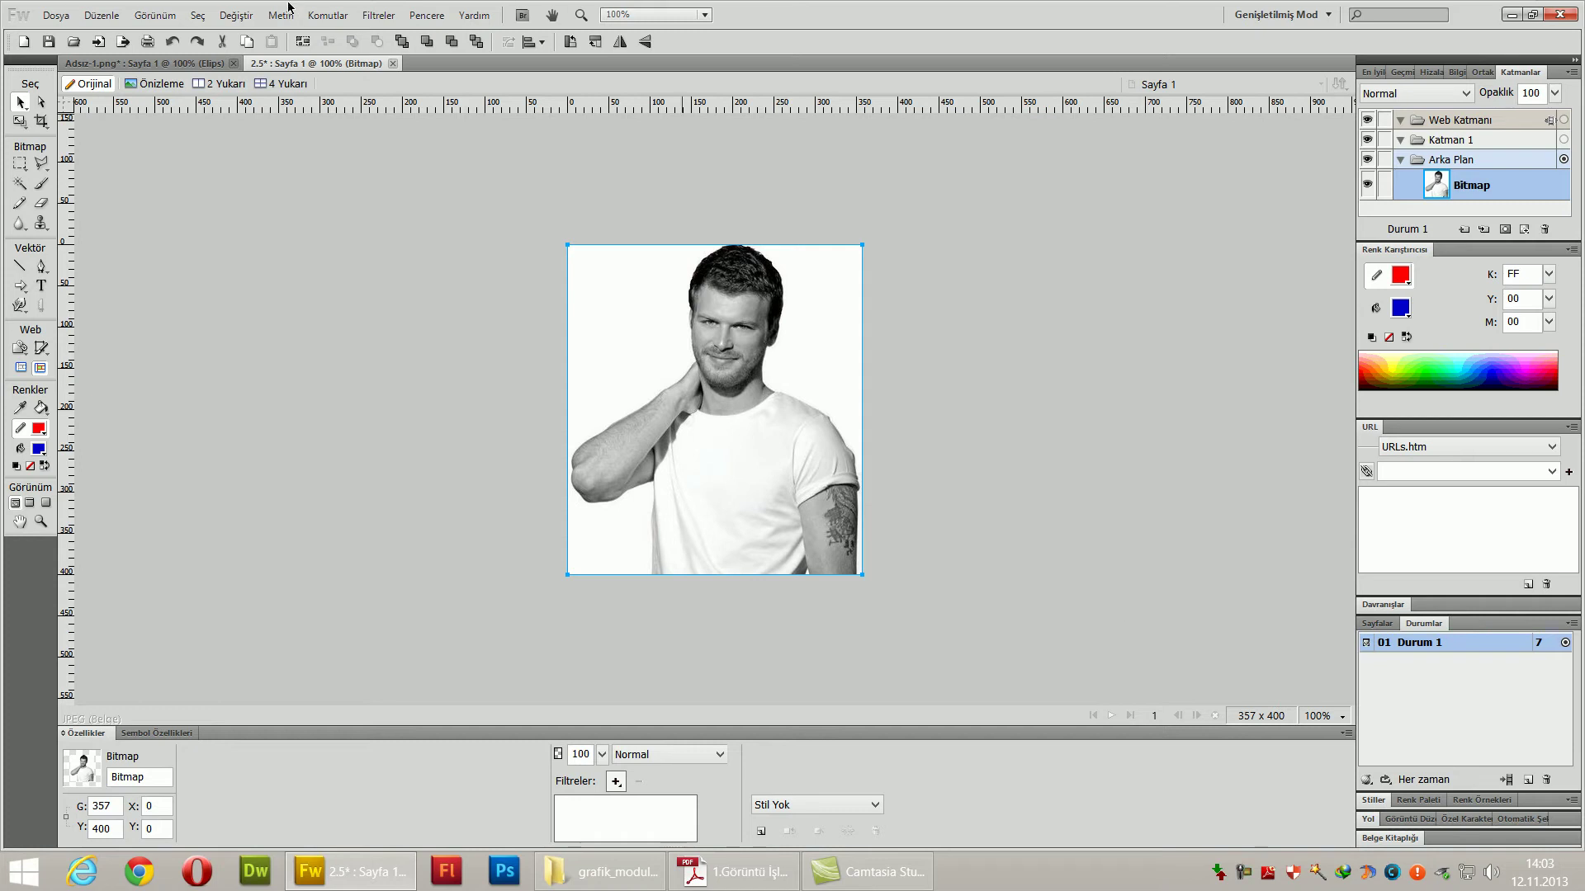
{"action": "key", "text": "ctrl+z"}
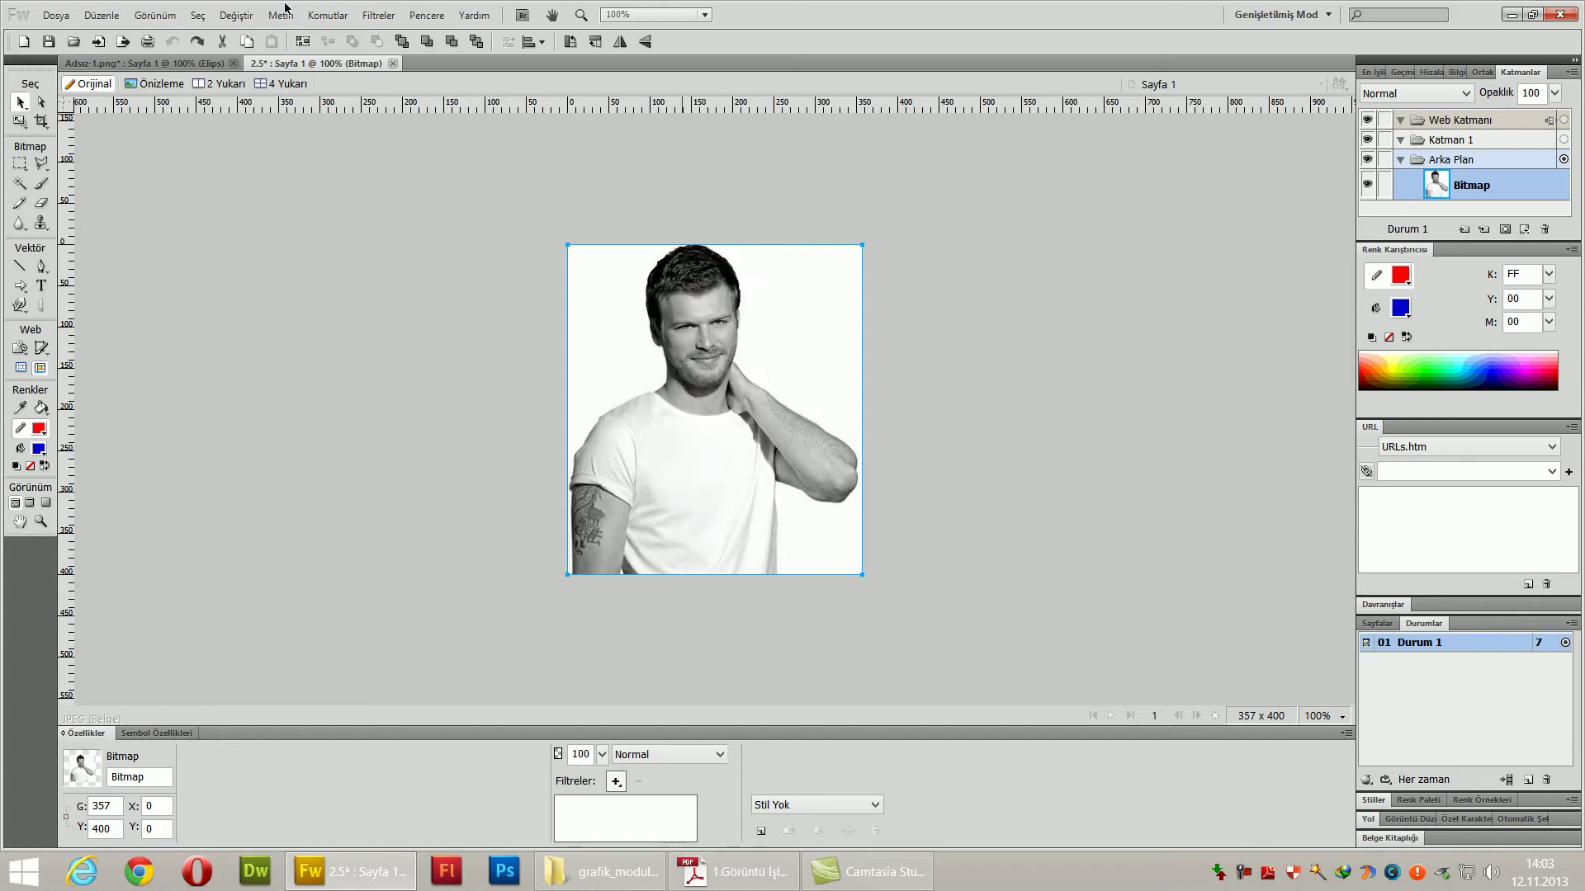
- Try flipping the photo vertically (Dikey Çevir) and undo the flip
{"action": "left_click", "coordinate": [246, 21]}
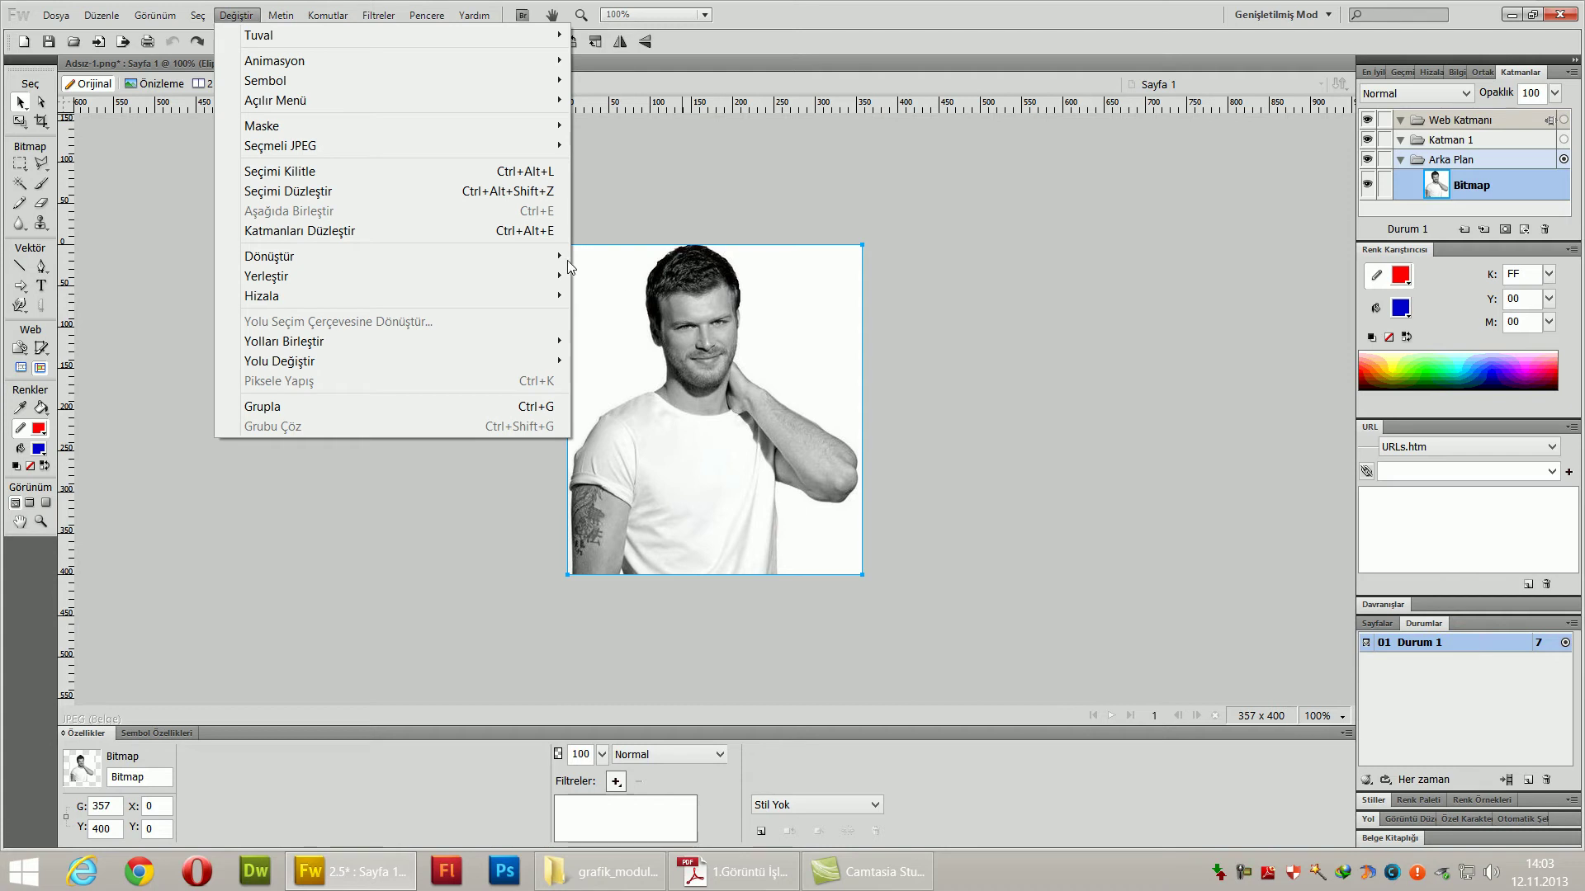
{"action": "mouse_move", "coordinate": [548, 262]}
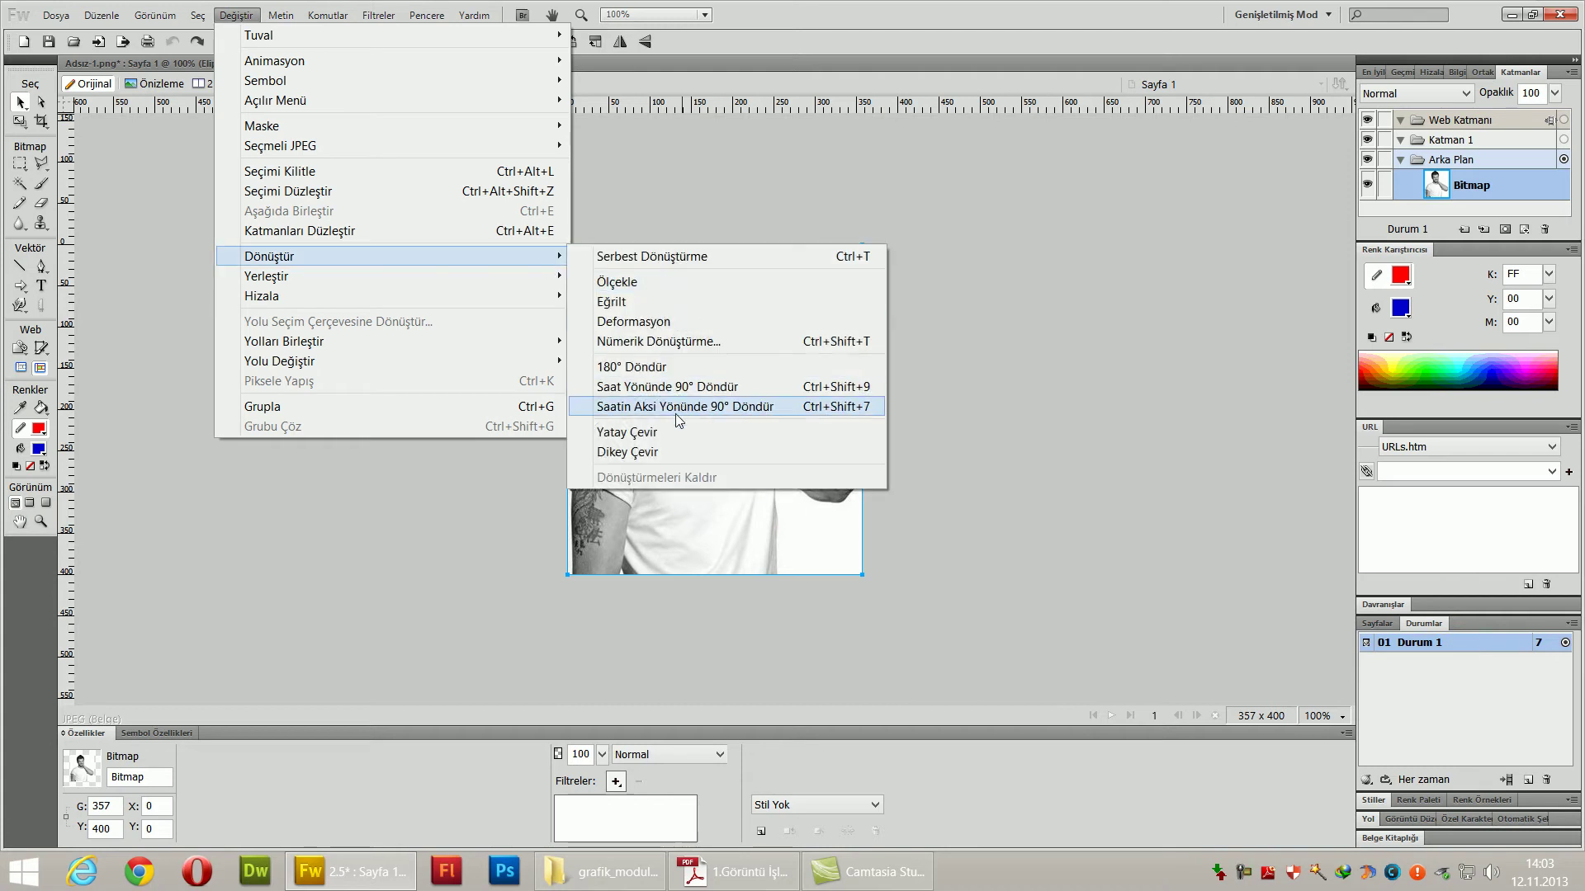
{"action": "left_click", "coordinate": [679, 451]}
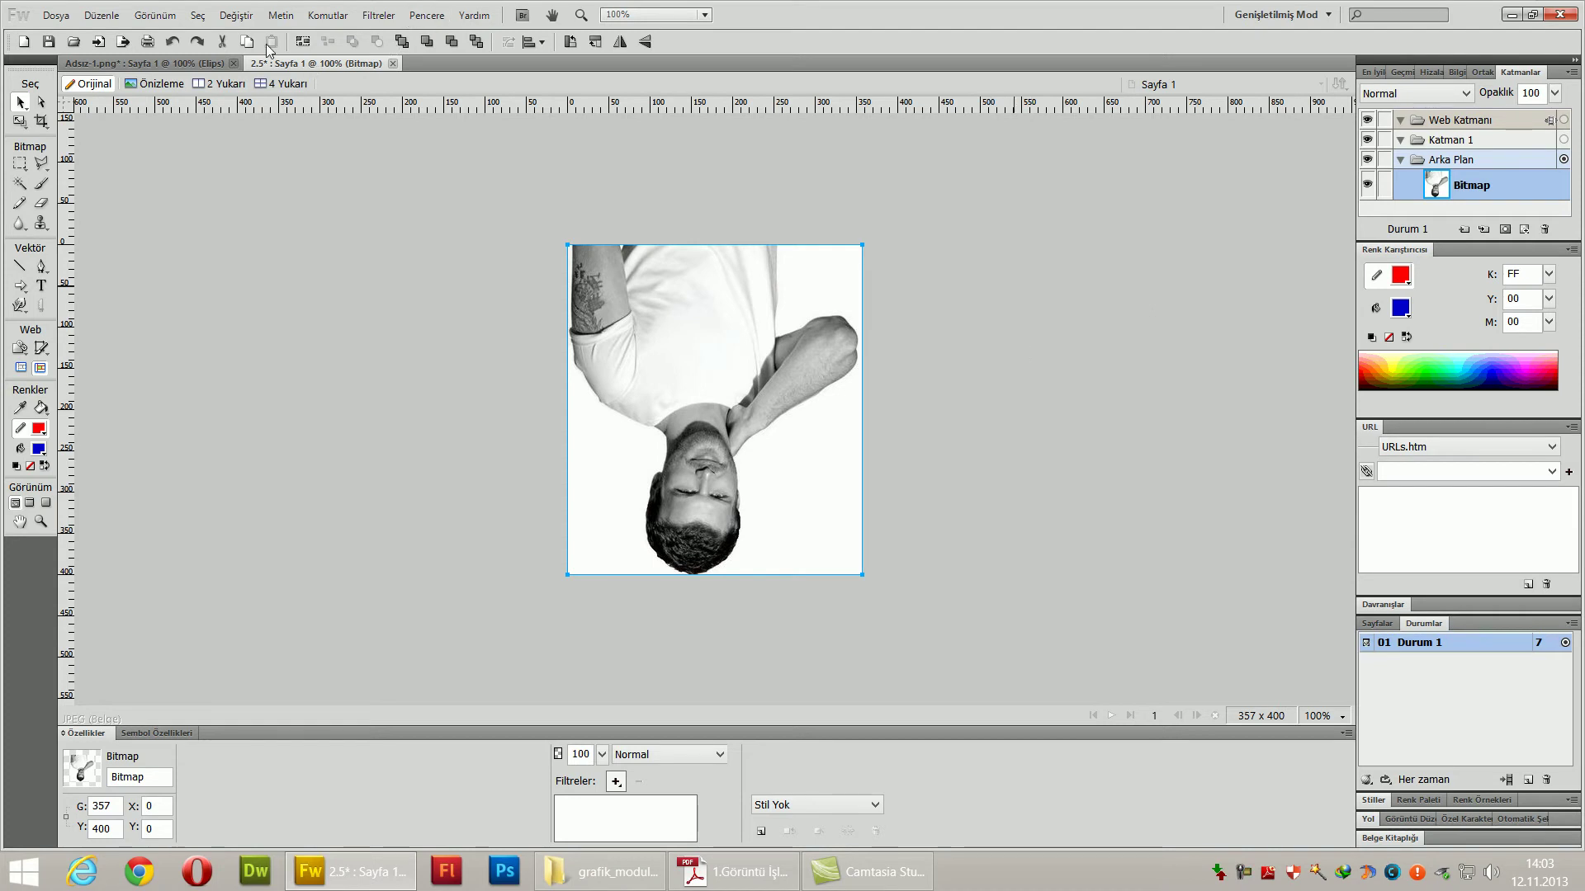
{"action": "key", "text": "ctrl+z"}
- Distort the photo with Deformasyon by pulling its upper right corner down and its upper left corner inward
{"action": "left_click", "coordinate": [236, 15]}
{"action": "mouse_move", "coordinate": [560, 258]}
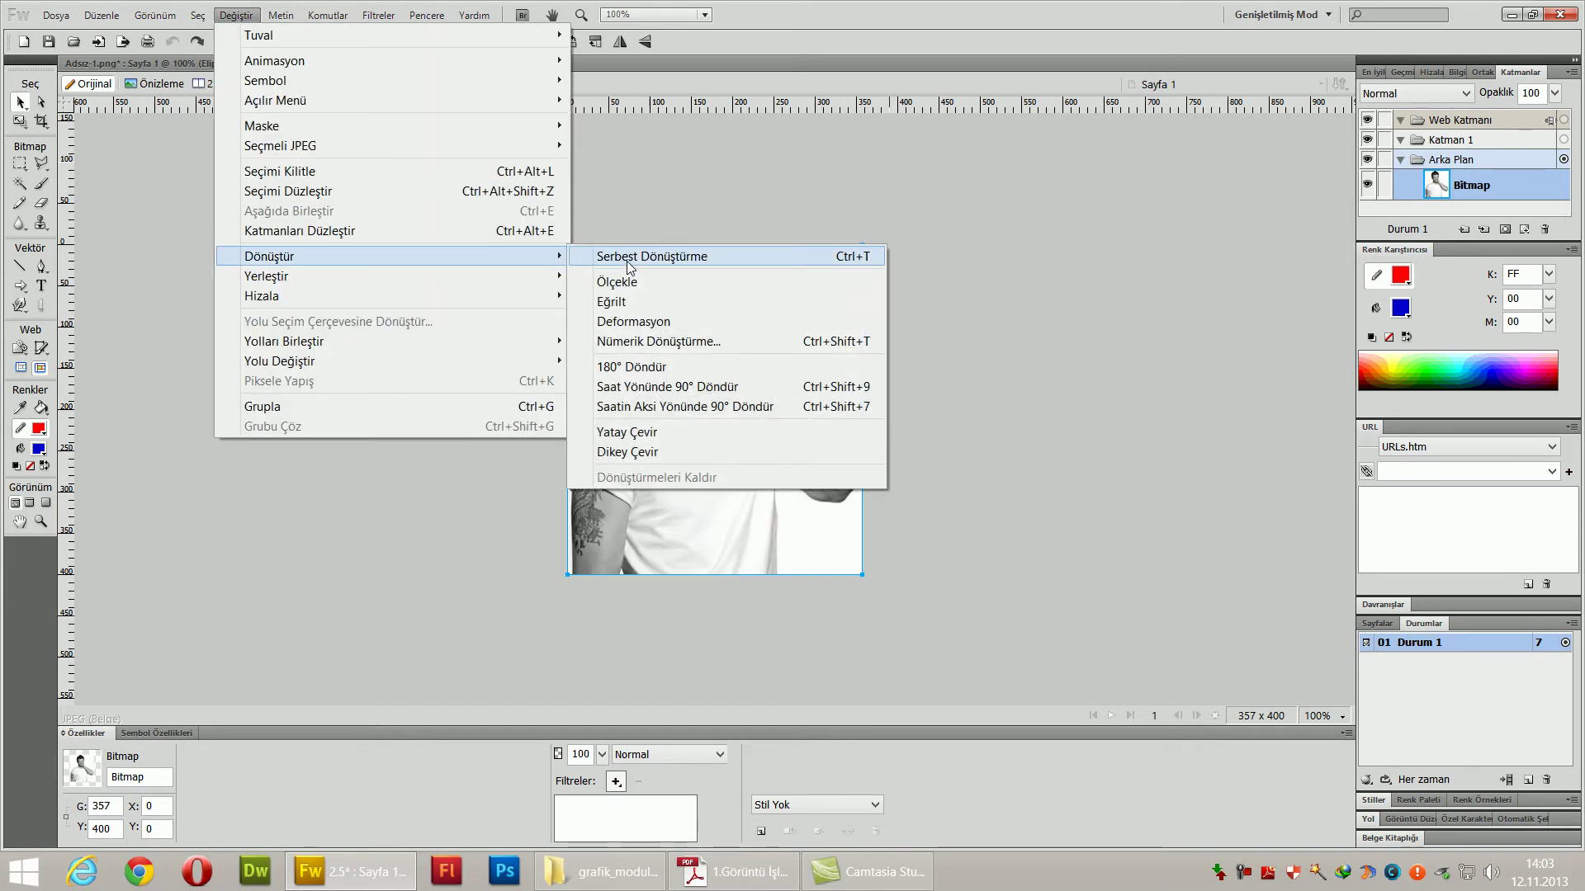
{"action": "left_click", "coordinate": [706, 322]}
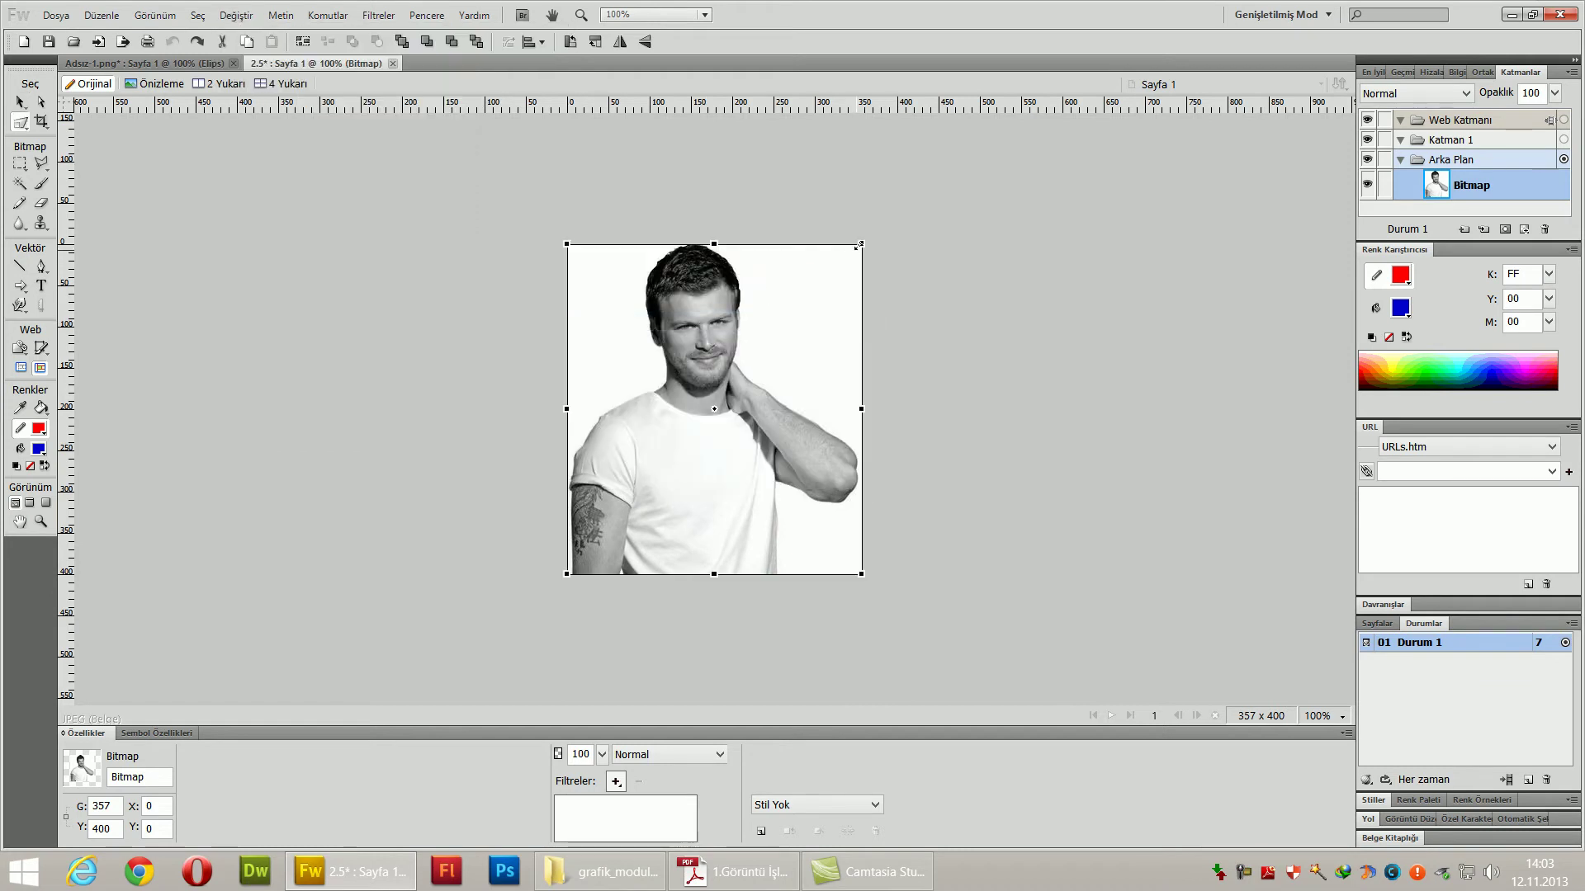
{"action": "left_click_drag", "start_coordinate": [858, 245], "coordinate": [841, 358]}
{"action": "left_click_drag", "start_coordinate": [567, 244], "coordinate": [619, 263]}
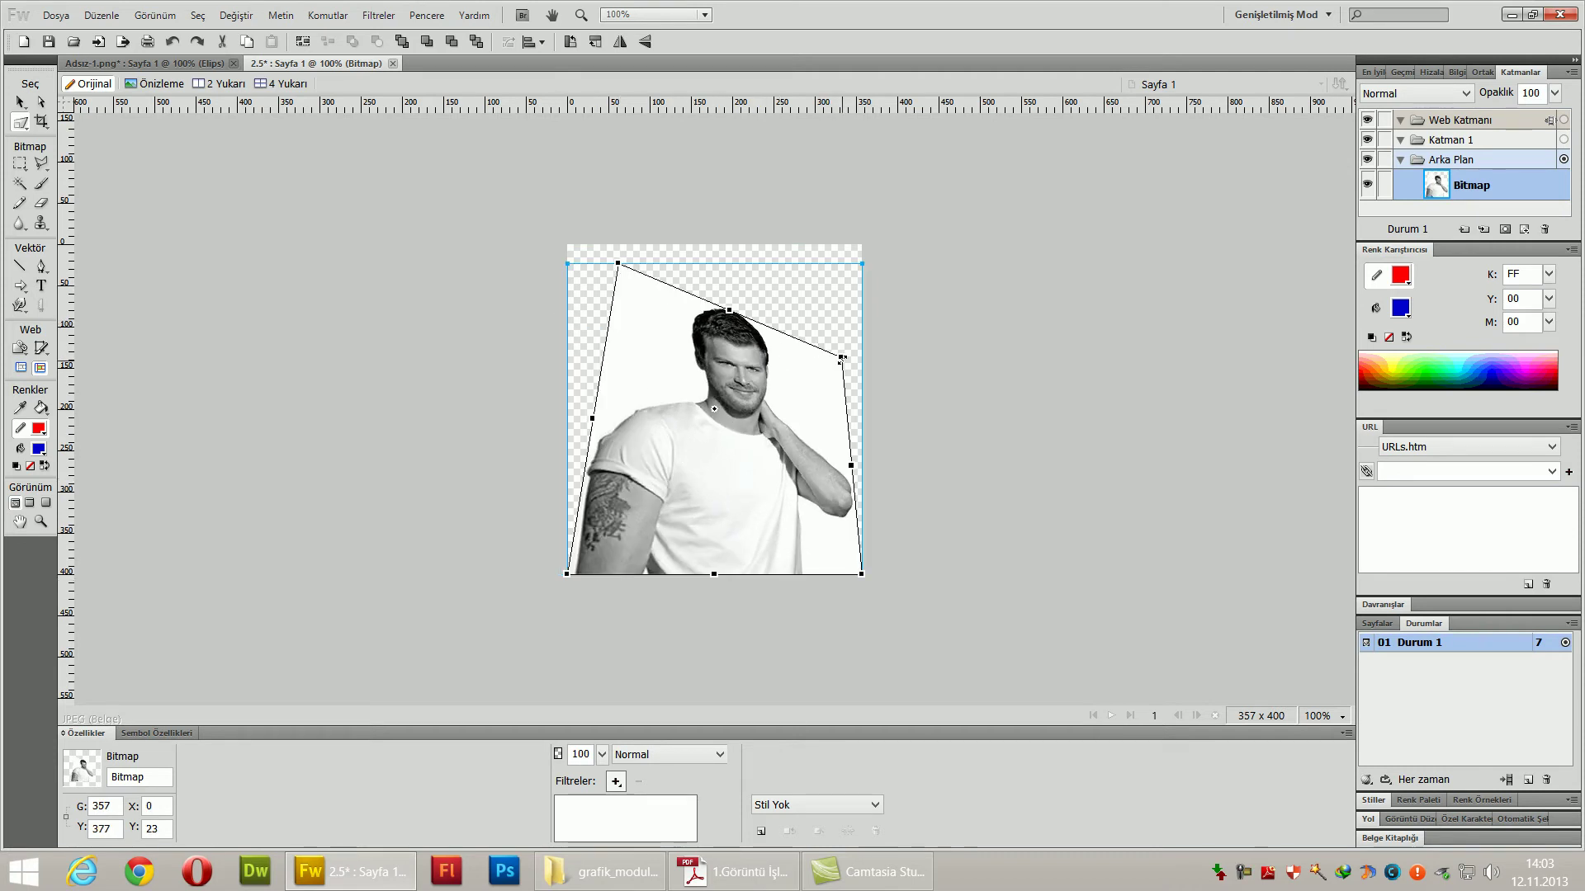
- Try squashing the photo further by distorting its upper corners downward, shift it up the canvas, and cancel the distortion
{"action": "left_click_drag", "start_coordinate": [618, 264], "coordinate": [587, 407]}
{"action": "left_click_drag", "start_coordinate": [836, 371], "coordinate": [840, 417]}
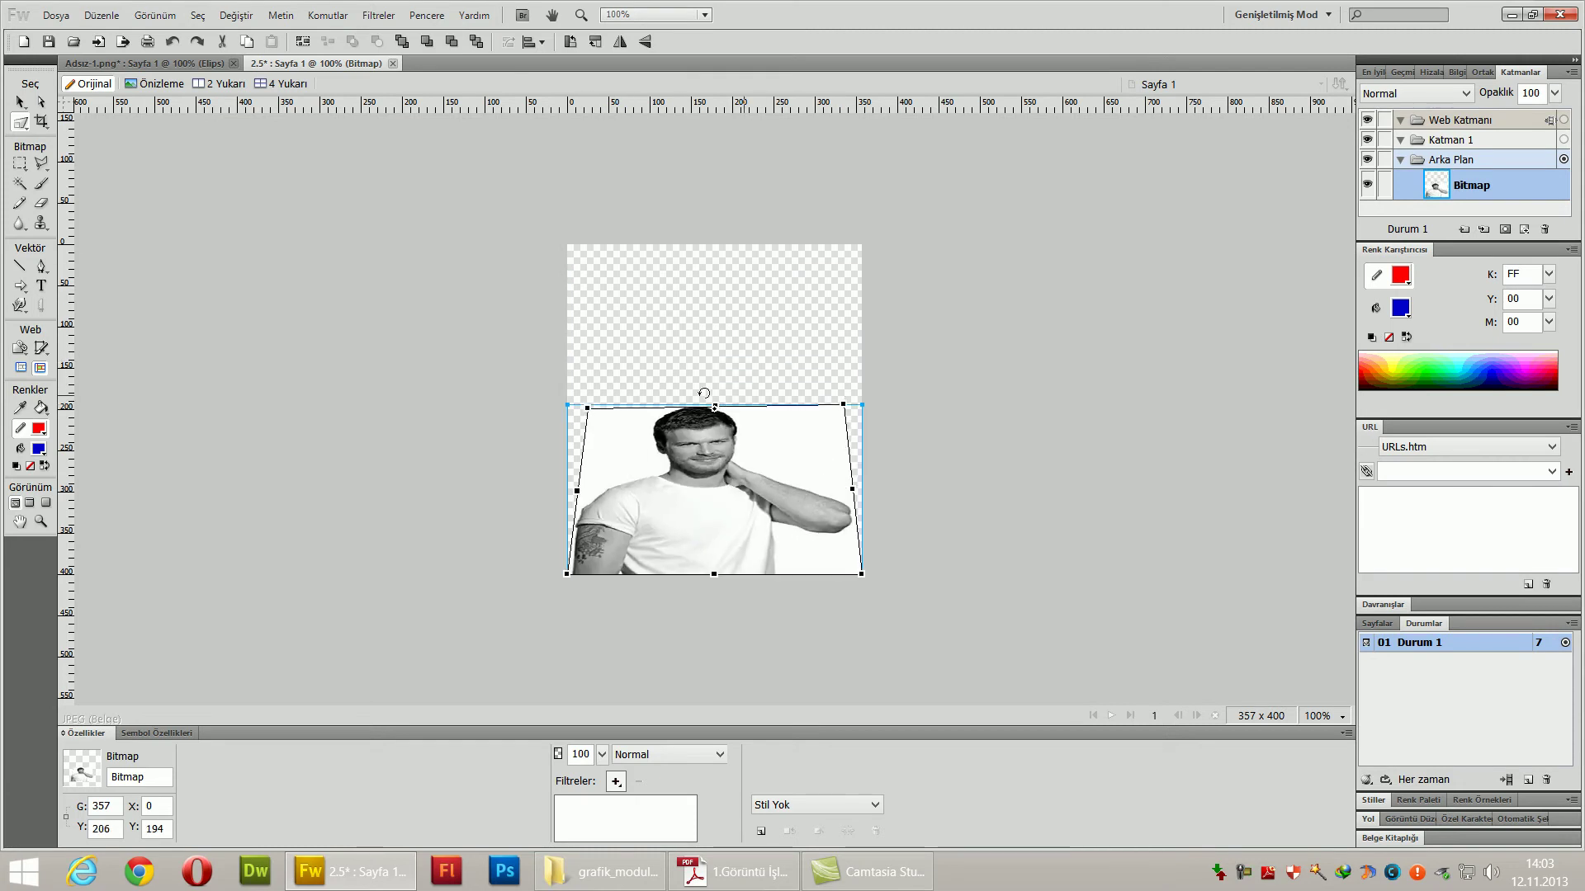
{"action": "left_click_drag", "start_coordinate": [664, 448], "coordinate": [655, 315]}
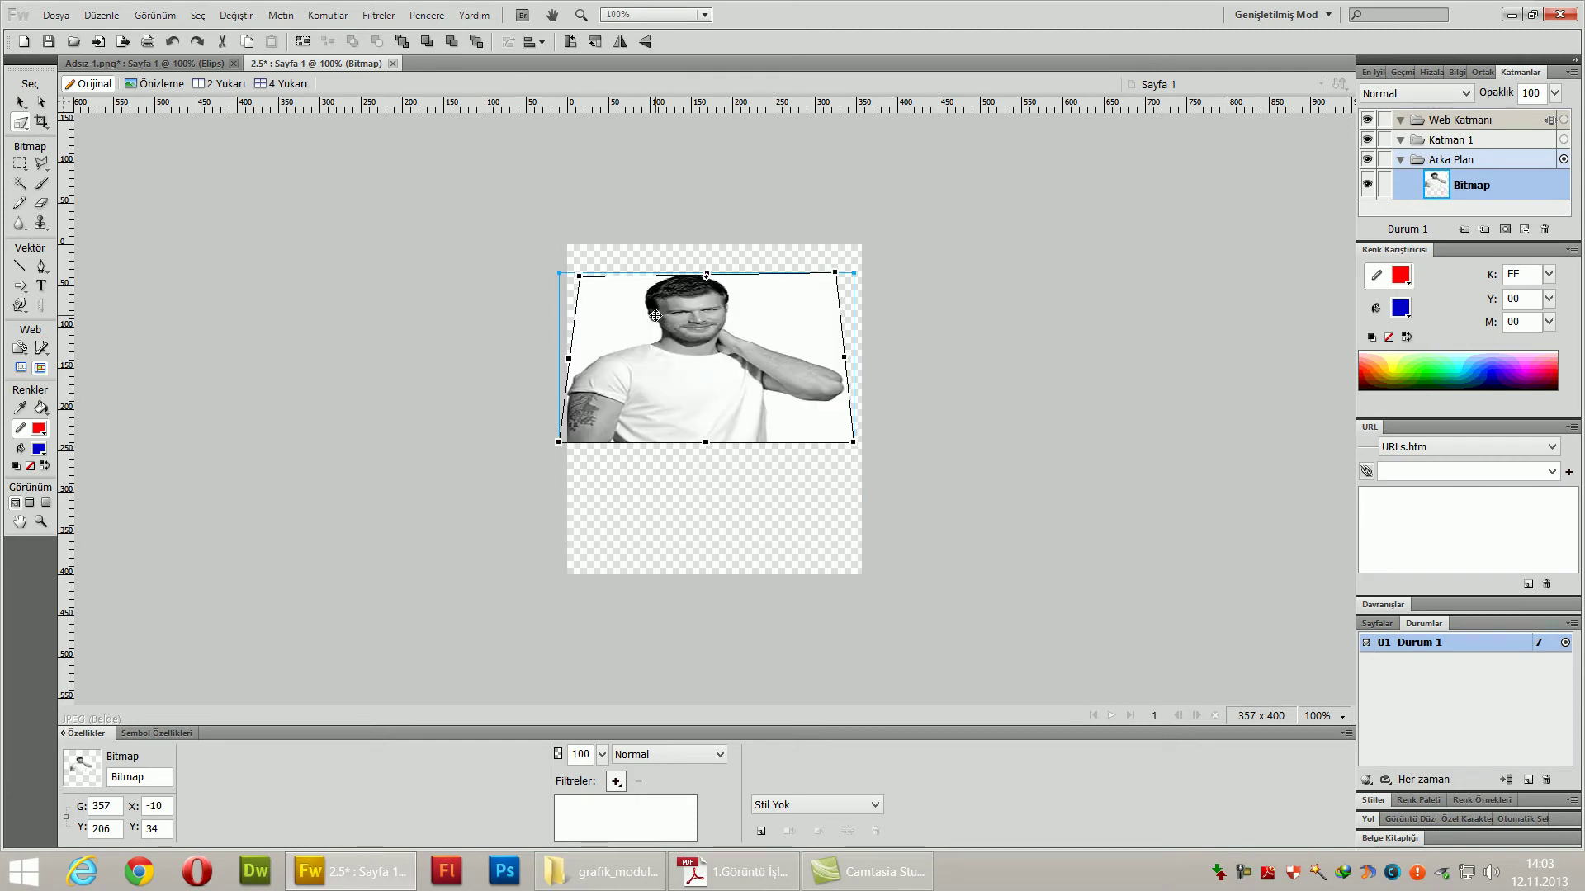
{"action": "key", "text": "Escape"}
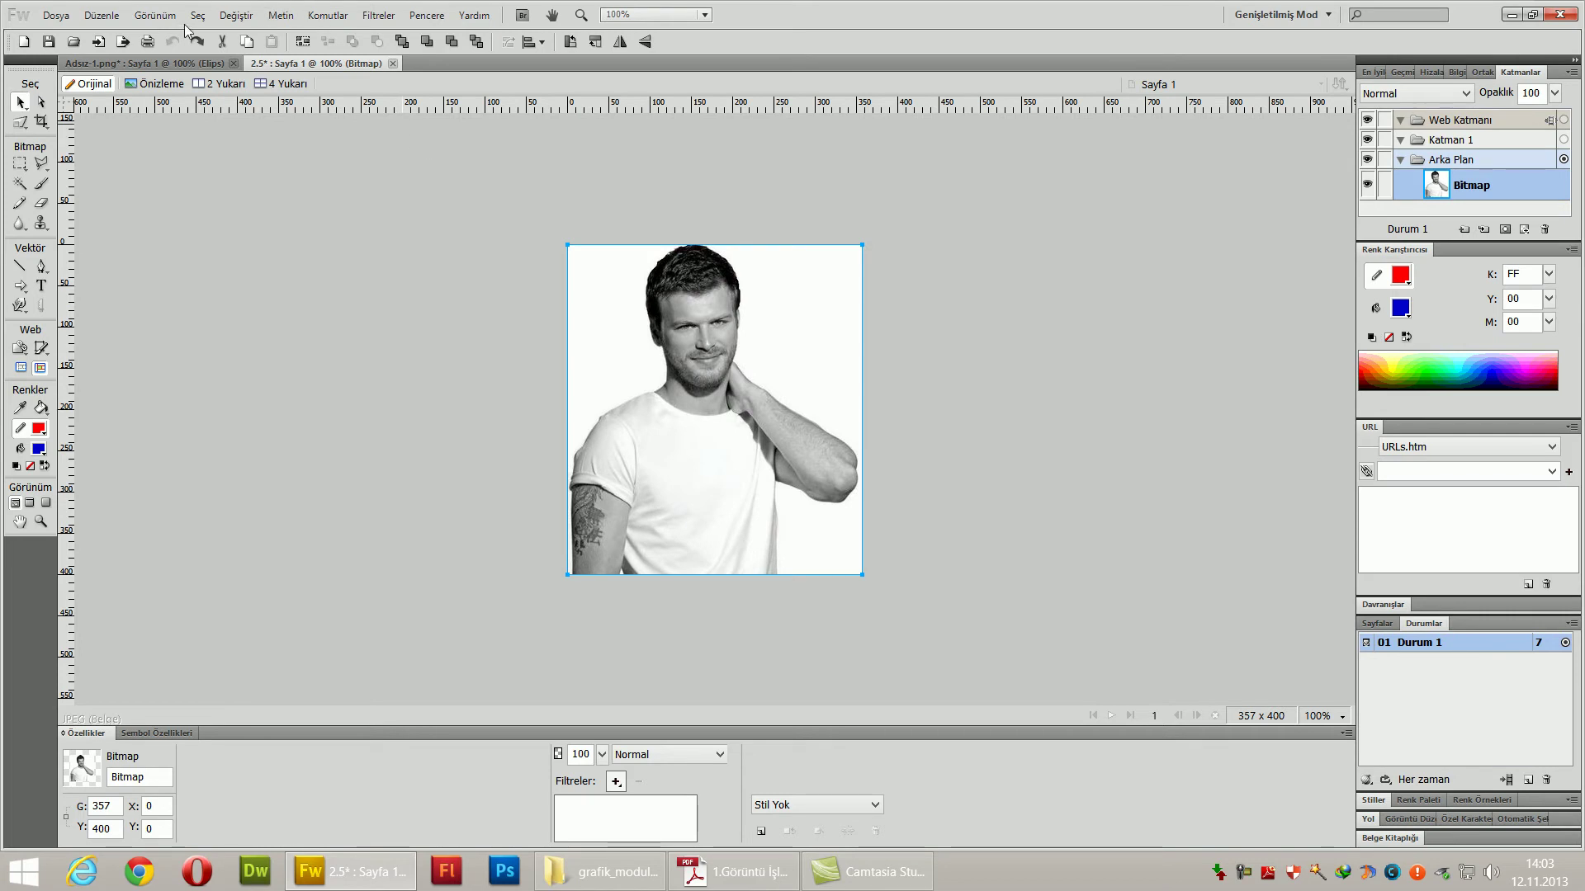
- Try rotating the photo by 180° with 180° Döndür
{"action": "left_click", "coordinate": [237, 15]}
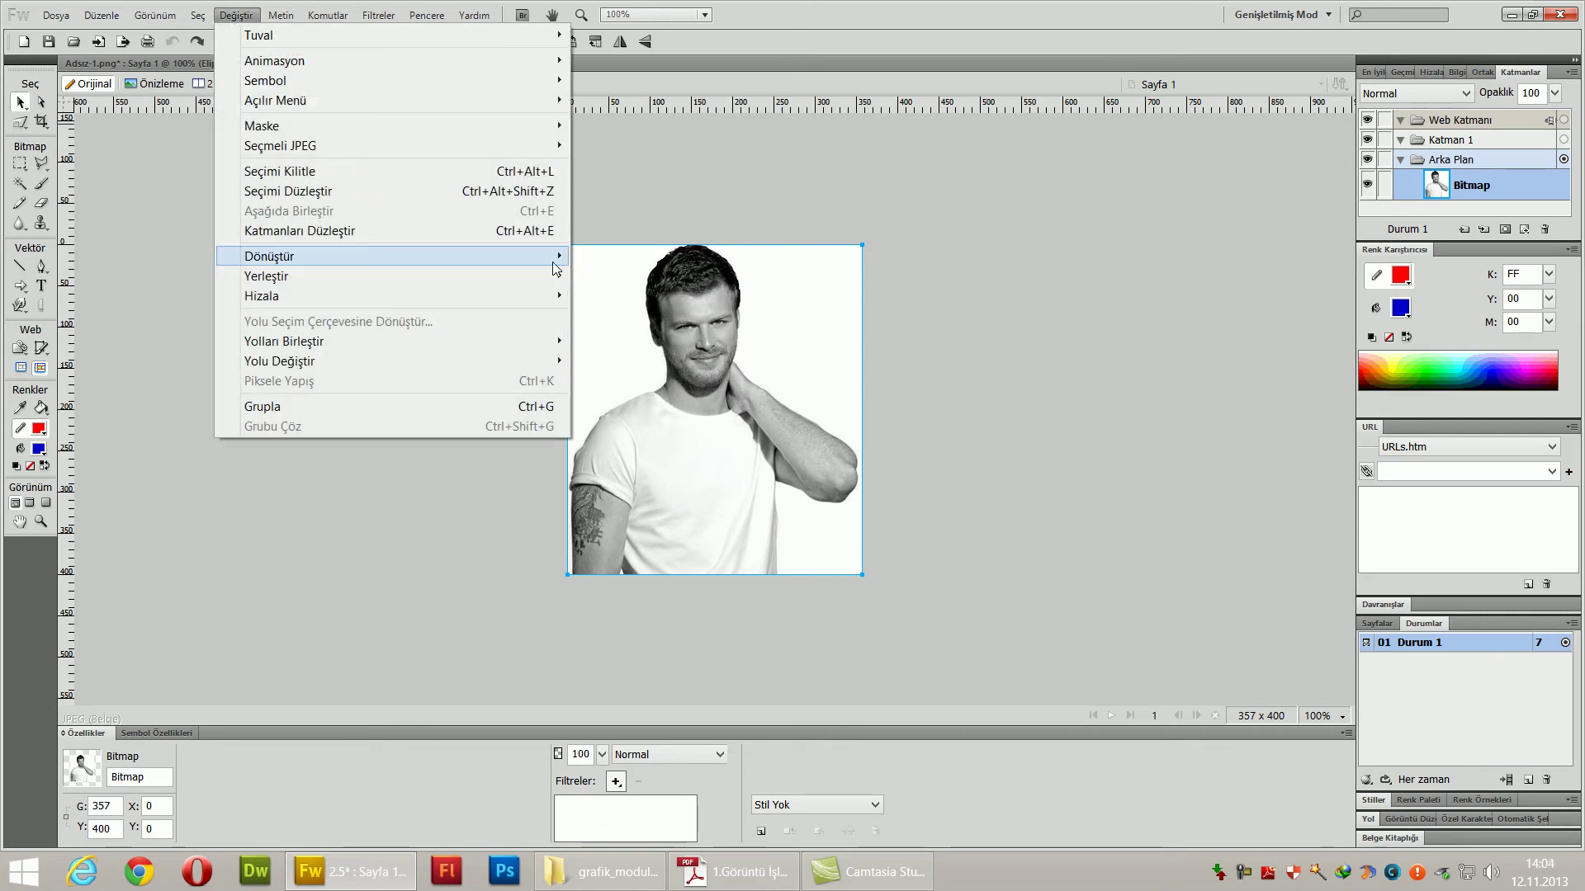
{"action": "mouse_move", "coordinate": [537, 257]}
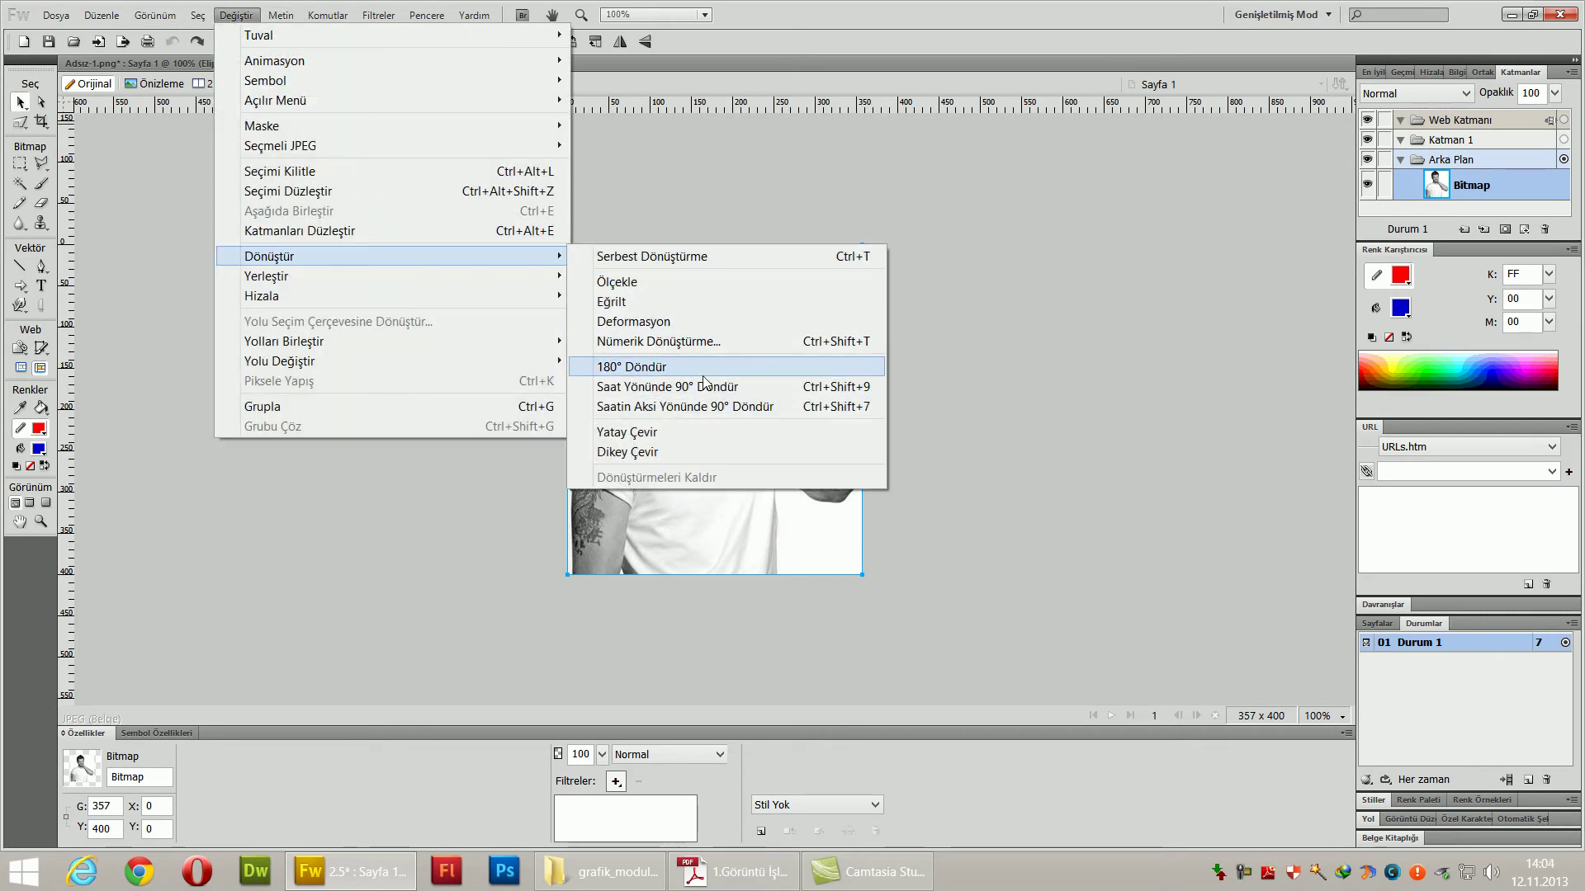
{"action": "left_click", "coordinate": [700, 373]}
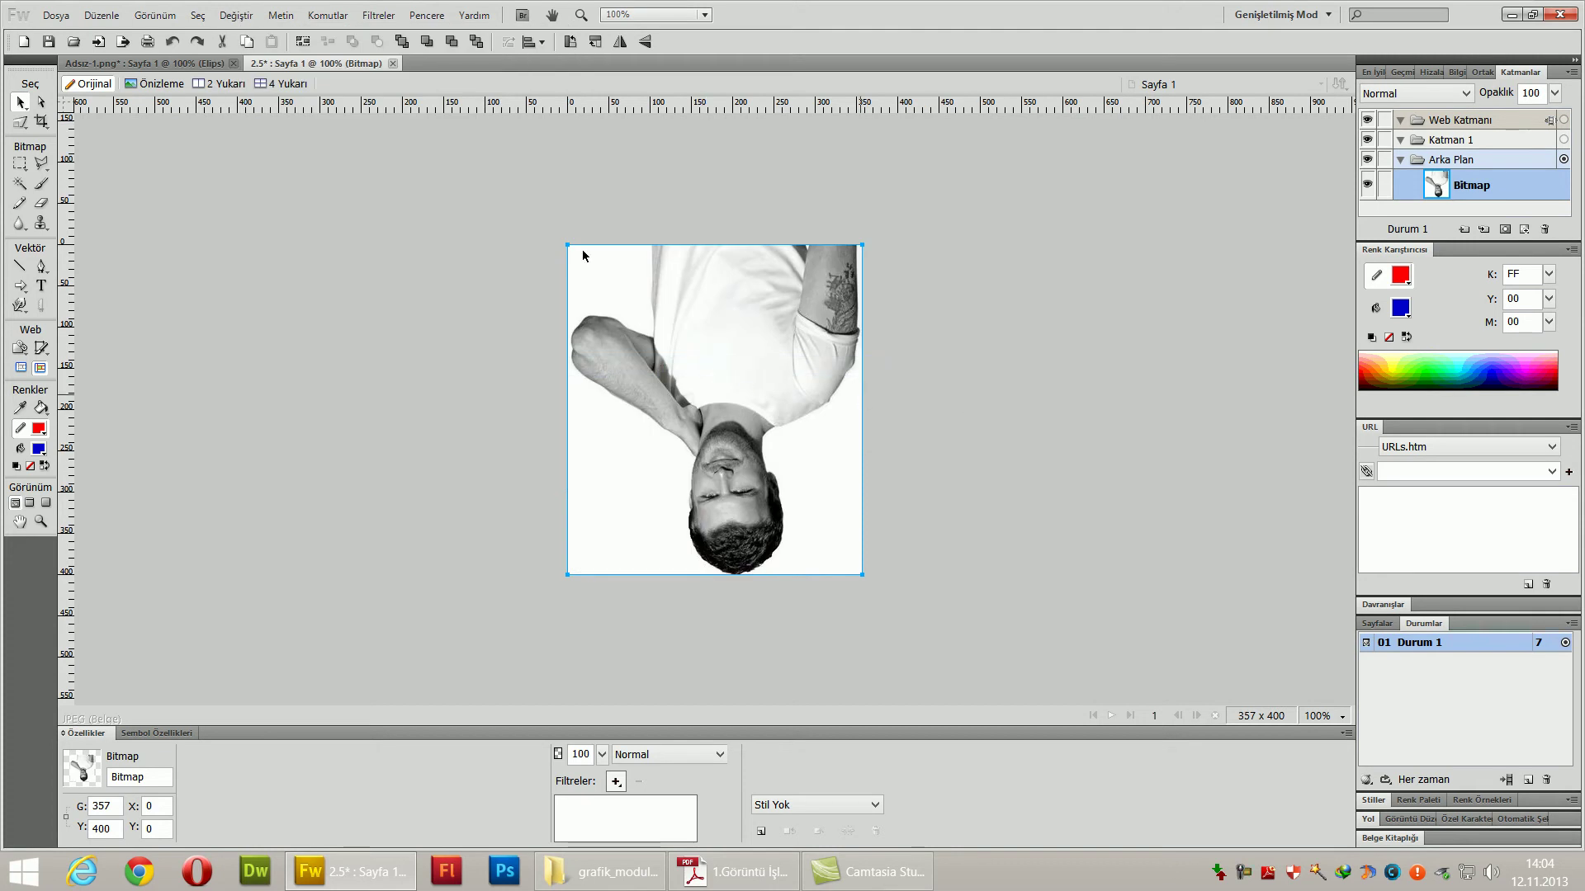
- Try rotating the photo a further 90° clockwise (Saat Yönünde 90° Döndür) and undo both rotations
{"action": "left_click", "coordinate": [237, 15]}
{"action": "mouse_move", "coordinate": [421, 270]}
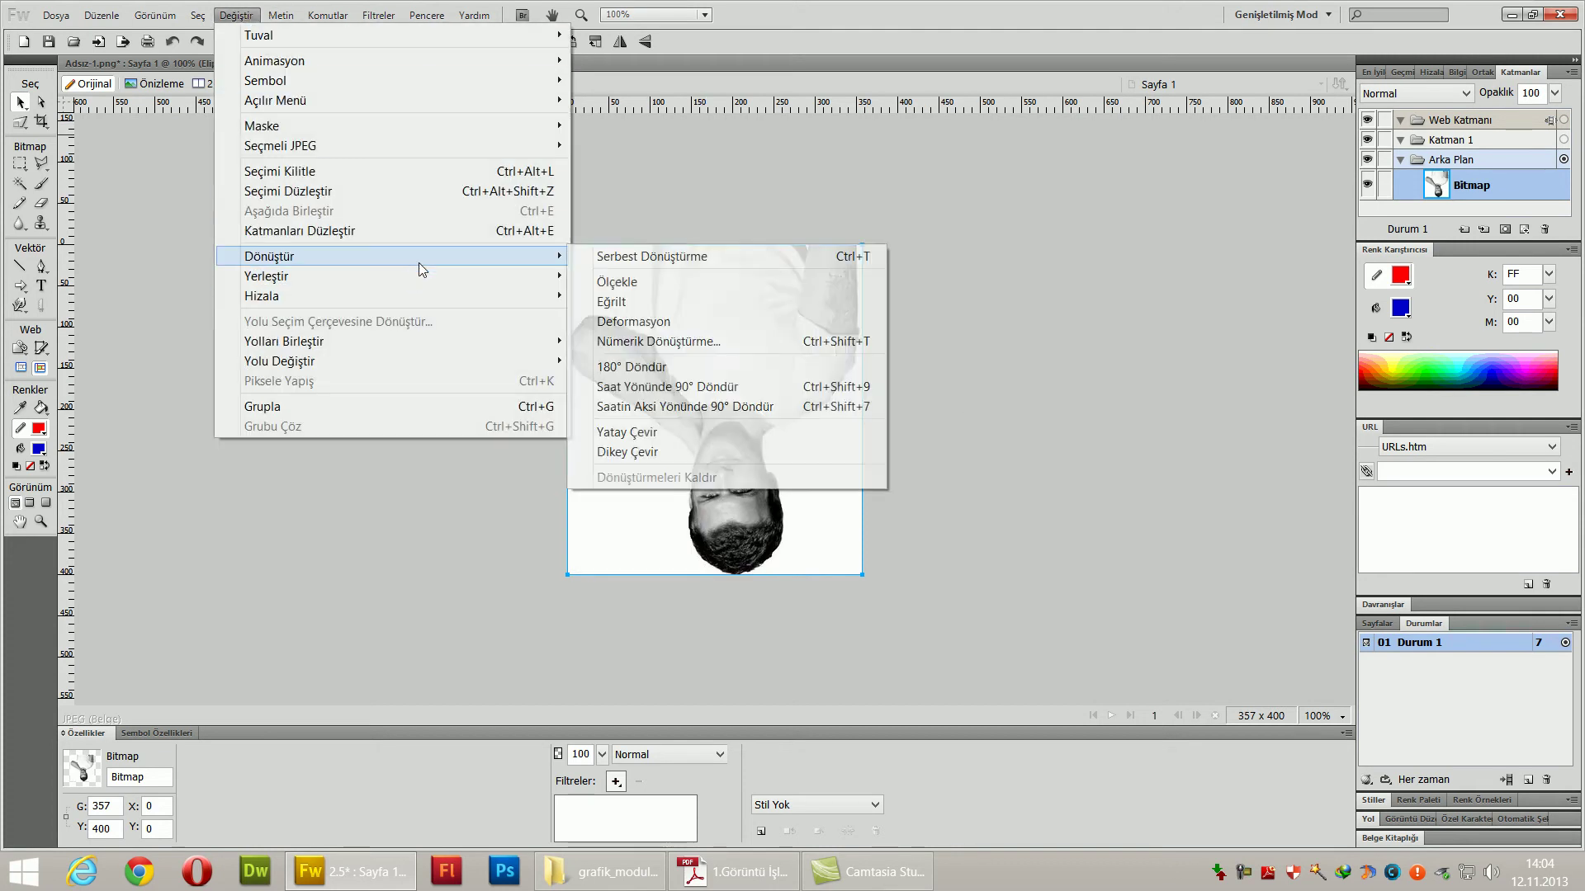
{"action": "left_click", "coordinate": [685, 386]}
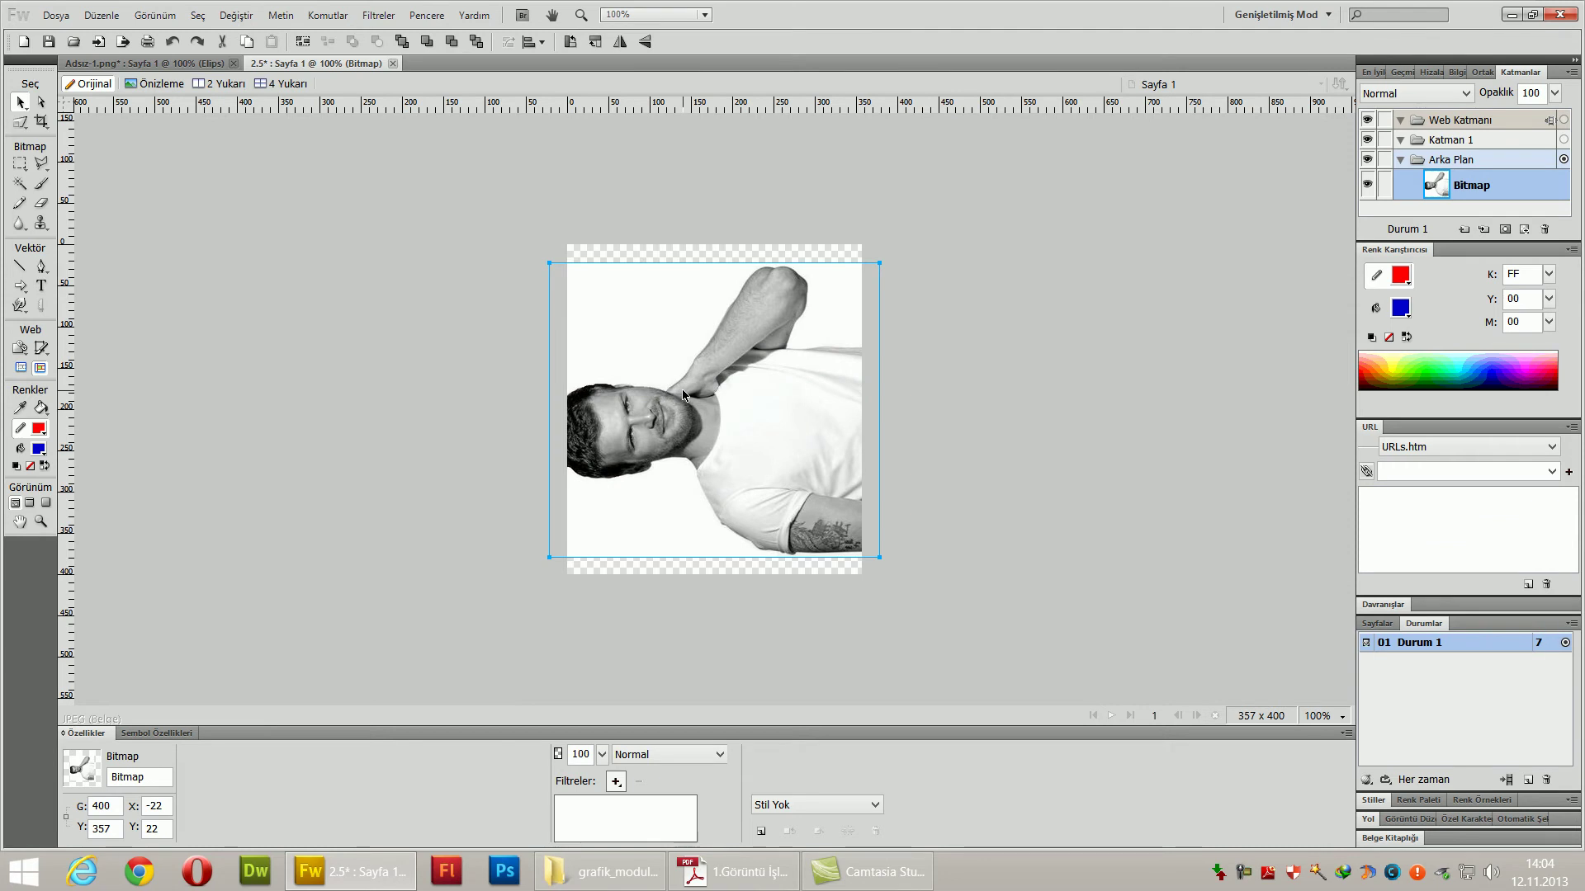
{"action": "key", "text": "ctrl+z"}
{"action": "key", "text": "ctrl+z"}
{"action": "key", "text": "ctrl+z"}
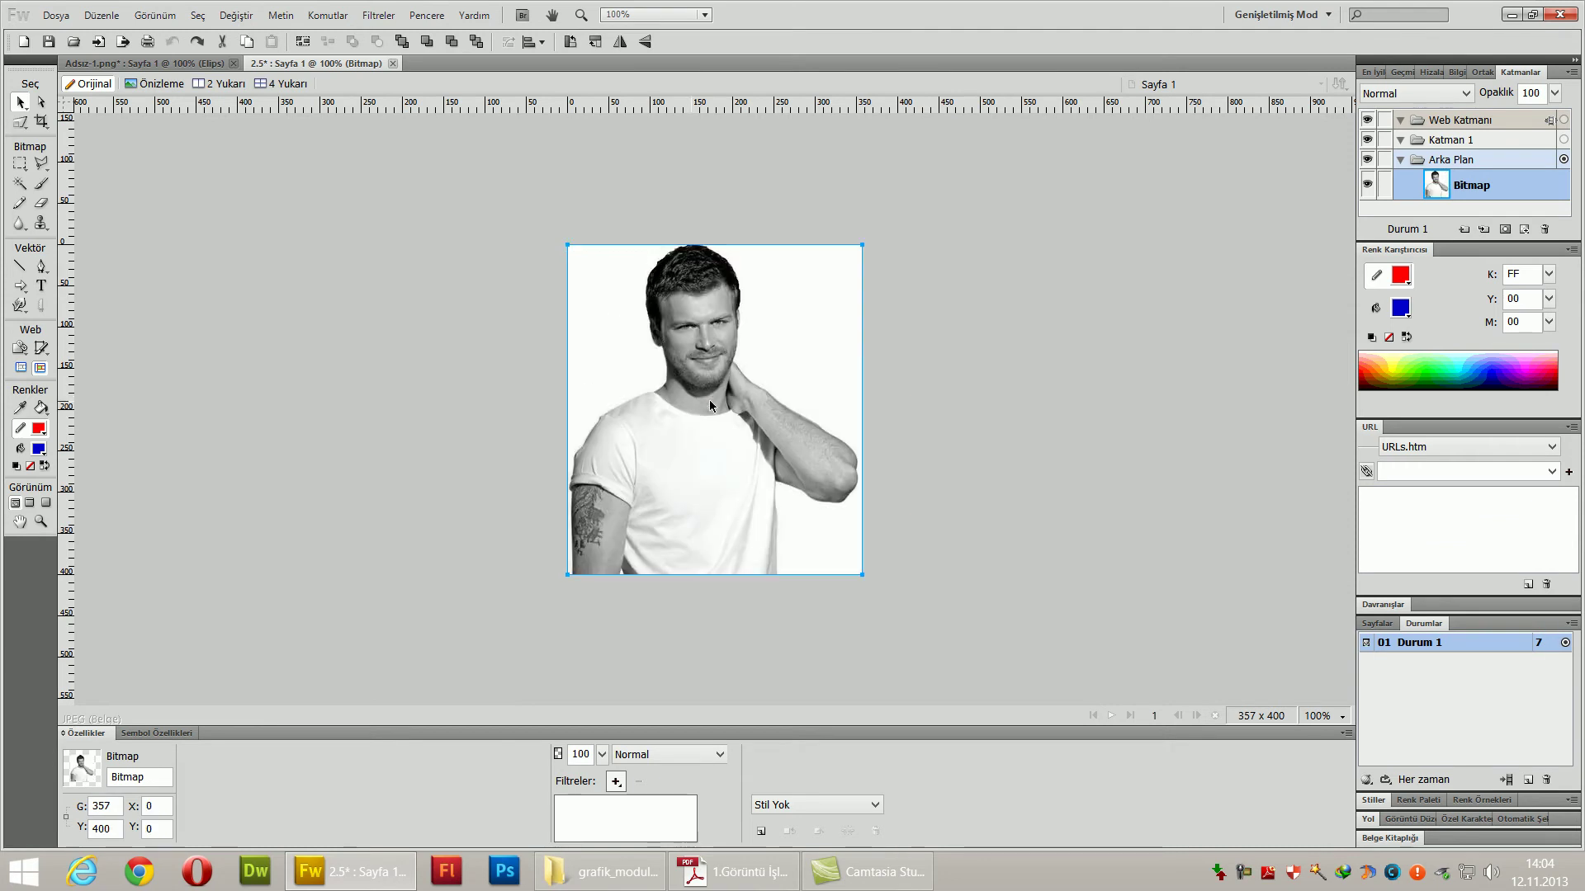
- Switch to Adobe Reader and read section 3.8, Geçmiş (History) Paneli, in 1.Görüntü İşleme.pdf
{"action": "left_click", "coordinate": [741, 873]}
{"action": "scroll", "coordinate": [824, 710], "scroll_direction": "down", "scroll_amount": 10}
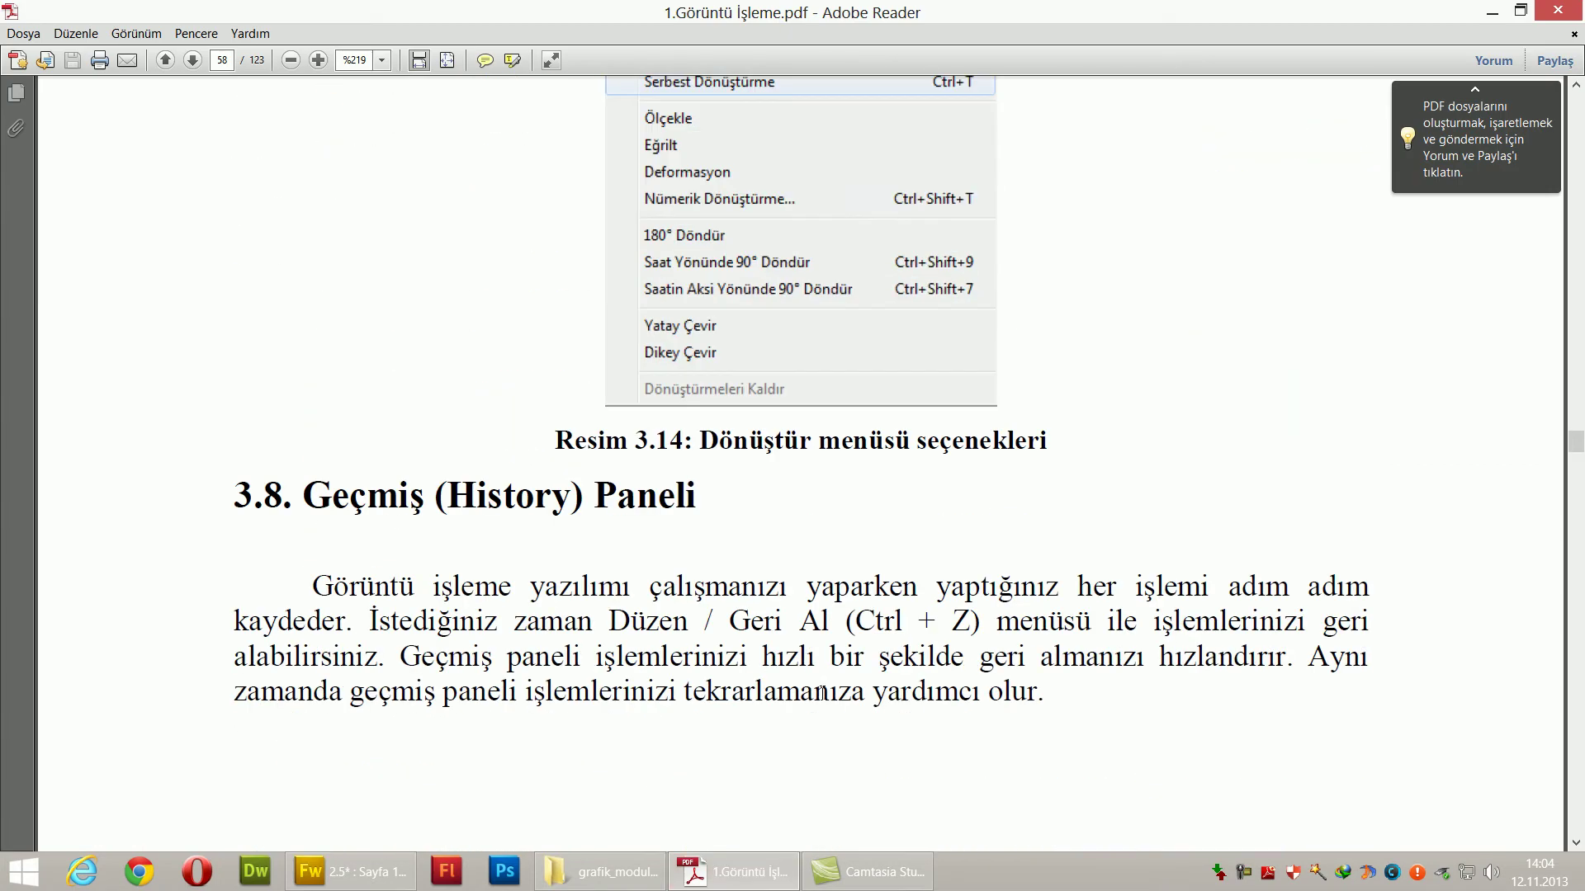
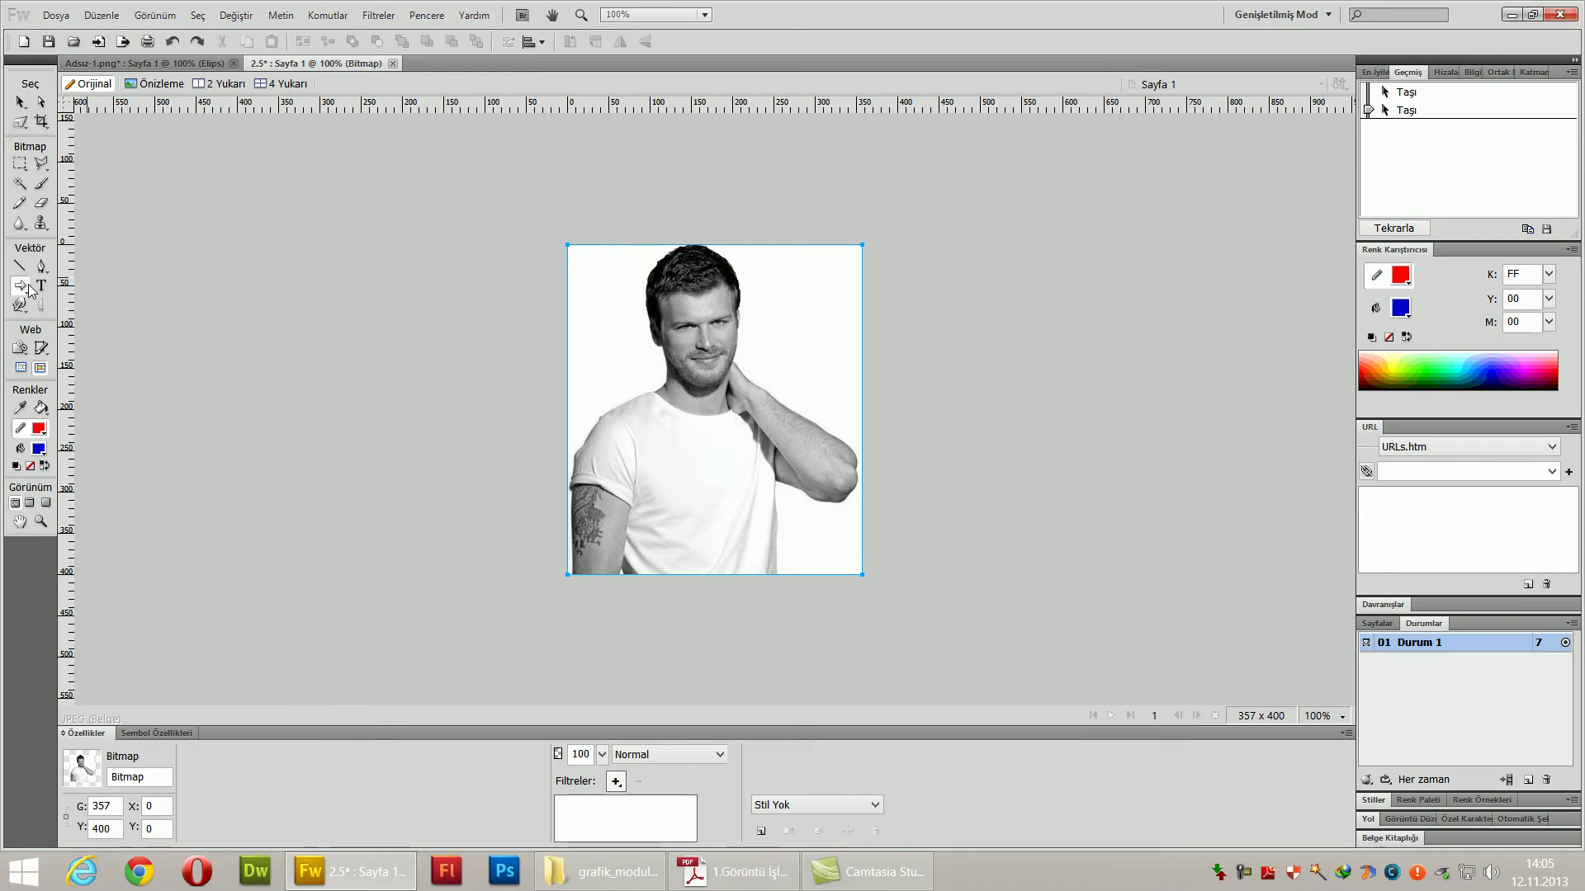
- Draw a rectangle about 237 by 273 pixels over the photo's upper part and set its stroke size to 7
{"action": "left_click", "coordinate": [129, 304]}
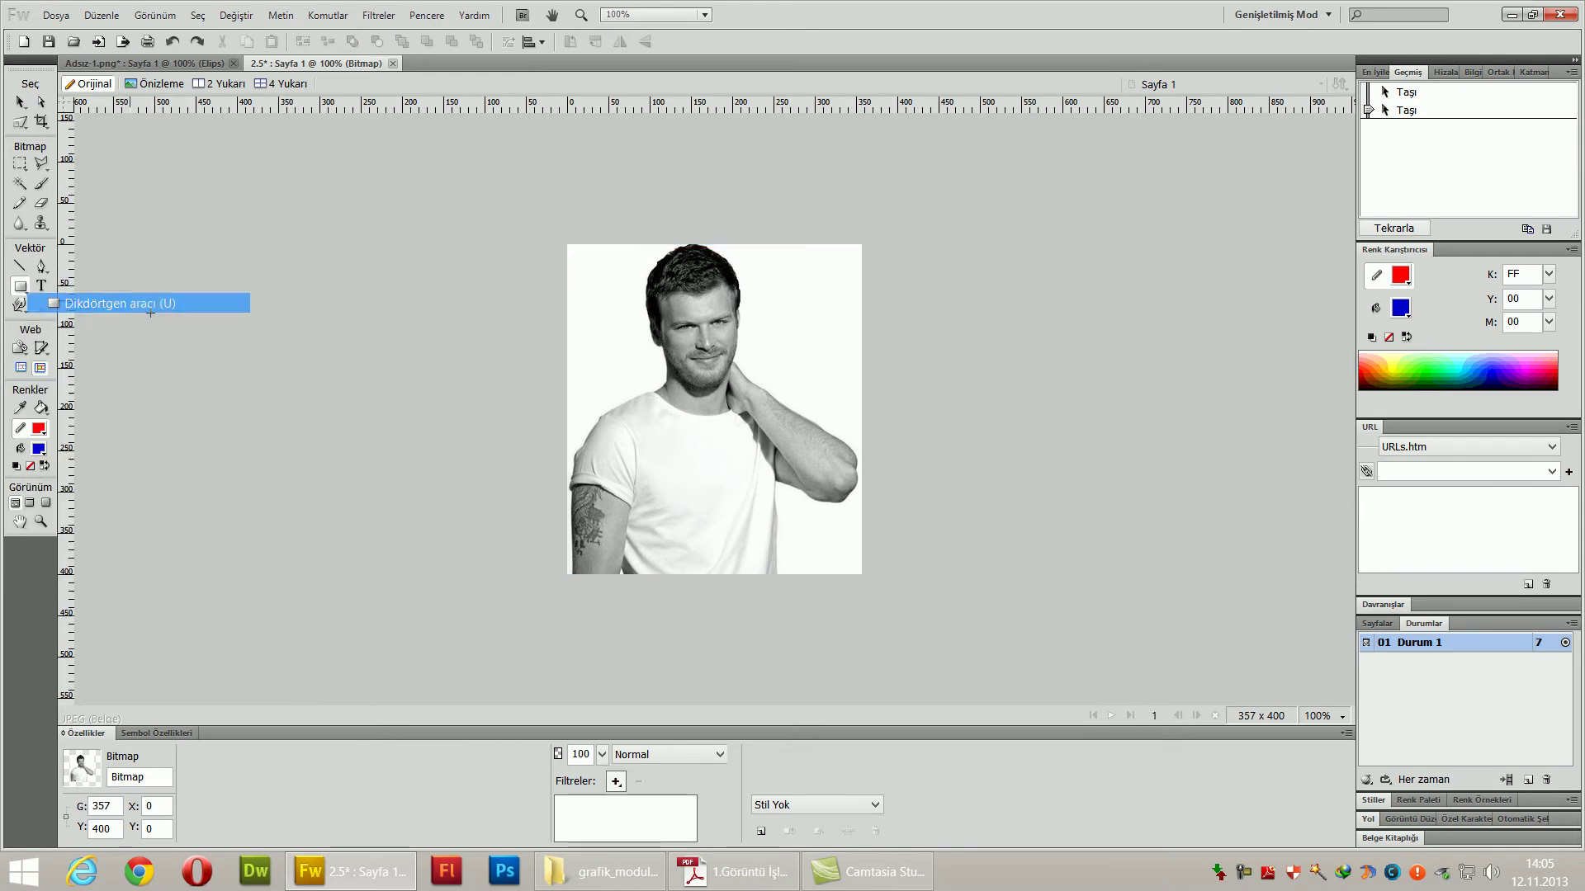
{"action": "mouse_move", "coordinate": [597, 252]}
{"action": "left_mouse_down"}
{"action": "mouse_move", "coordinate": [745, 505]}
{"action": "mouse_move", "coordinate": [815, 537]}
{"action": "mouse_move", "coordinate": [813, 500]}
{"action": "mouse_move", "coordinate": [785, 487]}
{"action": "left_mouse_up"}
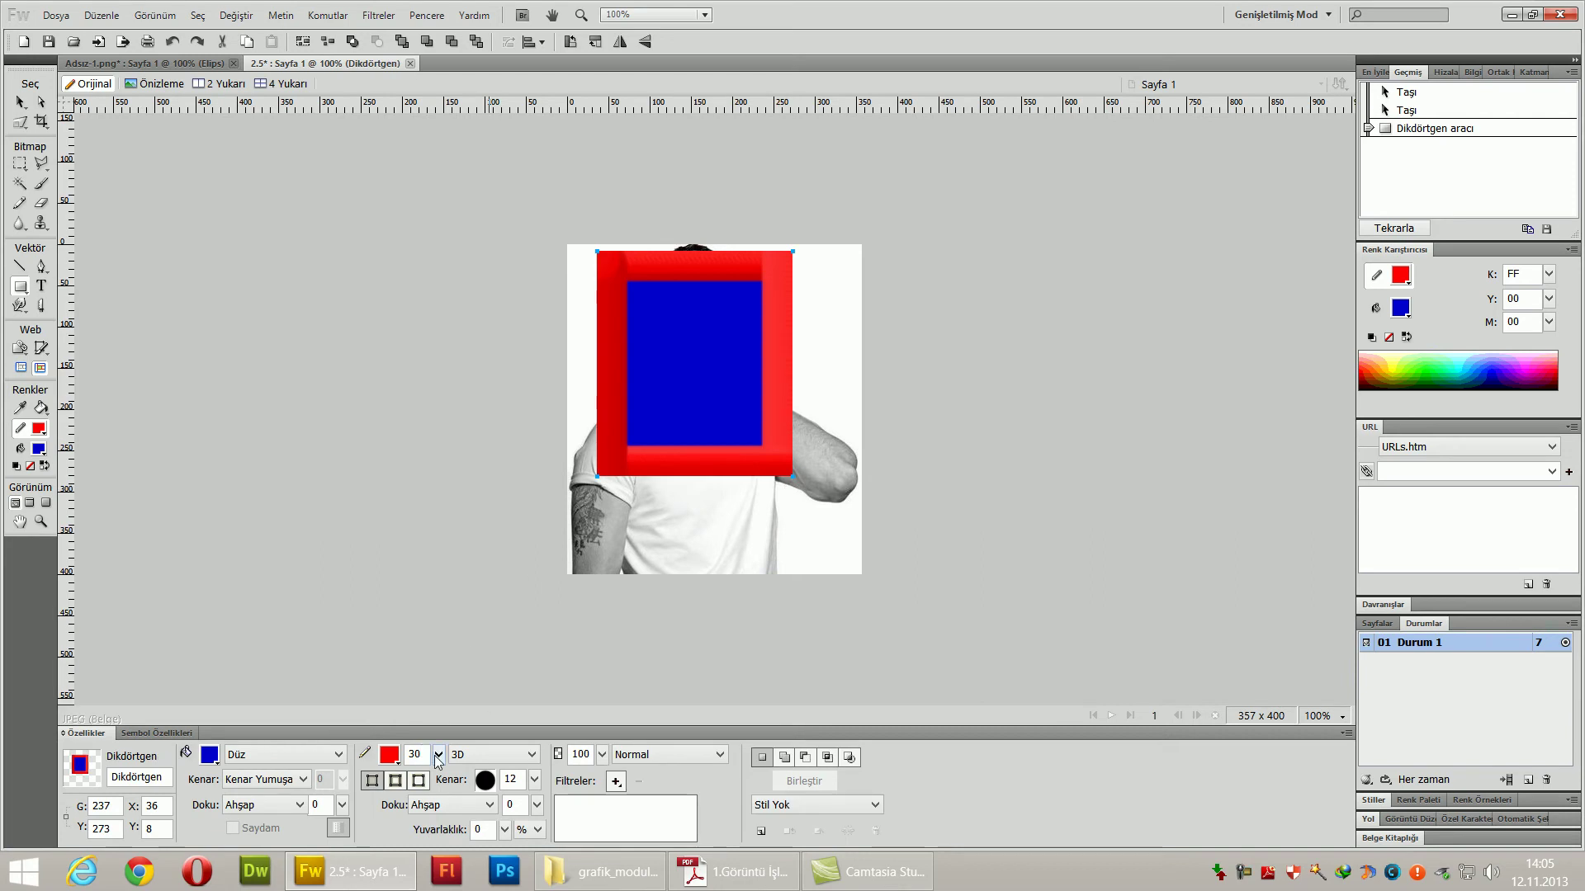
{"action": "left_click_drag", "start_coordinate": [439, 755], "coordinate": [446, 800]}
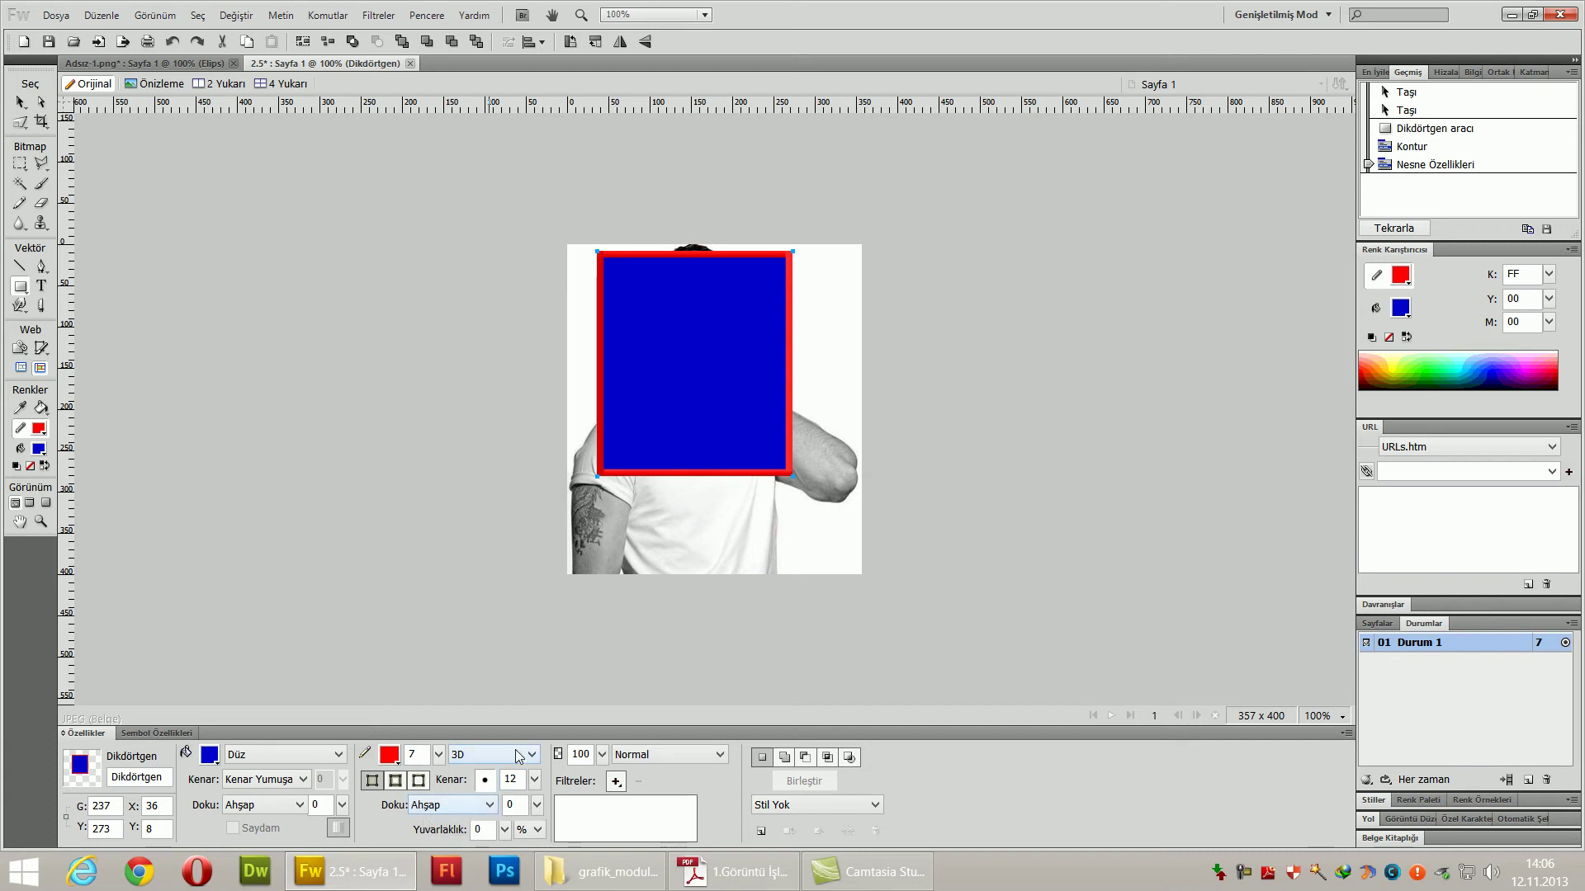
- Change the rectangle's fill colour to yellow-green (CC FF 00)
{"action": "left_click", "coordinate": [20, 102]}
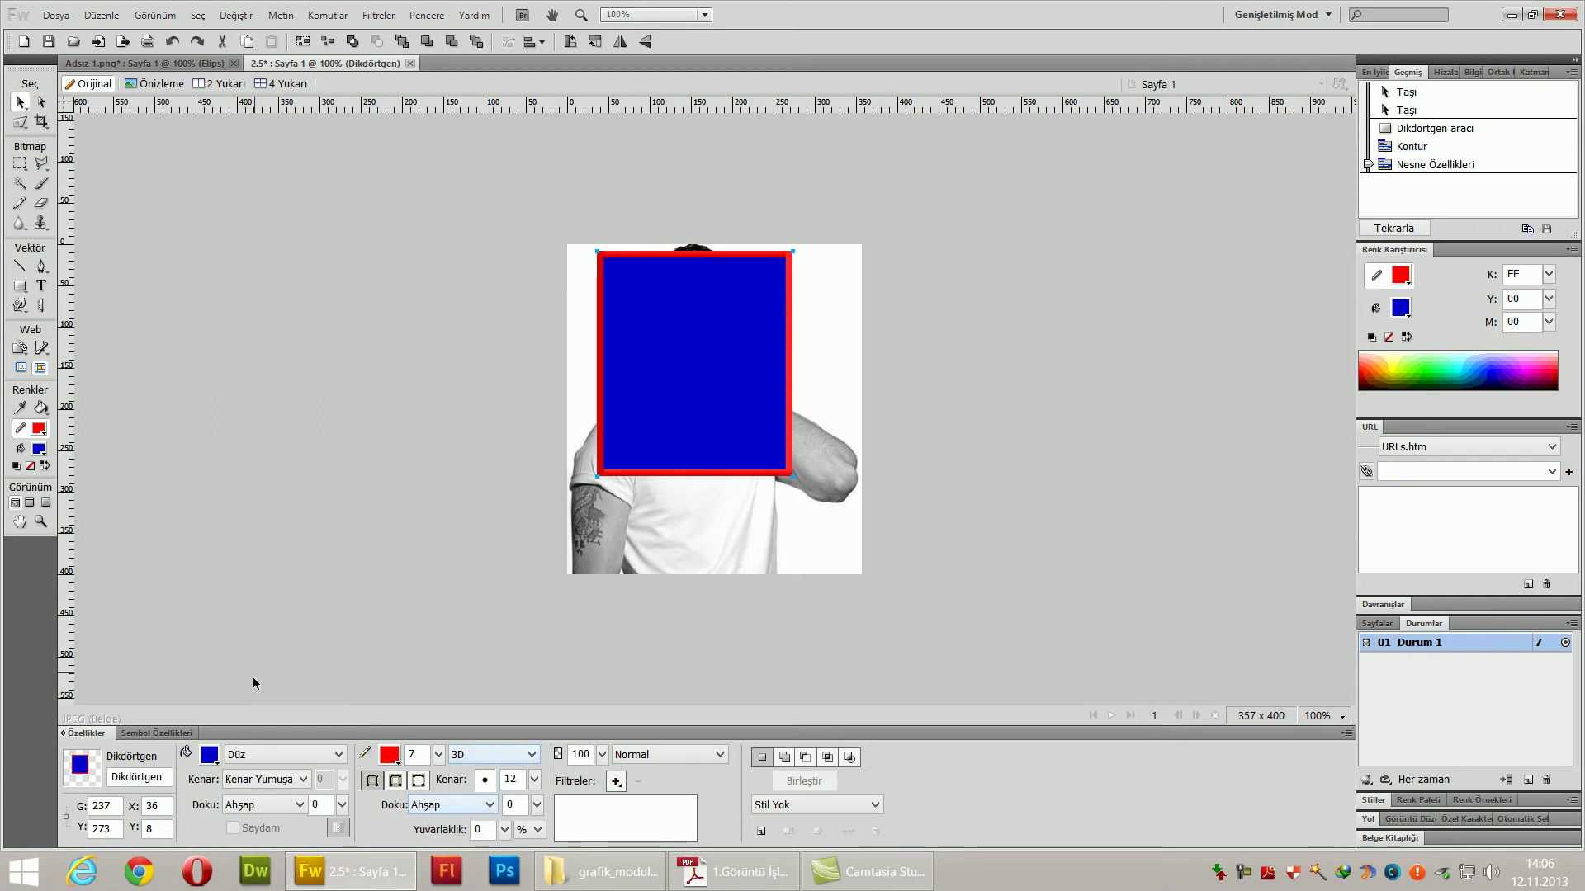
{"action": "left_click", "coordinate": [209, 754]}
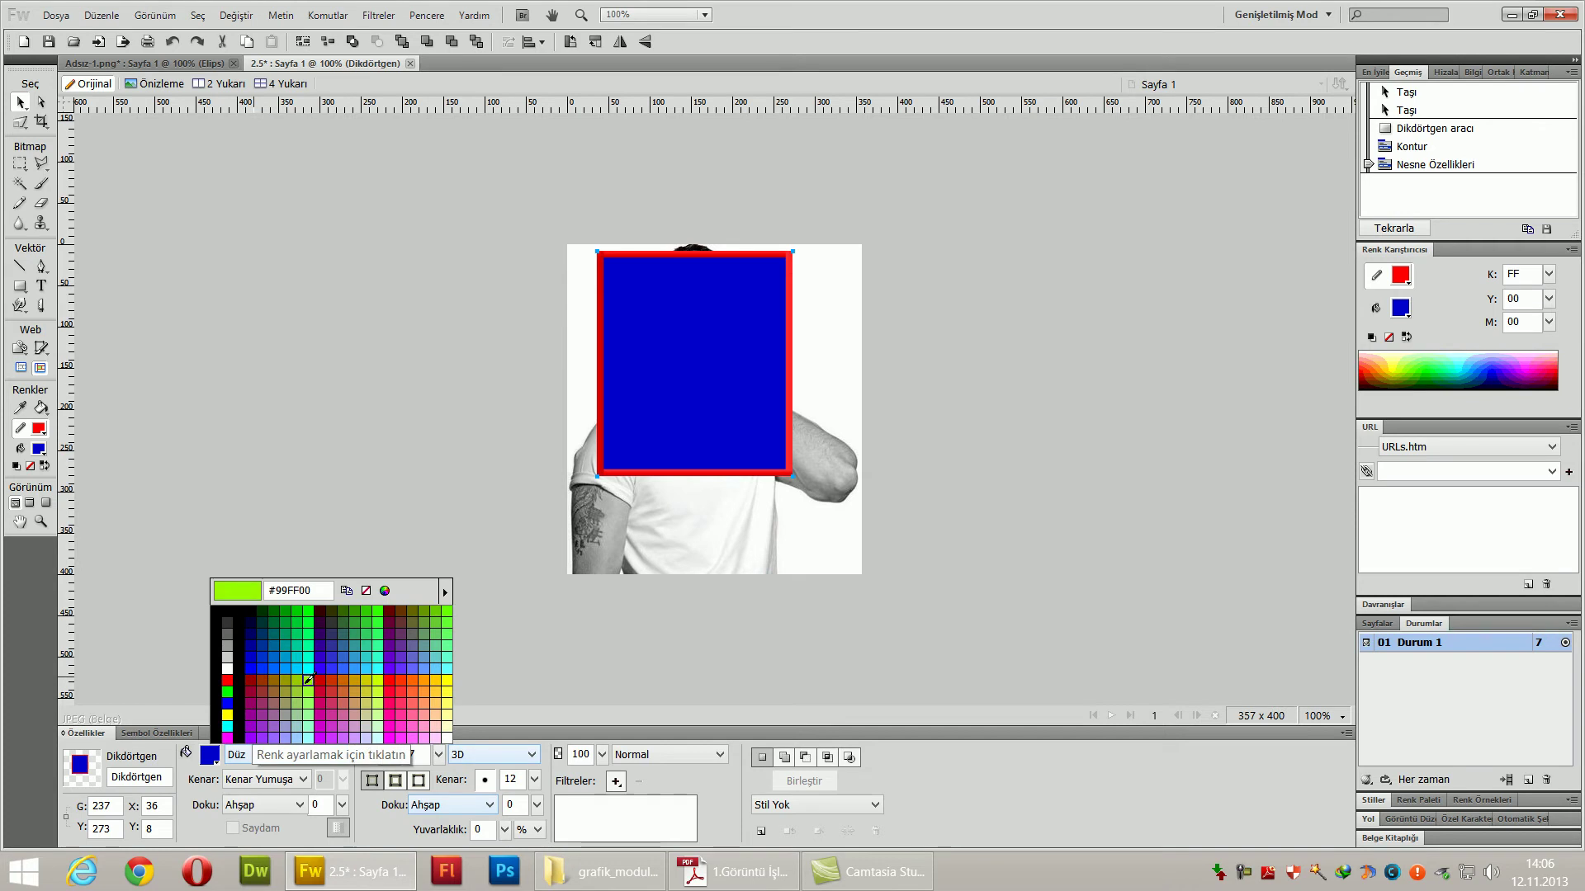
{"action": "left_click", "coordinate": [383, 676]}
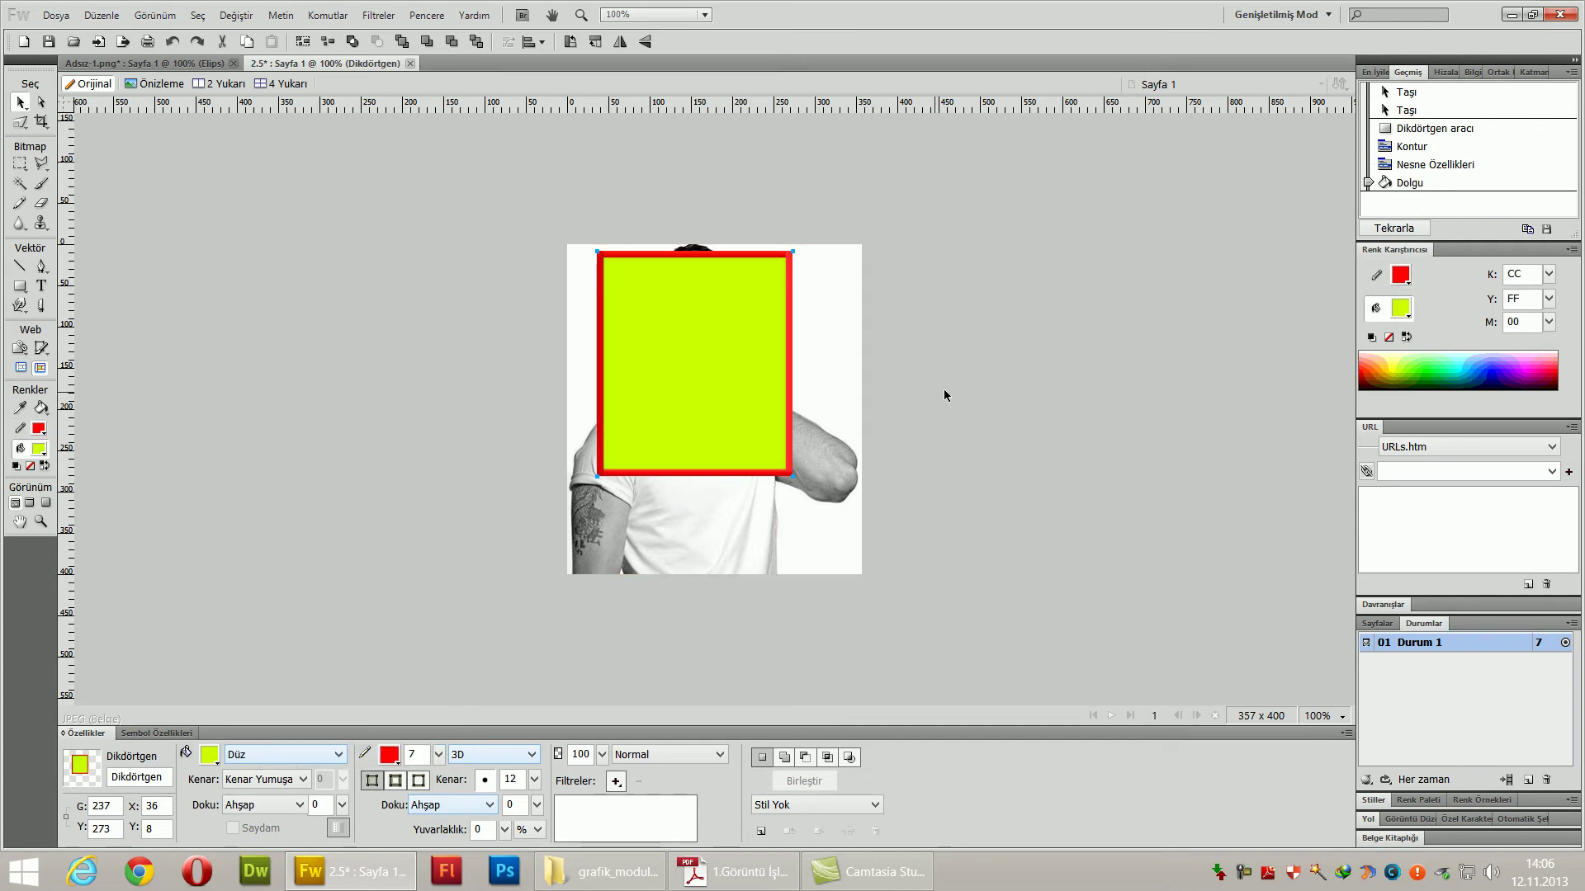
- Move the rectangle slightly up, to about X 39, Y -8, and set its opacity to 55
{"action": "left_click_drag", "start_coordinate": [739, 350], "coordinate": [722, 344]}
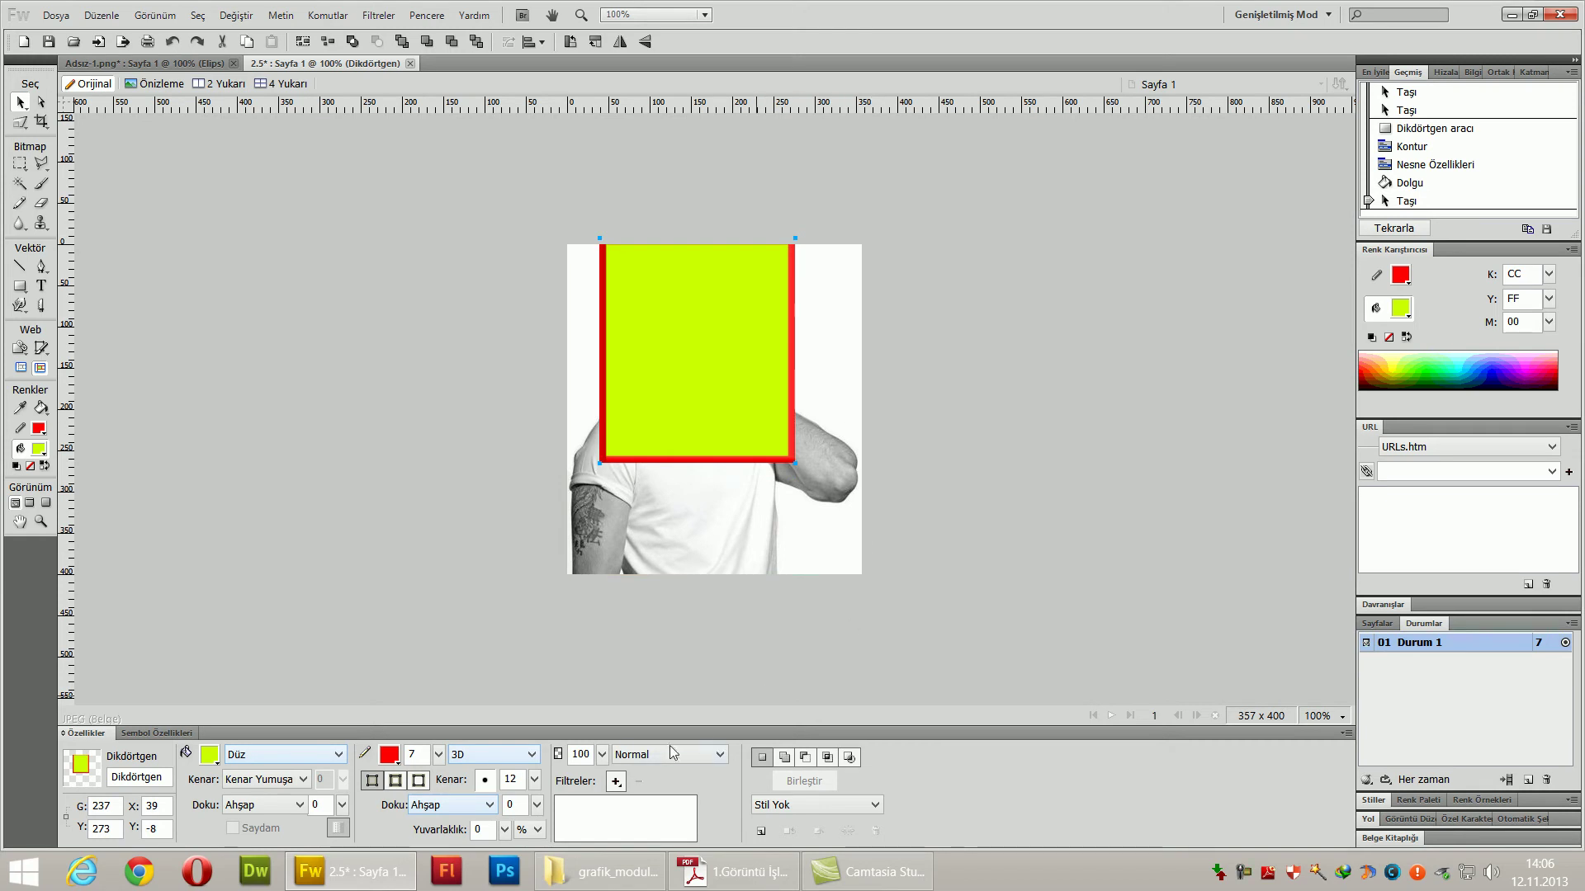
{"action": "left_click", "coordinate": [601, 754]}
{"action": "left_click_drag", "start_coordinate": [606, 687], "coordinate": [605, 750]}
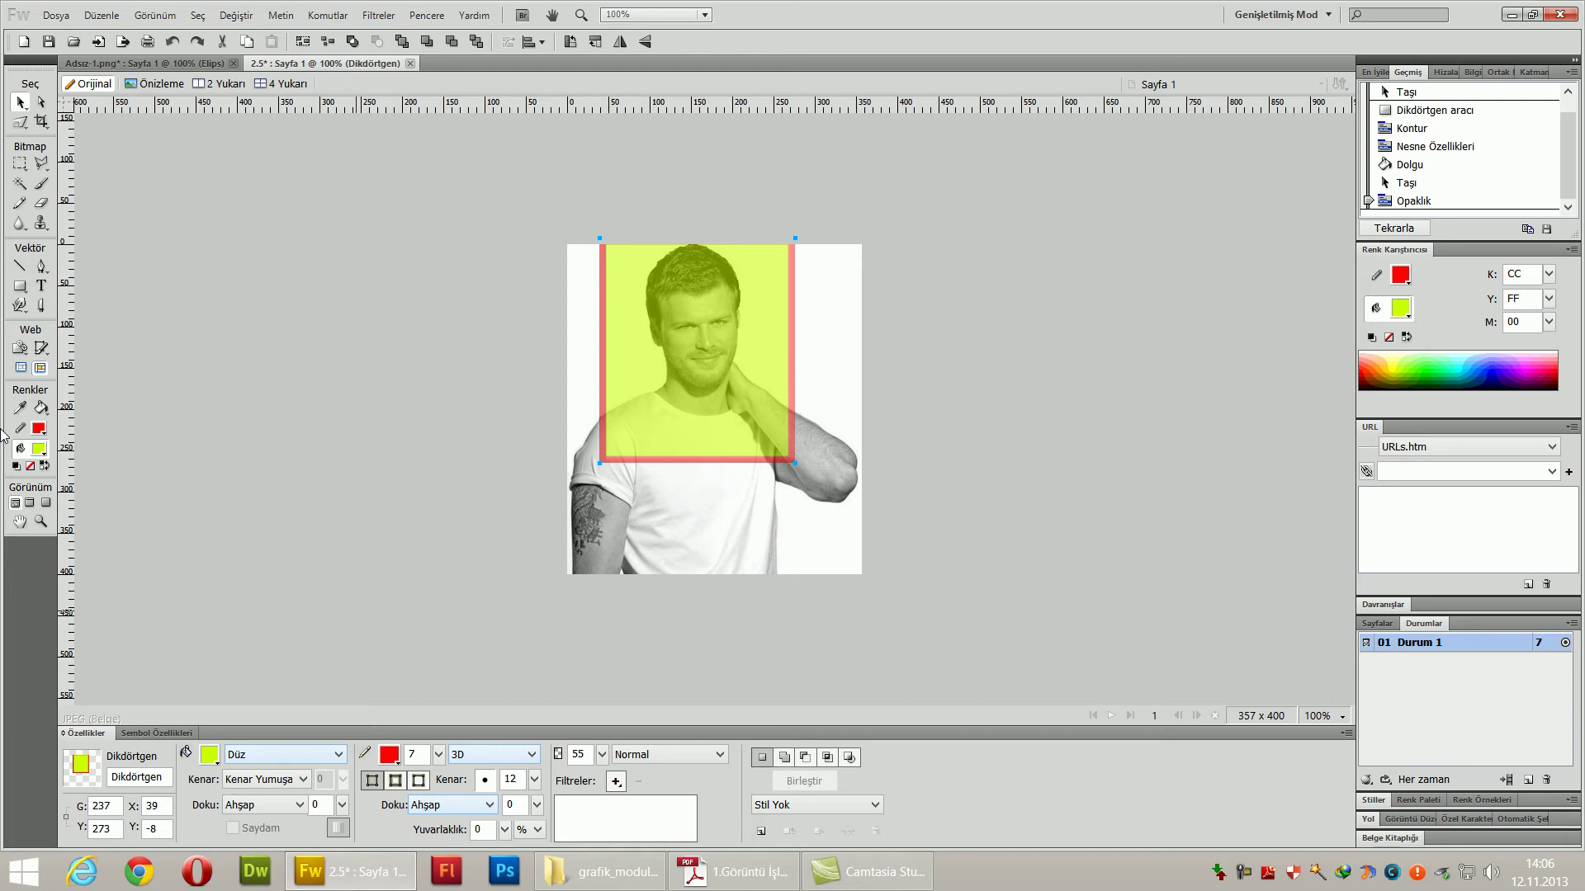
- Move the photo behind the rectangle to about X -7, Y -8 and cut it to the clipboard (Kes)
{"action": "left_click", "coordinate": [726, 536]}
{"action": "left_click_drag", "start_coordinate": [715, 527], "coordinate": [709, 520]}
{"action": "right_click", "coordinate": [709, 520]}
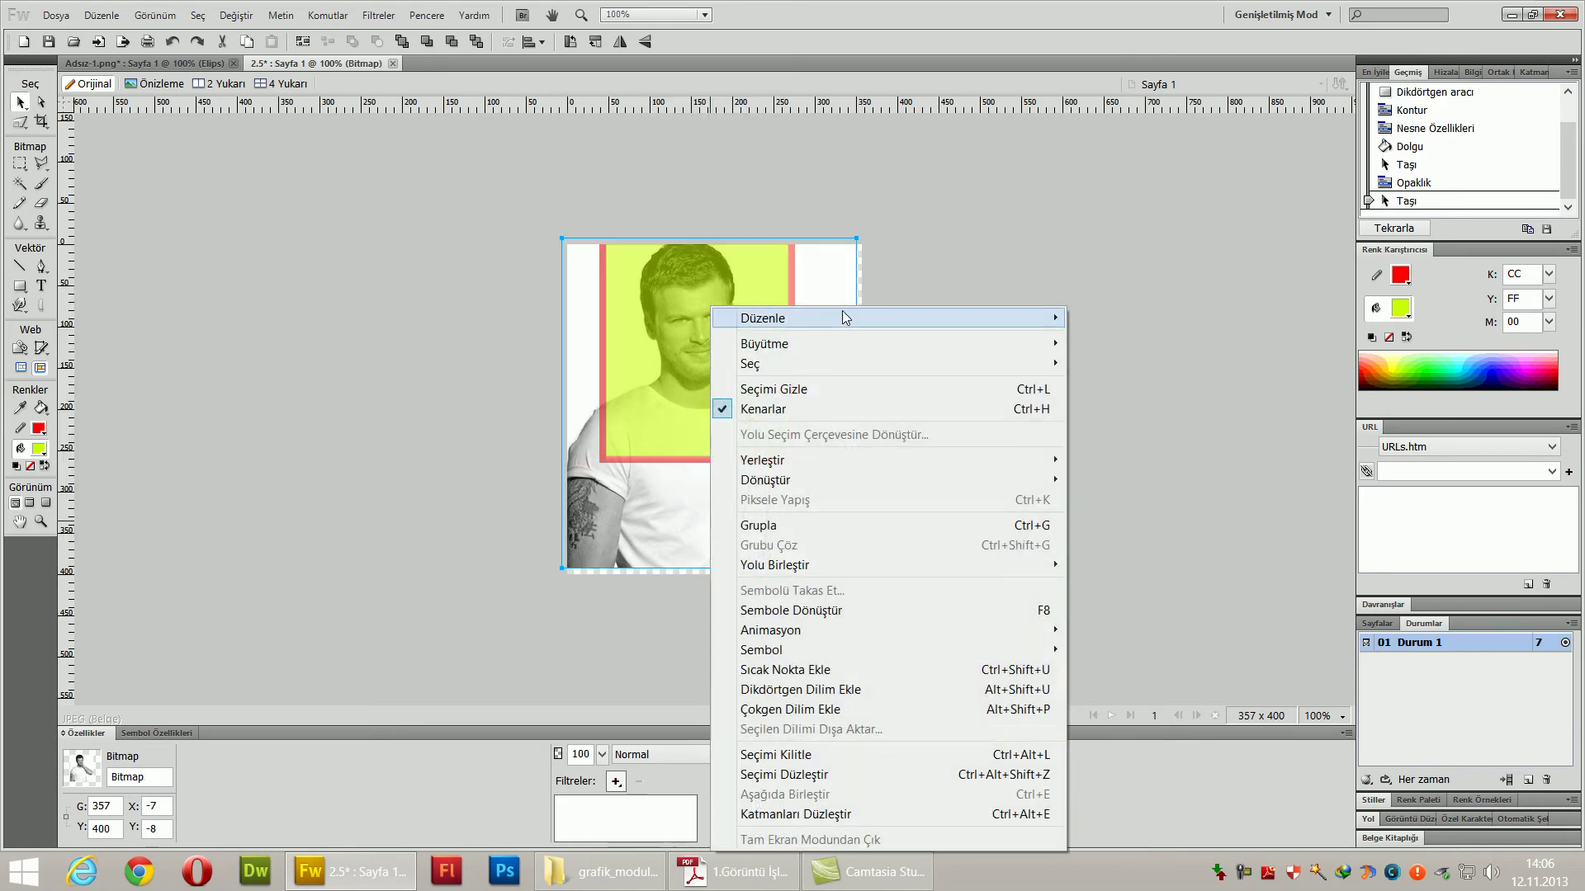
{"action": "mouse_move", "coordinate": [891, 318]}
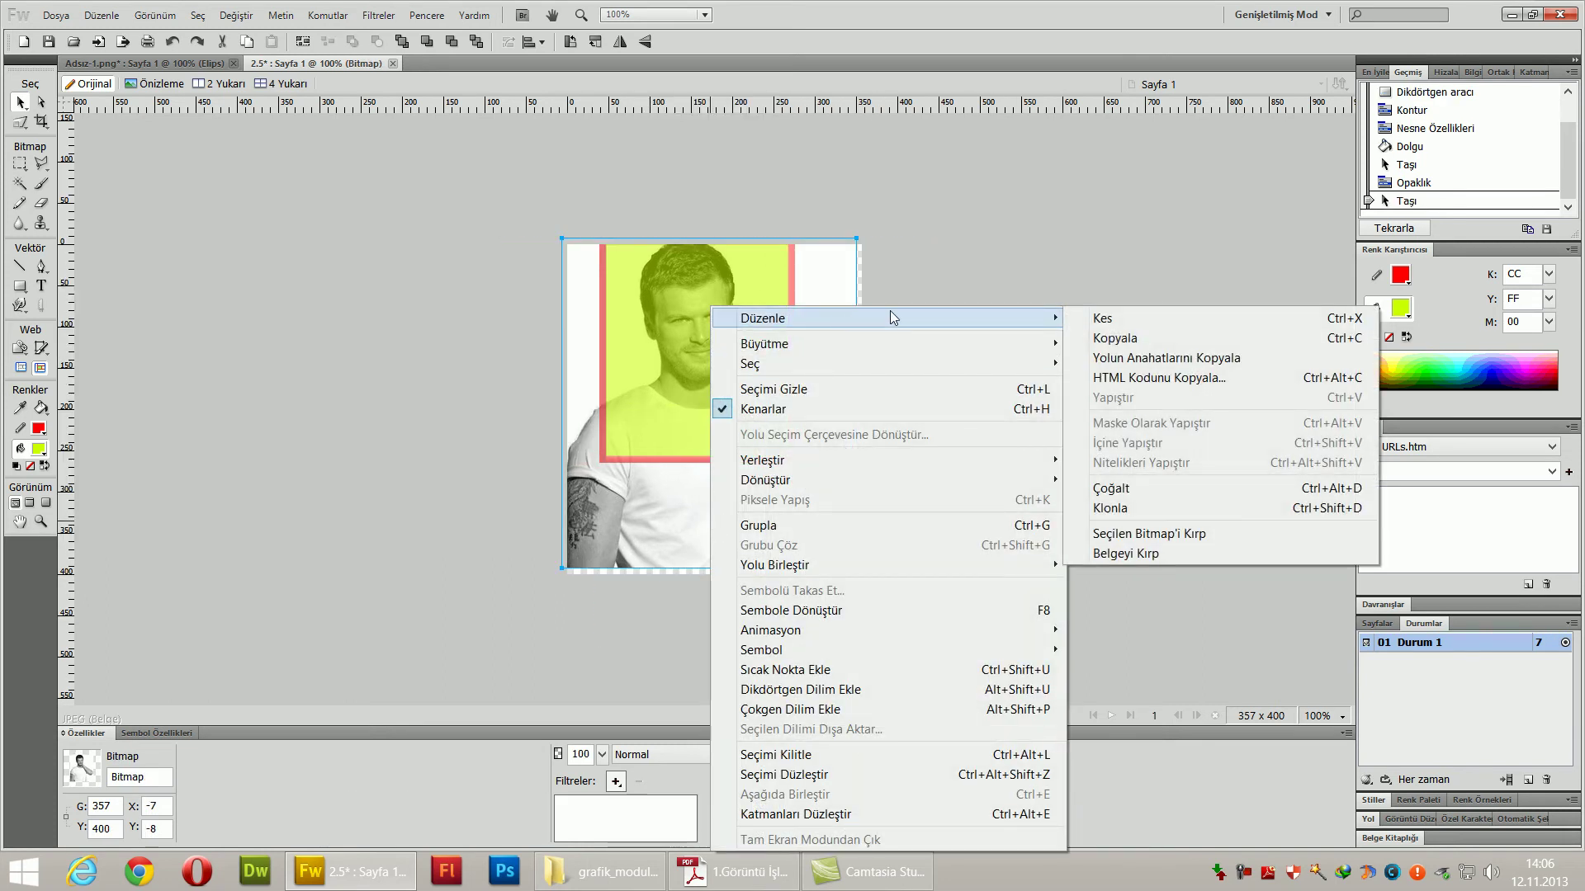
{"action": "left_click", "coordinate": [1131, 320]}
- Paste the cut photo inside the rectangle (İçine Yapıştır) and move the framed photo down to about X -6, Y 35
{"action": "left_click", "coordinate": [685, 337]}
{"action": "right_click", "coordinate": [685, 336]}
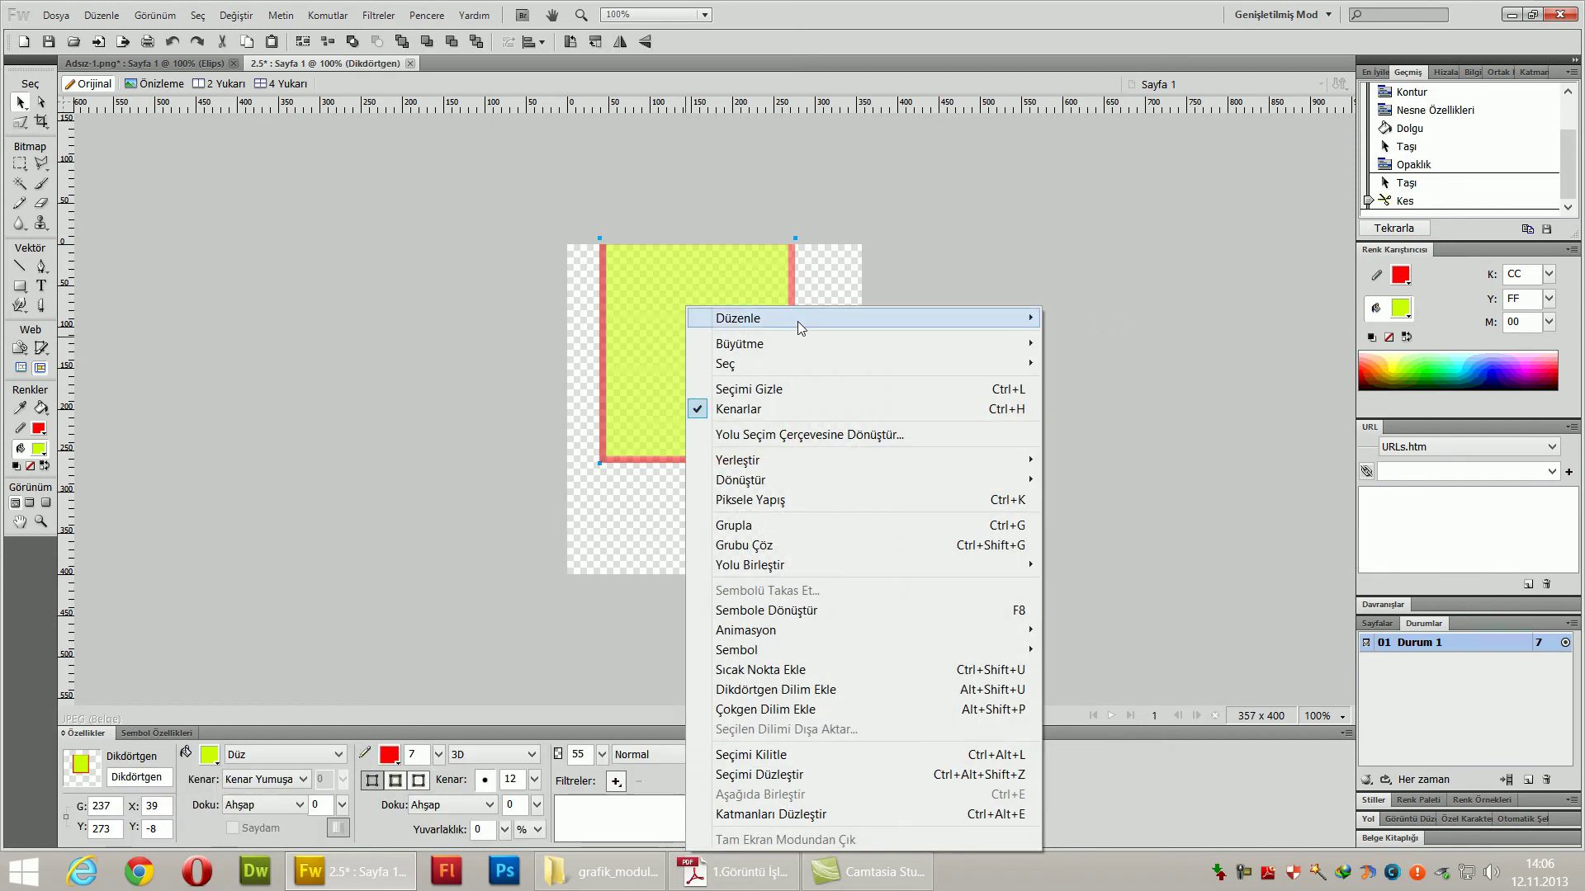
{"action": "mouse_move", "coordinate": [800, 328]}
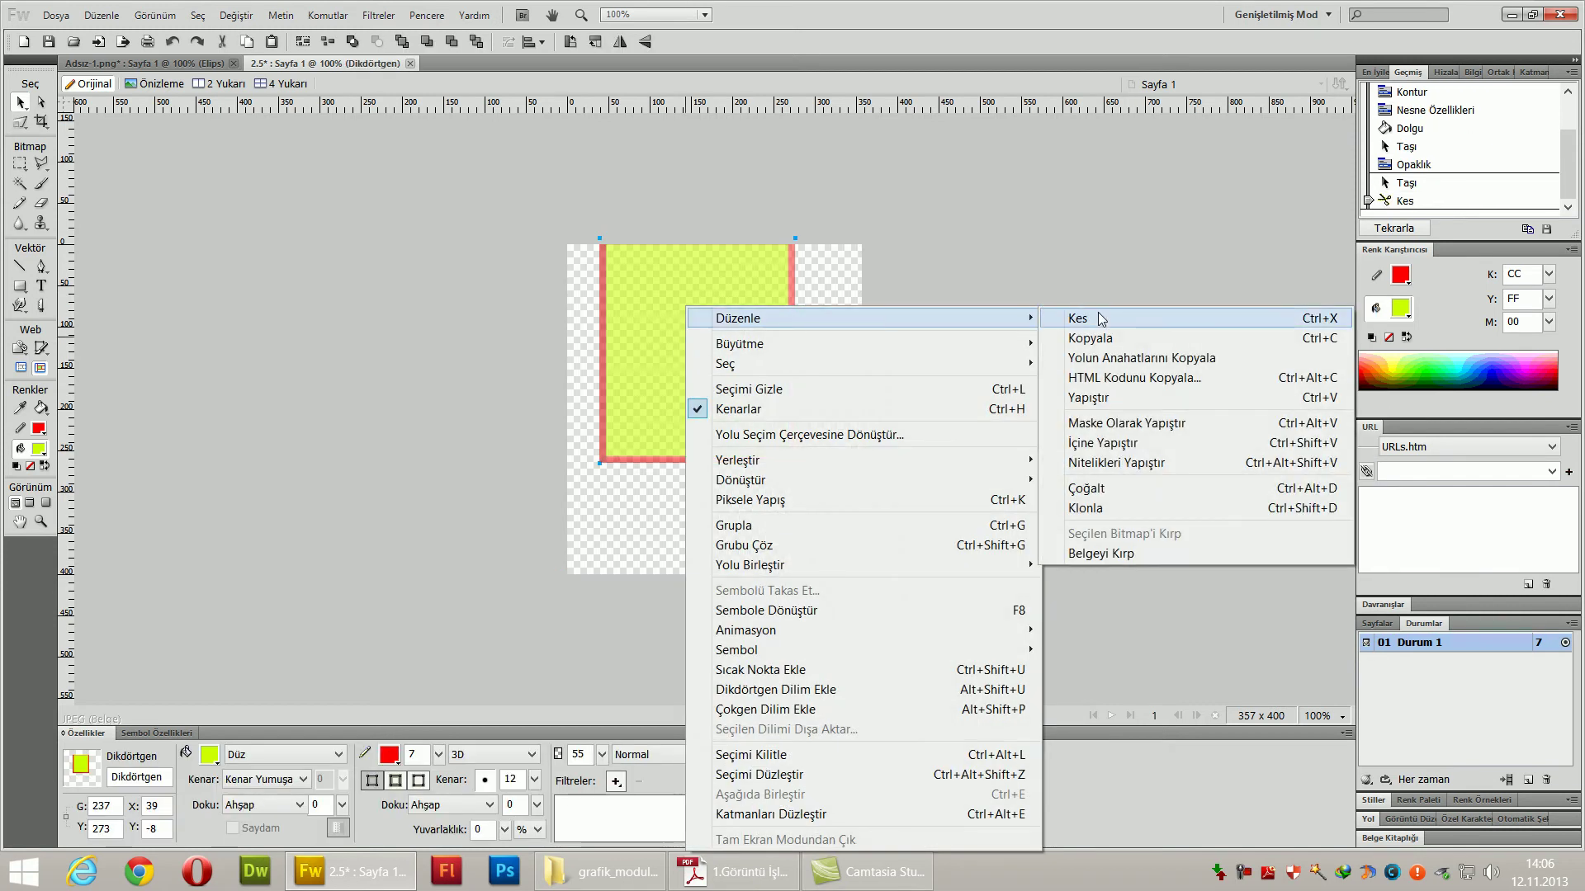
{"action": "left_click", "coordinate": [1121, 447]}
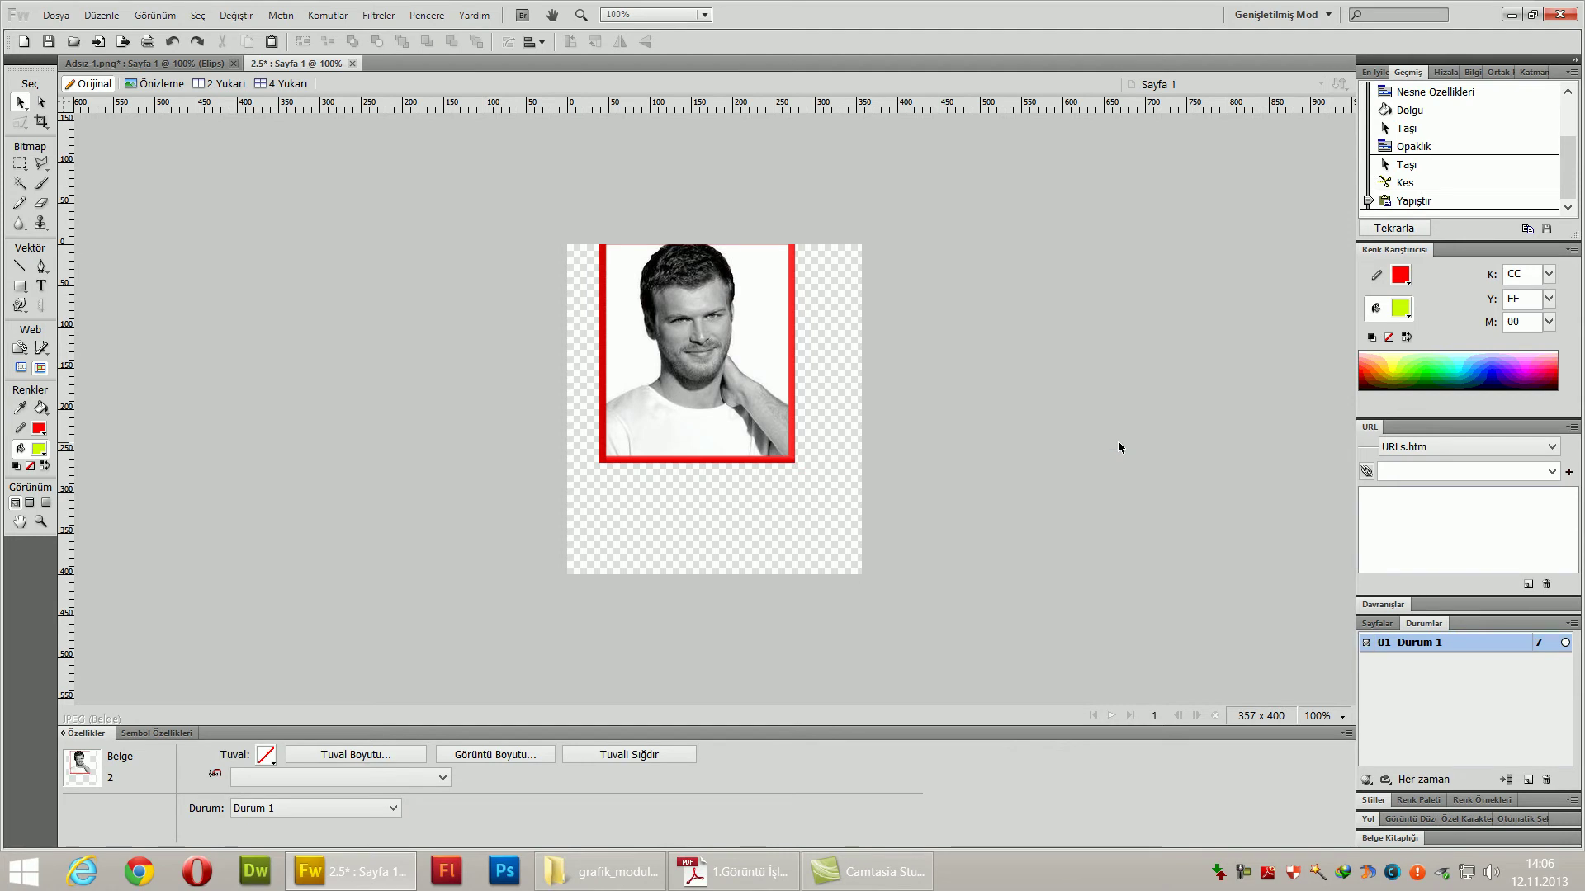
{"action": "left_click", "coordinate": [610, 278]}
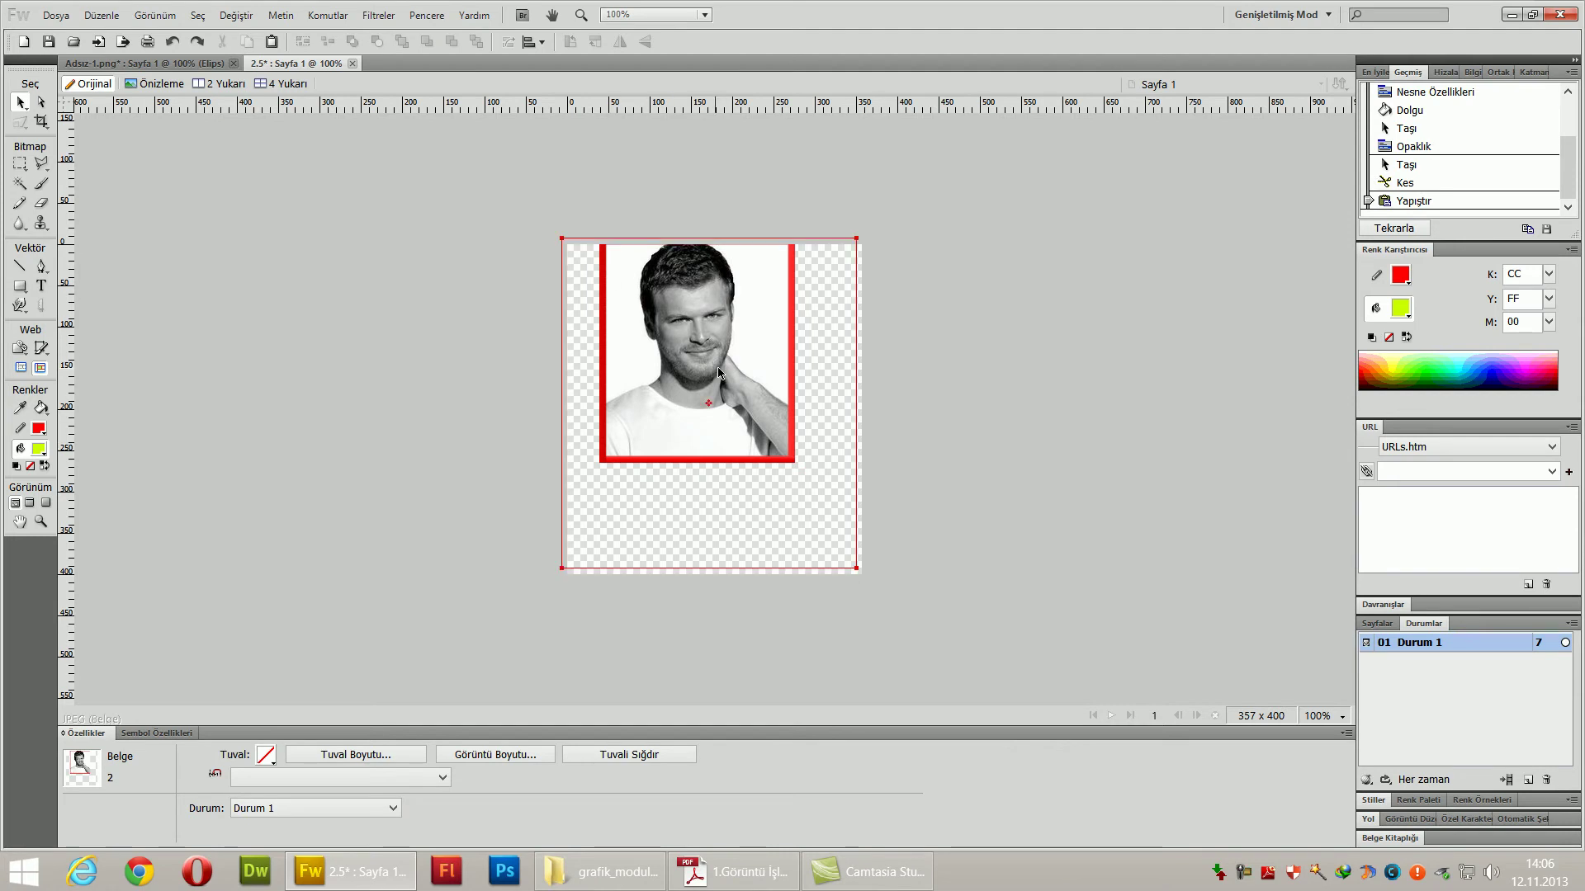
{"action": "mouse_move", "coordinate": [715, 370]}
{"action": "left_mouse_down"}
{"action": "mouse_move", "coordinate": [714, 411]}
{"action": "mouse_move", "coordinate": [748, 383]}
{"action": "mouse_move", "coordinate": [726, 391]}
{"action": "mouse_move", "coordinate": [756, 399]}
{"action": "mouse_move", "coordinate": [728, 386]}
{"action": "left_mouse_up"}
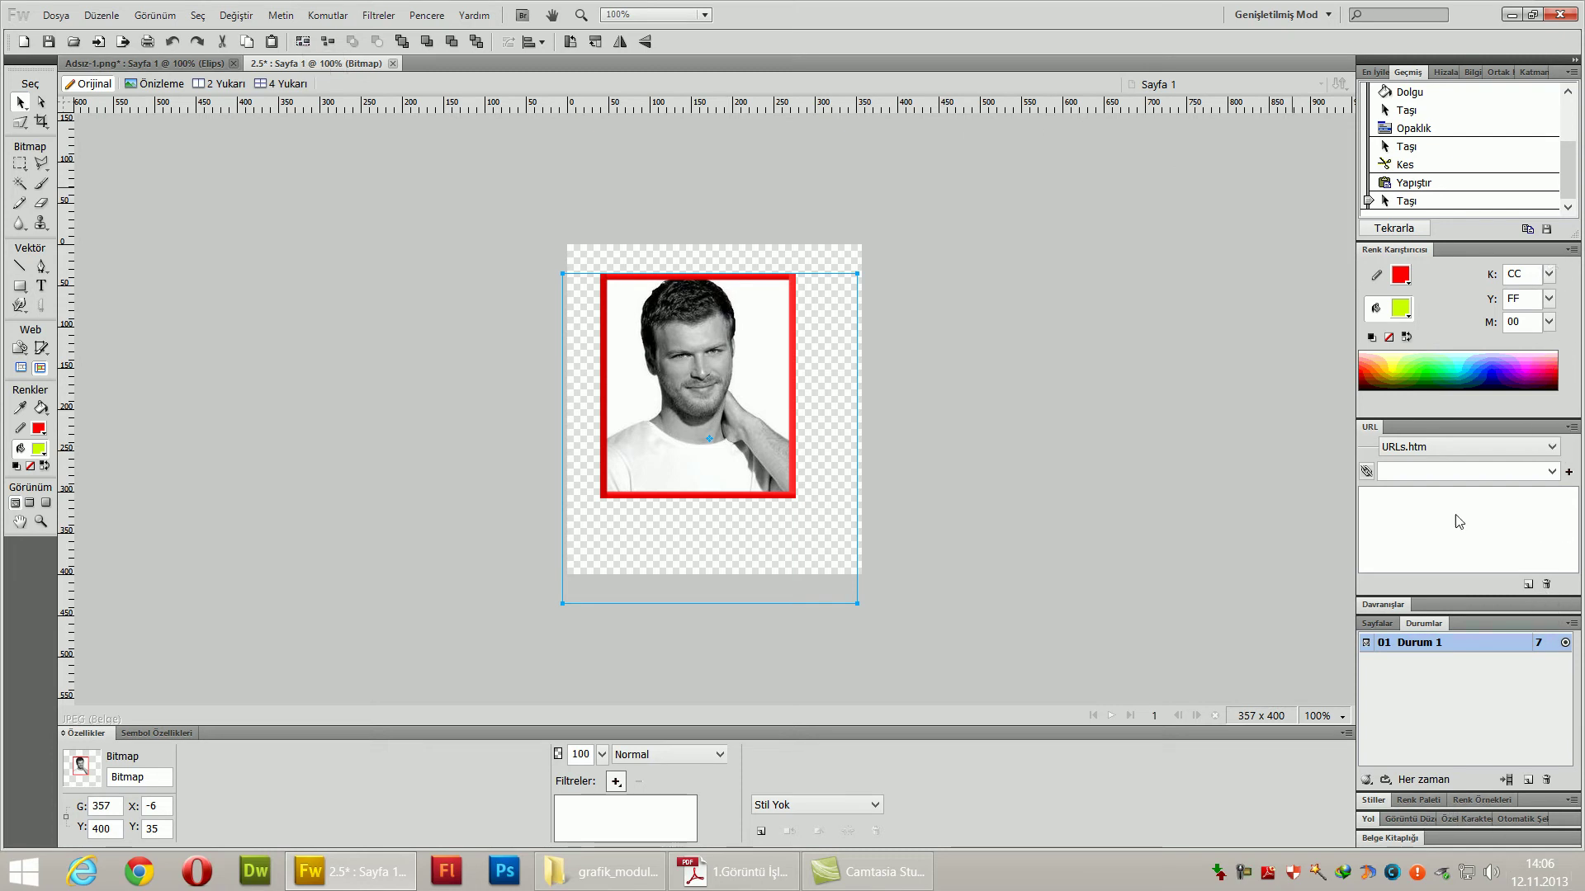
- Unlink the photo from its mask in the layers and reposition the photo inside the red frame, at about X -10, Y 58
{"action": "left_click", "coordinate": [1537, 73]}
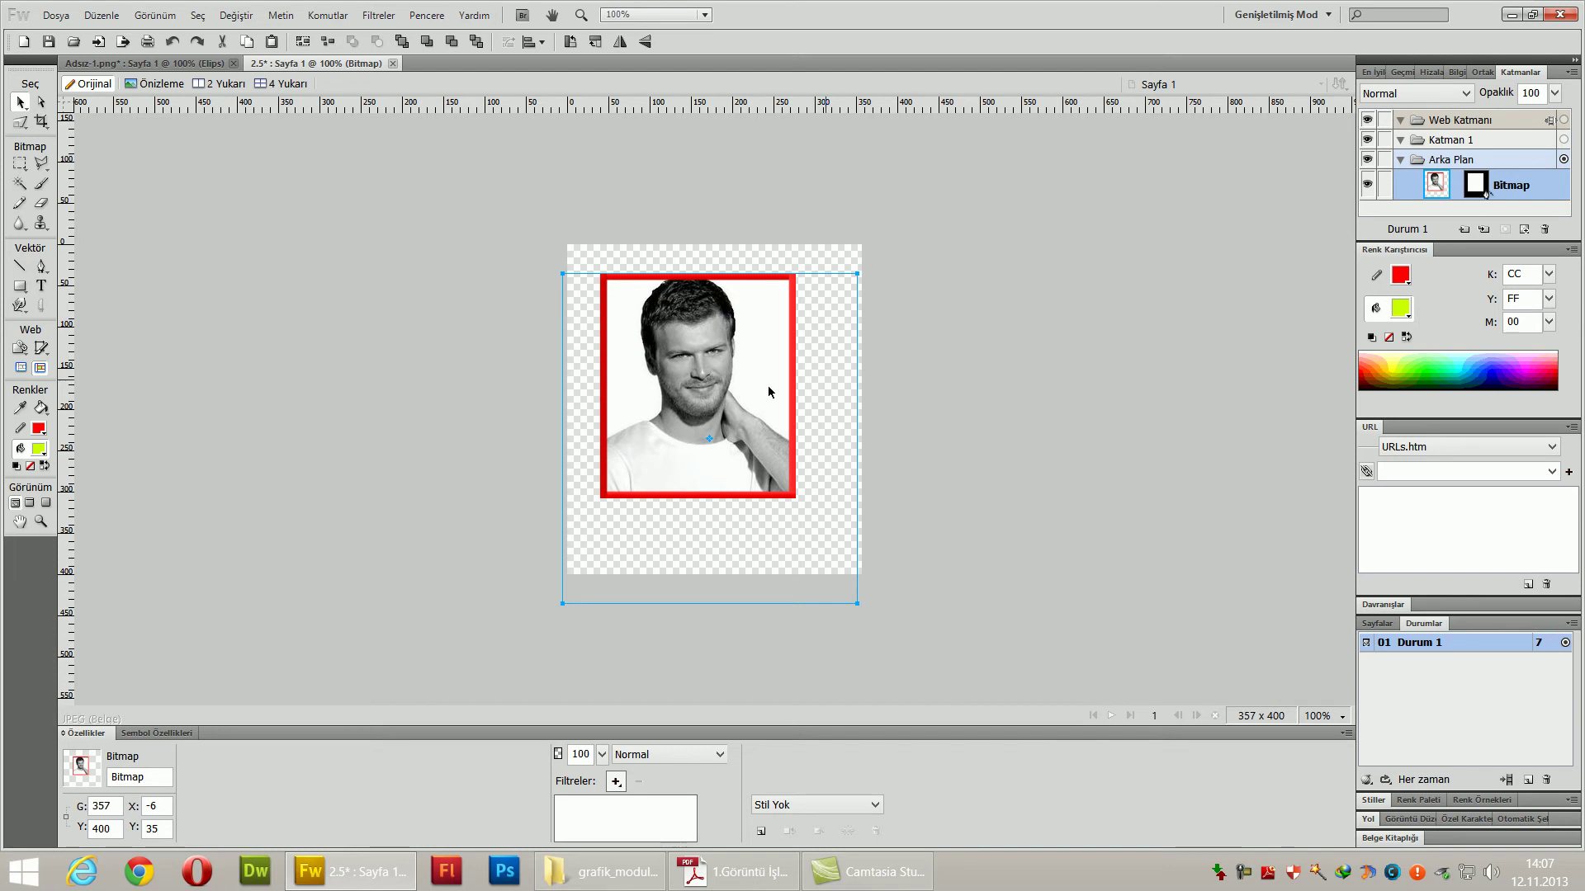
{"action": "left_click", "coordinate": [907, 422]}
{"action": "left_click", "coordinate": [743, 396]}
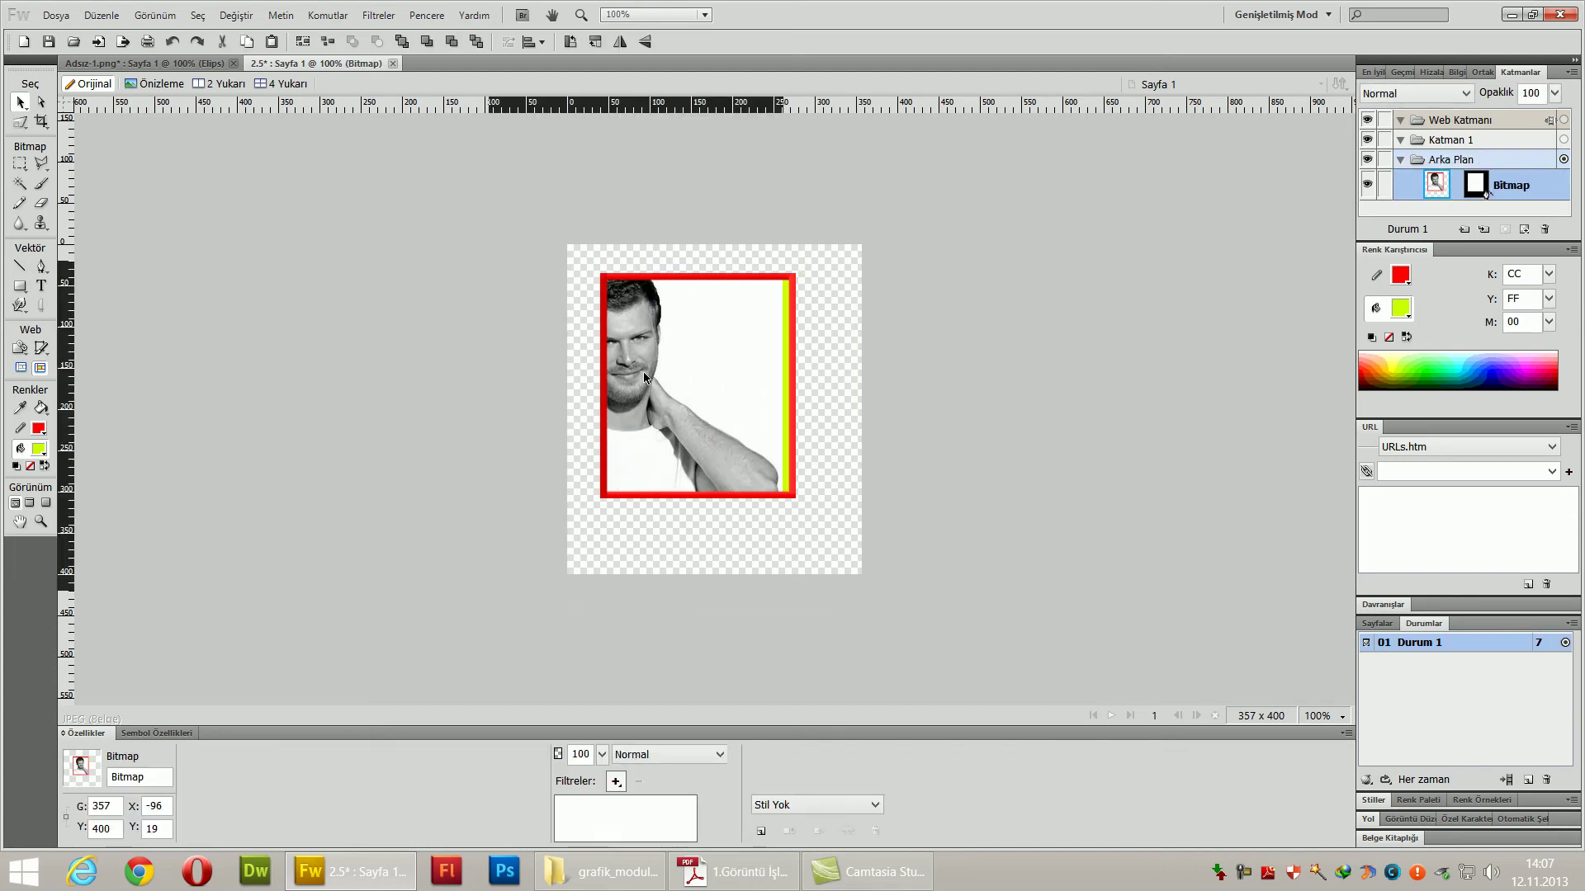
{"action": "left_click_drag", "start_coordinate": [581, 528], "coordinate": [675, 498]}
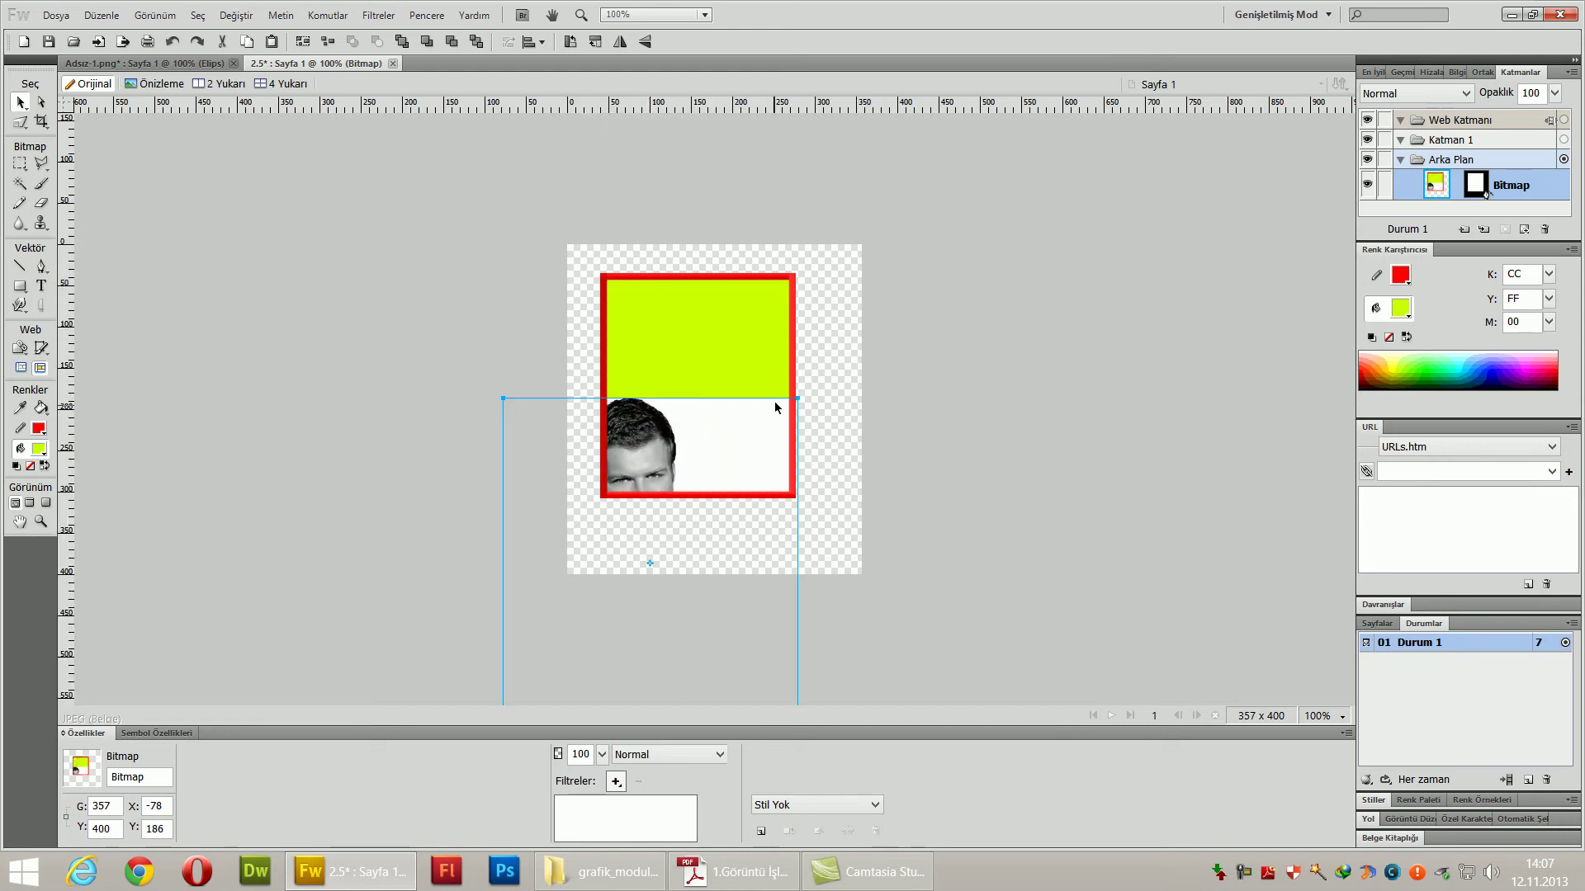
{"action": "mouse_move", "coordinate": [756, 304]}
{"action": "left_mouse_down"}
{"action": "mouse_move", "coordinate": [795, 231]}
{"action": "mouse_move", "coordinate": [767, 412]}
{"action": "mouse_move", "coordinate": [653, 372]}
{"action": "mouse_move", "coordinate": [780, 487]}
{"action": "mouse_move", "coordinate": [608, 393]}
{"action": "mouse_move", "coordinate": [752, 299]}
{"action": "left_mouse_up"}
{"action": "left_click_drag", "start_coordinate": [681, 460], "coordinate": [736, 342]}
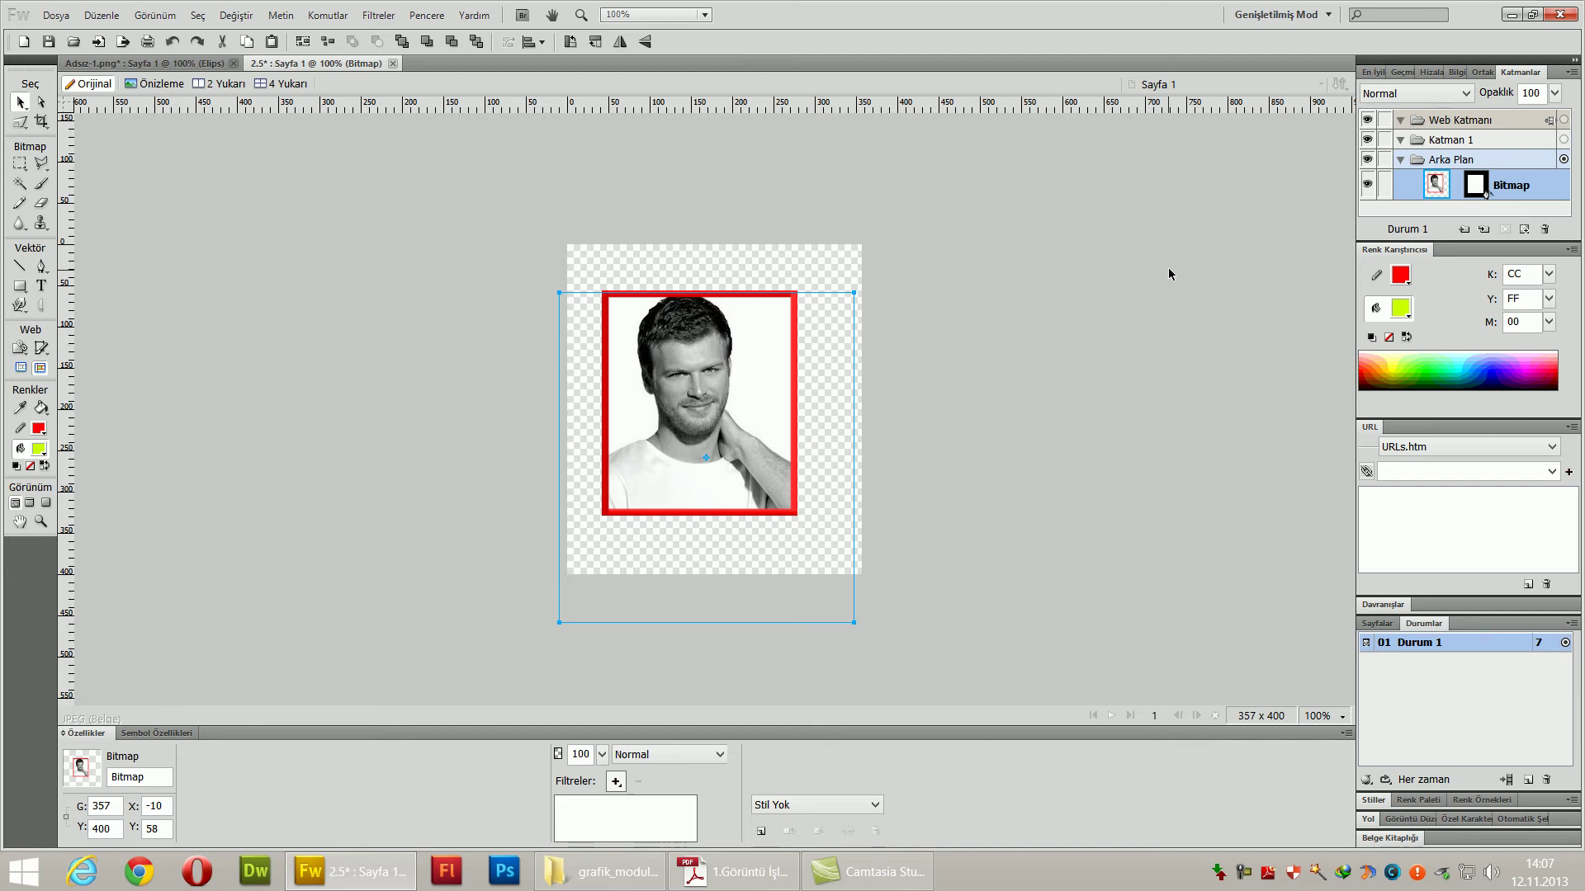
- Roll back the Geçmiş (History) steps to the move made just before the photo was cut
{"action": "left_click", "coordinate": [1402, 72]}
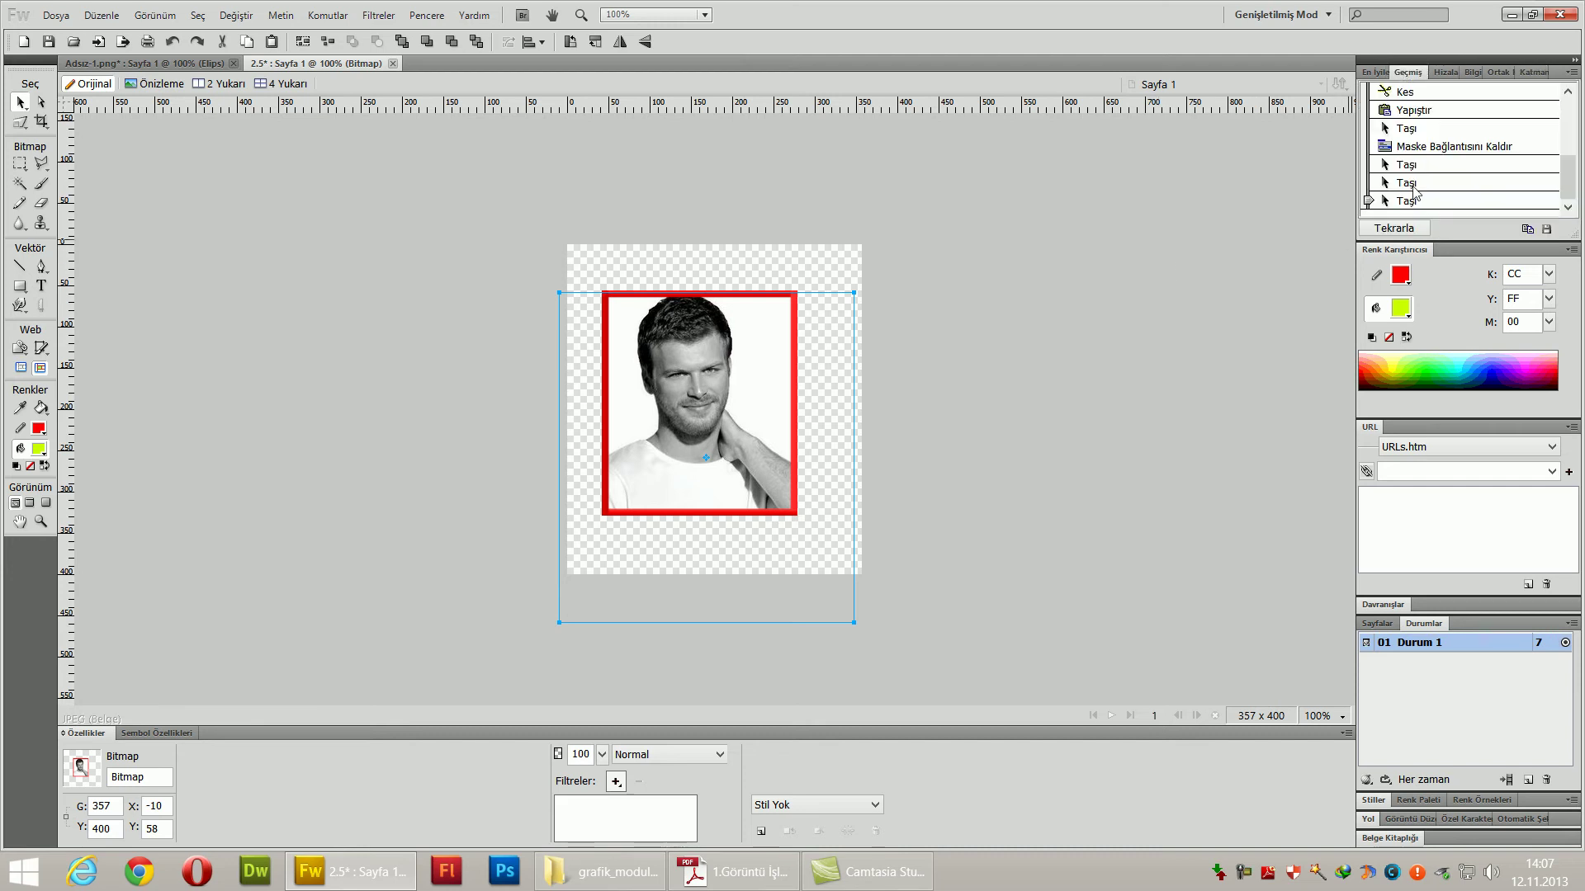
{"action": "left_click_drag", "start_coordinate": [1373, 205], "coordinate": [1370, 91]}
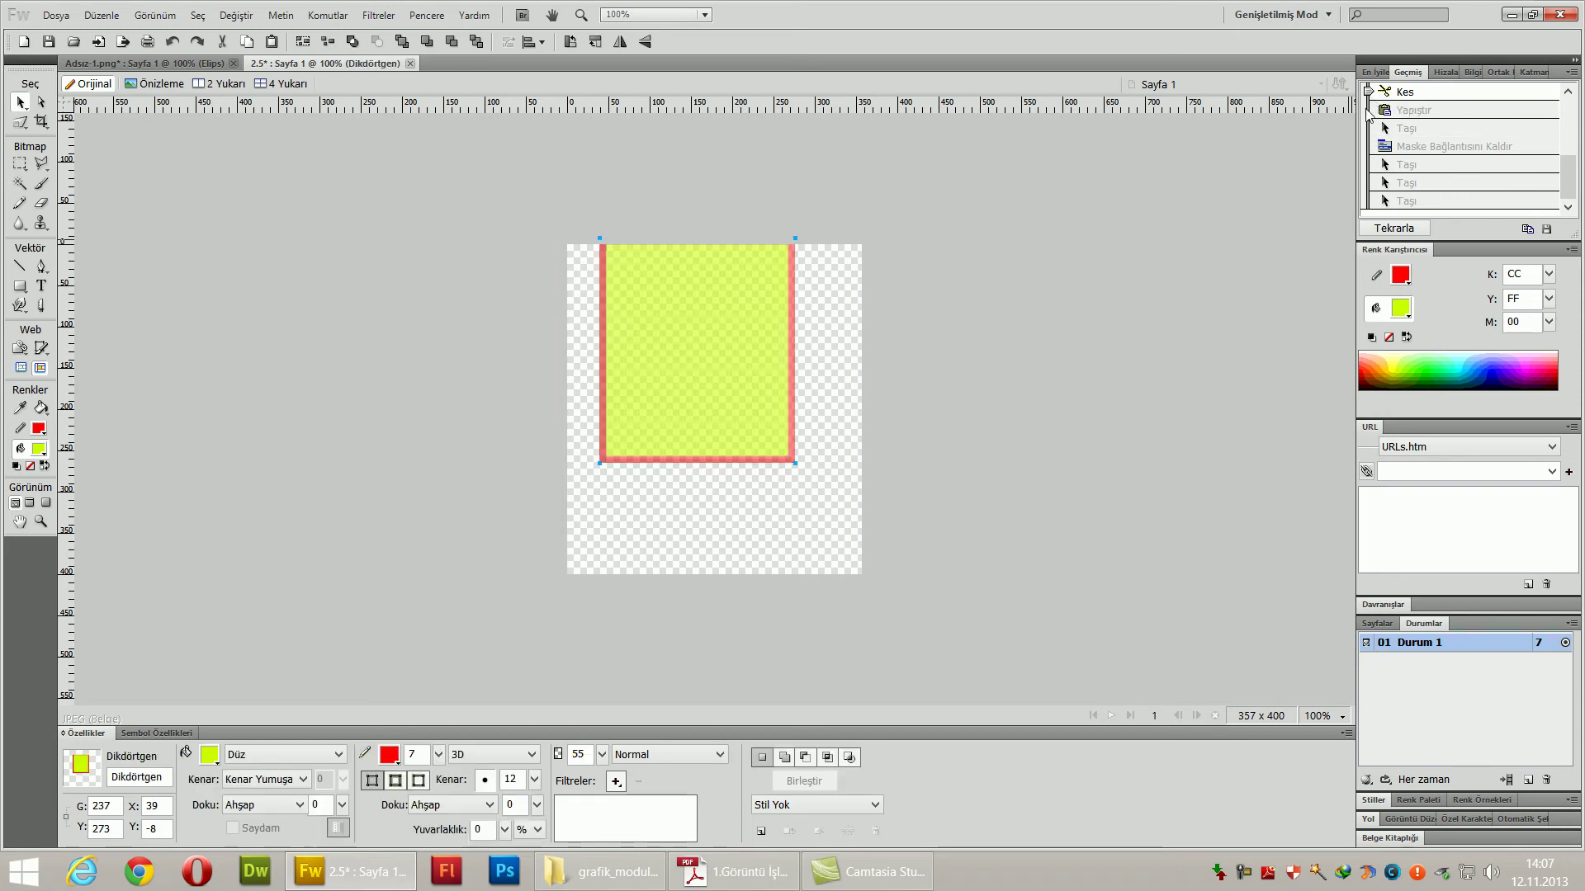
{"action": "scroll", "coordinate": [1567, 173], "scroll_direction": "up", "scroll_amount": 1}
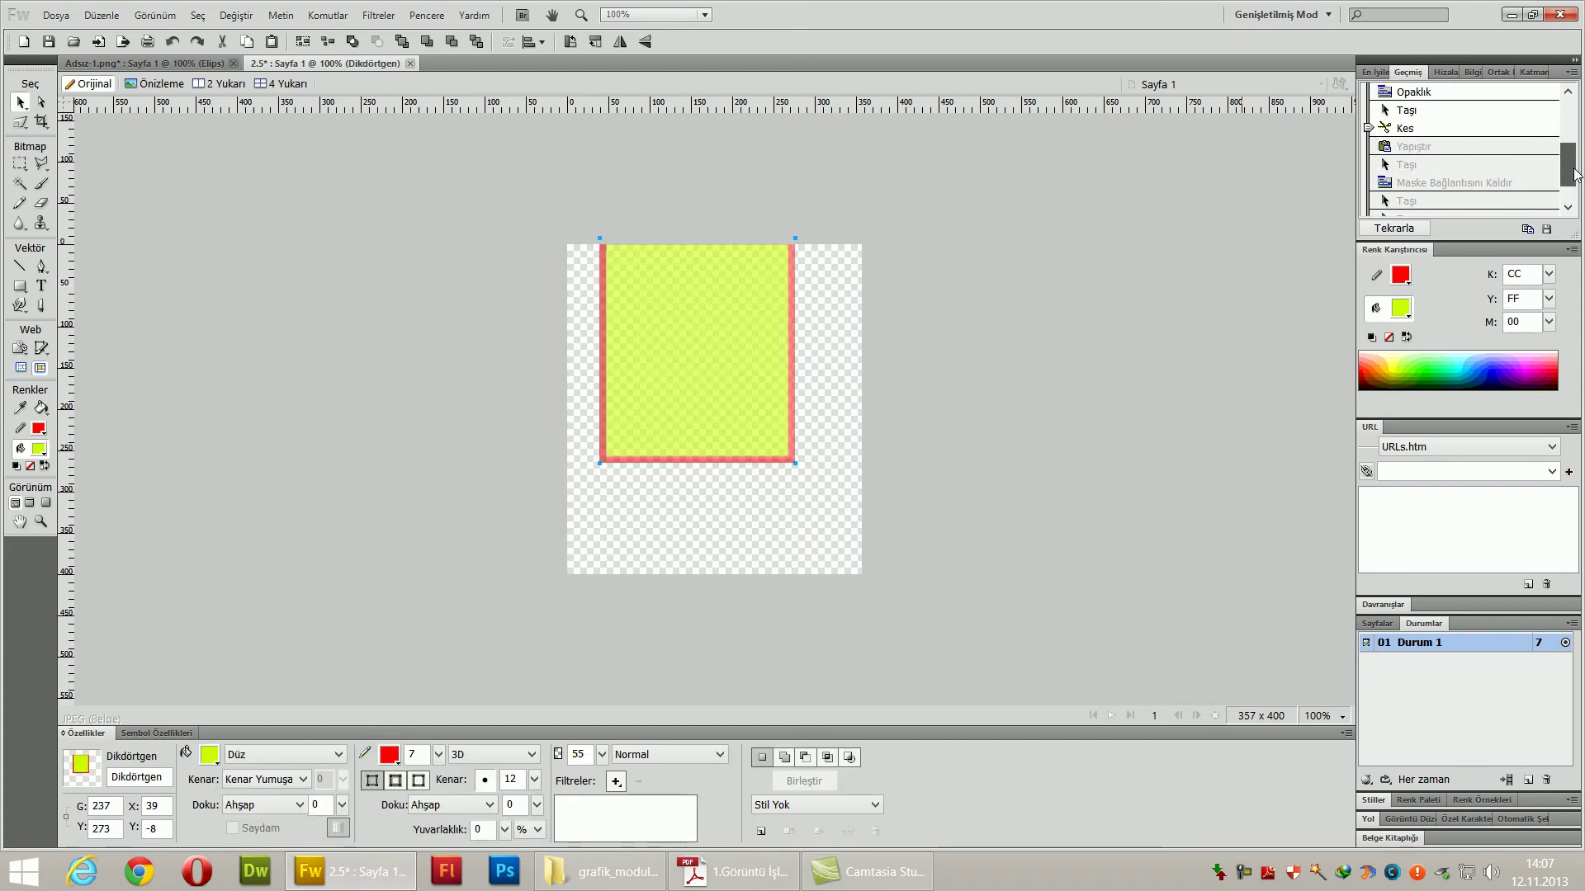
{"action": "left_click_drag", "start_coordinate": [1370, 130], "coordinate": [1370, 111]}
- Delete the yellow-green rectangle and move the photo back to cover the whole canvas
{"action": "left_click", "coordinate": [938, 477]}
{"action": "left_click", "coordinate": [730, 407]}
{"action": "key", "text": "Delete"}
{"action": "left_click_drag", "start_coordinate": [716, 453], "coordinate": [727, 464]}
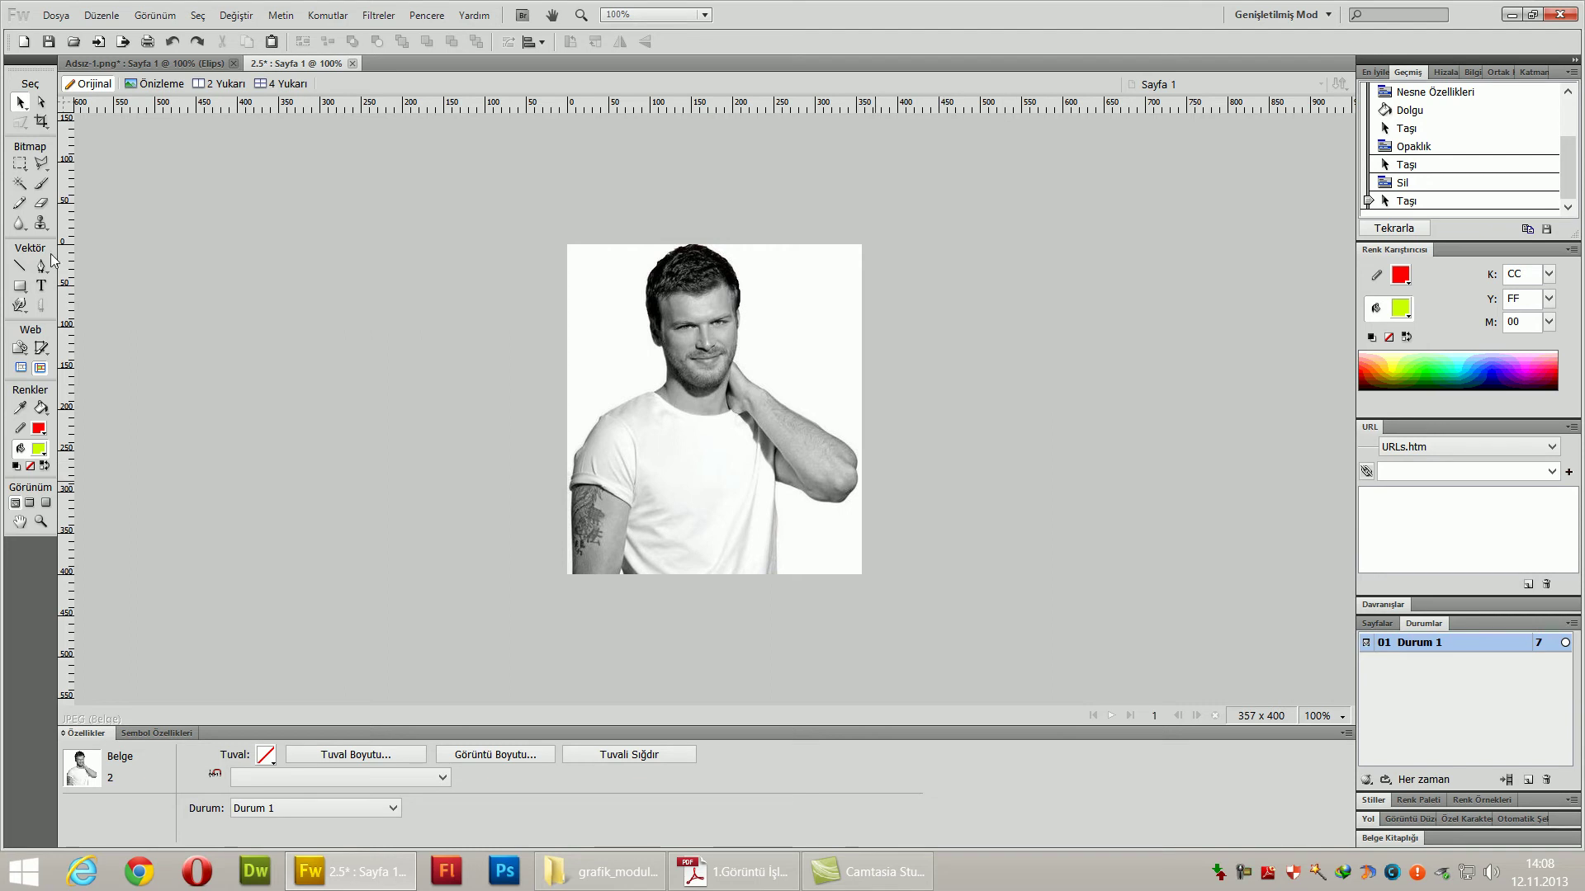
- Draw a yellow-green circle about 96 px in diameter beside the man's head and move it over his face
{"action": "left_click_drag", "start_coordinate": [23, 294], "coordinate": [100, 327]}
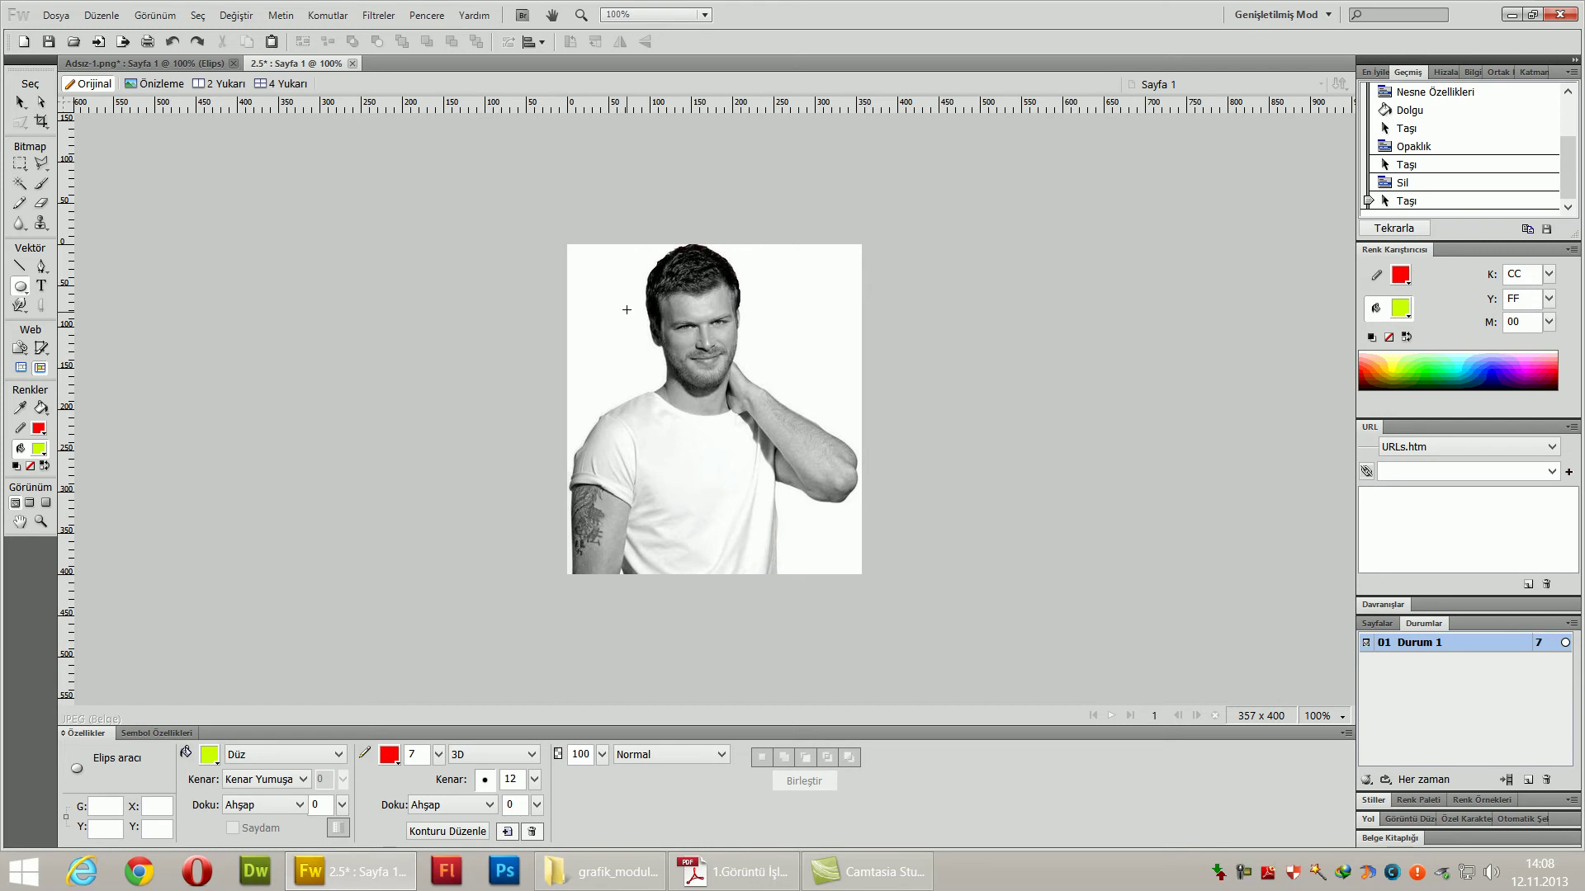
{"action": "left_click_drag", "start_coordinate": [583, 259], "coordinate": [616, 306]}
{"action": "left_click", "coordinate": [18, 106]}
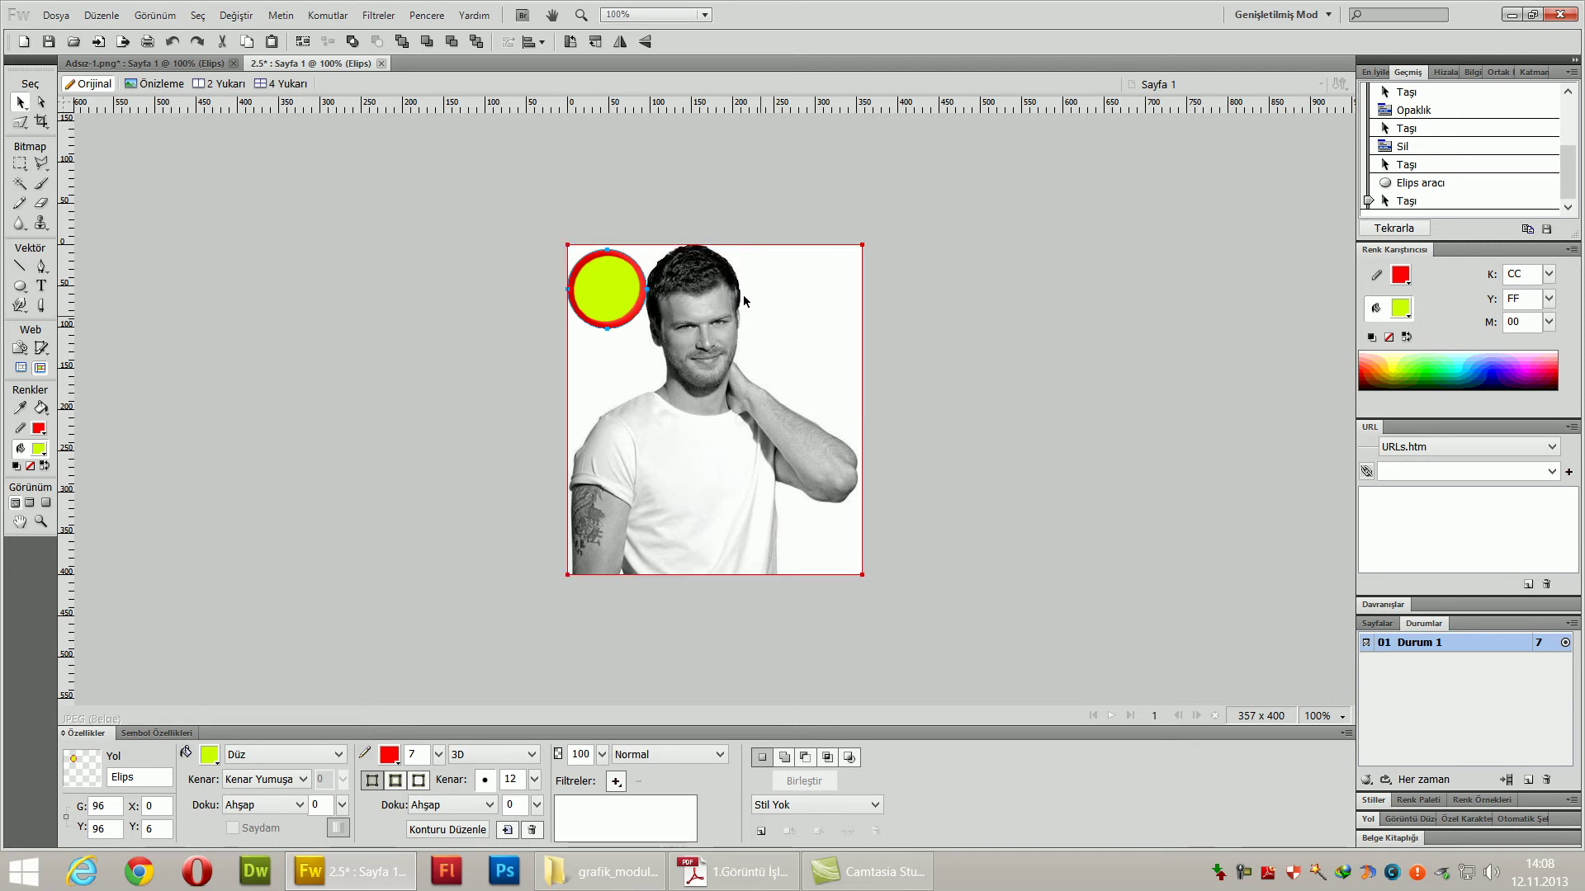
{"action": "mouse_move", "coordinate": [615, 291]}
{"action": "left_mouse_down"}
{"action": "mouse_move", "coordinate": [728, 293]}
{"action": "mouse_move", "coordinate": [805, 328]}
{"action": "mouse_move", "coordinate": [817, 528]}
{"action": "mouse_move", "coordinate": [651, 550]}
{"action": "mouse_move", "coordinate": [598, 439]}
{"action": "mouse_move", "coordinate": [611, 285]}
{"action": "left_mouse_up"}
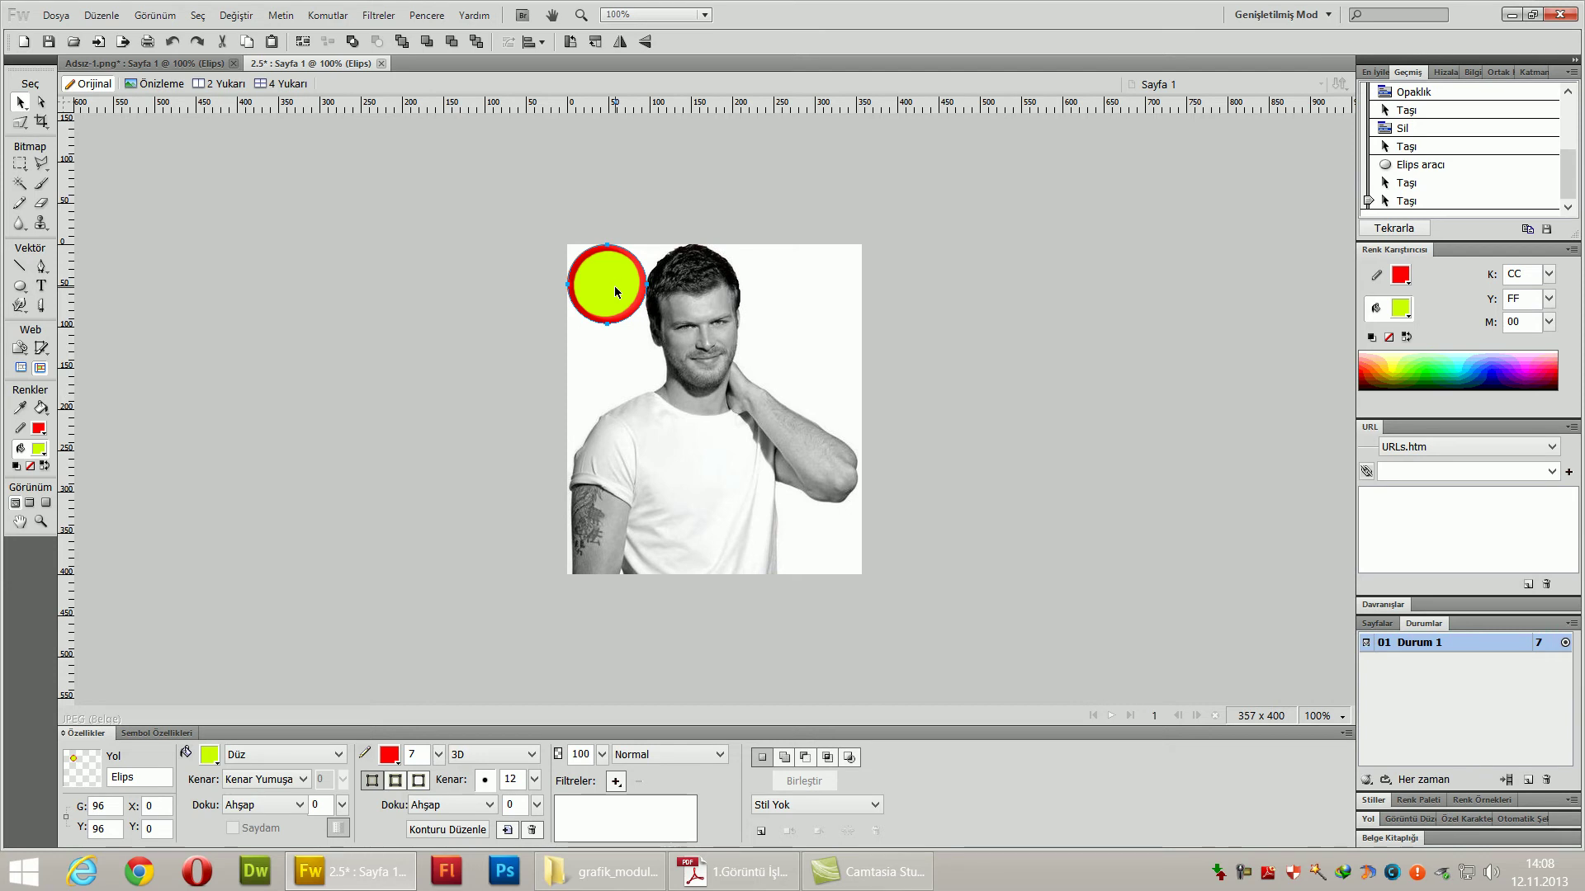
{"action": "left_click_drag", "start_coordinate": [615, 291], "coordinate": [702, 359]}
- Enlarge the circle over the face to about 183 px in diameter and delete it
{"action": "left_click_drag", "start_coordinate": [20, 122], "coordinate": [66, 141]}
{"action": "left_click_drag", "start_coordinate": [730, 313], "coordinate": [823, 234]}
{"action": "left_click_drag", "start_coordinate": [794, 309], "coordinate": [748, 354]}
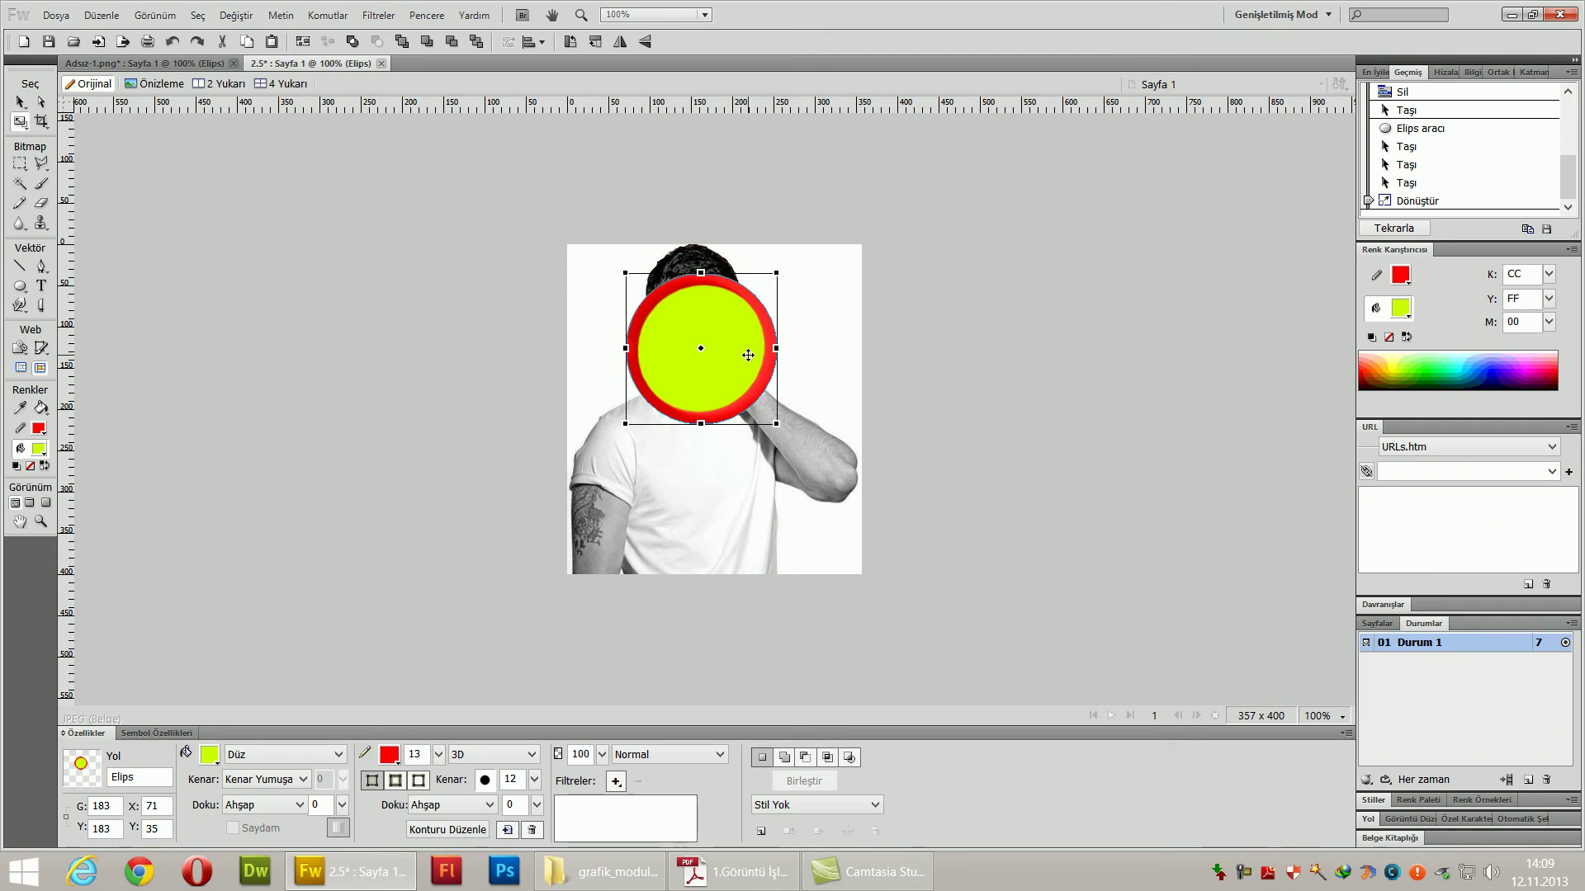
{"action": "key", "text": "Delete"}
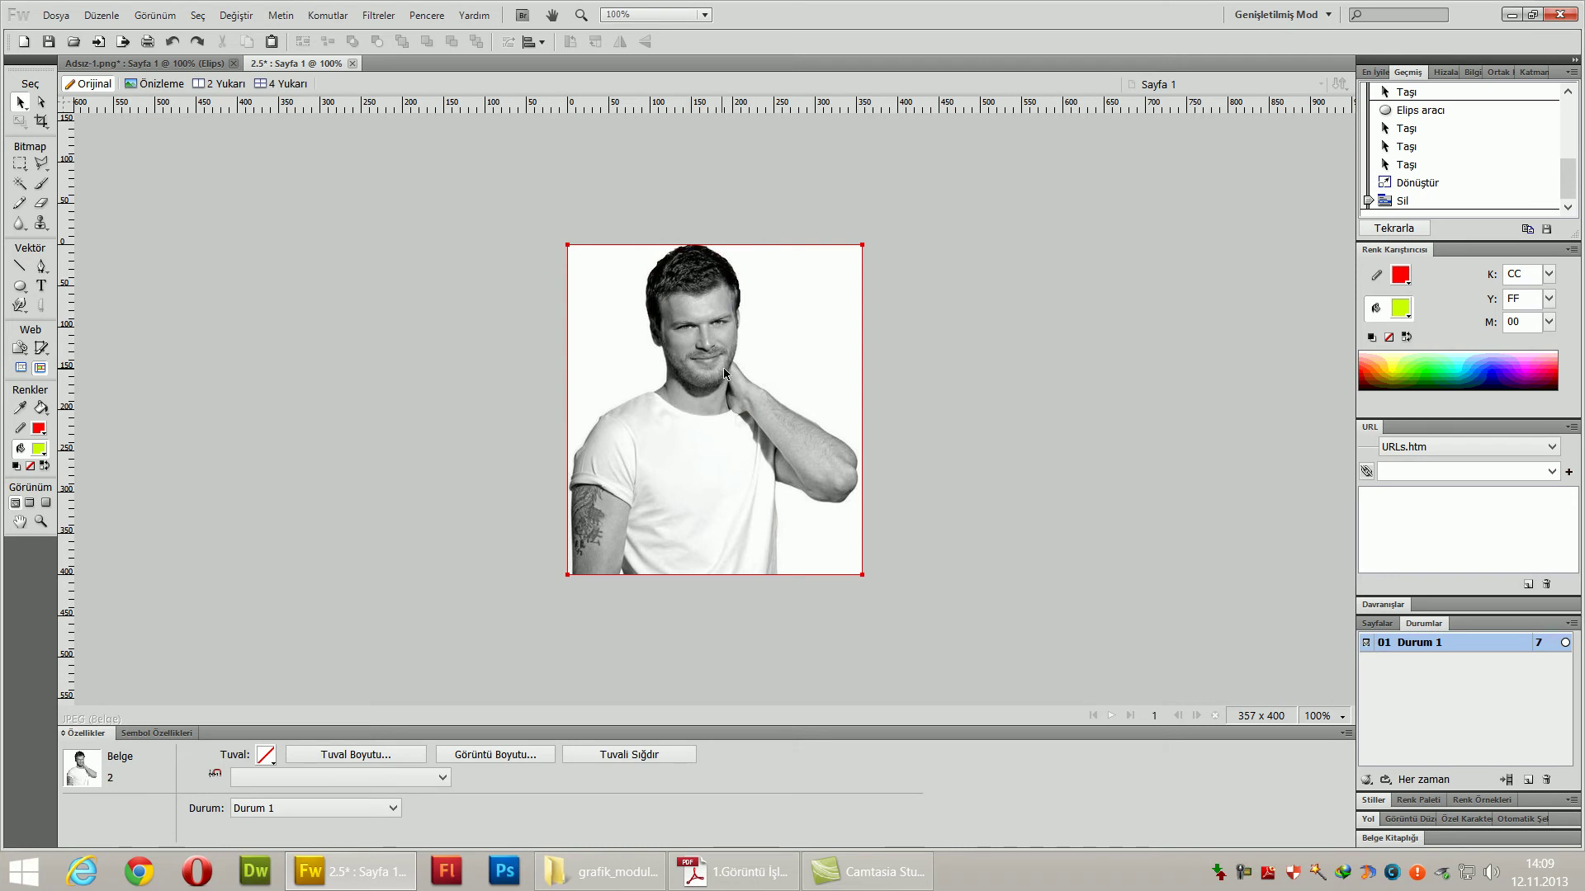
- Nudge the photo aside and move it back to X 0, Y 0
{"action": "mouse_move", "coordinate": [733, 872]}
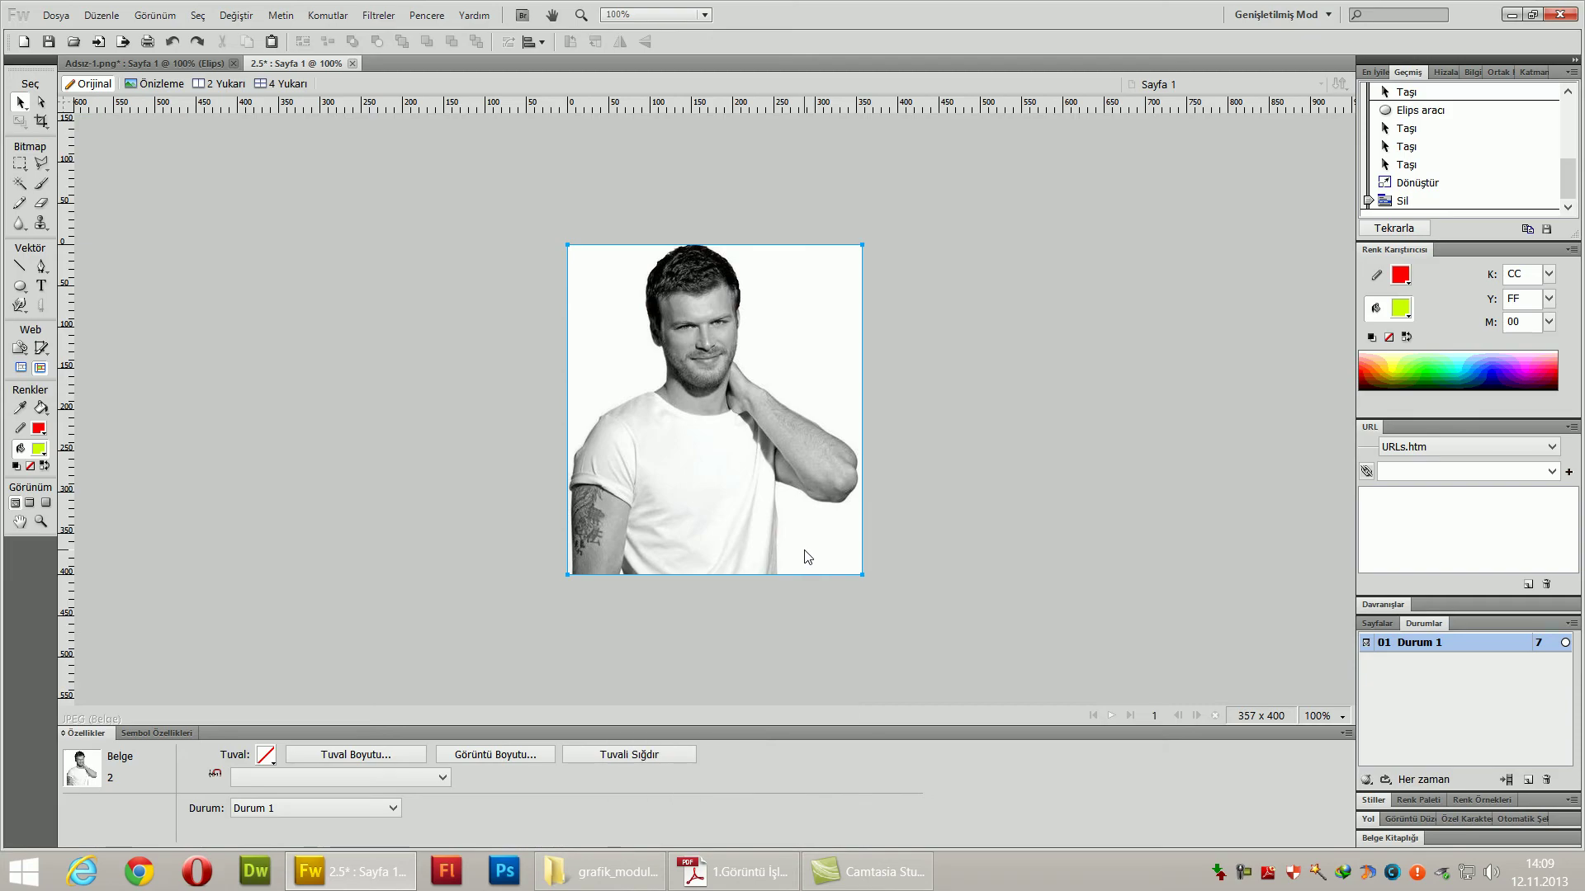
{"action": "left_click", "coordinate": [807, 557]}
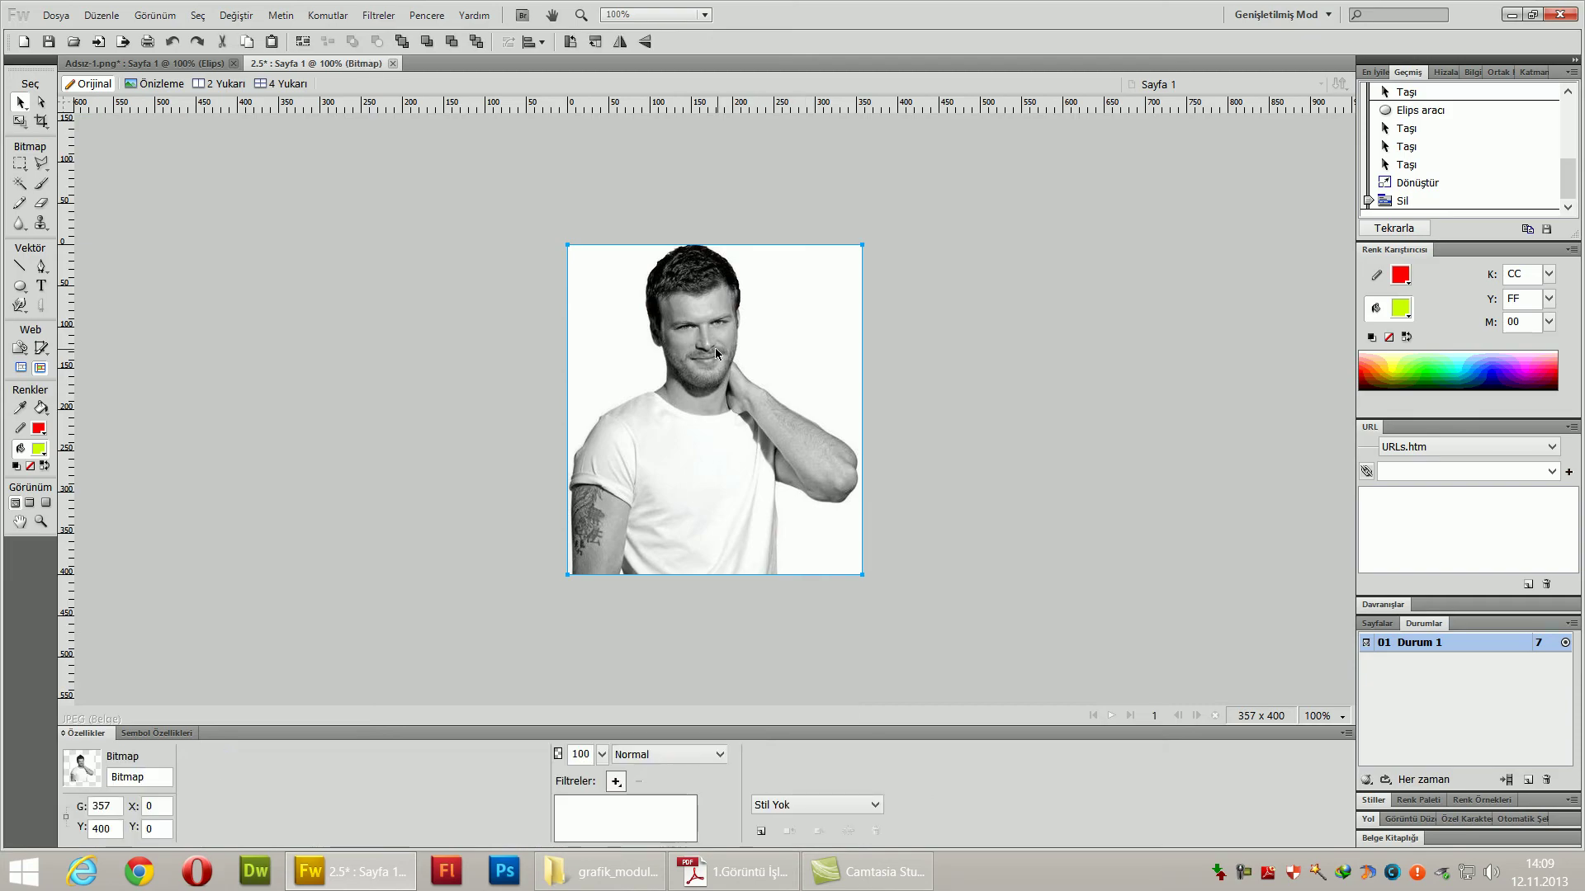
{"action": "left_click_drag", "start_coordinate": [704, 388], "coordinate": [762, 408]}
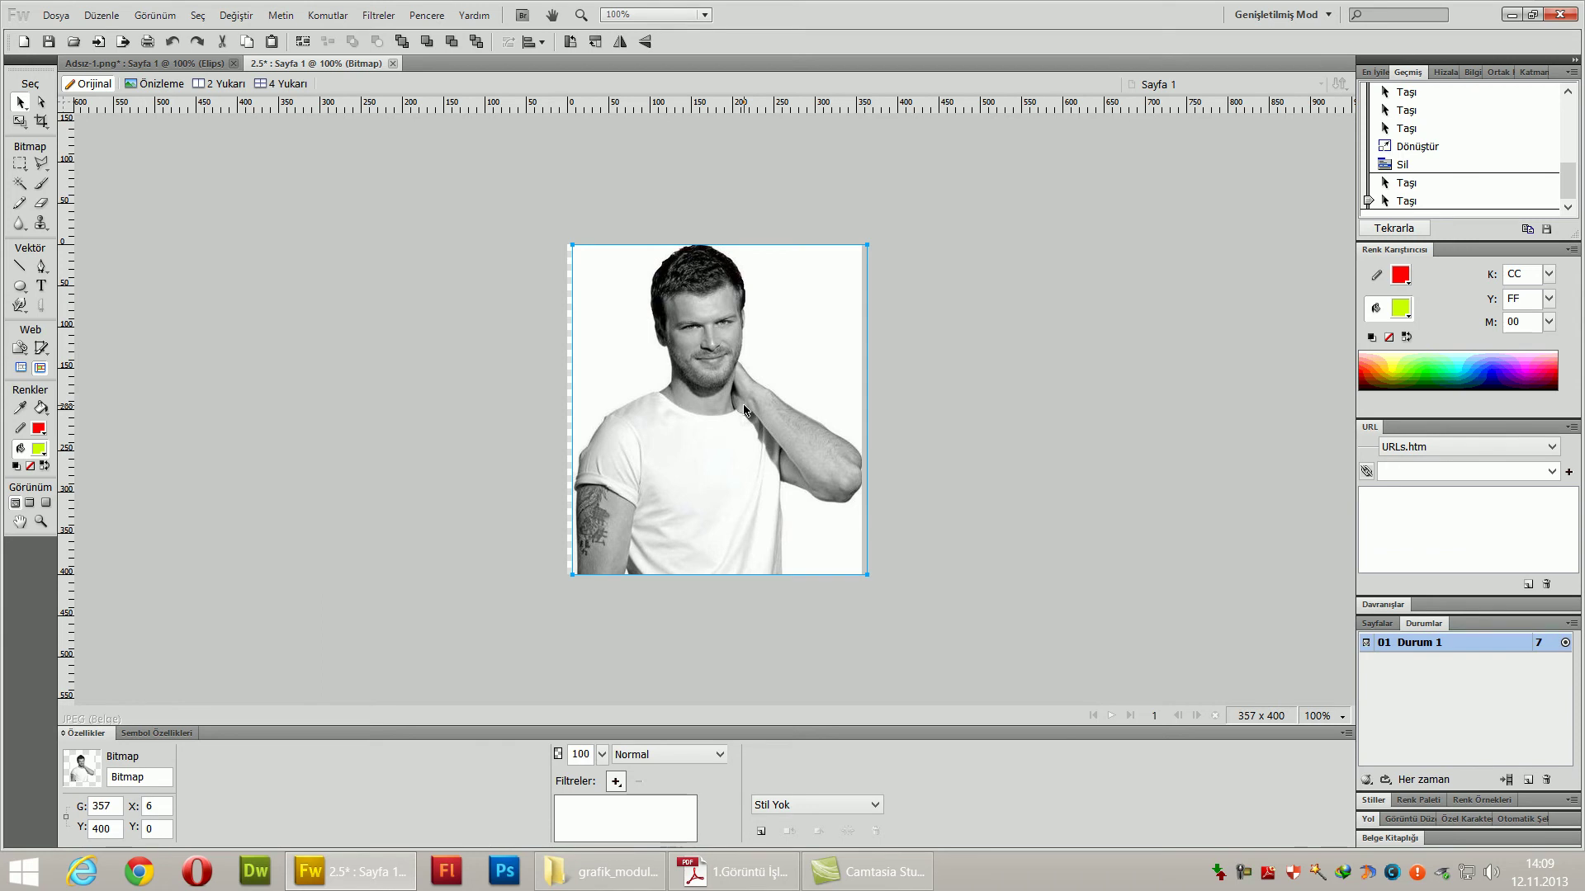
{"action": "left_click_drag", "start_coordinate": [739, 414], "coordinate": [734, 414]}
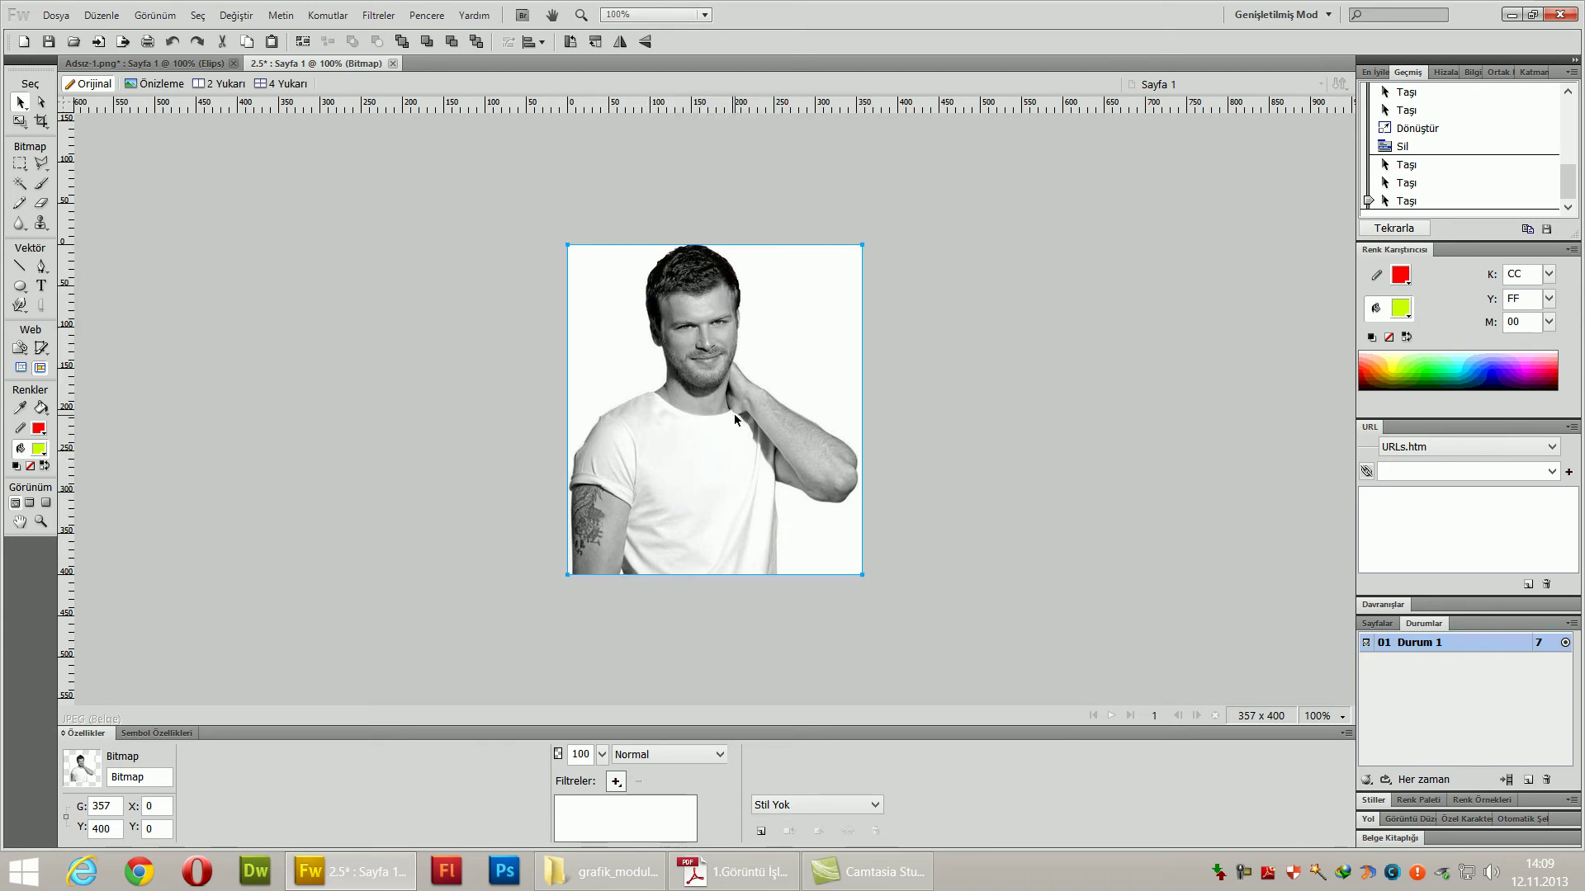
- Draw a star (Yıldız) about 243 by 231 px over the photo and move it to about X 42, Y 55
{"action": "left_click", "coordinate": [19, 286]}
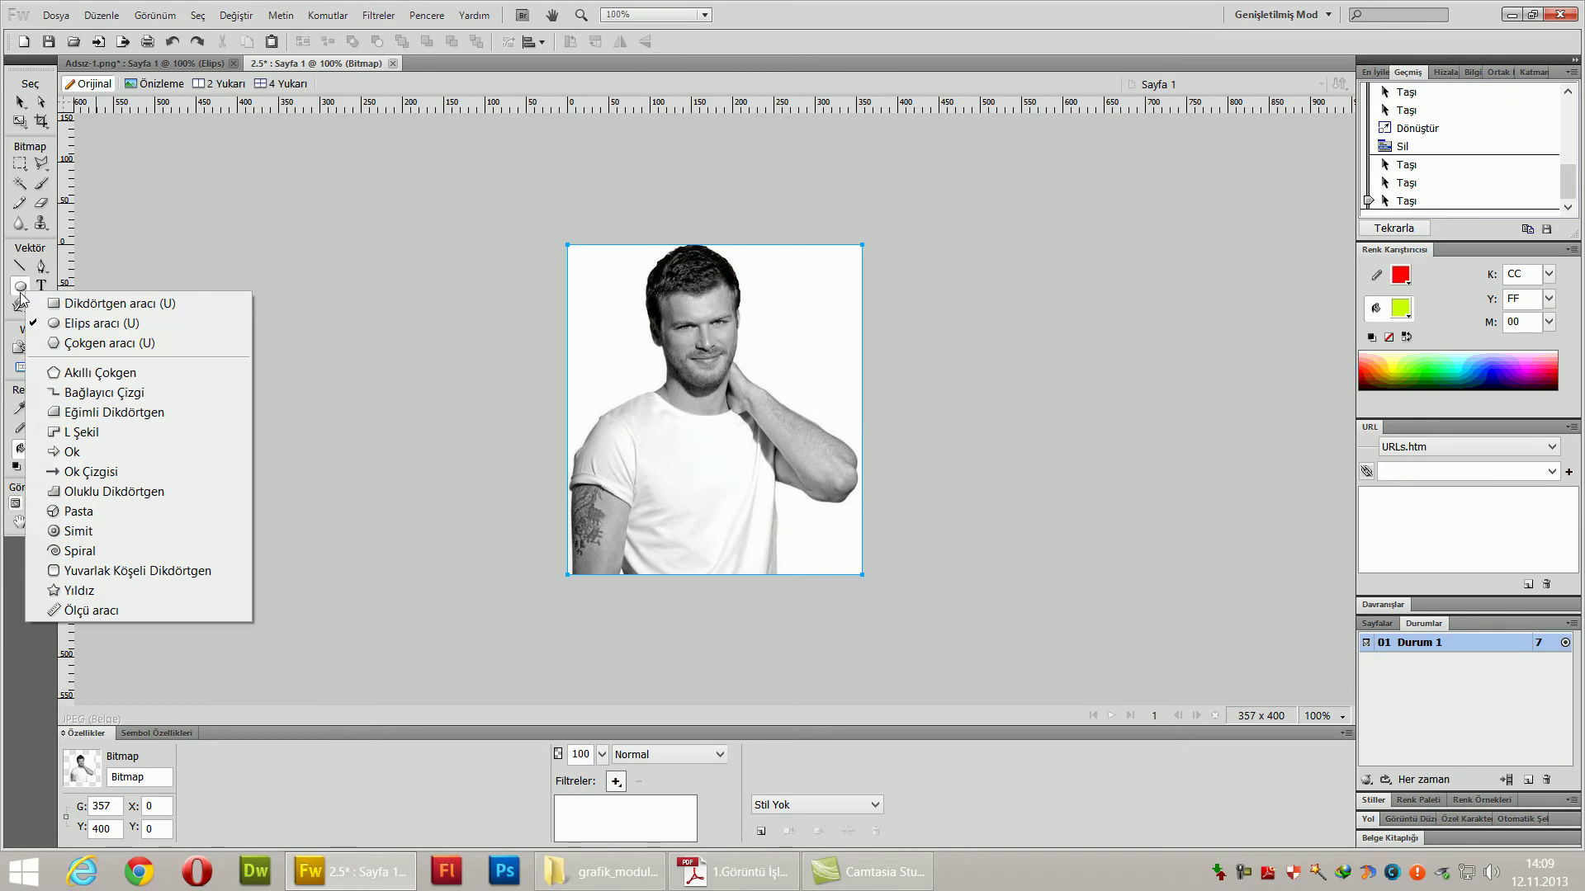
{"action": "left_click", "coordinate": [154, 590]}
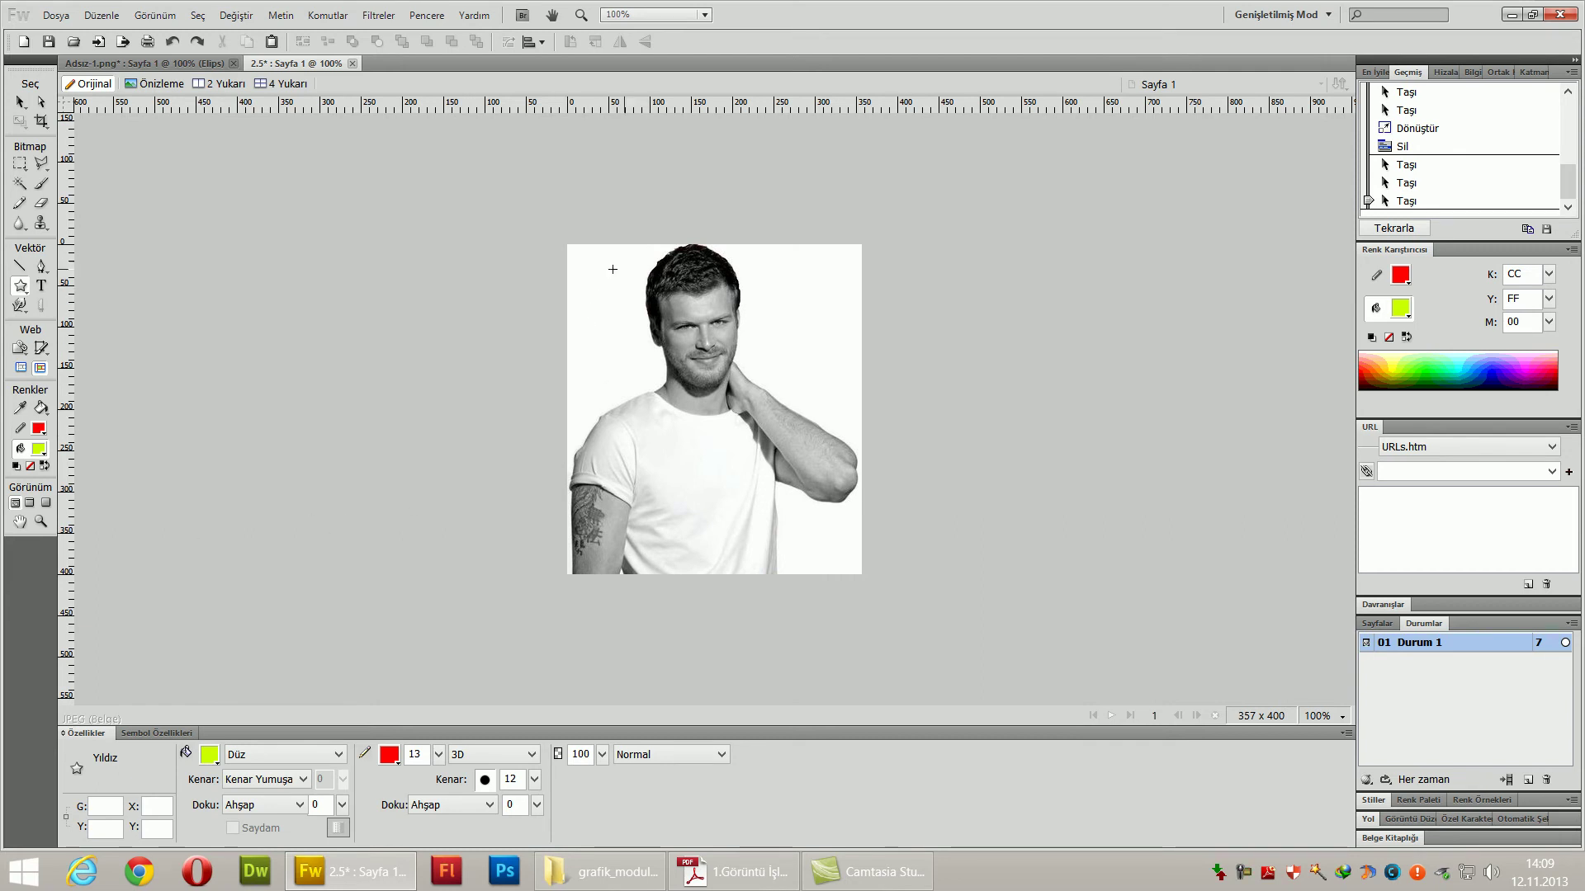
{"action": "left_click_drag", "start_coordinate": [609, 282], "coordinate": [780, 495]}
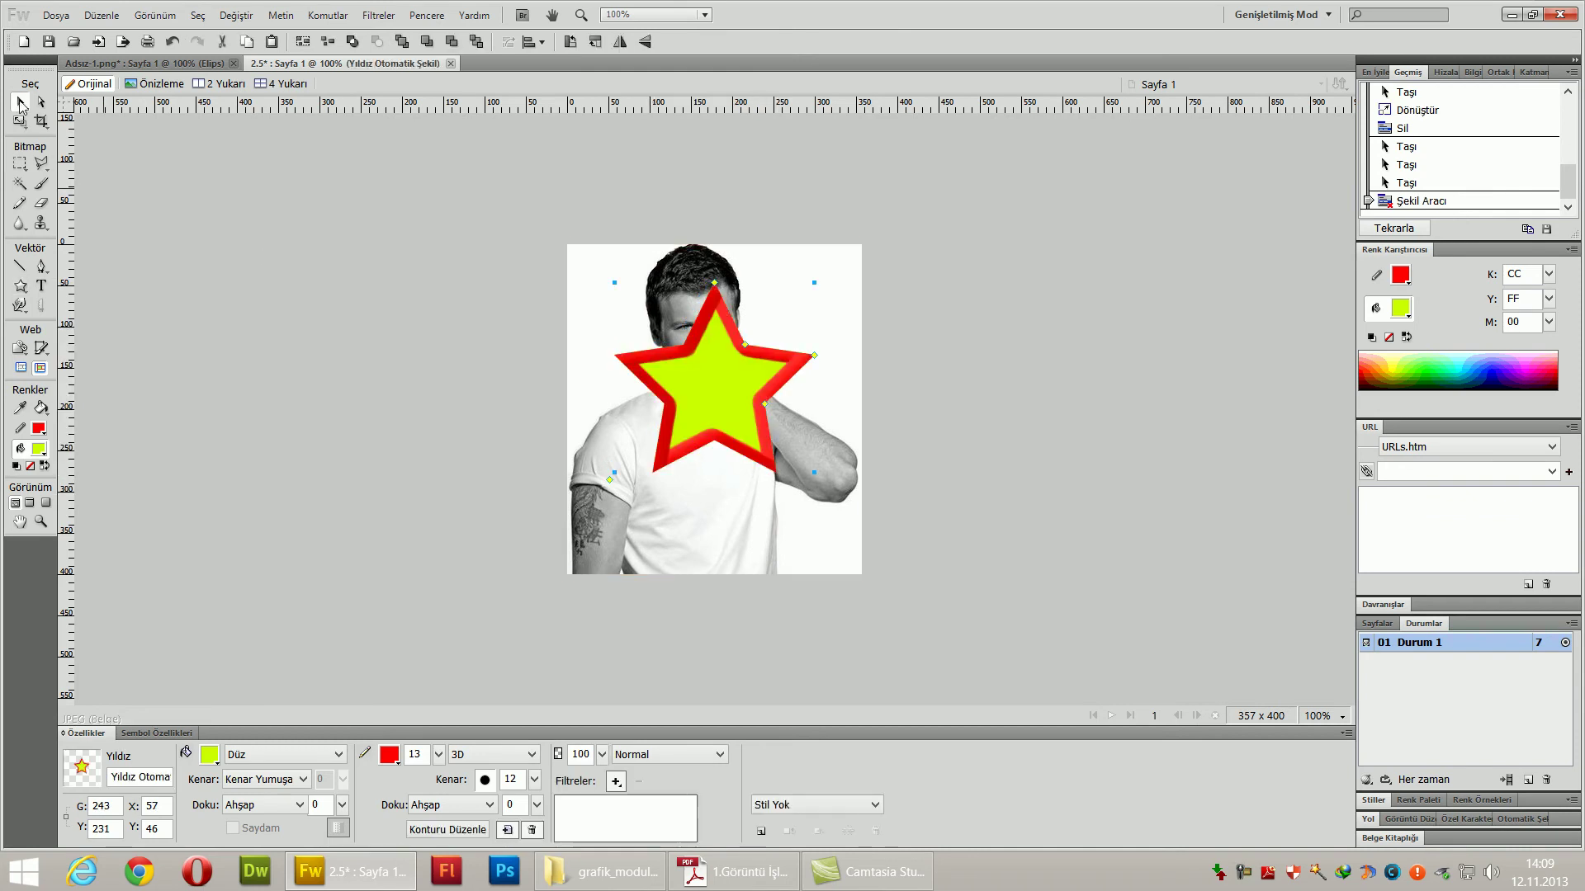
{"action": "mouse_move", "coordinate": [691, 352]}
{"action": "left_mouse_down"}
{"action": "mouse_move", "coordinate": [663, 329]}
{"action": "mouse_move", "coordinate": [678, 360]}
{"action": "left_mouse_up"}
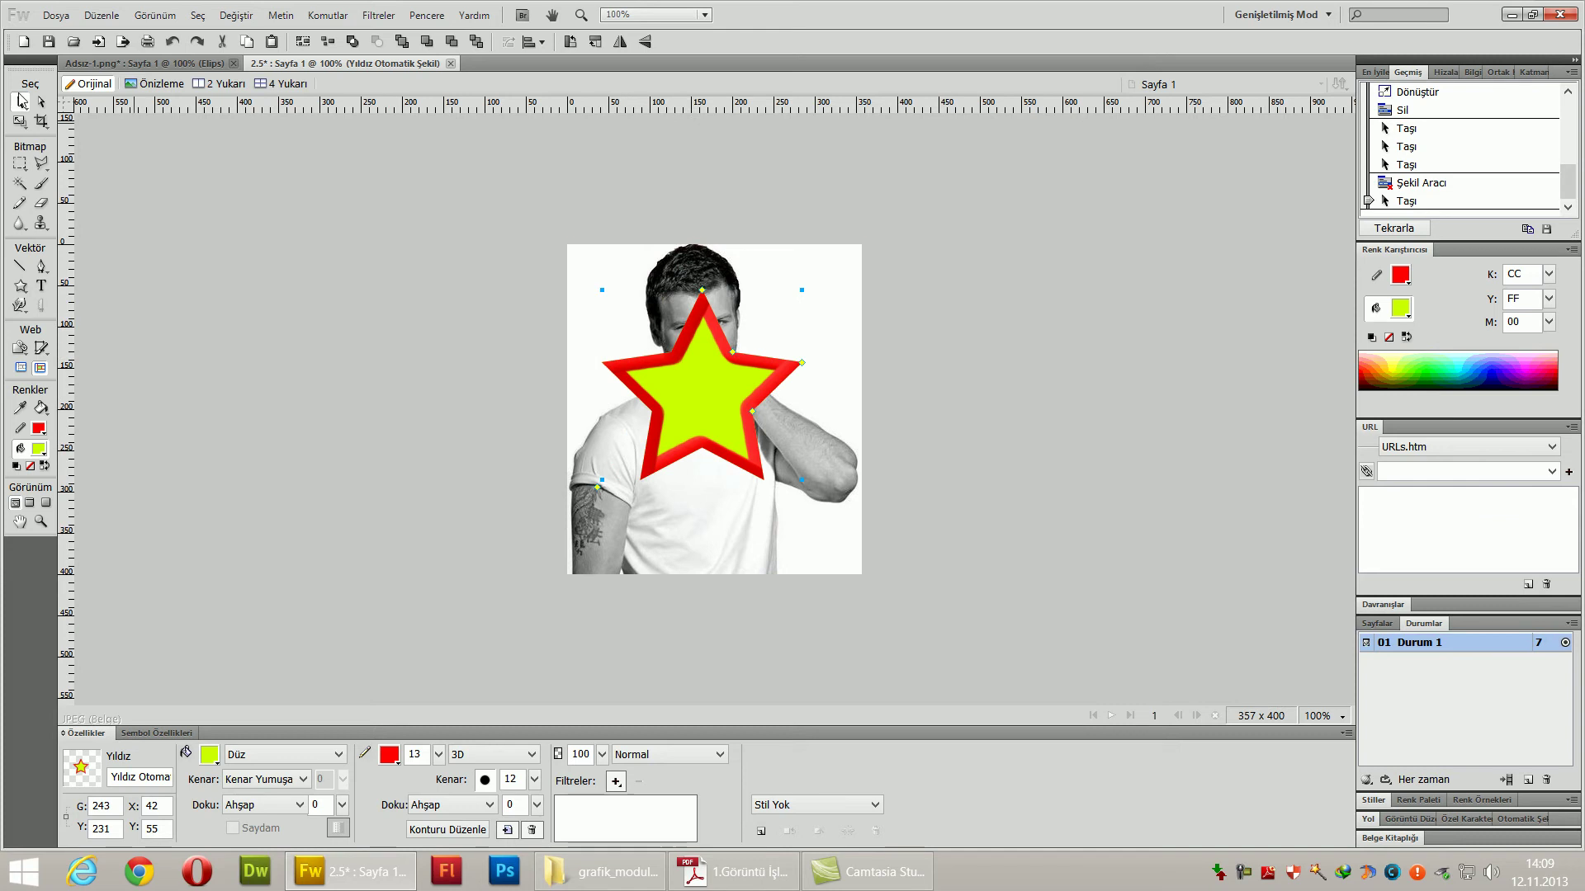
- Scale the star up to about 345 by 335 px and place it at about X -8, Y -12
{"action": "left_click", "coordinate": [20, 121]}
{"action": "left_click_drag", "start_coordinate": [802, 289], "coordinate": [834, 257]}
{"action": "left_click_drag", "start_coordinate": [600, 481], "coordinate": [576, 504]}
{"action": "left_click_drag", "start_coordinate": [704, 504], "coordinate": [702, 535]}
{"action": "left_click_drag", "start_coordinate": [833, 396], "coordinate": [861, 396]}
{"action": "left_click_drag", "start_coordinate": [754, 430], "coordinate": [729, 414]}
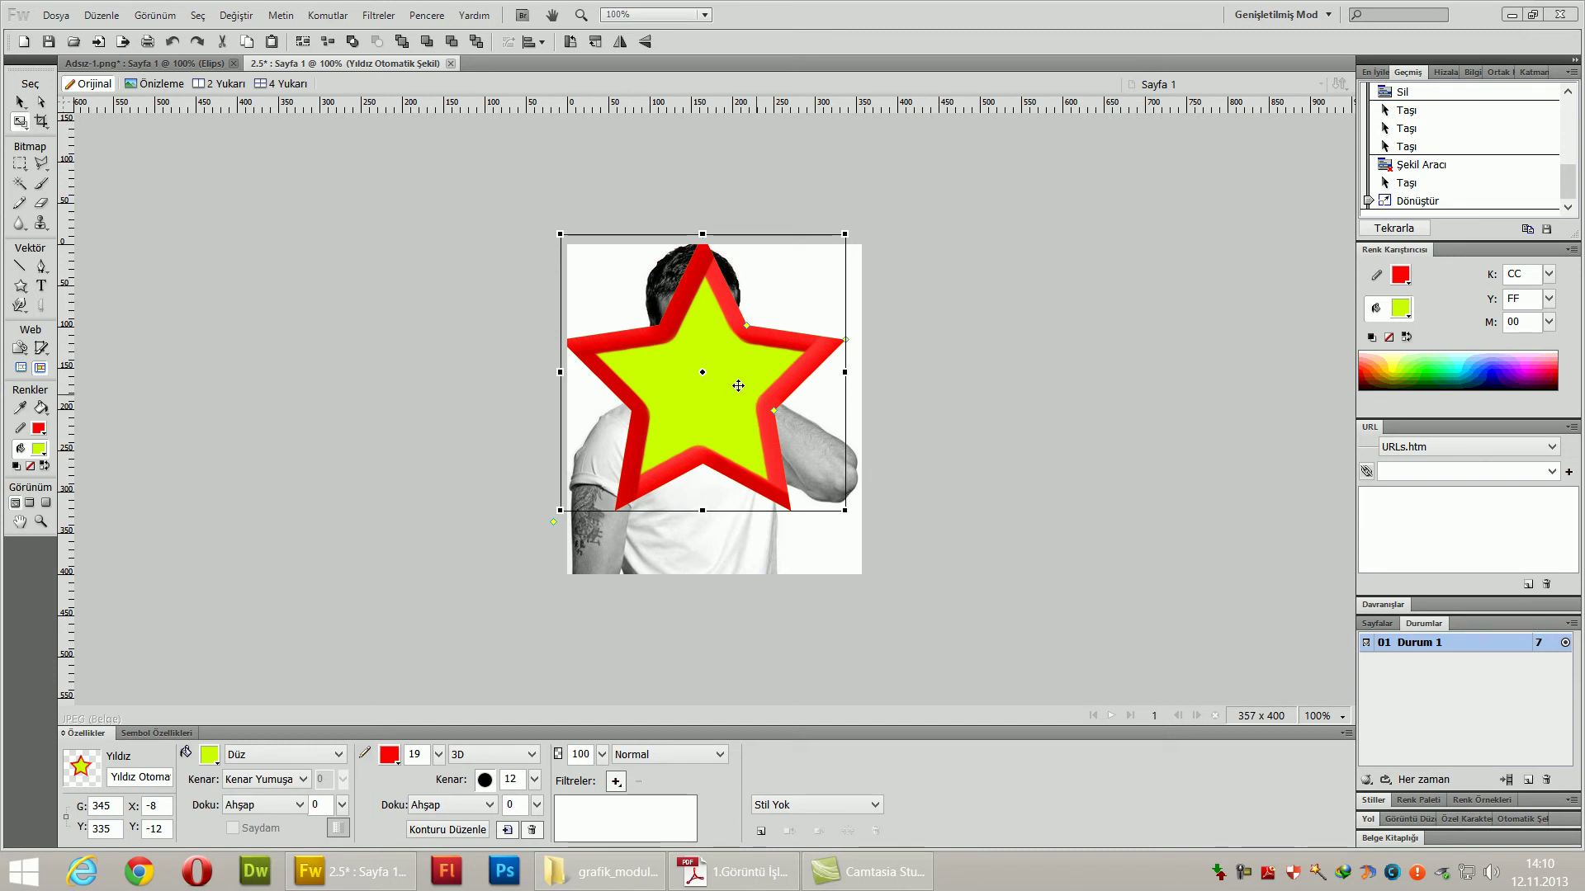
- Move the star to about X 35, Y -20 and cut it (Kes)
{"action": "left_click", "coordinate": [20, 102]}
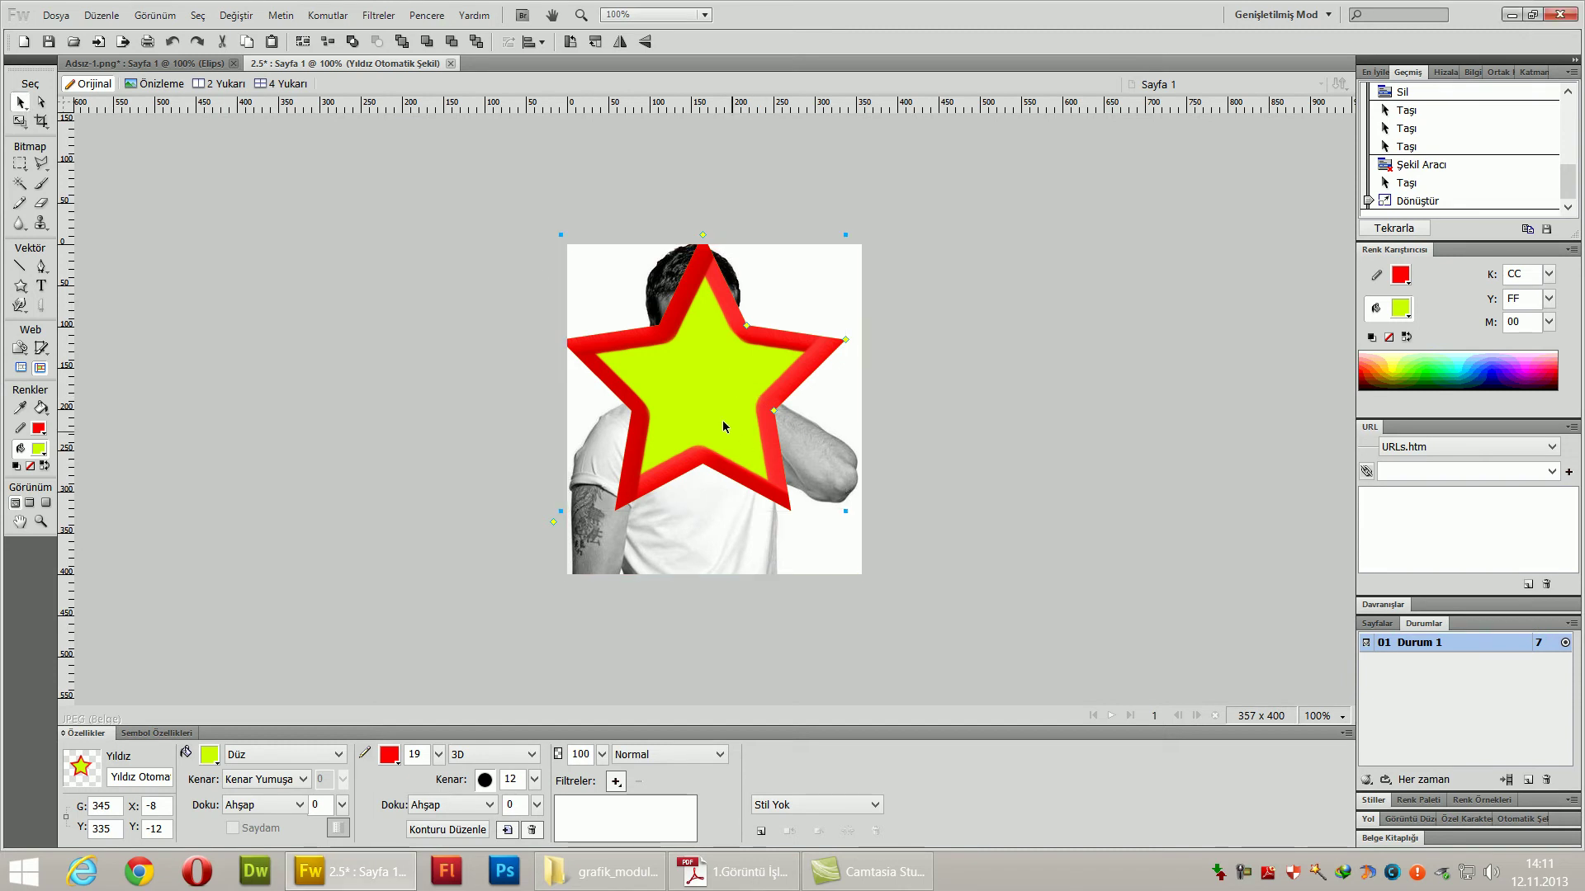
{"action": "mouse_move", "coordinate": [751, 472]}
{"action": "left_mouse_down"}
{"action": "mouse_move", "coordinate": [776, 495]}
{"action": "mouse_move", "coordinate": [721, 481]}
{"action": "mouse_move", "coordinate": [767, 476]}
{"action": "left_mouse_up"}
{"action": "right_click", "coordinate": [778, 485]}
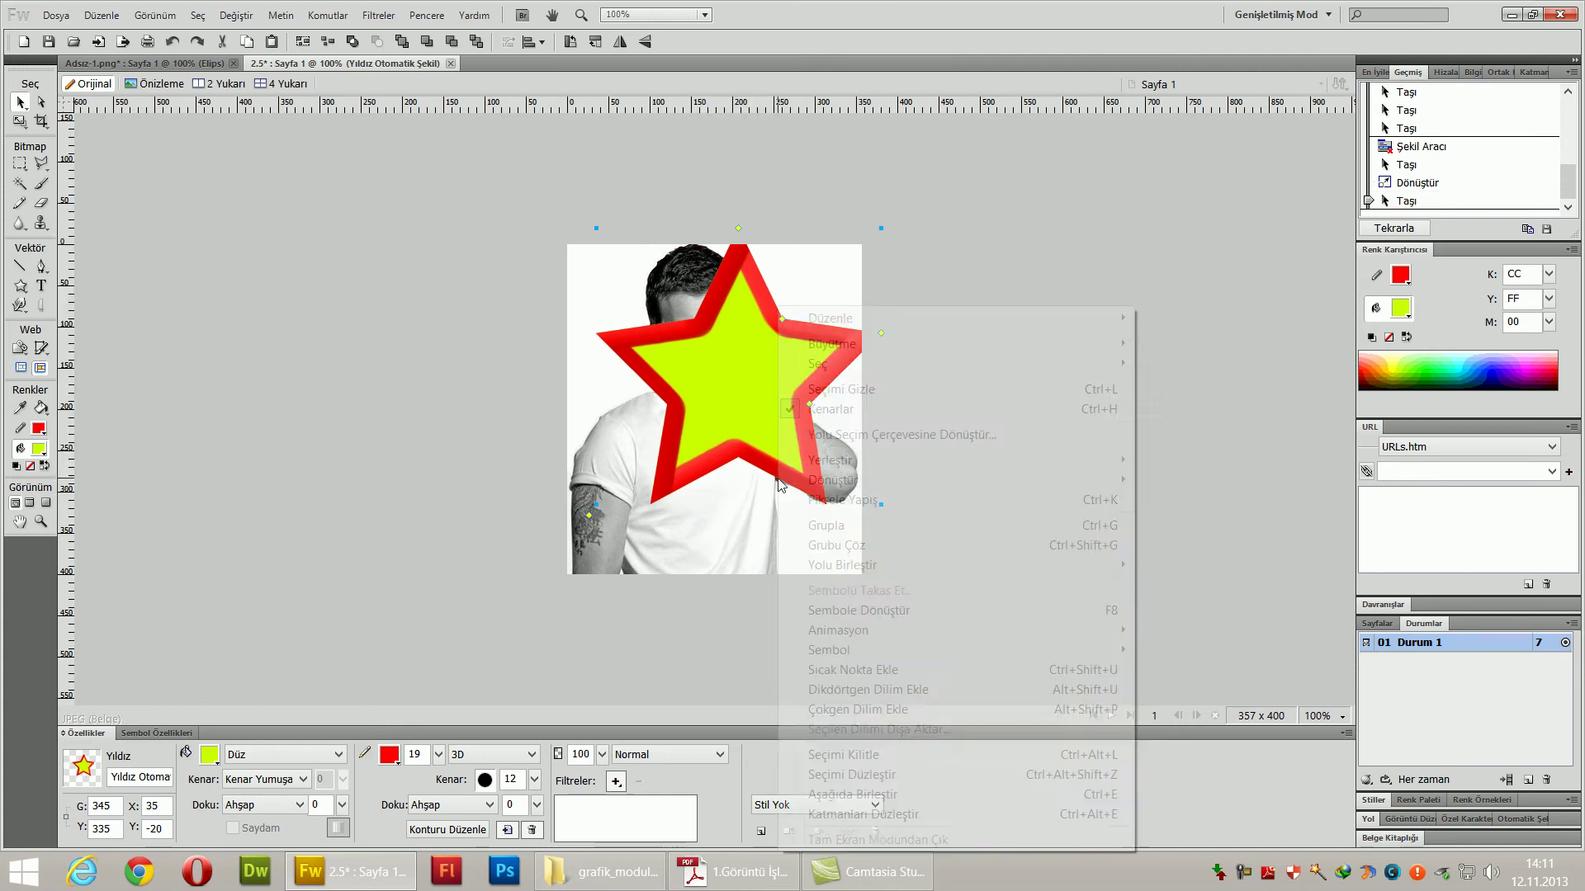
{"action": "mouse_move", "coordinate": [1098, 318]}
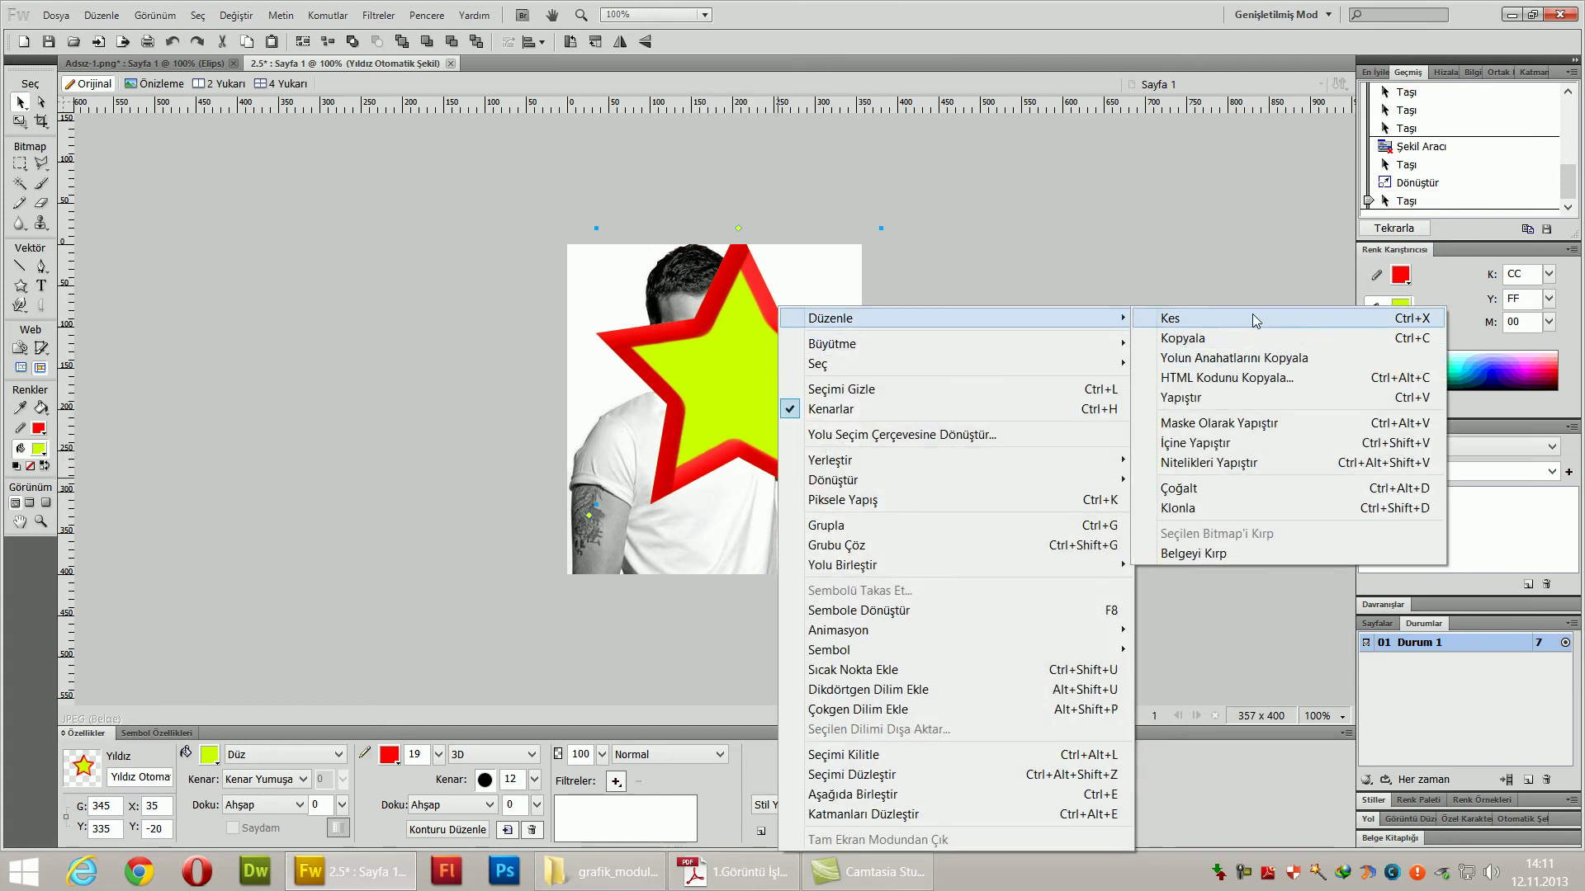
{"action": "left_click", "coordinate": [1263, 318]}
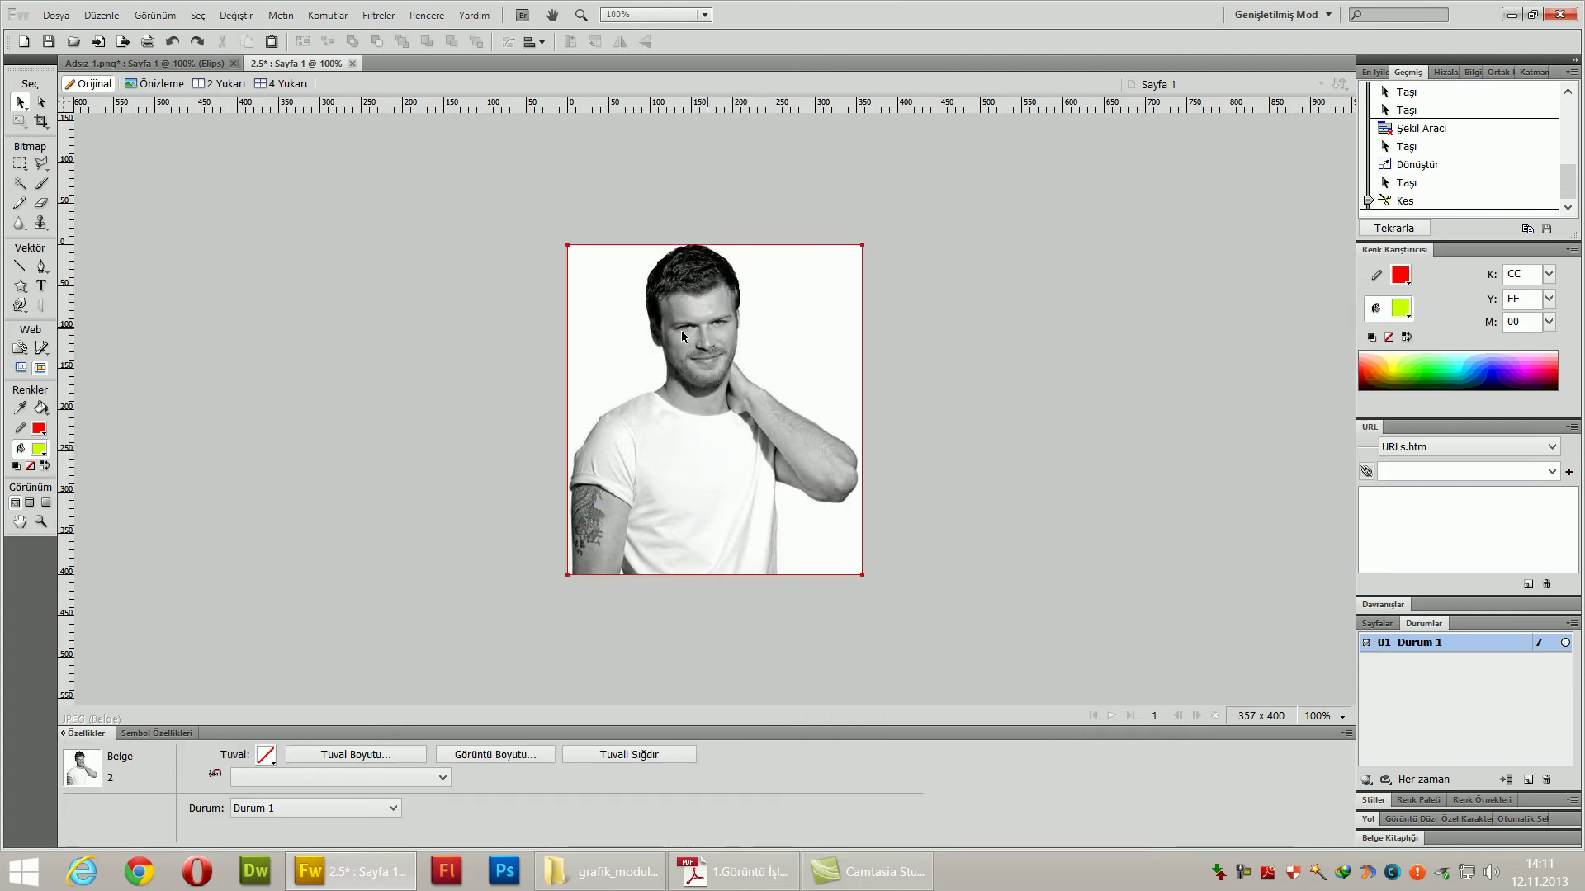
- Paste the cut star onto the photo as a mask (Maske Olarak Yapıştır) and undo the paste
{"action": "right_click", "coordinate": [682, 332]}
{"action": "mouse_move", "coordinate": [1023, 324]}
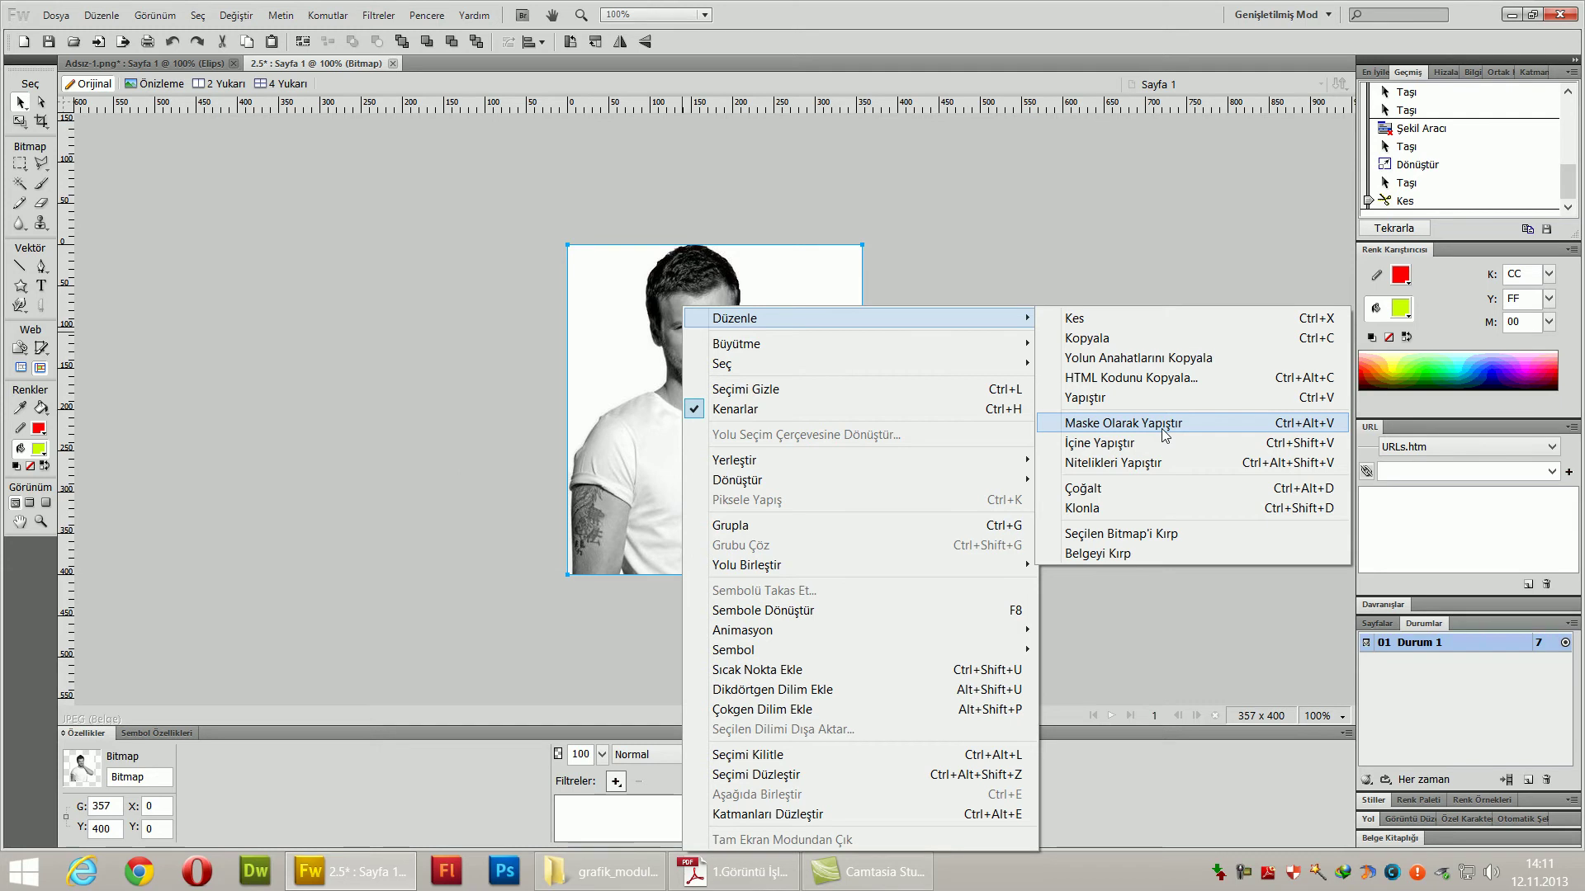
{"action": "left_click", "coordinate": [1164, 435]}
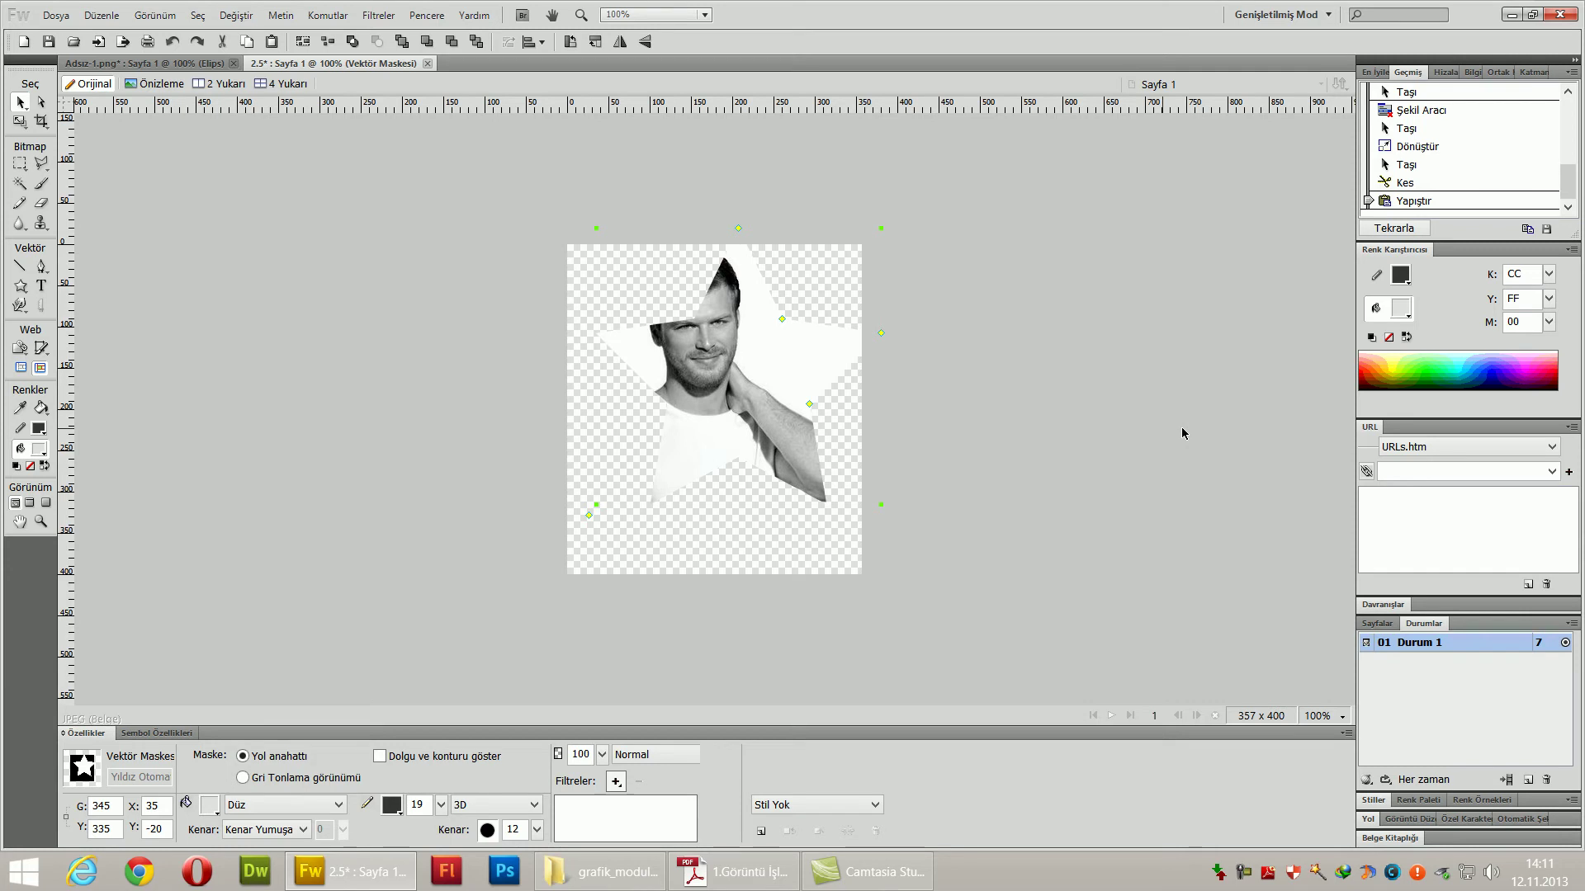
{"action": "key", "text": "ctrl+z"}
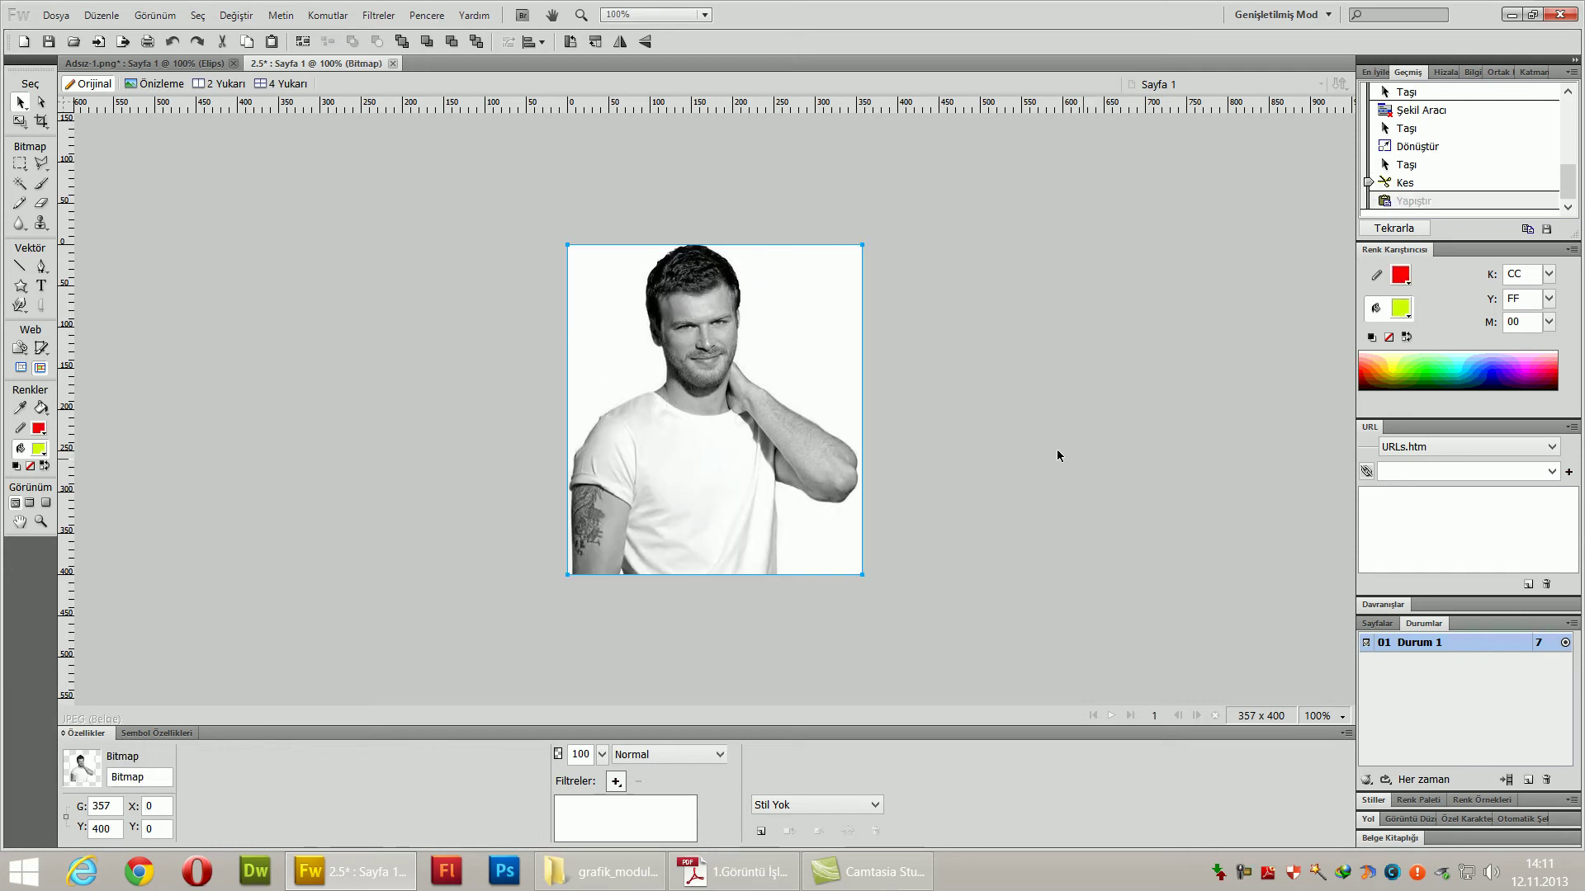
- Draw a new star about 228 by 217 px and move it over the man's face at about X 38, Y 9
{"action": "left_click", "coordinate": [21, 285]}
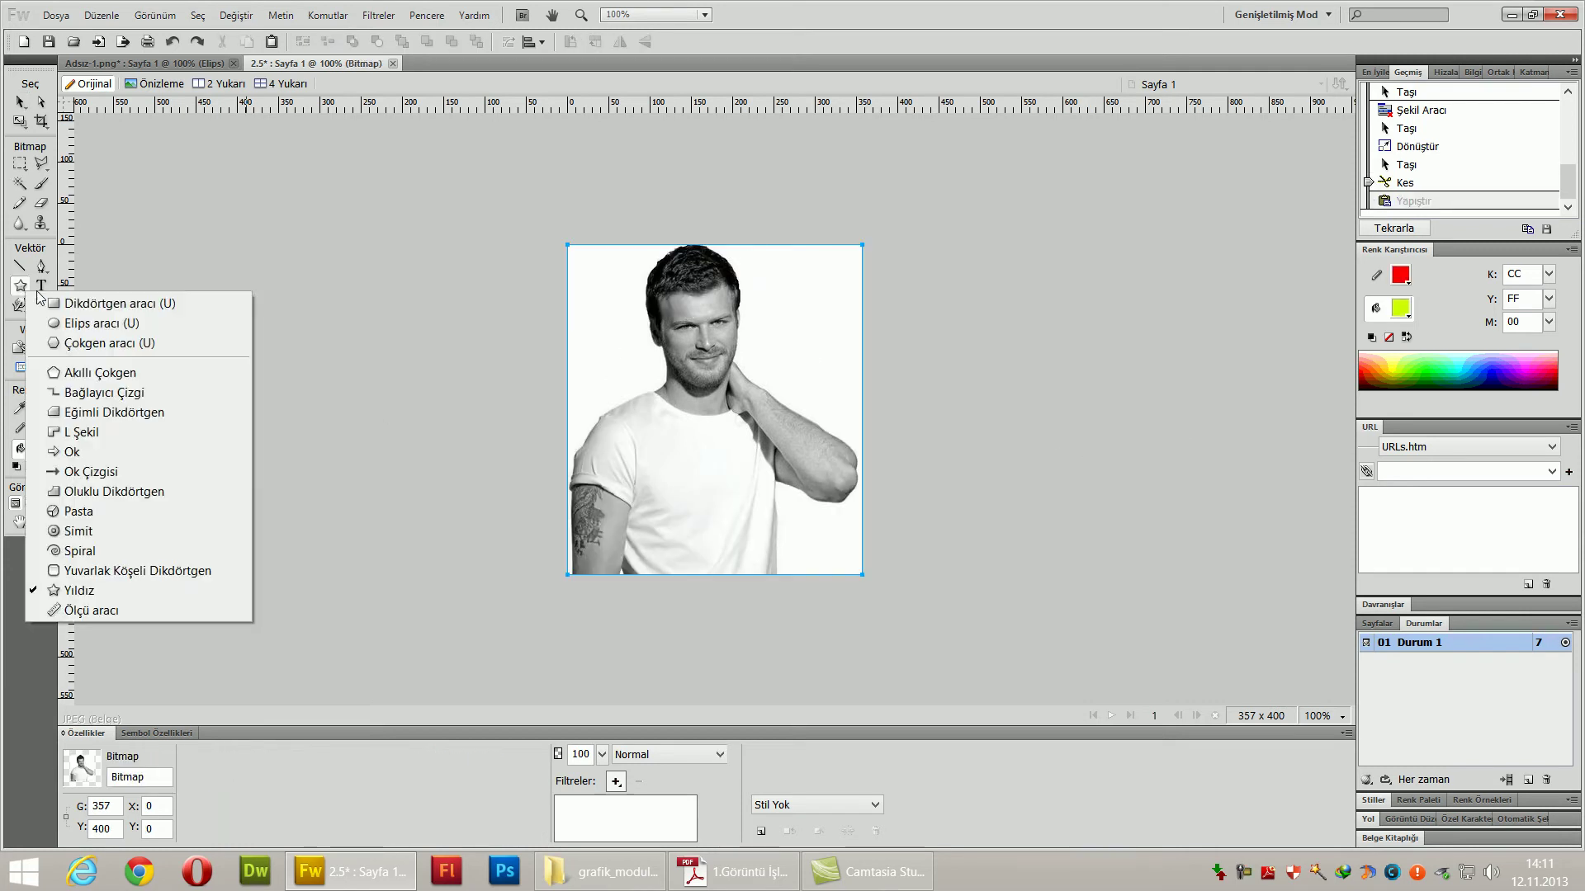
{"action": "left_click", "coordinate": [79, 590]}
{"action": "left_click_drag", "start_coordinate": [631, 264], "coordinate": [804, 458]}
{"action": "key", "text": "v"}
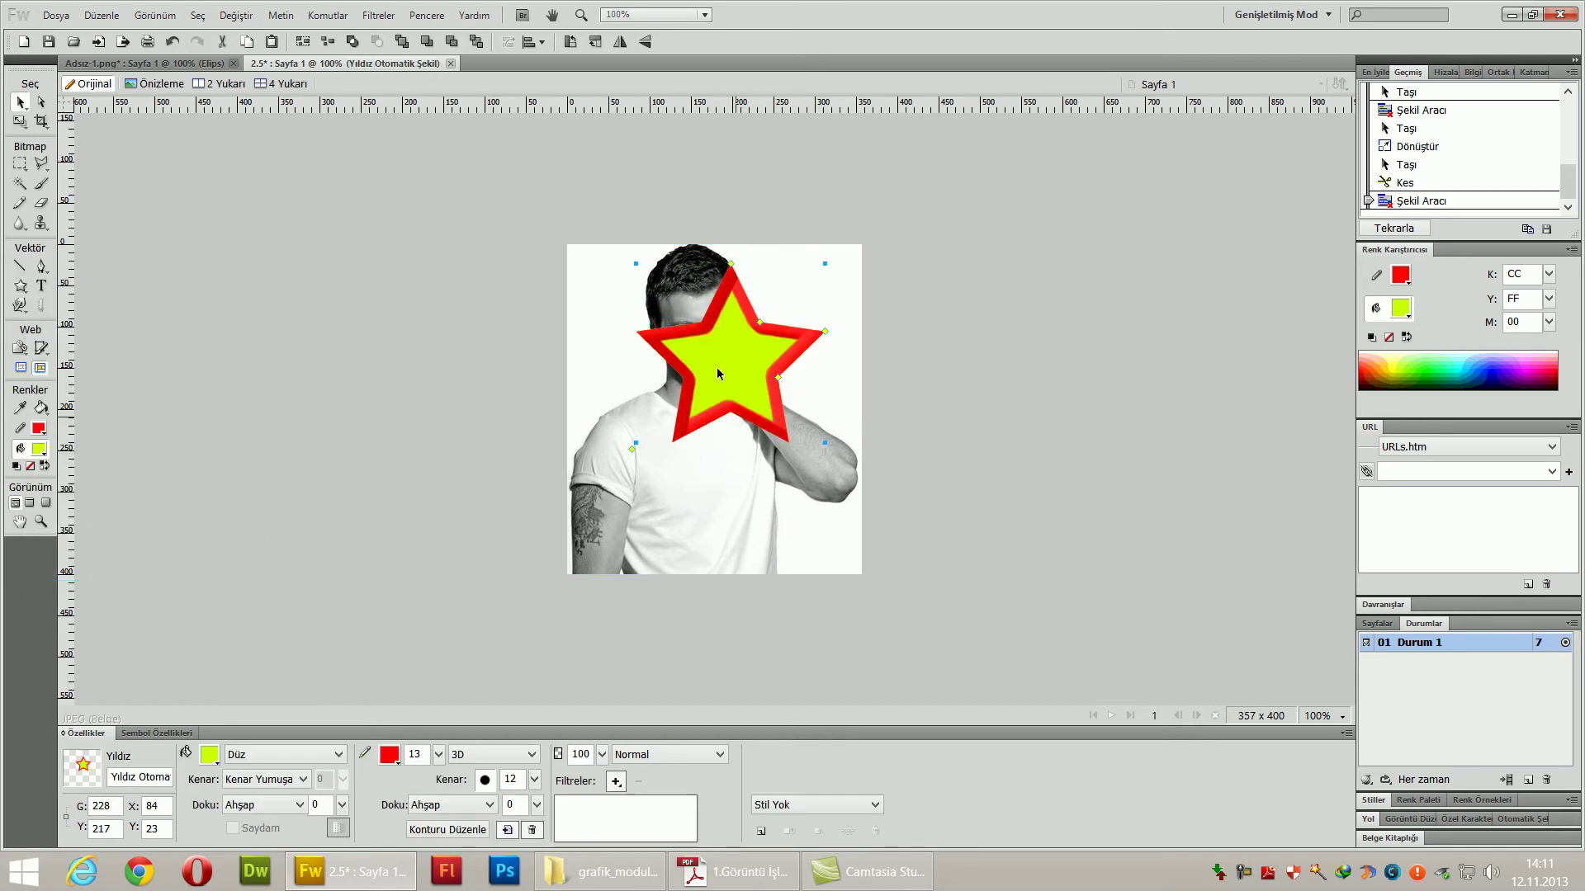
{"action": "left_click_drag", "start_coordinate": [667, 314], "coordinate": [670, 314]}
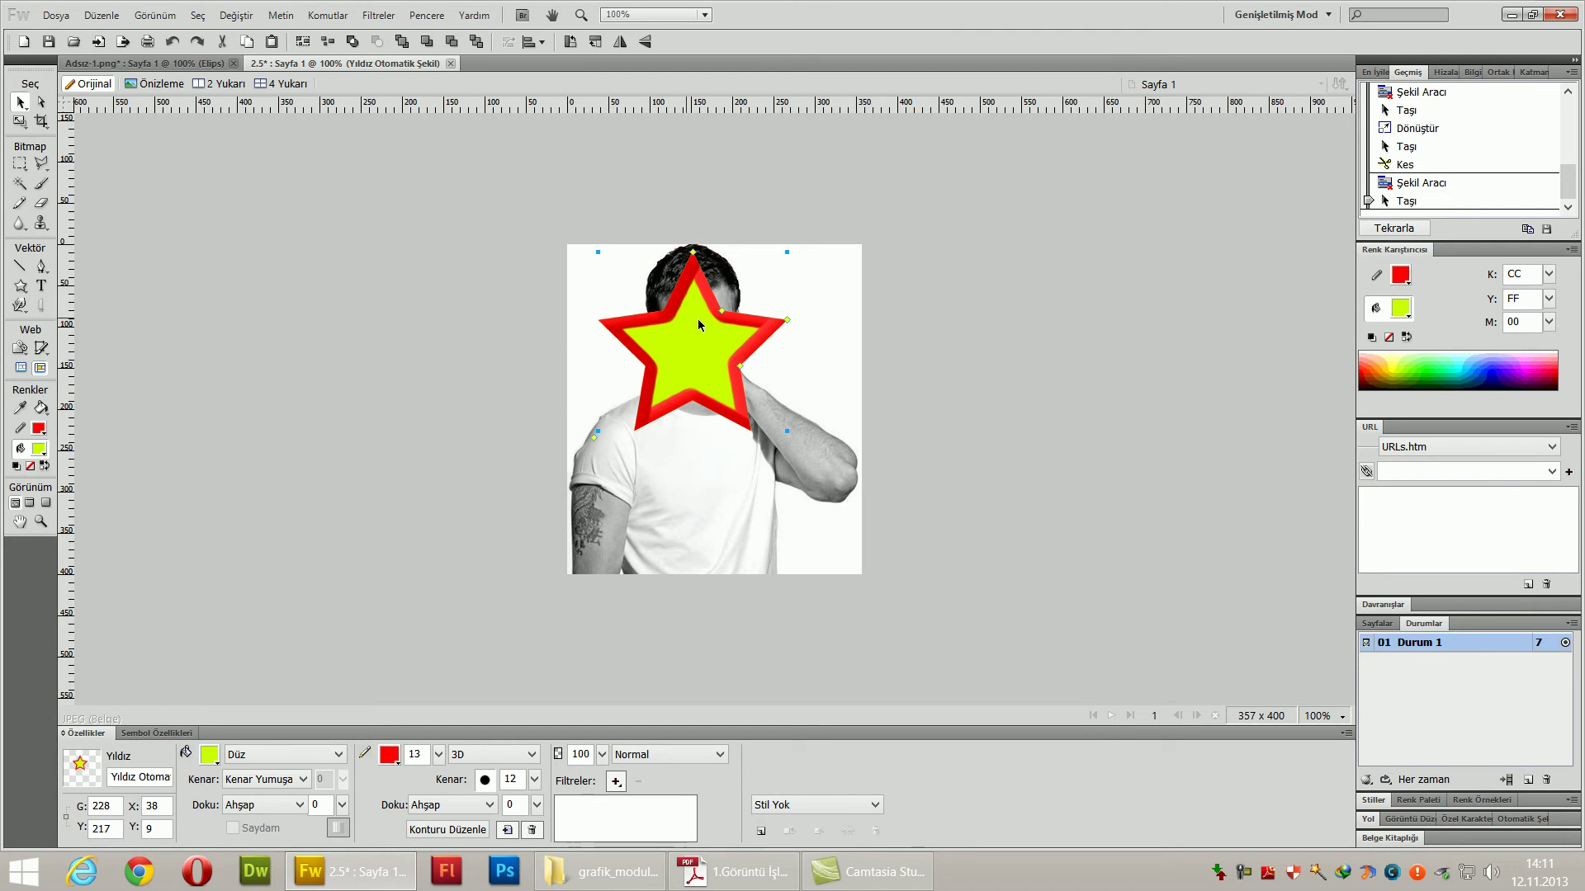
- Try cutting the photo and pasting it inside the star (İçine Yapıştır), and undo both the paste and the cut
{"action": "left_click", "coordinate": [819, 436]}
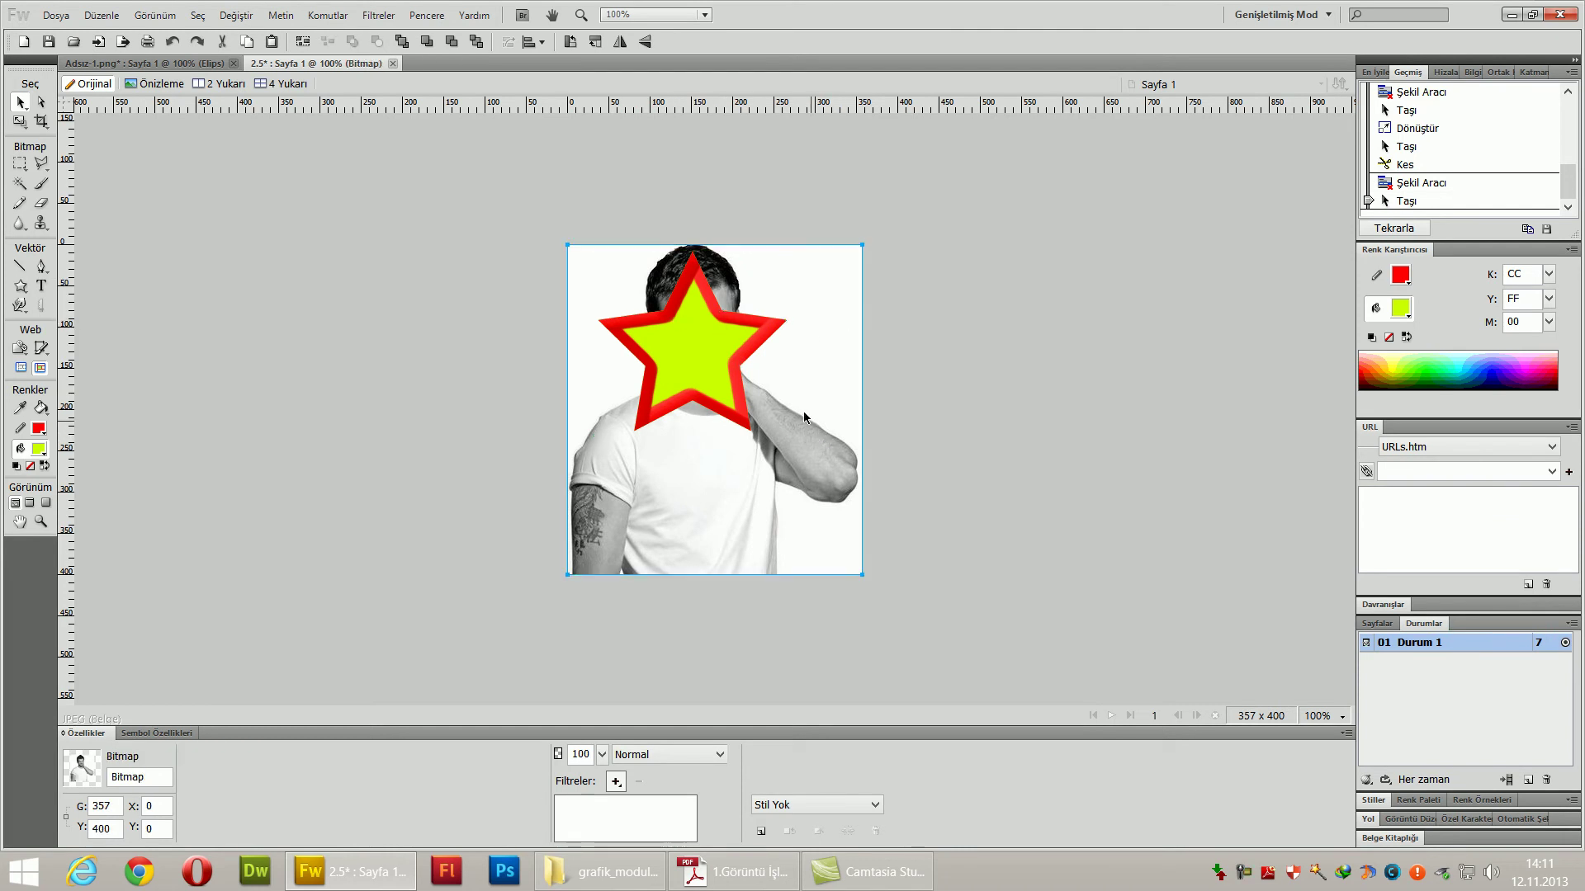
{"action": "right_click", "coordinate": [804, 416]}
{"action": "left_click", "coordinate": [1192, 320]}
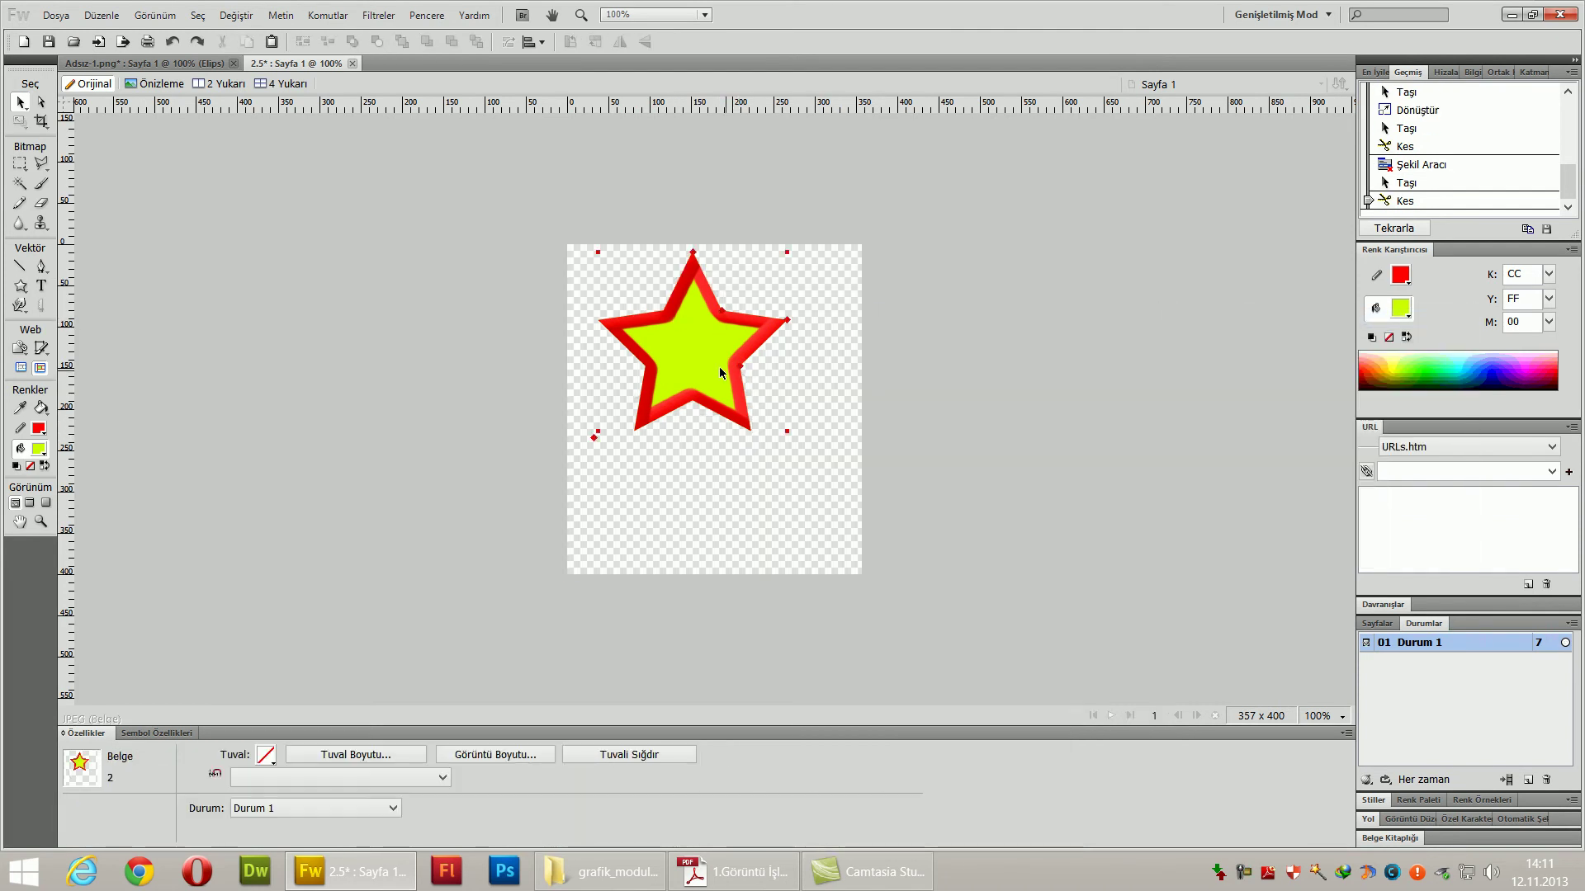
{"action": "left_click", "coordinate": [688, 361]}
{"action": "right_click", "coordinate": [688, 362]}
{"action": "mouse_move", "coordinate": [988, 318]}
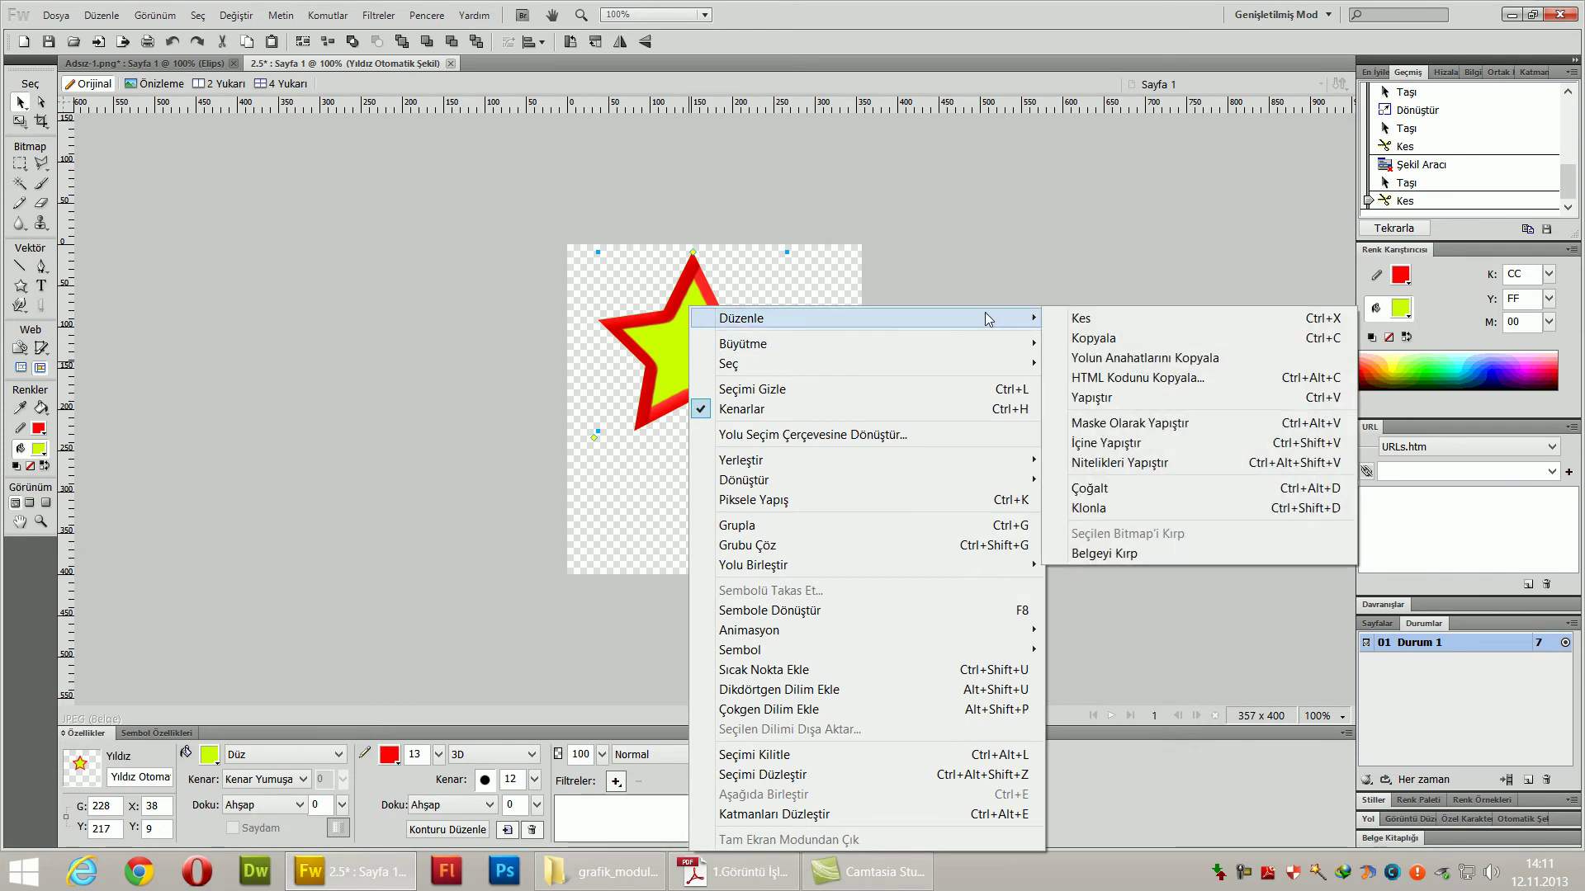
{"action": "left_click", "coordinate": [1106, 444]}
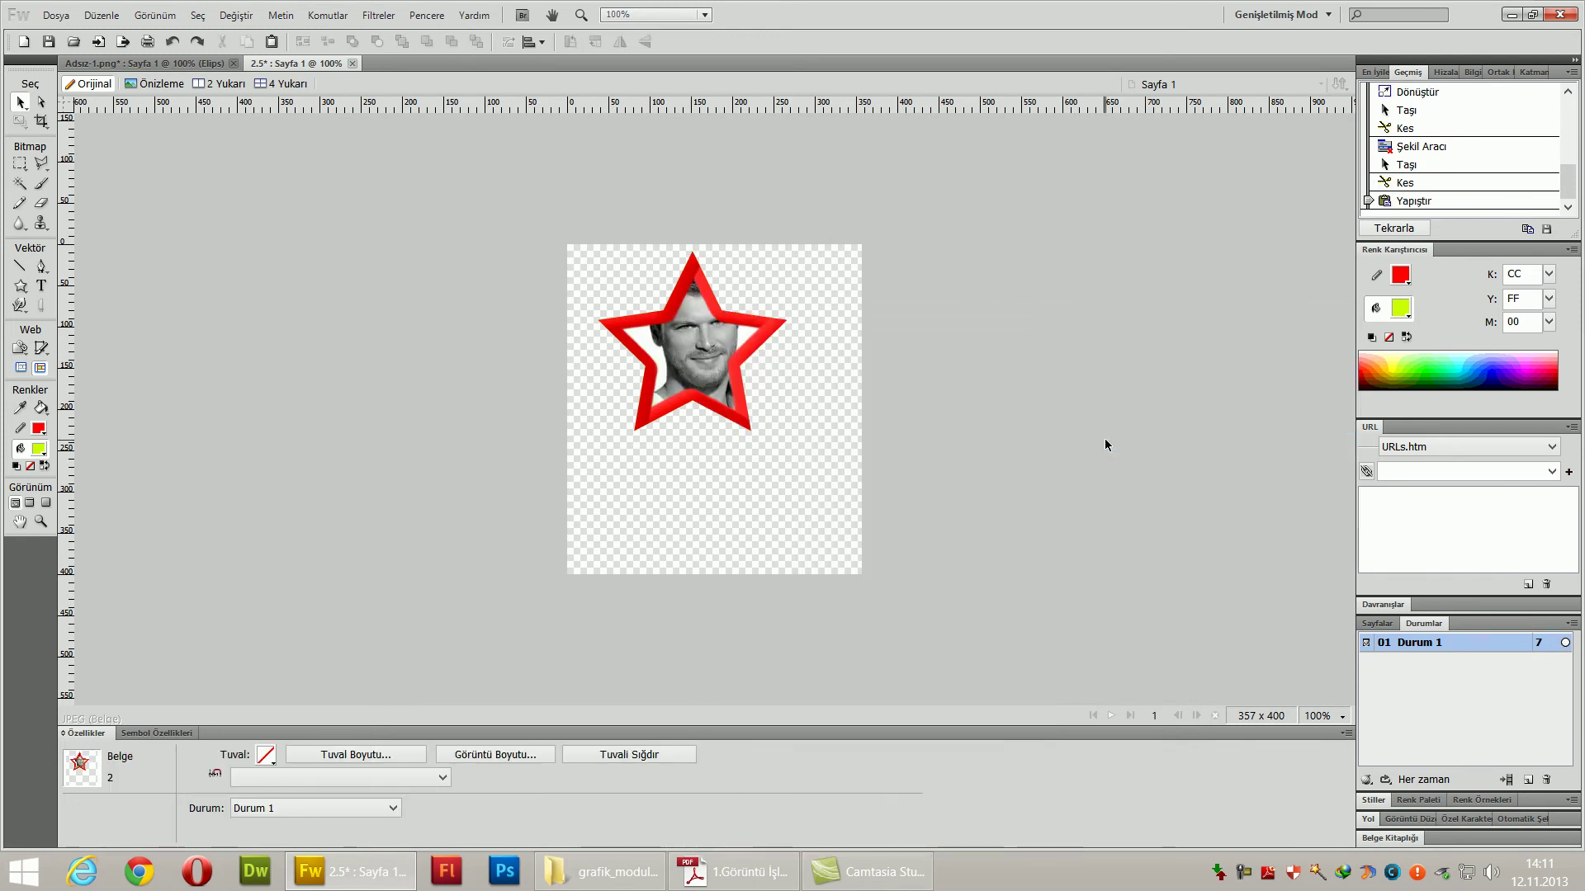
{"action": "key", "text": "ctrl+z"}
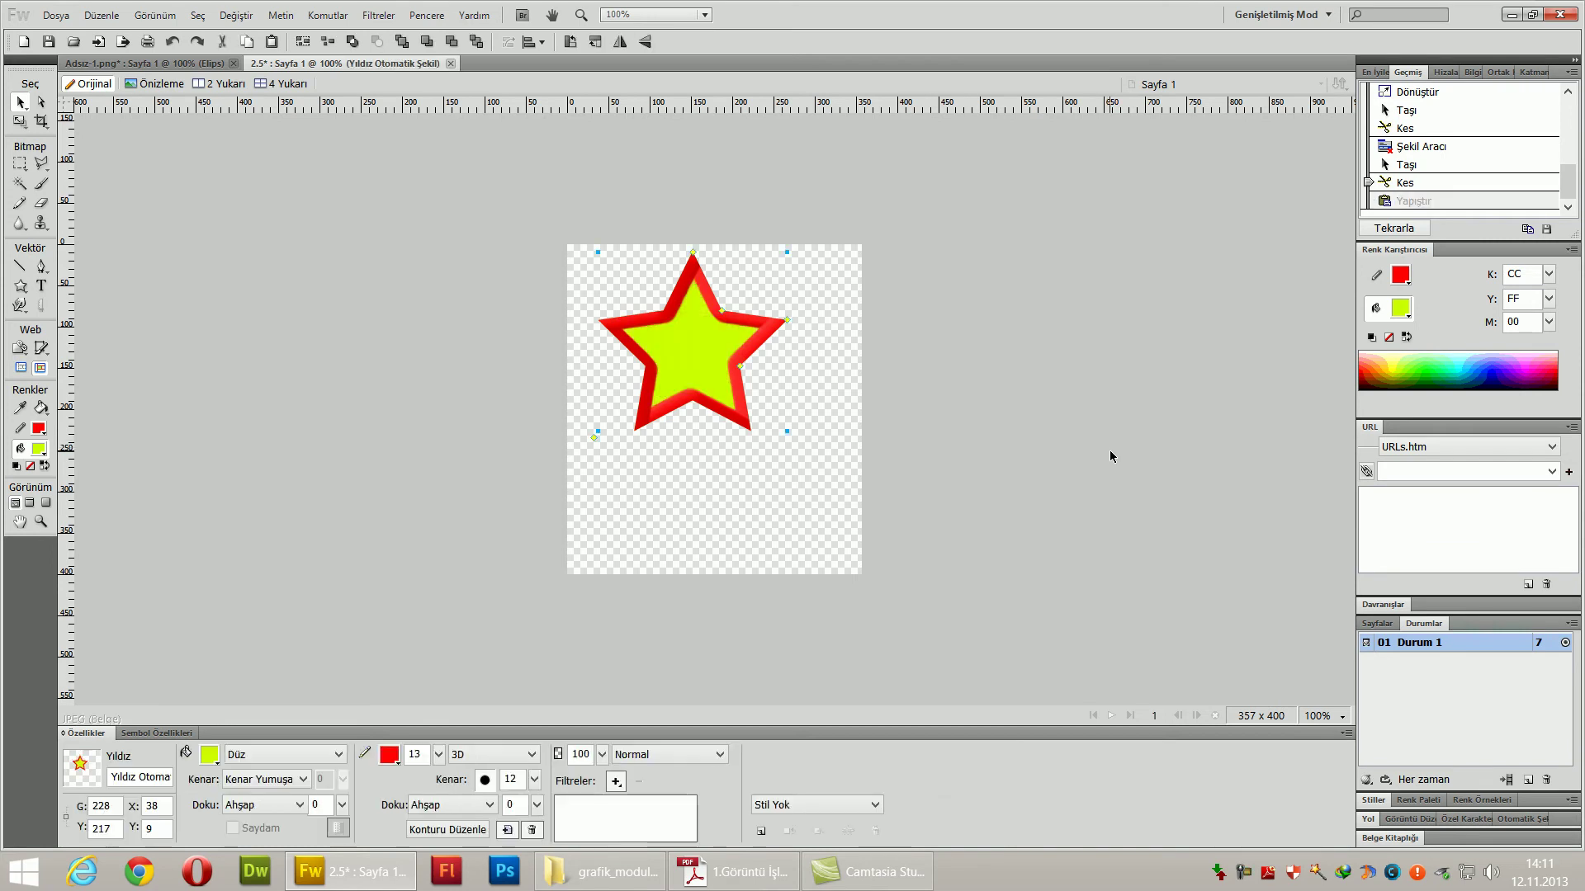
{"action": "key", "text": "ctrl+z"}
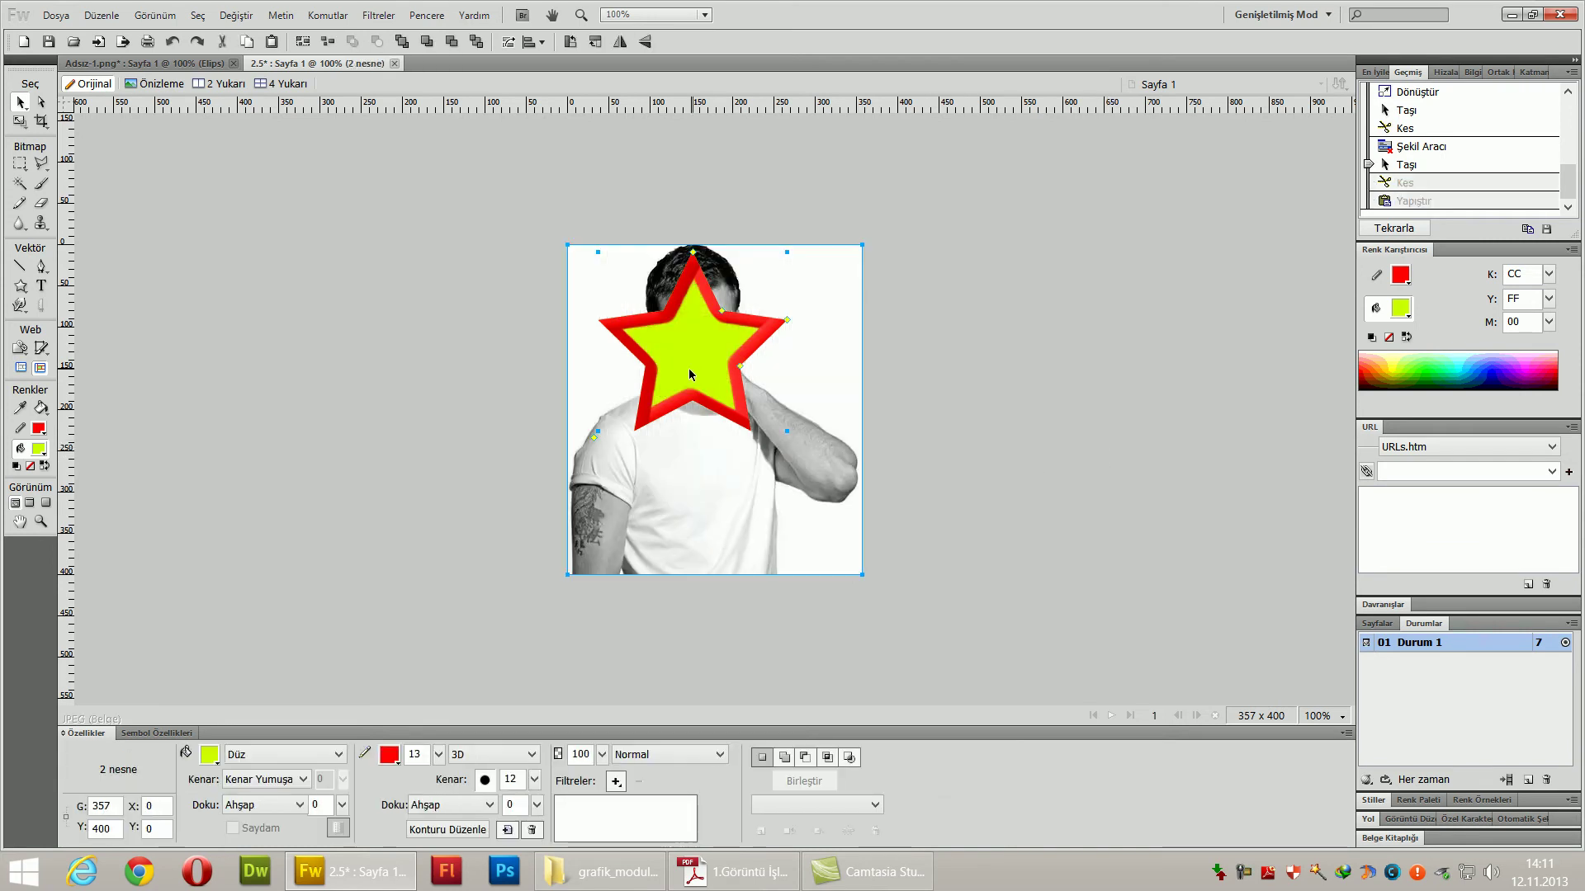
- Shift the star and photo down together, leaving the star at X 38, Y 23, and cut the star alone
{"action": "left_click_drag", "start_coordinate": [720, 417], "coordinate": [720, 427]}
{"action": "left_click", "coordinate": [1032, 449]}
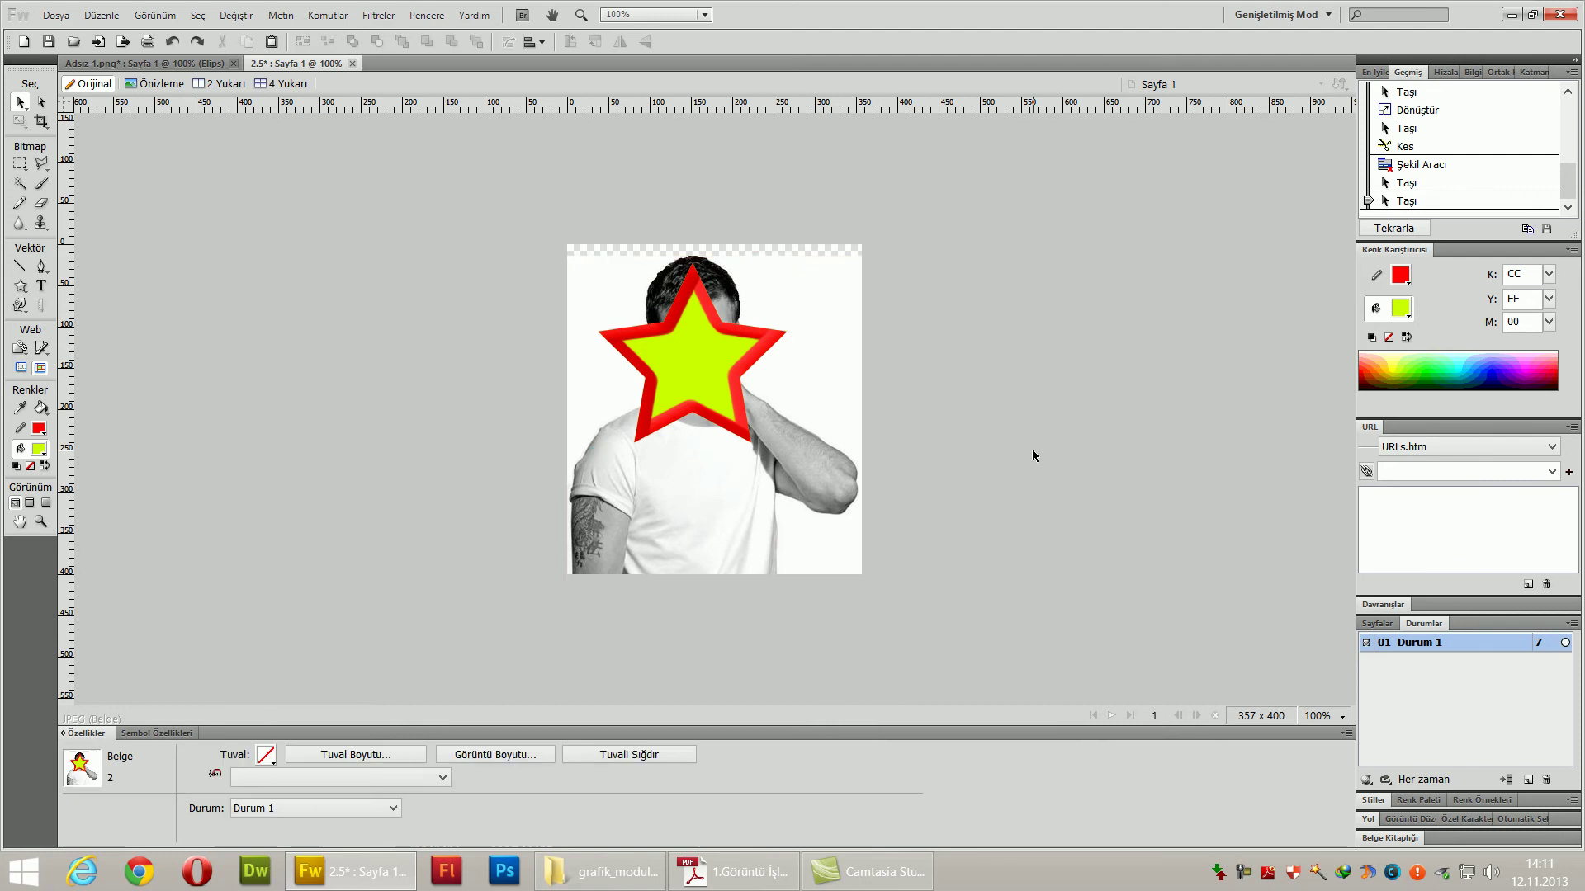
{"action": "left_click", "coordinate": [722, 425]}
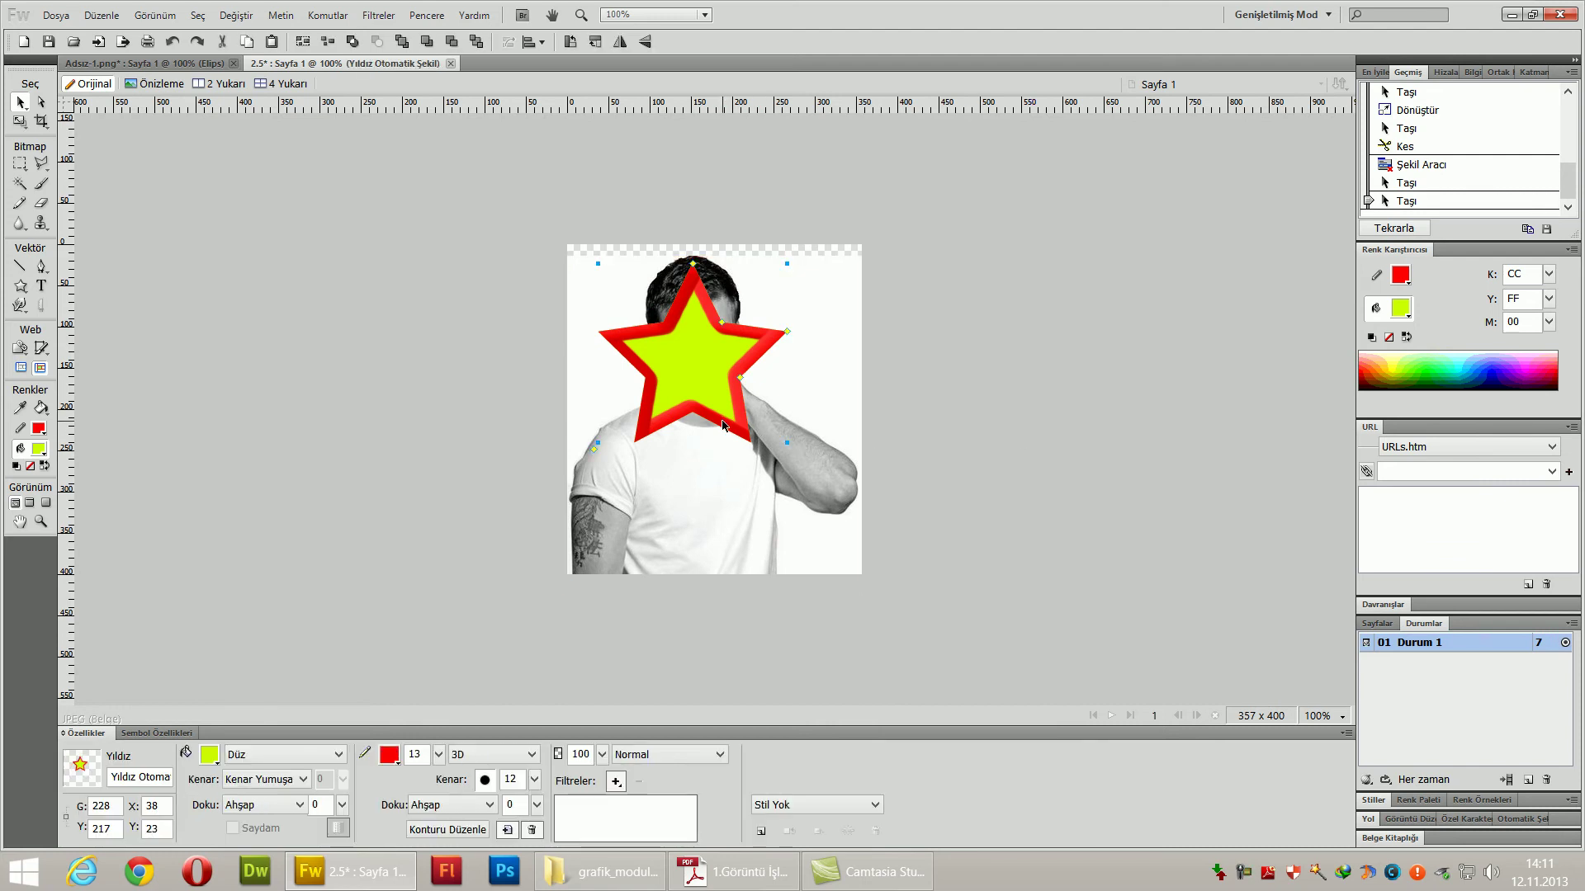
{"action": "key", "text": "ctrl+x"}
- Move the photo back to X 0, Y 0, paste the cut star as its mask (Maske Olarak Yapıştır), and select the masked photo
{"action": "left_click_drag", "start_coordinate": [721, 418], "coordinate": [699, 391]}
{"action": "right_click", "coordinate": [672, 392]}
{"action": "mouse_move", "coordinate": [808, 318]}
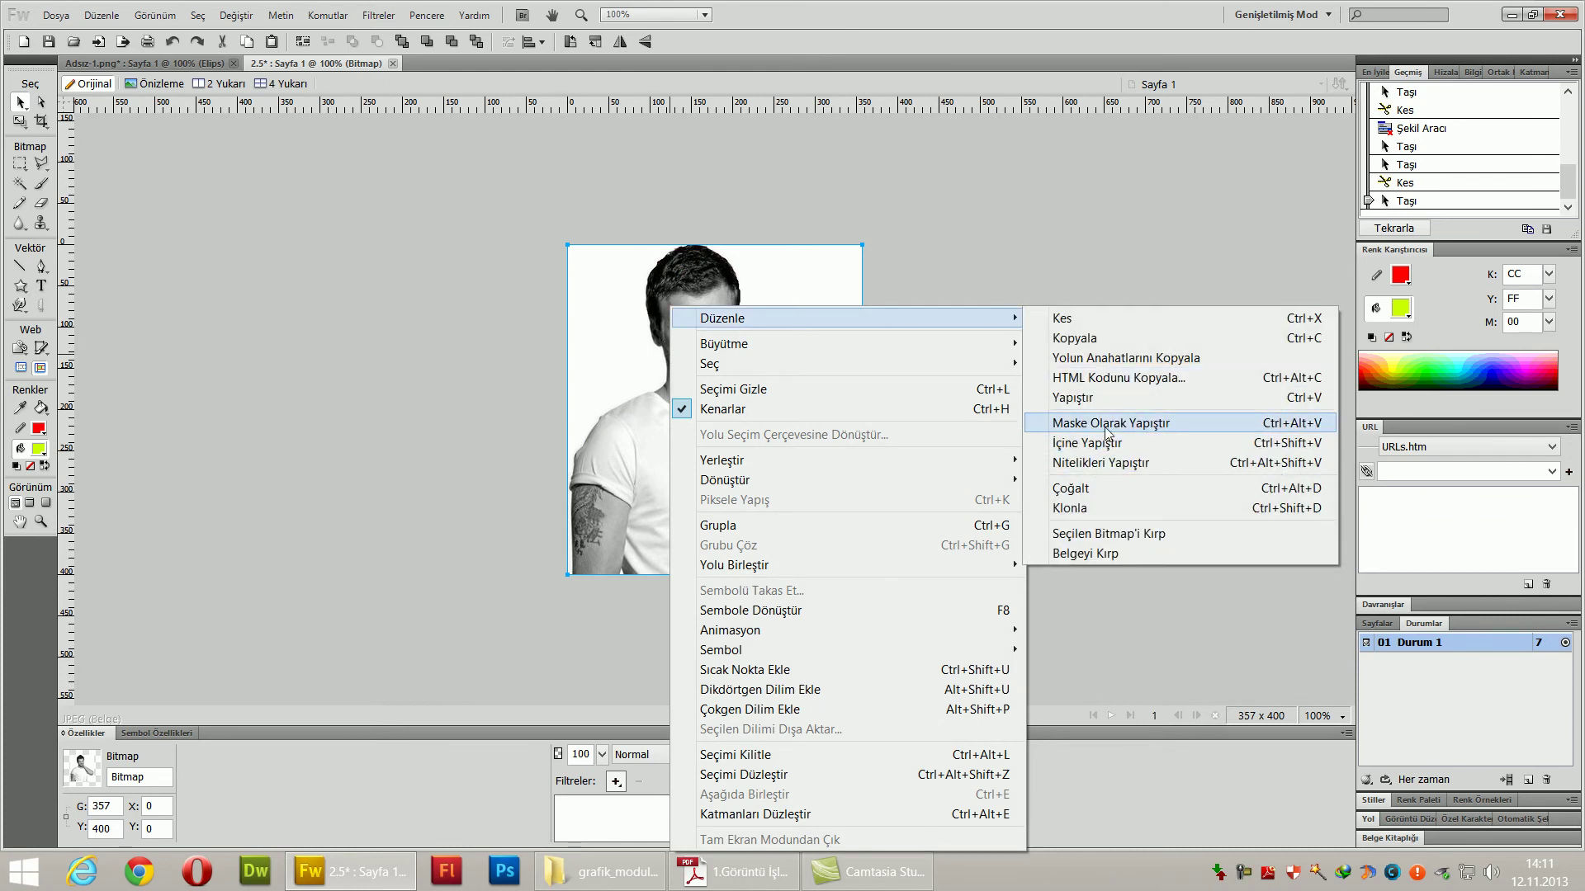
{"action": "left_click", "coordinate": [1113, 428]}
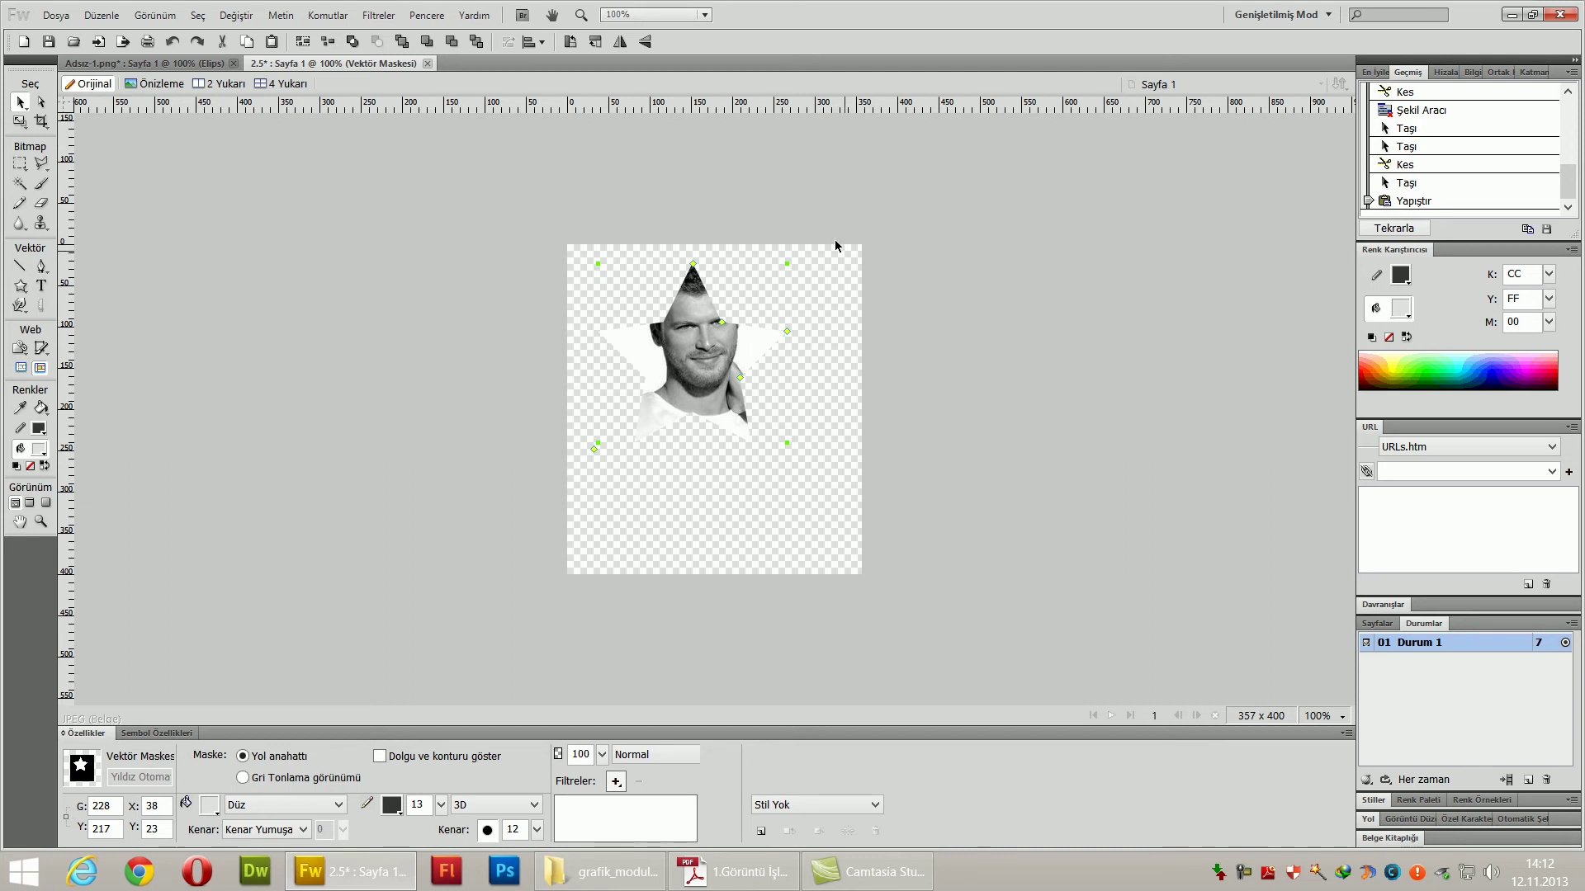
{"action": "left_click", "coordinate": [671, 385]}
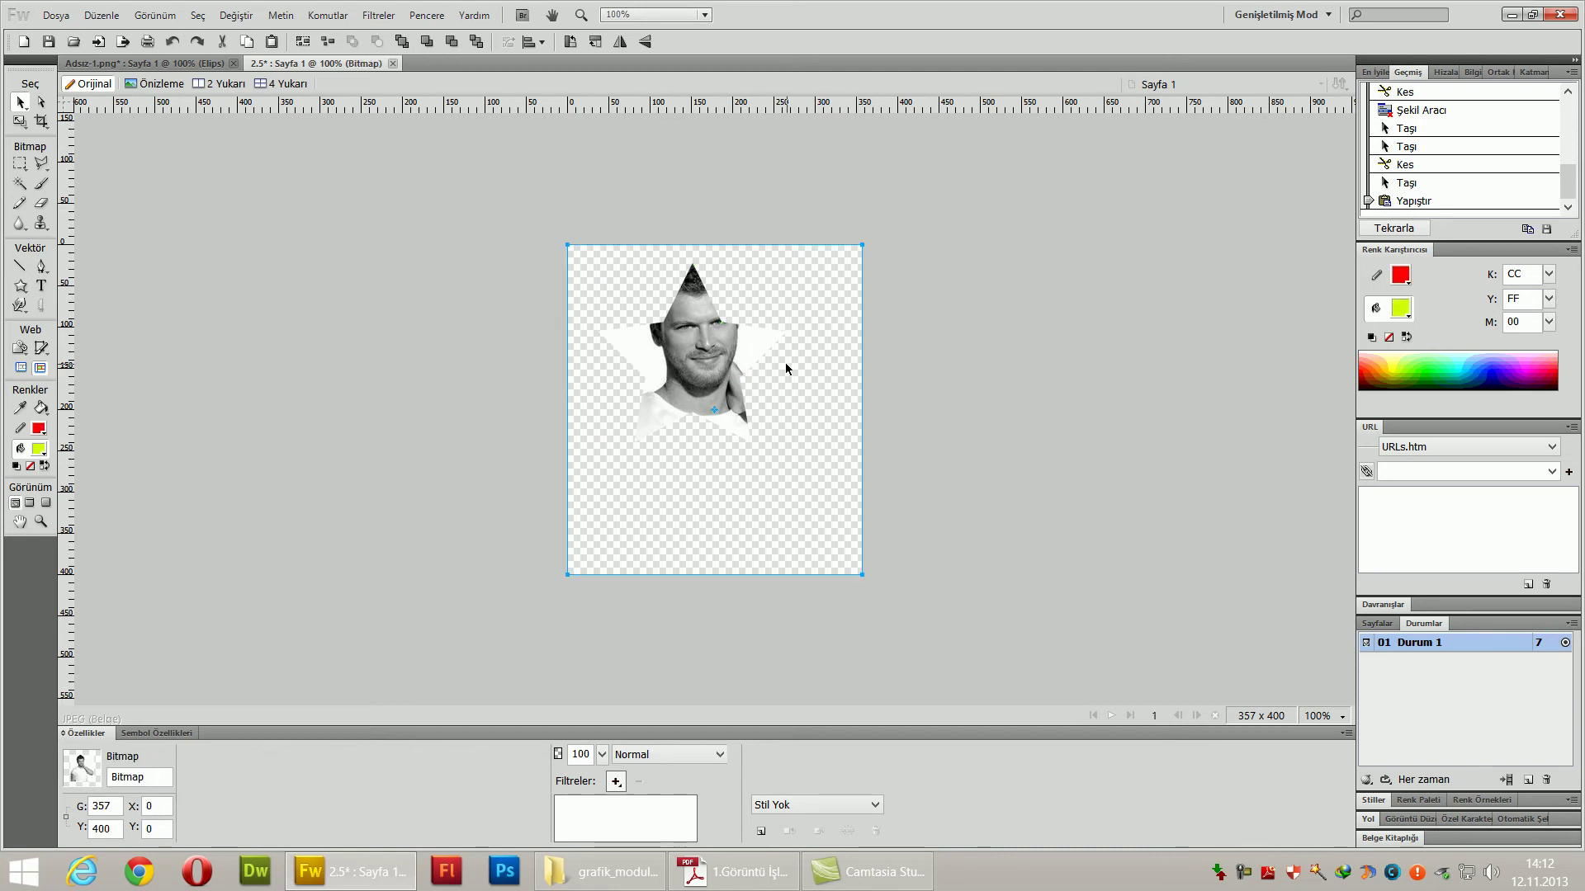
- Create a blank 230 by 218 px document and draw a rectangle about 63 by 90 px at about X 22, Y 25
{"action": "left_click", "coordinate": [23, 43]}
{"action": "left_click", "coordinate": [851, 557]}
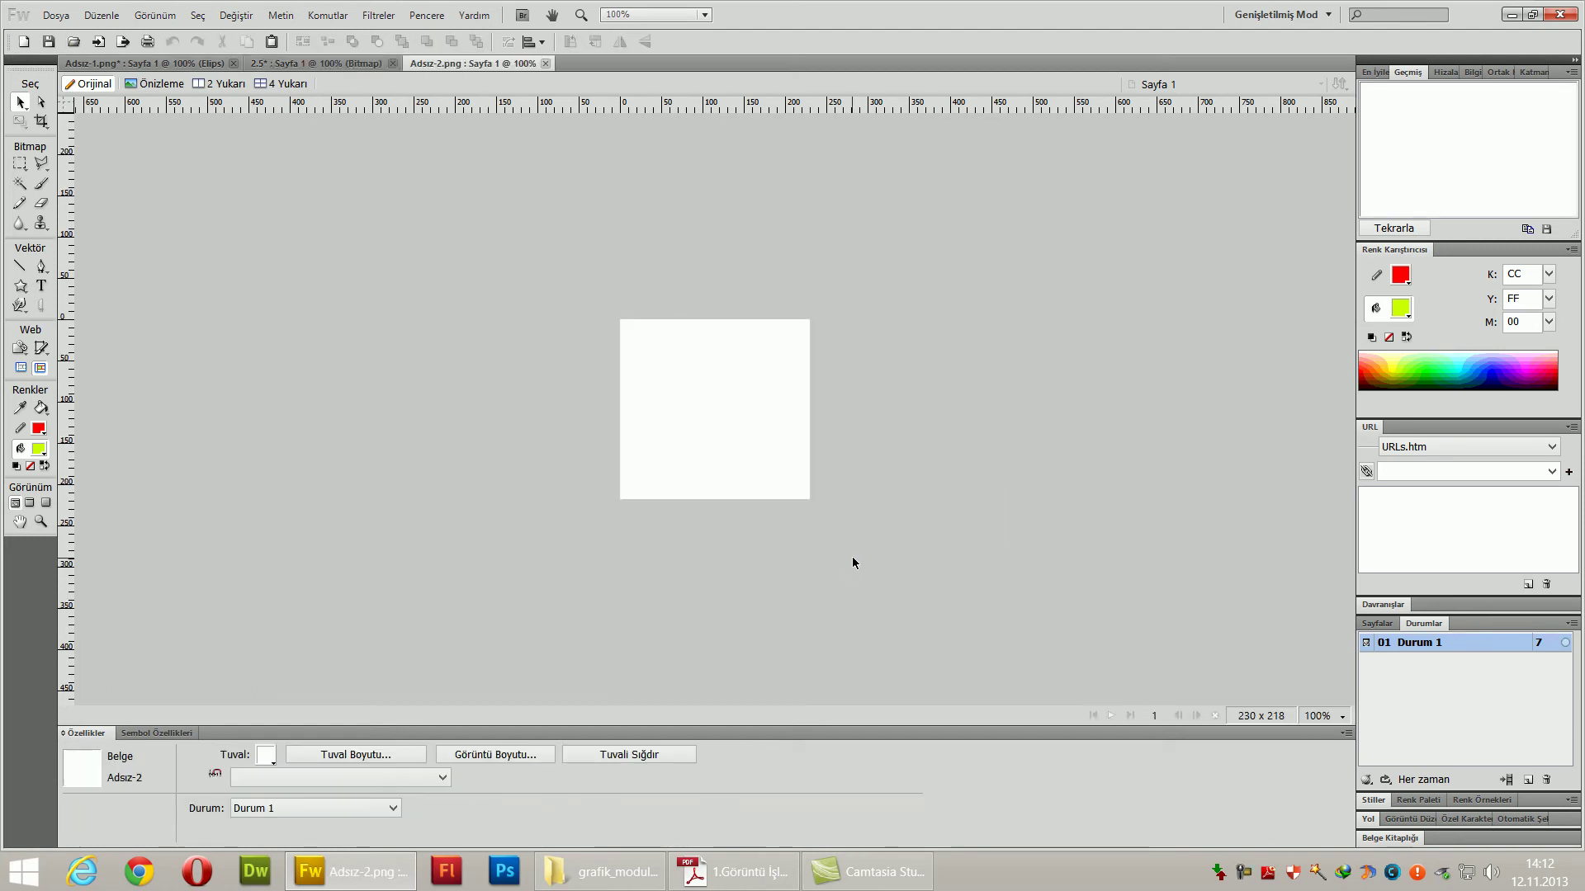
{"action": "right_click", "coordinate": [685, 398]}
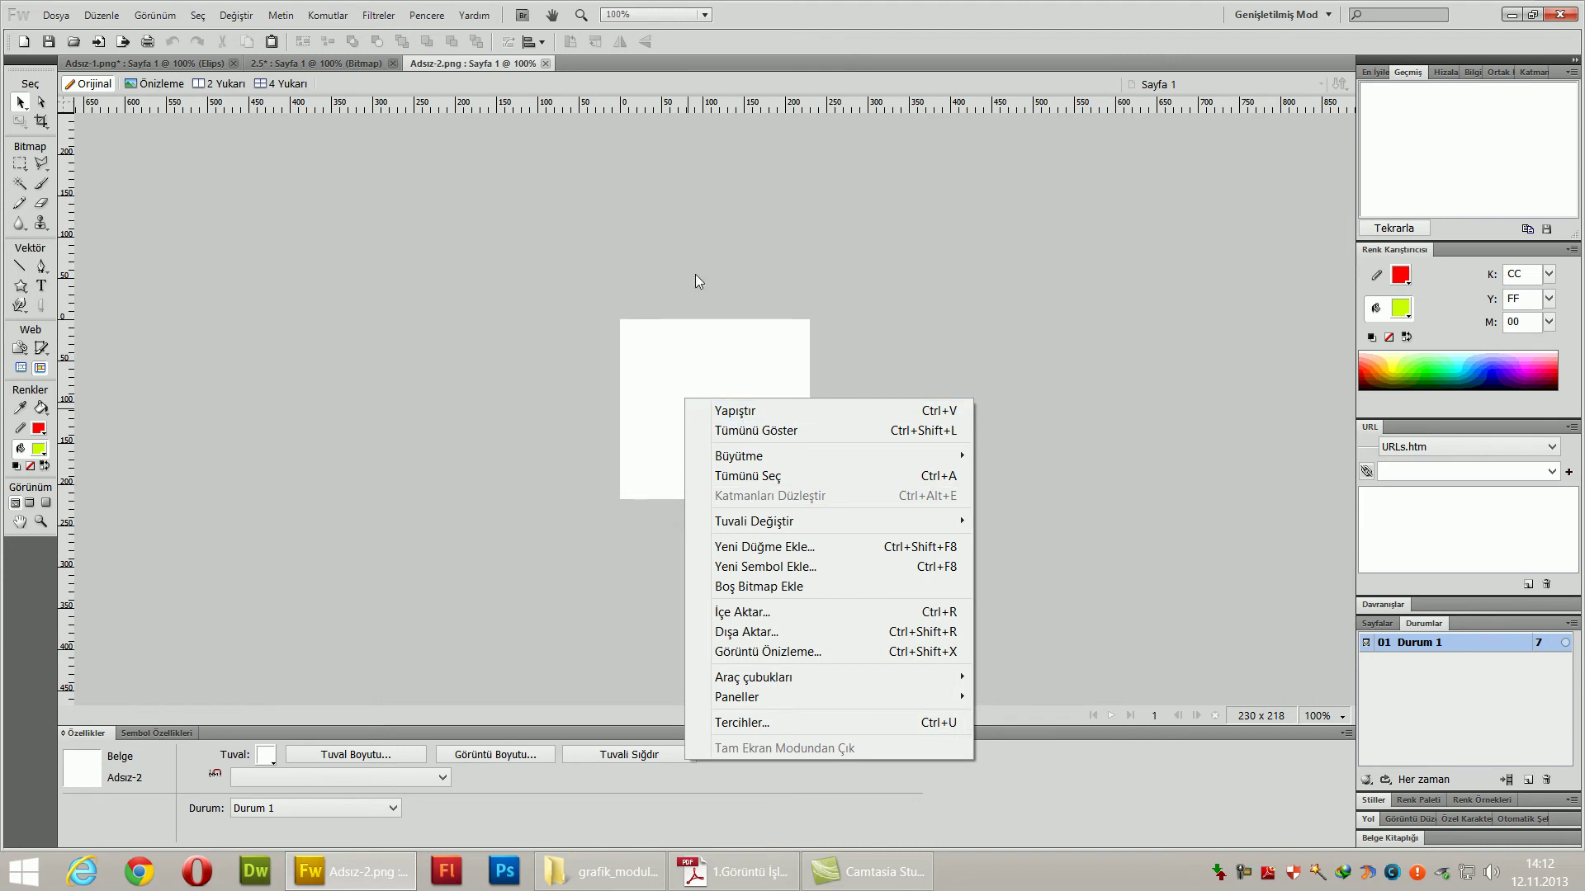
{"action": "left_click", "coordinate": [681, 336]}
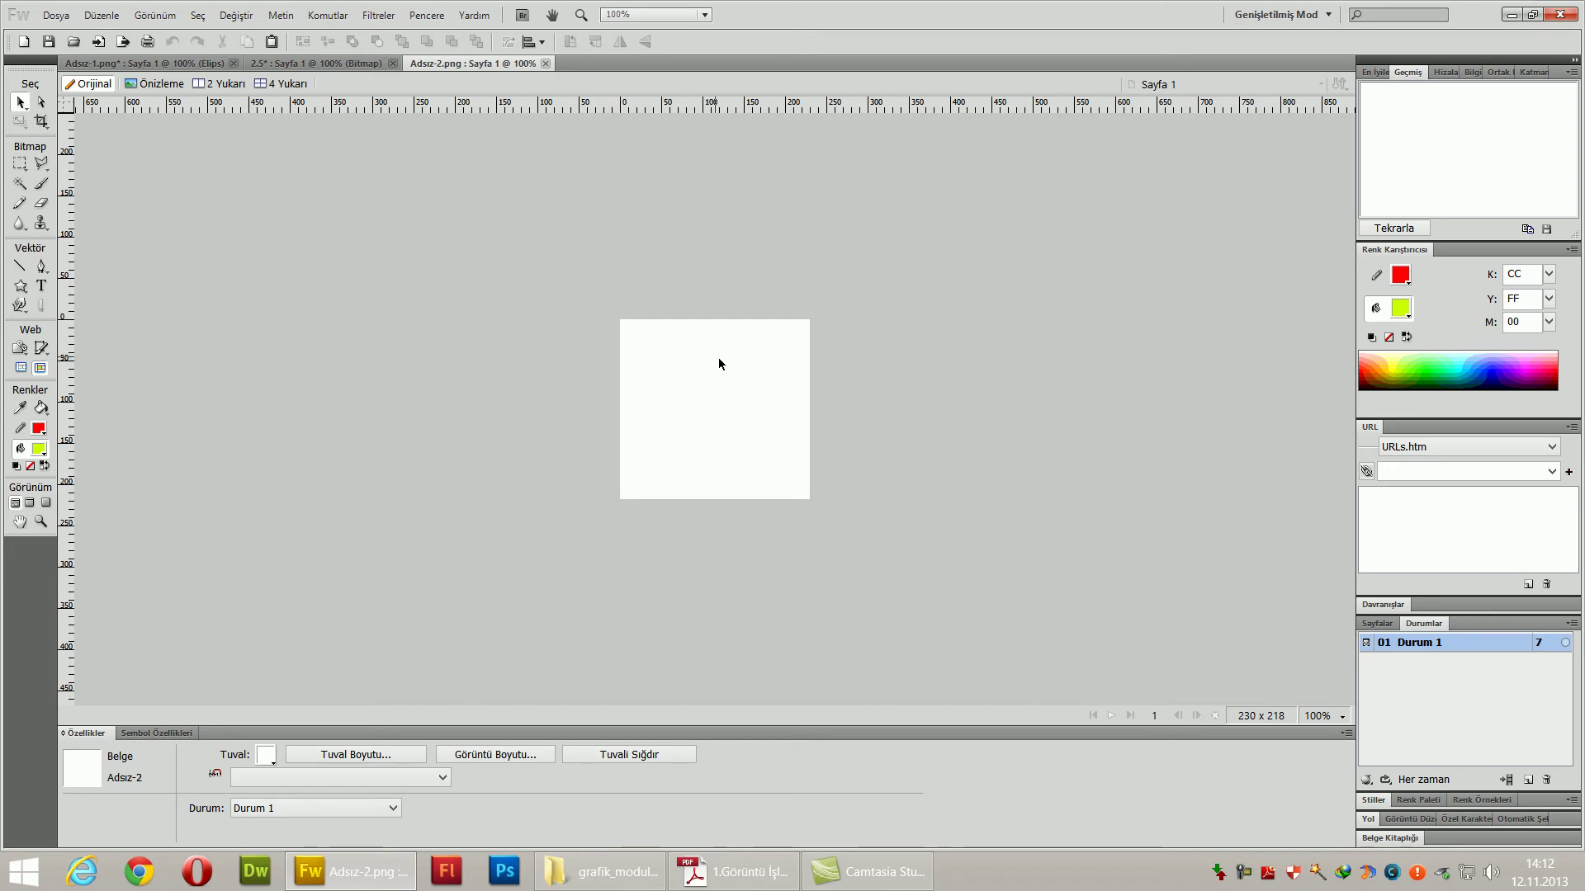
{"action": "left_click_drag", "start_coordinate": [21, 286], "coordinate": [50, 302]}
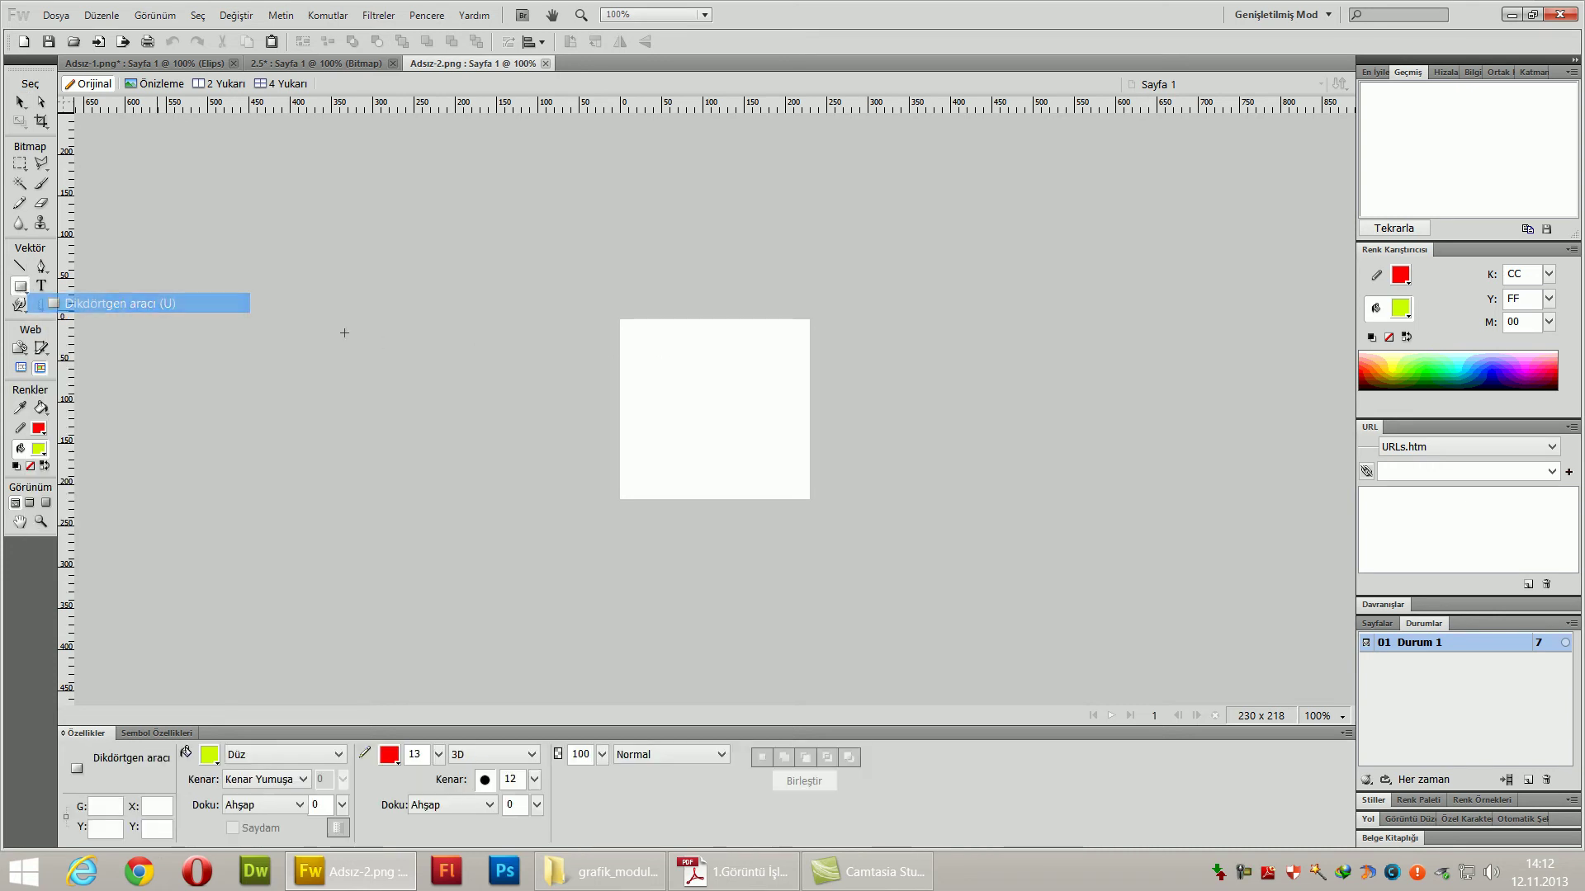
{"action": "left_click_drag", "start_coordinate": [640, 340], "coordinate": [690, 414]}
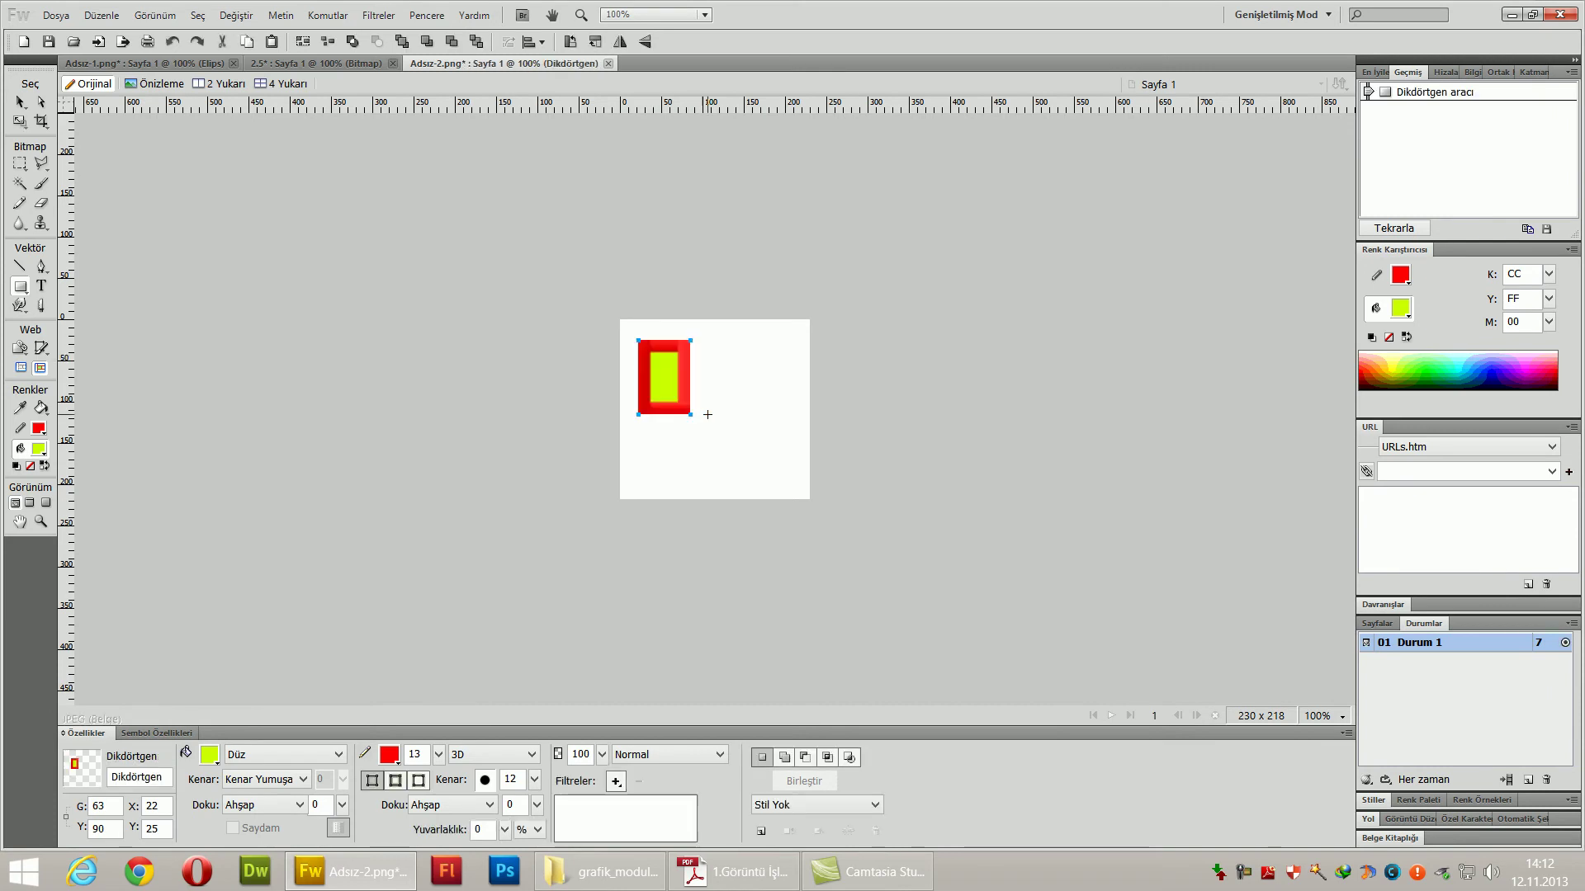
- Give the rectangle a Zımpara texture and a Dalgacıklar gradient fill, and move it to about X 15, Y 10
{"action": "left_click", "coordinate": [20, 102]}
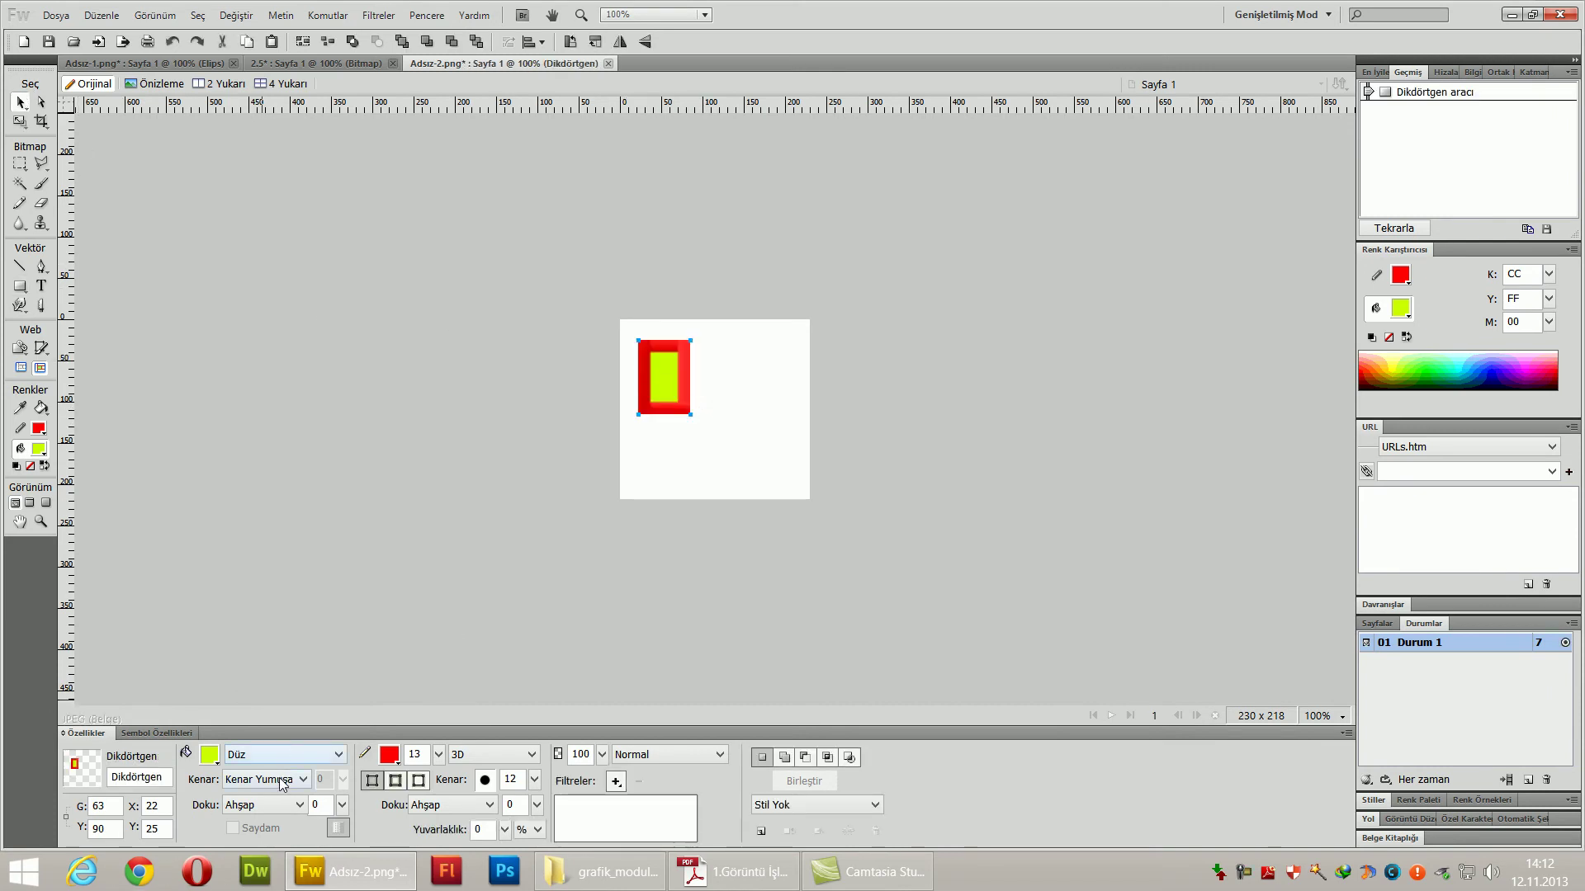
{"action": "left_click", "coordinate": [285, 805]}
{"action": "left_click", "coordinate": [297, 667]}
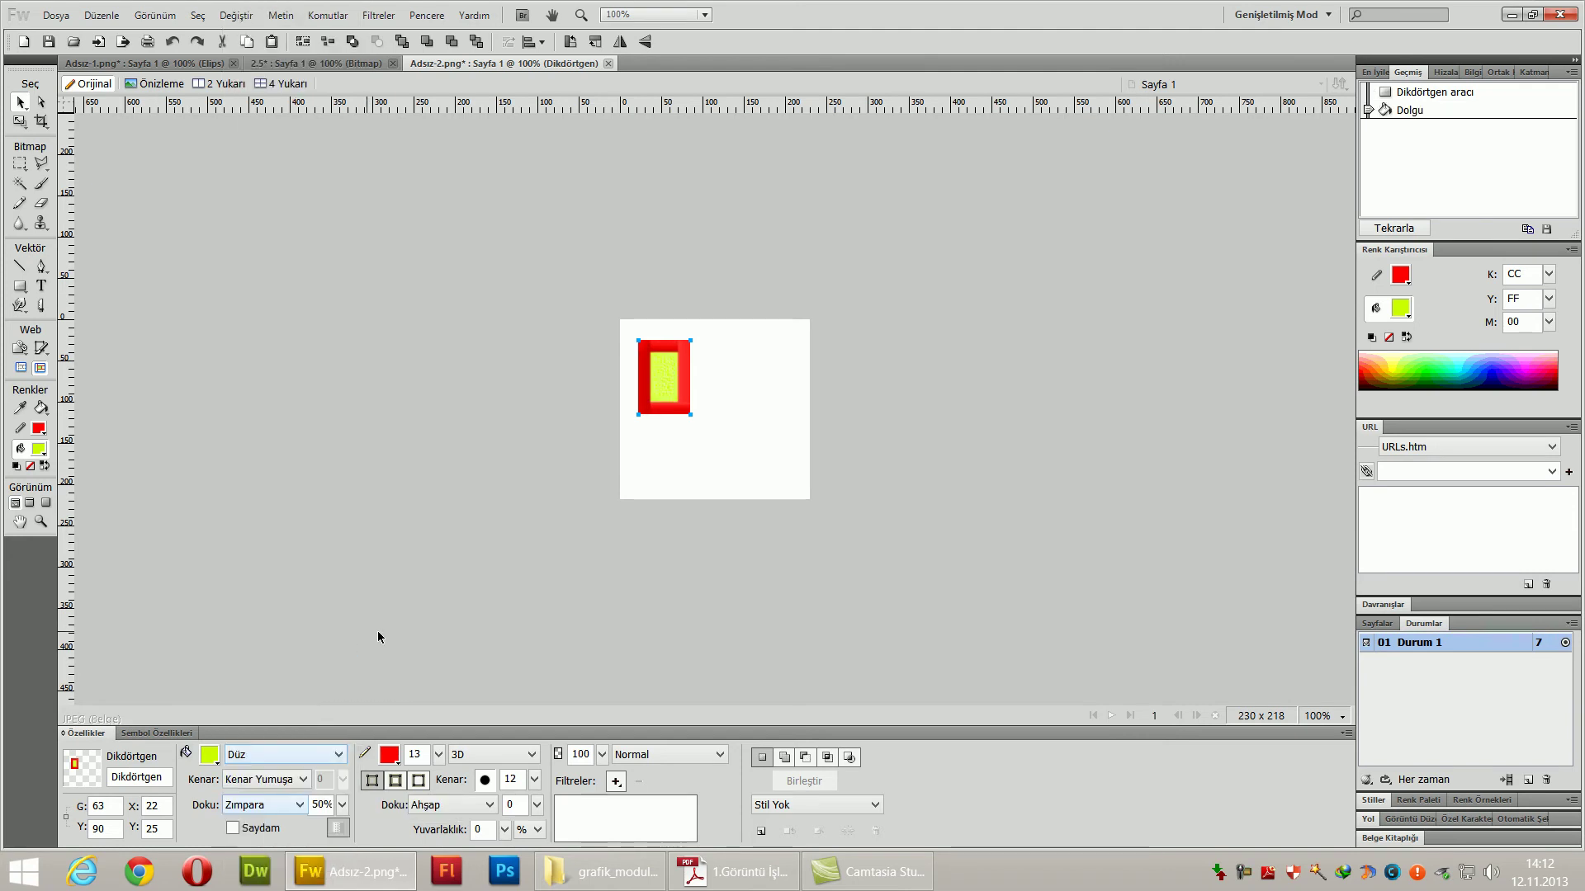
{"action": "left_click", "coordinate": [293, 754]}
{"action": "mouse_move", "coordinate": [334, 689]}
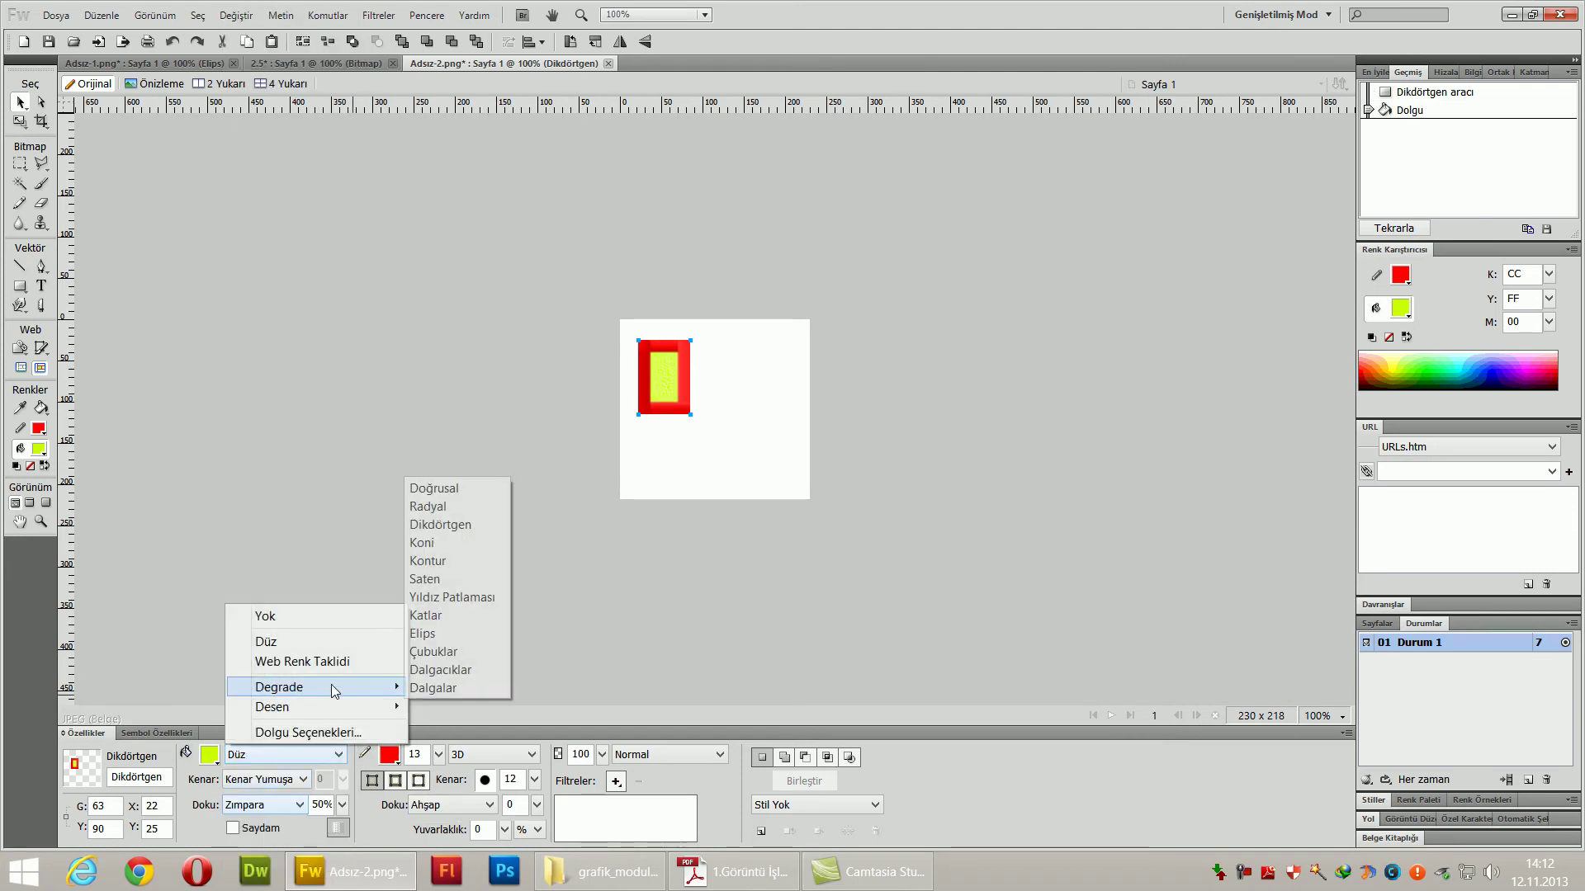
{"action": "left_click", "coordinate": [440, 670]}
{"action": "left_click_drag", "start_coordinate": [666, 392], "coordinate": [660, 380]}
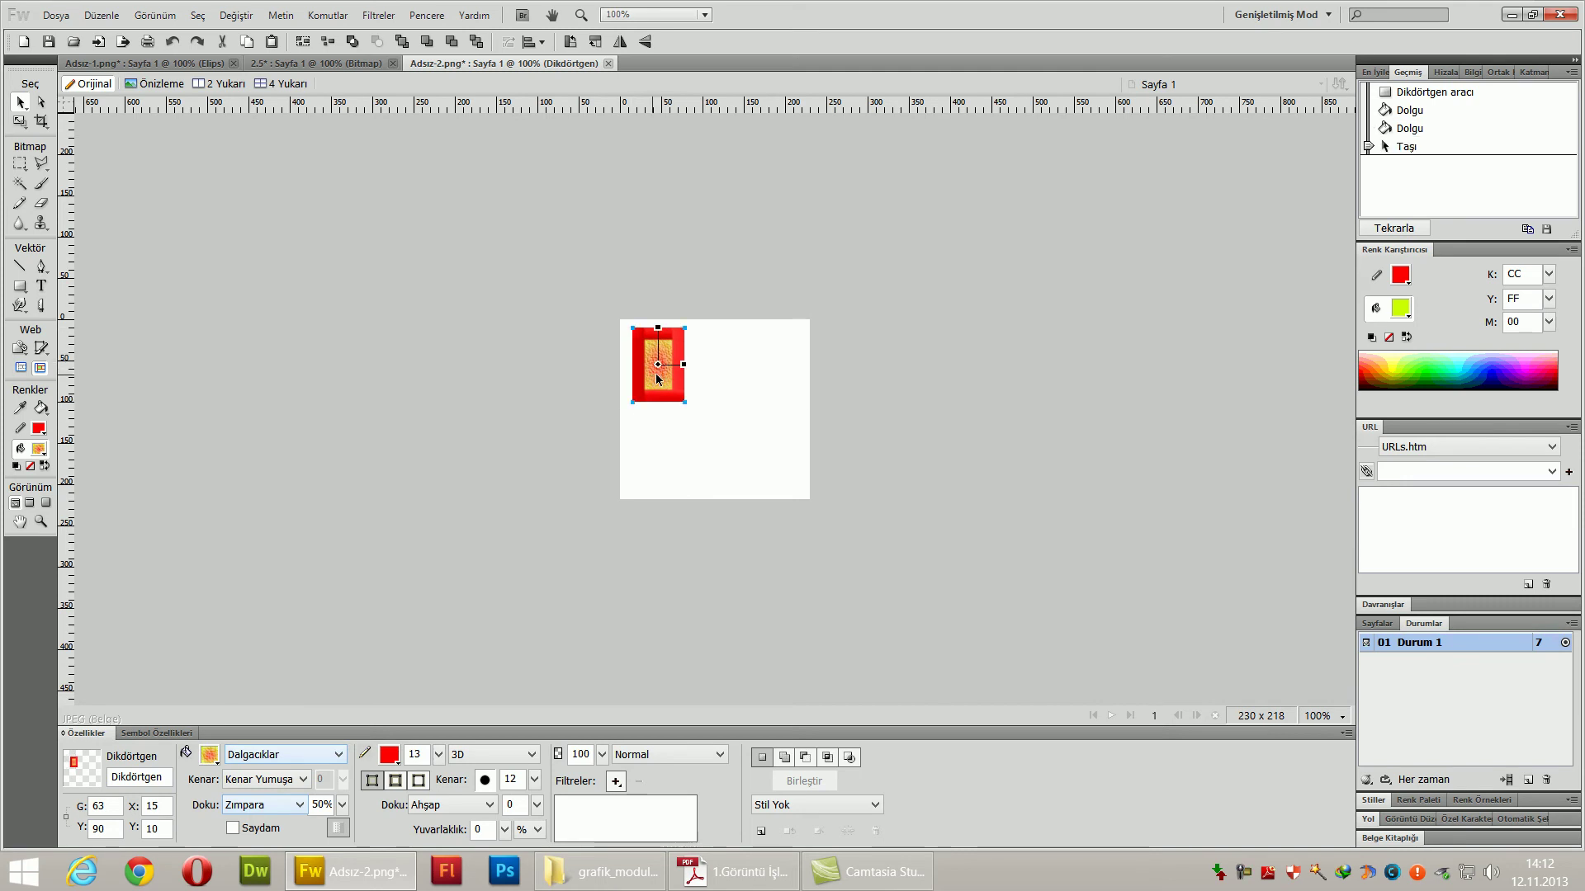
{"action": "left_click", "coordinate": [42, 288]}
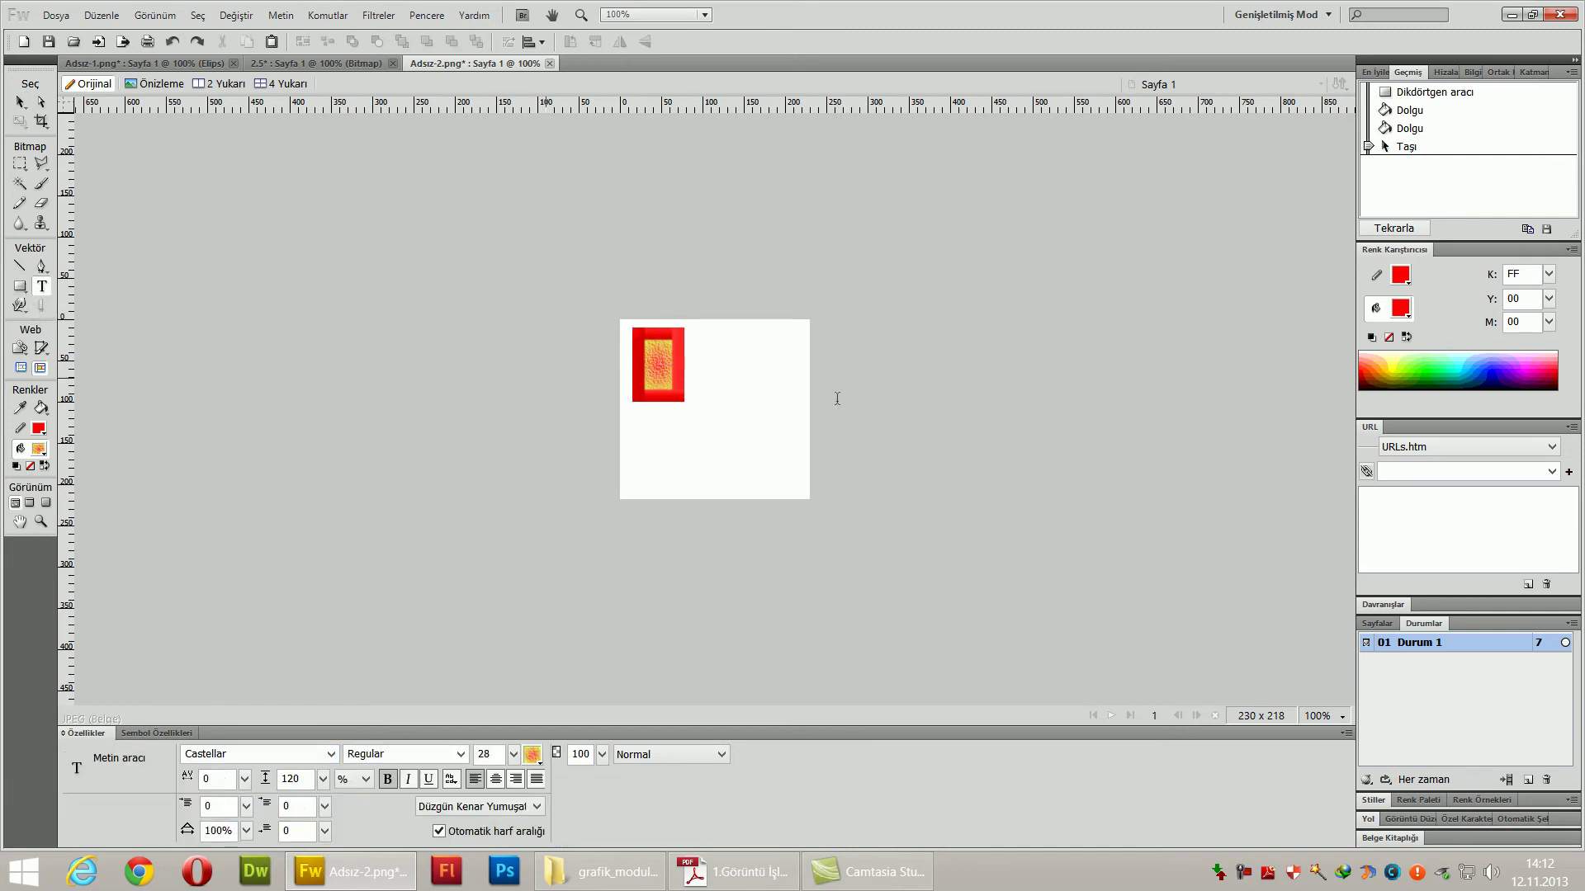
{"action": "left_click", "coordinate": [637, 438]}
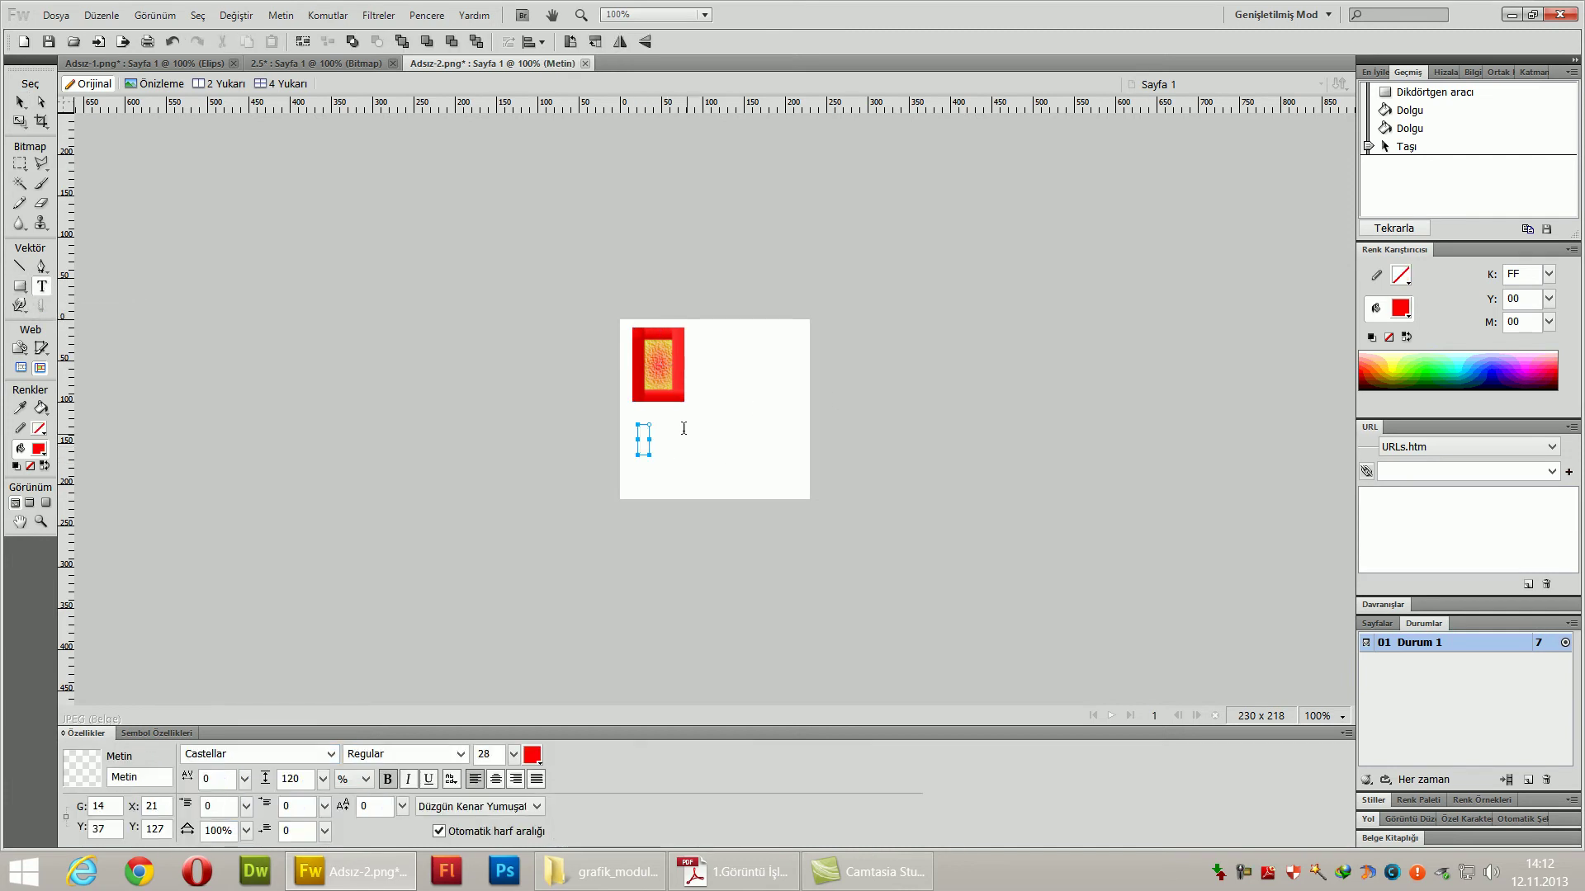
{"action": "left_click", "coordinate": [19, 102]}
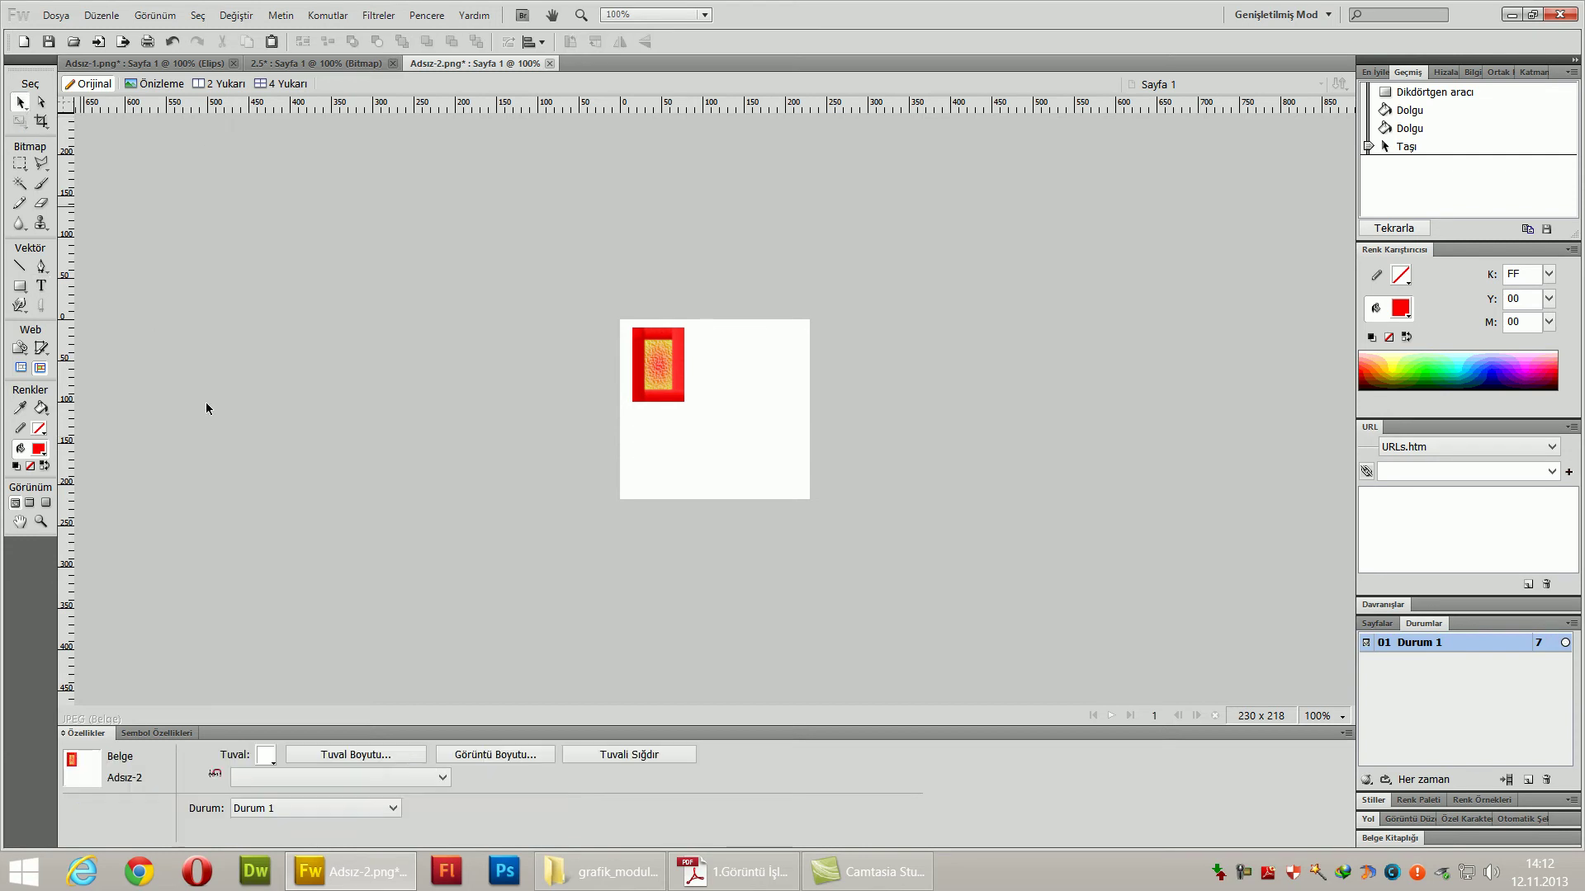
- Draw an arrow shape (Ok) about 190 by 57 px below the rectangle at about X 32, Y 150
{"action": "left_click", "coordinate": [22, 289]}
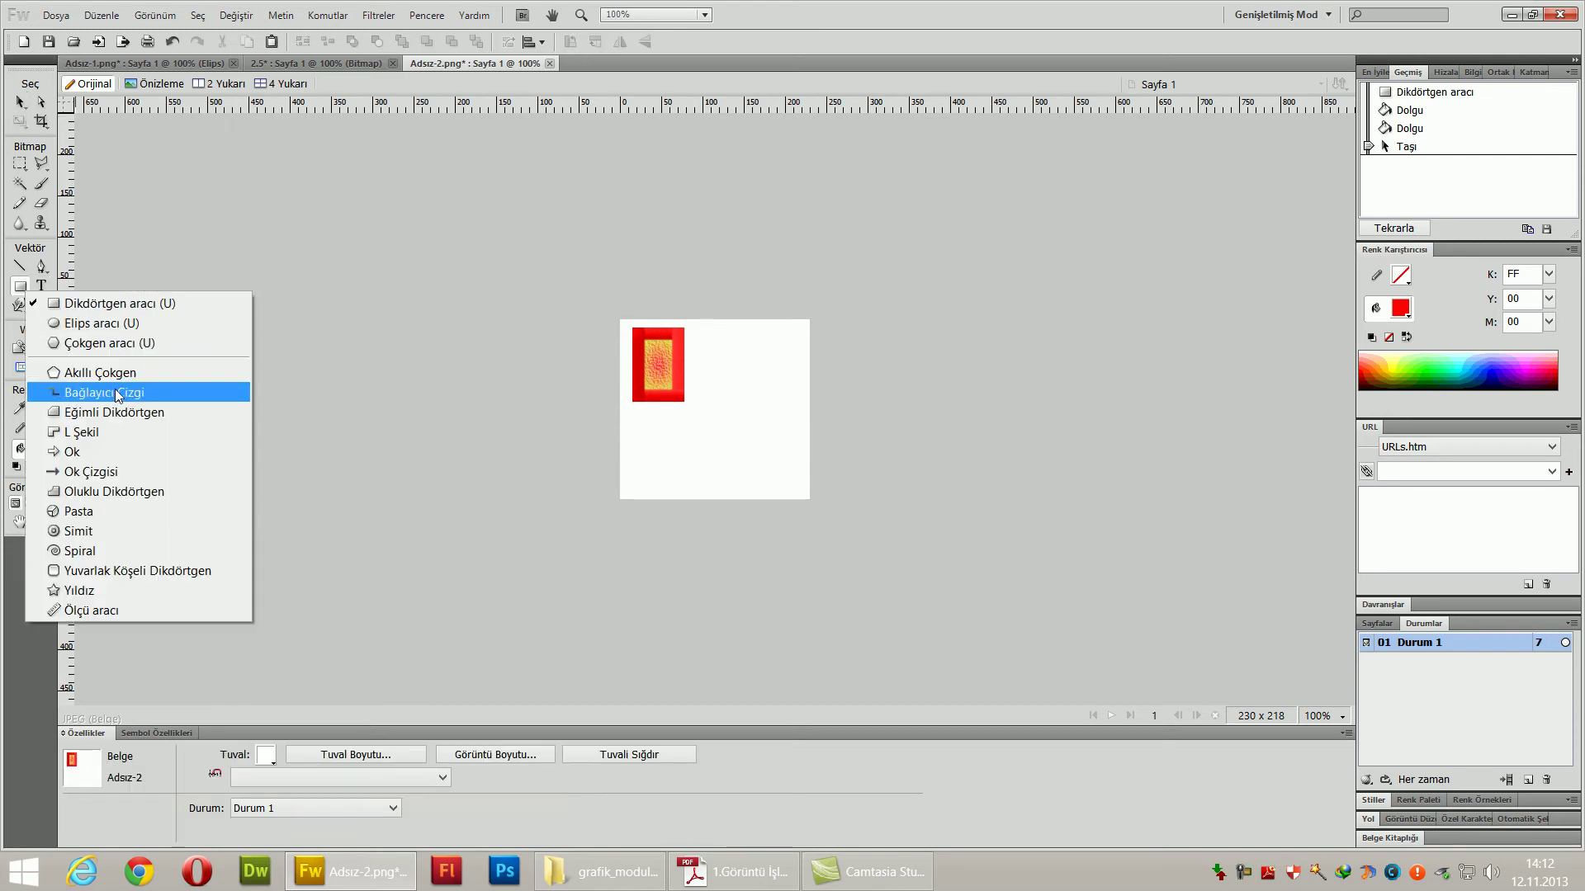
{"action": "left_click", "coordinate": [114, 453]}
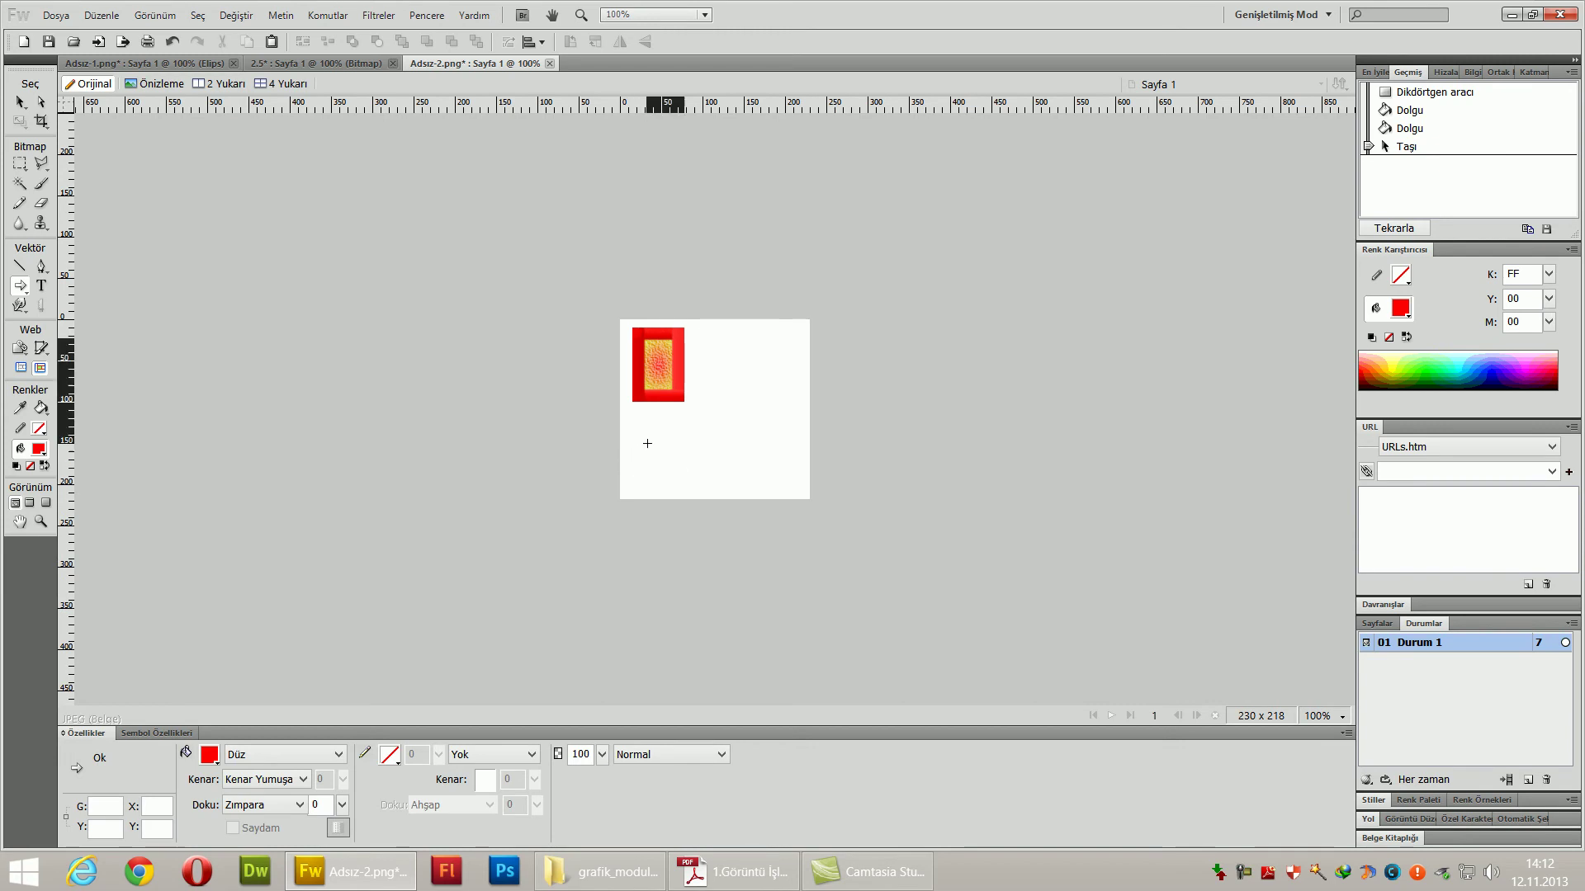
{"action": "left_click_drag", "start_coordinate": [645, 443], "coordinate": [804, 489]}
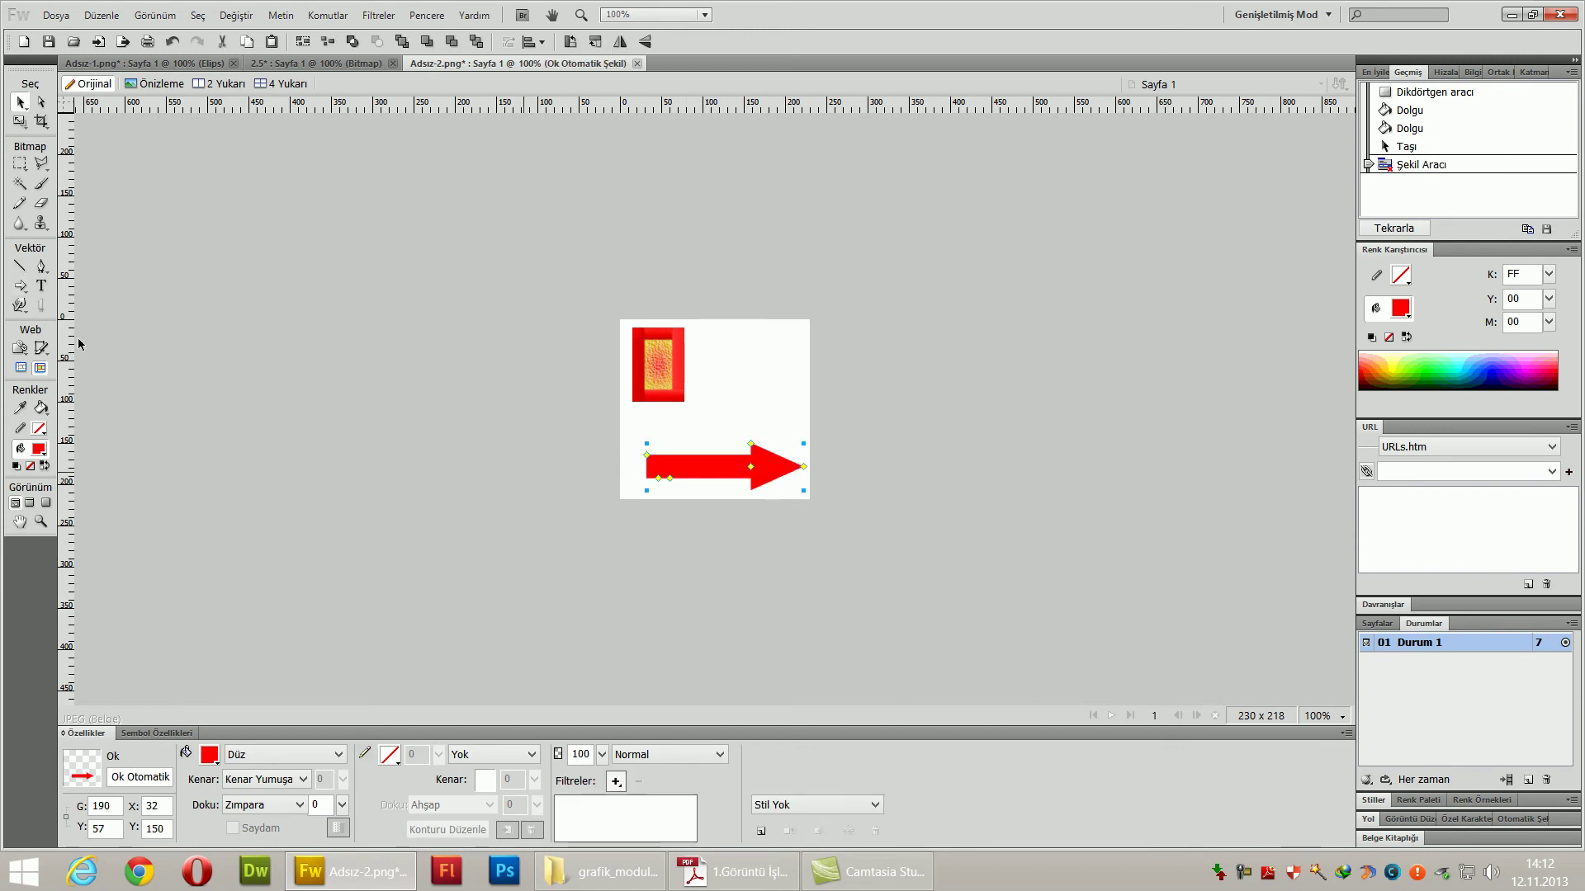
- Copy the textured rectangle and paste its attributes (Nitelikleri Yapıştır) onto the arrow
{"action": "left_click", "coordinate": [664, 373]}
{"action": "left_click", "coordinate": [782, 467]}
{"action": "left_click", "coordinate": [660, 363]}
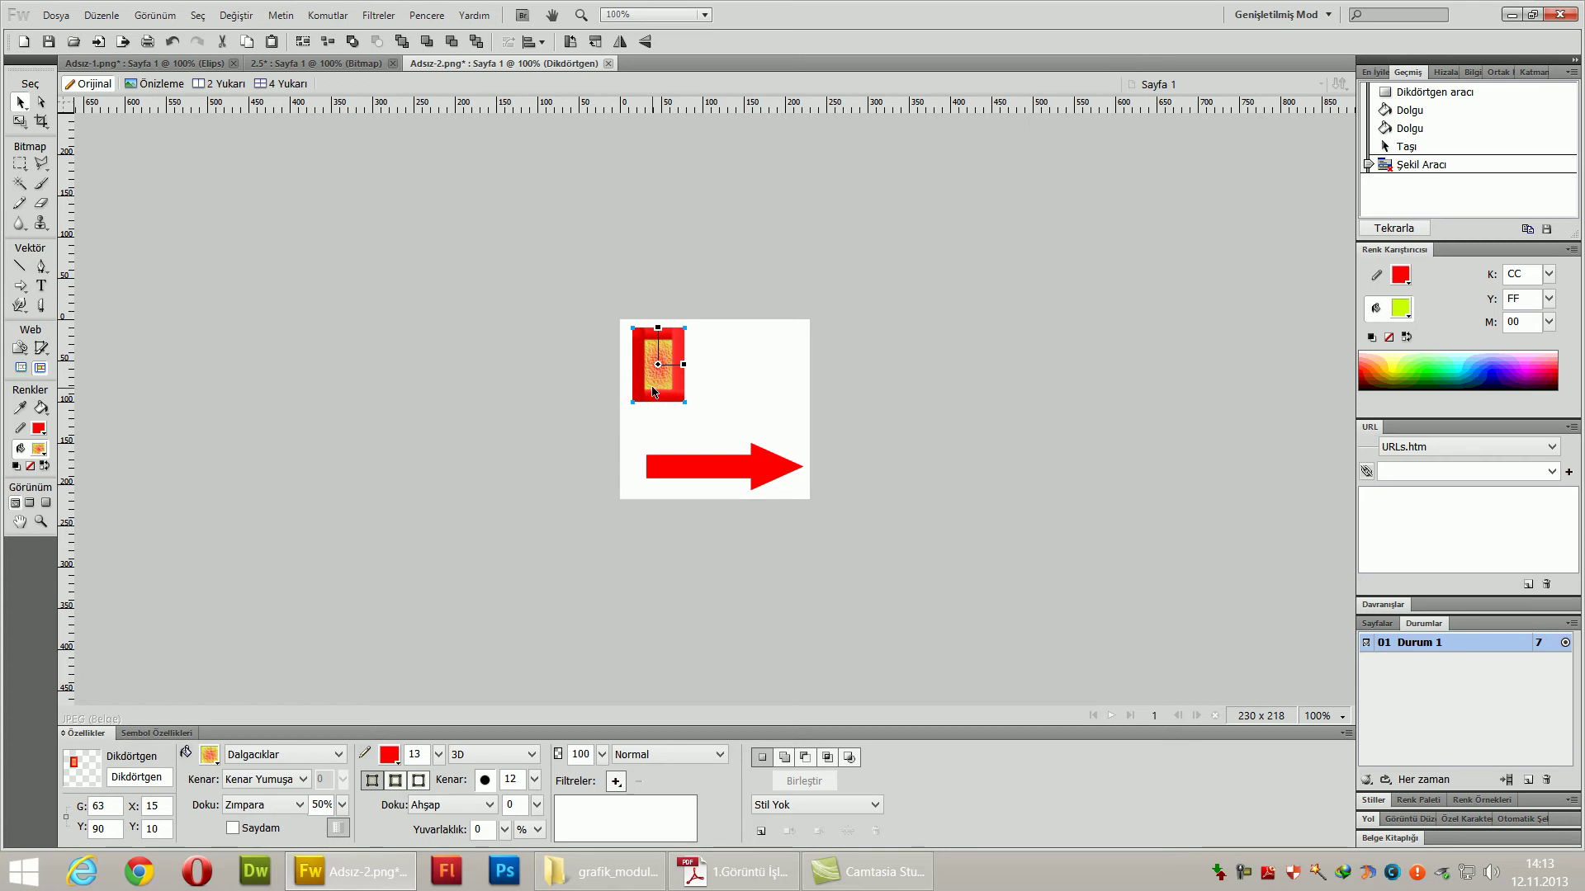
{"action": "right_click", "coordinate": [660, 391]}
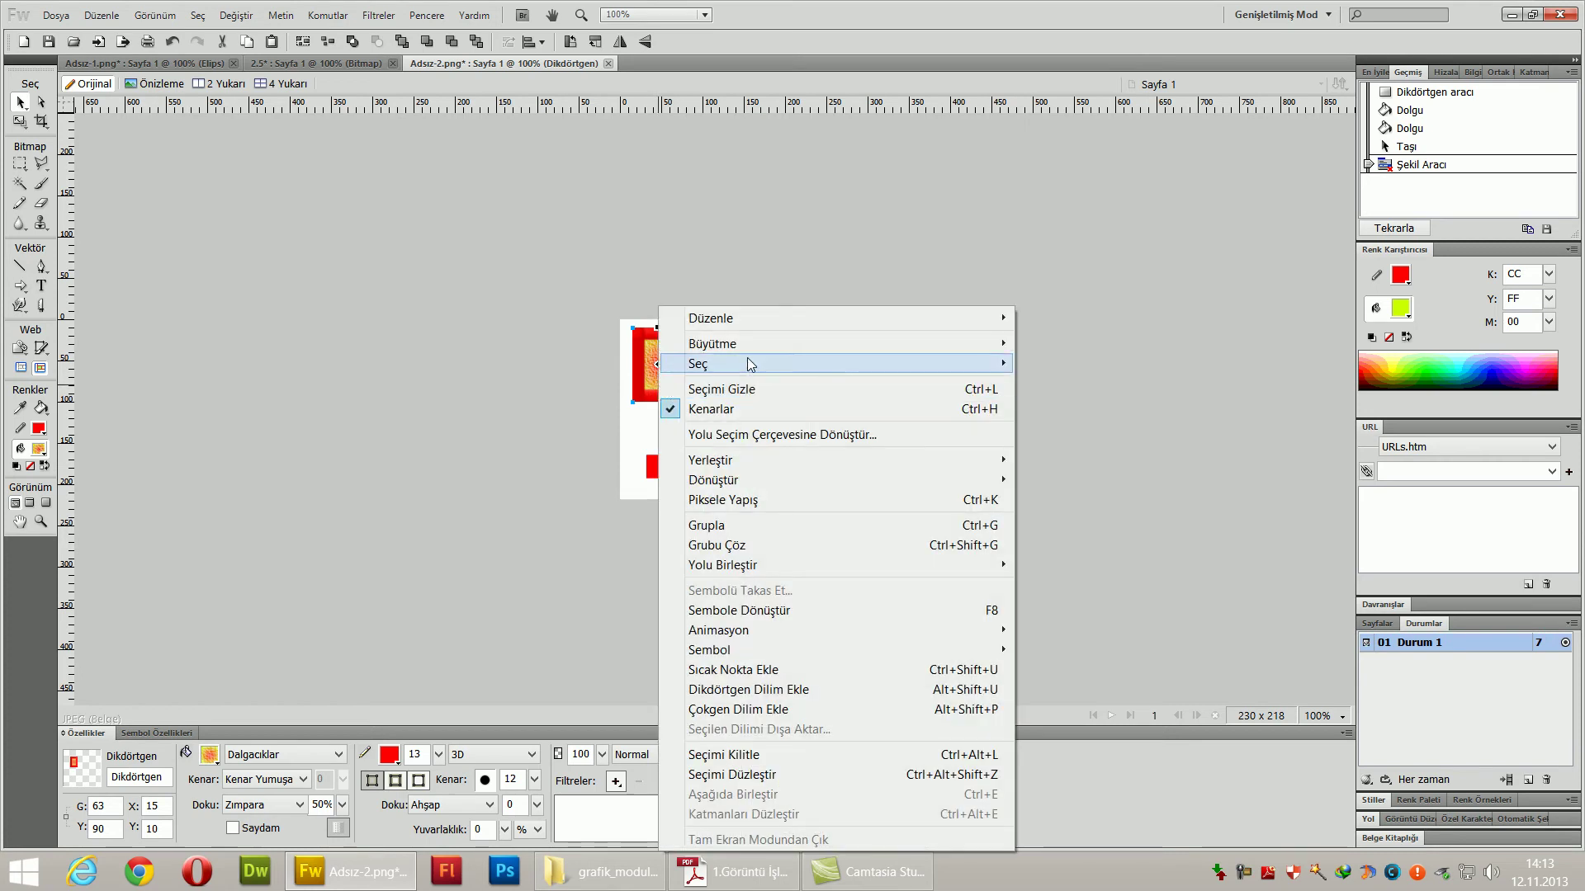
{"action": "mouse_move", "coordinate": [1001, 319]}
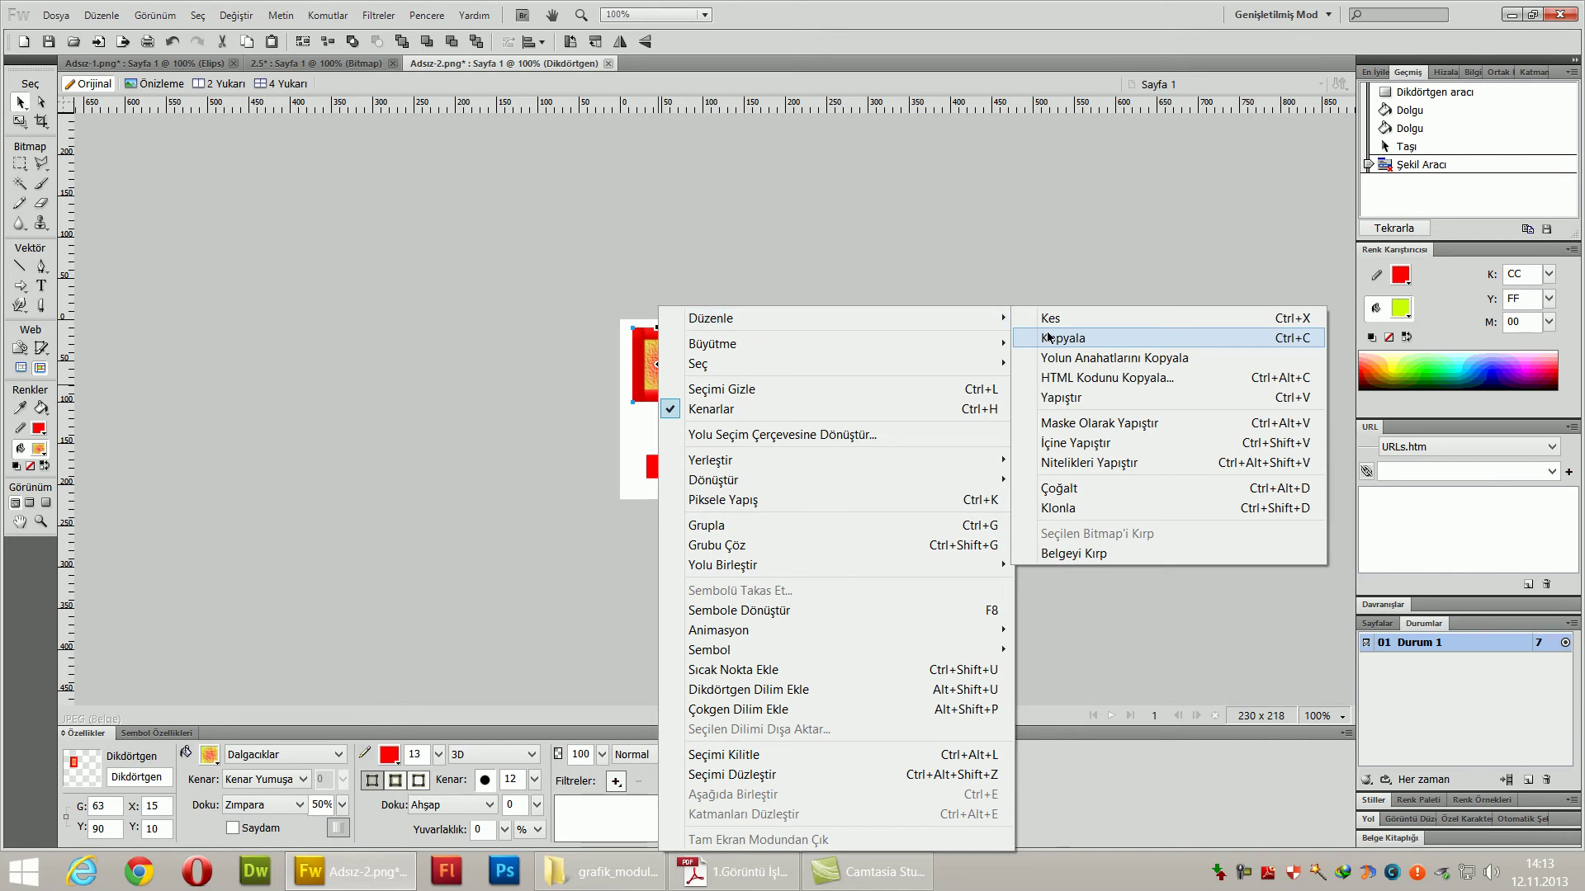
{"action": "left_click", "coordinate": [1046, 338]}
{"action": "left_click", "coordinate": [715, 474]}
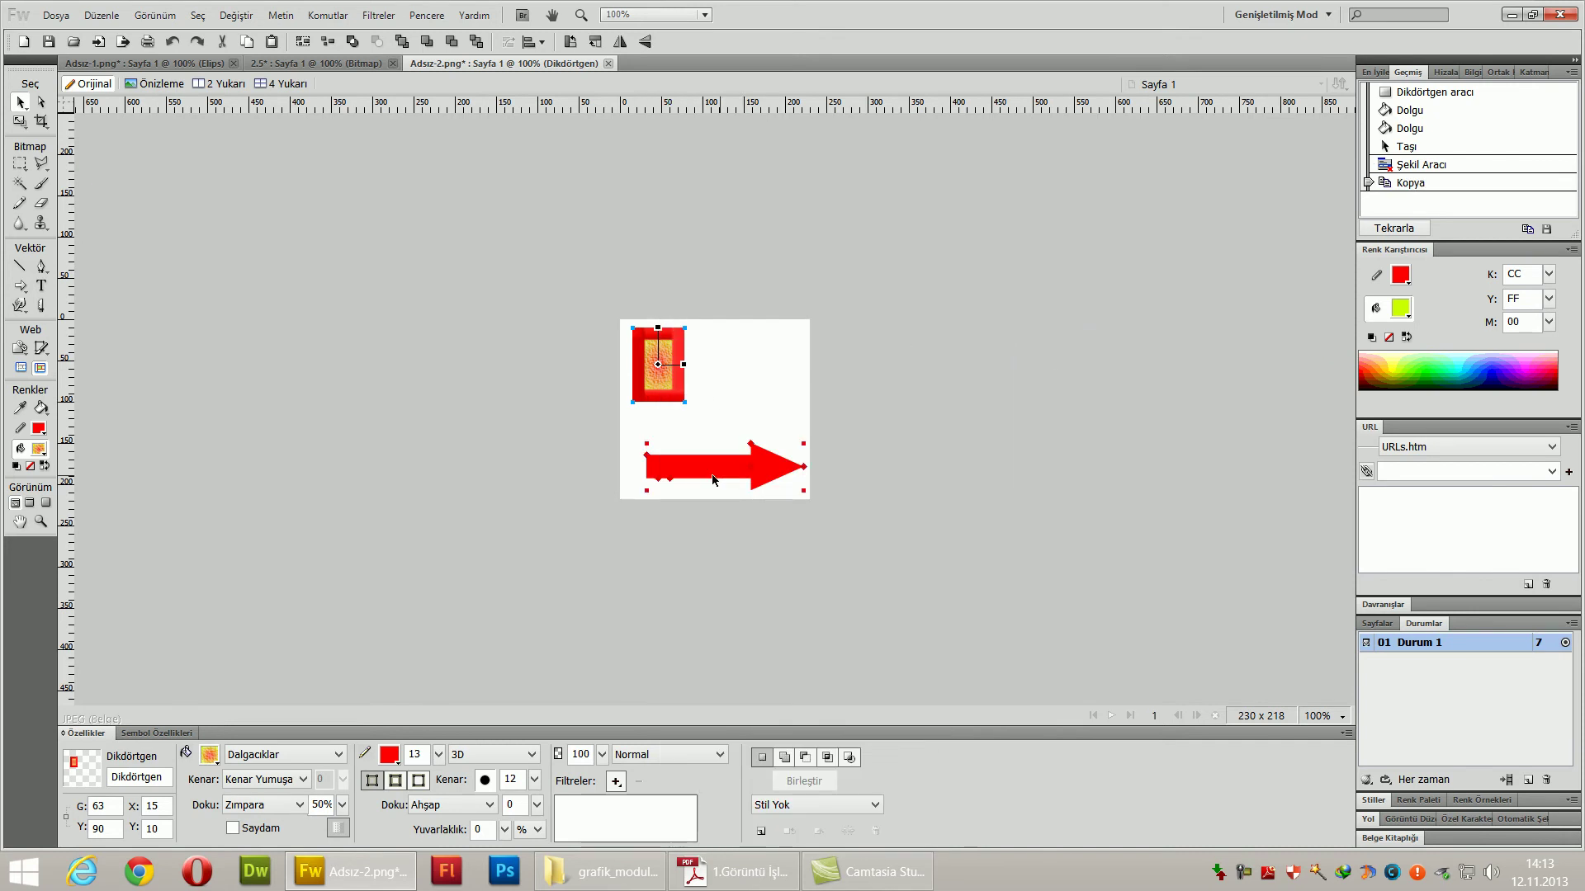
{"action": "right_click", "coordinate": [696, 474]}
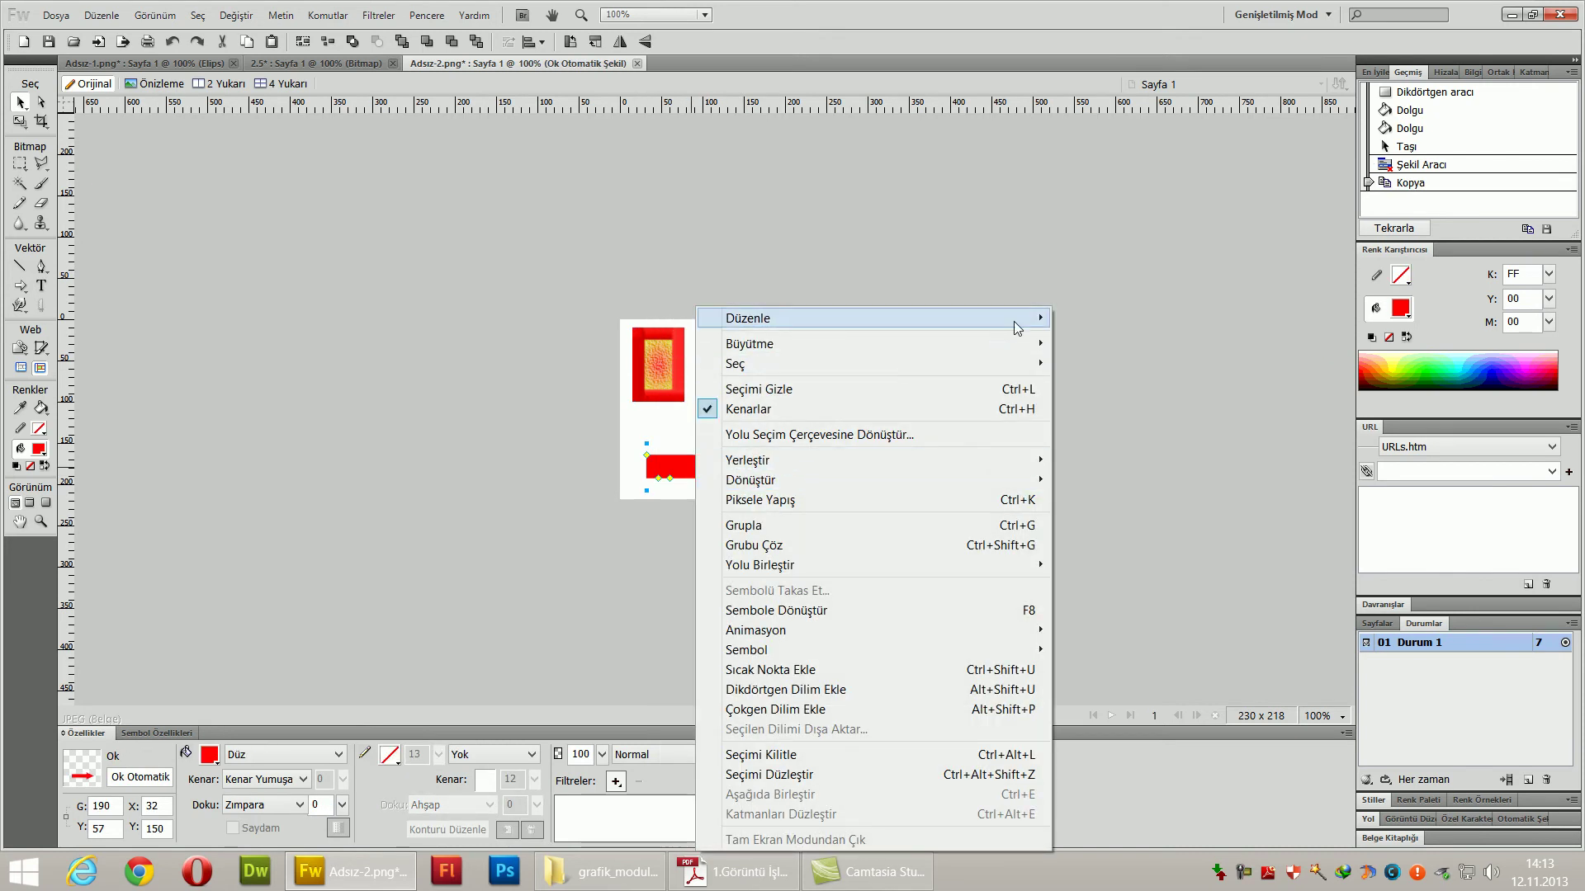
{"action": "mouse_move", "coordinate": [999, 319]}
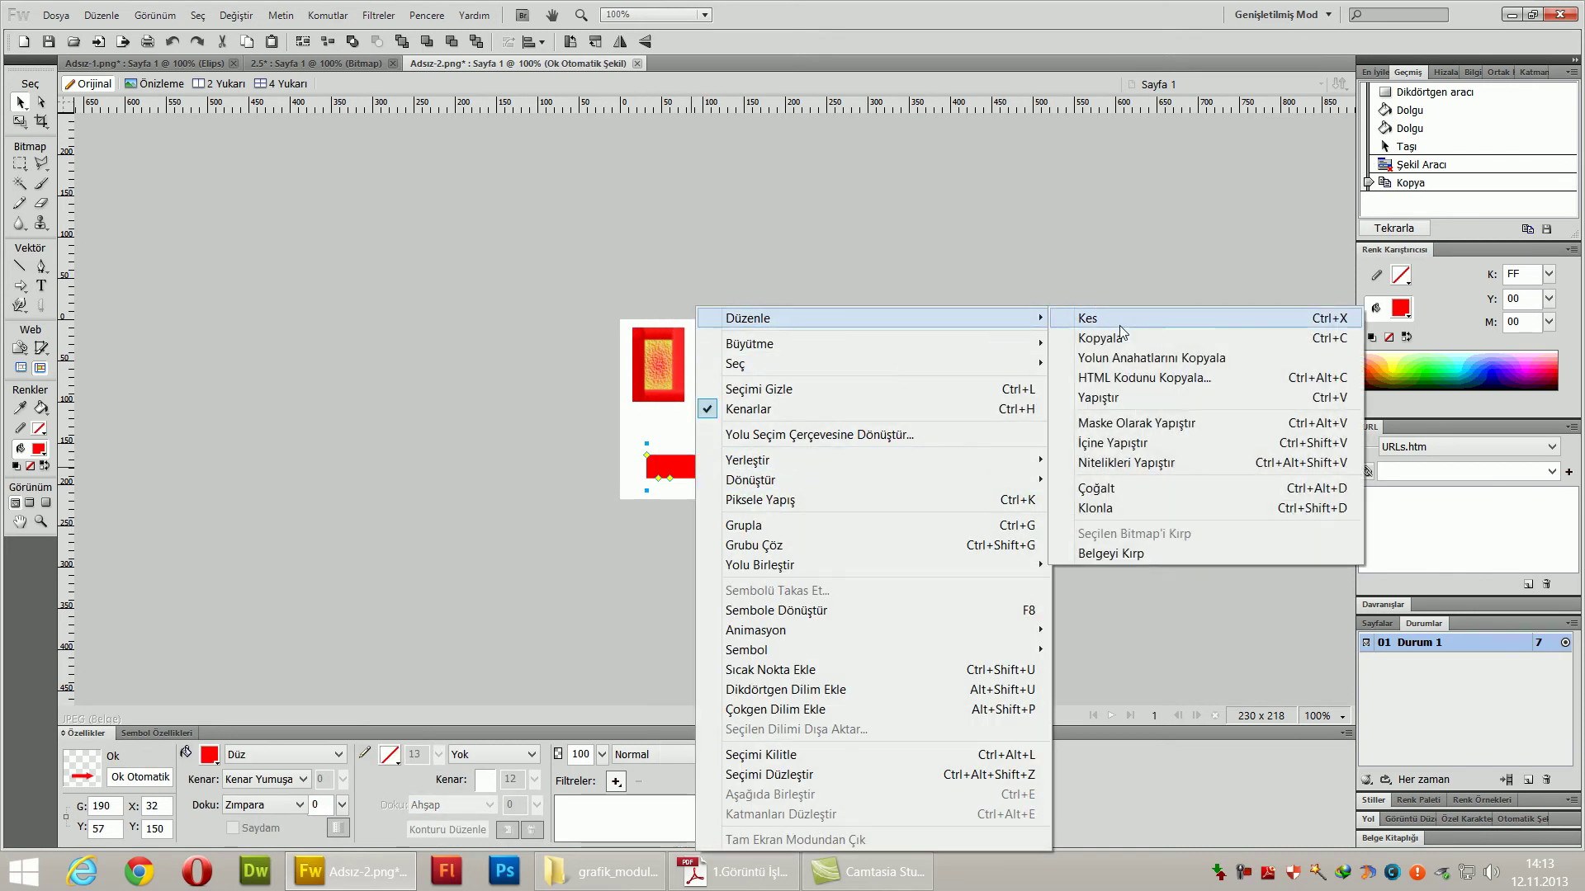
{"action": "left_click", "coordinate": [1171, 464]}
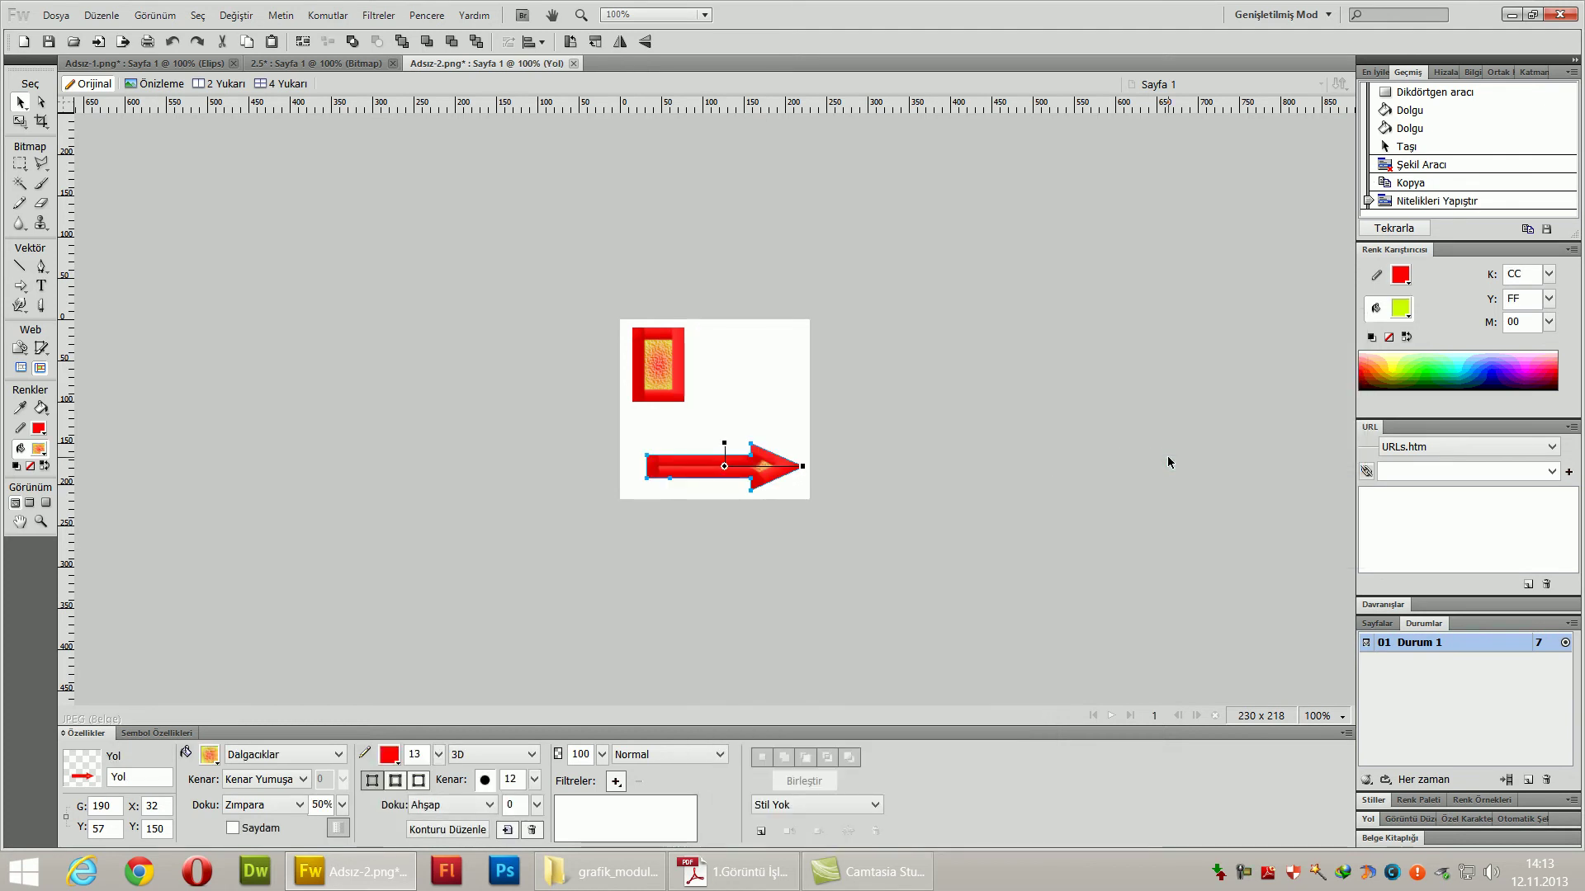
- Delete the arrow and cut the textured rectangle from the canvas
{"action": "left_click", "coordinate": [769, 479]}
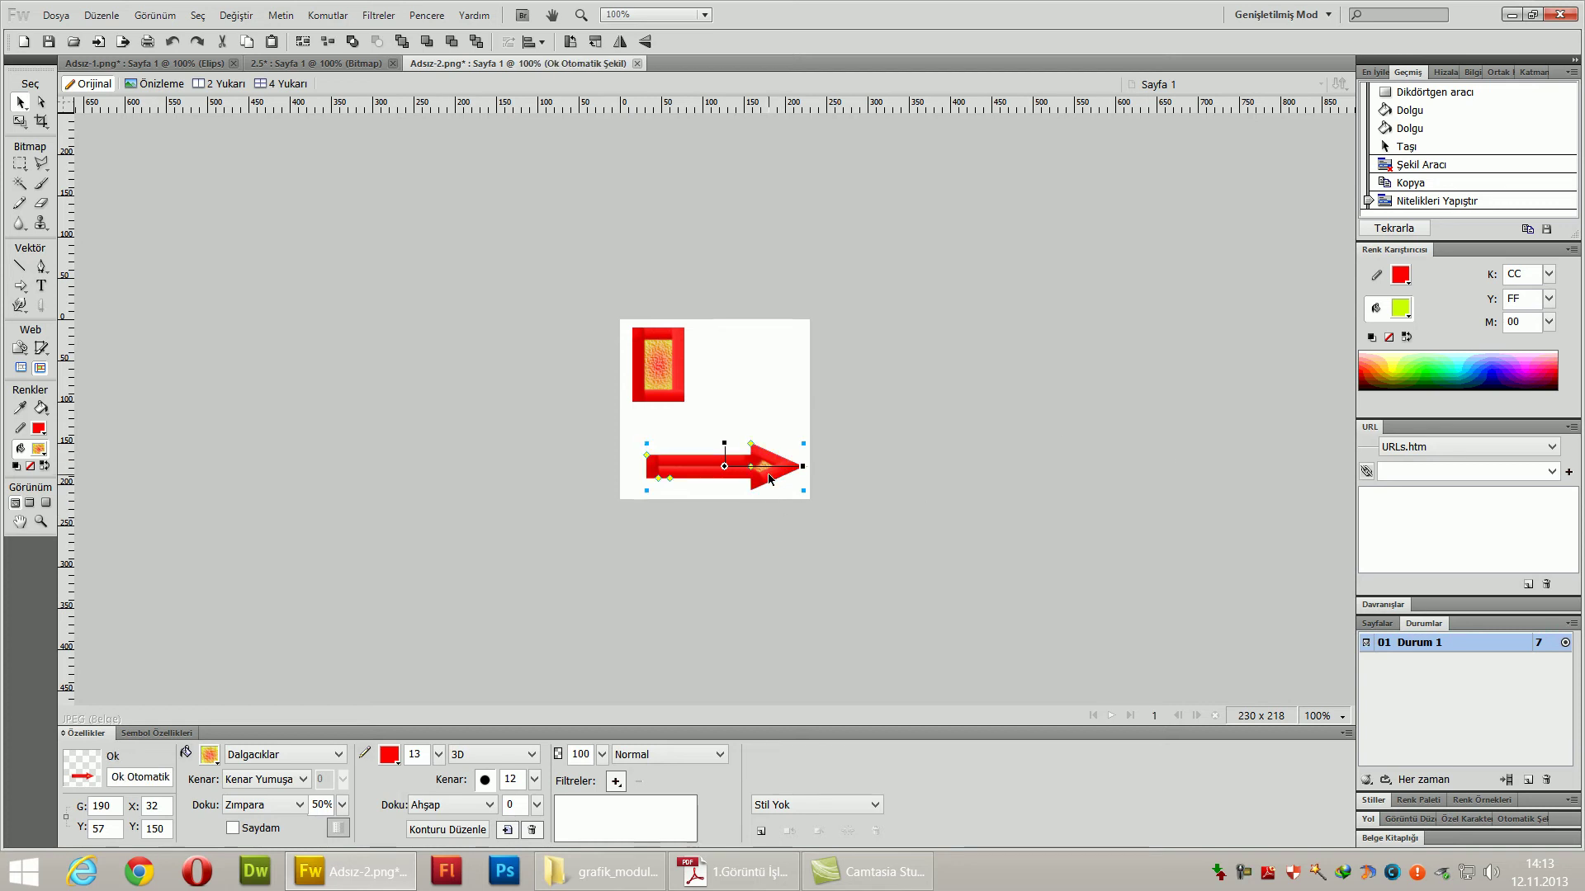
{"action": "key", "text": "Delete"}
{"action": "left_click", "coordinate": [664, 377]}
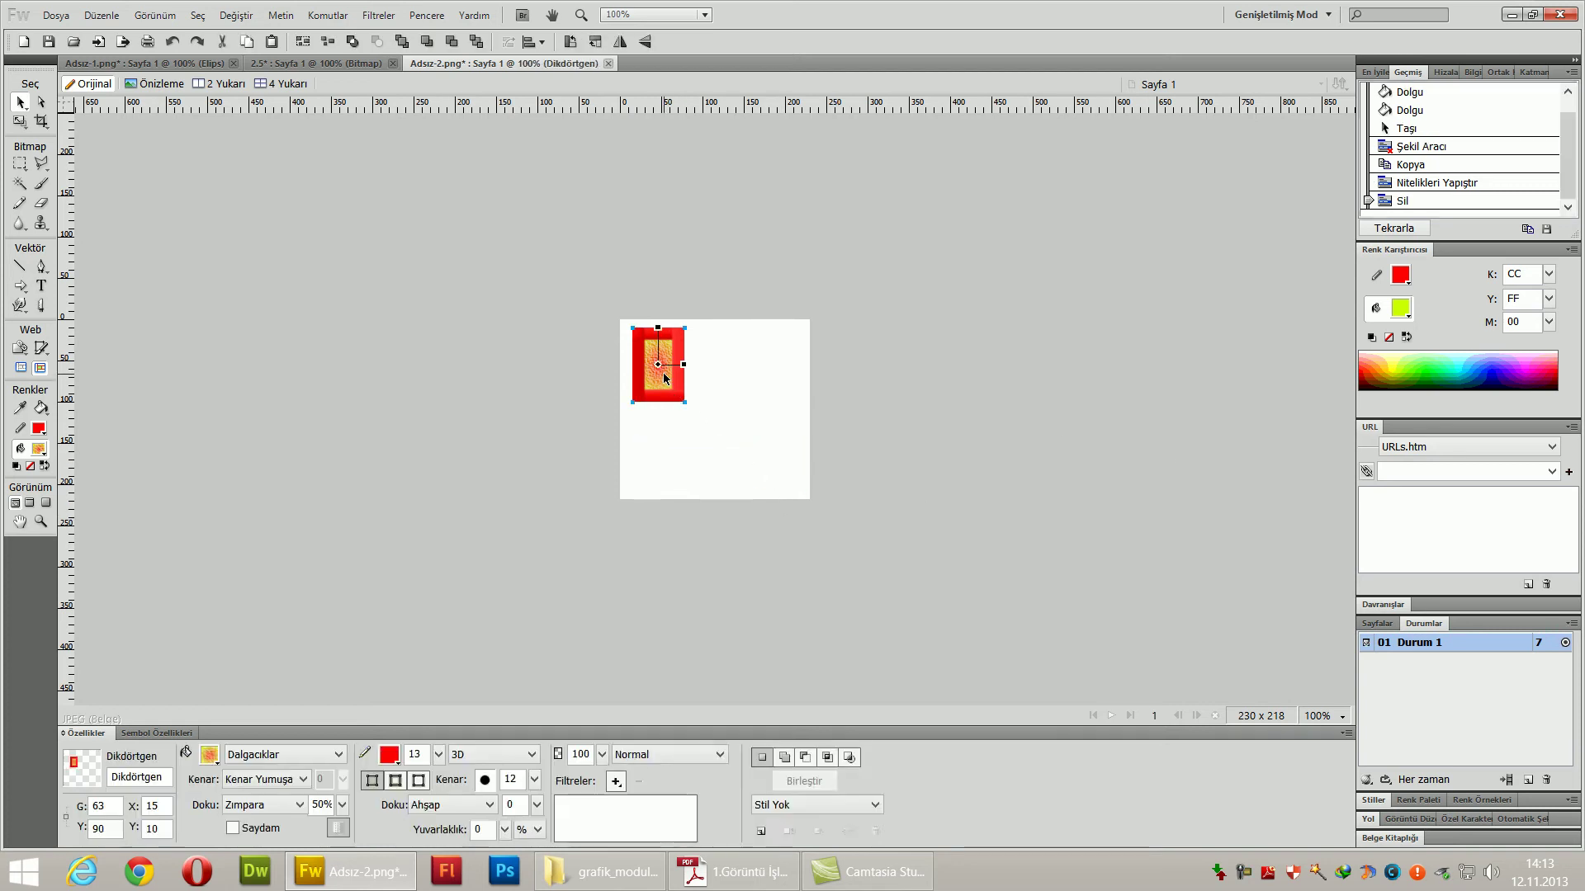
{"action": "right_click", "coordinate": [664, 376]}
{"action": "mouse_move", "coordinate": [799, 323]}
{"action": "left_click", "coordinate": [1059, 319]}
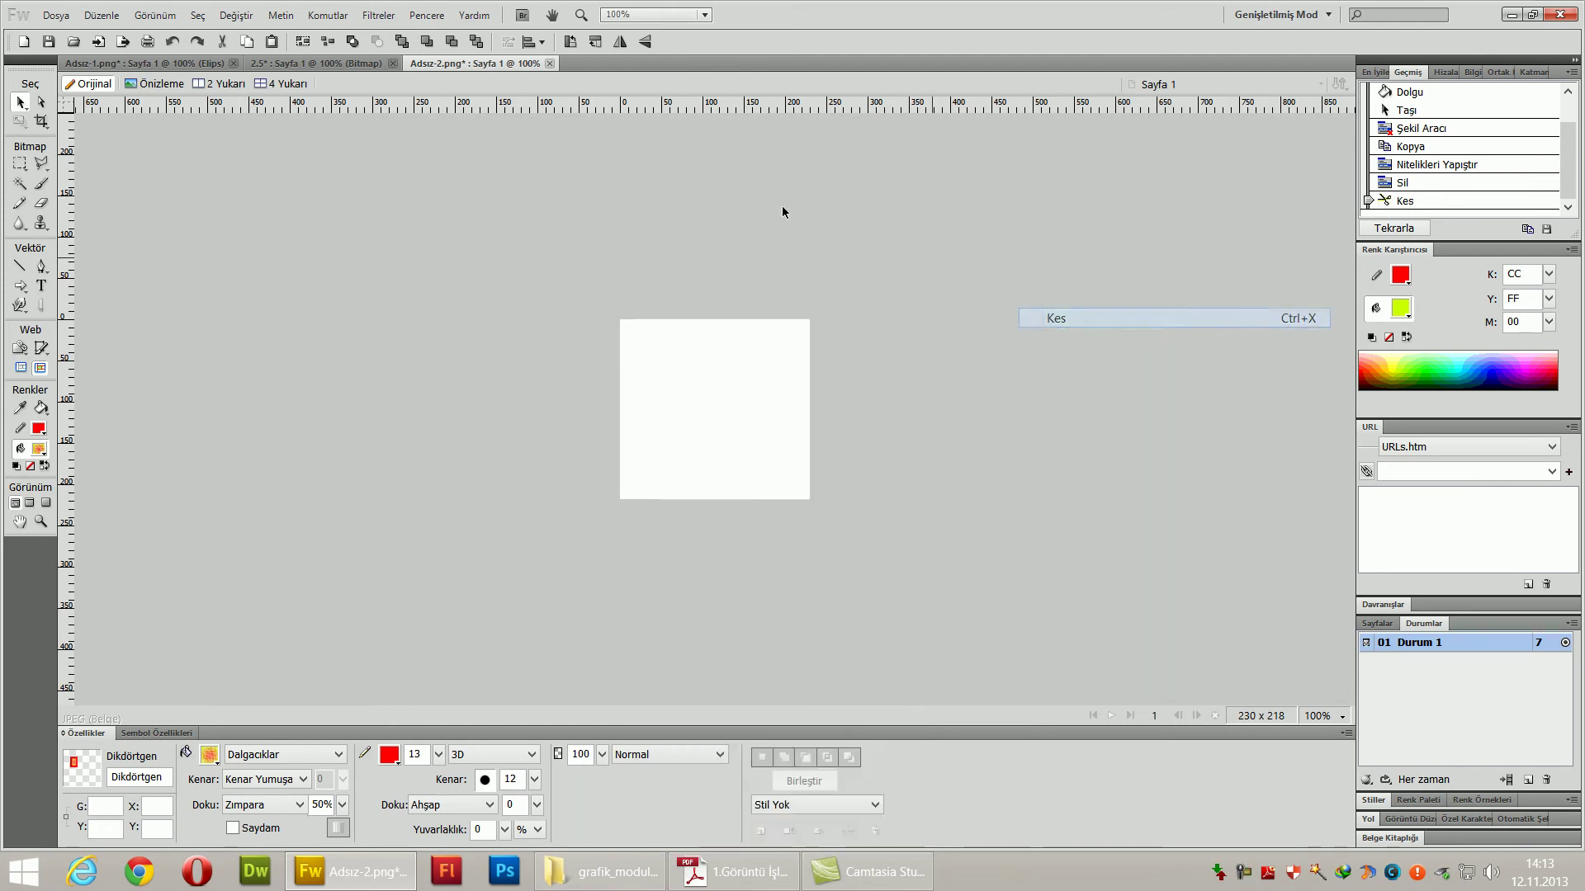
- Paste the cut rectangle into the 2.5 photo document and move it below the star to about X 45, Y 283
{"action": "left_click", "coordinate": [339, 63]}
{"action": "right_click", "coordinate": [676, 512]}
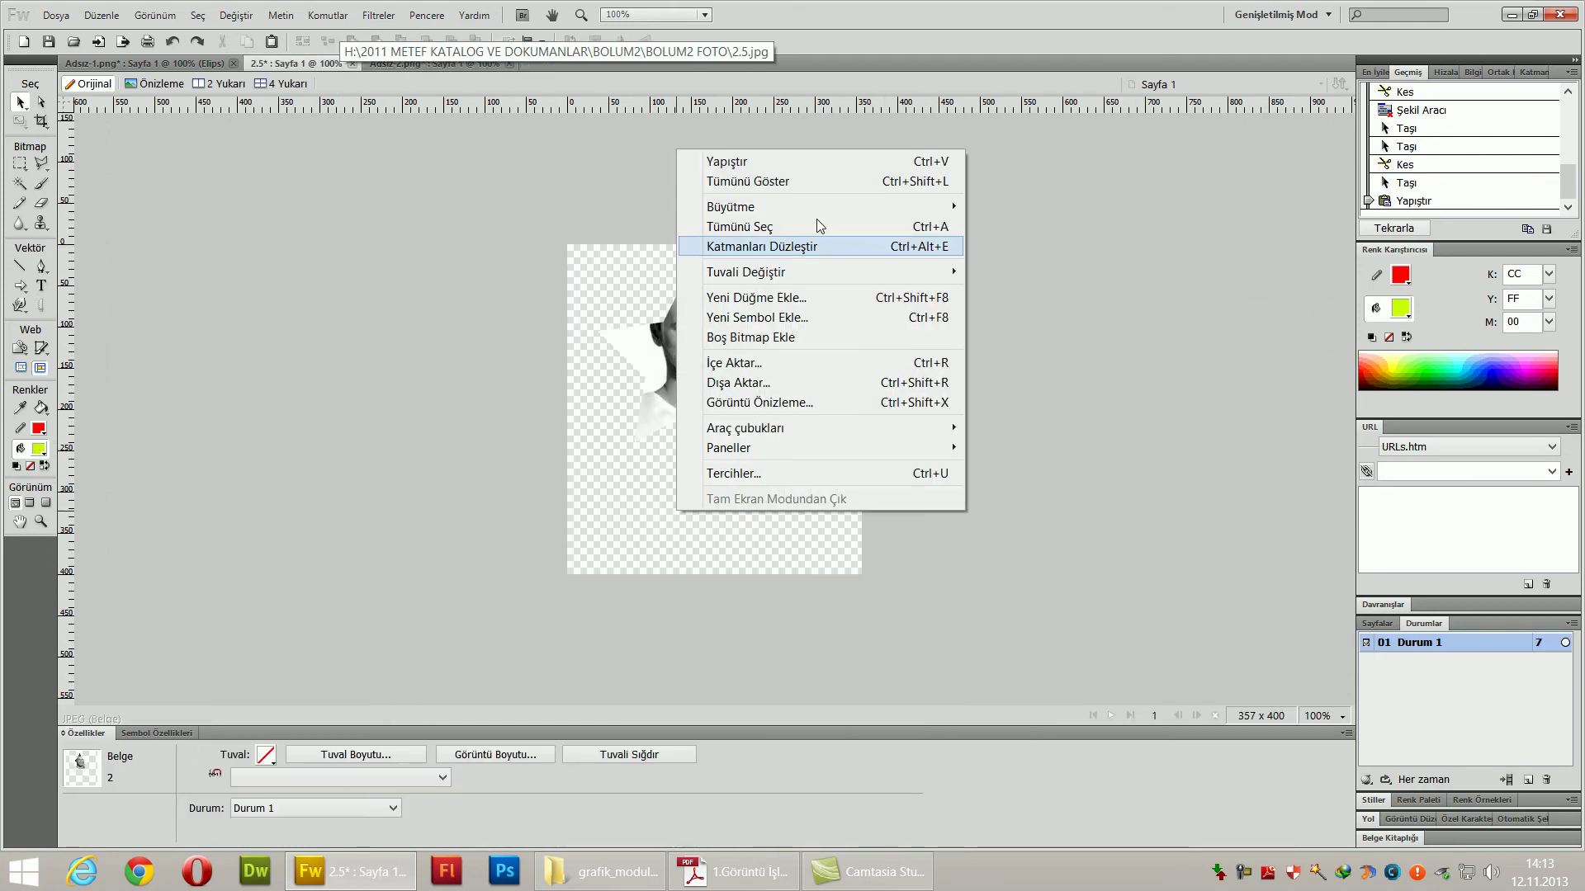
{"action": "left_click", "coordinate": [771, 164]}
{"action": "left_click_drag", "start_coordinate": [599, 303], "coordinate": [623, 525]}
- Copy the rectangle and try pasting its attributes (Nitelikleri Yapıştır) onto the star-masked photo
{"action": "right_click", "coordinate": [643, 527]}
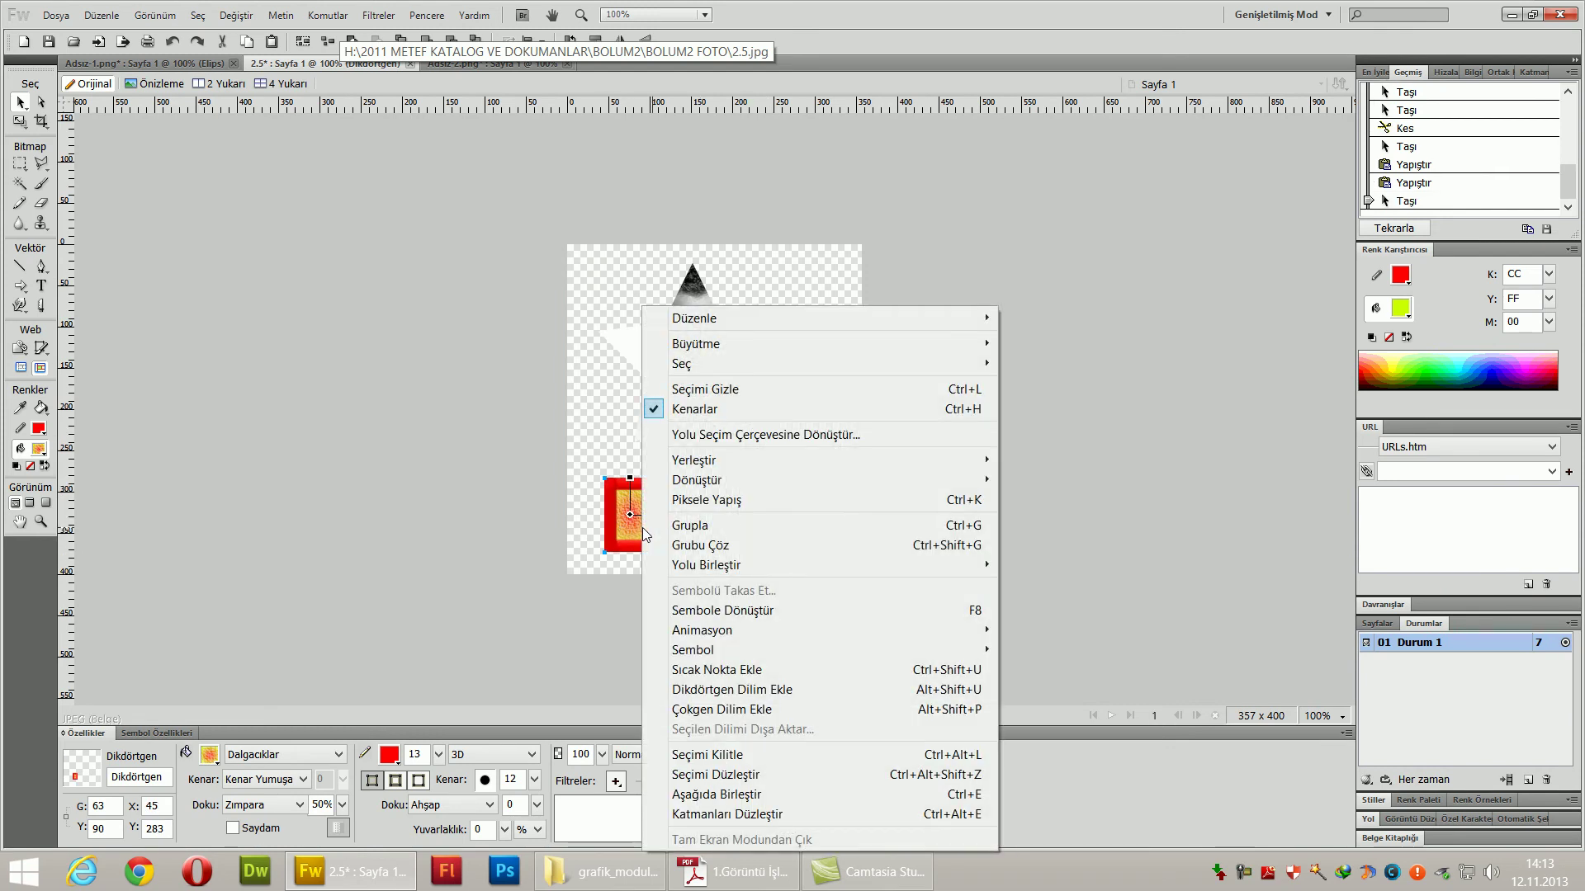
{"action": "mouse_move", "coordinate": [829, 316]}
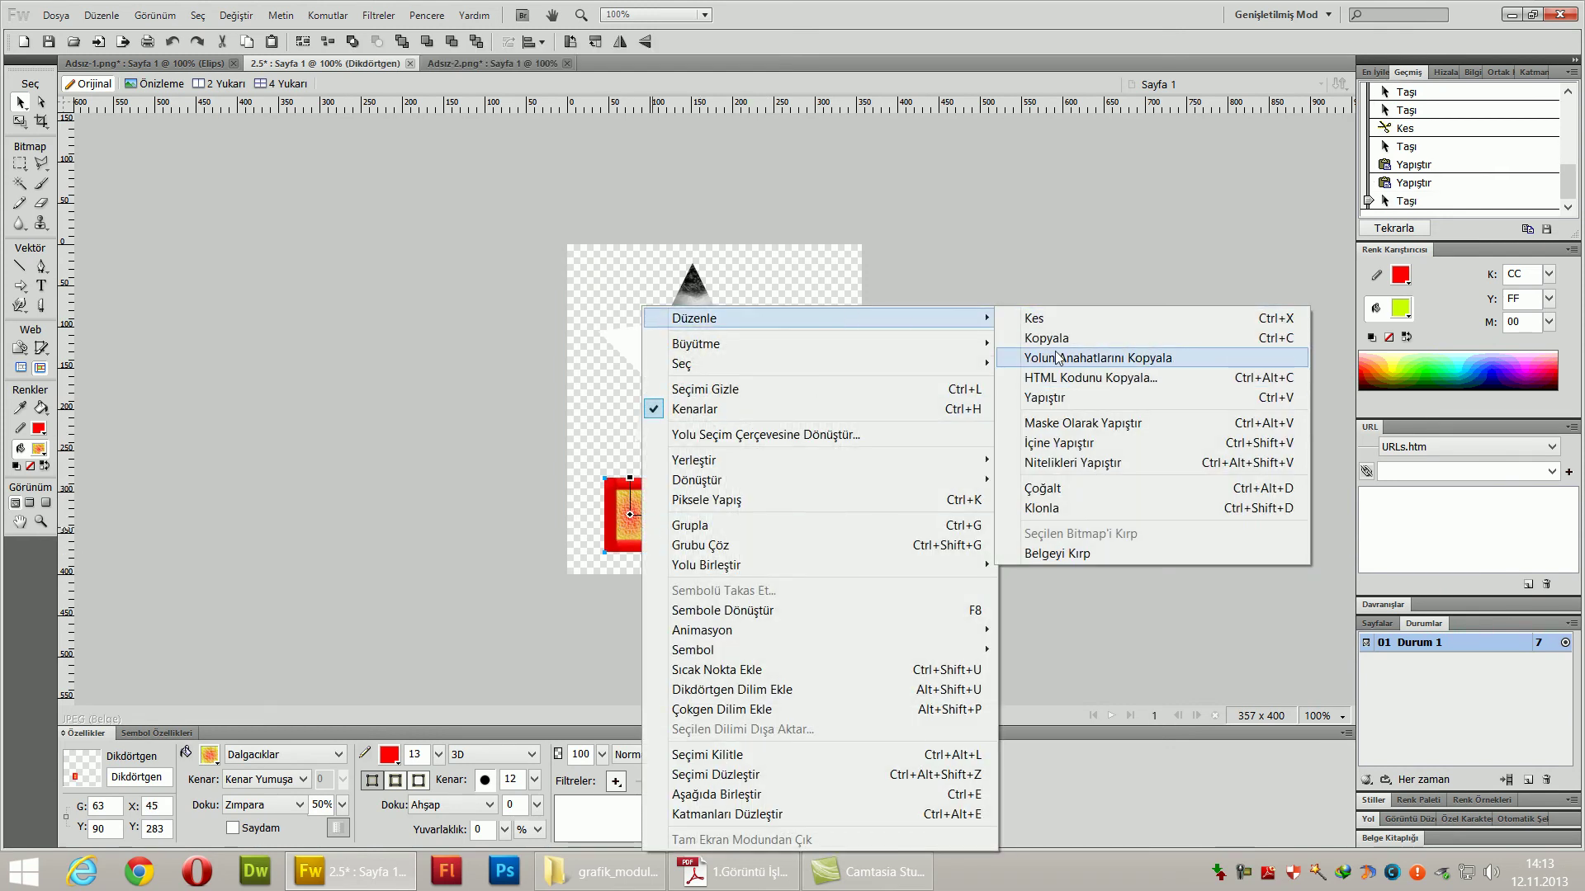
{"action": "left_click", "coordinate": [1046, 339]}
{"action": "left_click", "coordinate": [680, 332]}
{"action": "right_click", "coordinate": [680, 329]}
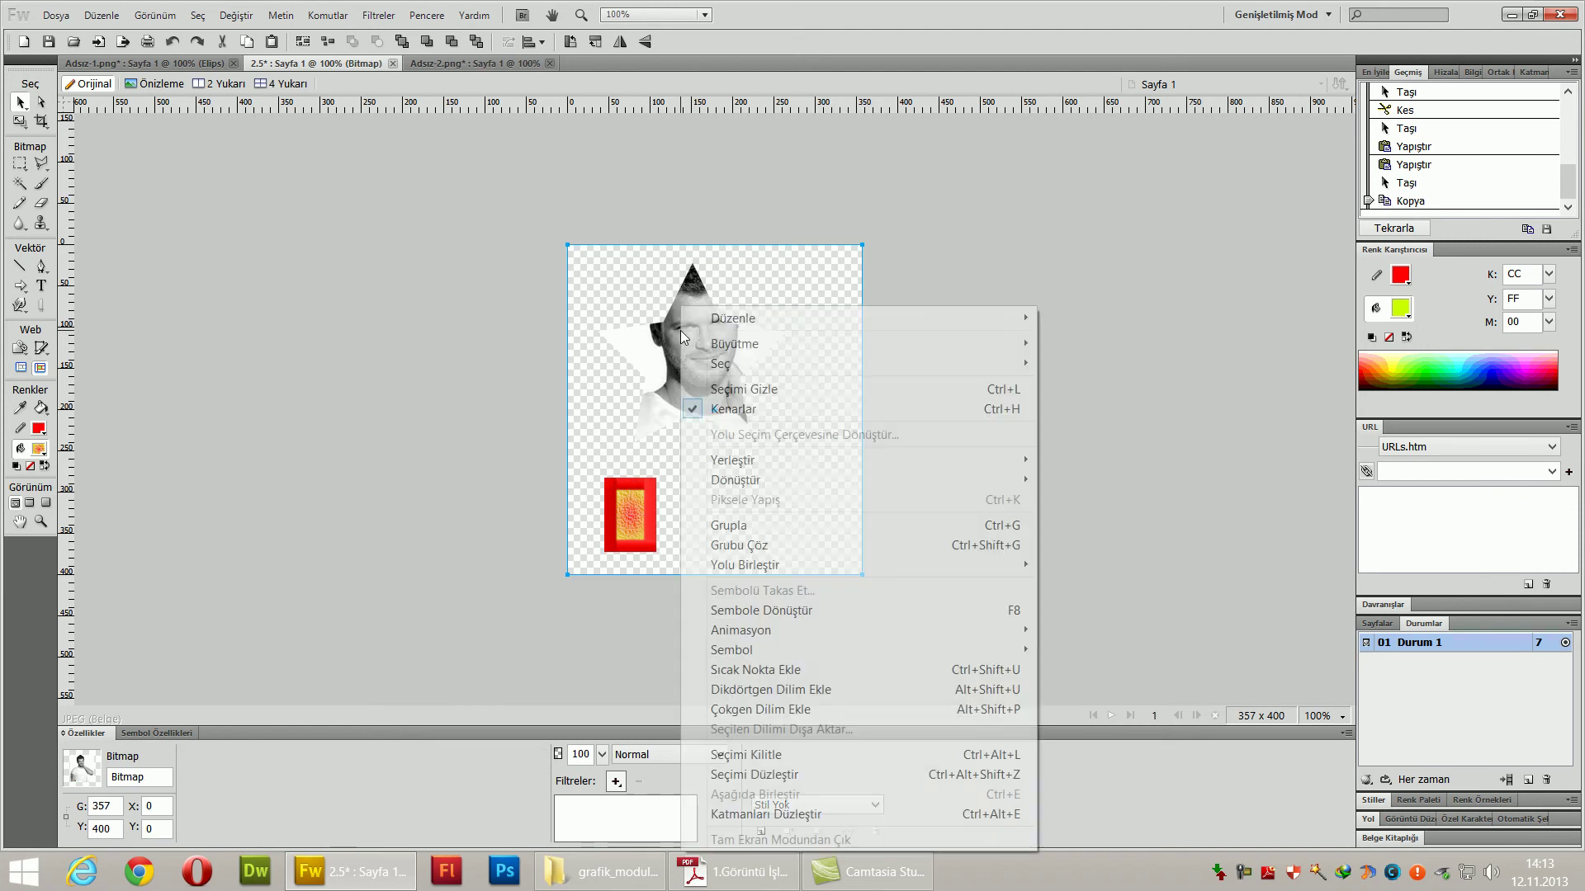
{"action": "mouse_move", "coordinate": [836, 323]}
{"action": "left_click", "coordinate": [1108, 464]}
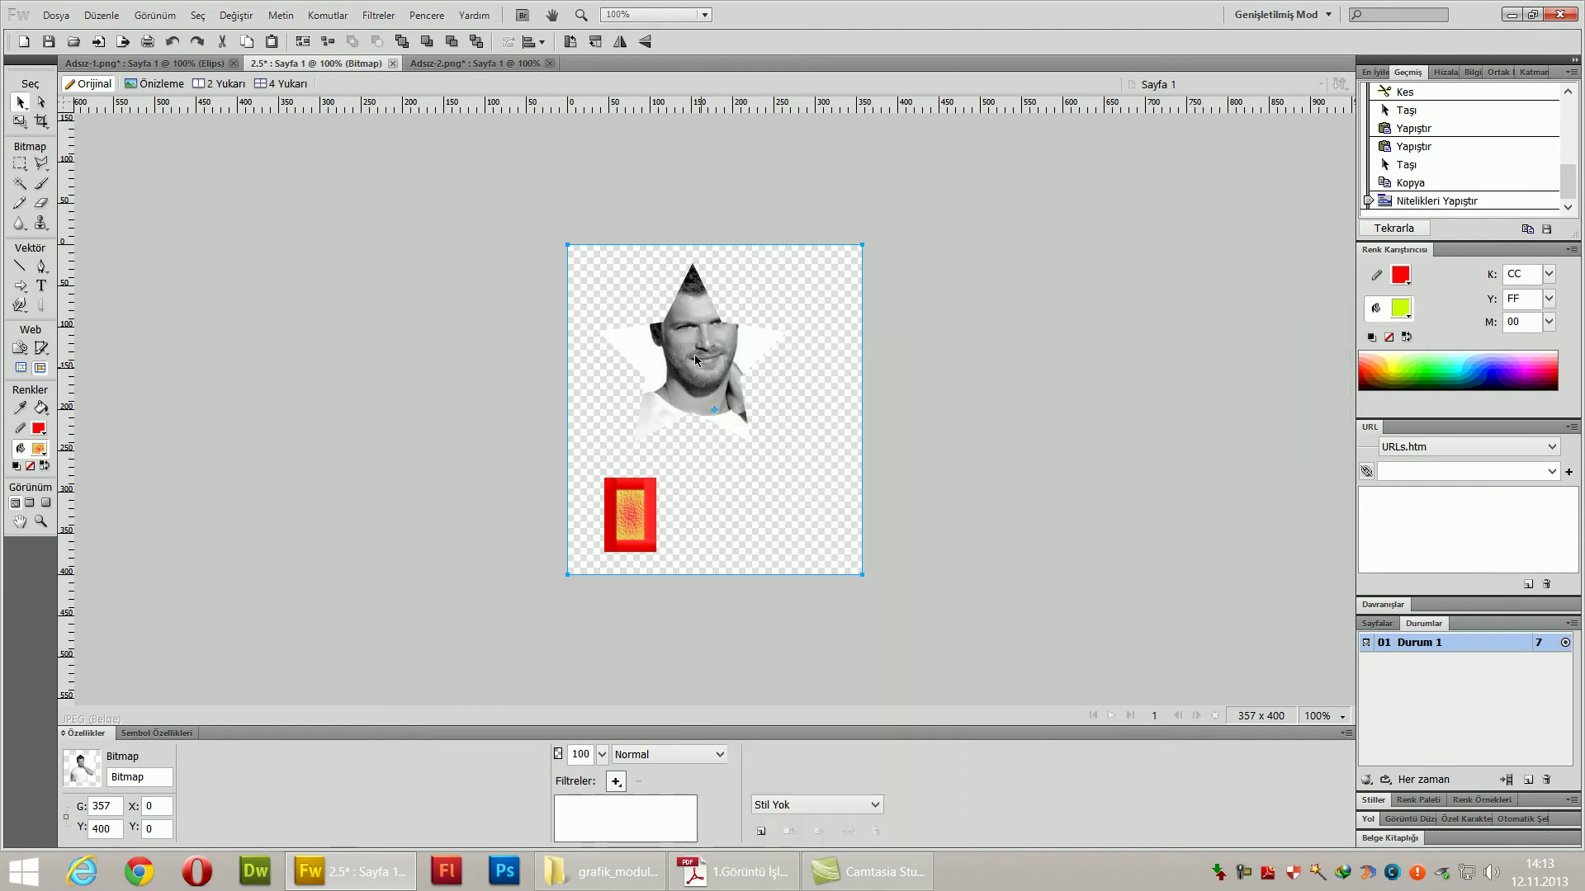
- Move the rectangle to about X 19, Y 245 and draw a rounded rectangle about 115 by 83 px at about X 223, Y 252
{"action": "left_click_drag", "start_coordinate": [627, 549], "coordinate": [610, 518]}
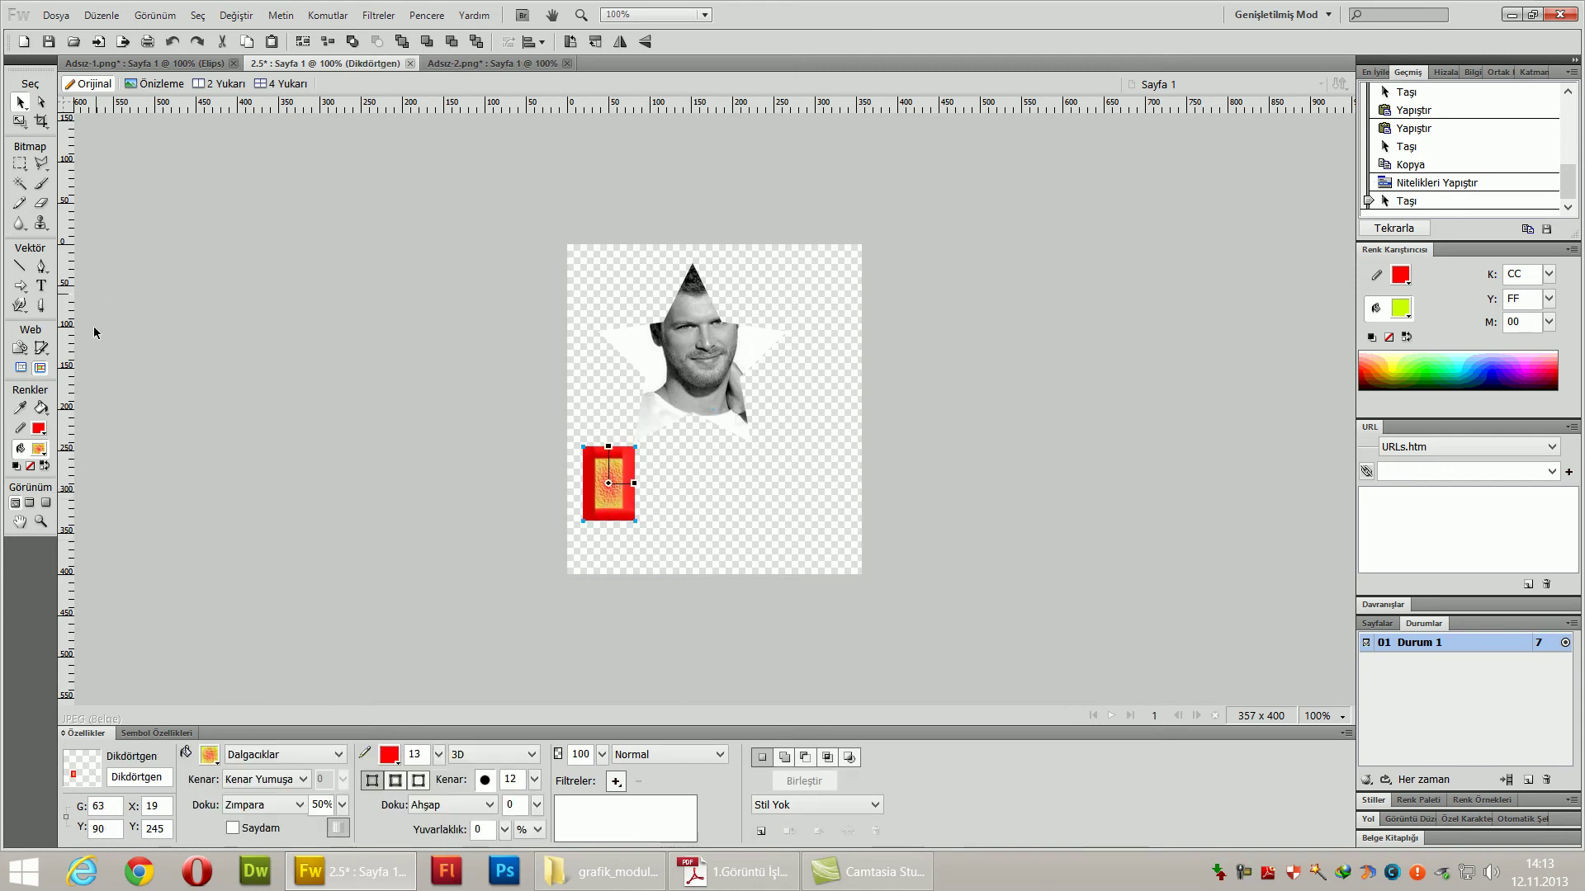
{"action": "left_click", "coordinate": [21, 285]}
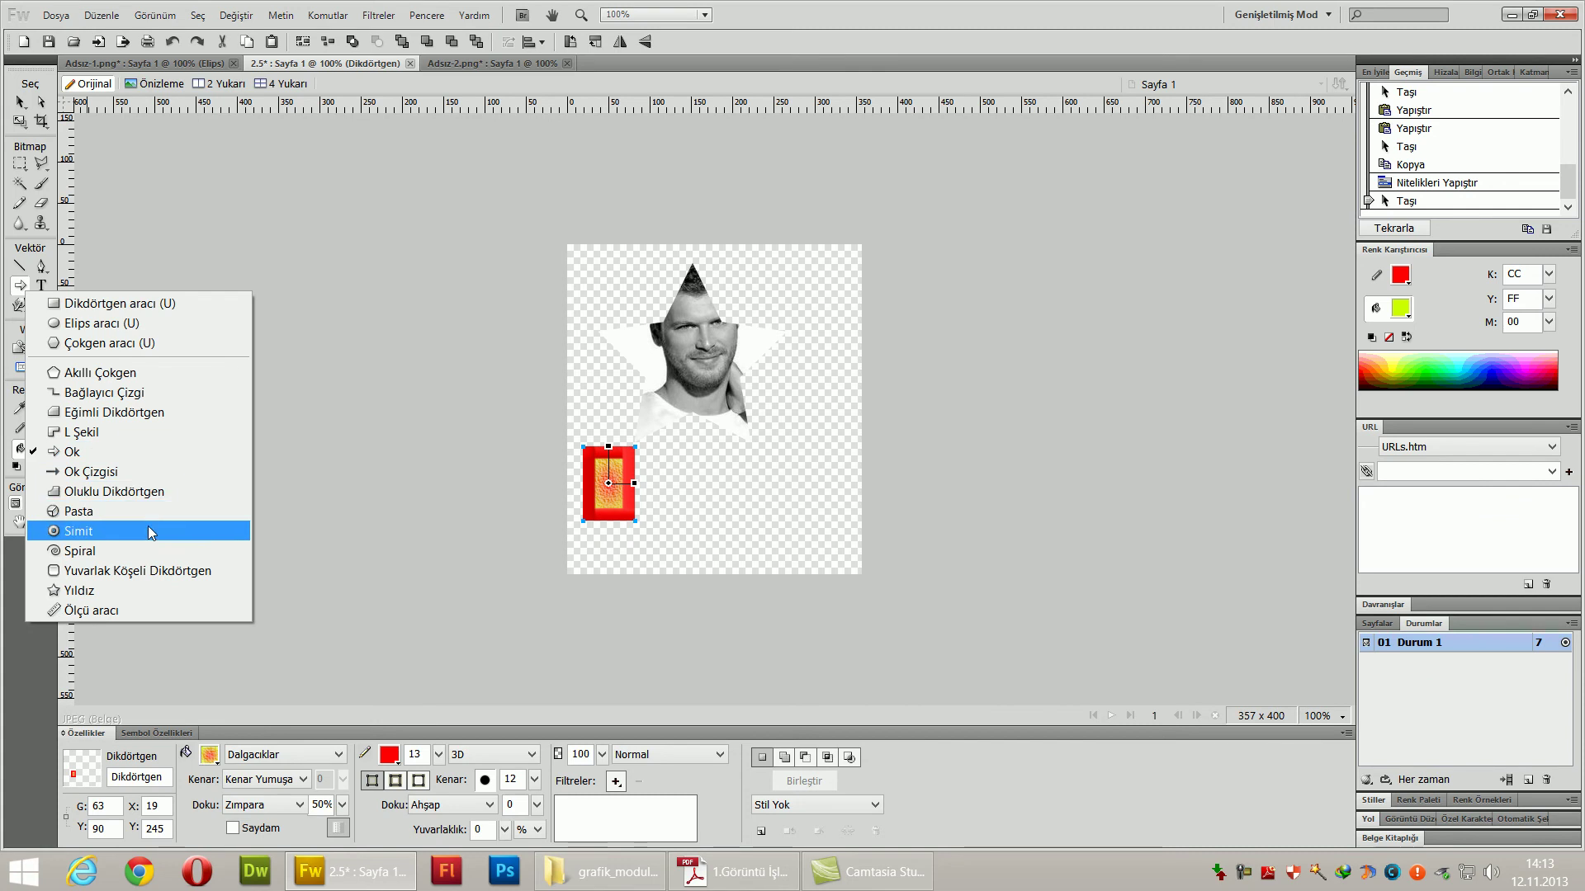
{"action": "left_click", "coordinate": [151, 569]}
{"action": "left_click_drag", "start_coordinate": [751, 452], "coordinate": [847, 521]}
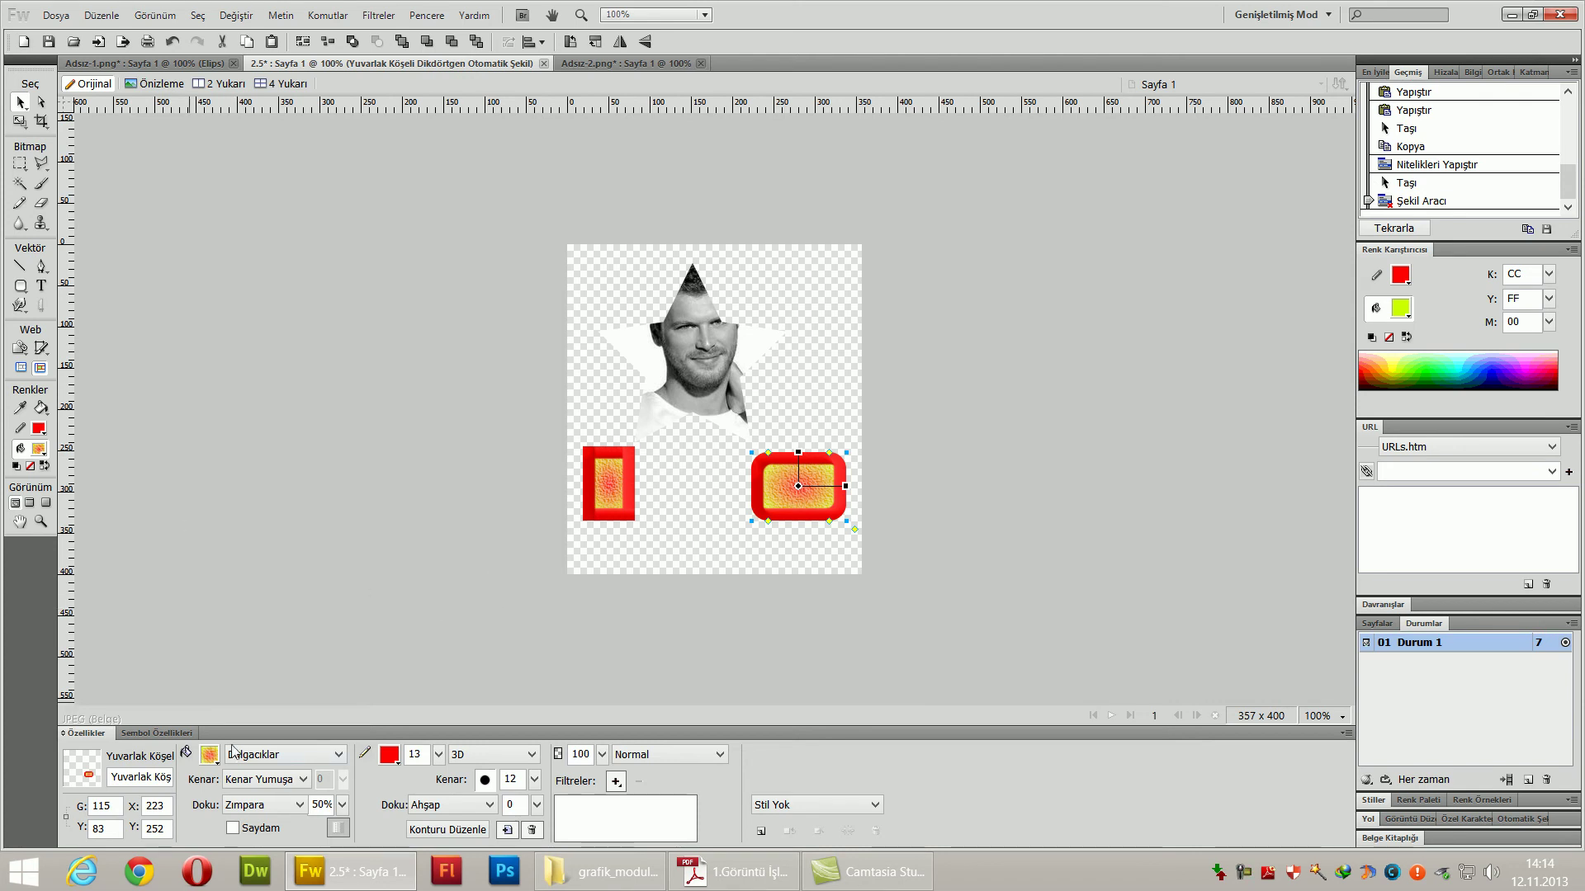
- Give the rounded rectangle a blue #0033CC stroke and change its fill type to solid (Düz)
{"action": "left_click", "coordinate": [389, 755]}
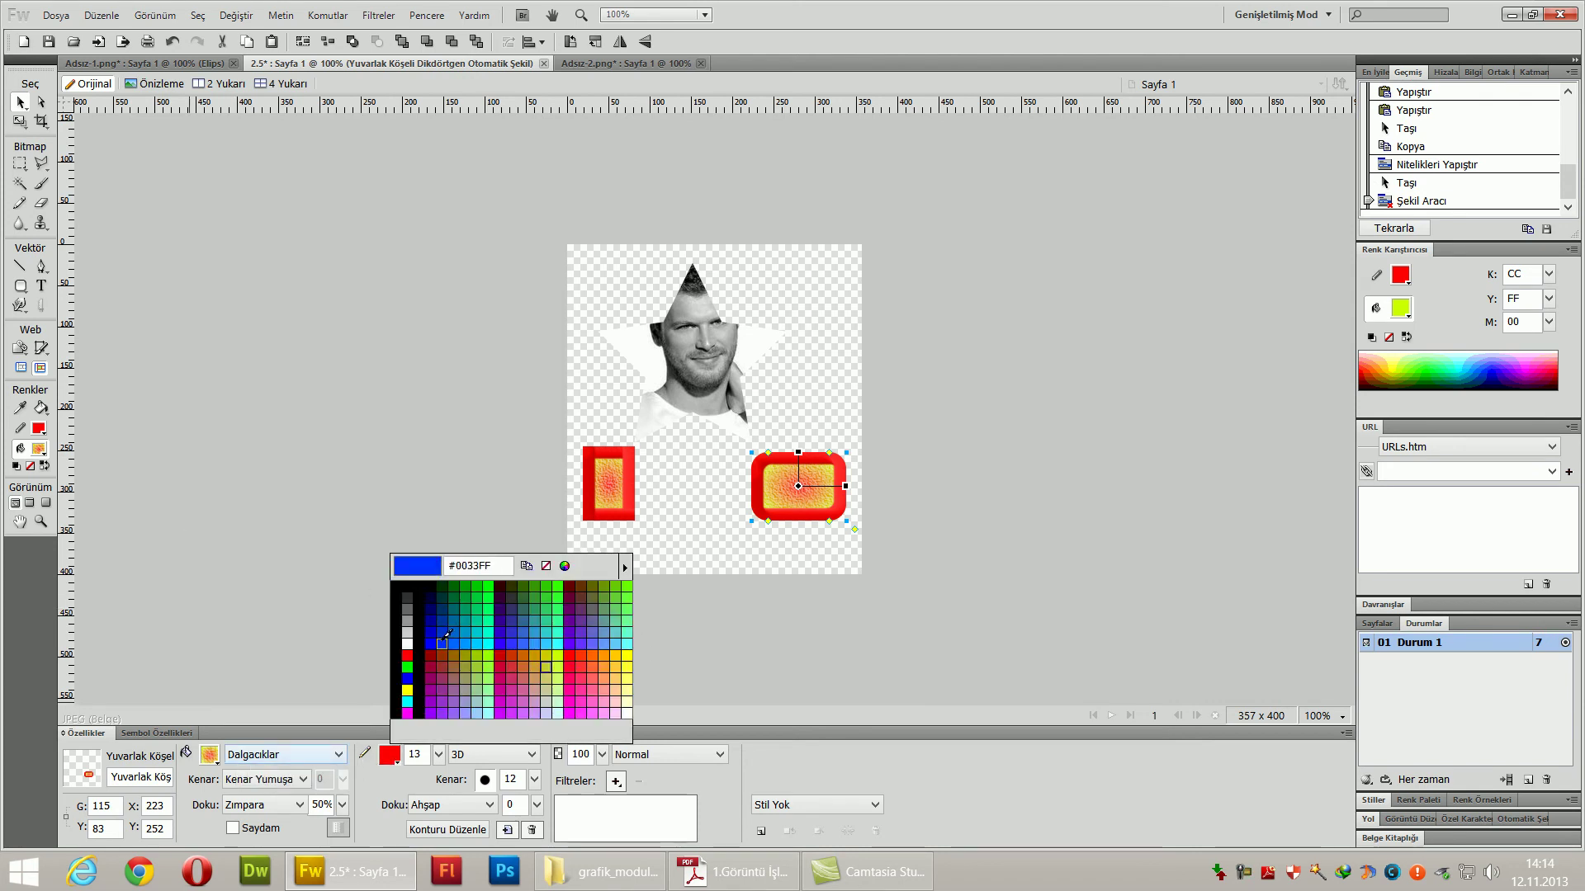
{"action": "left_click", "coordinate": [448, 640]}
{"action": "left_click", "coordinate": [210, 755]}
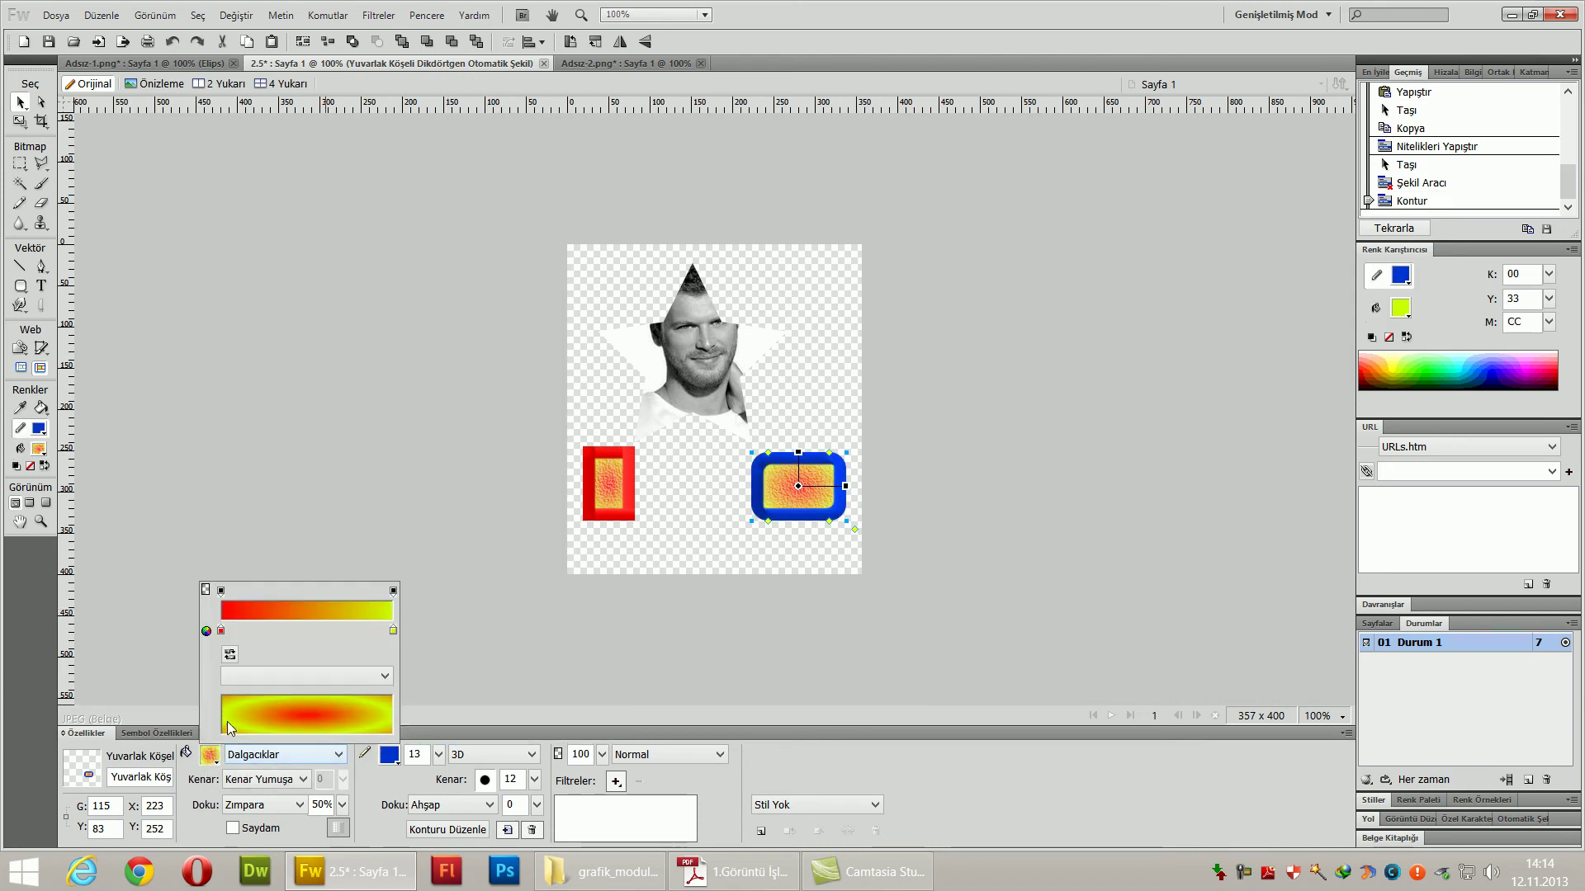
{"action": "left_click", "coordinate": [273, 754]}
{"action": "left_click", "coordinate": [307, 640]}
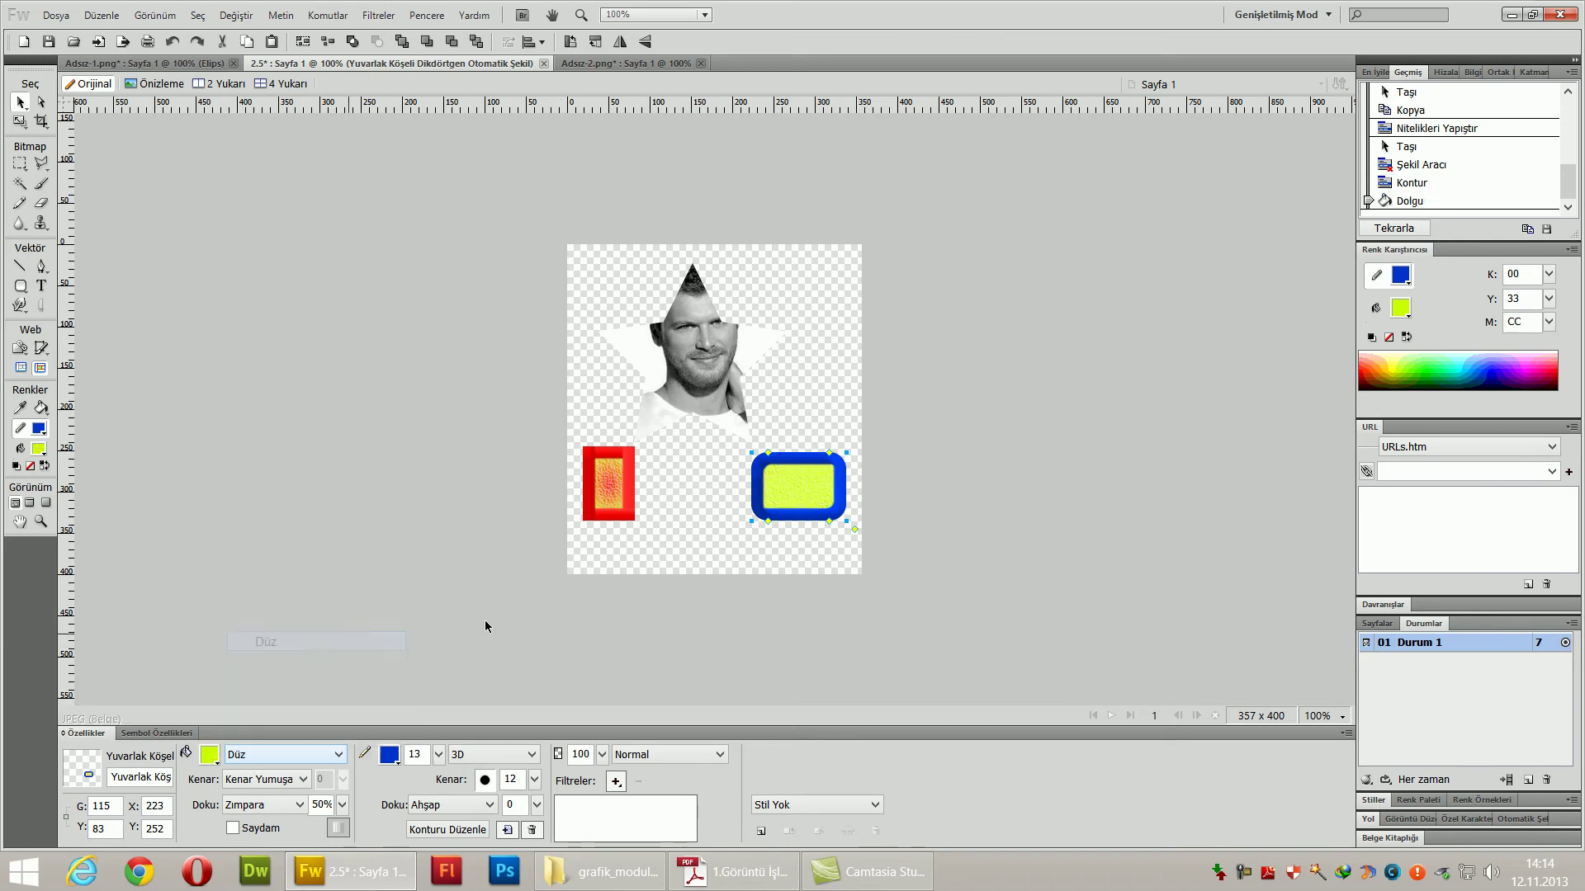
- Set the stroke size of the square-cornered rectangle to 6 and copy the rectangle
{"action": "left_click", "coordinate": [608, 493]}
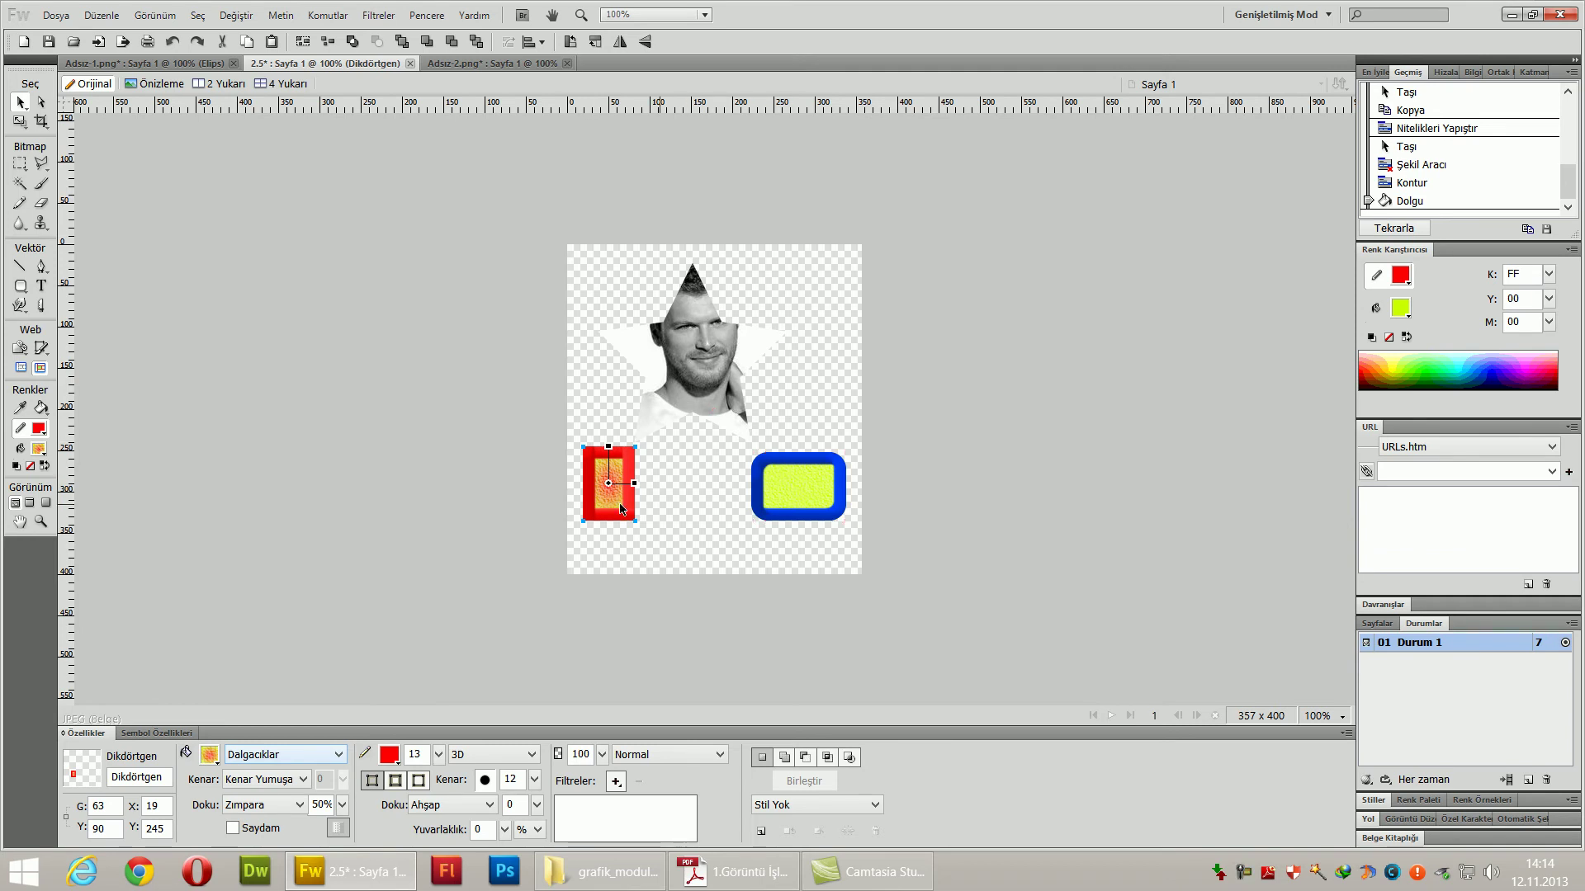
{"action": "left_click_drag", "start_coordinate": [438, 754], "coordinate": [443, 771]}
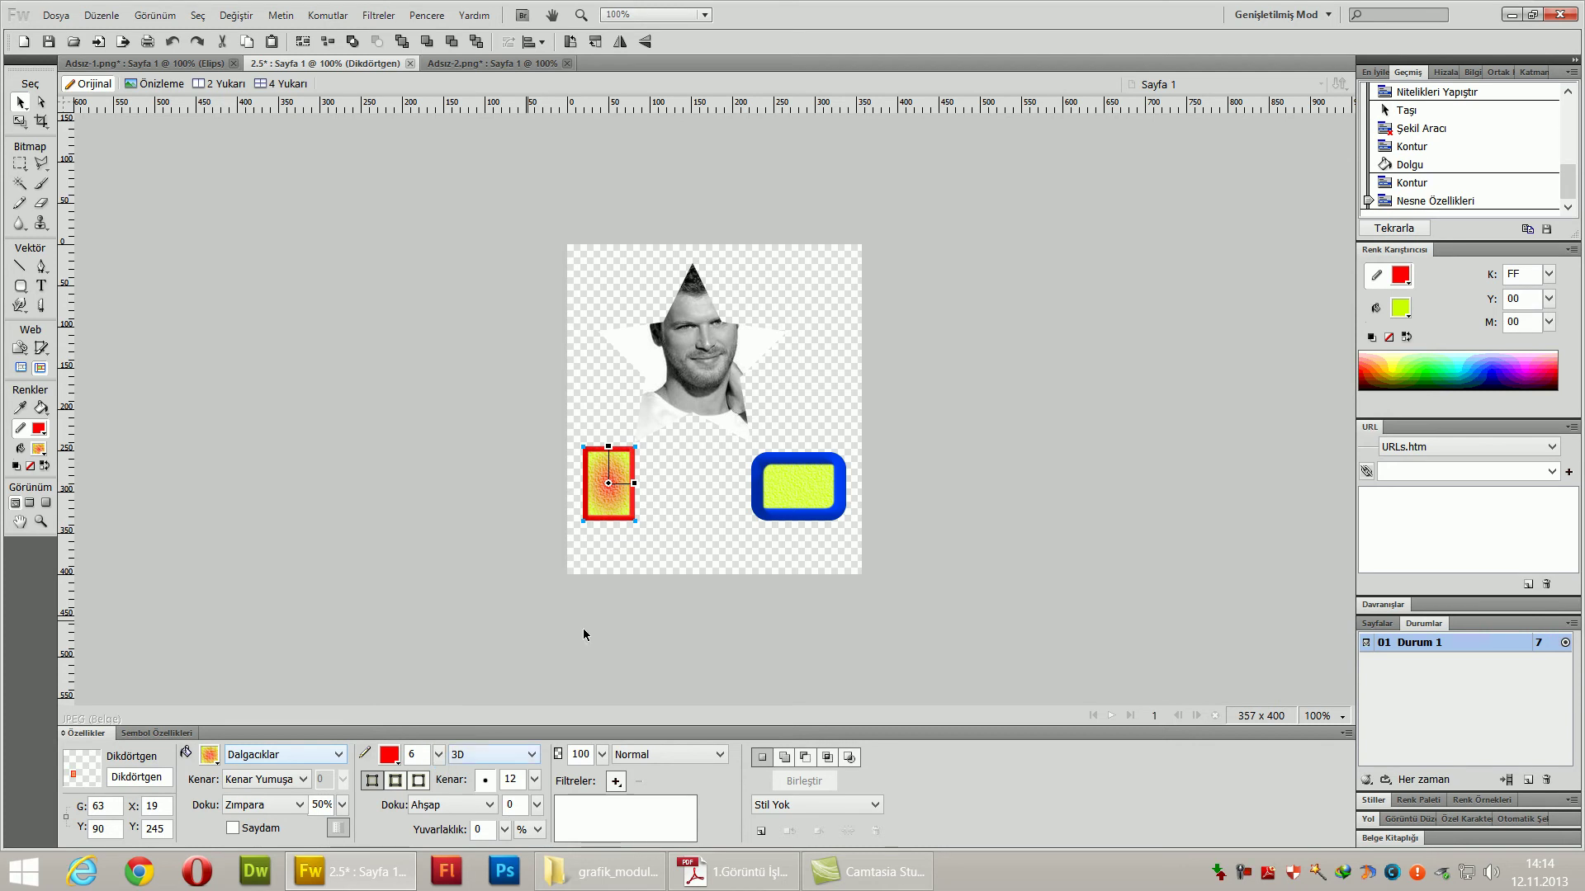
{"action": "right_click", "coordinate": [611, 513]}
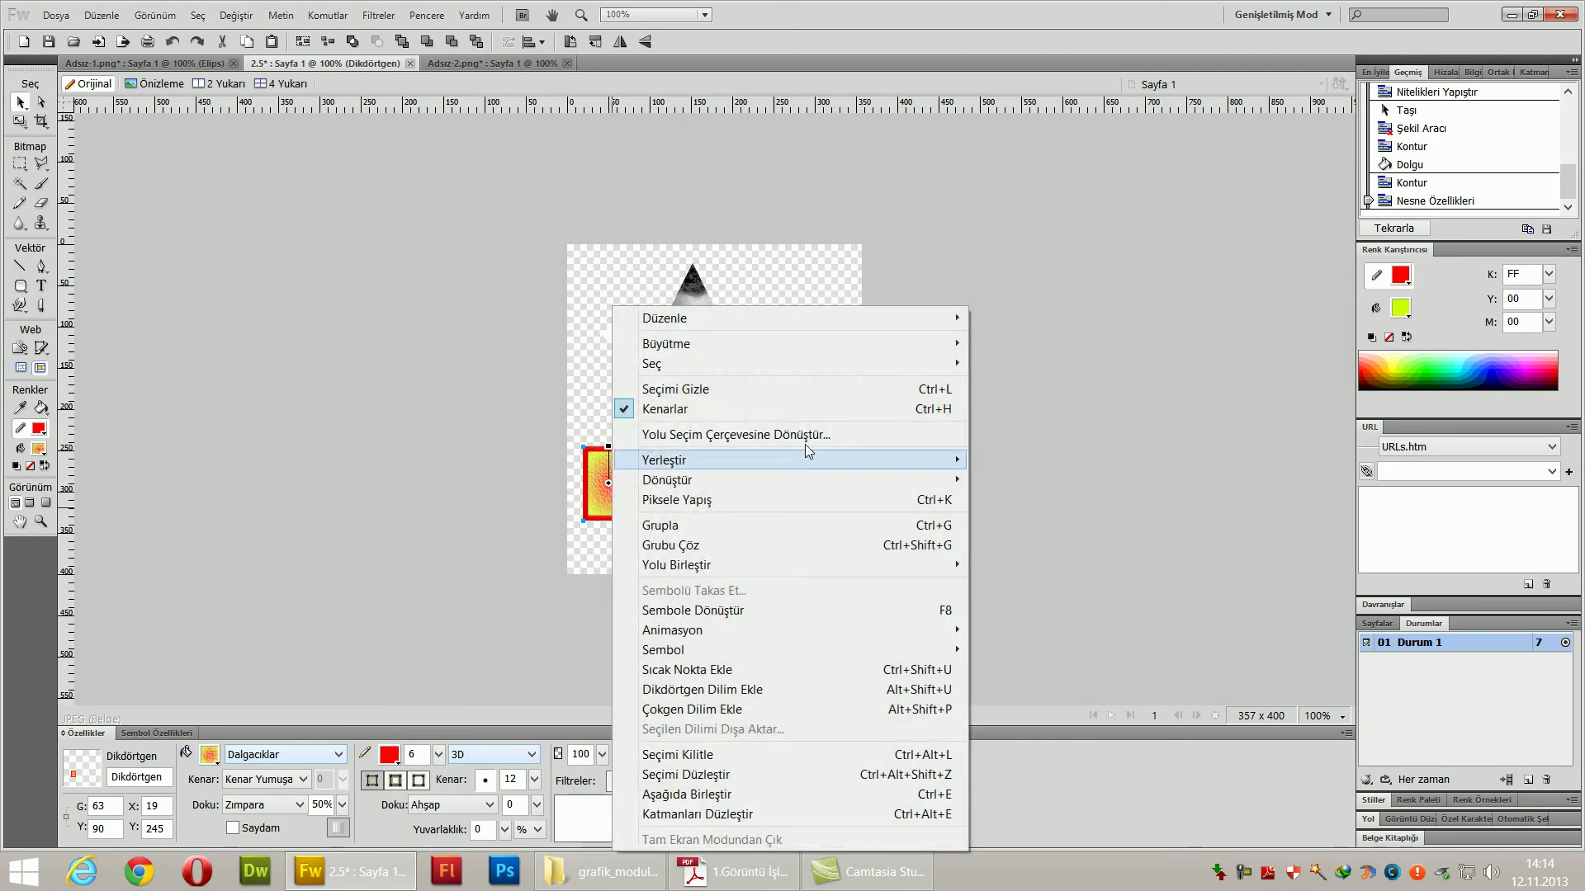
{"action": "mouse_move", "coordinate": [875, 323]}
{"action": "left_click", "coordinate": [1026, 342]}
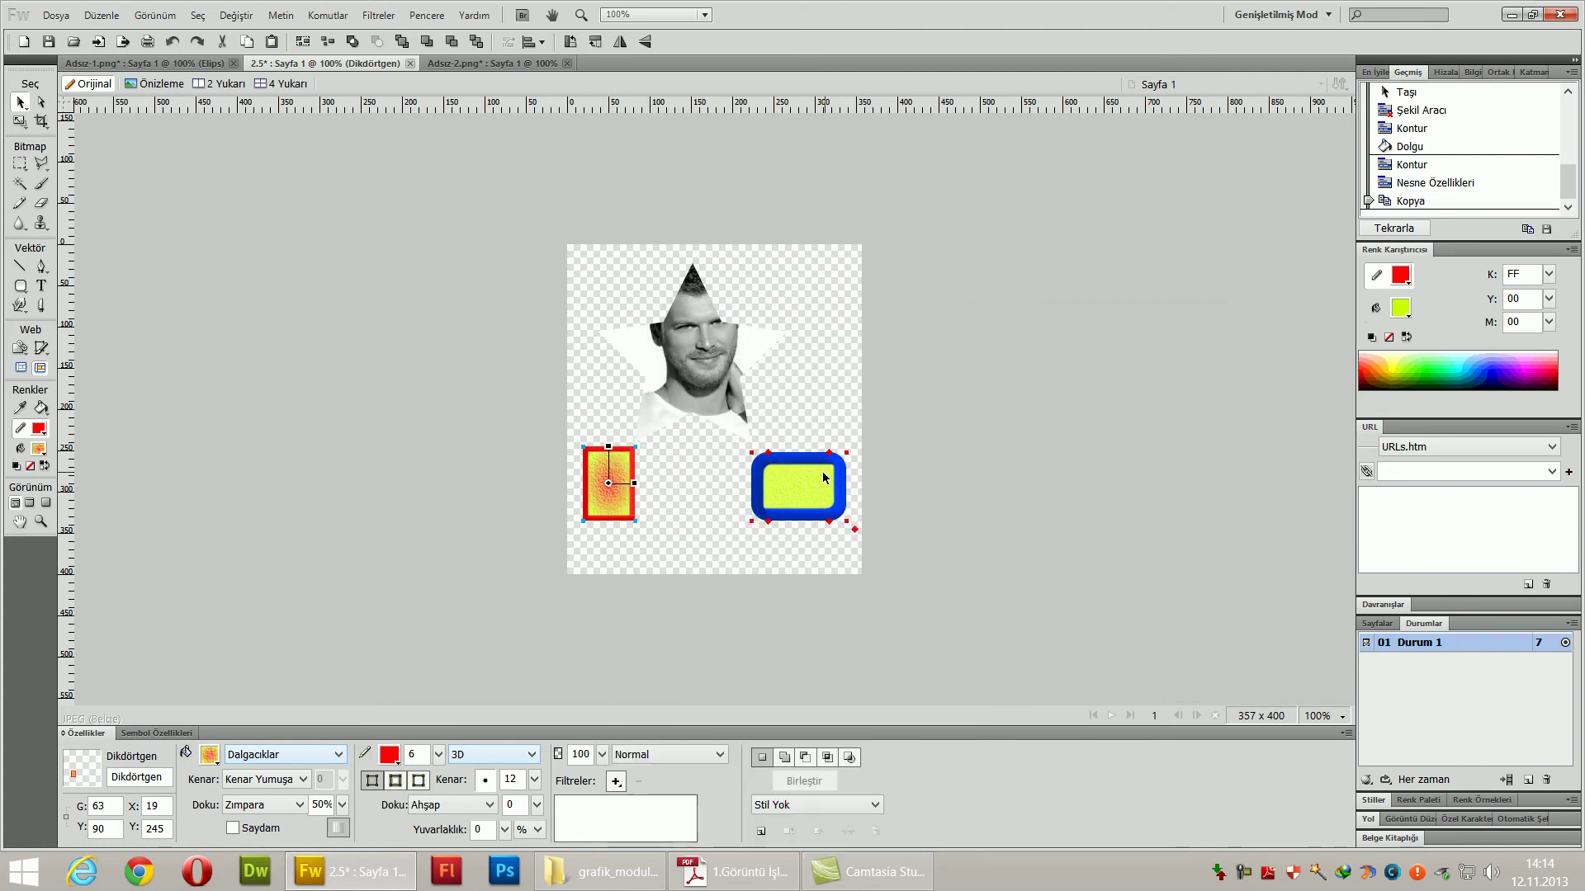
- Paste the copied rectangle's attributes (Nitelikleri Yapıştır) onto the rounded rectangle
{"action": "left_click", "coordinate": [778, 487]}
{"action": "right_click", "coordinate": [778, 487]}
{"action": "mouse_move", "coordinate": [1093, 322]}
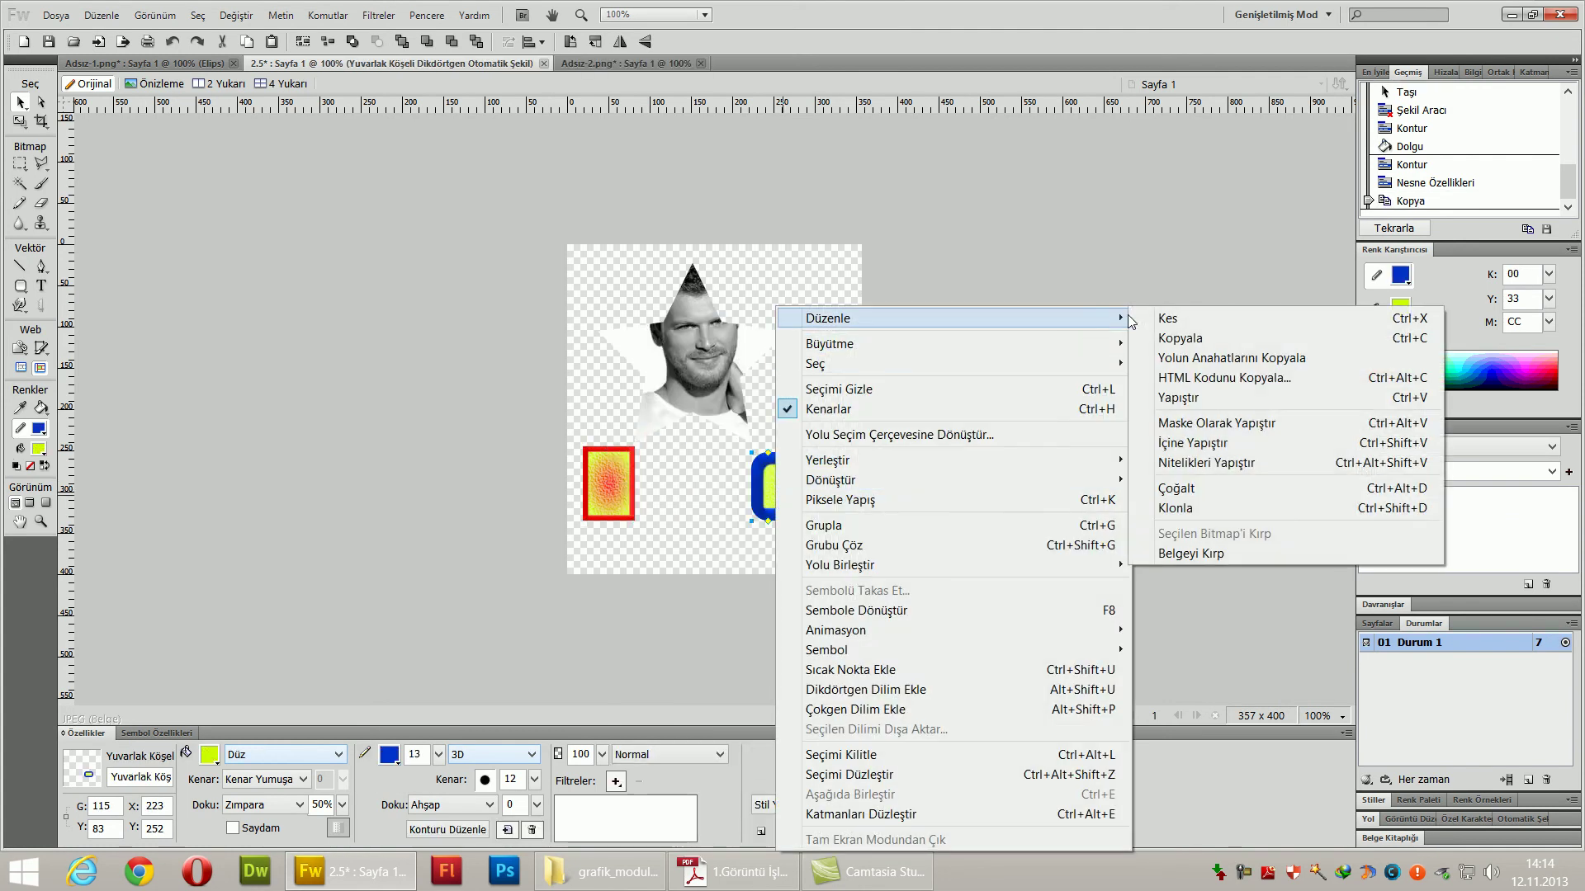
{"action": "left_click", "coordinate": [1205, 459]}
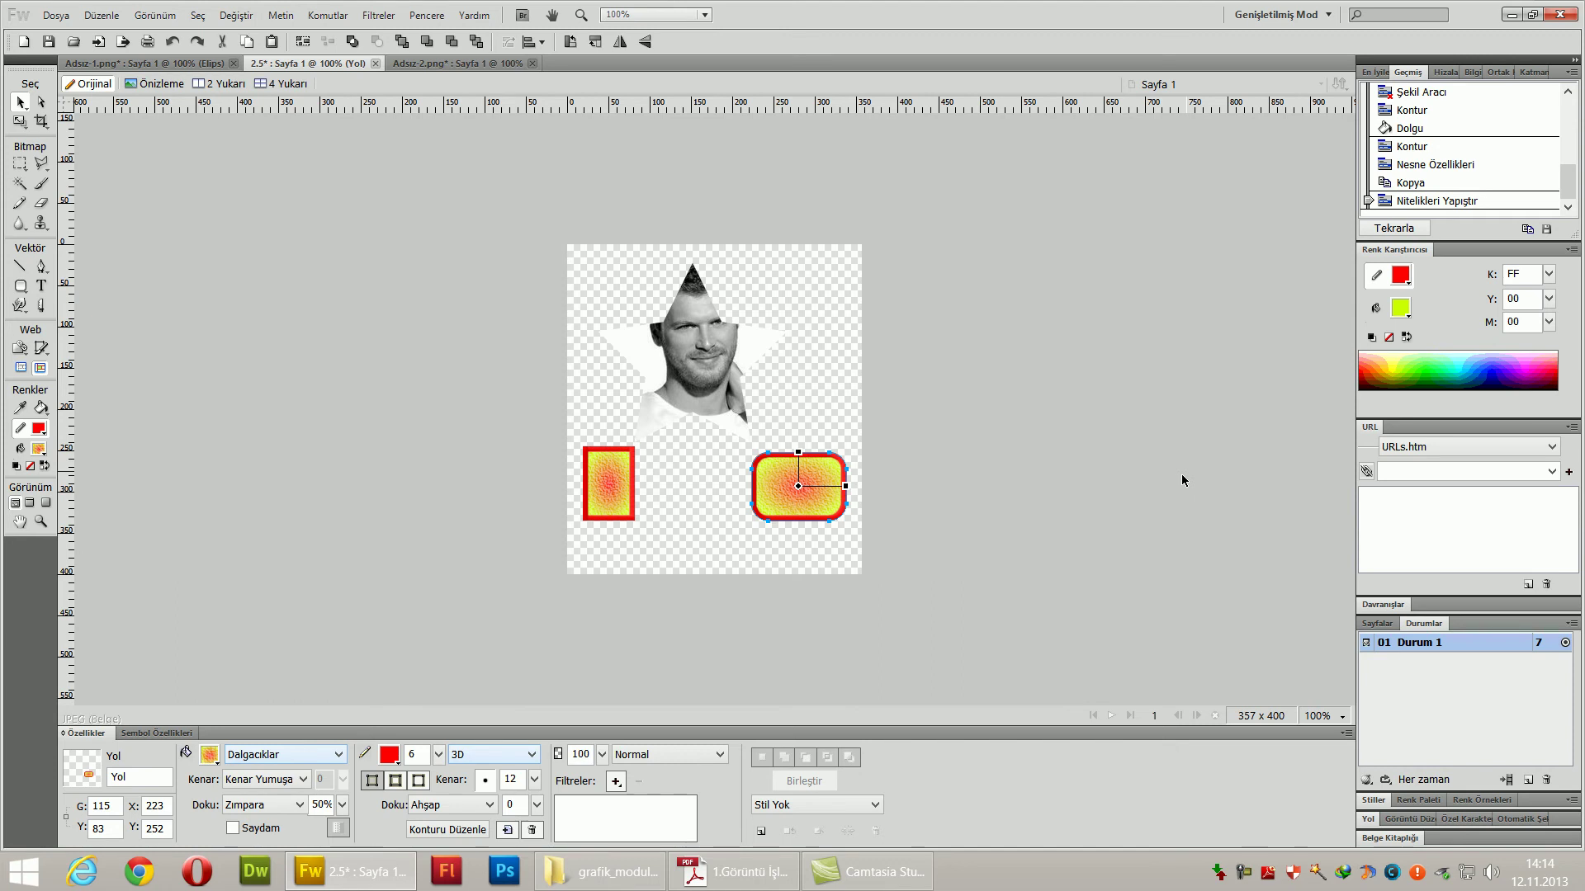
- Switch to the course PDF in Adobe Reader, read section 3.10 Aktif Filtreler on adding filters, and return to Fireworks
{"action": "key", "text": "alt+Tab"}
{"action": "scroll", "coordinate": [652, 751], "scroll_direction": "down", "scroll_amount": 12}
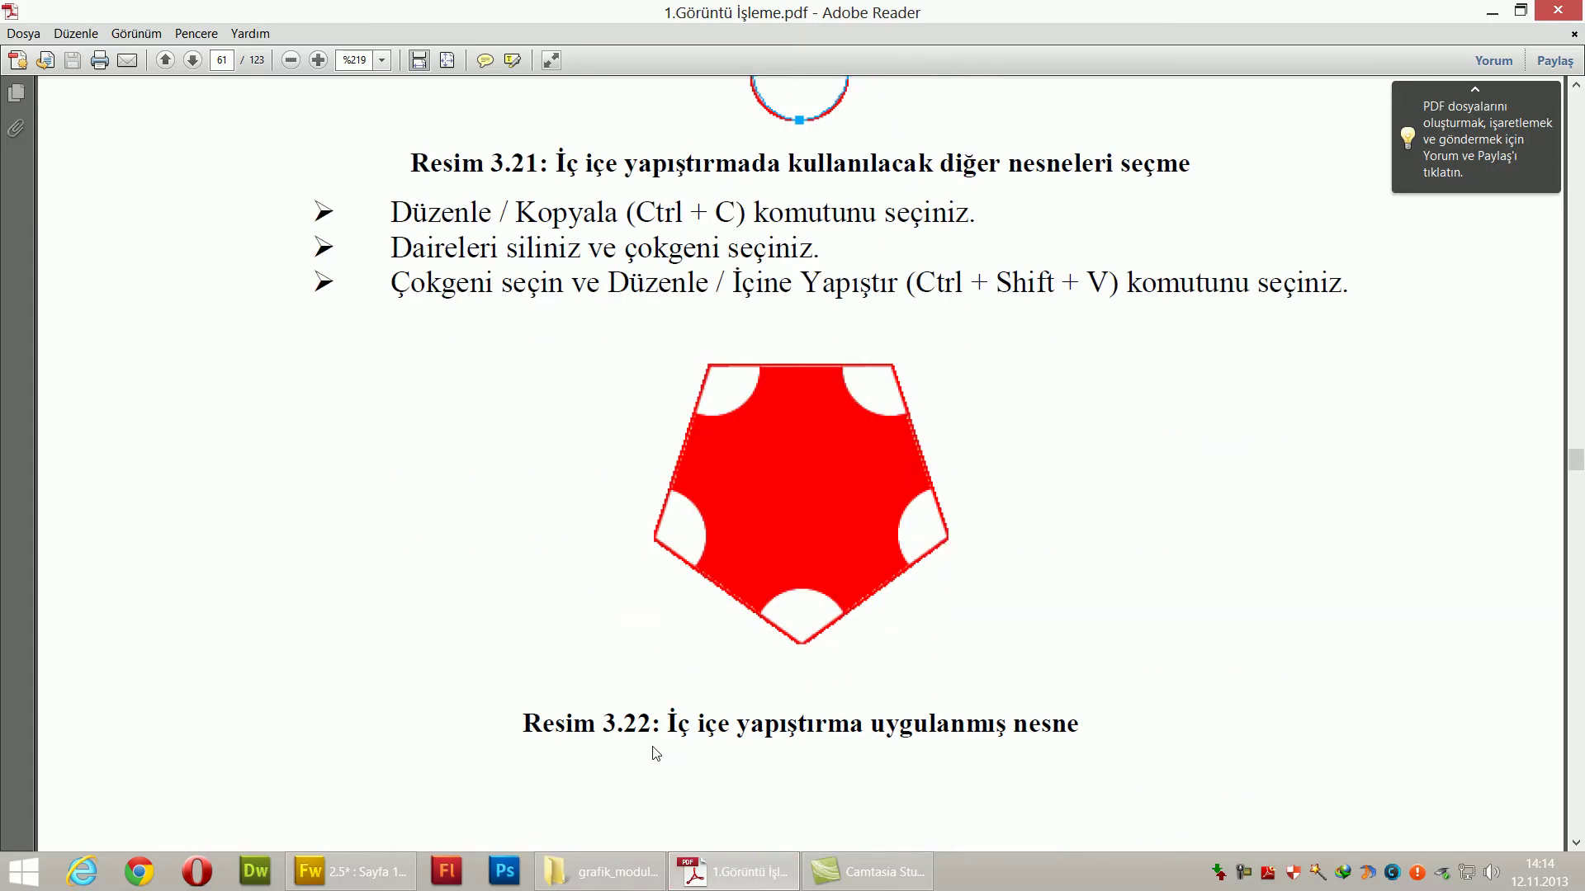
{"action": "scroll", "coordinate": [654, 753], "scroll_direction": "down", "scroll_amount": 8}
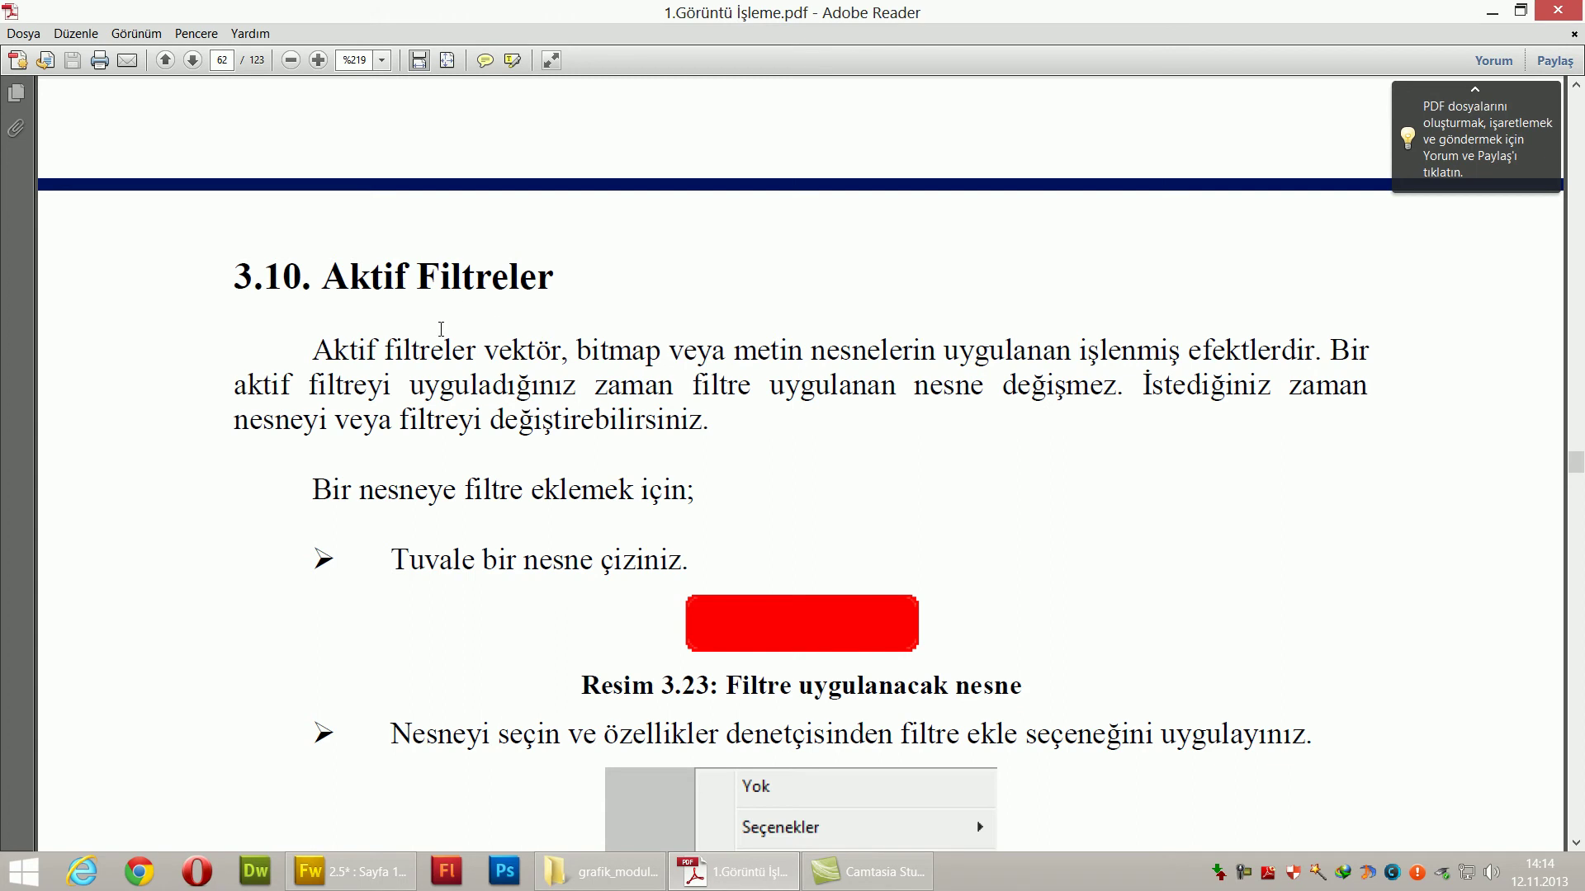
{"action": "scroll", "coordinate": [858, 499], "scroll_direction": "down", "scroll_amount": 8}
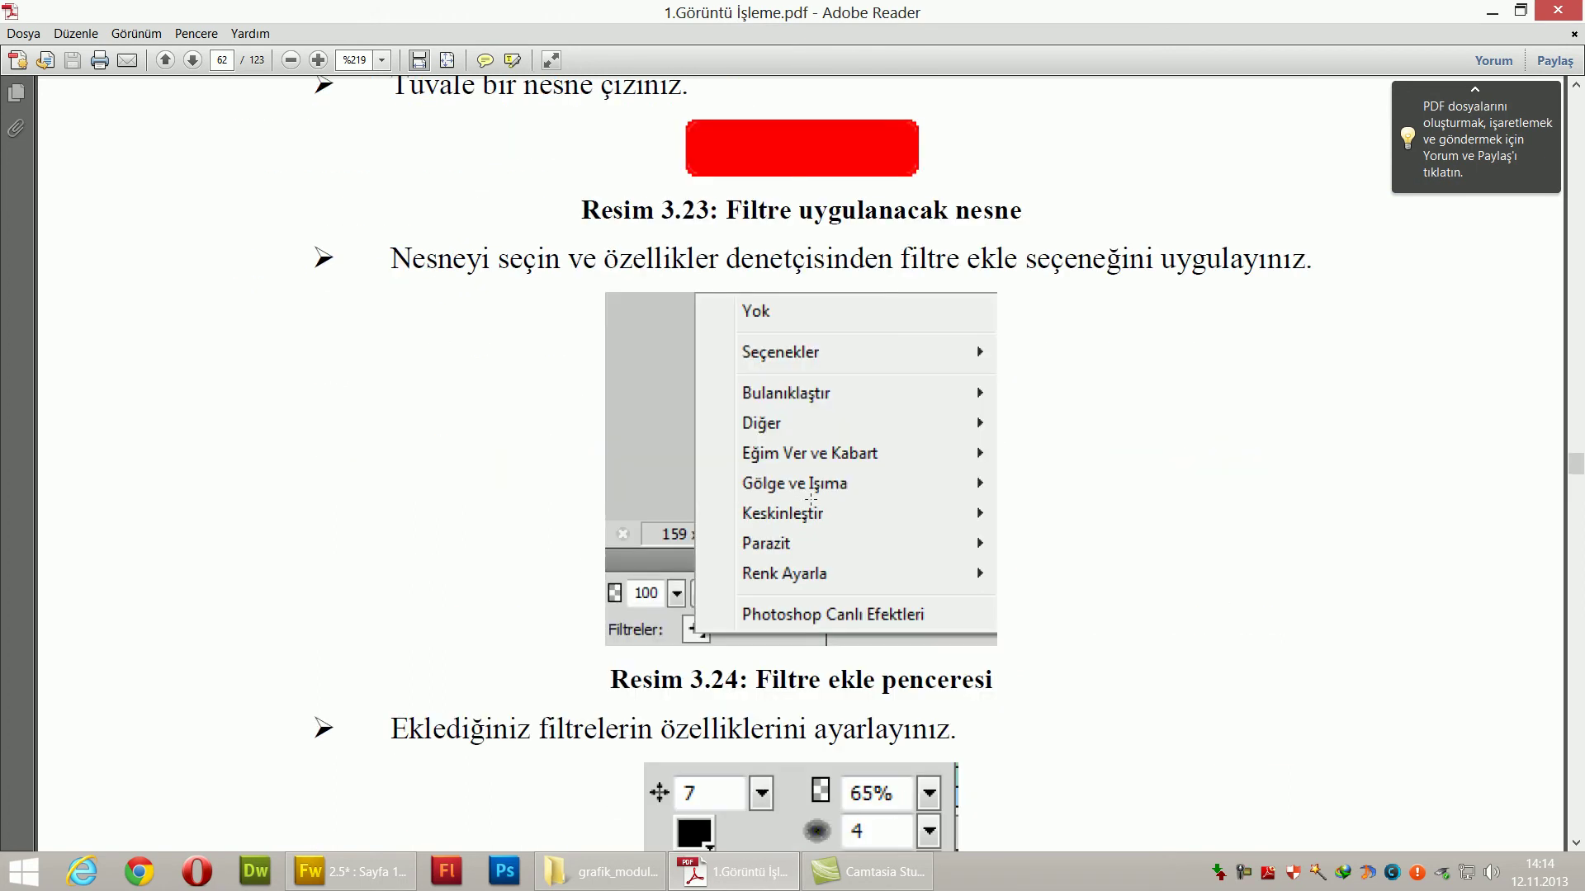
{"action": "scroll", "coordinate": [696, 497], "scroll_direction": "down", "scroll_amount": 1}
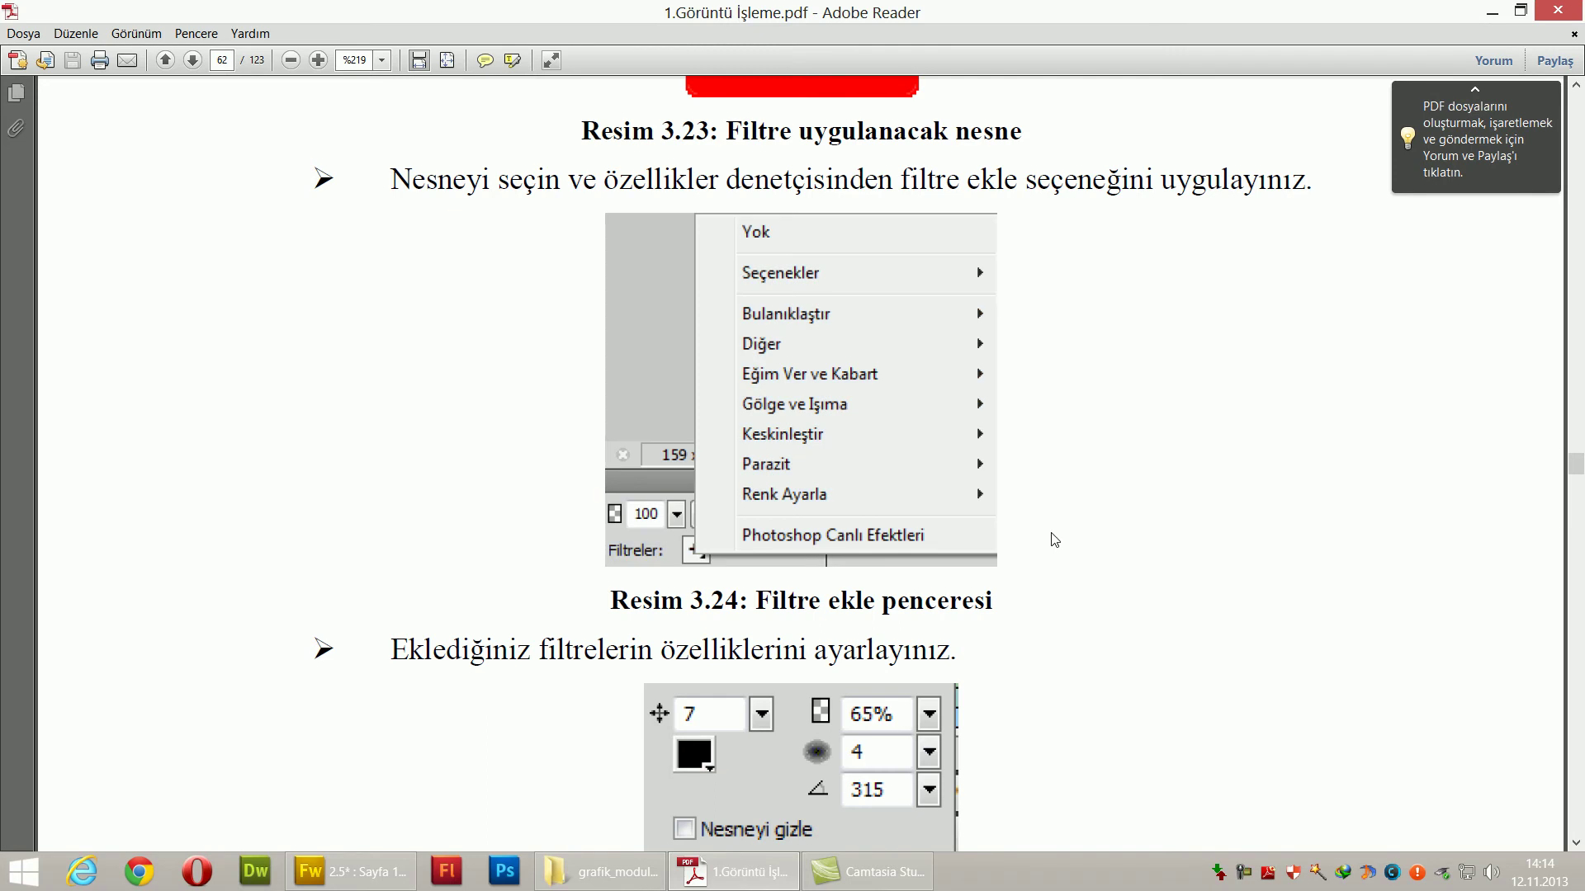
{"action": "scroll", "coordinate": [1055, 543], "scroll_direction": "down", "scroll_amount": 2}
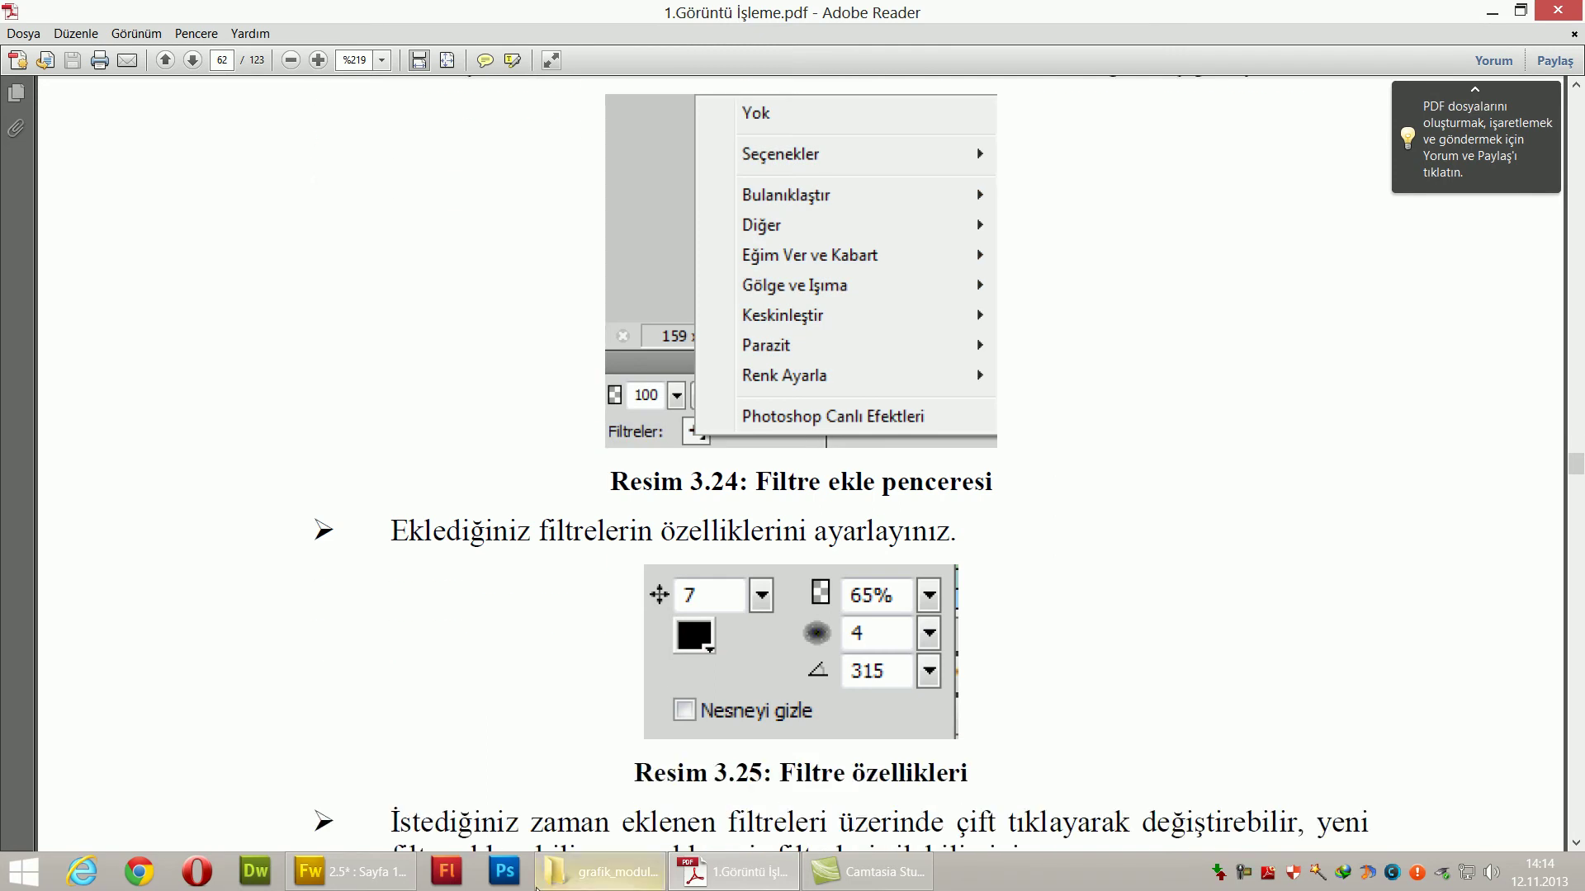
{"action": "left_click", "coordinate": [347, 871]}
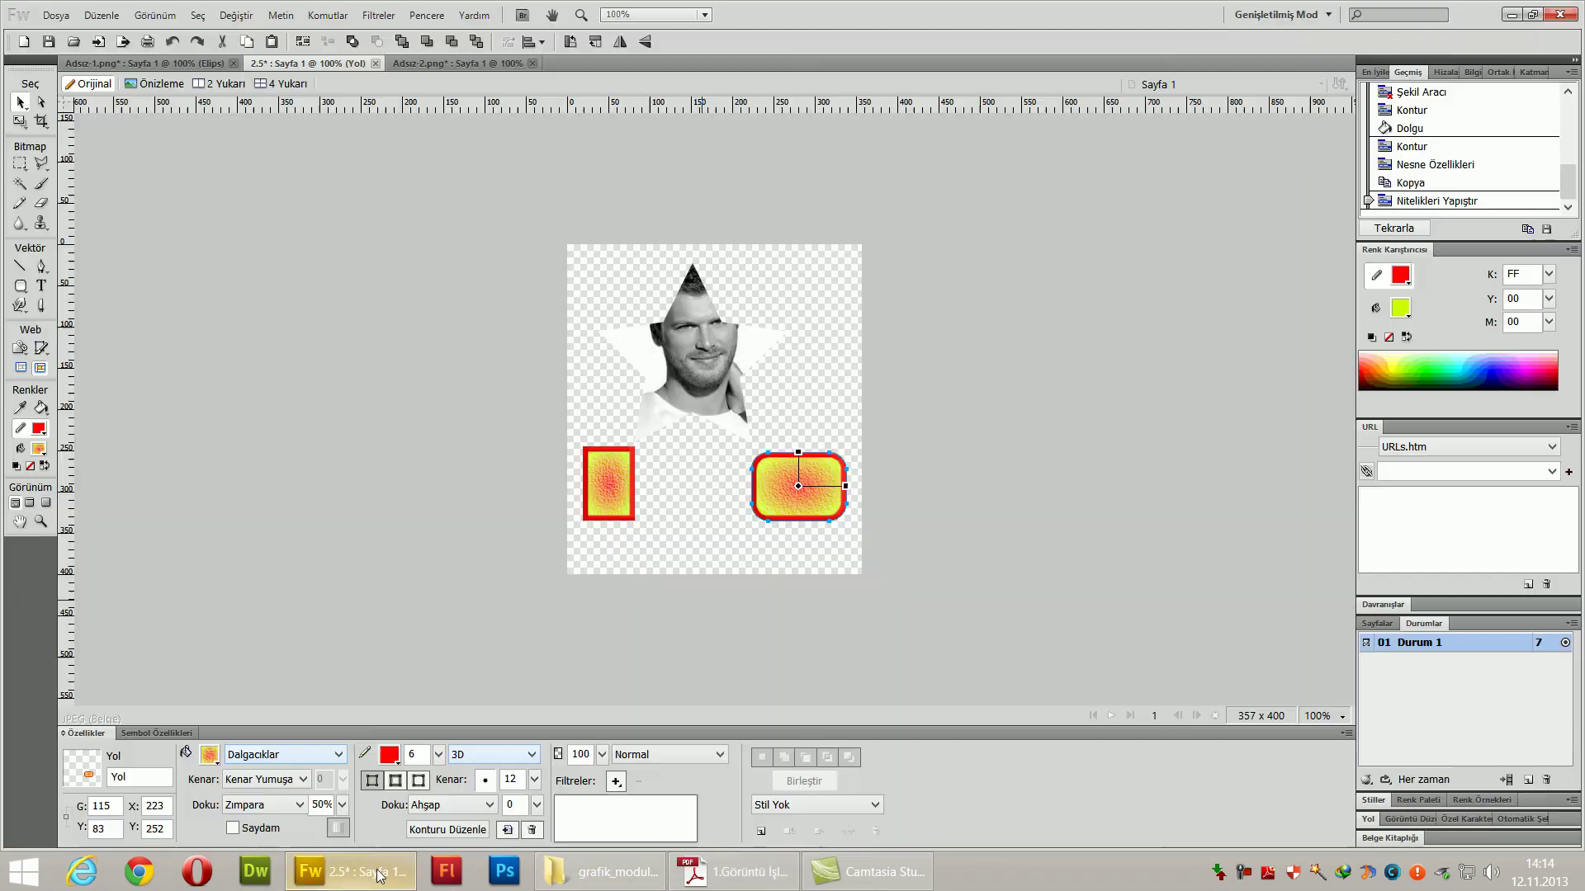
{"action": "left_click", "coordinate": [616, 781]}
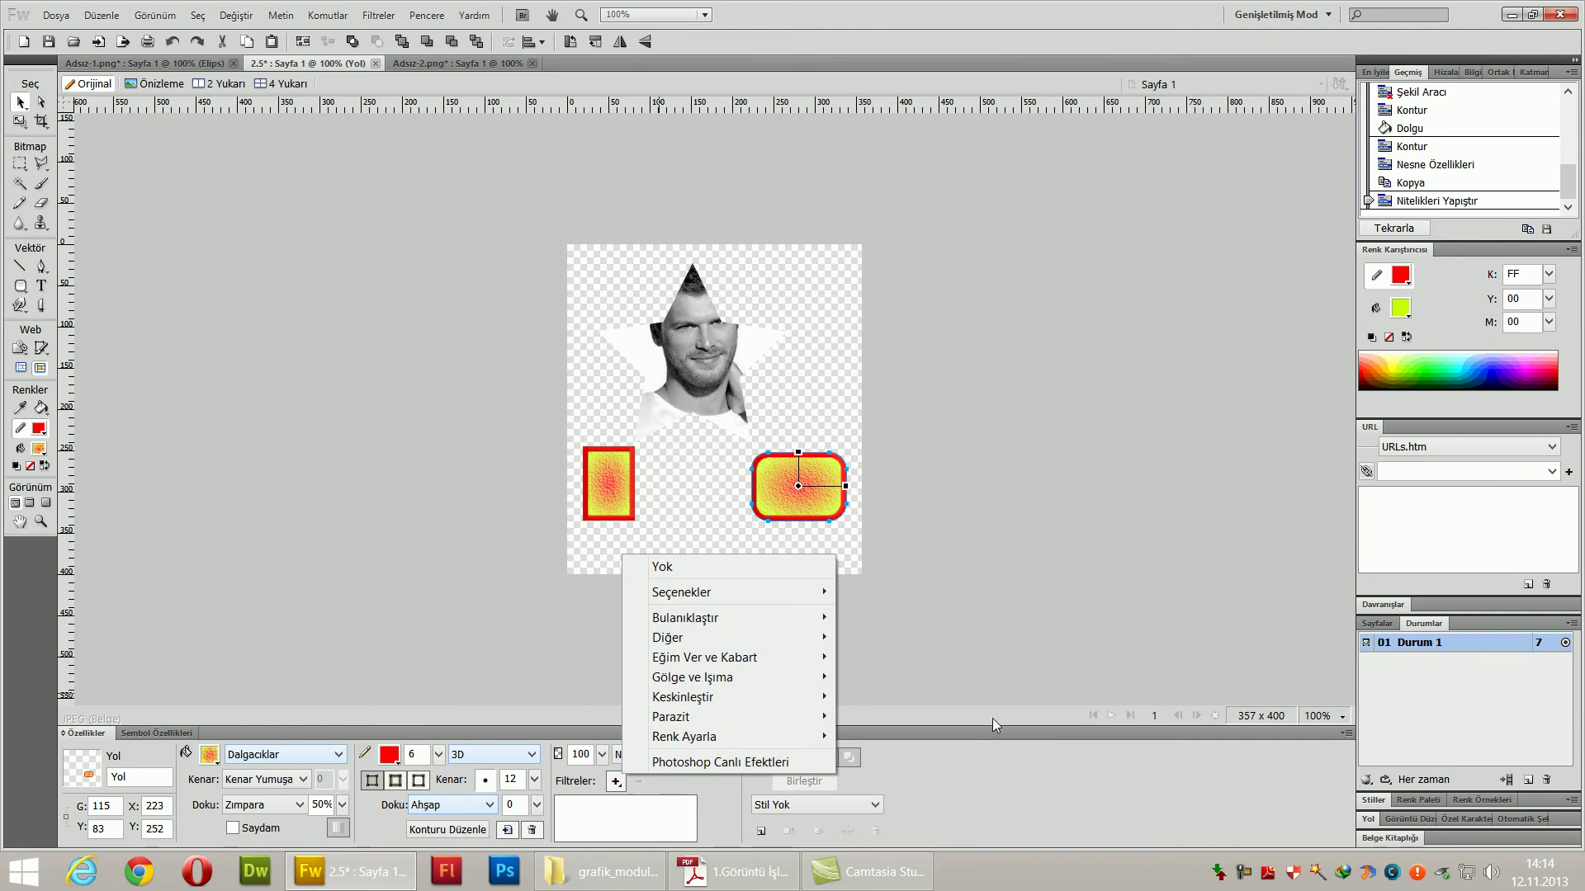
{"action": "mouse_move", "coordinate": [824, 619]}
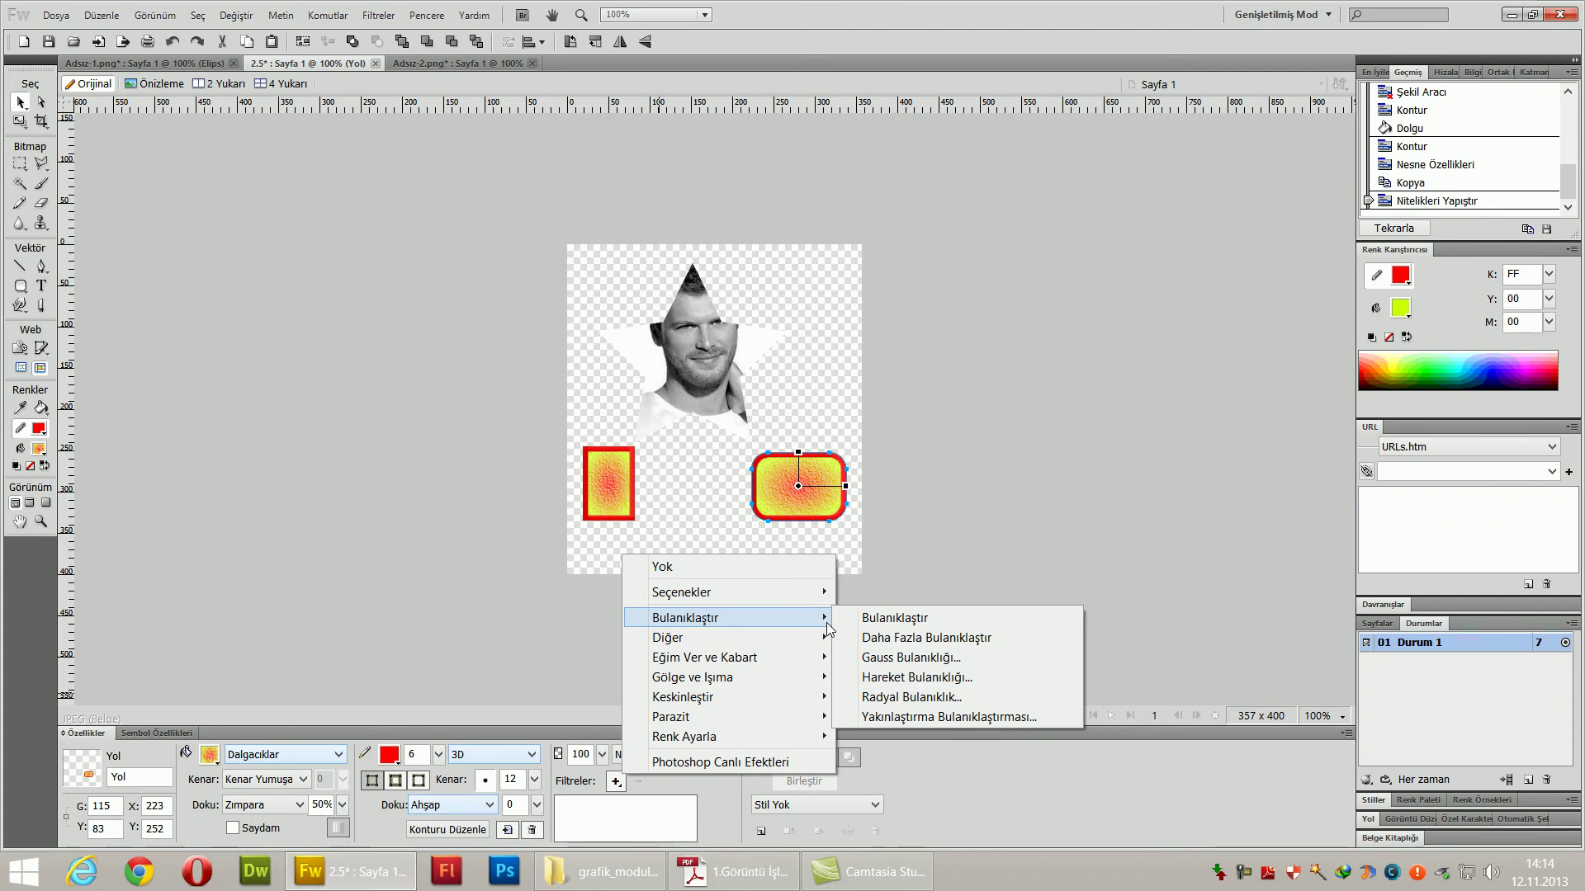
{"action": "left_click", "coordinate": [885, 662]}
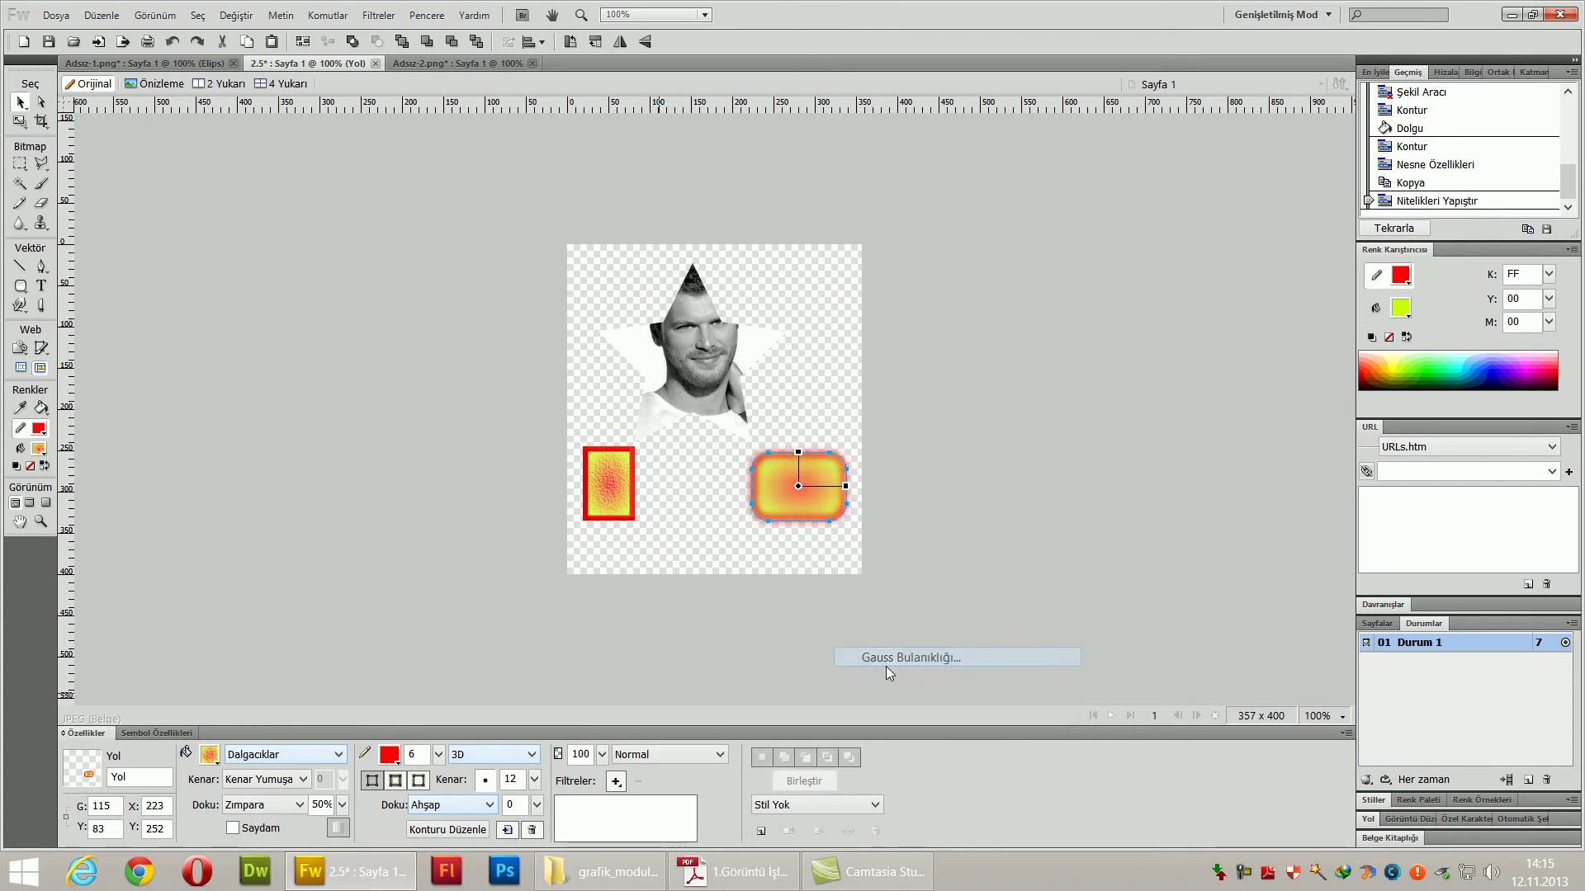
{"action": "left_click_drag", "start_coordinate": [723, 382], "coordinate": [904, 226]}
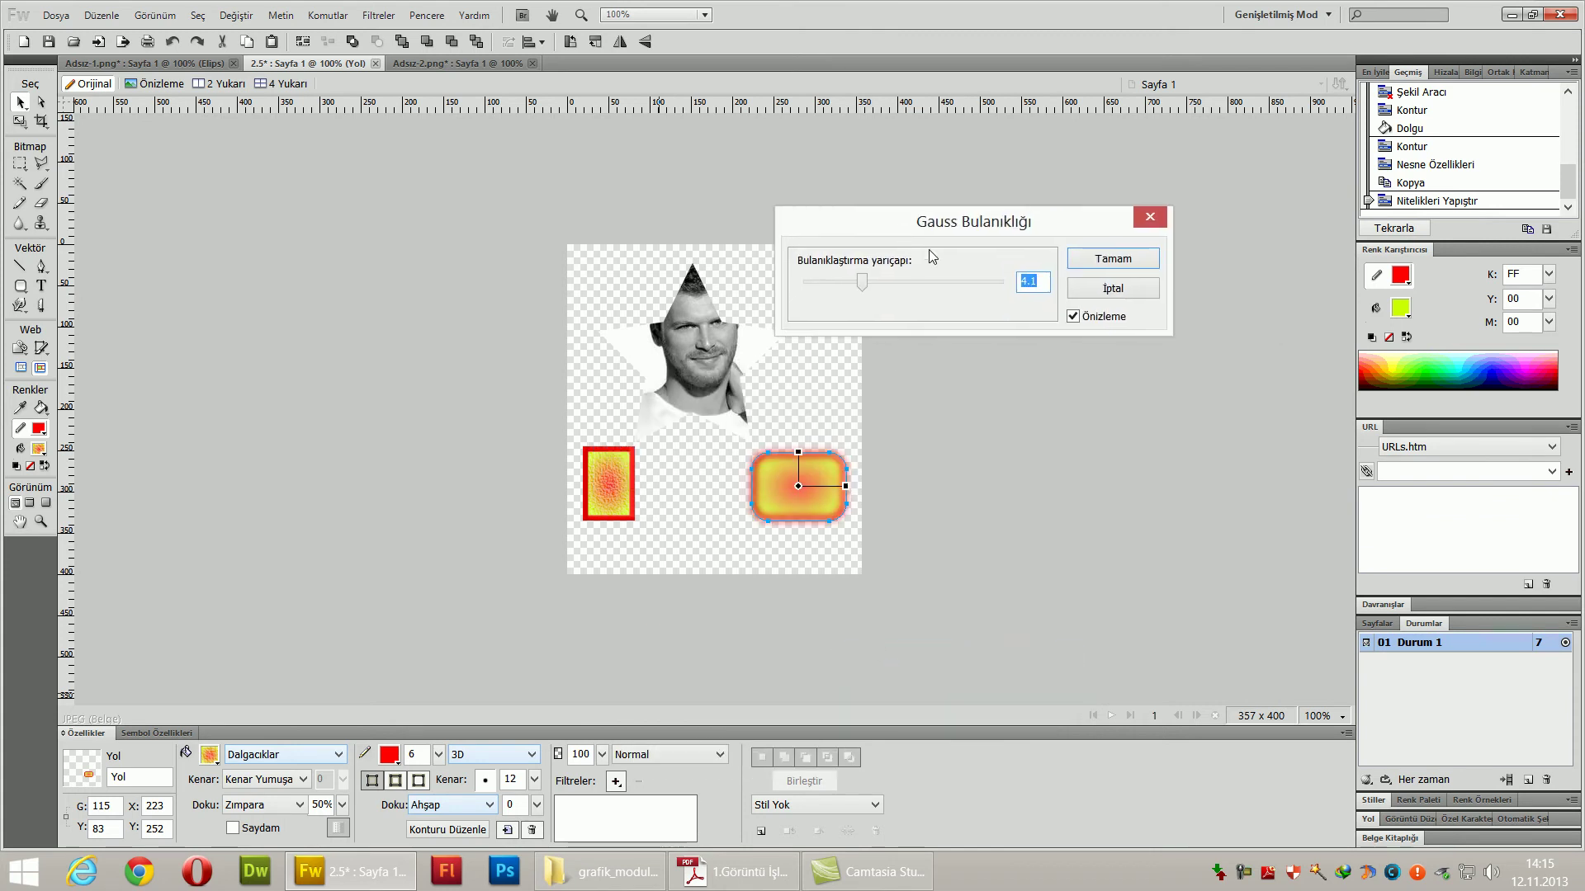
{"action": "left_click", "coordinate": [1119, 291]}
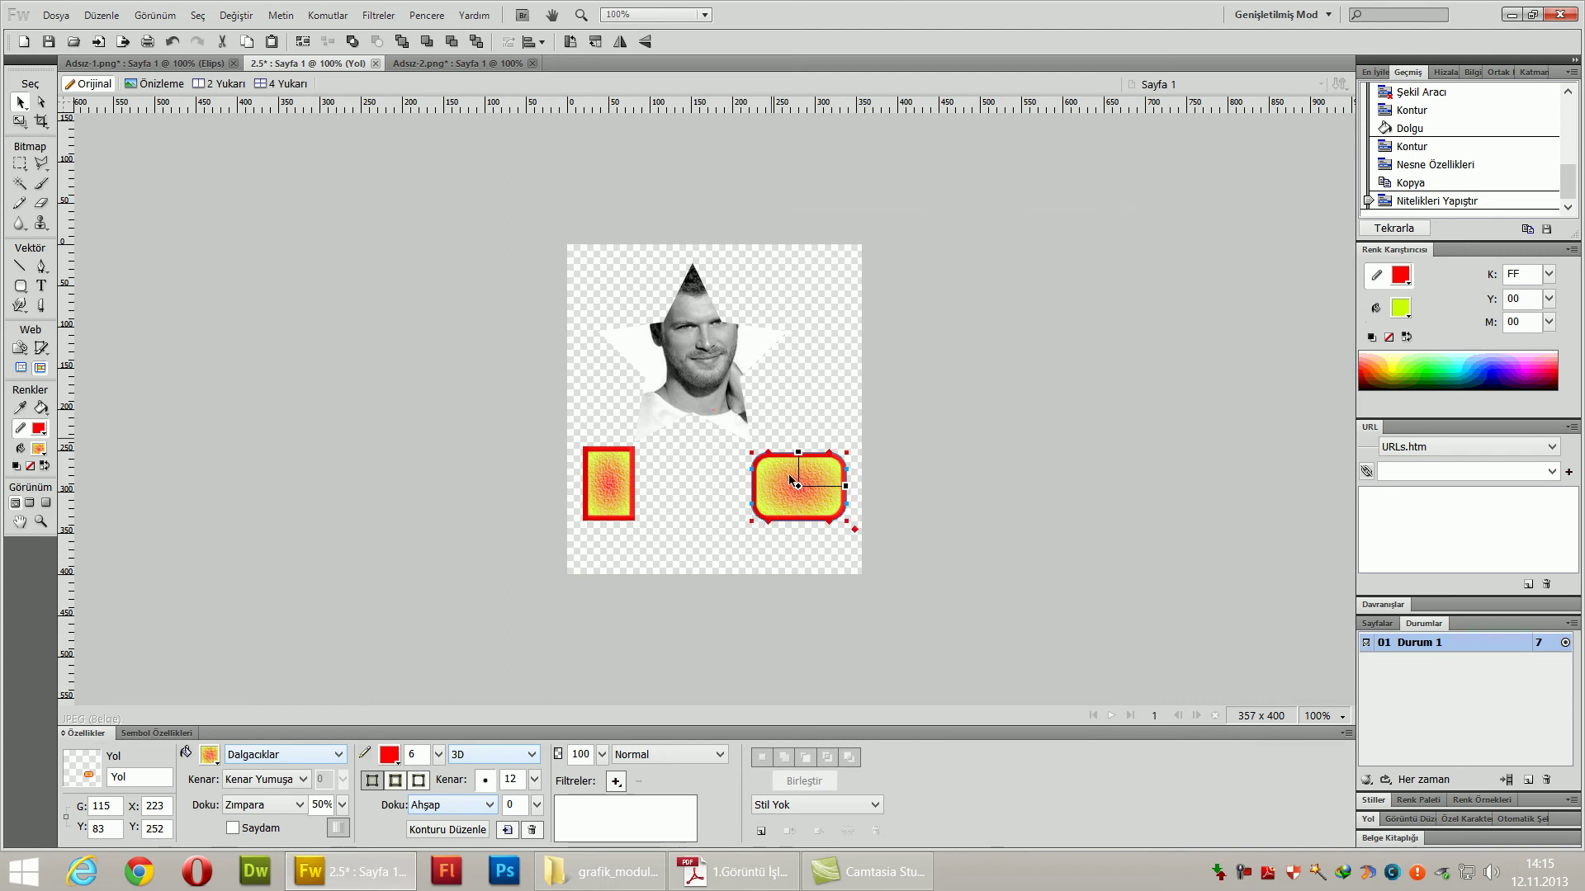
- Unlink the star mask from the Bitmap photo layer and deselect the photo
{"action": "left_click", "coordinate": [710, 361]}
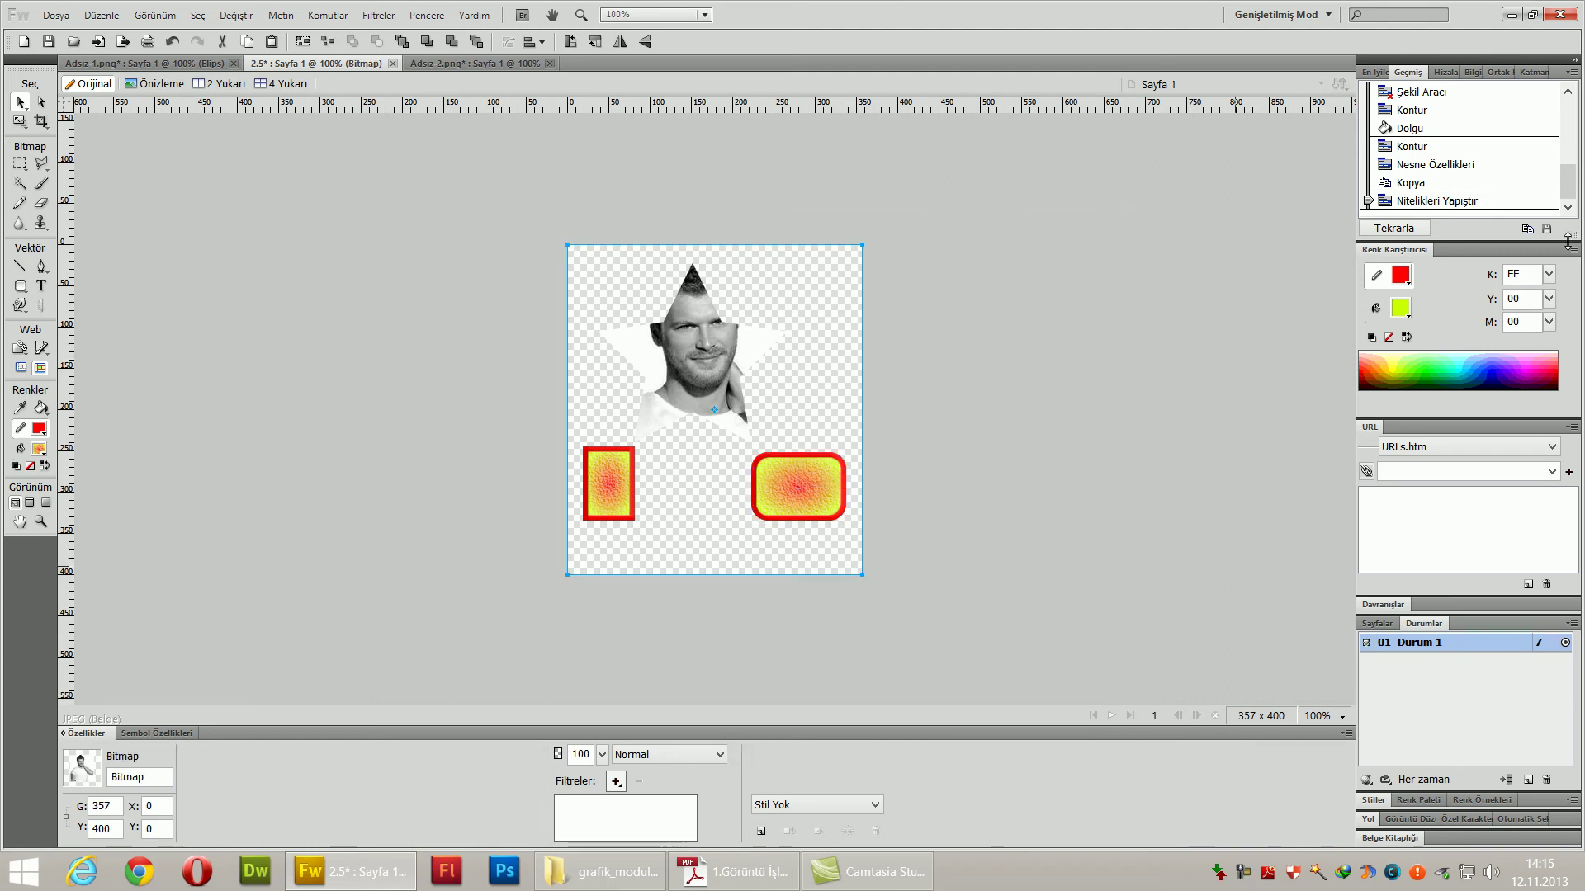
{"action": "left_click", "coordinate": [1534, 73]}
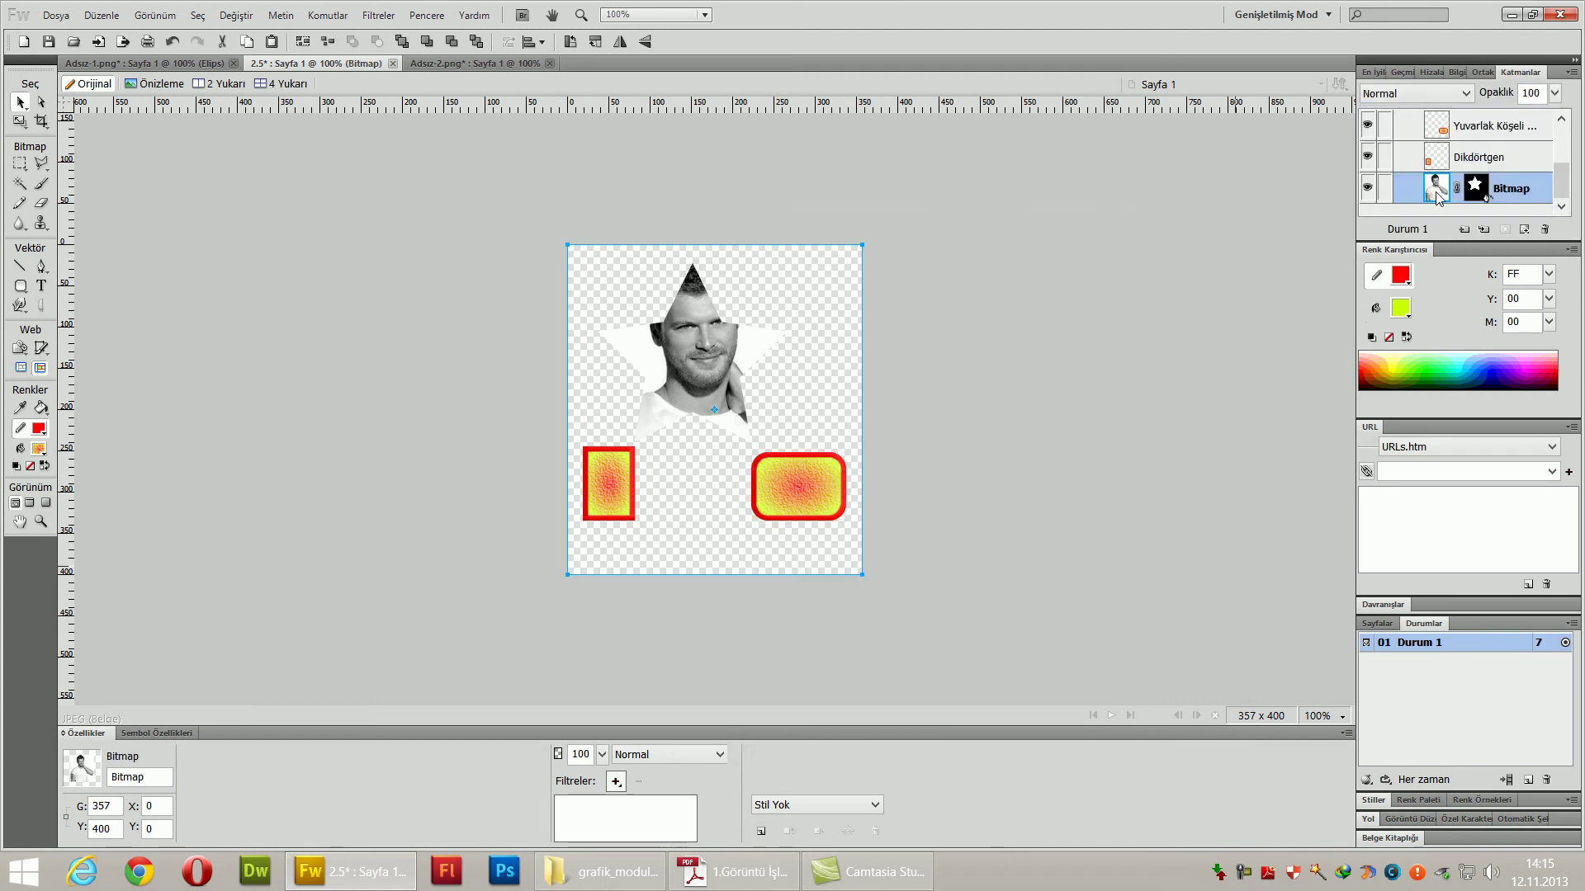
{"action": "left_click", "coordinate": [1457, 192]}
{"action": "left_click", "coordinate": [945, 391]}
- Apply a Gaussian blur filter (Gauss Bulanıklığı) with radius 3.5 to the star-masked photo, and remove the filter again
{"action": "left_click", "coordinate": [697, 361]}
{"action": "left_click", "coordinate": [616, 781]}
{"action": "mouse_move", "coordinate": [784, 627]}
{"action": "left_click", "coordinate": [948, 668]}
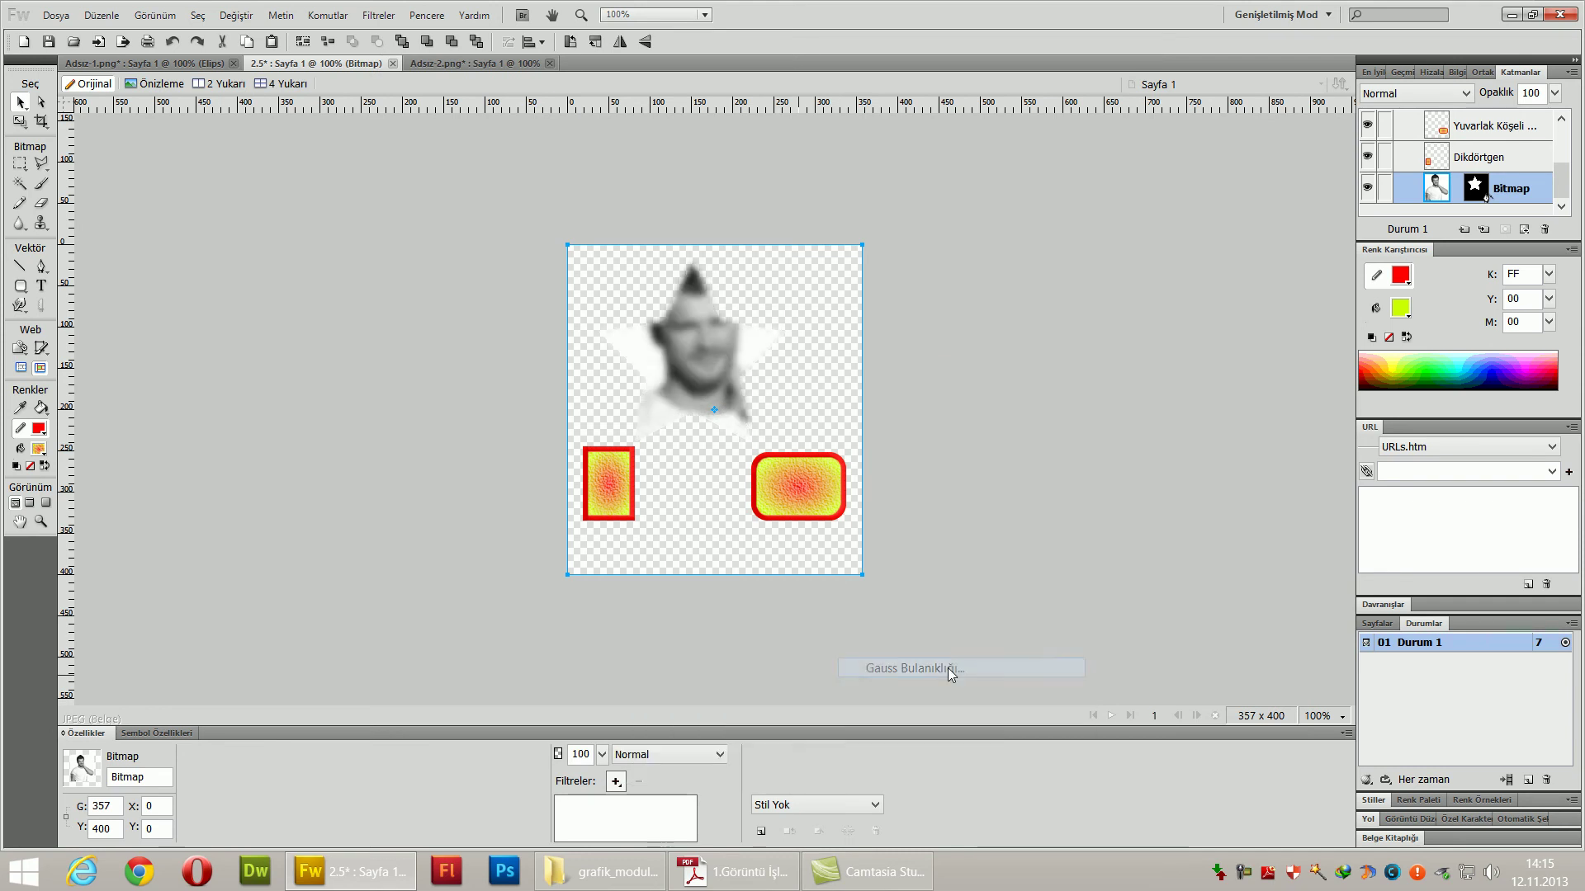
{"action": "left_click_drag", "start_coordinate": [834, 378], "coordinate": [1067, 218]}
{"action": "mouse_move", "coordinate": [947, 277]}
{"action": "left_mouse_down"}
{"action": "mouse_move", "coordinate": [922, 281]}
{"action": "mouse_move", "coordinate": [997, 287]}
{"action": "mouse_move", "coordinate": [938, 281]}
{"action": "left_mouse_up"}
{"action": "left_click", "coordinate": [1220, 259]}
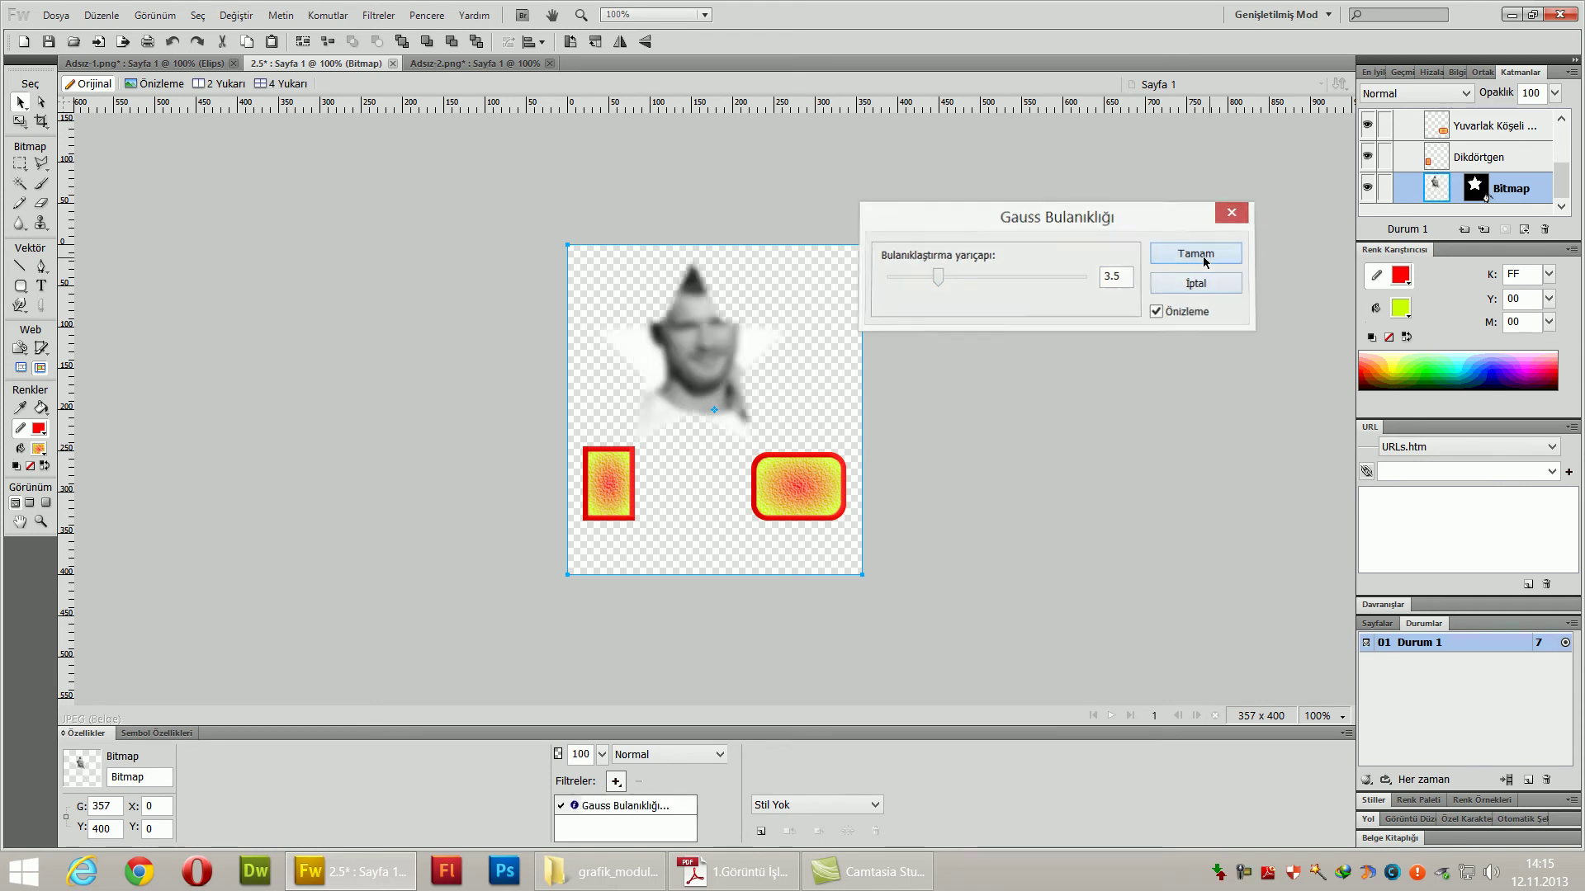
{"action": "left_click", "coordinate": [638, 780]}
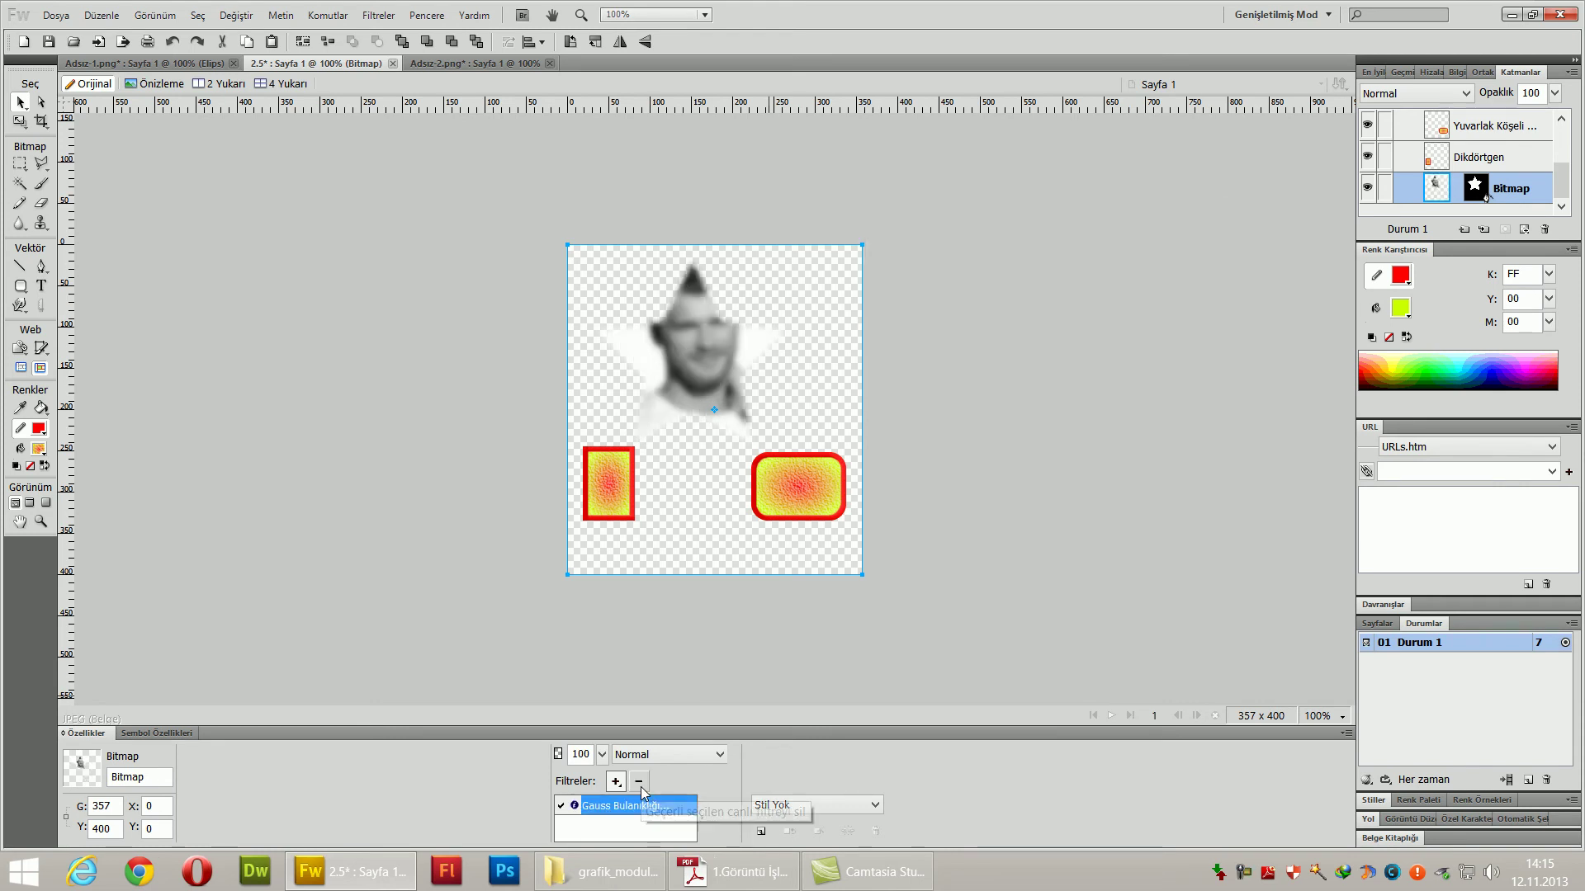
{"action": "left_click", "coordinate": [613, 784]}
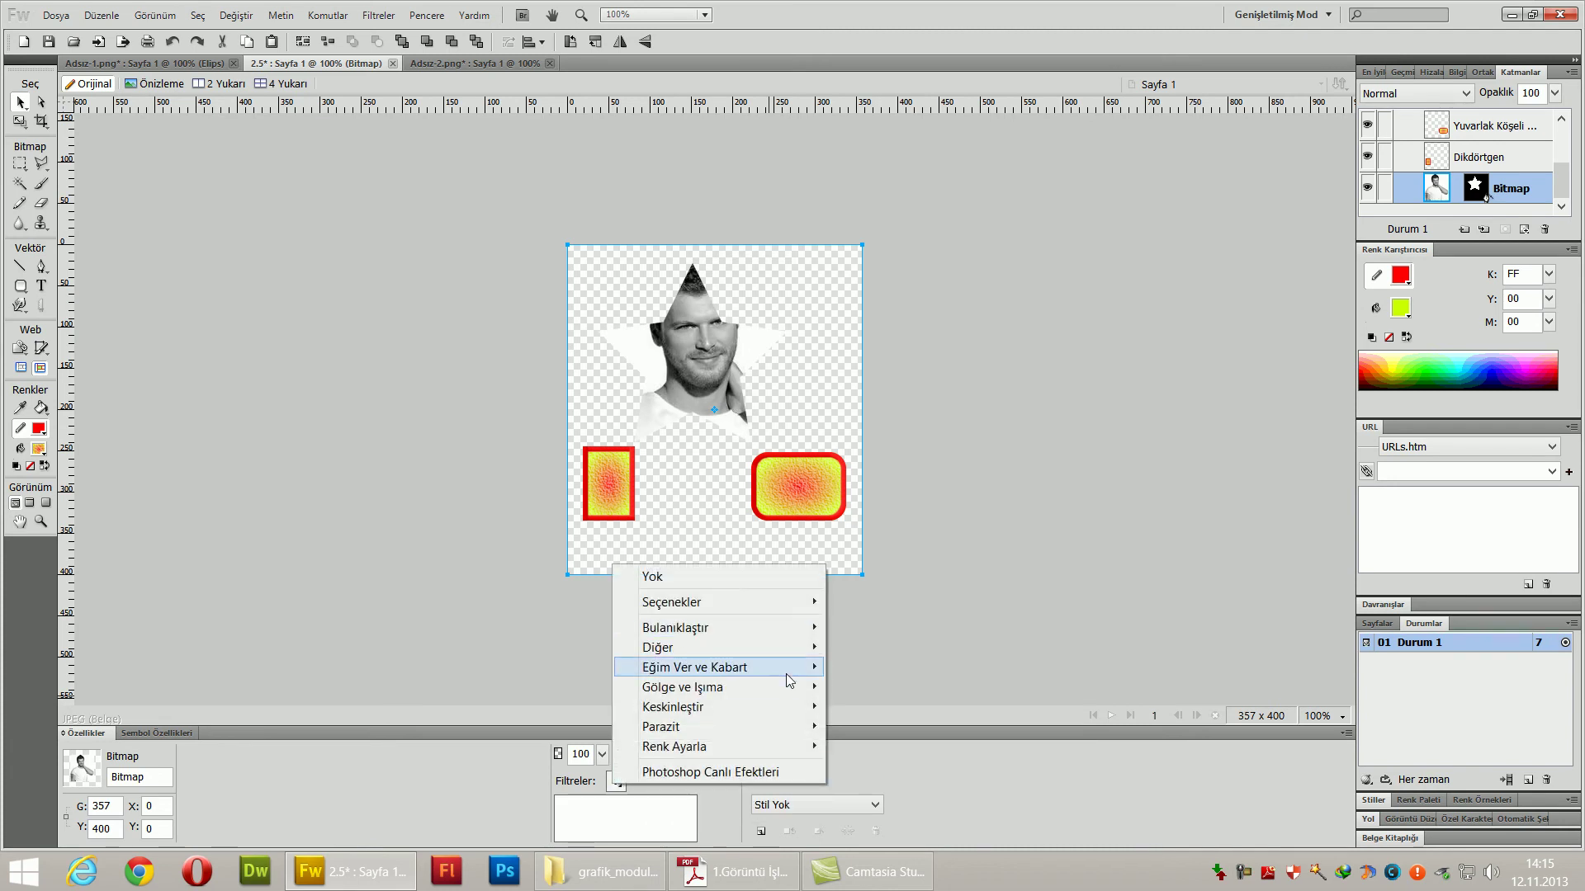
{"action": "mouse_move", "coordinate": [790, 673]}
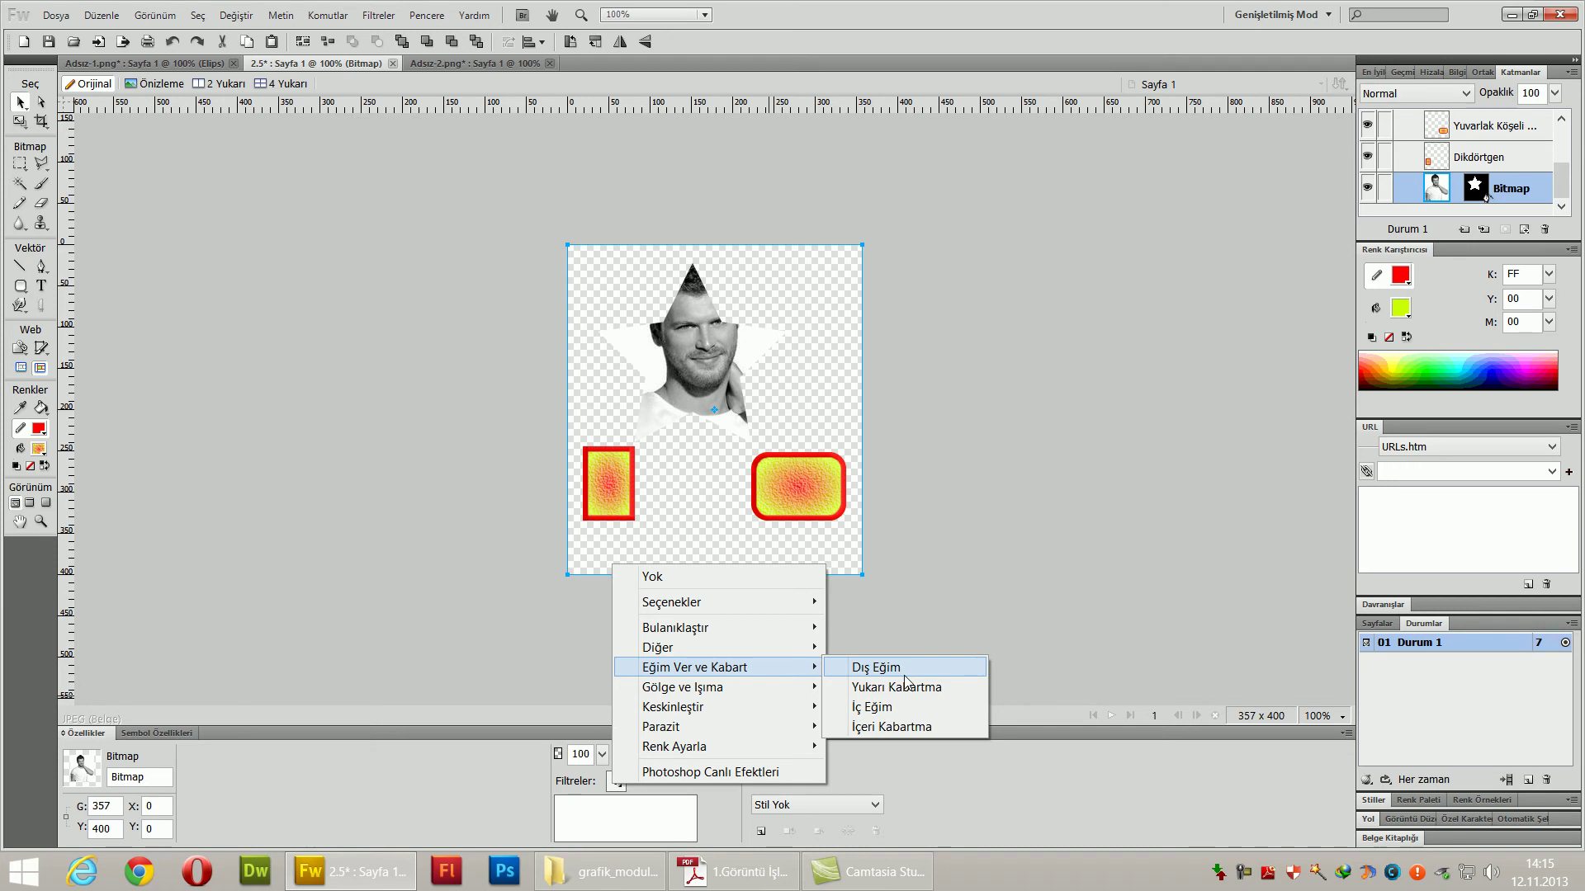
{"action": "mouse_move", "coordinate": [767, 726]}
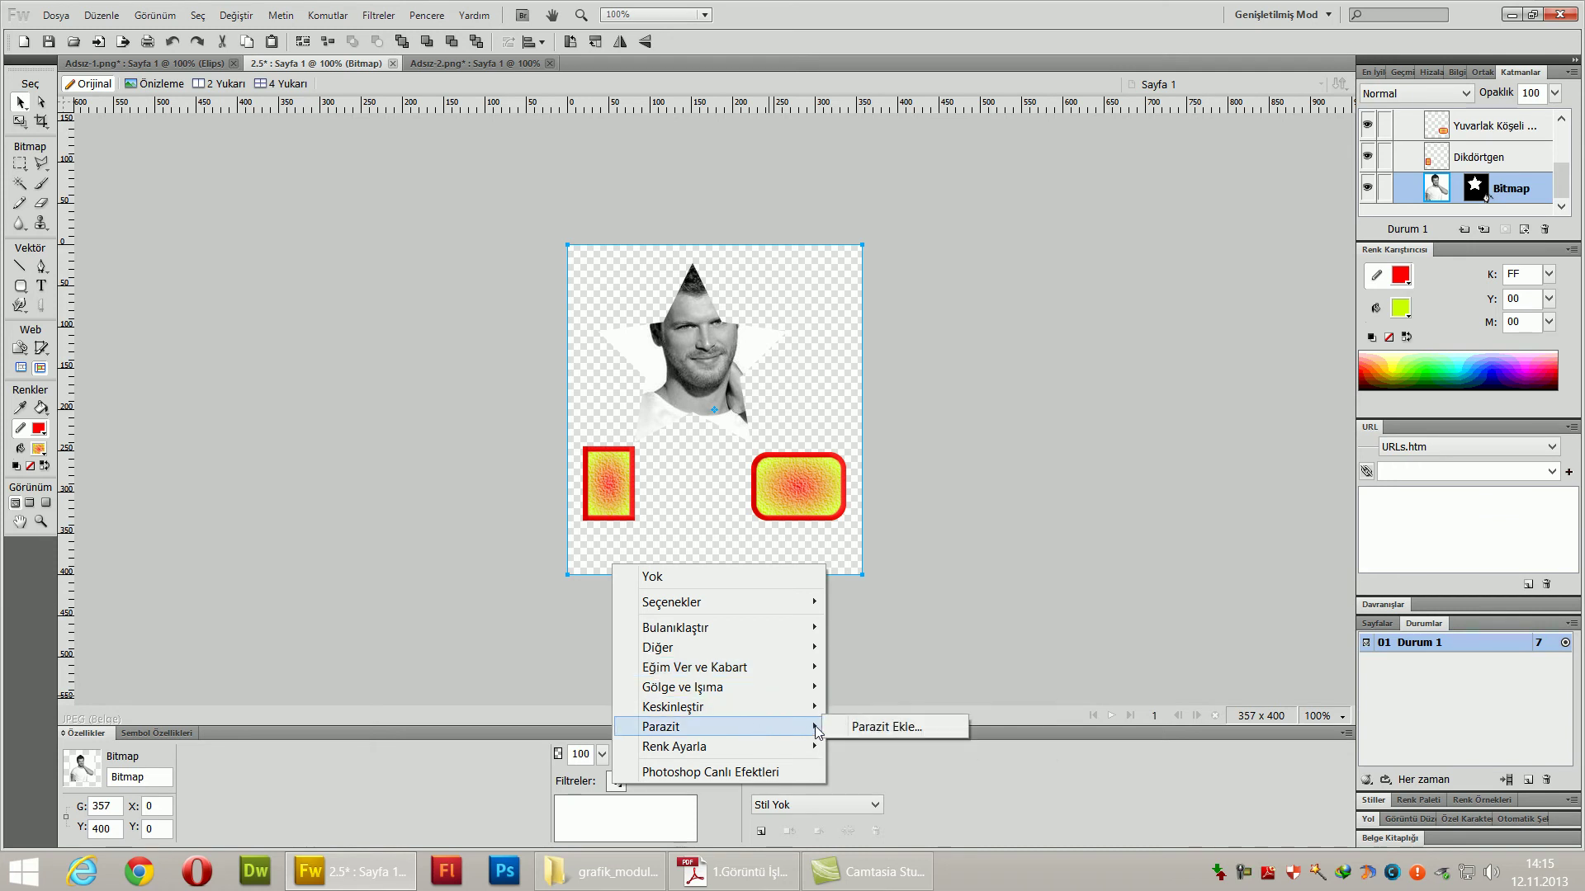
{"action": "left_click", "coordinate": [875, 726]}
{"action": "left_click_drag", "start_coordinate": [791, 388], "coordinate": [815, 611]}
{"action": "left_click", "coordinate": [788, 608]}
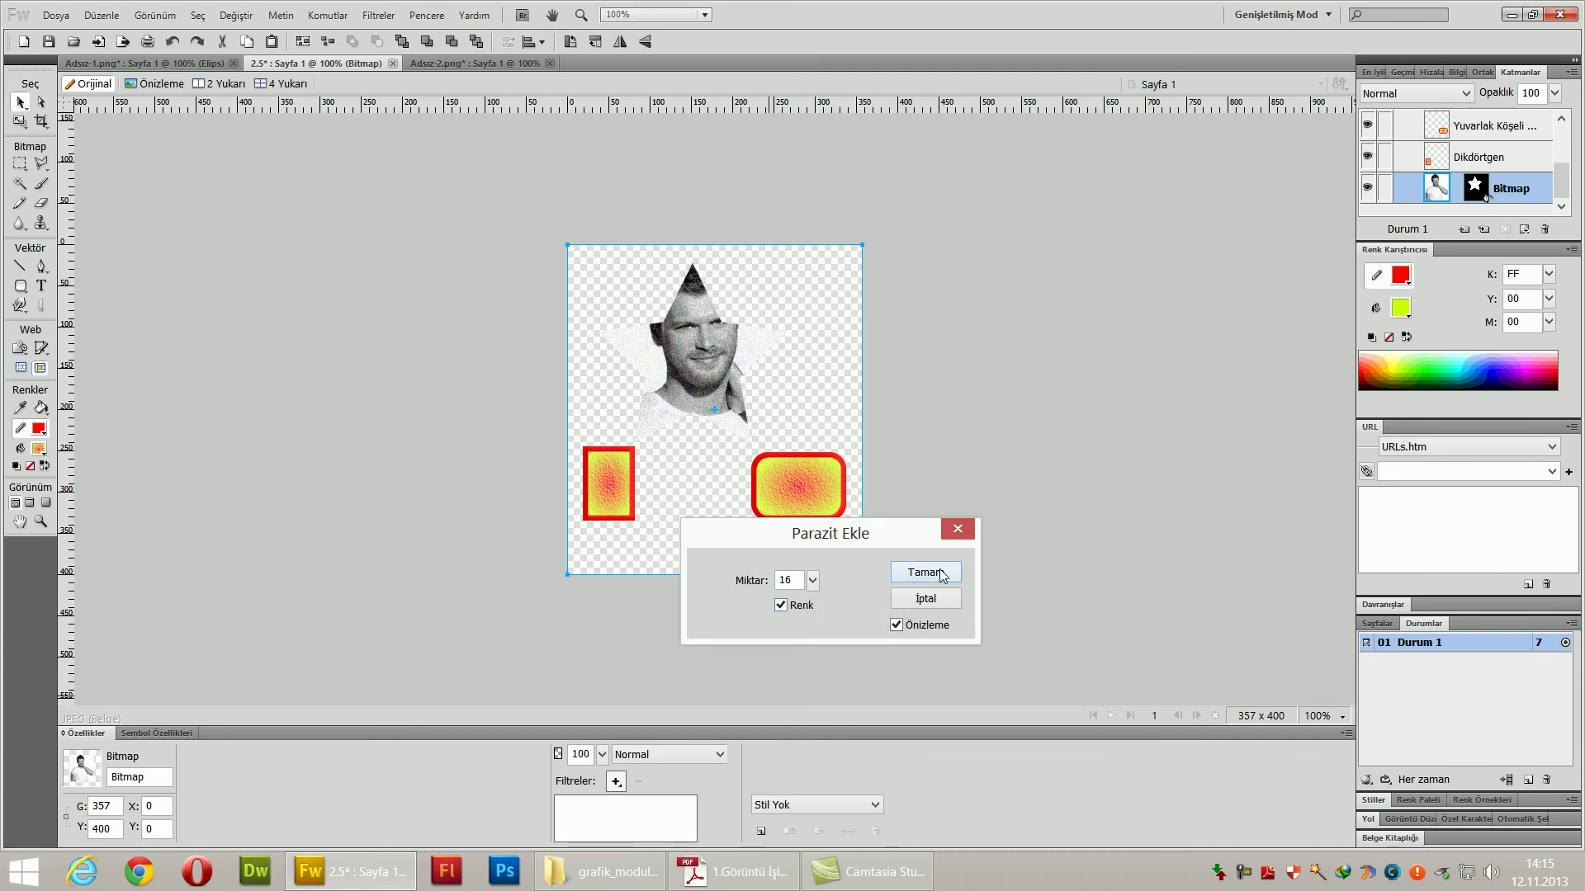
{"action": "left_click", "coordinate": [943, 600]}
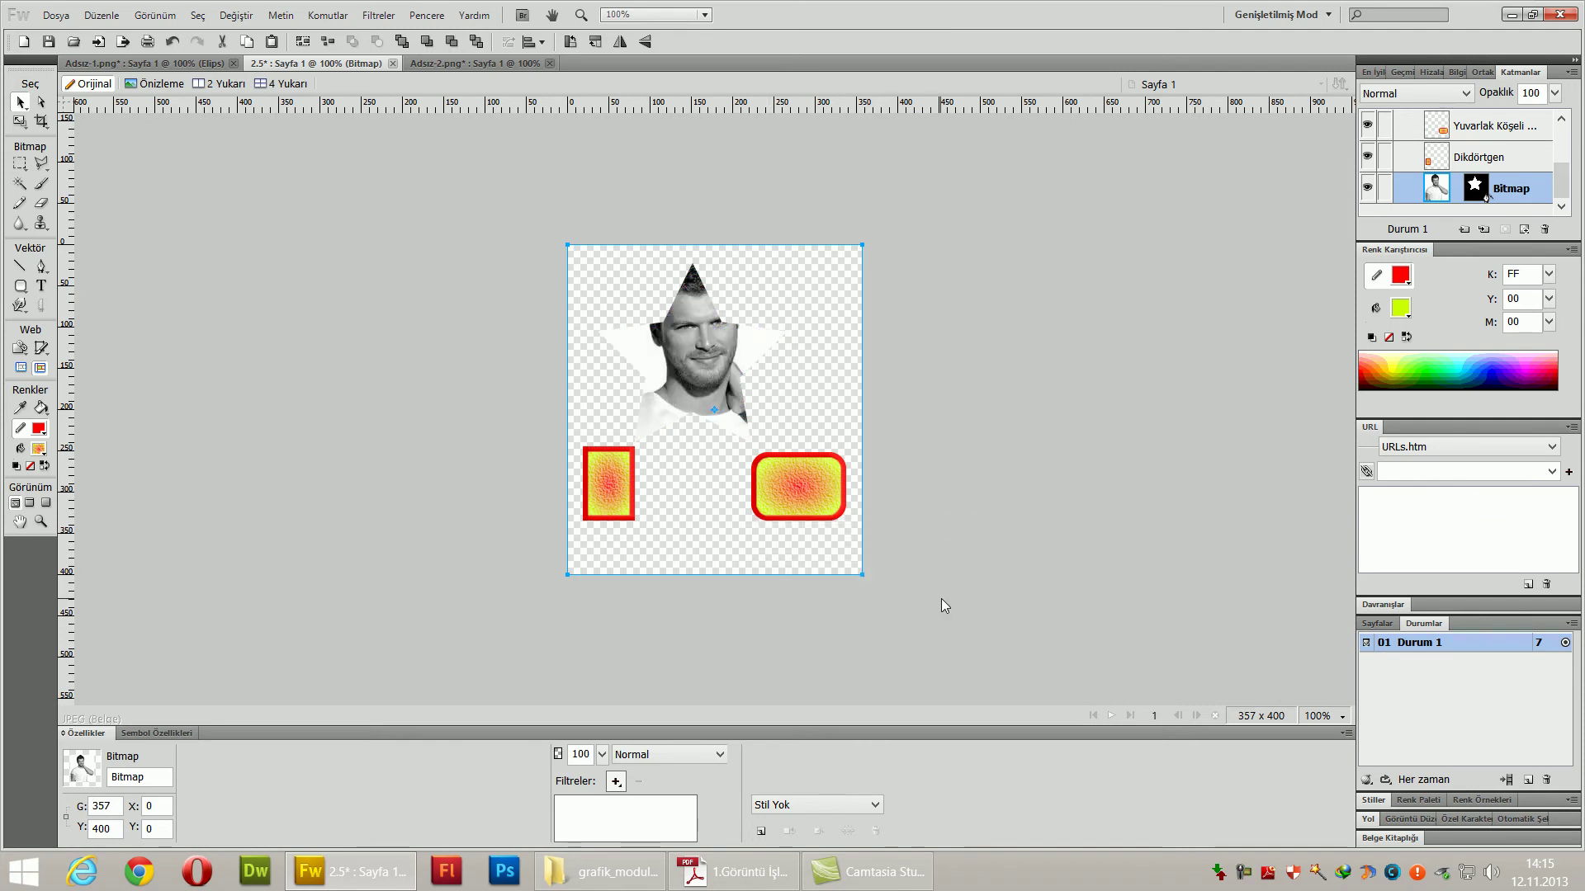
- Examine the Photoshop Live Effects options and the blur filters available for the star-masked photo, without applying any
{"action": "left_click", "coordinate": [615, 782]}
{"action": "left_click", "coordinate": [697, 776]}
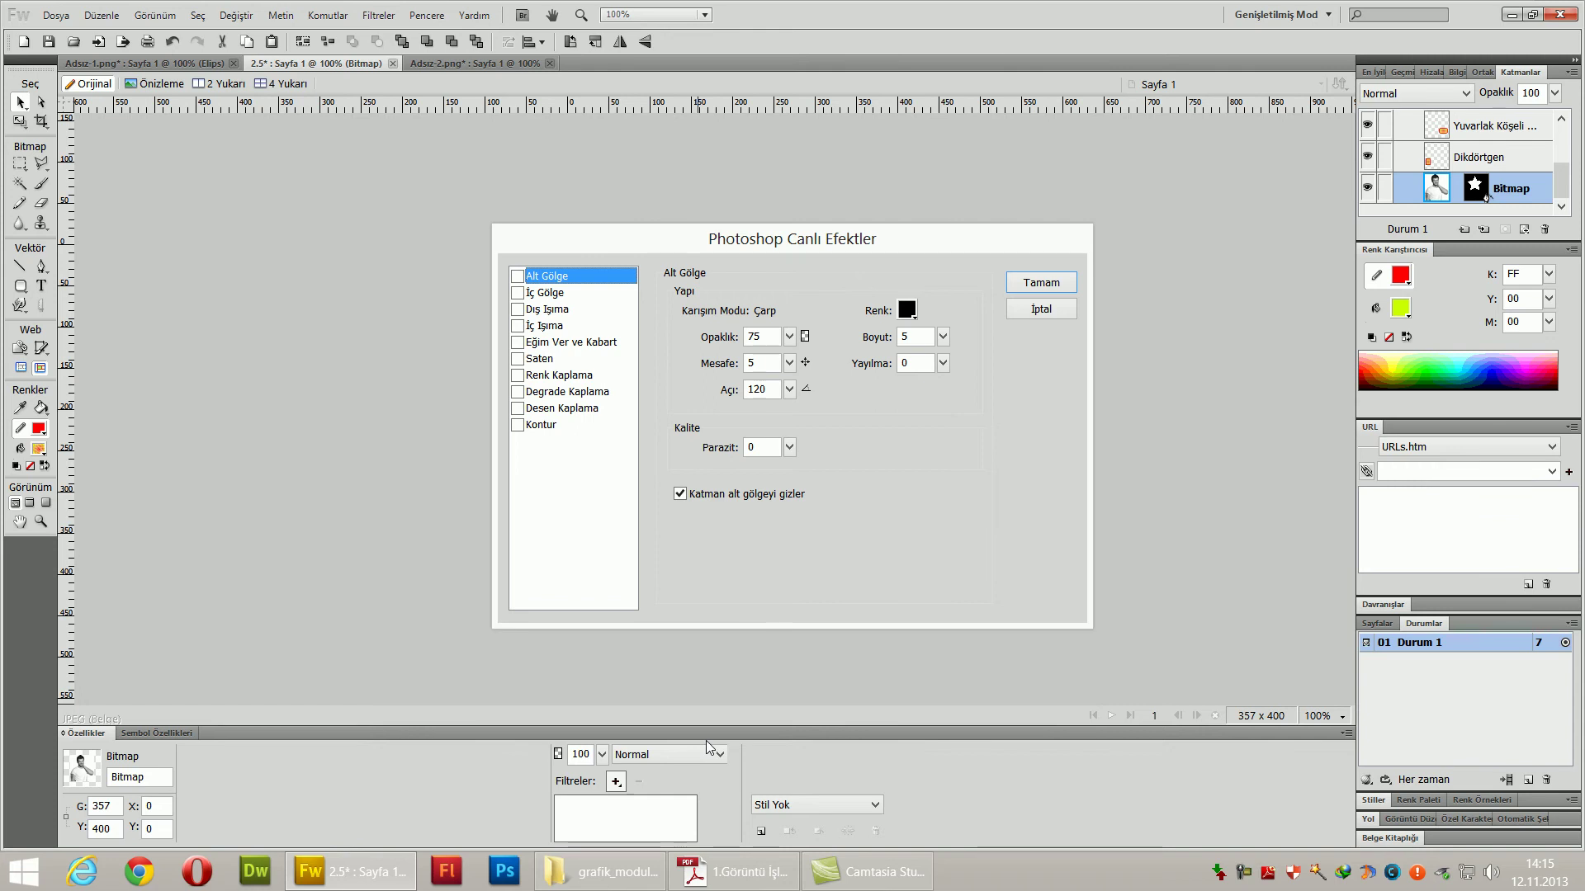
{"action": "left_click", "coordinate": [1034, 307]}
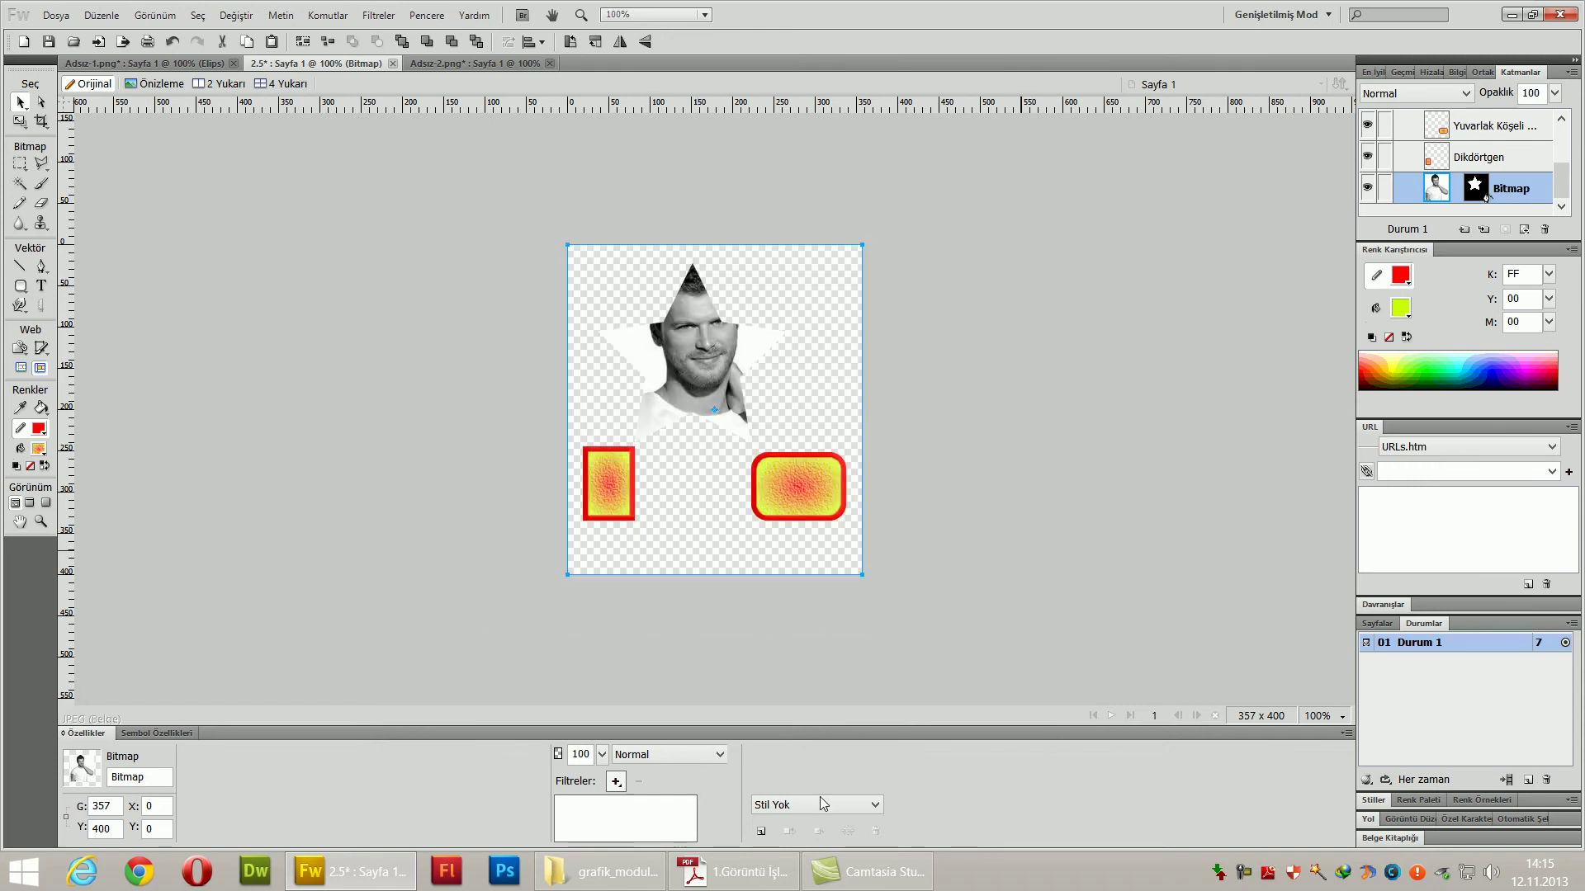
{"action": "left_click", "coordinate": [616, 782]}
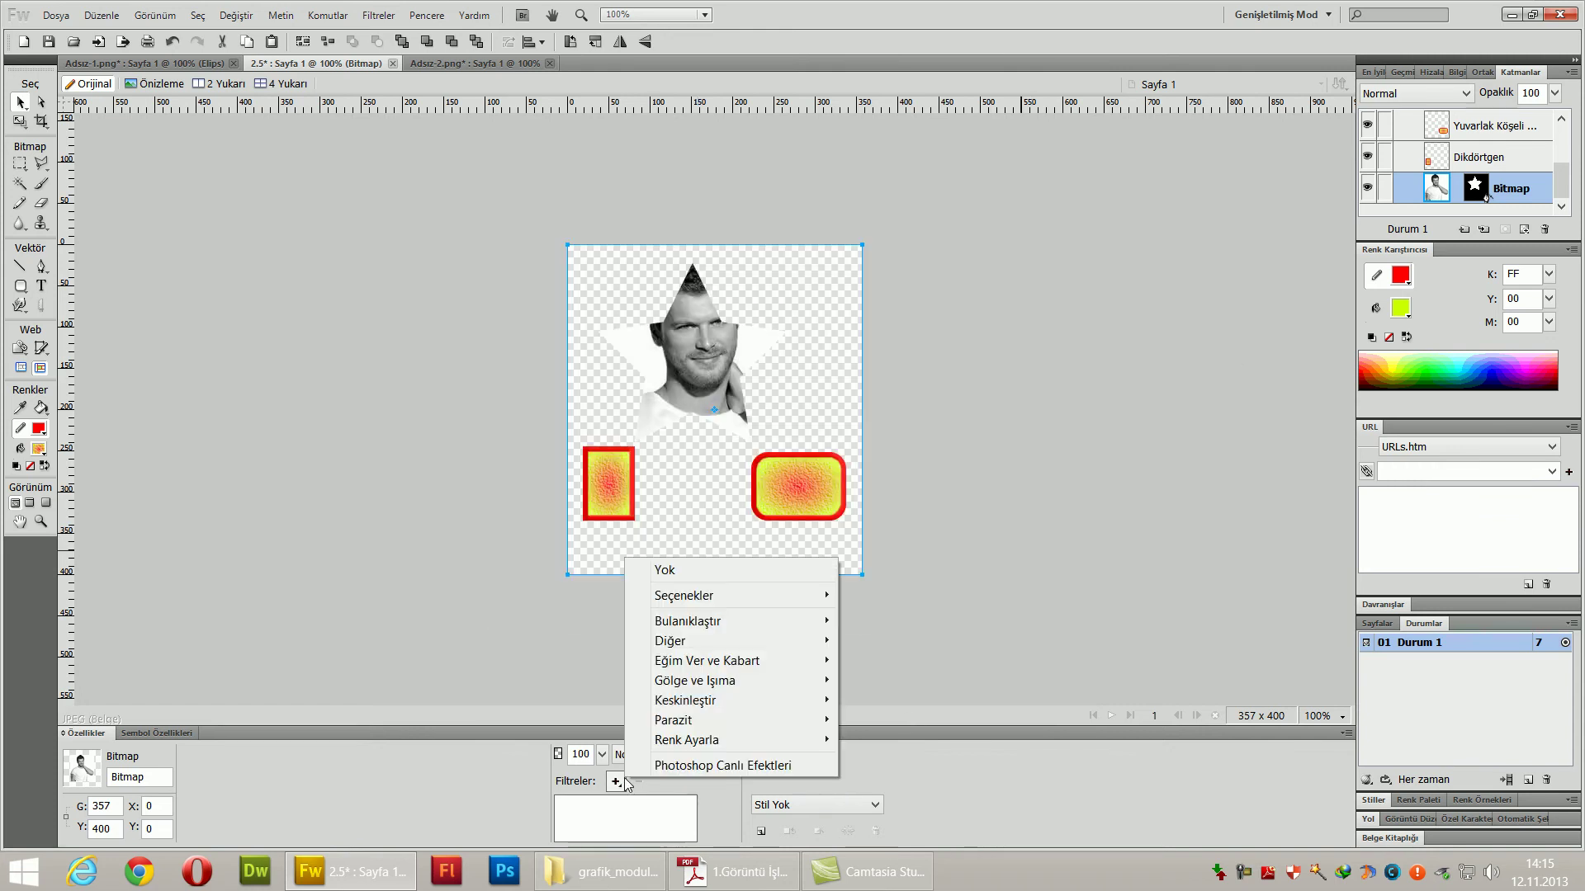
{"action": "mouse_move", "coordinate": [784, 621]}
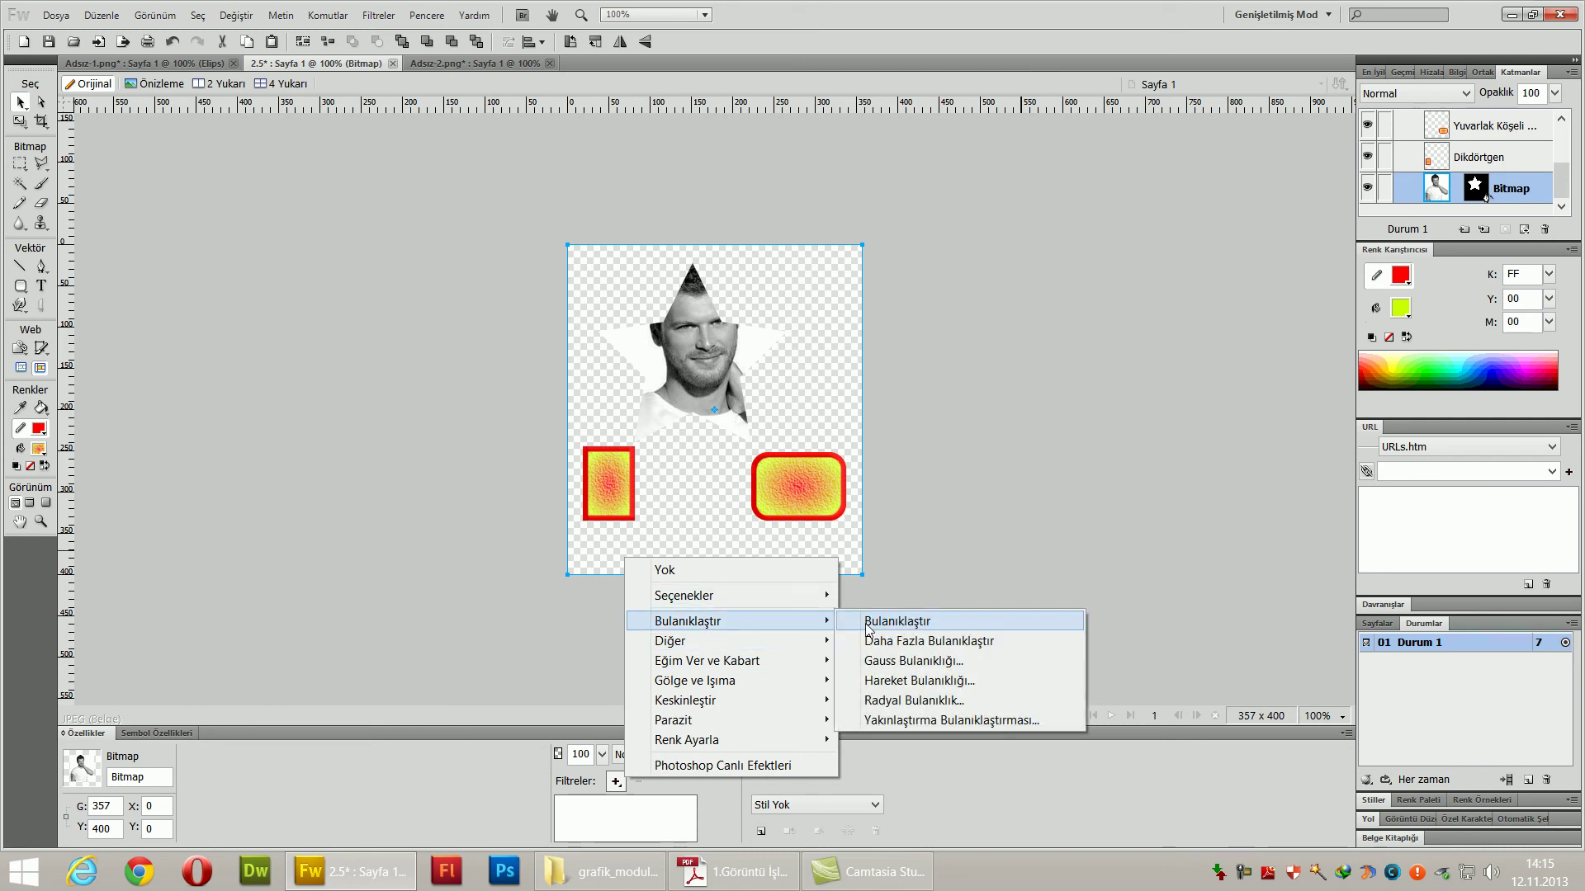
{"action": "left_click", "coordinate": [670, 822]}
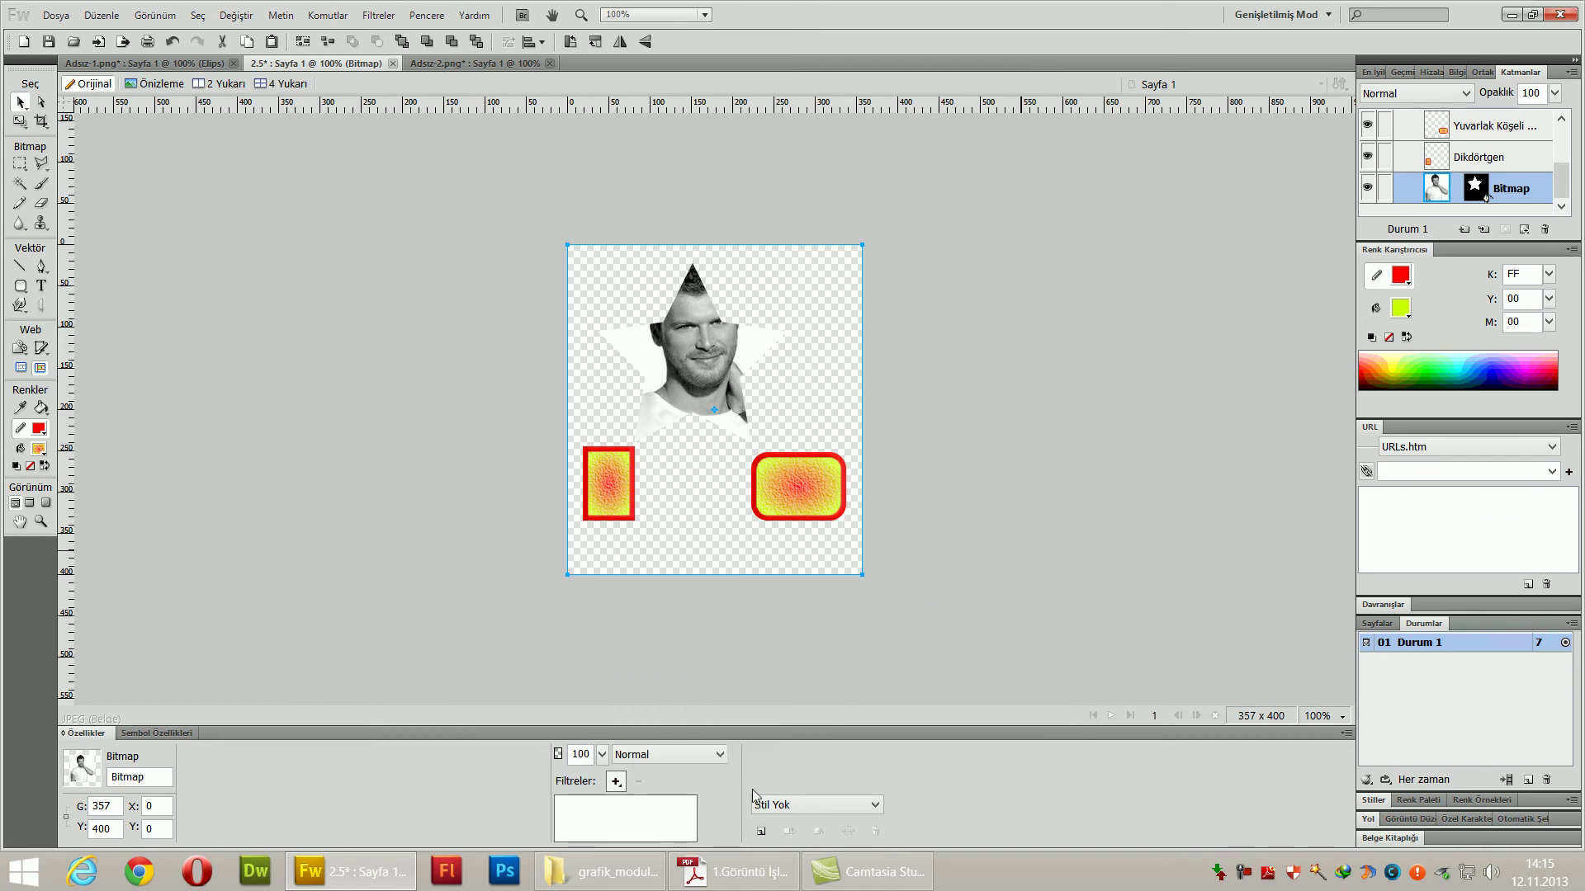
- Open the Photoshop Live Effects (Photoshop Canlı Efektleri) settings for the star-masked photo and move the dialog clear of the image
{"action": "left_click", "coordinate": [615, 782]}
{"action": "mouse_move", "coordinate": [812, 714]}
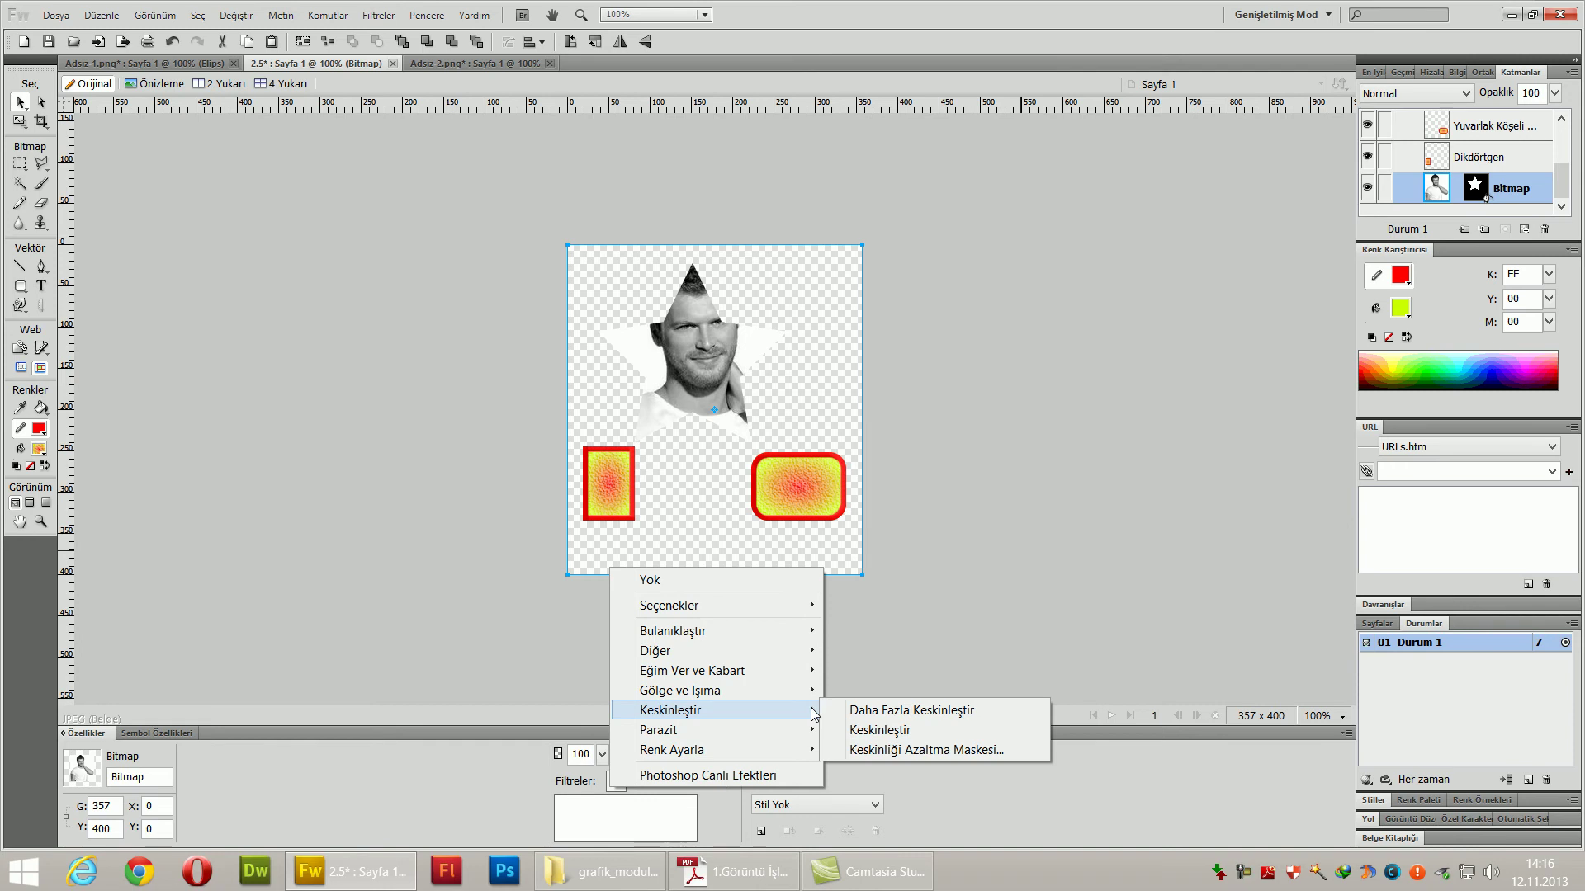
{"action": "left_click", "coordinate": [760, 776]}
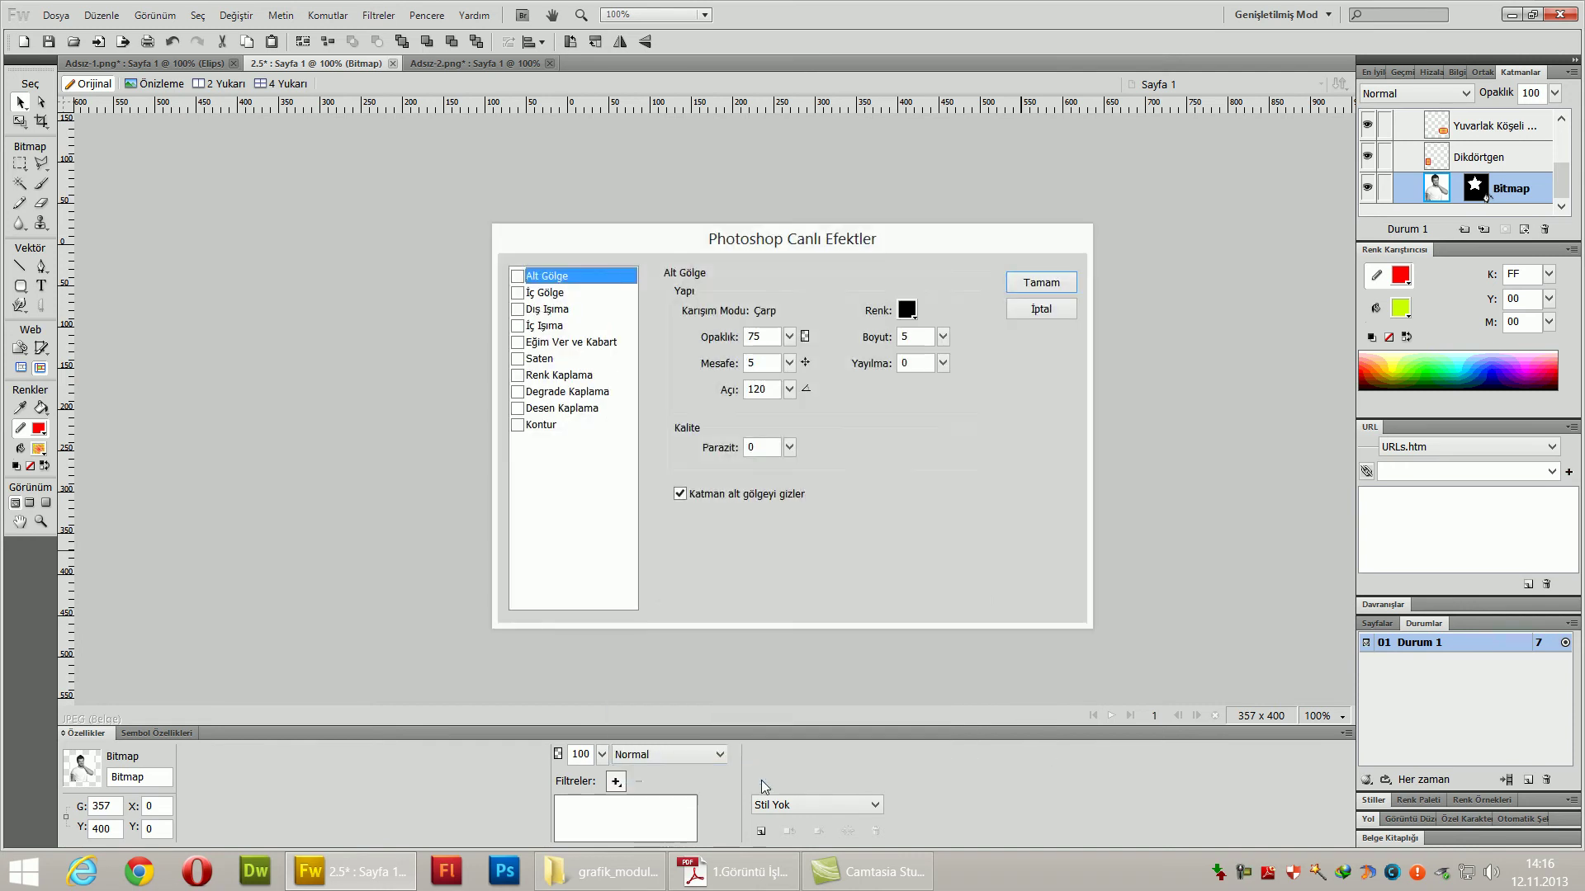
{"action": "left_click_drag", "start_coordinate": [792, 246], "coordinate": [1169, 215]}
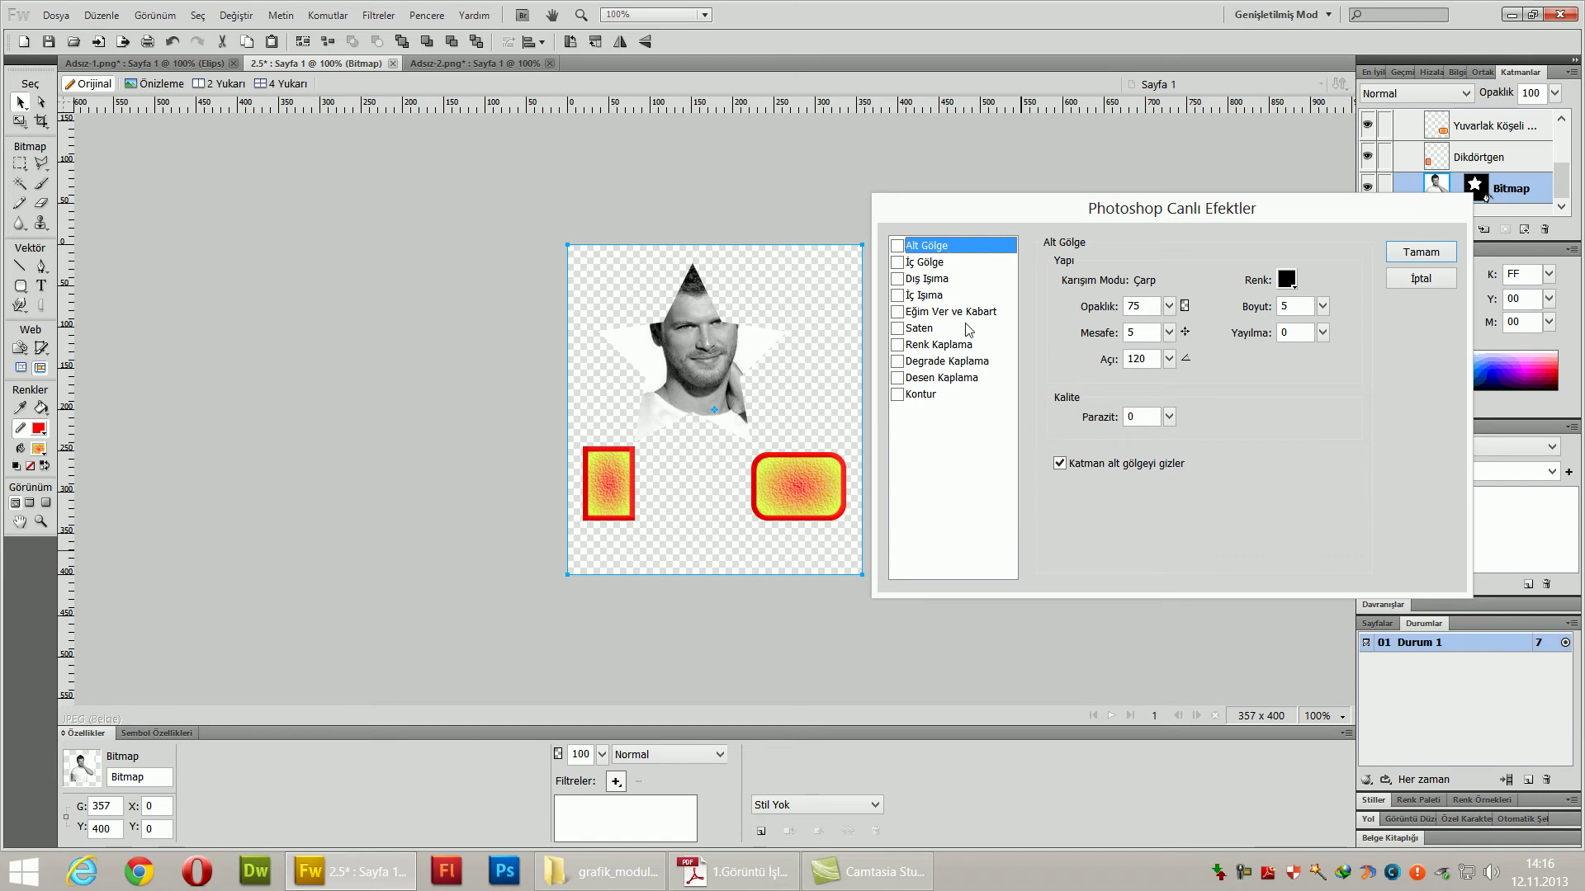
- Turn on all ten live effects for the photo, from Kontur up through Alt Gölge
{"action": "left_click", "coordinate": [906, 400]}
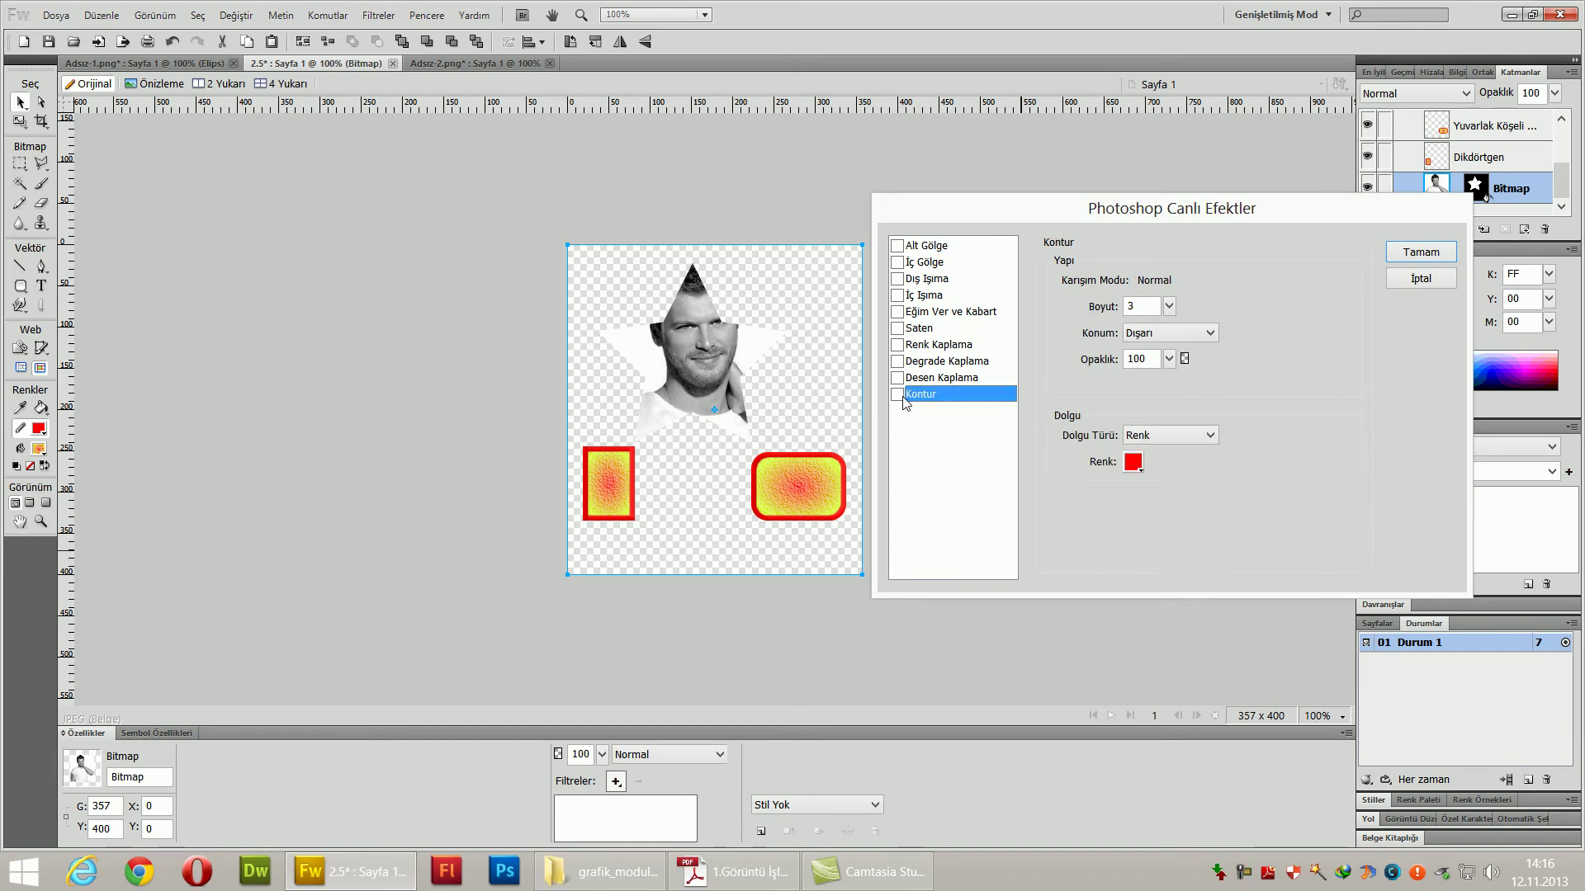
{"action": "left_click", "coordinate": [898, 395]}
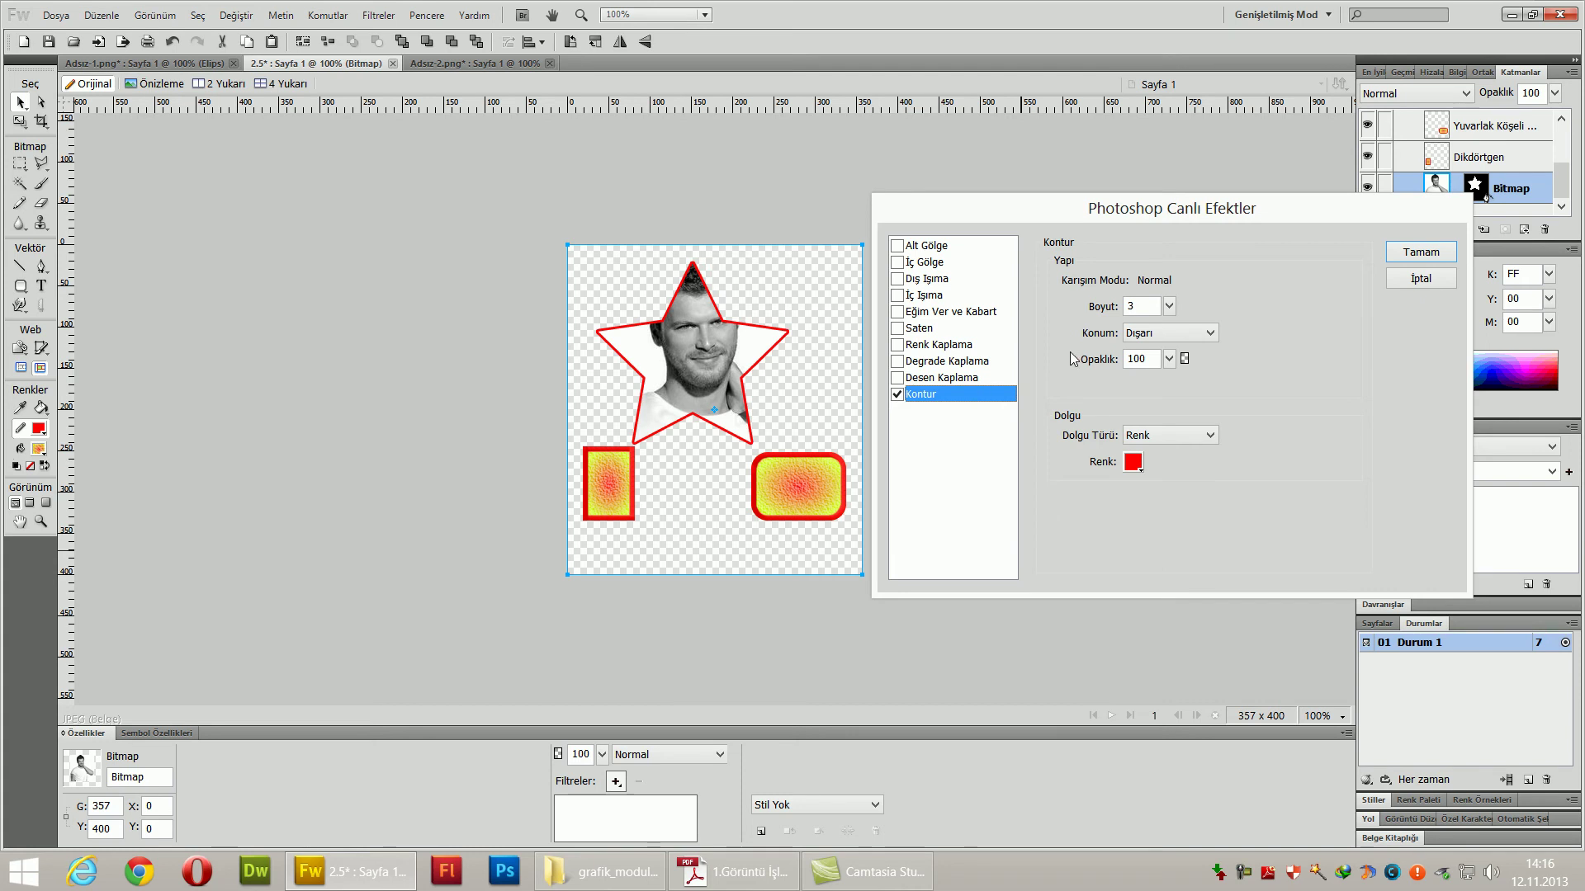
{"action": "left_click", "coordinate": [898, 378]}
{"action": "left_click", "coordinate": [898, 362]}
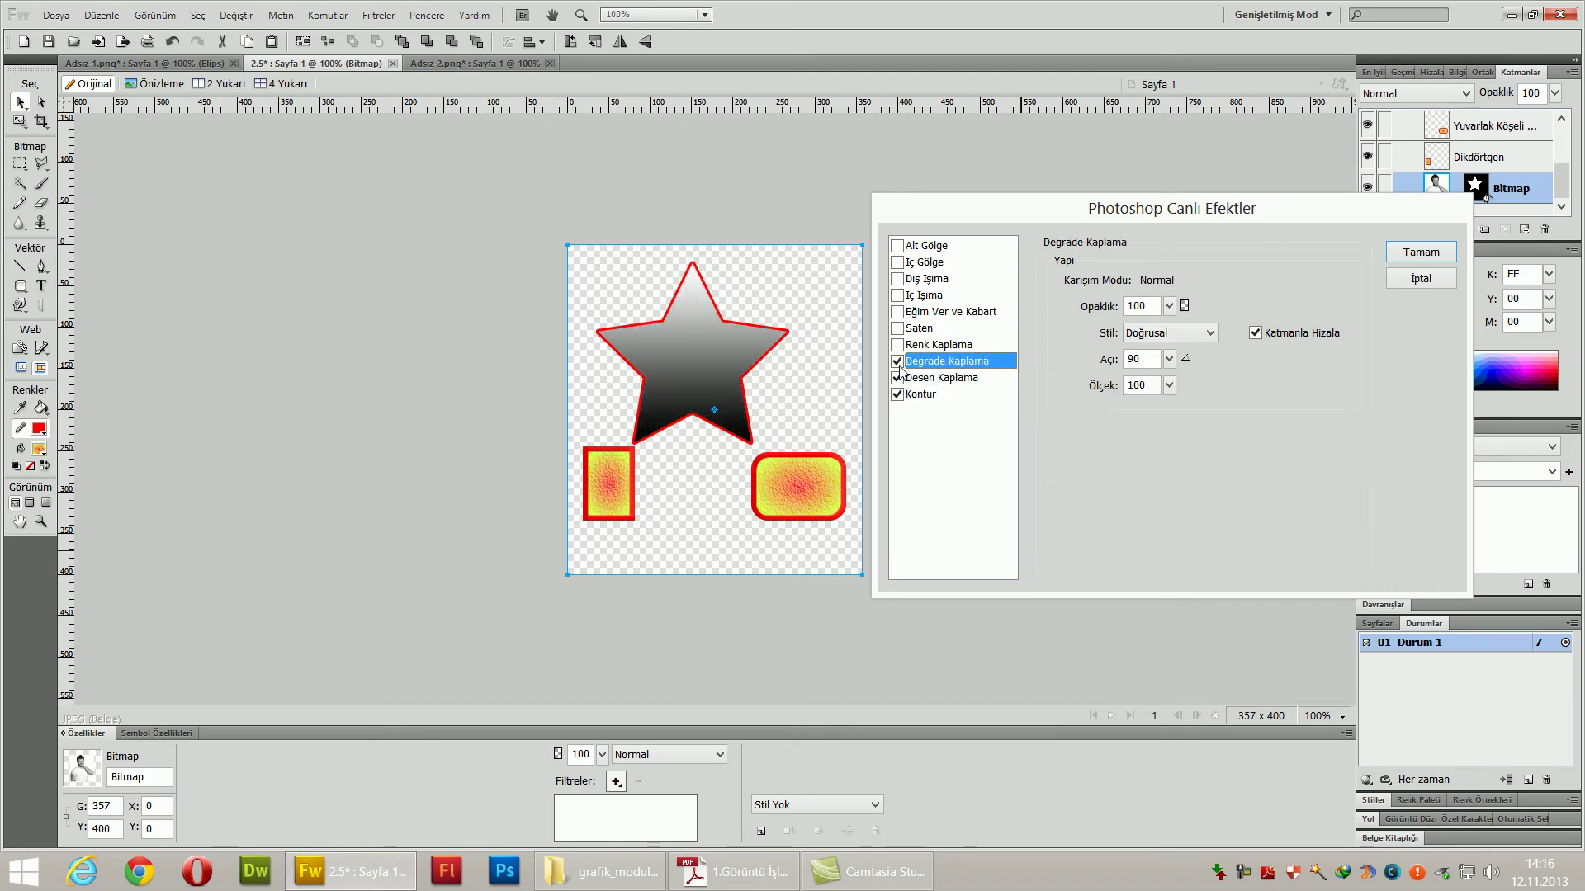
{"action": "left_click", "coordinate": [898, 345]}
{"action": "left_click", "coordinate": [898, 329]}
{"action": "left_click", "coordinate": [898, 312]}
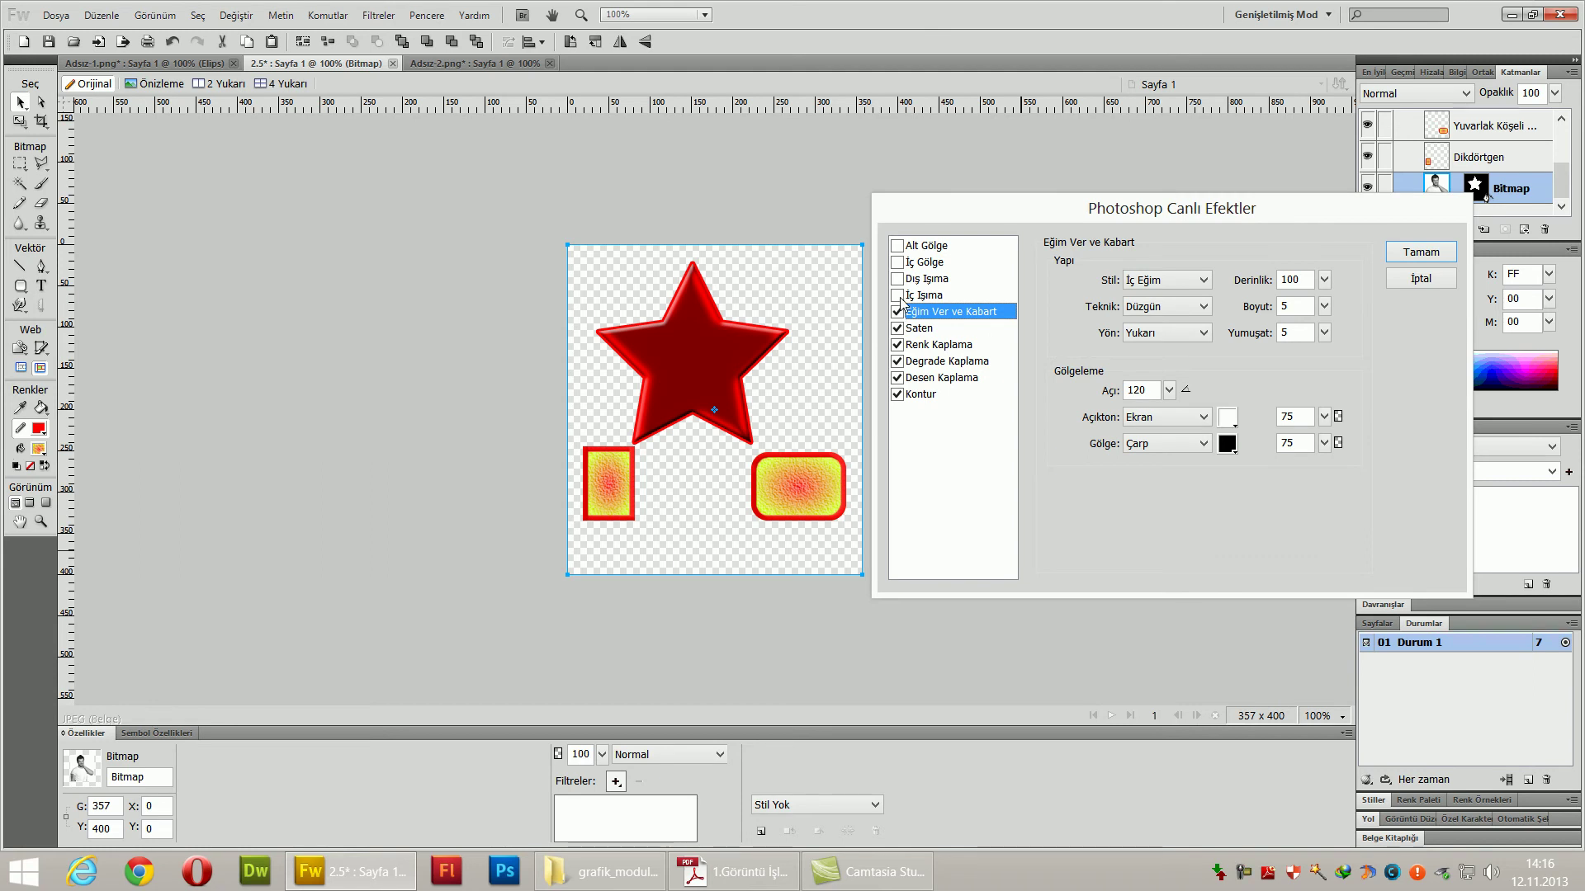
{"action": "left_click", "coordinate": [897, 295]}
{"action": "left_click", "coordinate": [898, 279]}
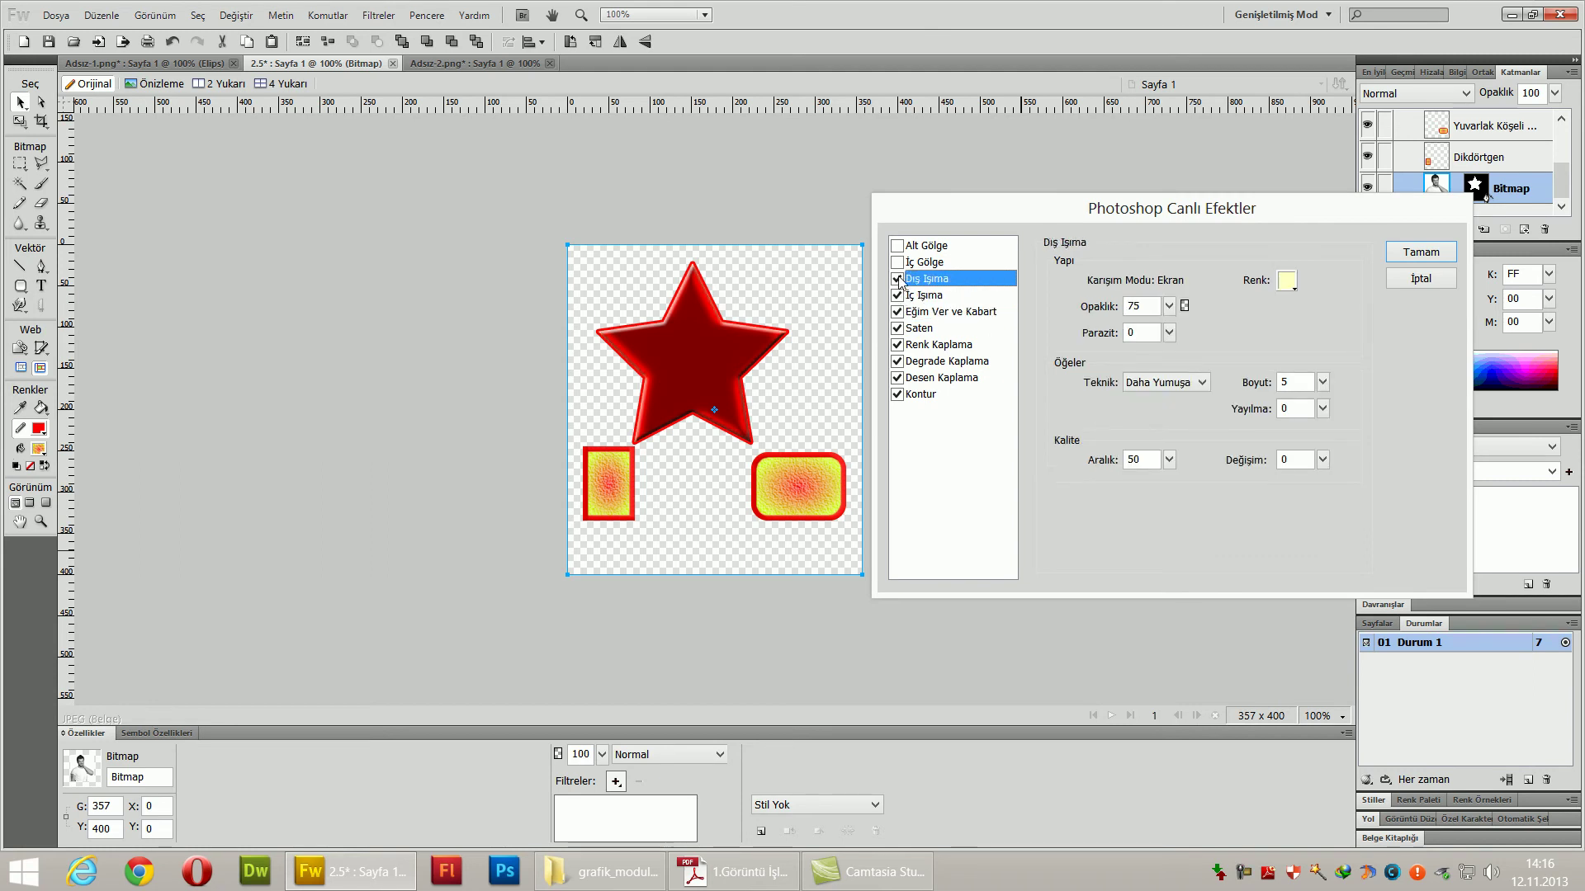
{"action": "left_click", "coordinate": [897, 263]}
{"action": "left_click", "coordinate": [898, 246]}
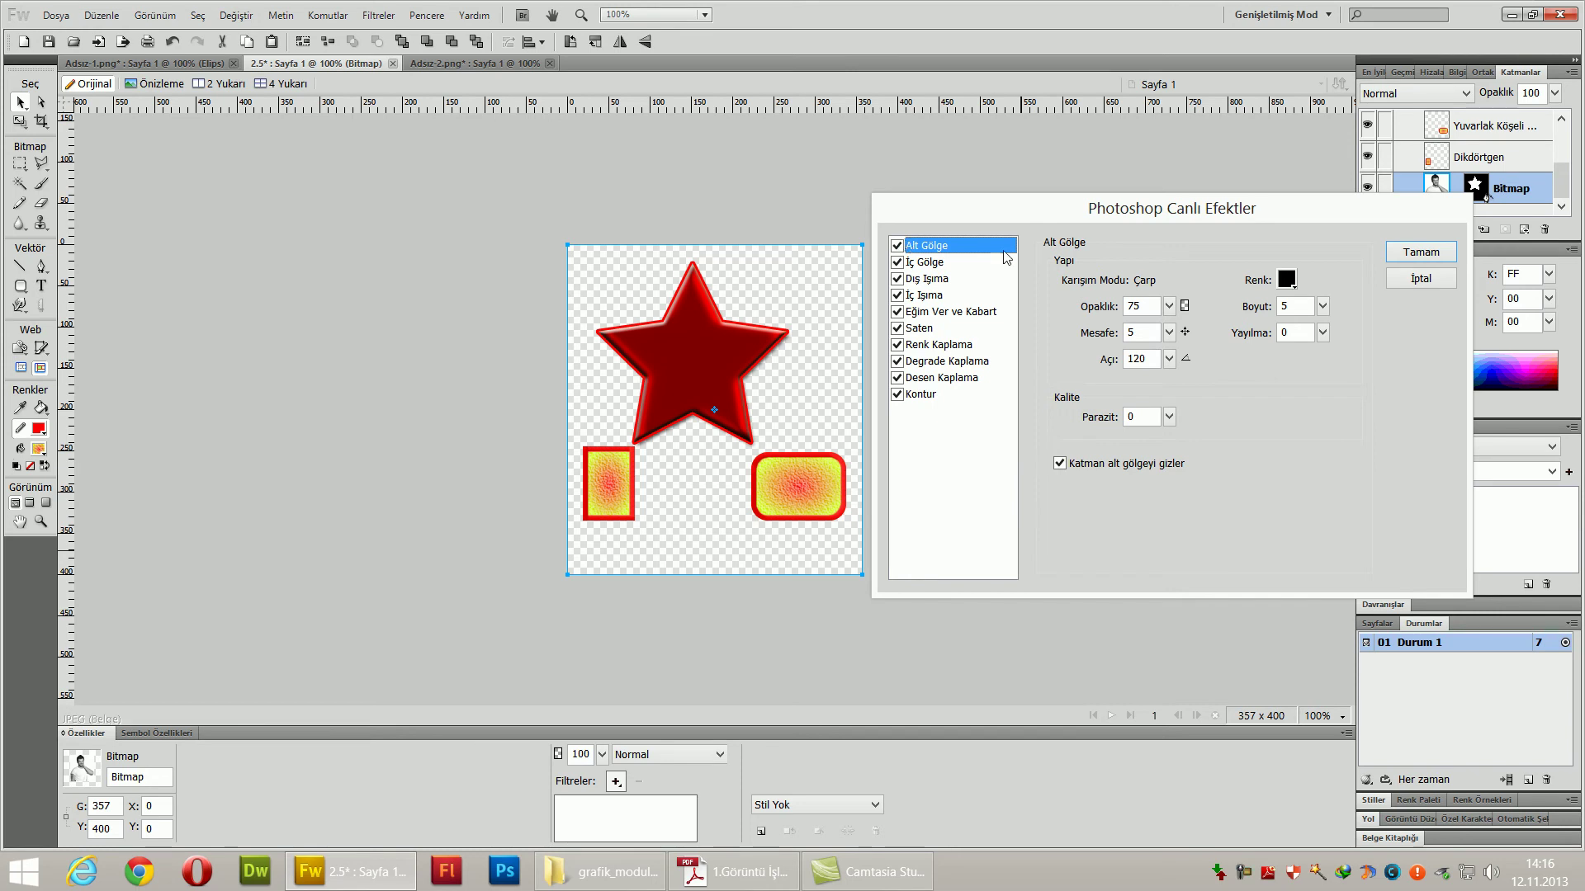
- Set the drop shadow (Alt Gölge) to size 211, spread (Yayılma) 40 and distance (Mesafe) 94
{"action": "left_click_drag", "start_coordinate": [1325, 308], "coordinate": [1310, 241]}
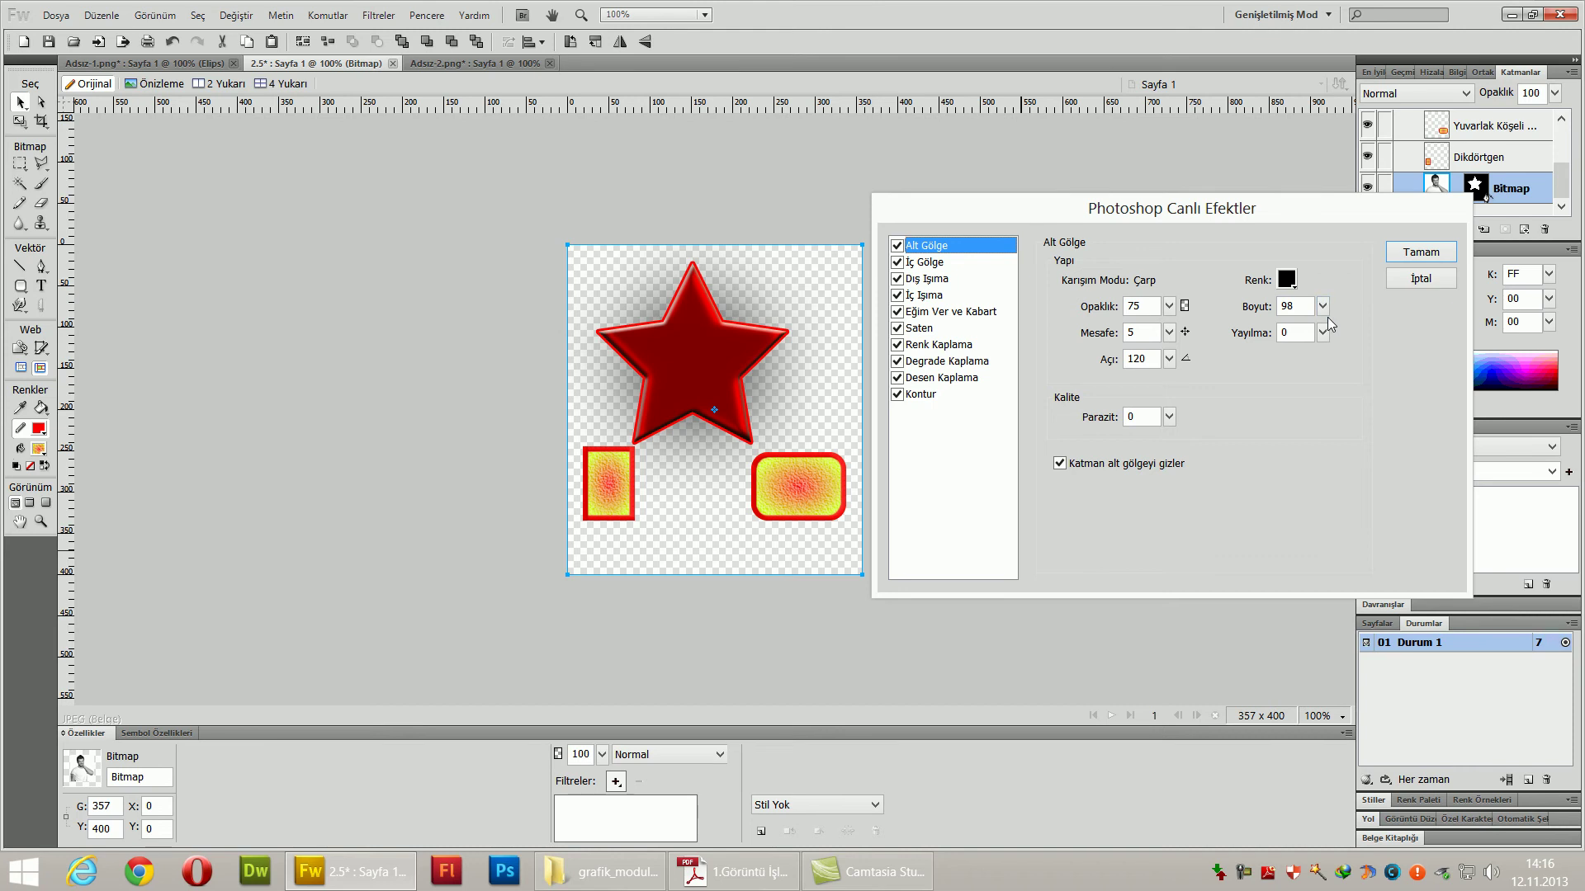
{"action": "left_click_drag", "start_coordinate": [1325, 315], "coordinate": [1325, 278]}
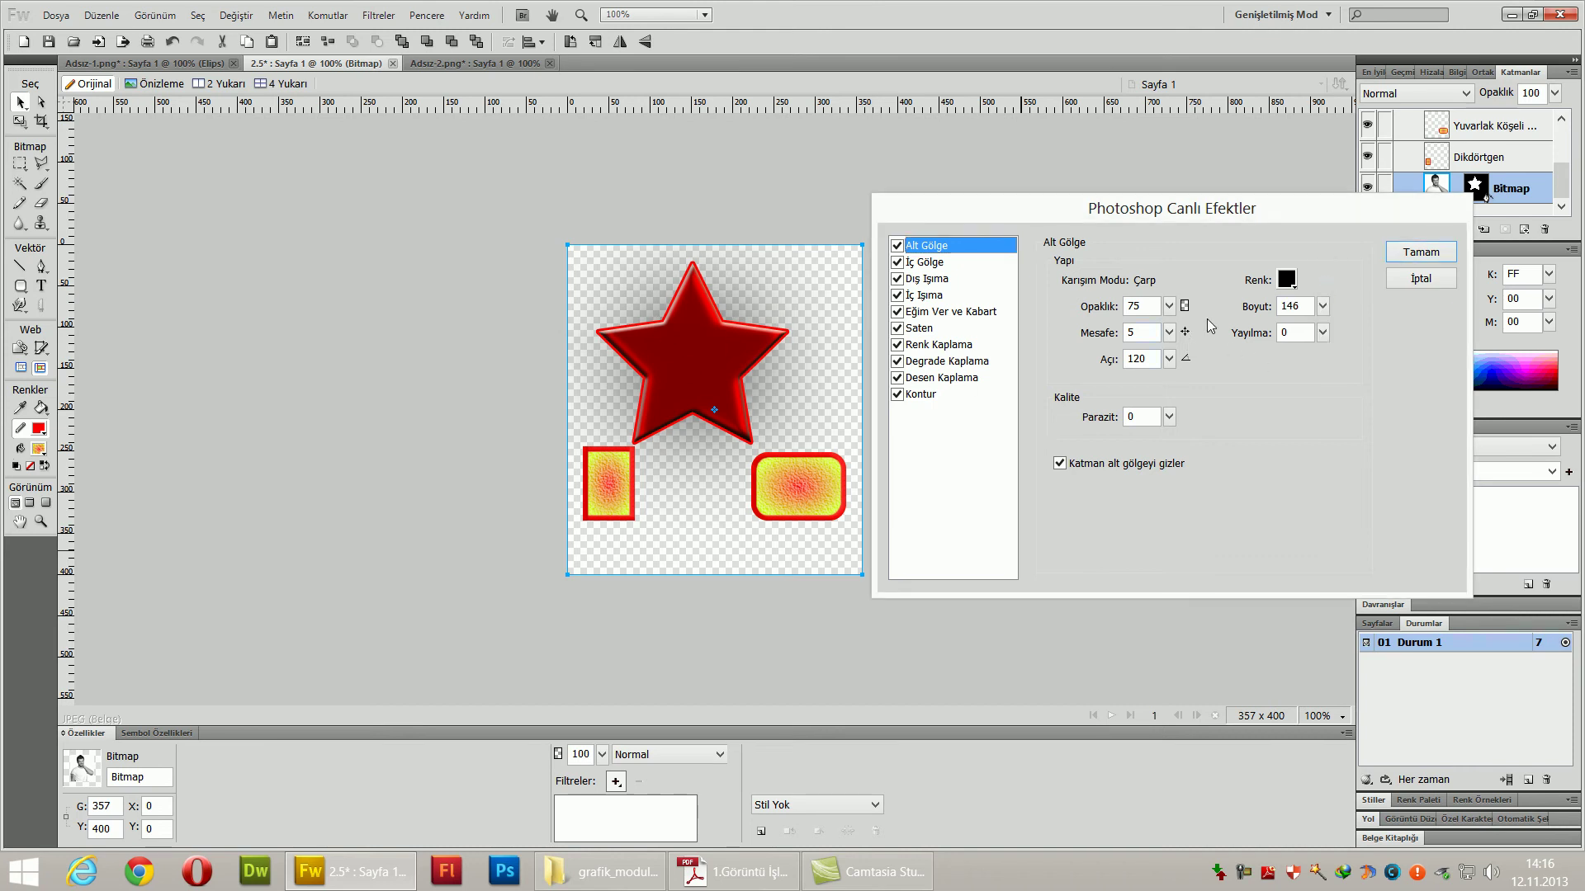
{"action": "left_click_drag", "start_coordinate": [1322, 306], "coordinate": [1327, 351]}
{"action": "left_click_drag", "start_coordinate": [1326, 295], "coordinate": [1327, 308]}
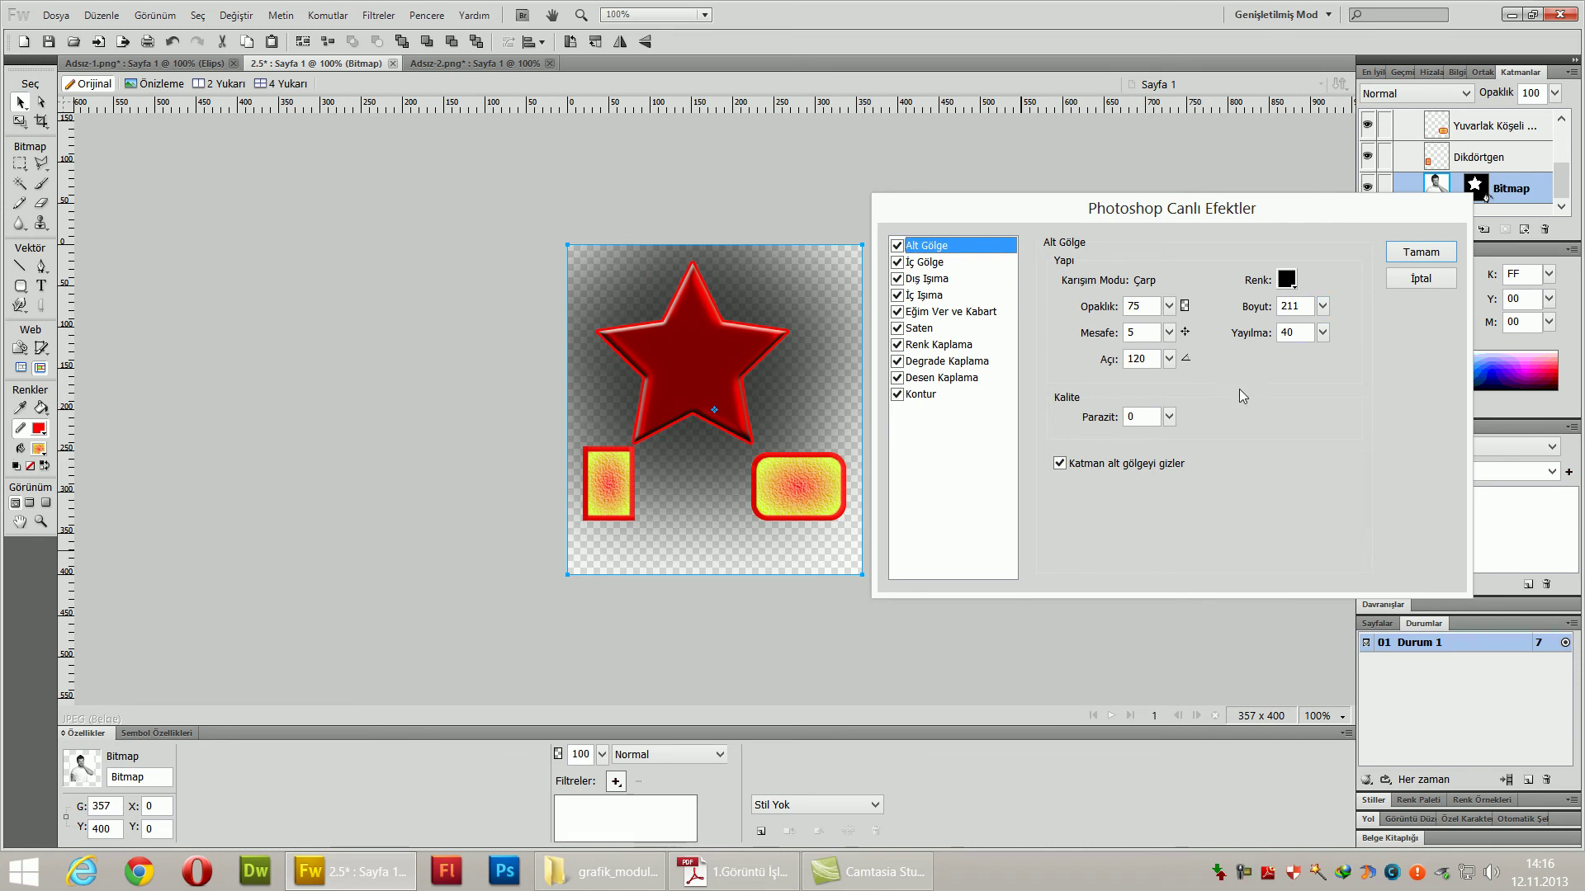
{"action": "left_click_drag", "start_coordinate": [1168, 334], "coordinate": [1176, 307]}
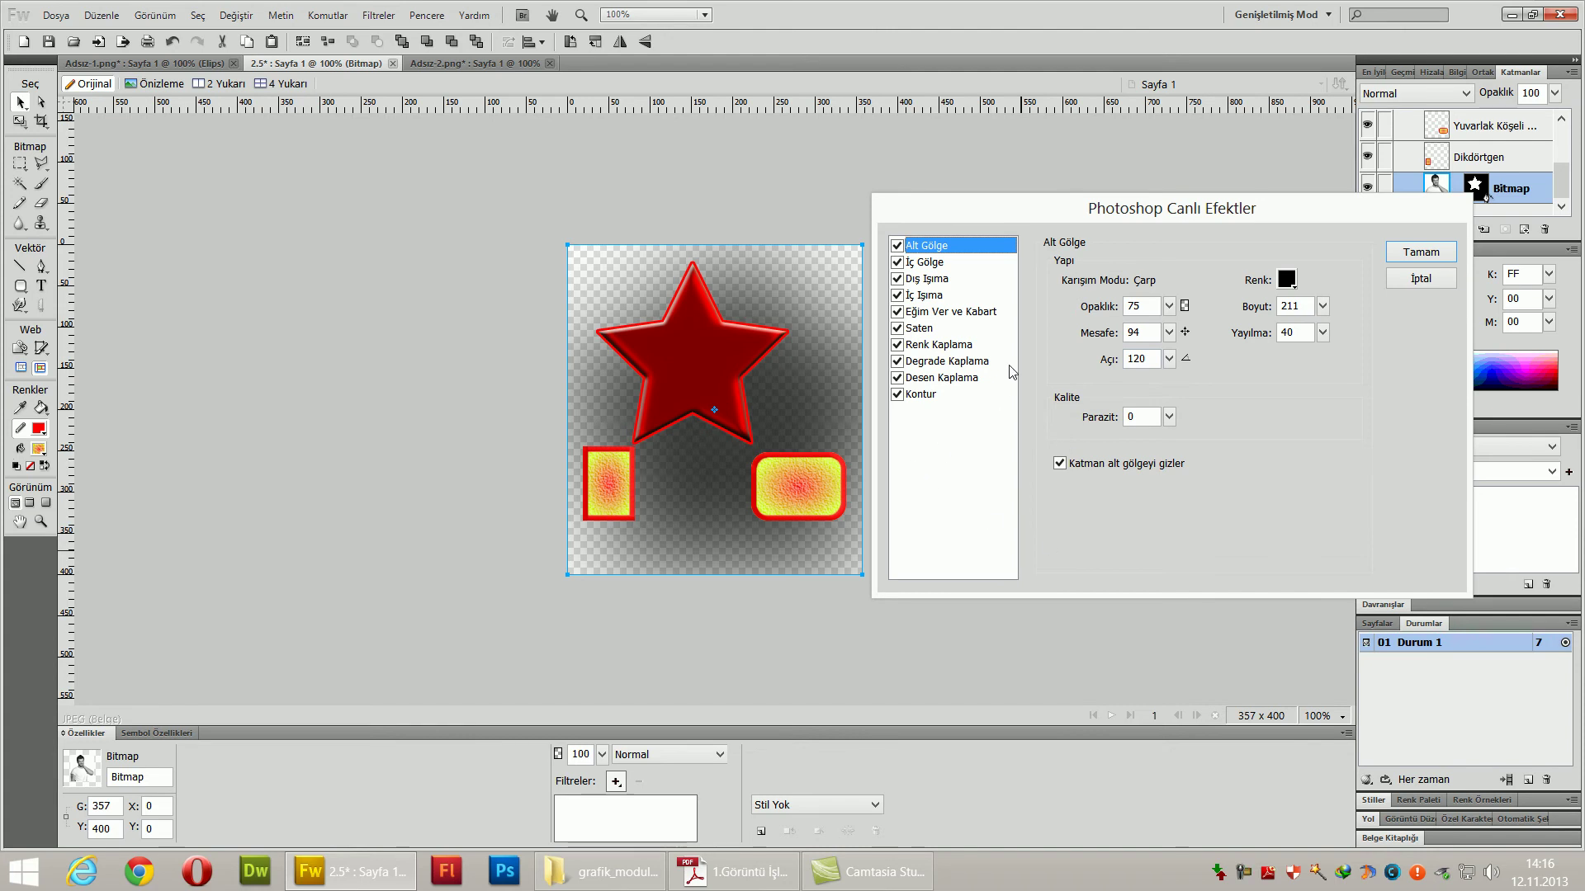
- Turn off all the live effects on the photo, from Kontur through Alt Gölge
{"action": "left_click", "coordinate": [897, 394]}
{"action": "left_click", "coordinate": [897, 377]}
{"action": "left_click", "coordinate": [897, 361]}
{"action": "left_click", "coordinate": [898, 344]}
{"action": "left_click", "coordinate": [898, 328]}
{"action": "left_click", "coordinate": [897, 344]}
{"action": "left_click", "coordinate": [897, 311]}
{"action": "left_click", "coordinate": [897, 295]}
{"action": "left_click", "coordinate": [898, 278]}
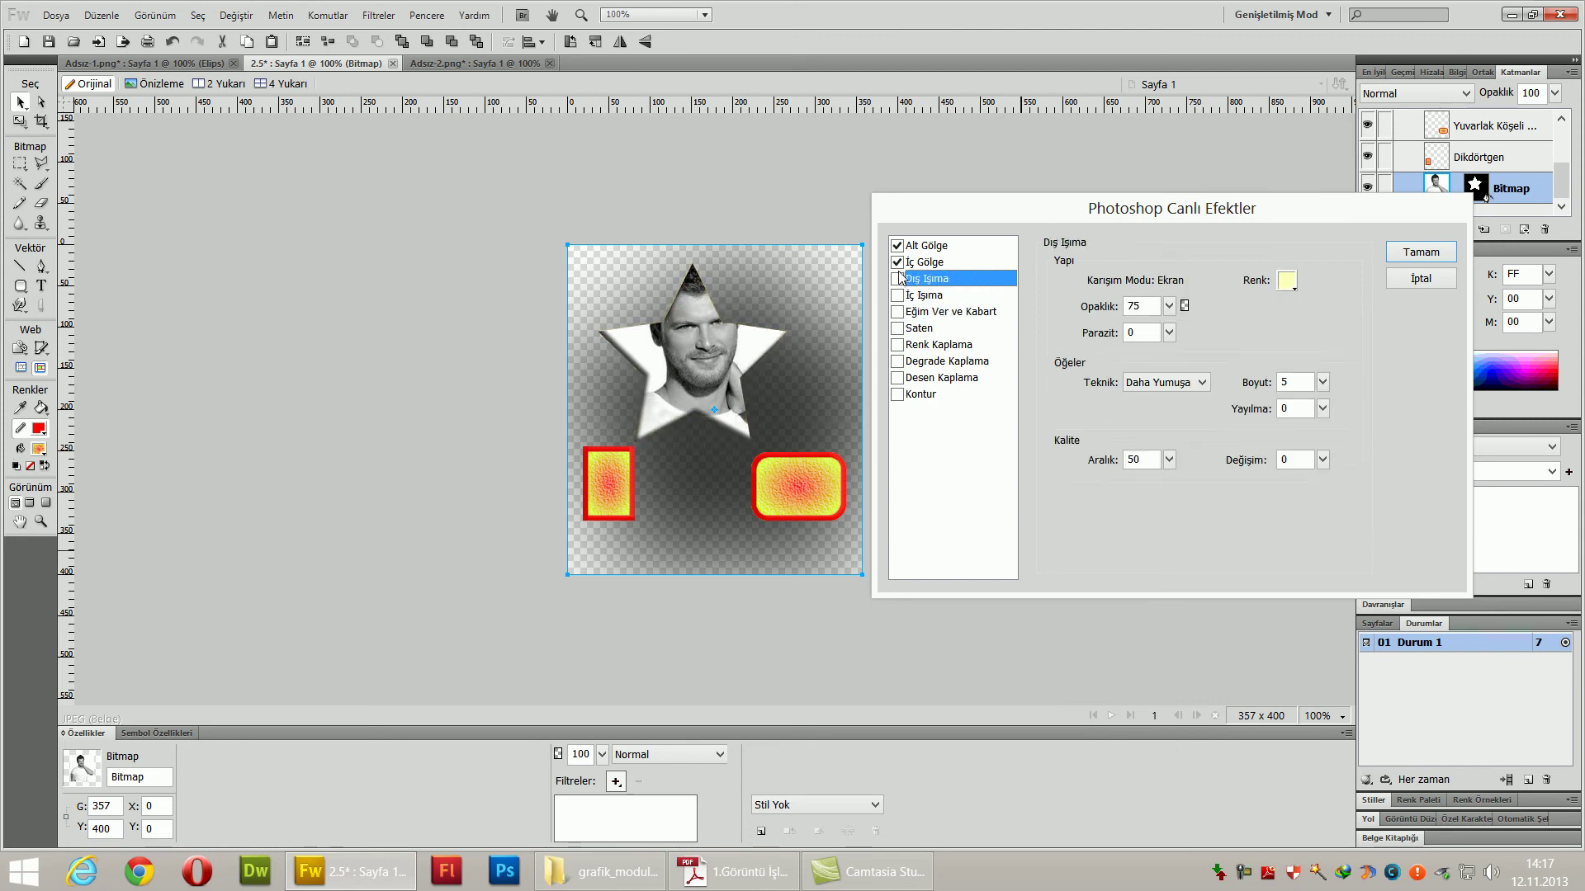
{"action": "left_click", "coordinate": [897, 262]}
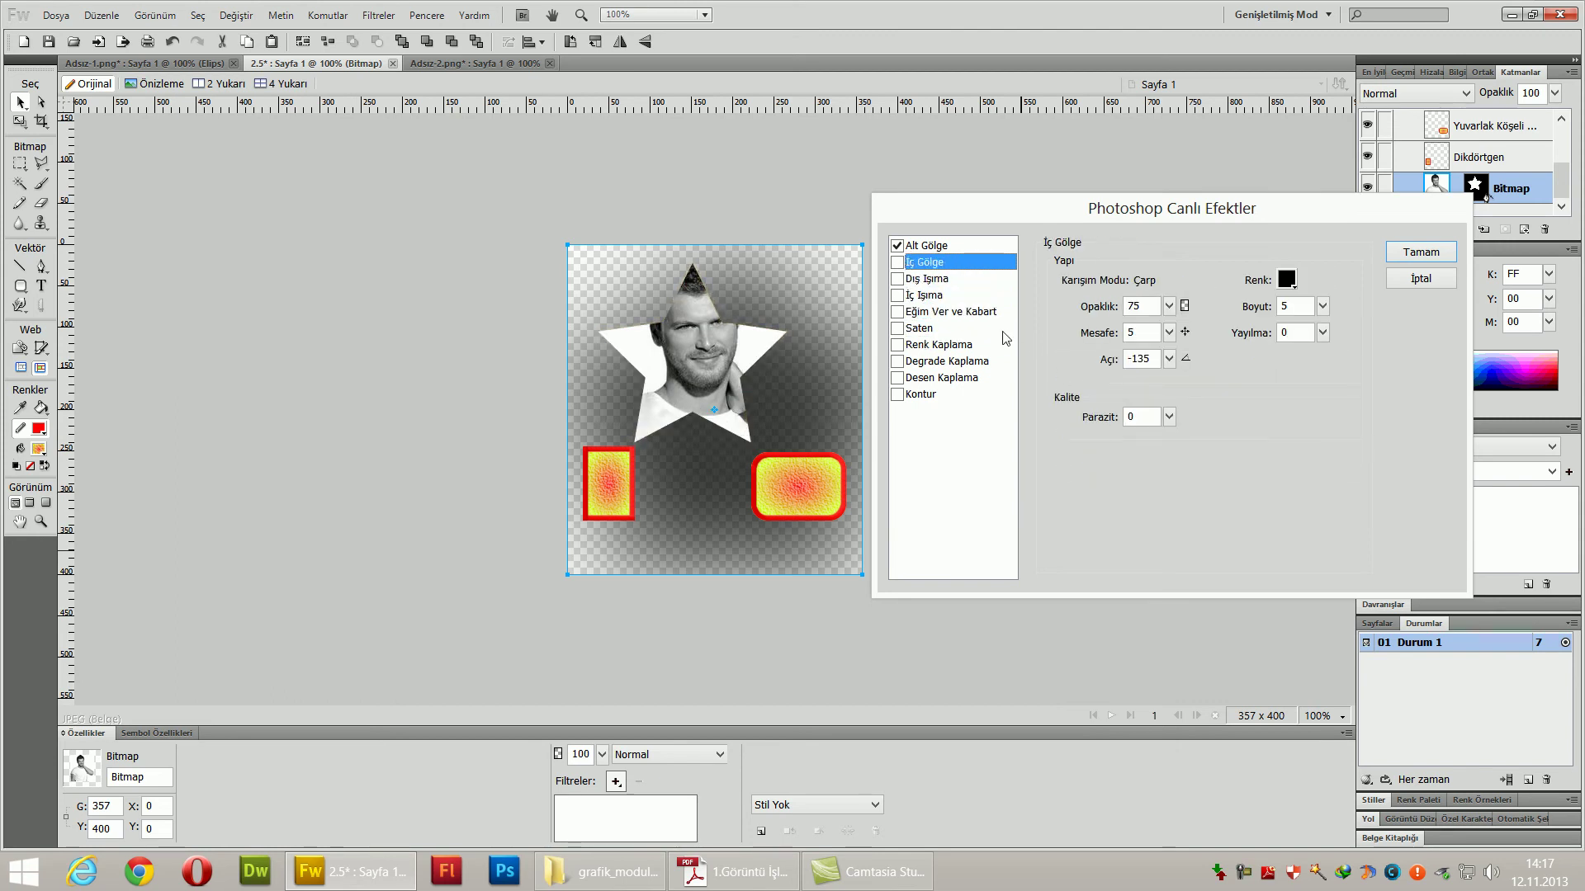
{"action": "left_click", "coordinate": [897, 247]}
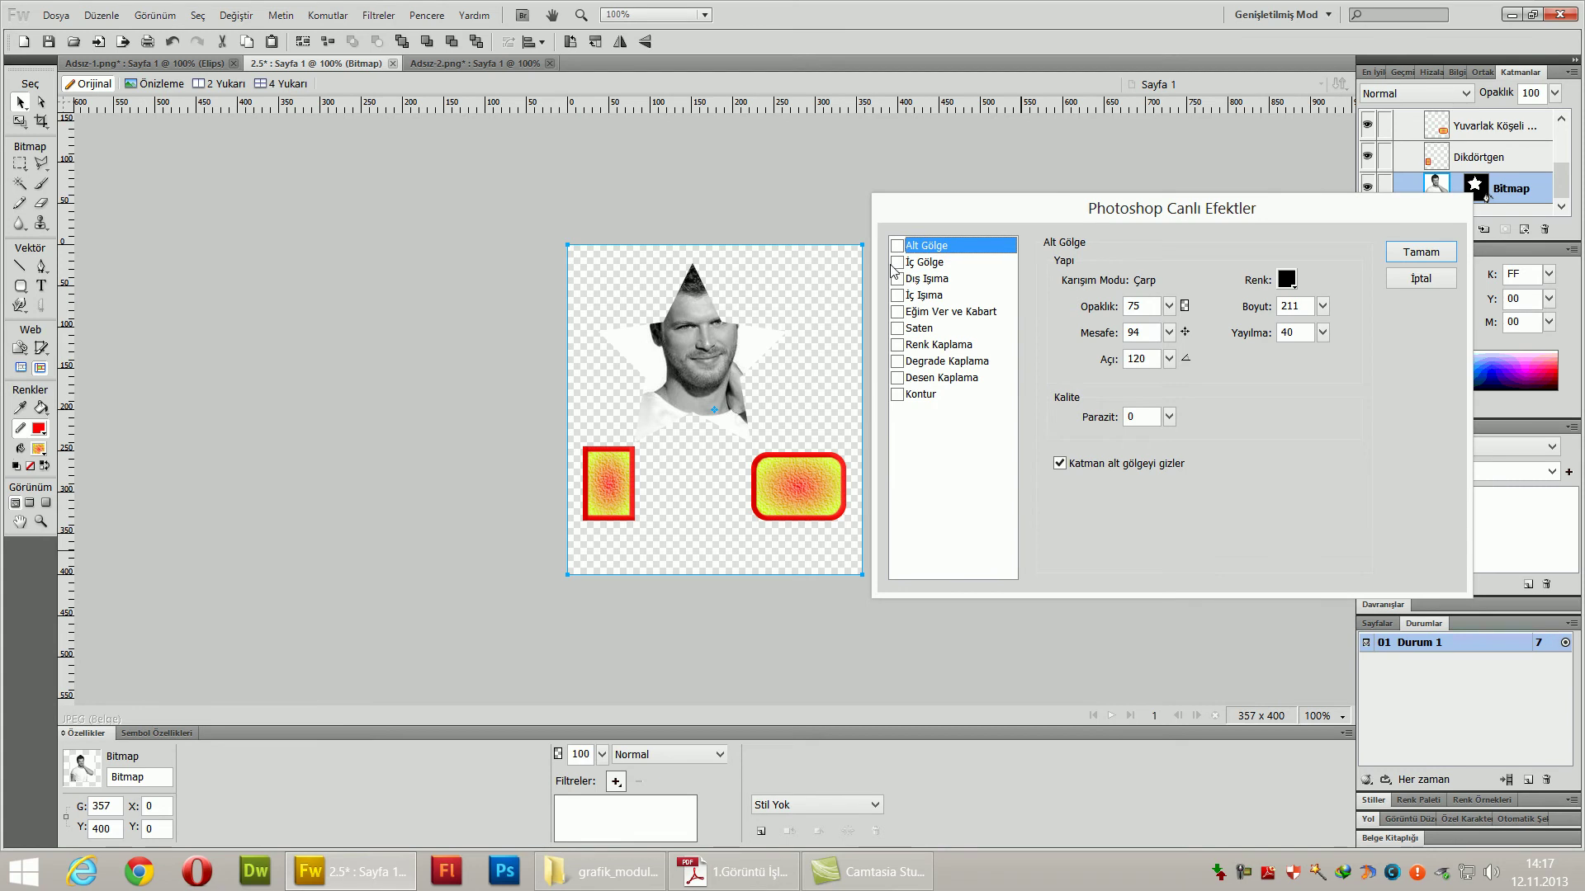
- Try an inner shadow (İç Gölge) with size 46 and distance 87 on the photo, and turn it off again
{"action": "left_click", "coordinate": [897, 263]}
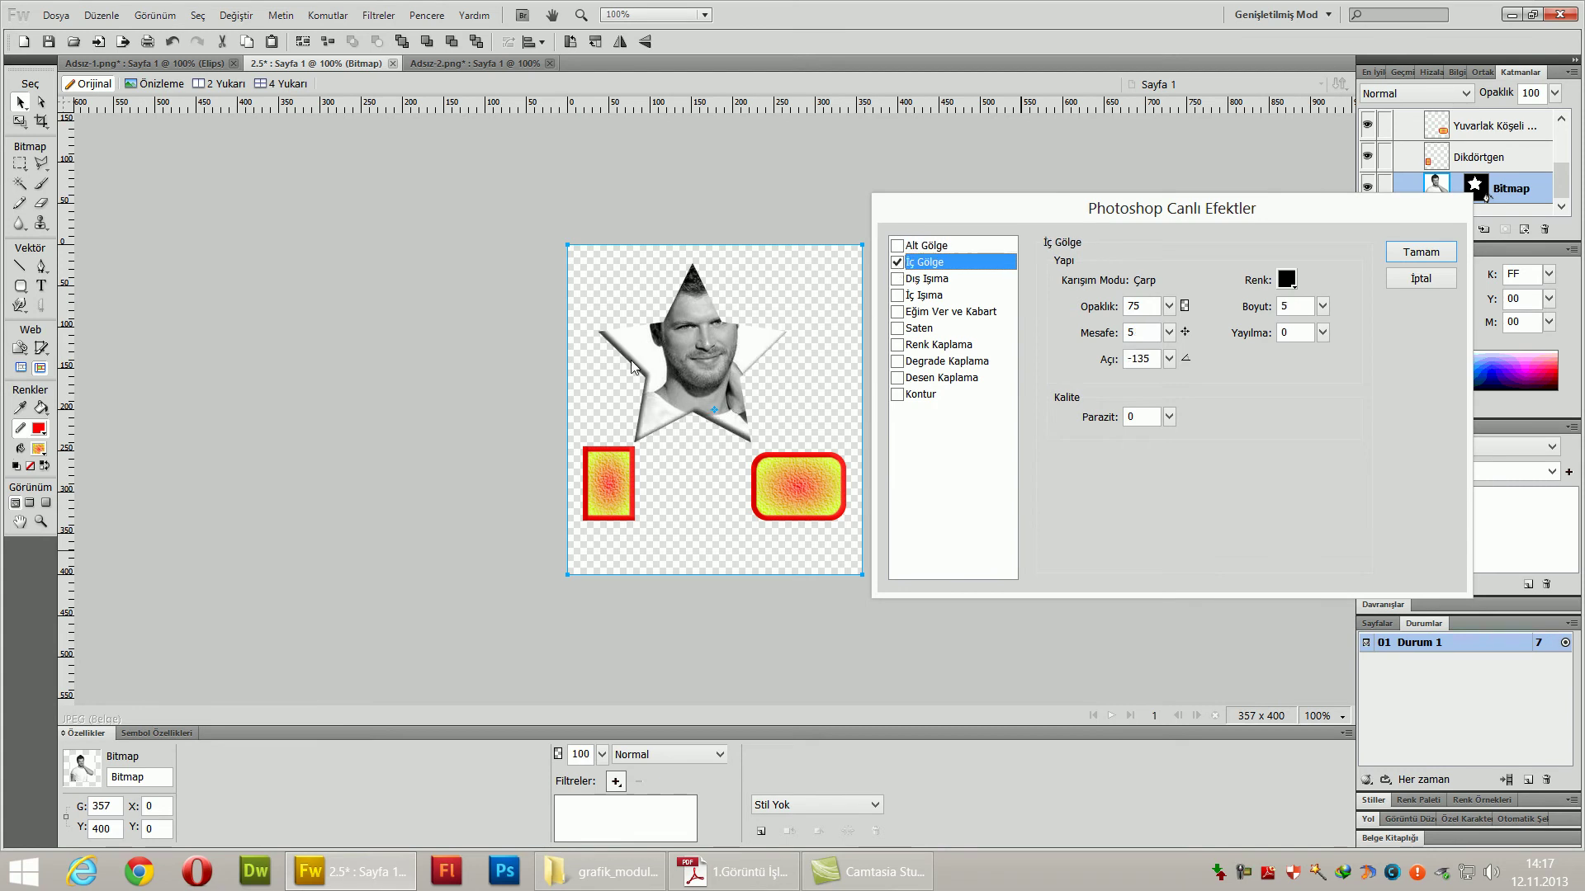
{"action": "left_click_drag", "start_coordinate": [1329, 311], "coordinate": [1332, 281]}
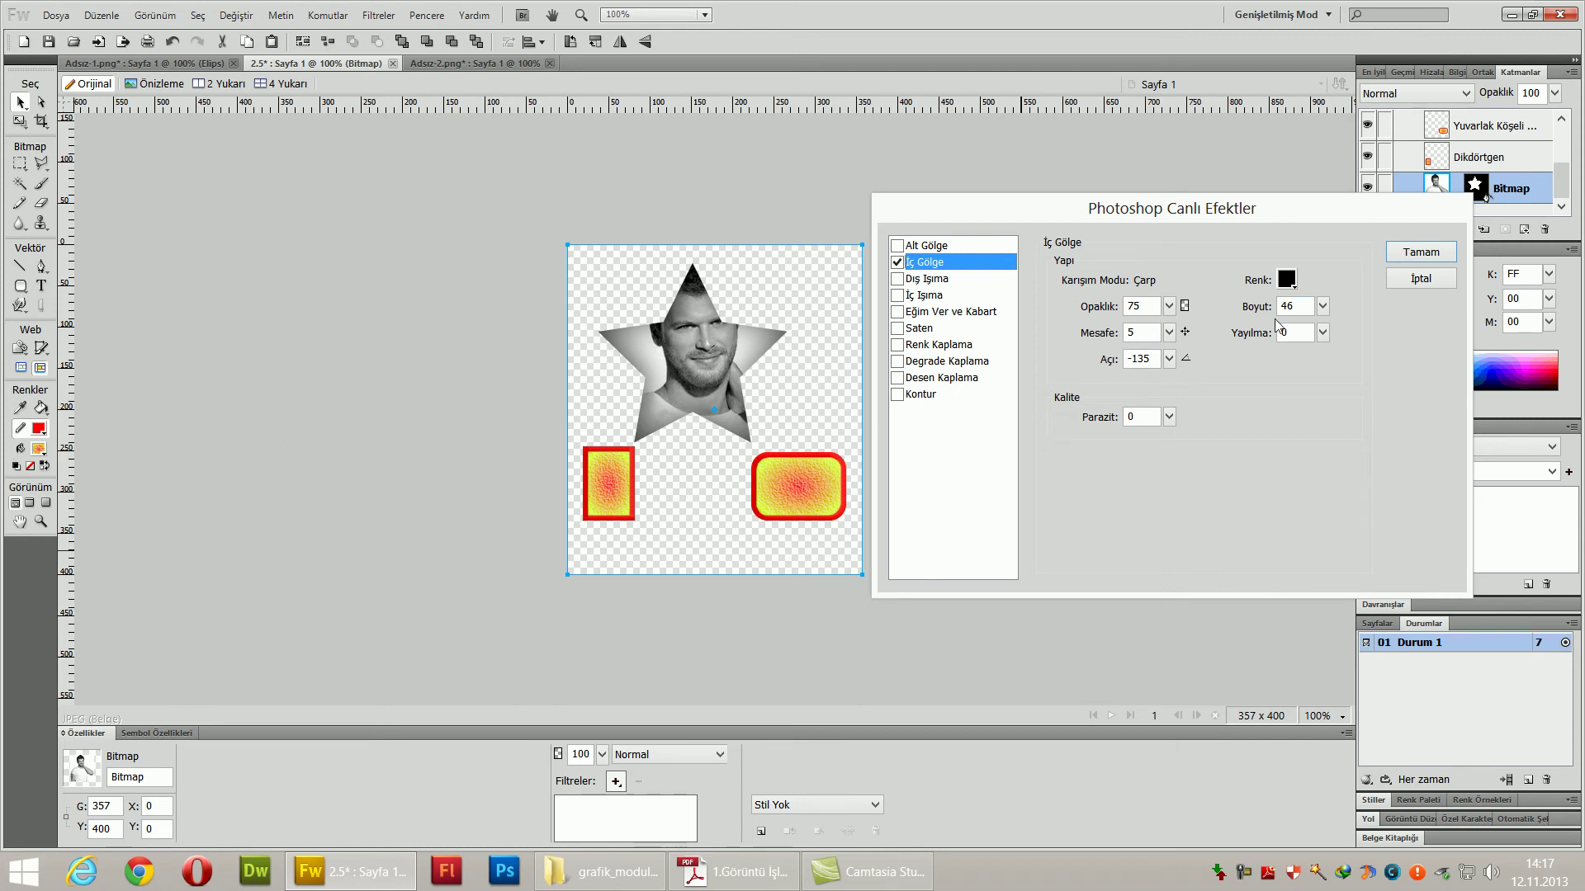
{"action": "left_click_drag", "start_coordinate": [1169, 332], "coordinate": [1171, 314]}
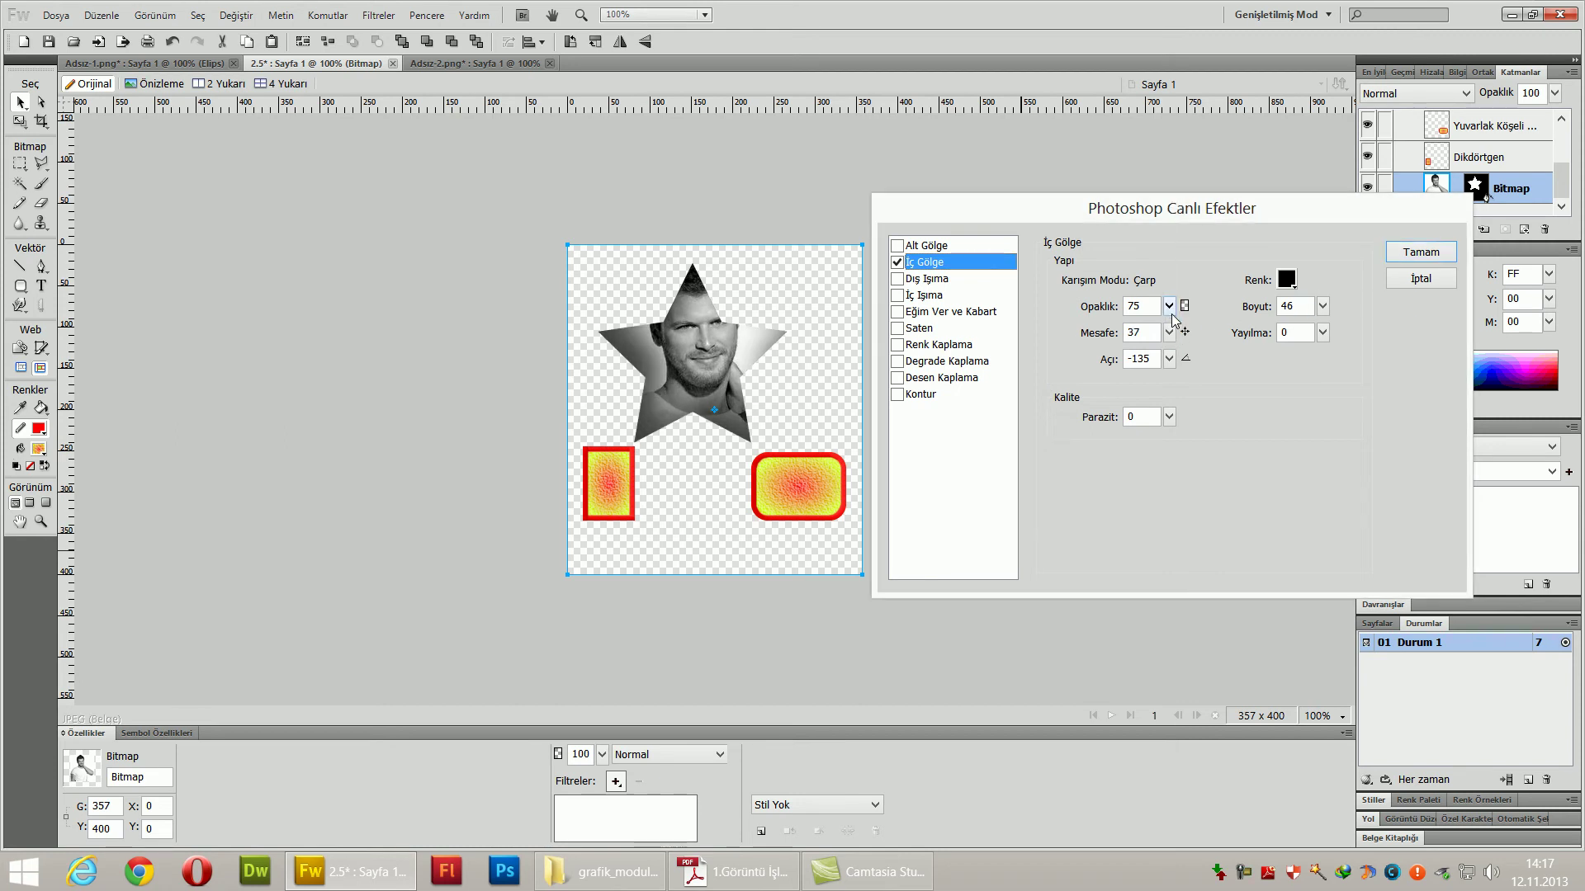
{"action": "left_click_drag", "start_coordinate": [1170, 332], "coordinate": [1178, 339]}
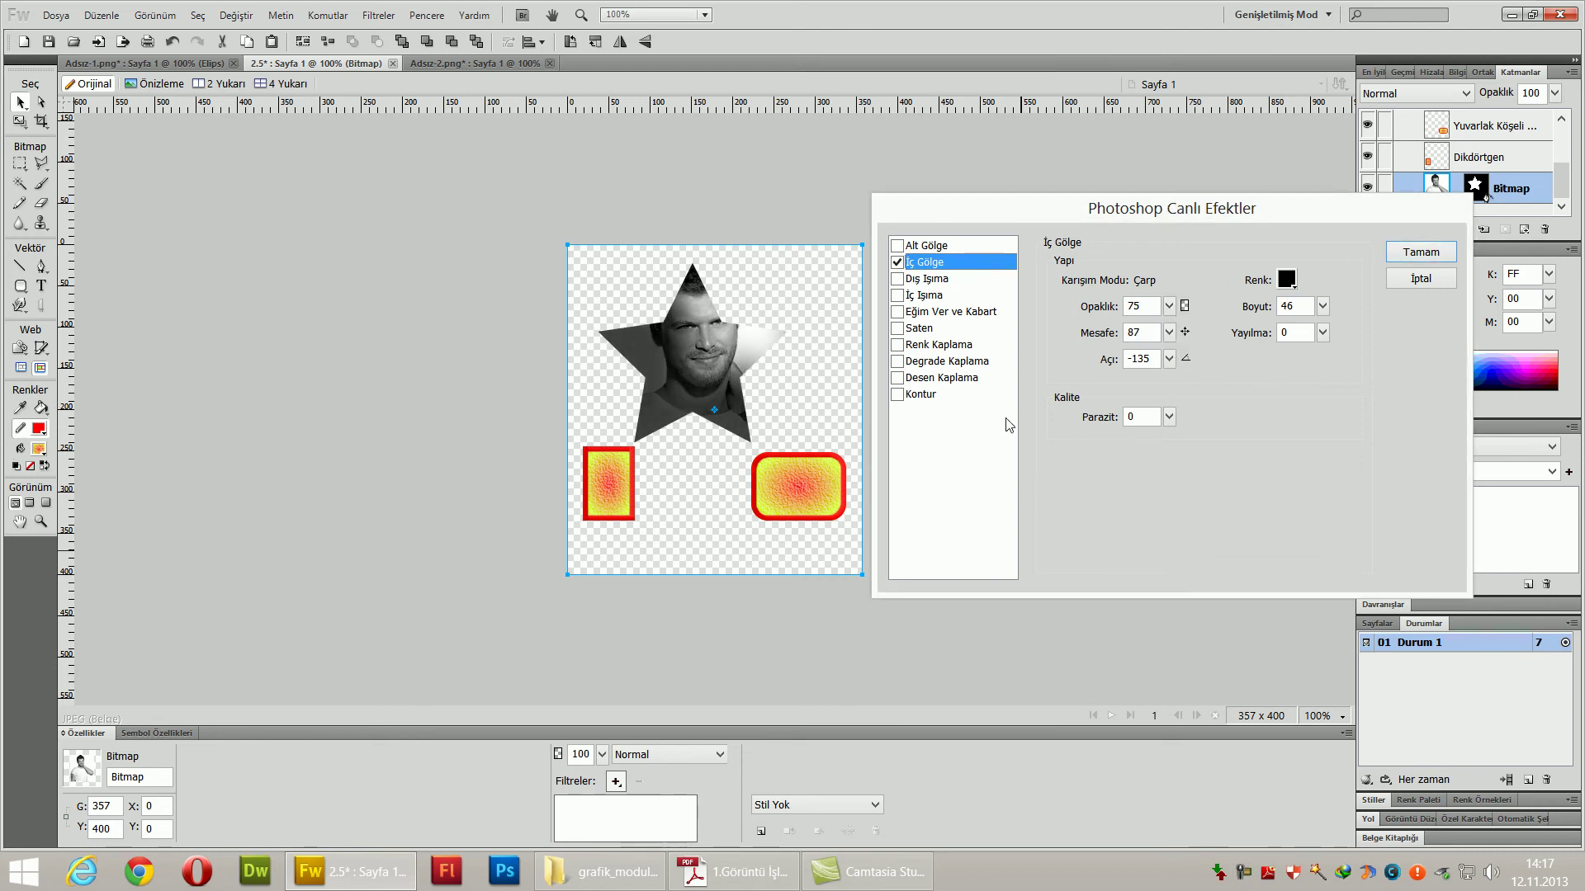
{"action": "left_click", "coordinate": [896, 262]}
- Turn on the outer glow (Dış Işıma) for the photo with a red colour and size 33
{"action": "left_click", "coordinate": [897, 279]}
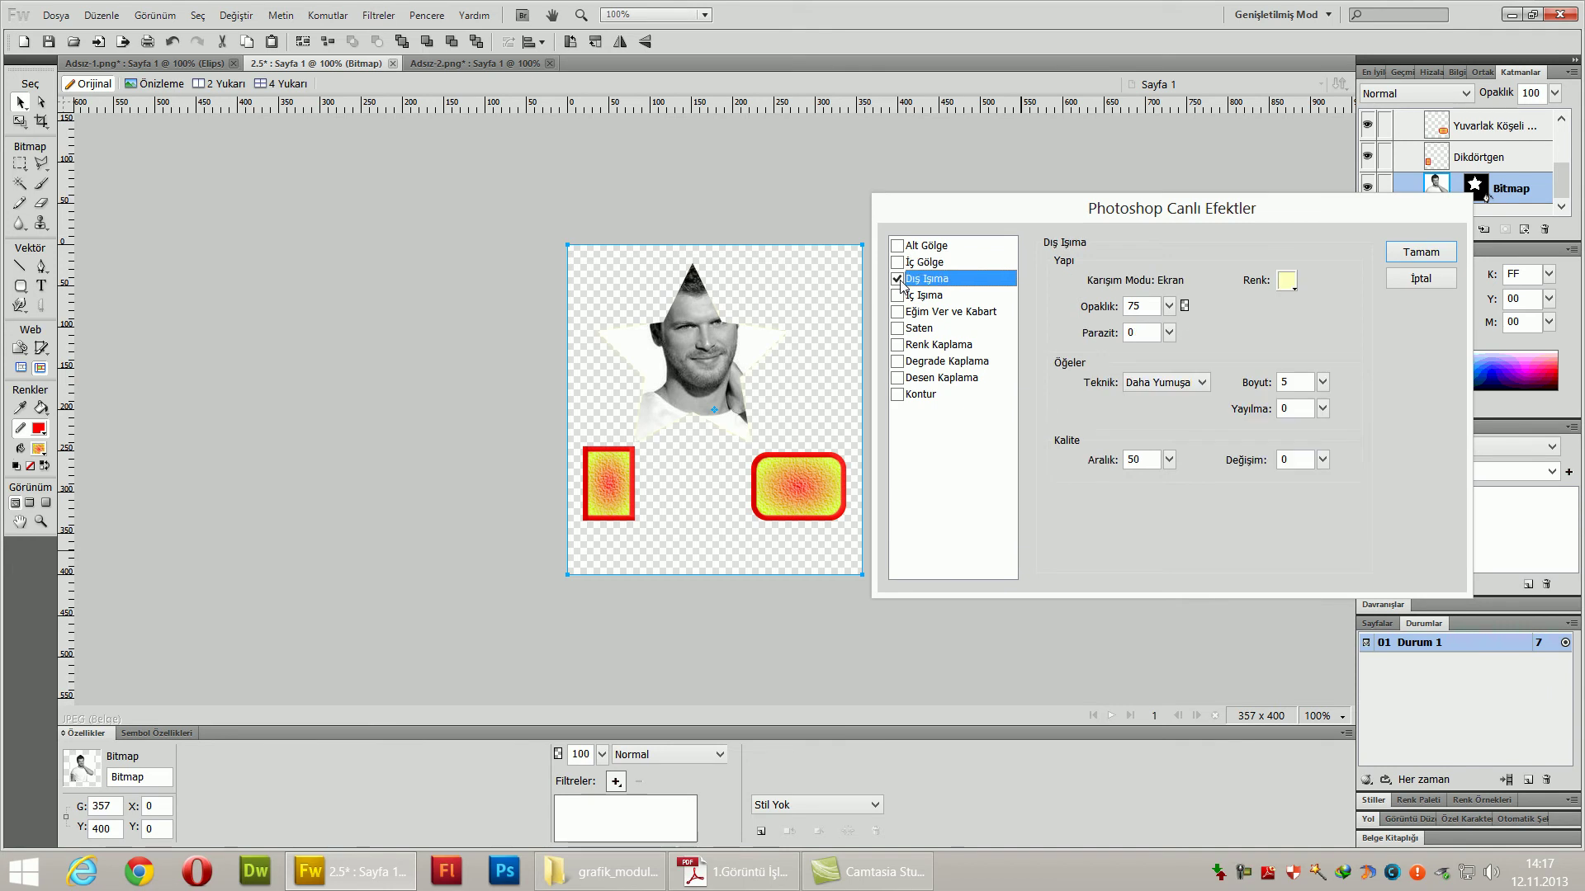
{"action": "left_click", "coordinate": [1295, 278]}
{"action": "left_click", "coordinate": [1103, 211]}
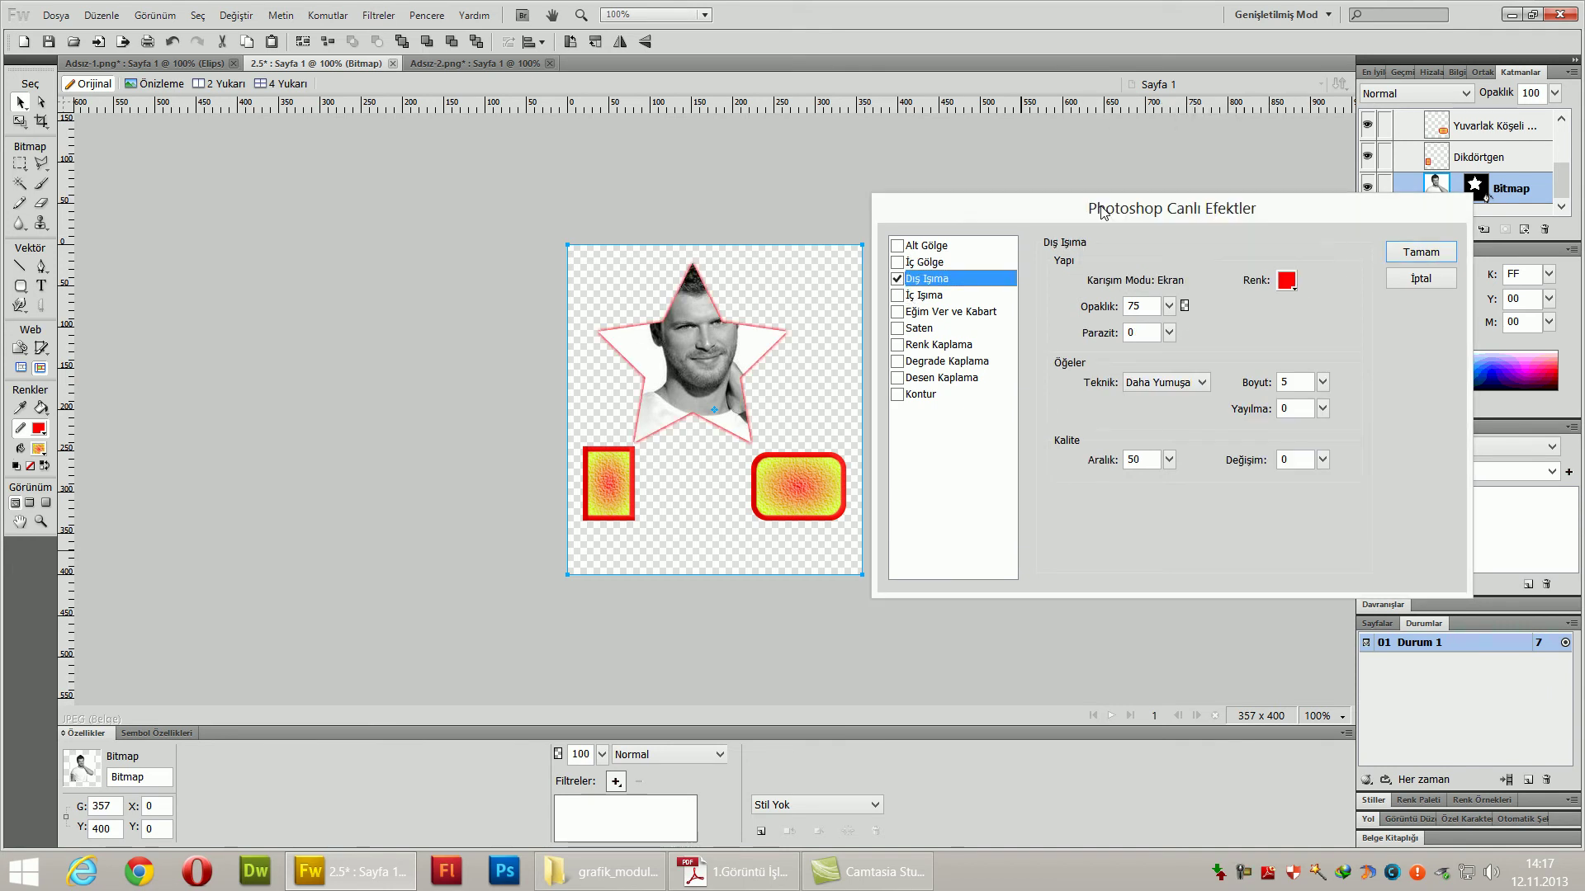
{"action": "left_click_drag", "start_coordinate": [1321, 393], "coordinate": [1322, 363]}
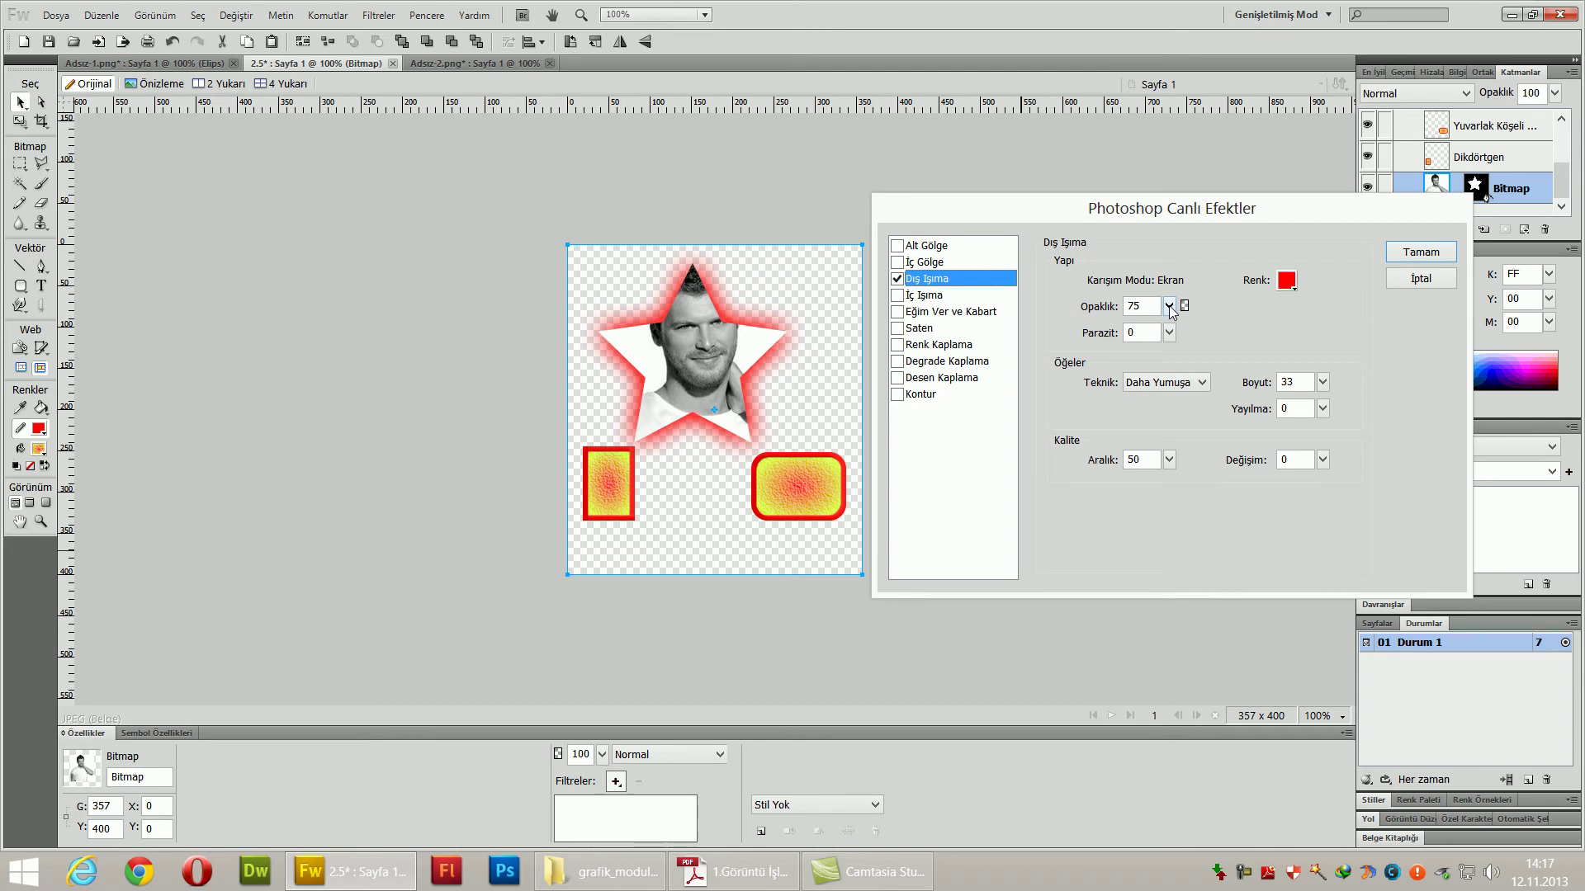
- Try an outer glow opacity of 38, set it to 75 instead, and apply the live effects
{"action": "left_click_drag", "start_coordinate": [1169, 310], "coordinate": [1173, 399]}
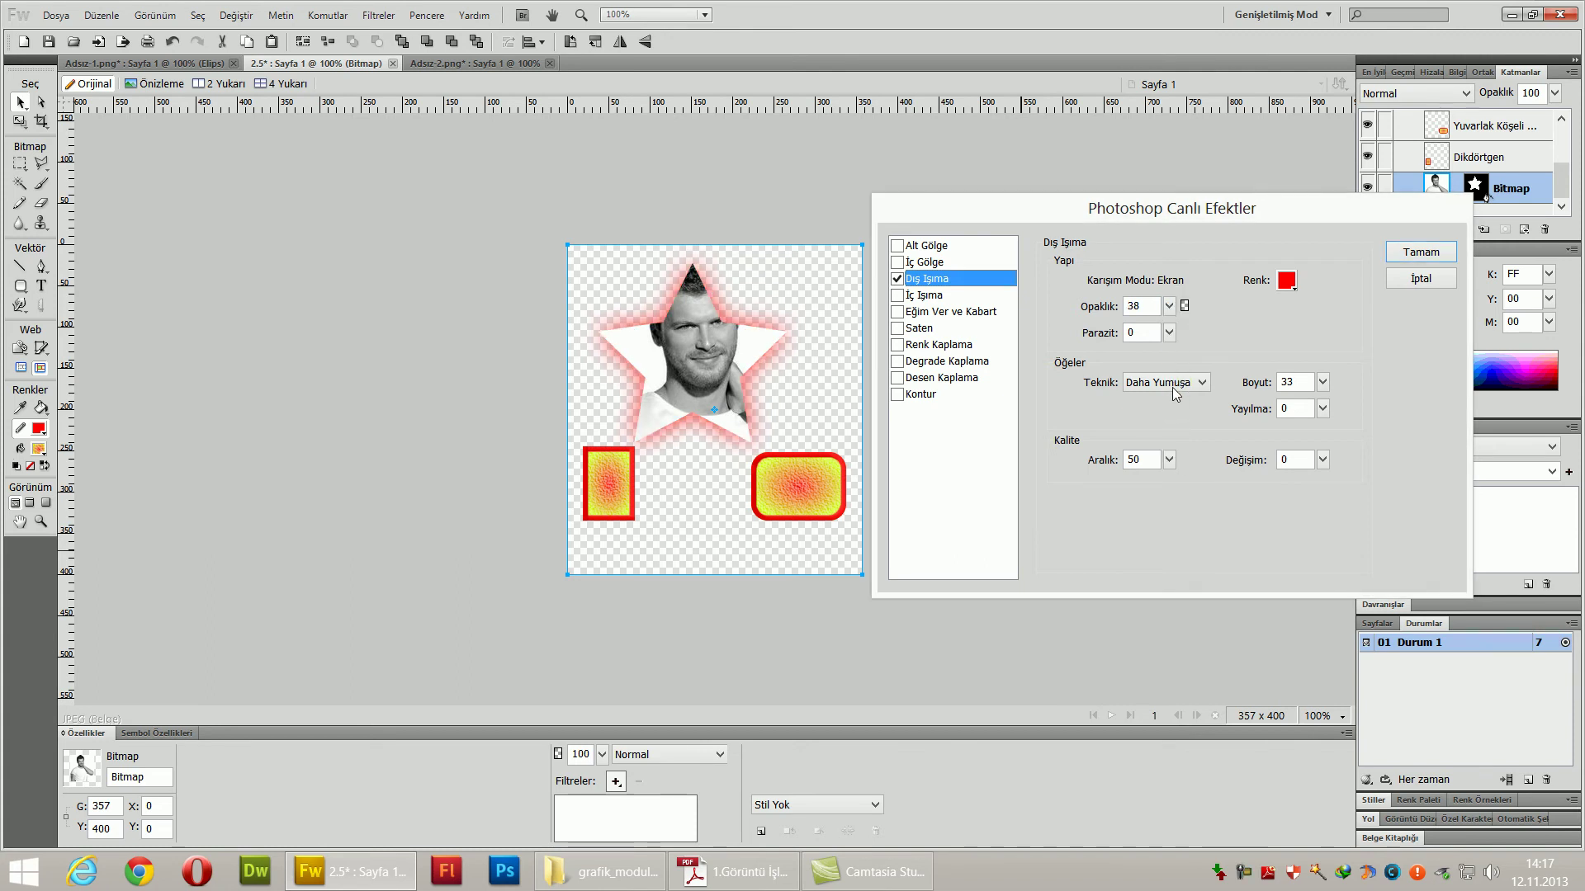
{"action": "left_click_drag", "start_coordinate": [1168, 306], "coordinate": [1168, 300]}
{"action": "double_click", "coordinate": [1129, 305]}
{"action": "type", "text": "75"}
{"action": "key", "text": "Return"}
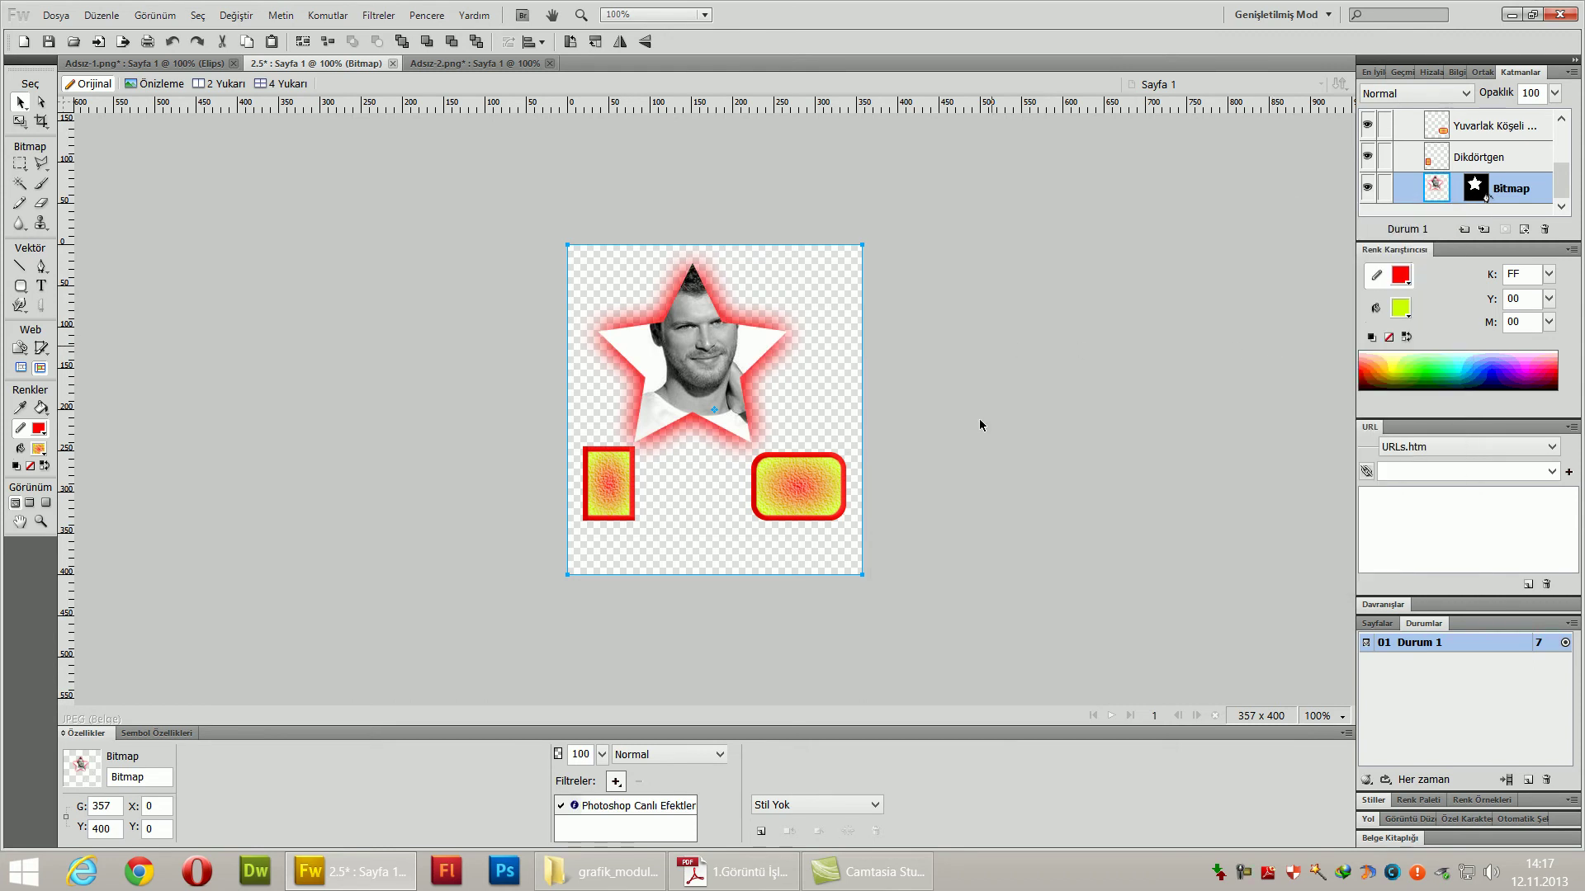
- Reopen the photo's live effects and try the Kesin technique for the outer glow, returning it to Daha Yumuşak
{"action": "double_click", "coordinate": [644, 805]}
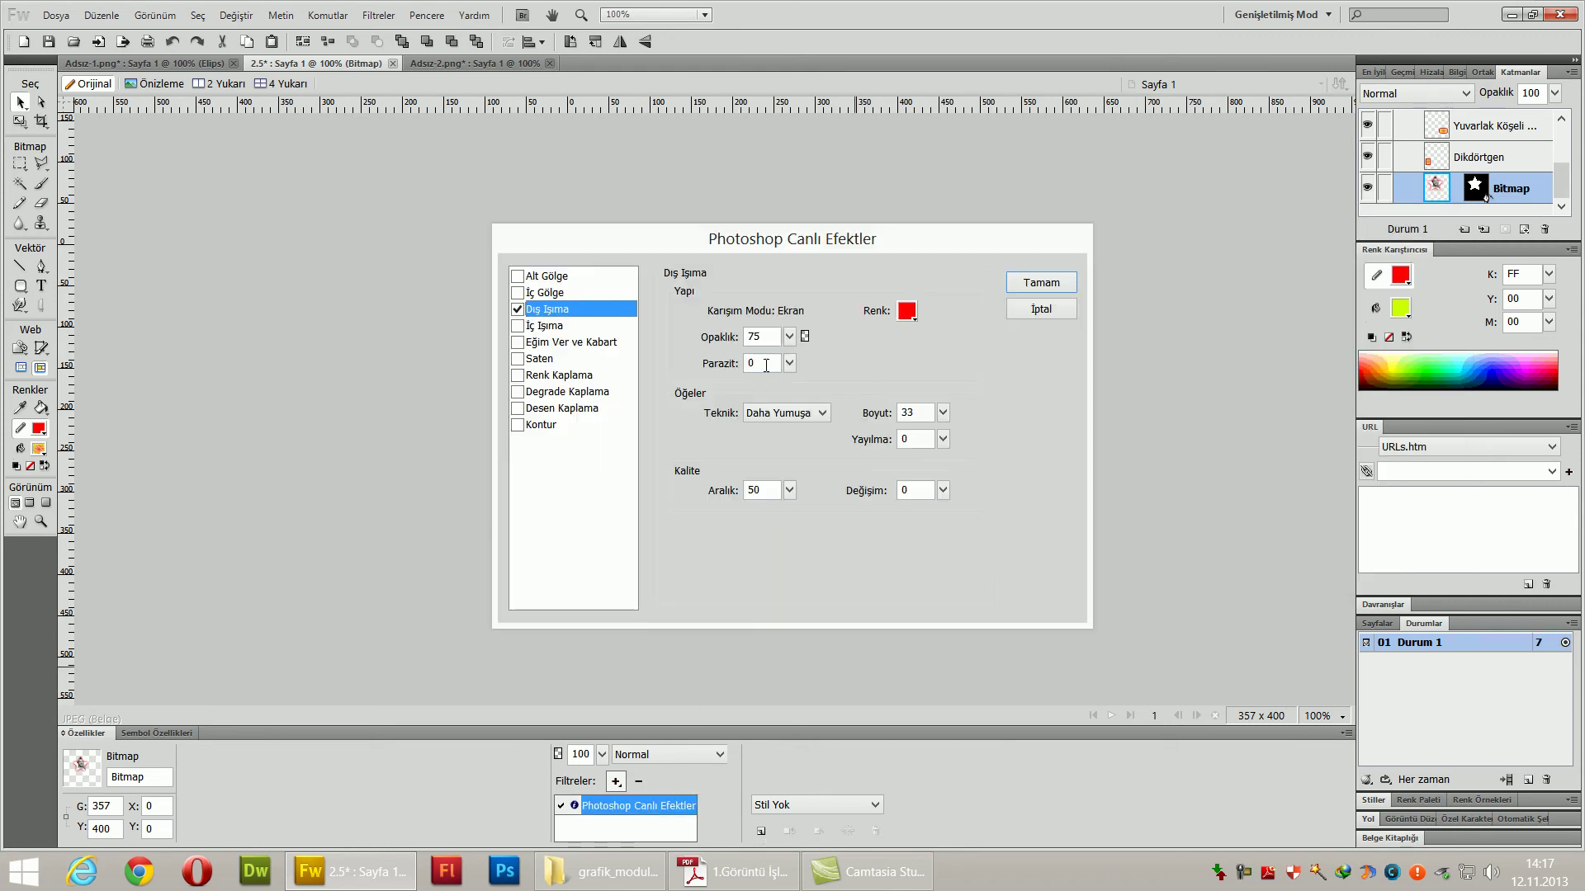
{"action": "left_click", "coordinate": [808, 427]}
{"action": "left_click", "coordinate": [804, 441]}
{"action": "left_click_drag", "start_coordinate": [774, 250], "coordinate": [1124, 198]}
{"action": "left_click", "coordinate": [1150, 367]}
{"action": "left_click", "coordinate": [1153, 384]}
{"action": "left_click", "coordinate": [1127, 369]}
{"action": "left_click", "coordinate": [1130, 383]}
{"action": "left_click", "coordinate": [1136, 370]}
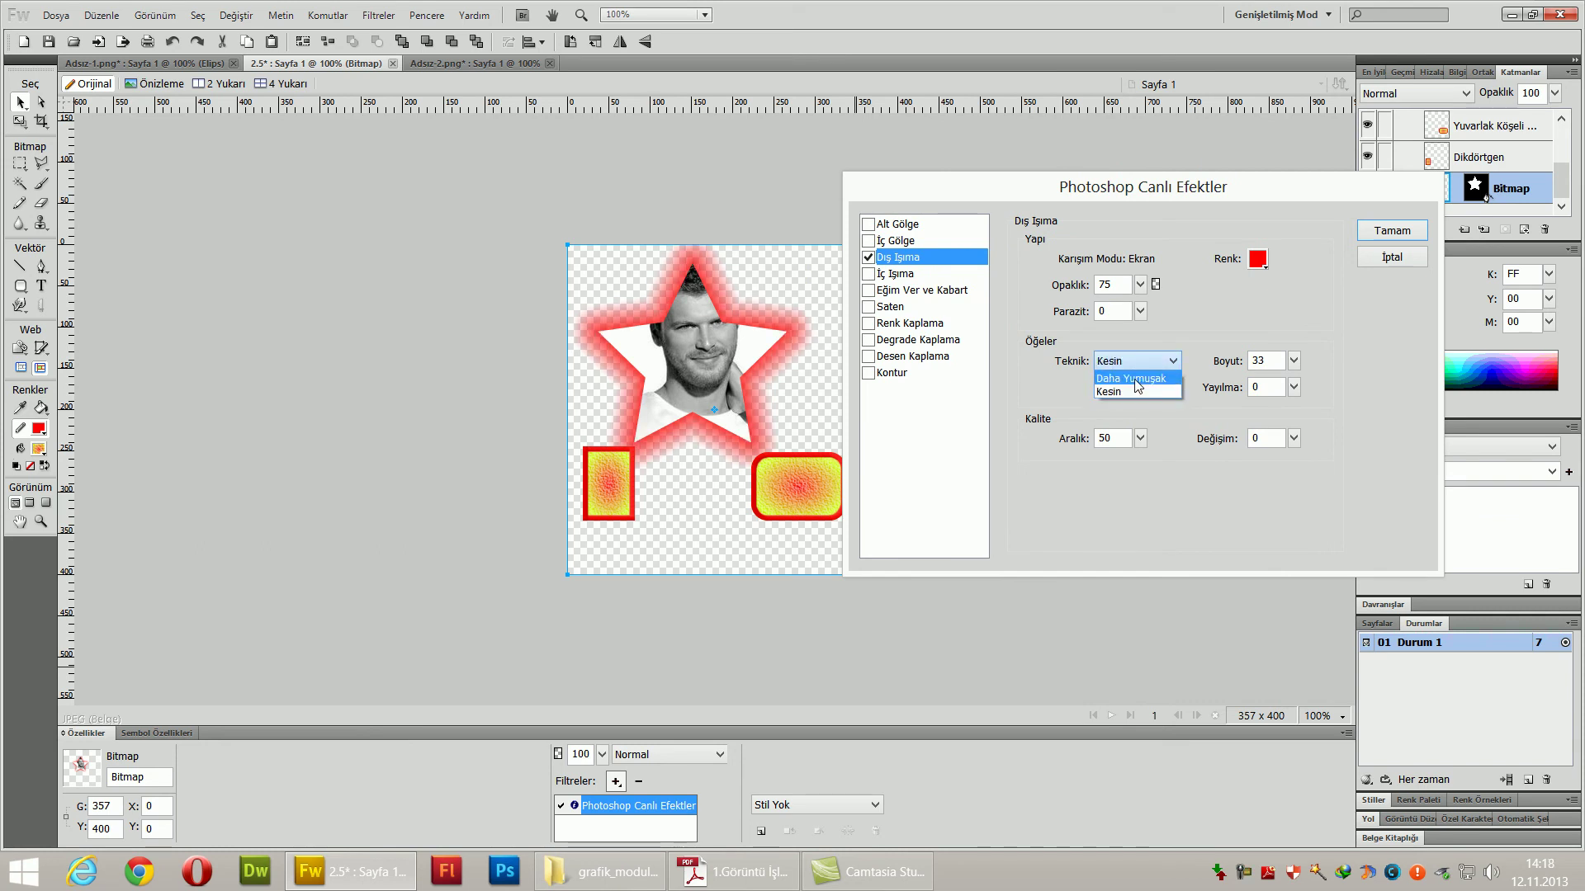
{"action": "left_click", "coordinate": [1136, 370]}
- Set the outer glow's range (Aralık) to 62, spread (Yayılma) to 16 and jitter (Değişim) to 20
{"action": "left_click_drag", "start_coordinate": [1140, 438], "coordinate": [1147, 419]}
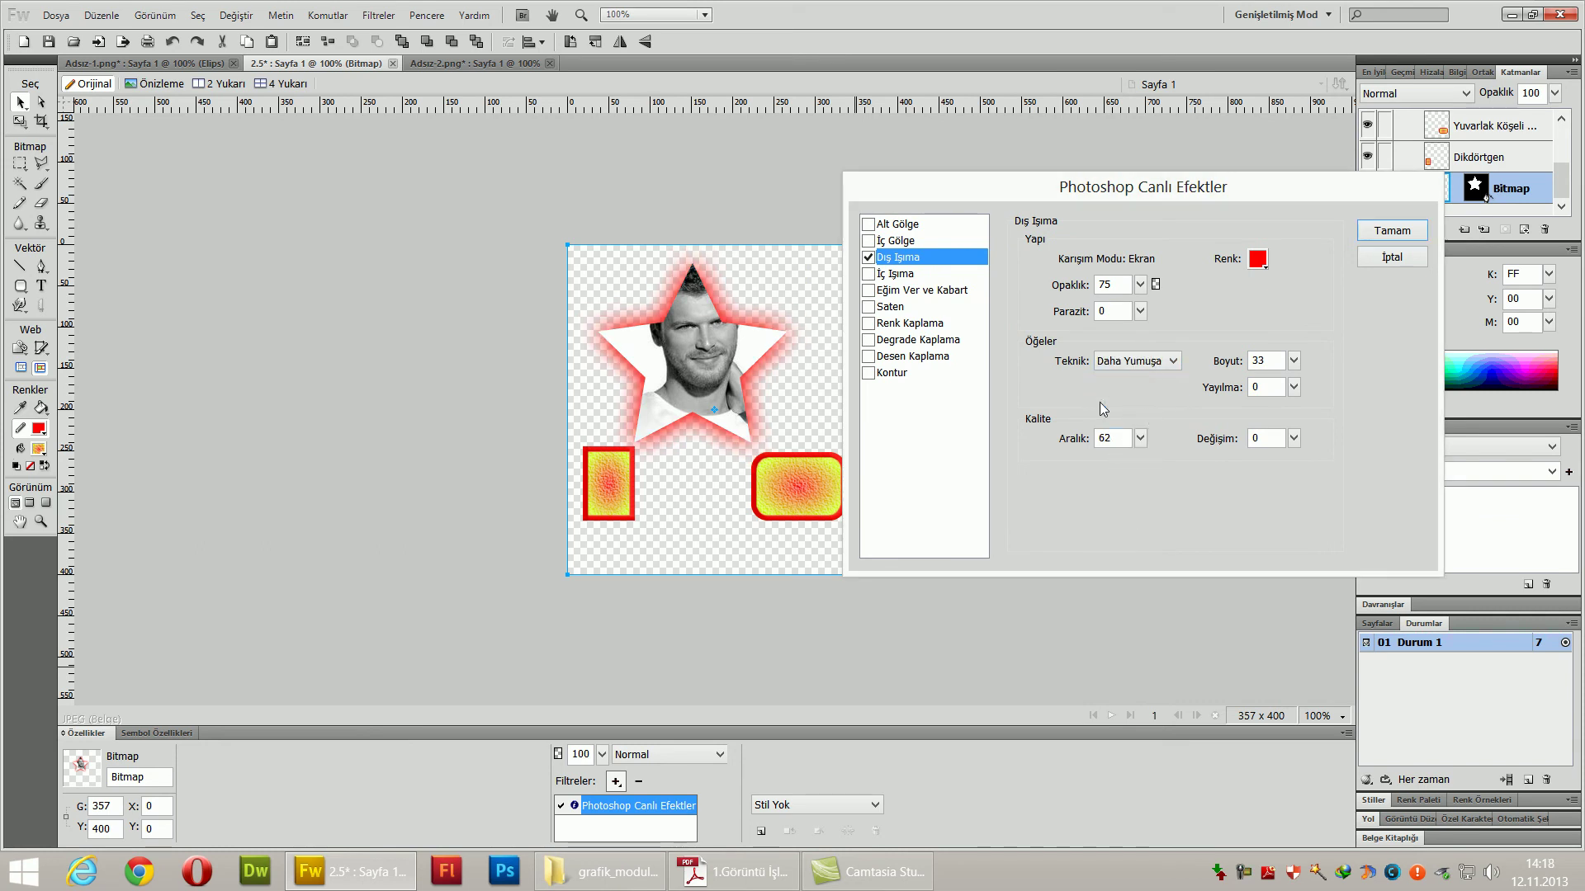
{"action": "left_click_drag", "start_coordinate": [1294, 388], "coordinate": [1303, 325]}
{"action": "left_click_drag", "start_coordinate": [1294, 386], "coordinate": [1300, 411]}
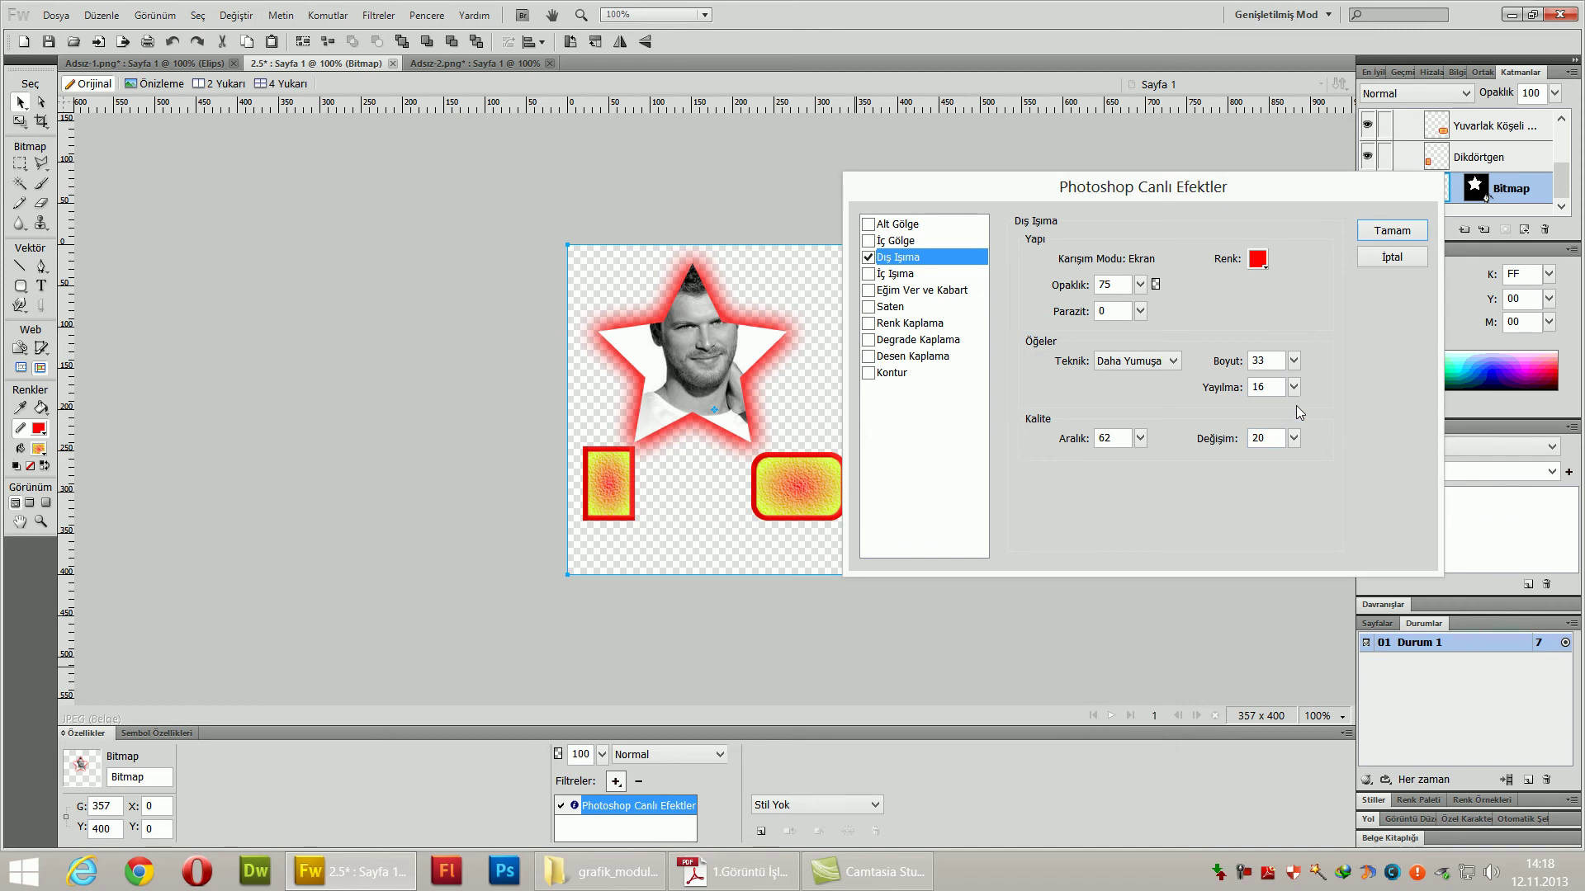
- Replace the outer glow with an inner glow (İç Işıma) in red with size 46
{"action": "left_click", "coordinate": [868, 258]}
{"action": "left_click", "coordinate": [869, 274]}
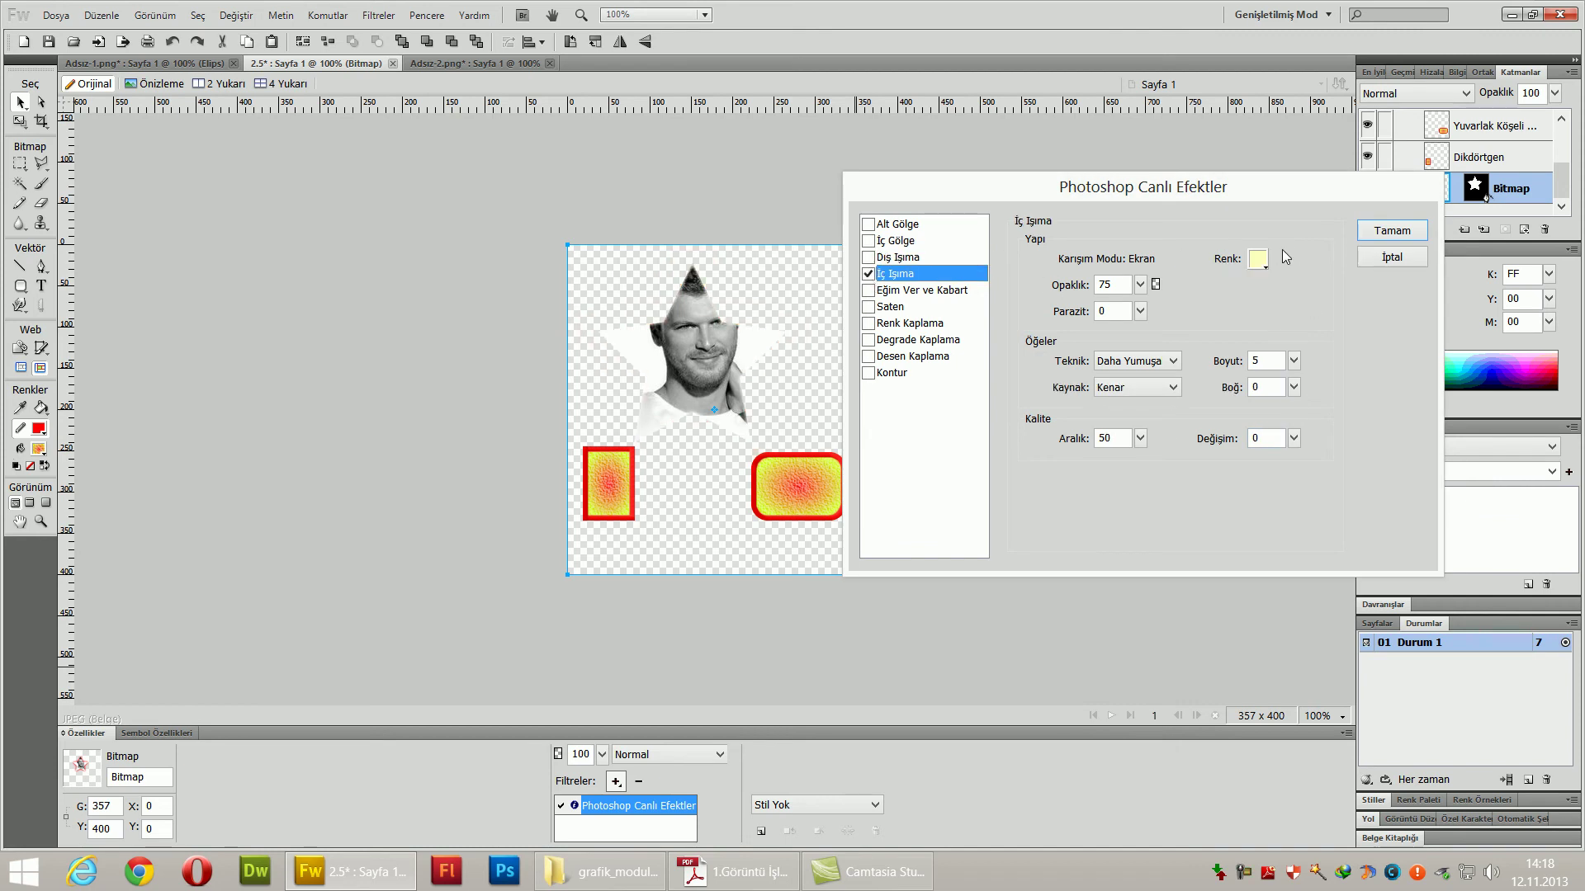
{"action": "left_click", "coordinate": [1258, 259]}
{"action": "left_click", "coordinate": [1067, 184]}
{"action": "left_click_drag", "start_coordinate": [1293, 361], "coordinate": [1299, 339]}
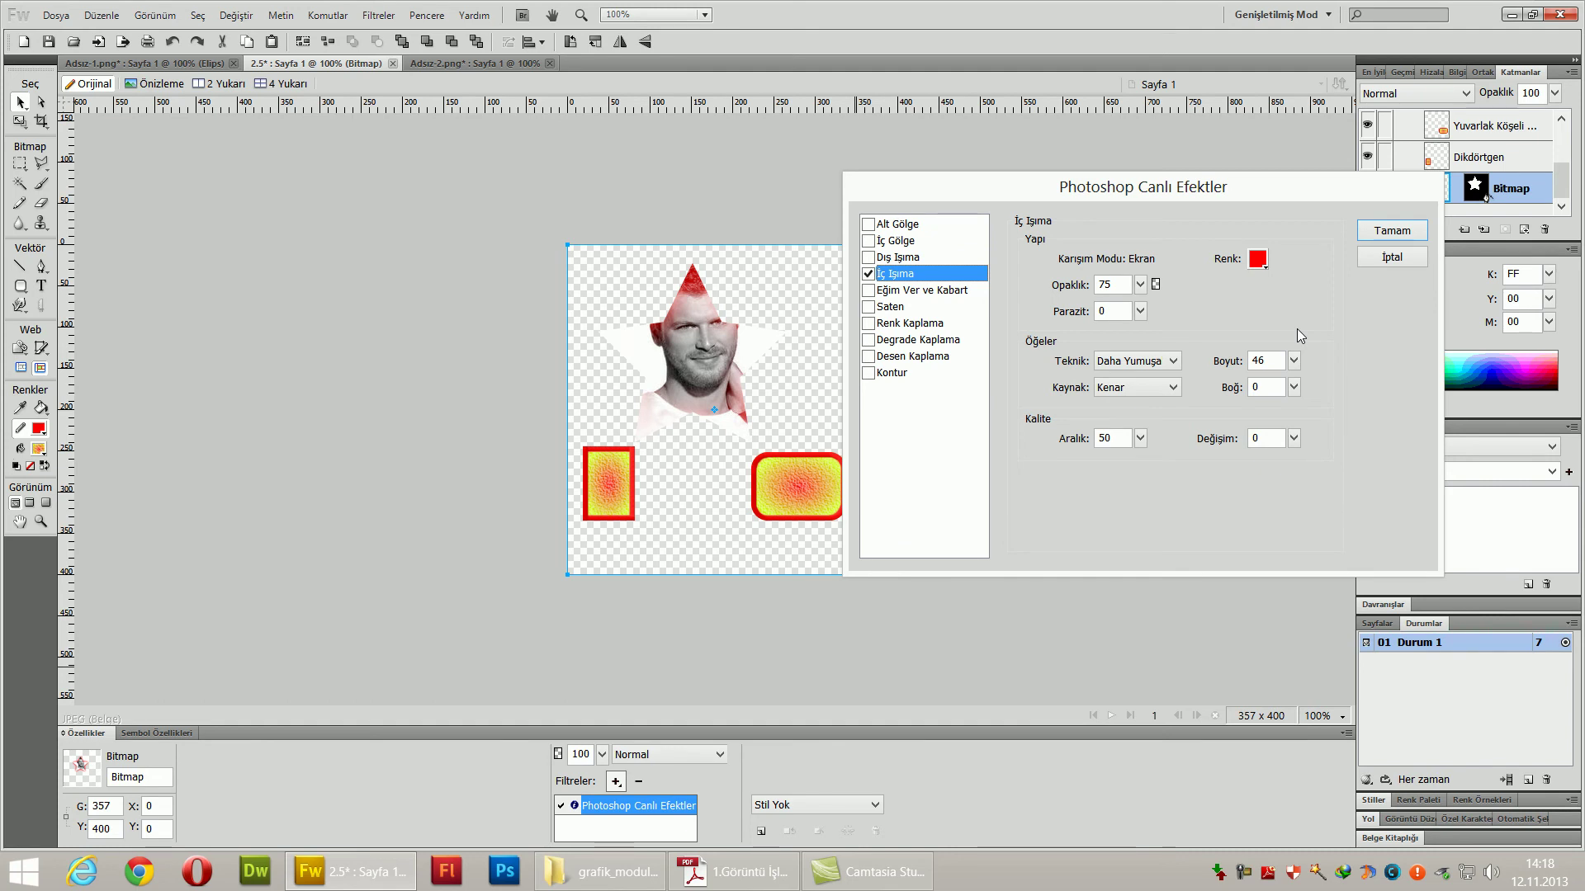
- Set the inner glow's choke (Boğ) to 65 and its technique to Kesin, and cancel the live effects edits
{"action": "left_click", "coordinate": [1295, 387]}
{"action": "left_click_drag", "start_coordinate": [1300, 393], "coordinate": [1309, 353]}
{"action": "left_click", "coordinate": [1137, 363]}
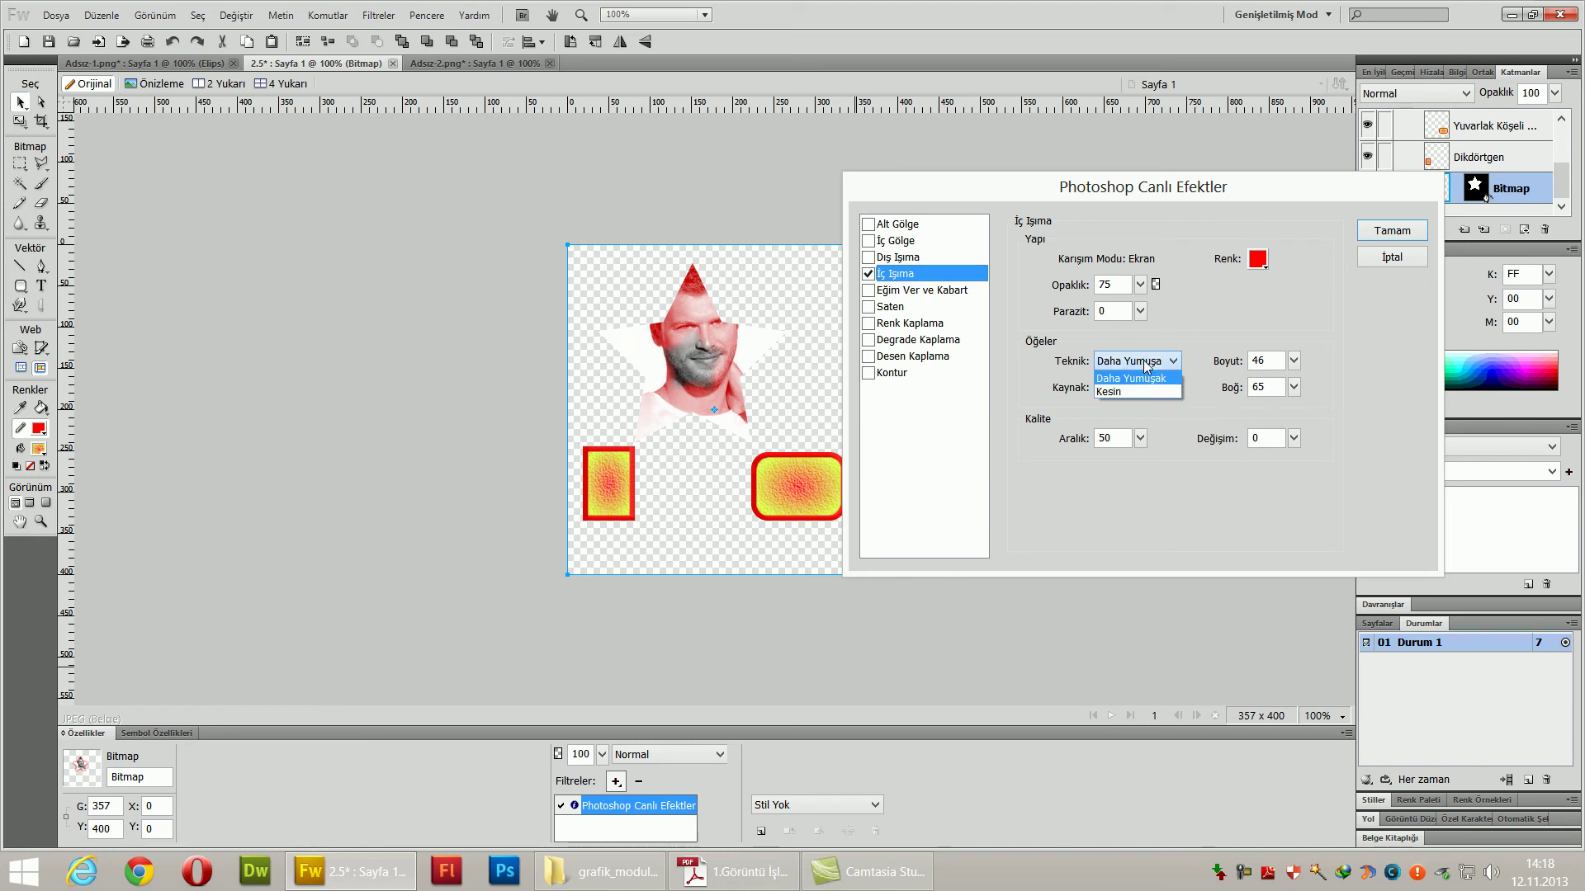
{"action": "left_click", "coordinate": [1150, 389]}
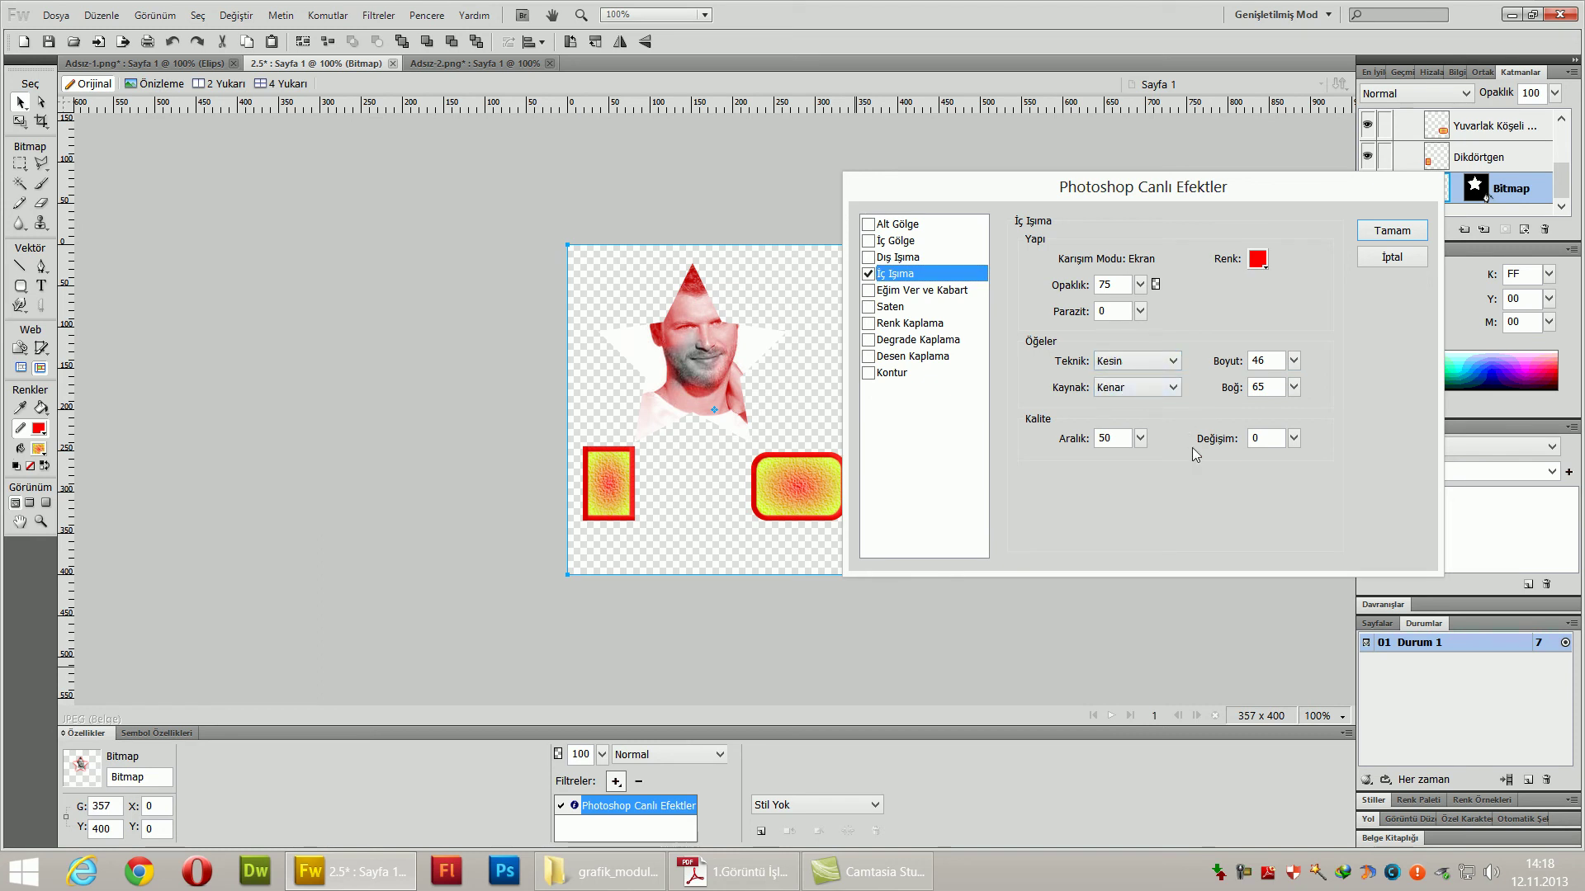
{"action": "left_click_drag", "start_coordinate": [1106, 194], "coordinate": [1172, 188]}
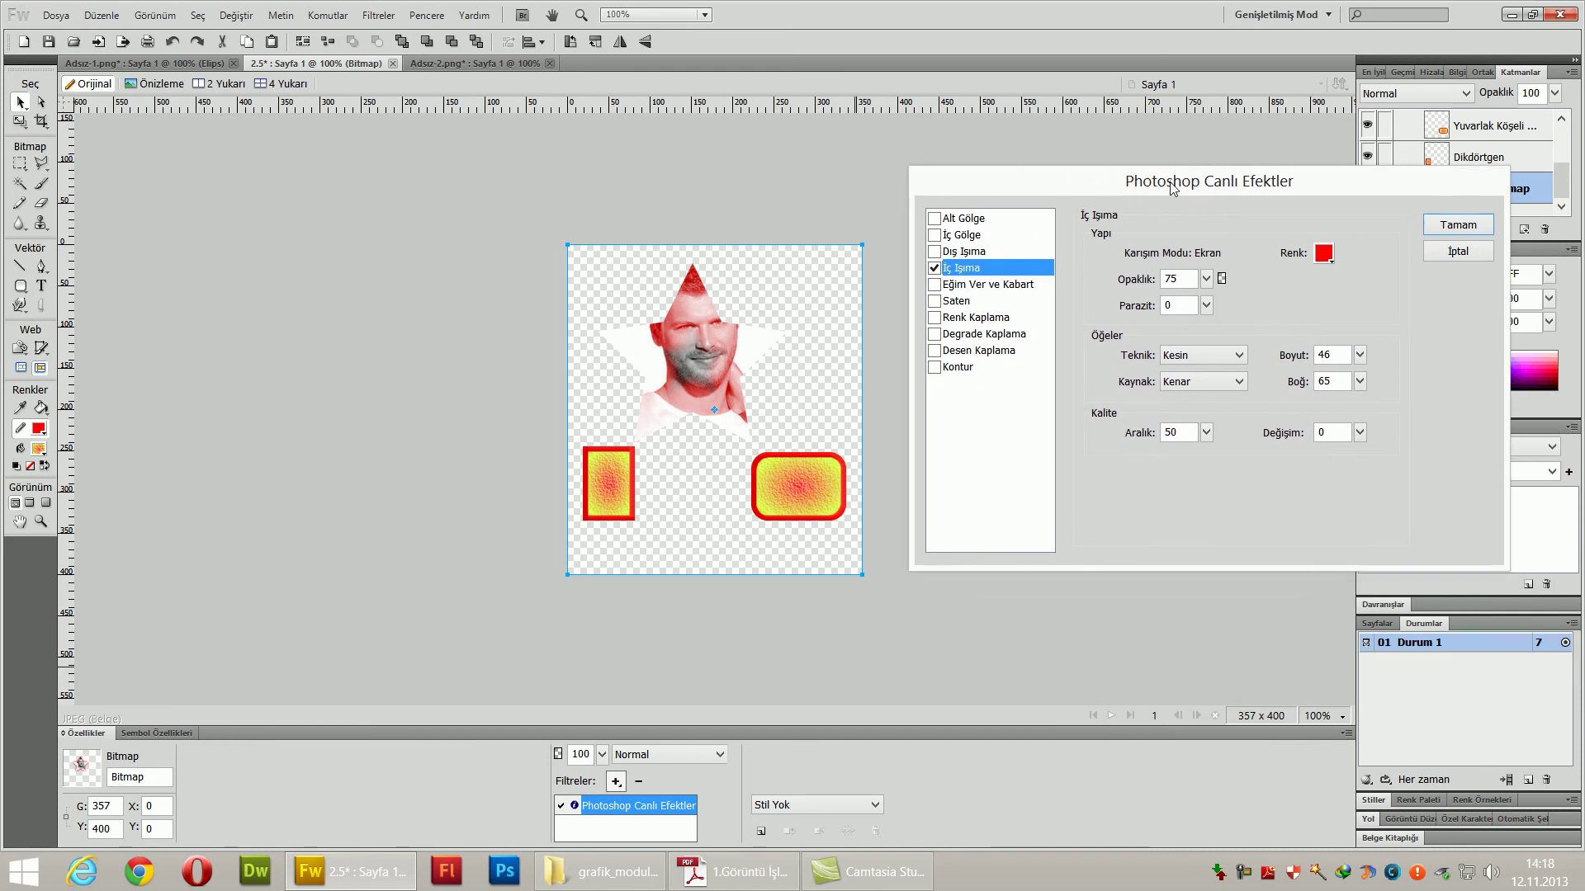
{"action": "left_click", "coordinate": [1444, 255]}
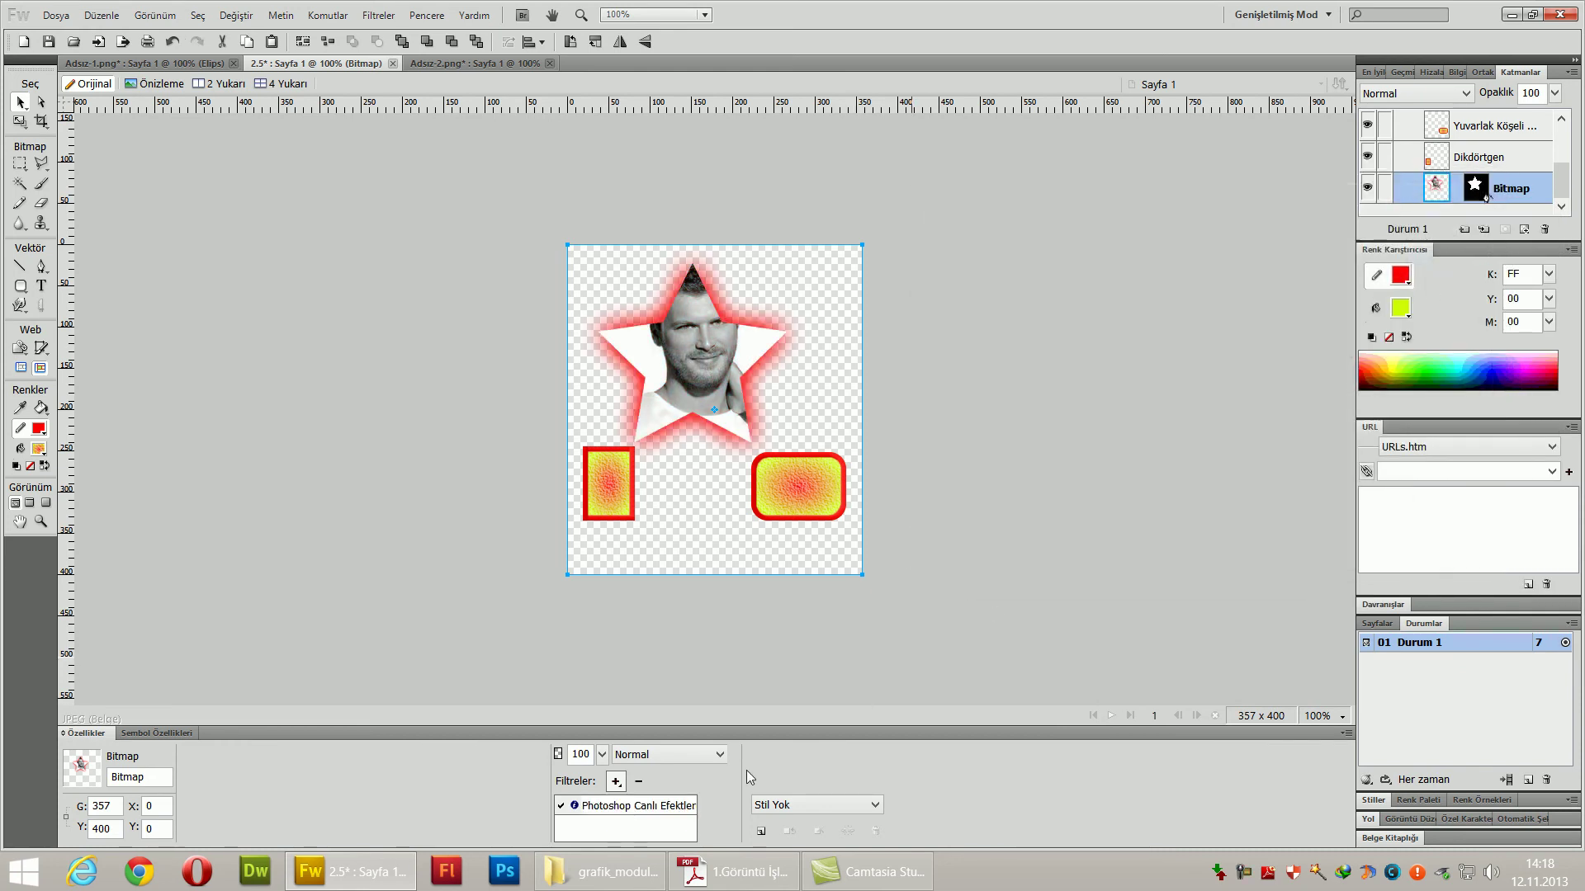
- Replace the photo's glow with Eğim Ver ve Kabart and Saten effects, setting the satin size to 59
{"action": "double_click", "coordinate": [641, 806]}
{"action": "left_click_drag", "start_coordinate": [861, 244], "coordinate": [1236, 191]}
{"action": "left_click", "coordinate": [907, 274]}
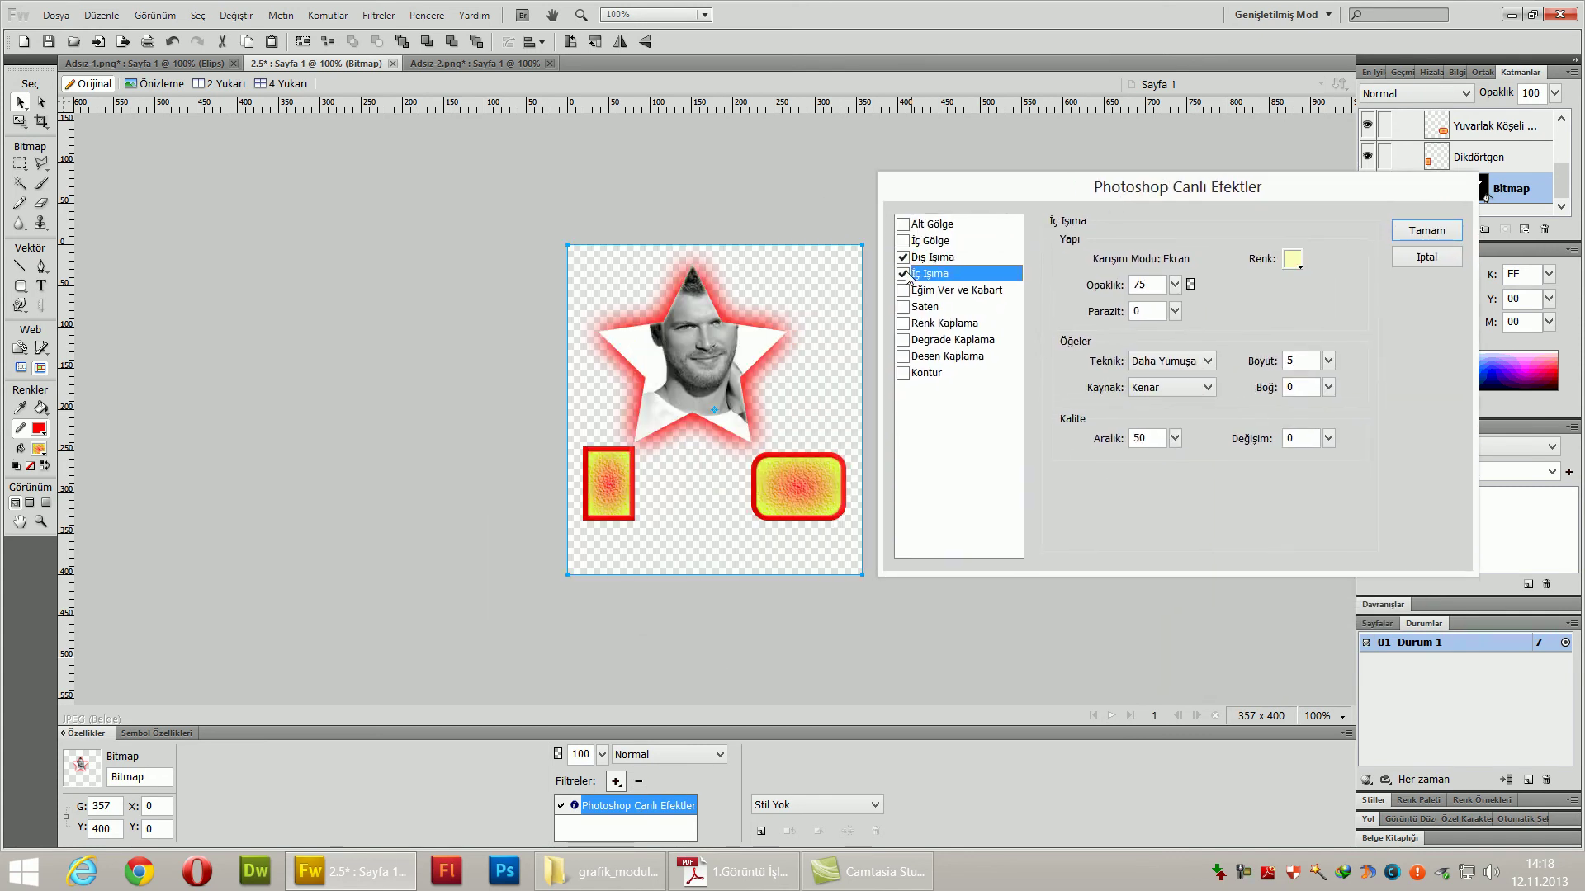
{"action": "left_click", "coordinate": [903, 258]}
{"action": "left_click", "coordinate": [903, 289]}
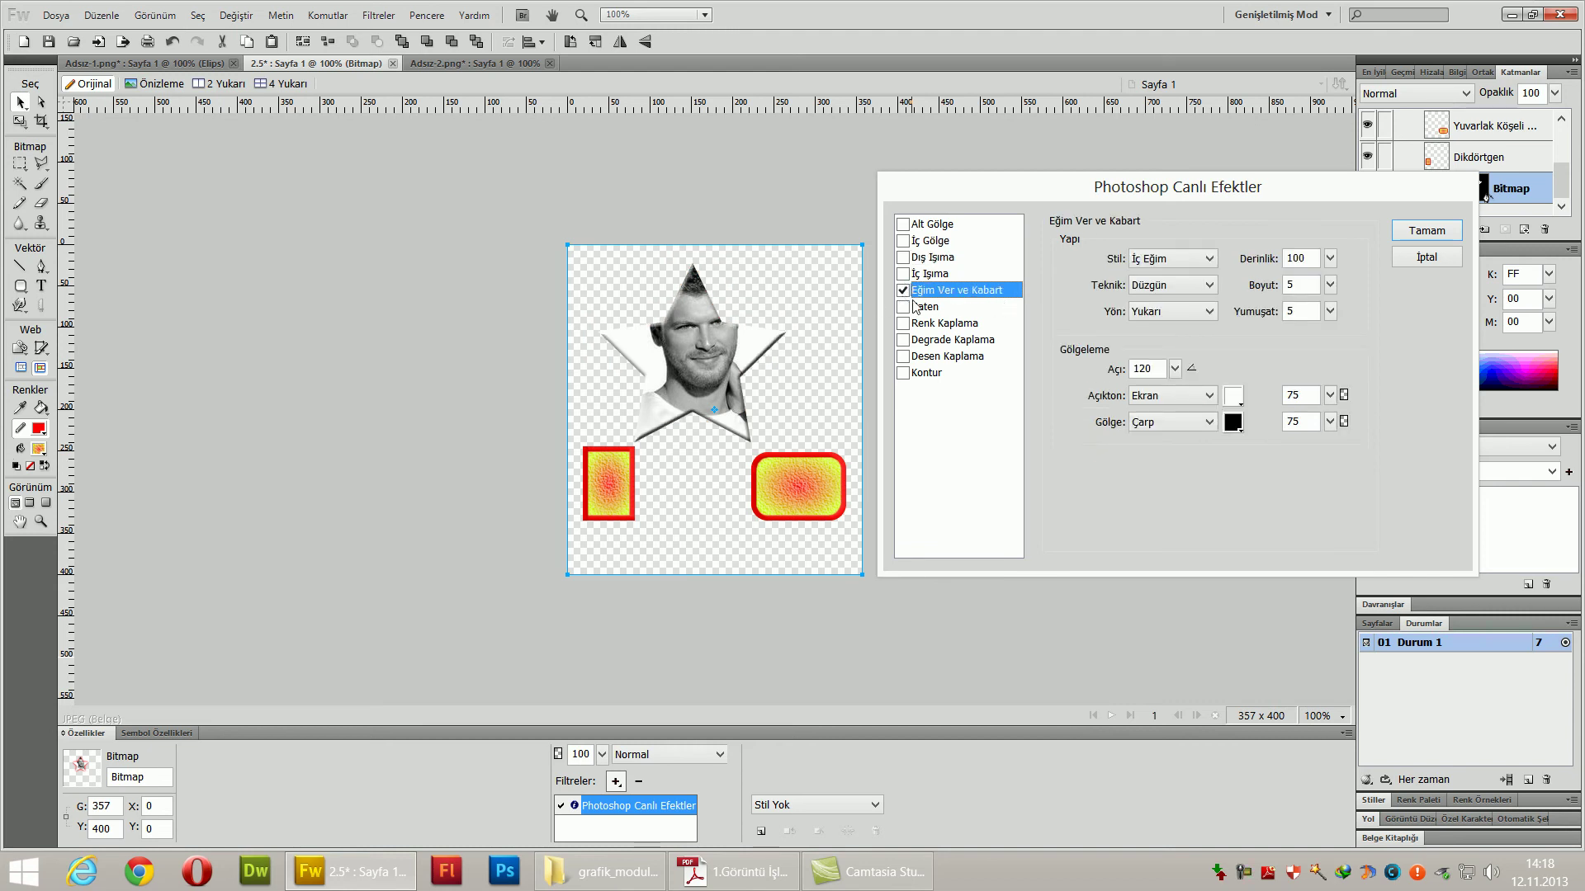
{"action": "left_click", "coordinate": [904, 307]}
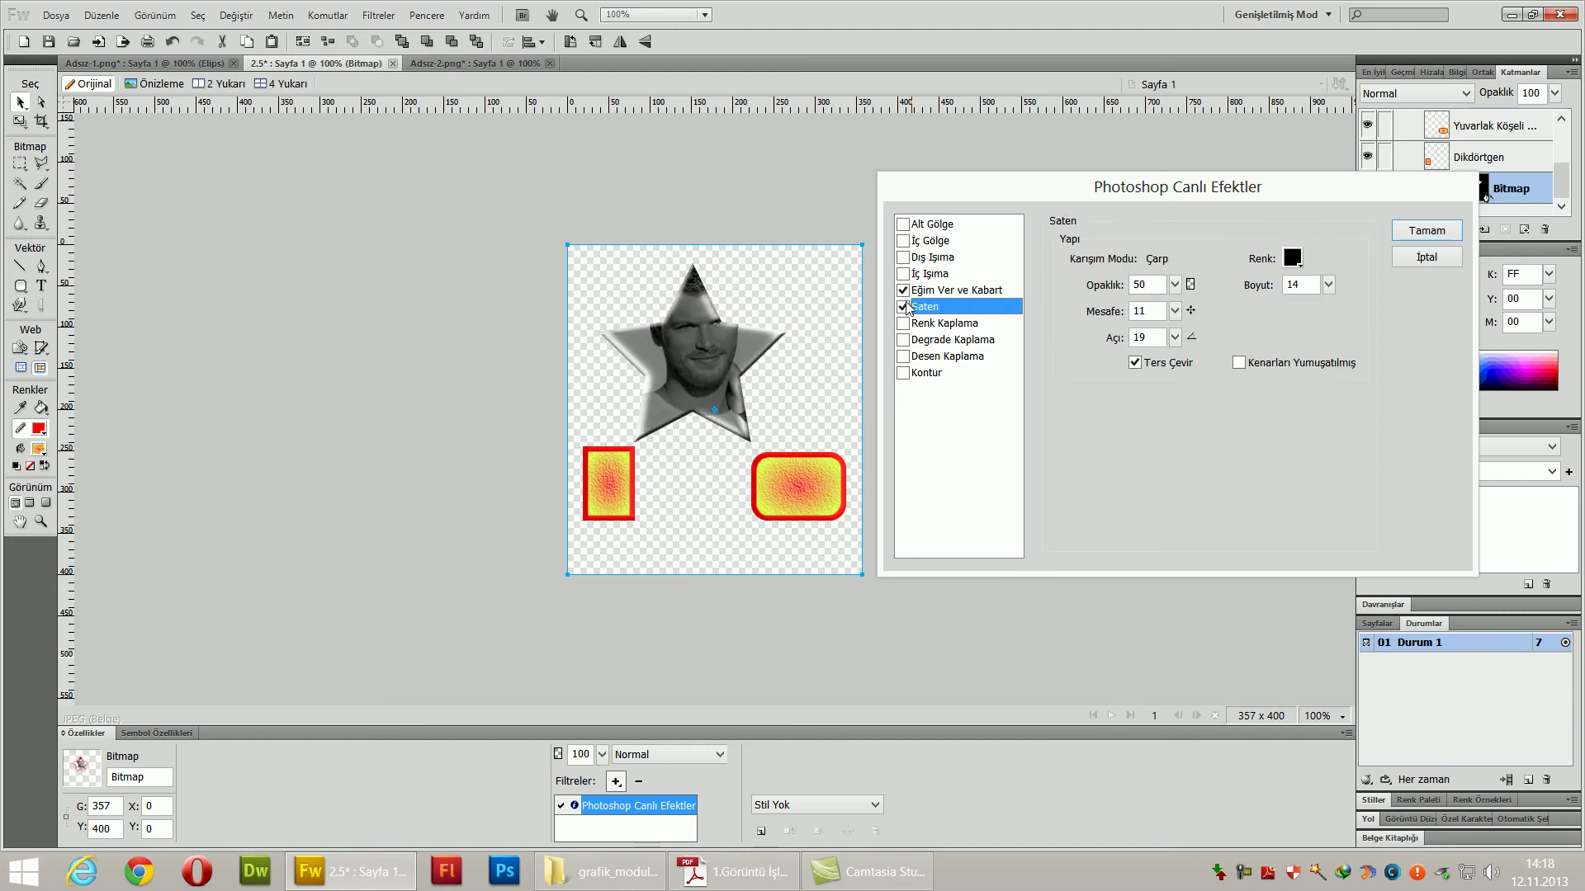
{"action": "mouse_move", "coordinate": [1328, 285]}
{"action": "left_mouse_down"}
{"action": "mouse_move", "coordinate": [1330, 266]}
{"action": "mouse_move", "coordinate": [1328, 284]}
{"action": "left_mouse_up"}
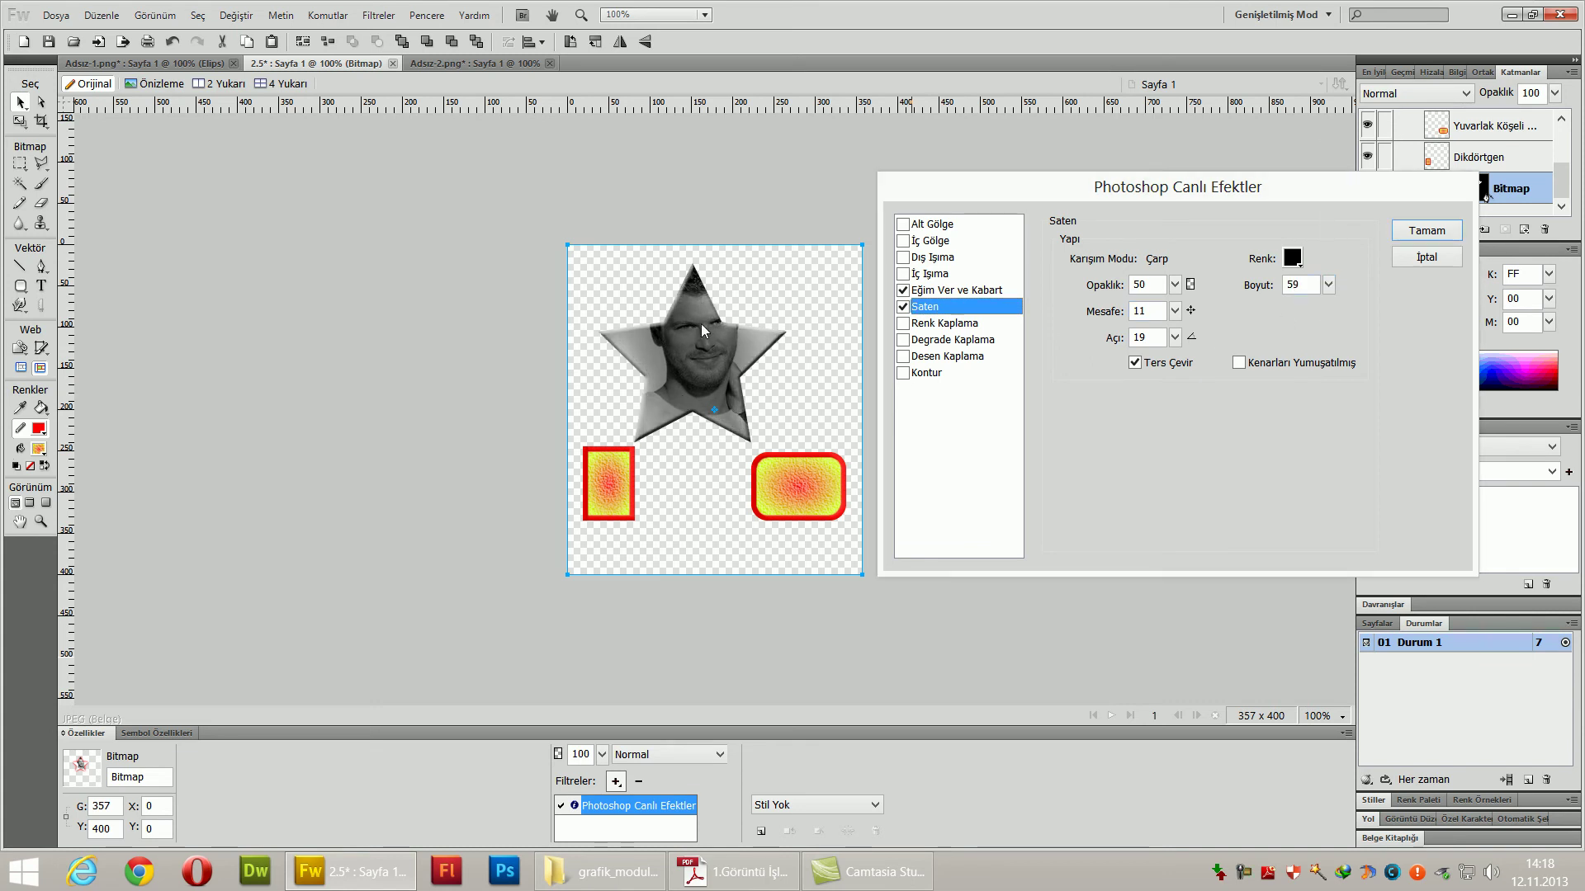
- Set the bevel and emboss effect's depth (Derinlik) to 510, size to 41 and softening (Yumuşat) to 11
{"action": "left_click", "coordinate": [970, 291]}
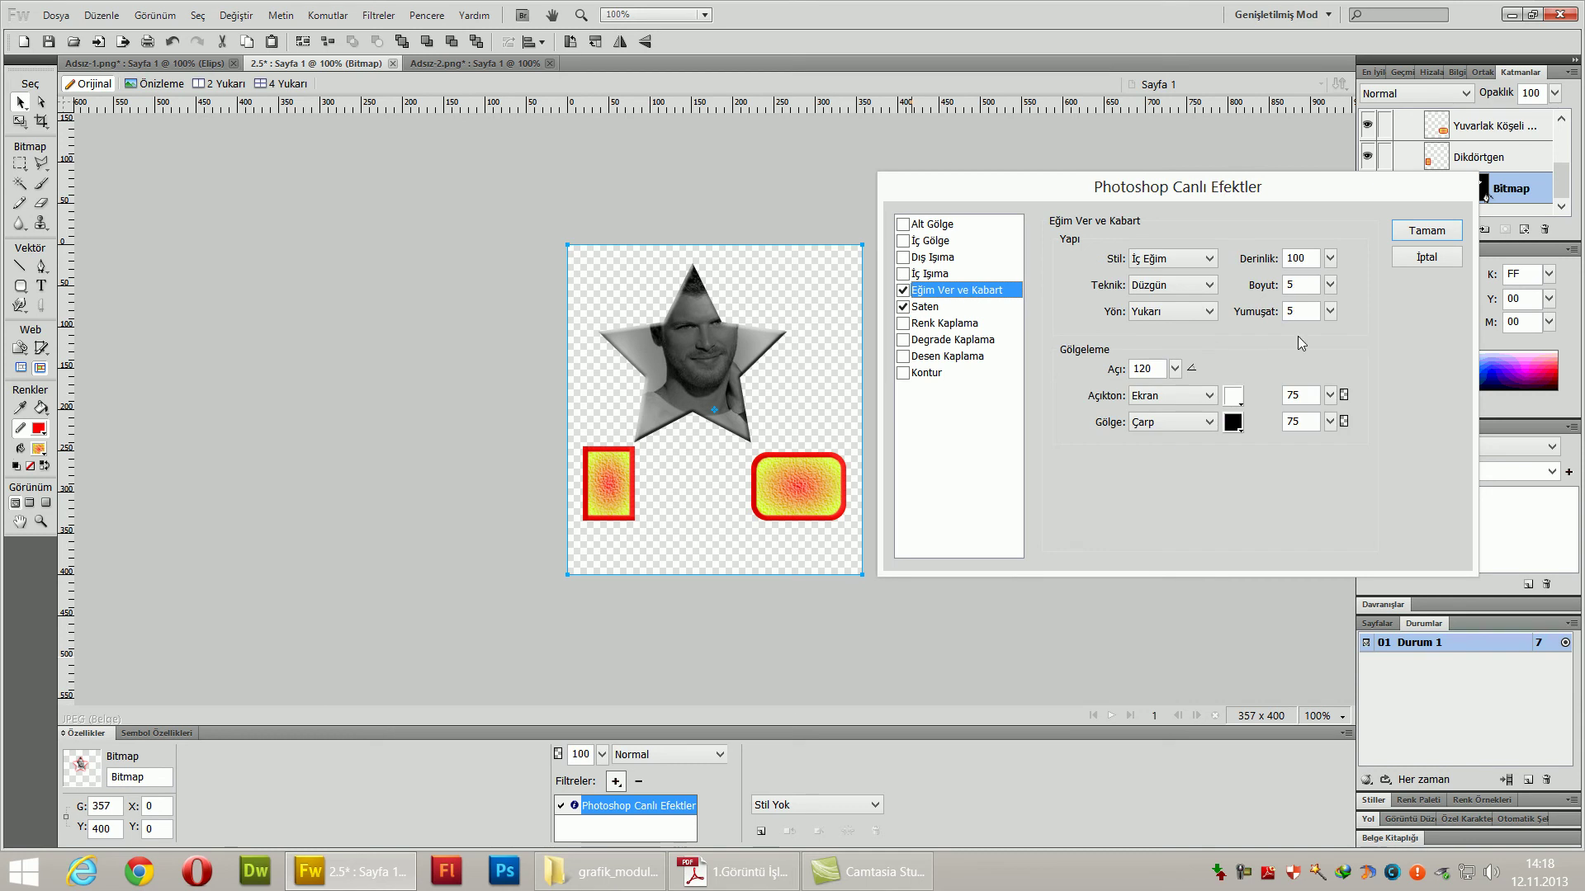
{"action": "left_click", "coordinate": [1331, 259]}
{"action": "mouse_move", "coordinate": [1337, 266]}
{"action": "left_mouse_down"}
{"action": "mouse_move", "coordinate": [1340, 223]}
{"action": "mouse_move", "coordinate": [1330, 241]}
{"action": "left_mouse_up"}
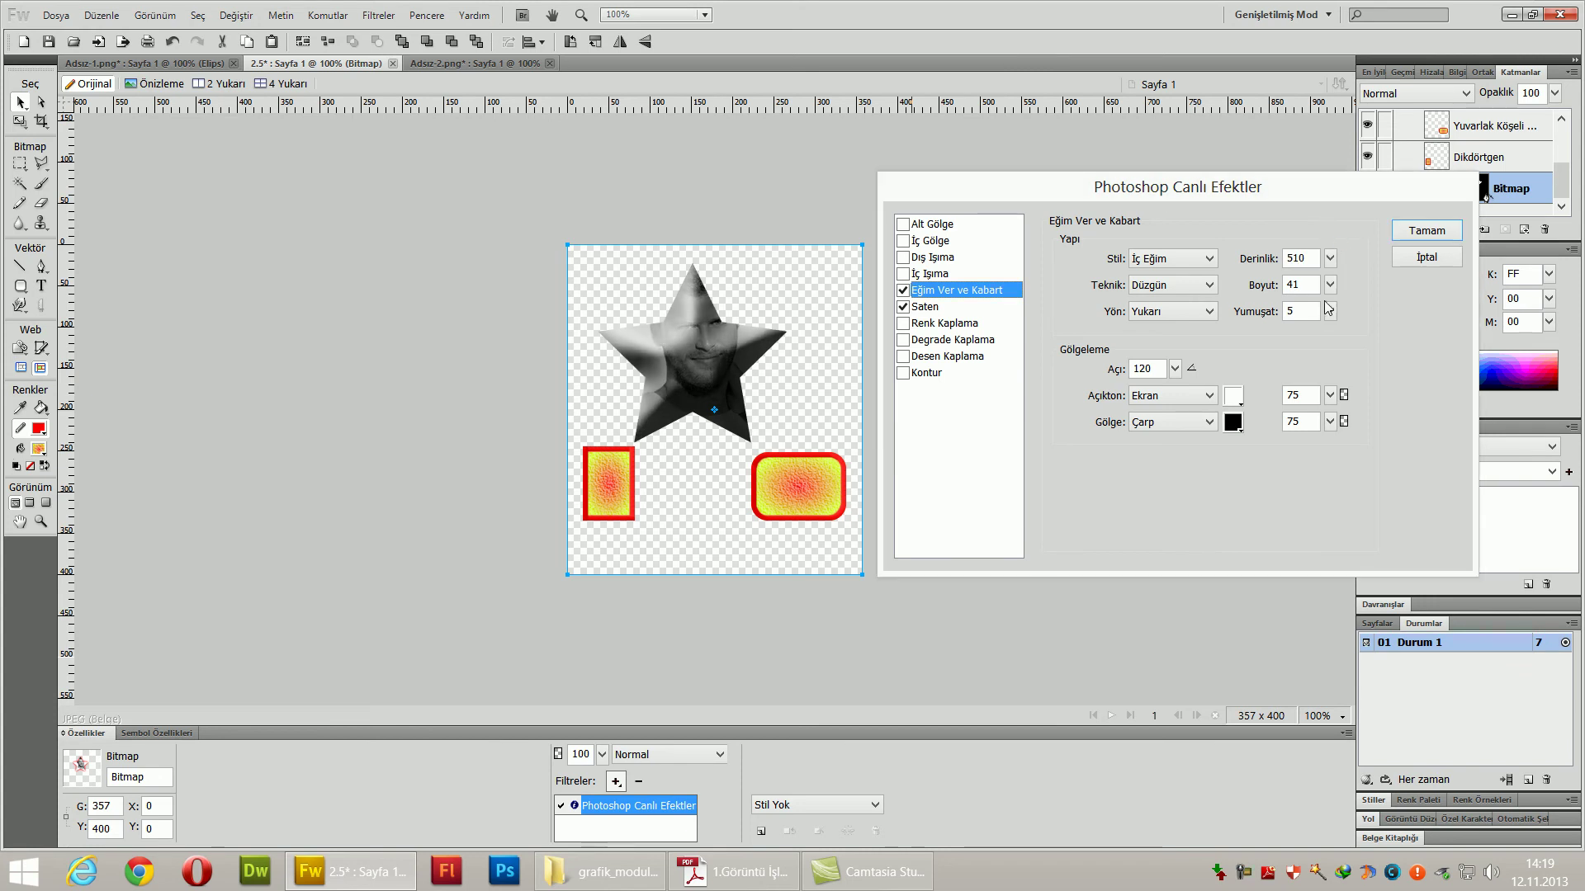
{"action": "left_click_drag", "start_coordinate": [1333, 307], "coordinate": [1333, 356]}
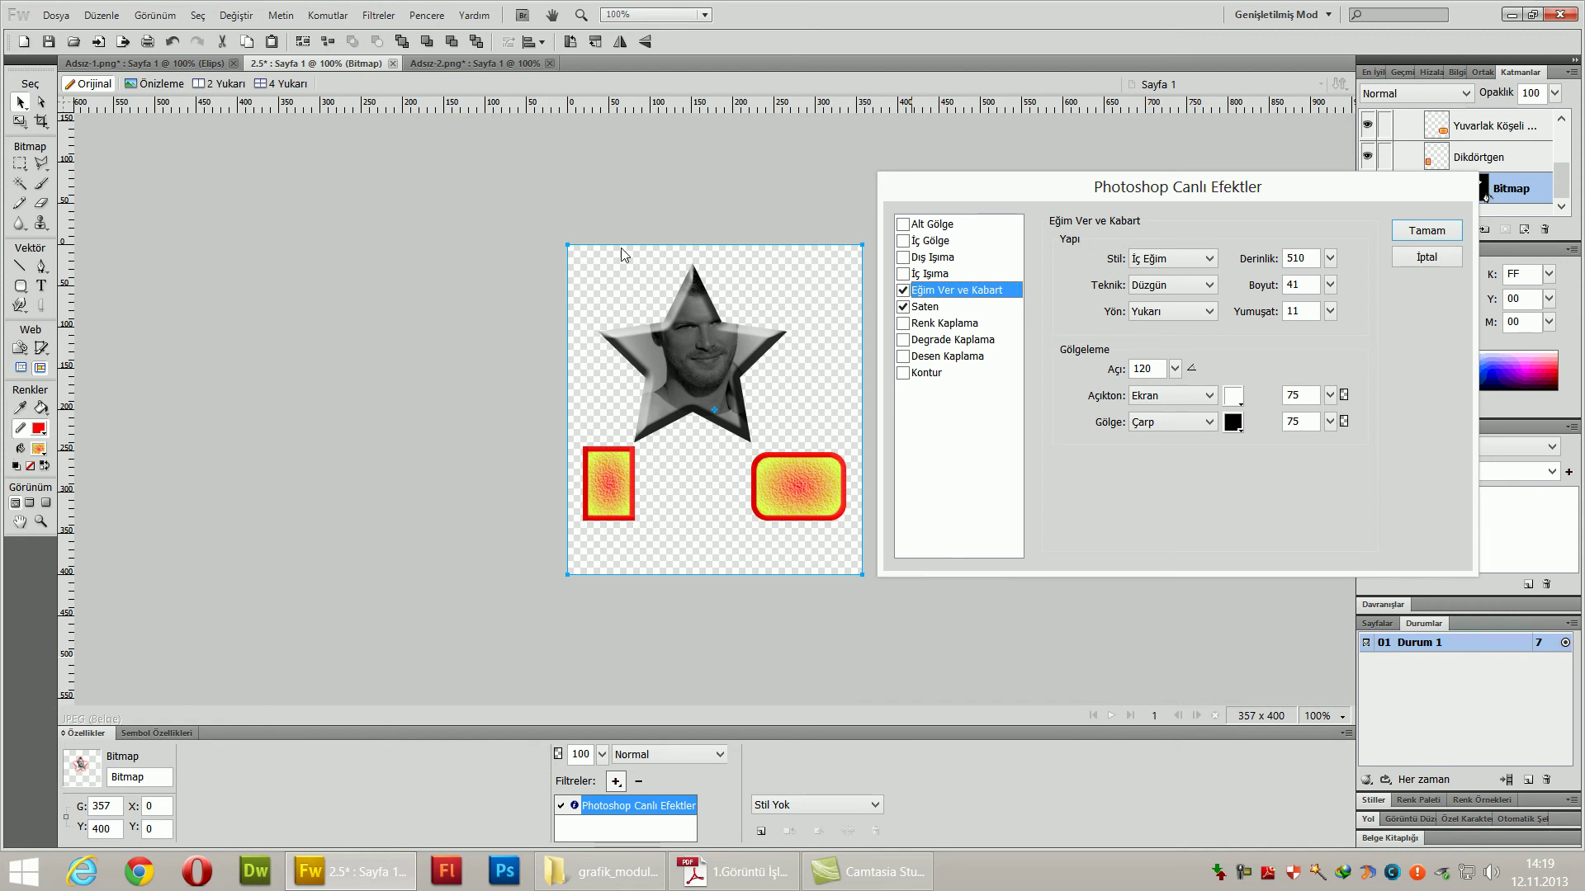
- Turn off the bevel and satin, and try the colour, gradient and pattern overlays, leaving only Desen Kaplama on
{"action": "left_click", "coordinate": [913, 307]}
{"action": "left_click", "coordinate": [902, 291]}
{"action": "left_click", "coordinate": [903, 307]}
{"action": "left_click", "coordinate": [903, 323]}
{"action": "left_click", "coordinate": [903, 323]}
{"action": "left_click", "coordinate": [902, 340]}
{"action": "left_click", "coordinate": [903, 340]}
{"action": "left_click", "coordinate": [903, 357]}
{"action": "left_click", "coordinate": [903, 358]}
{"action": "left_click", "coordinate": [903, 358]}
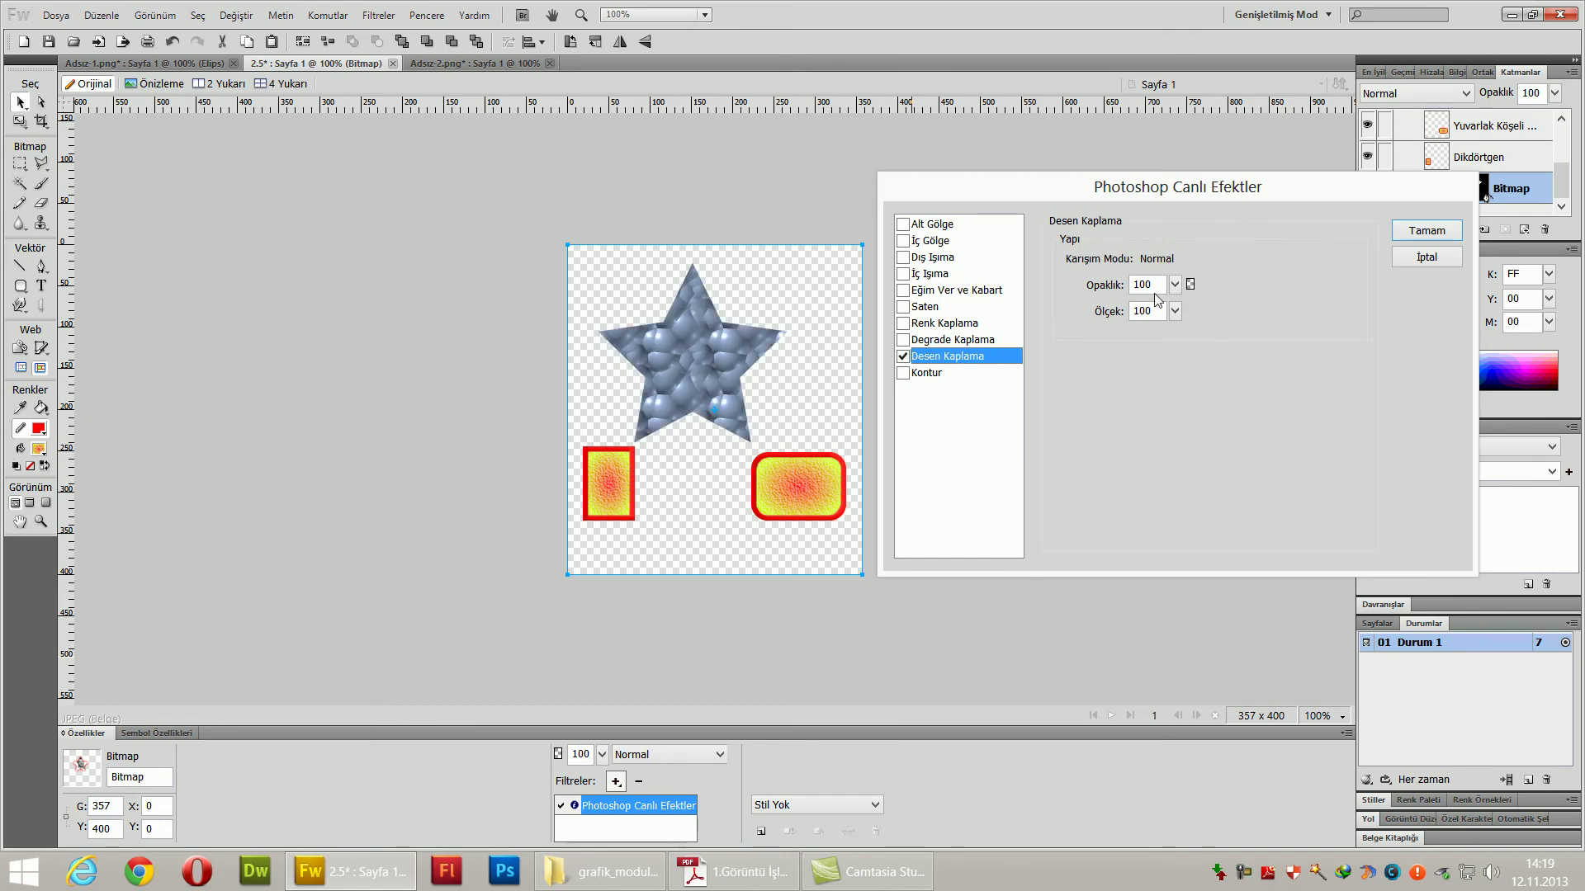
- Try the pattern overlay at opacity 46 and scale 258 with Kontur added, and cancel the live effects edits
{"action": "left_click_drag", "start_coordinate": [1174, 284], "coordinate": [1177, 375]}
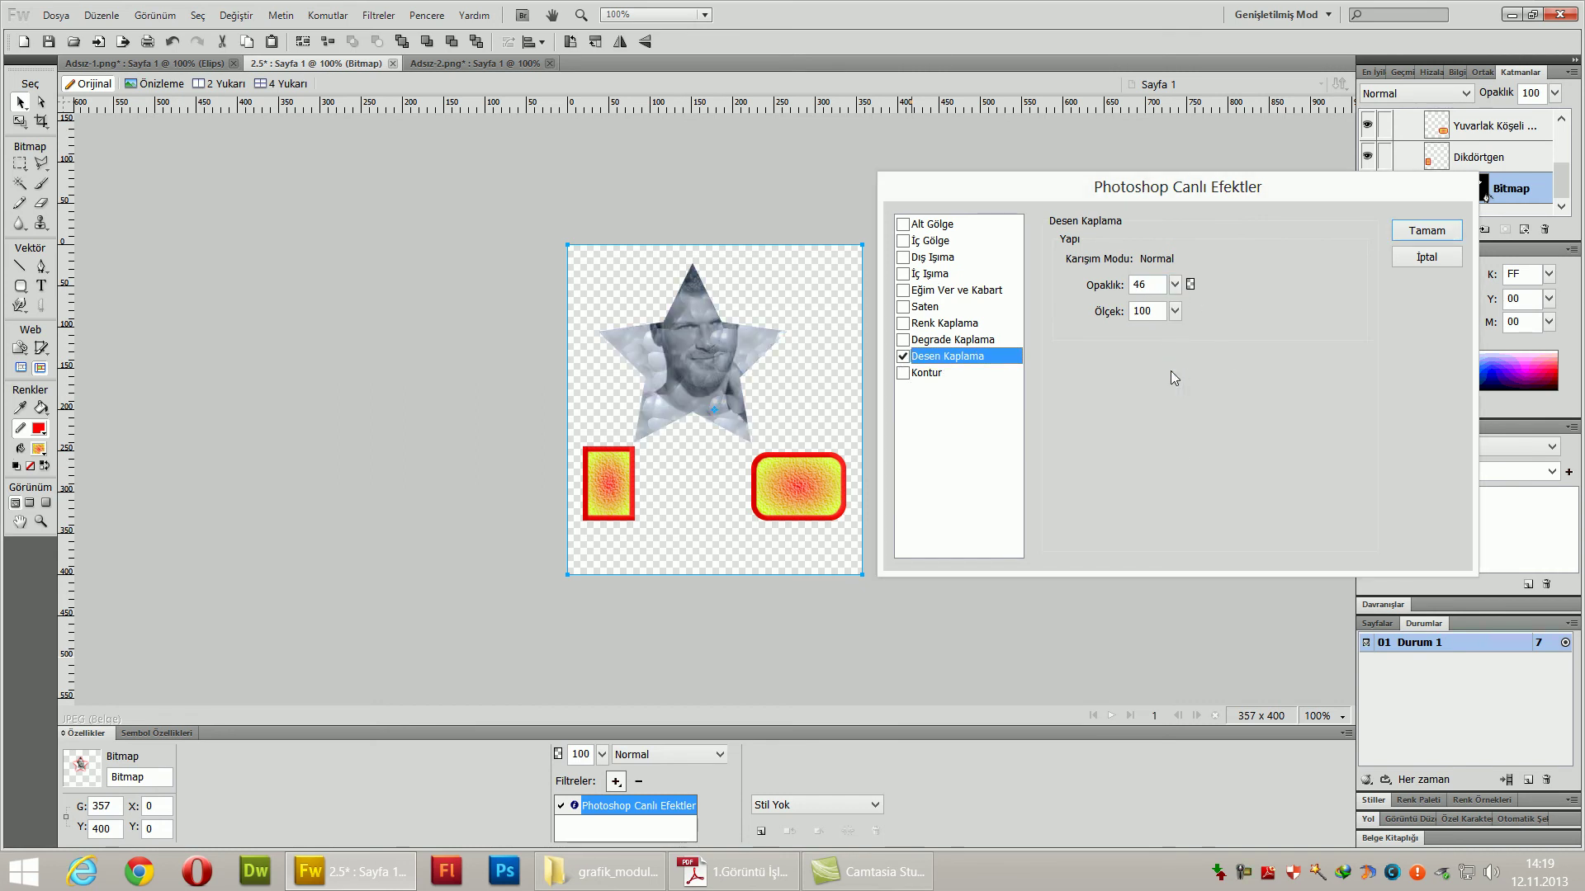
{"action": "mouse_move", "coordinate": [1176, 312]}
{"action": "left_mouse_down"}
{"action": "mouse_move", "coordinate": [1180, 366]}
{"action": "mouse_move", "coordinate": [1179, 311]}
{"action": "left_mouse_up"}
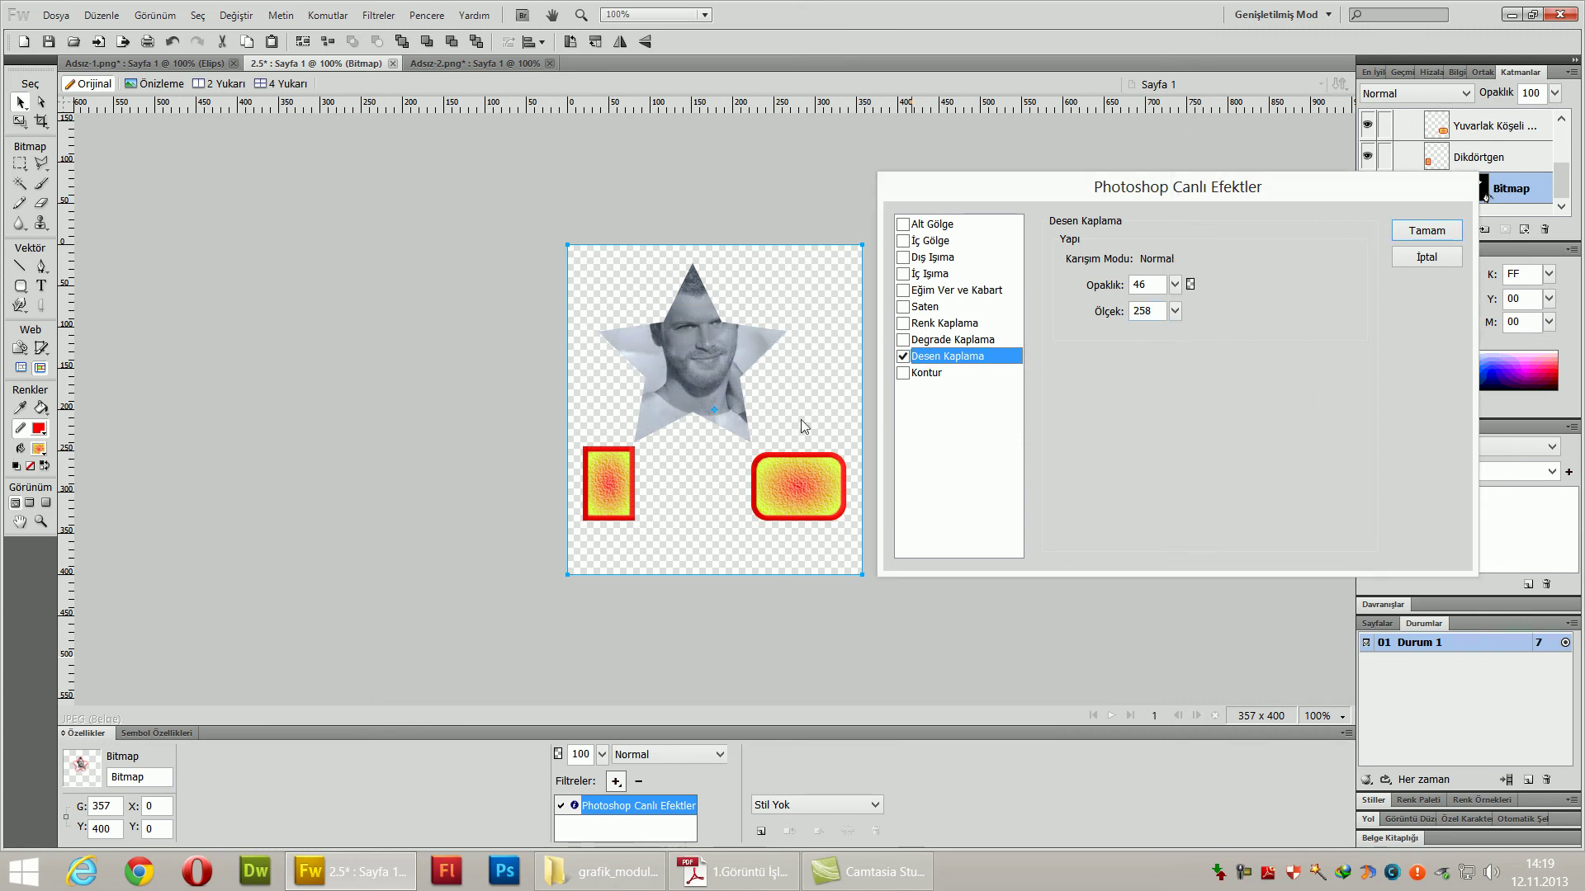
{"action": "left_click", "coordinate": [903, 373]}
{"action": "left_click", "coordinate": [1426, 231]}
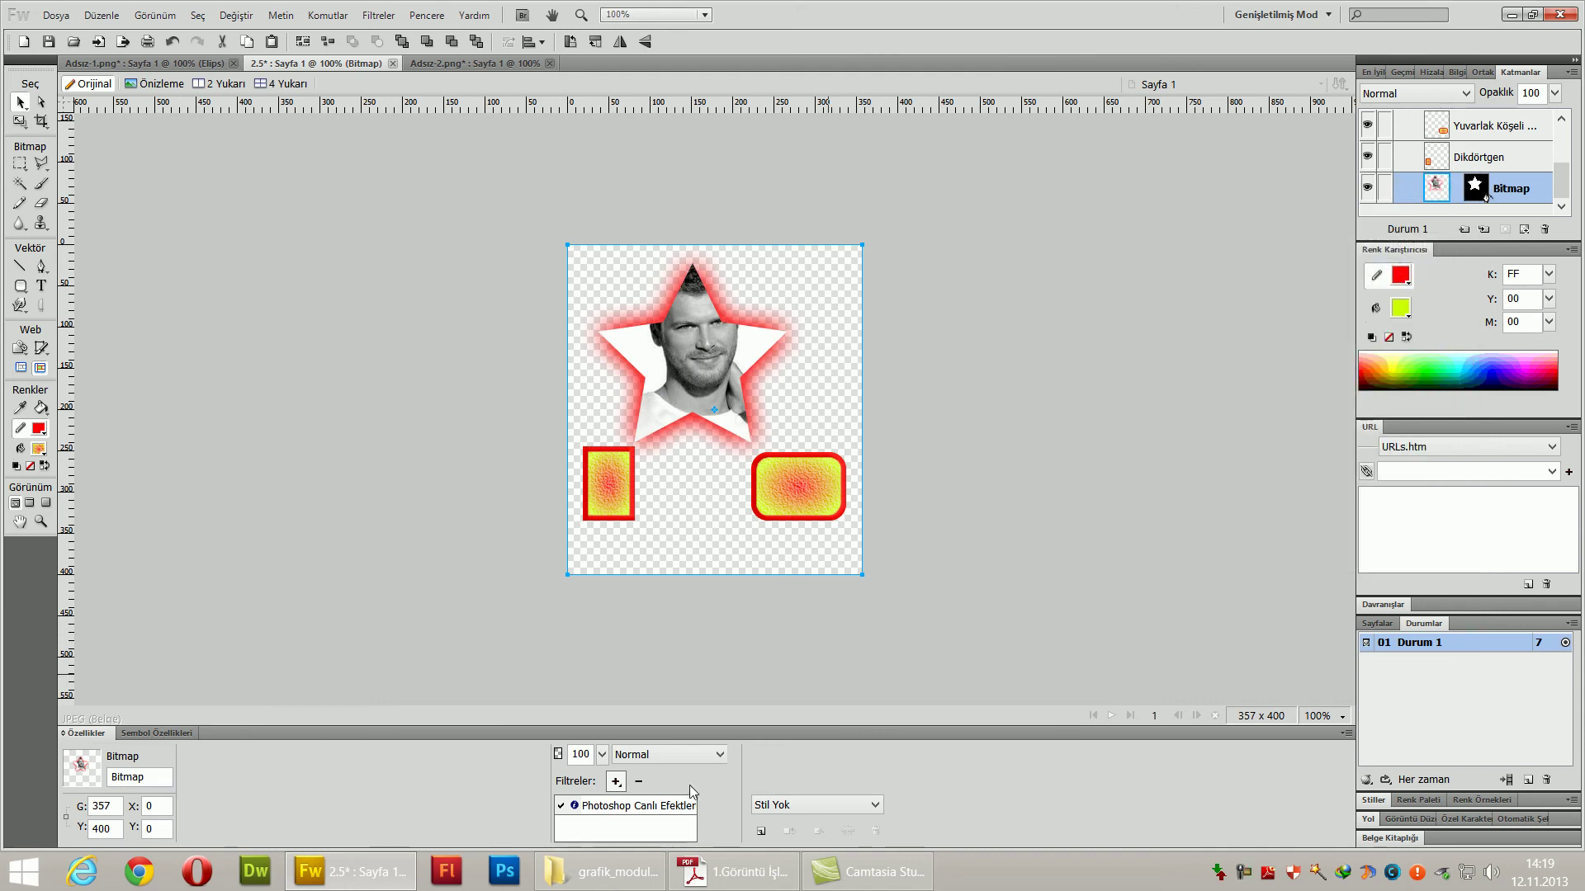
- Switch to the course PDF in Adobe Reader and find section 3.11 Stiller to read how a style is applied
{"action": "left_click", "coordinate": [715, 870]}
{"action": "scroll", "coordinate": [640, 478], "scroll_direction": "down", "scroll_amount": 8}
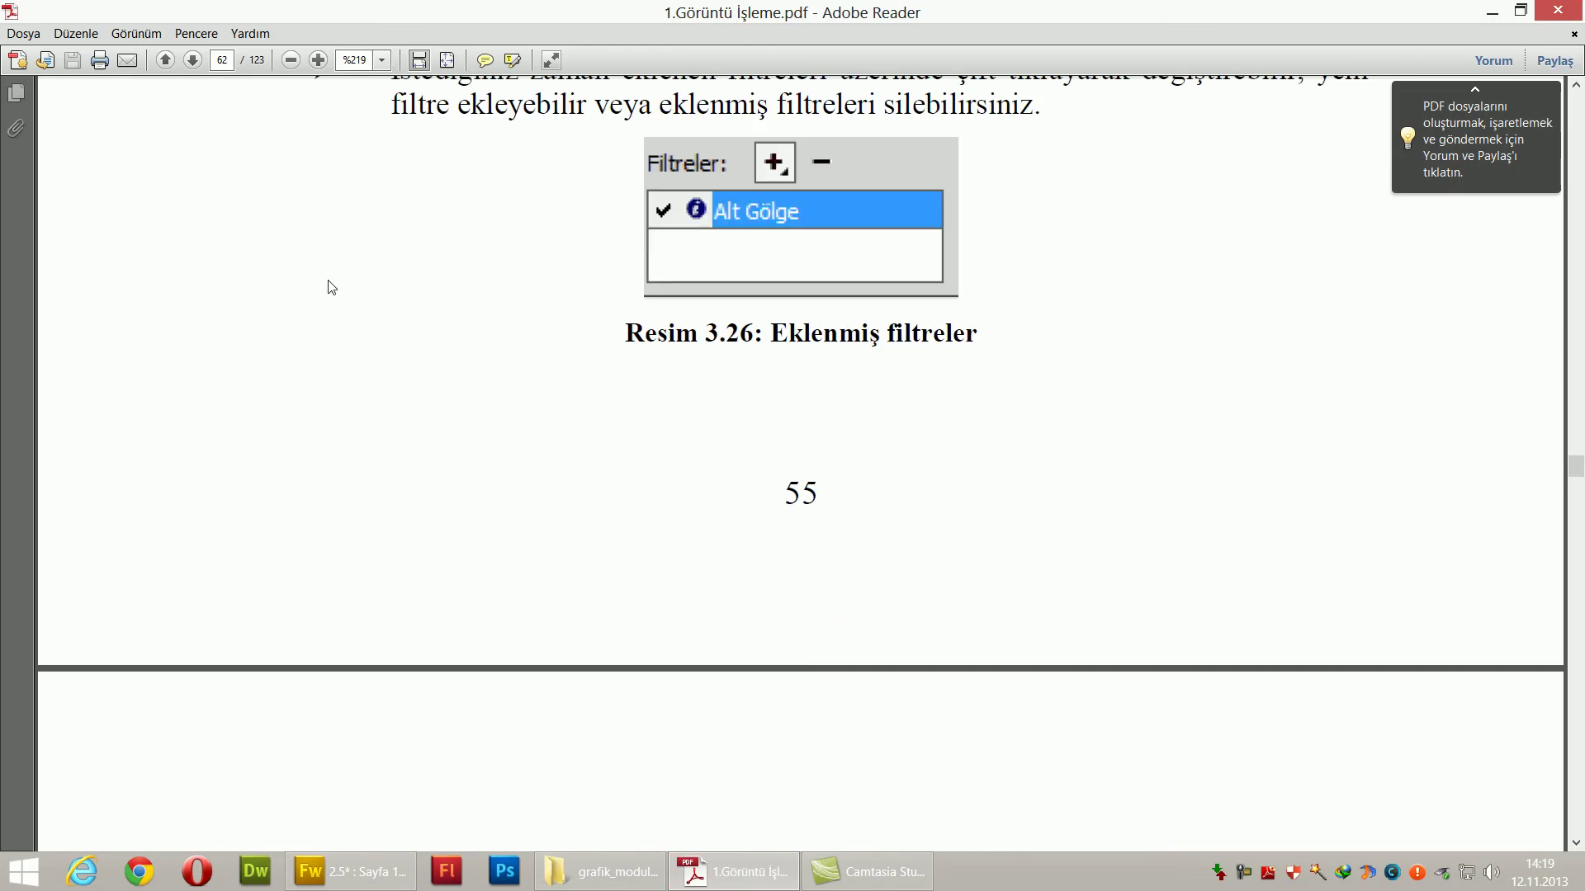
{"action": "left_click", "coordinate": [190, 60]}
{"action": "left_click", "coordinate": [190, 60]}
{"action": "left_click", "coordinate": [191, 60]}
{"action": "left_click", "coordinate": [190, 60]}
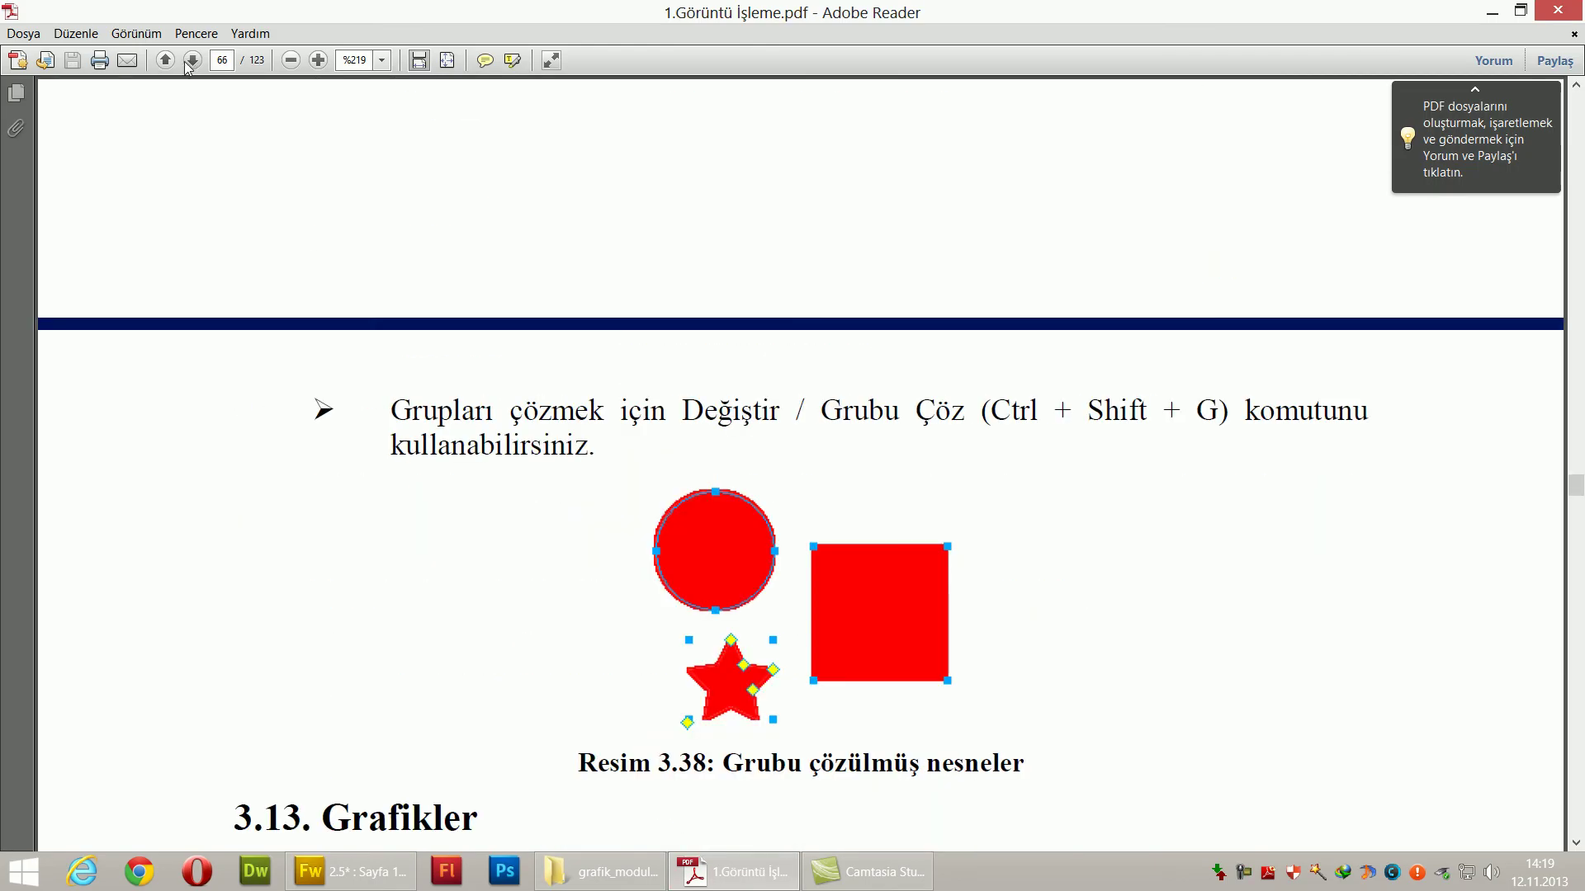
{"action": "left_click", "coordinate": [164, 60]}
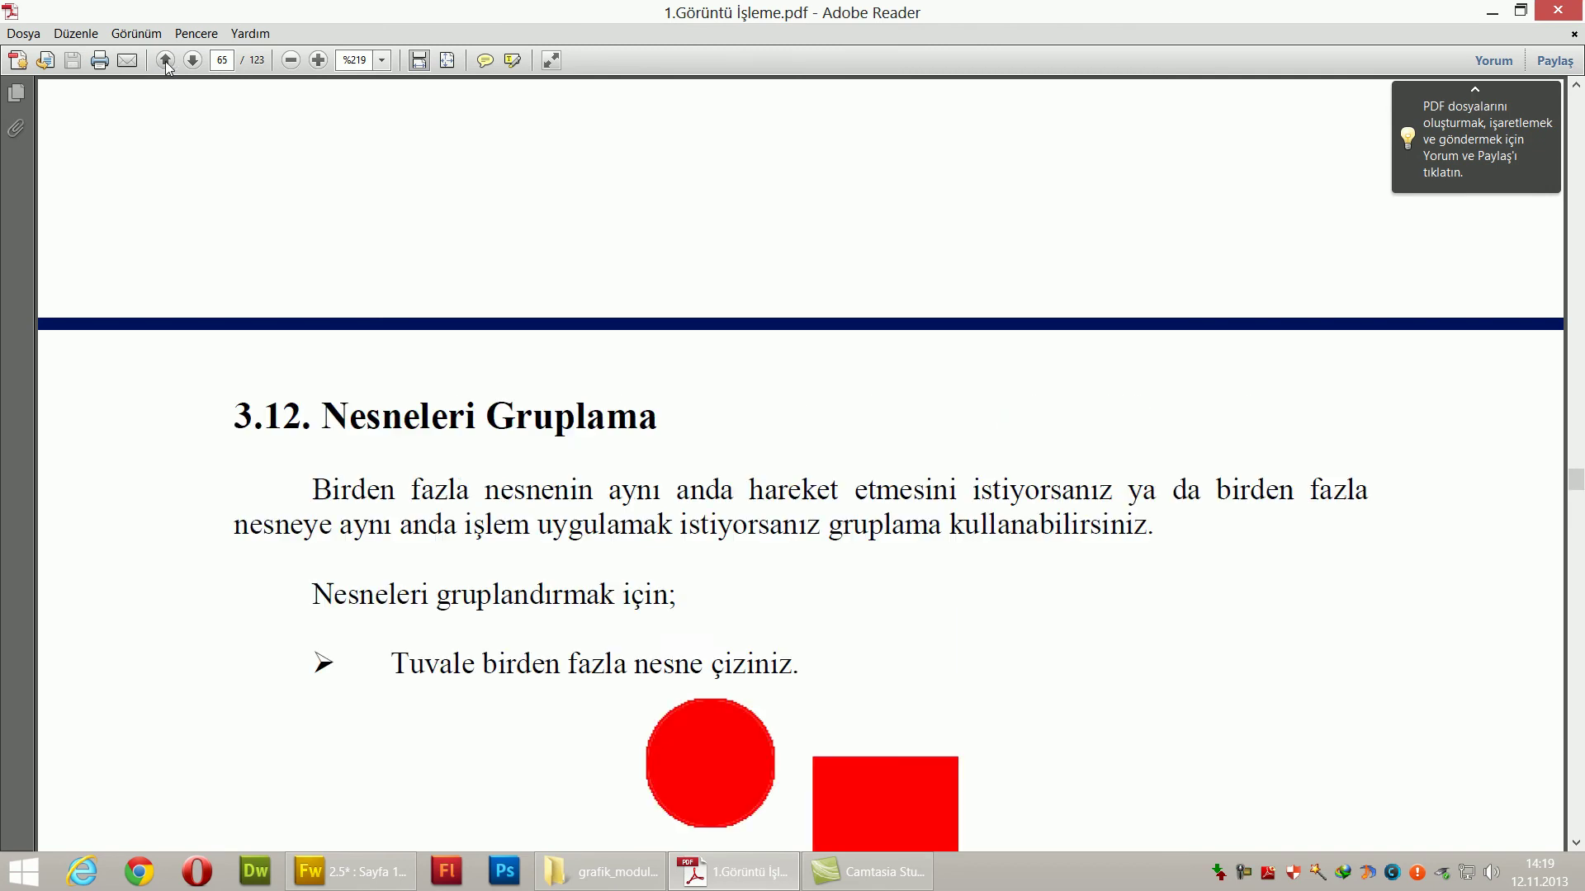
{"action": "left_click", "coordinate": [164, 60]}
{"action": "scroll", "coordinate": [412, 528], "scroll_direction": "up", "scroll_amount": 3}
{"action": "scroll", "coordinate": [413, 528], "scroll_direction": "up", "scroll_amount": 10}
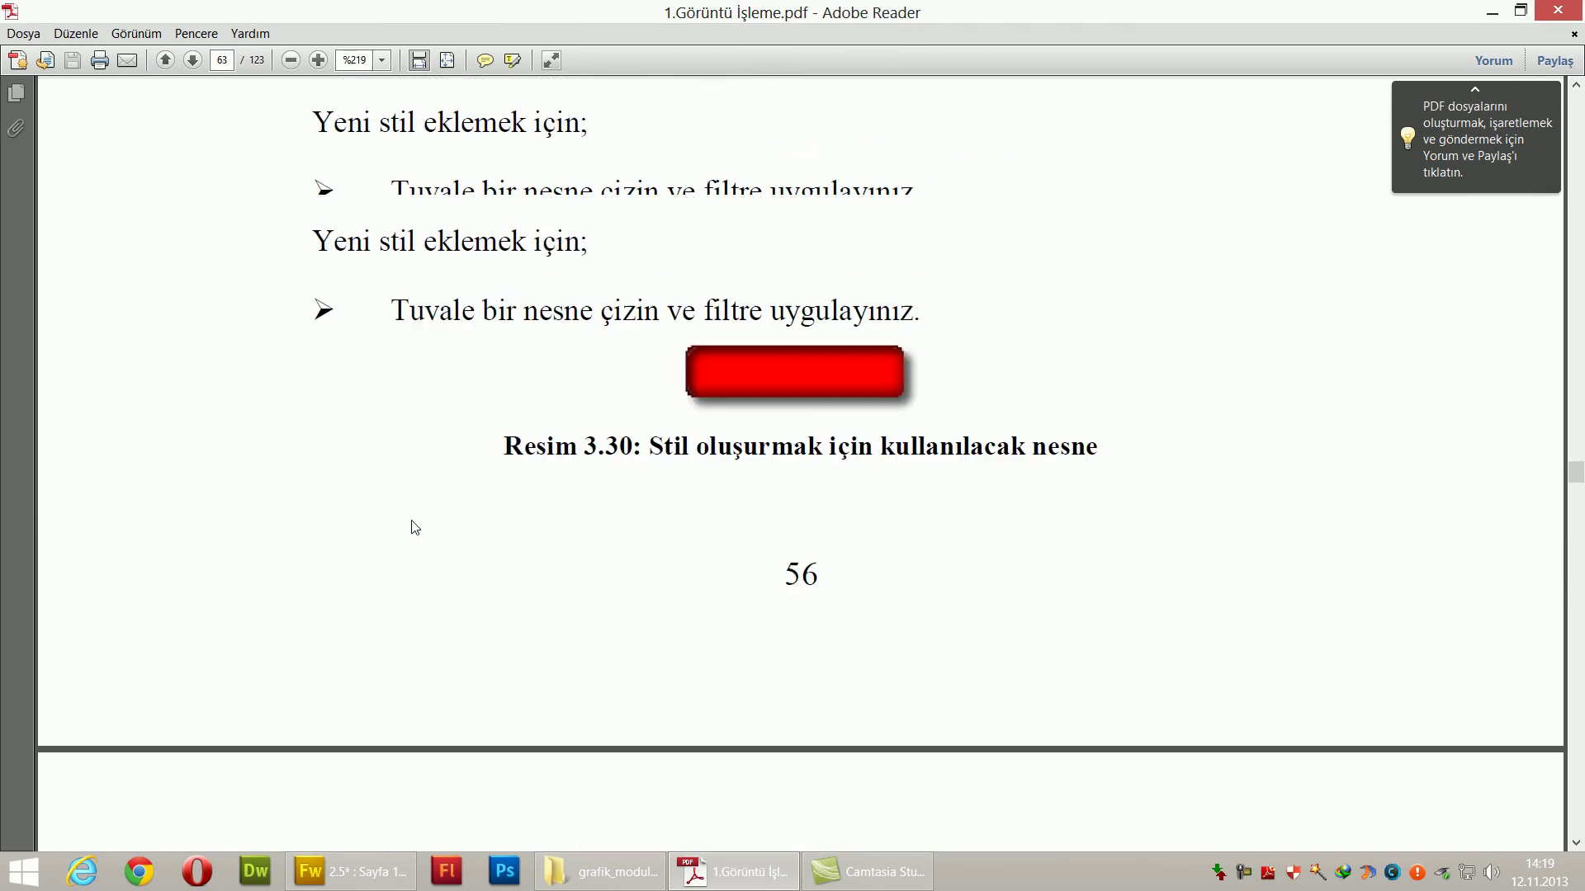
{"action": "scroll", "coordinate": [412, 528], "scroll_direction": "up", "scroll_amount": 5}
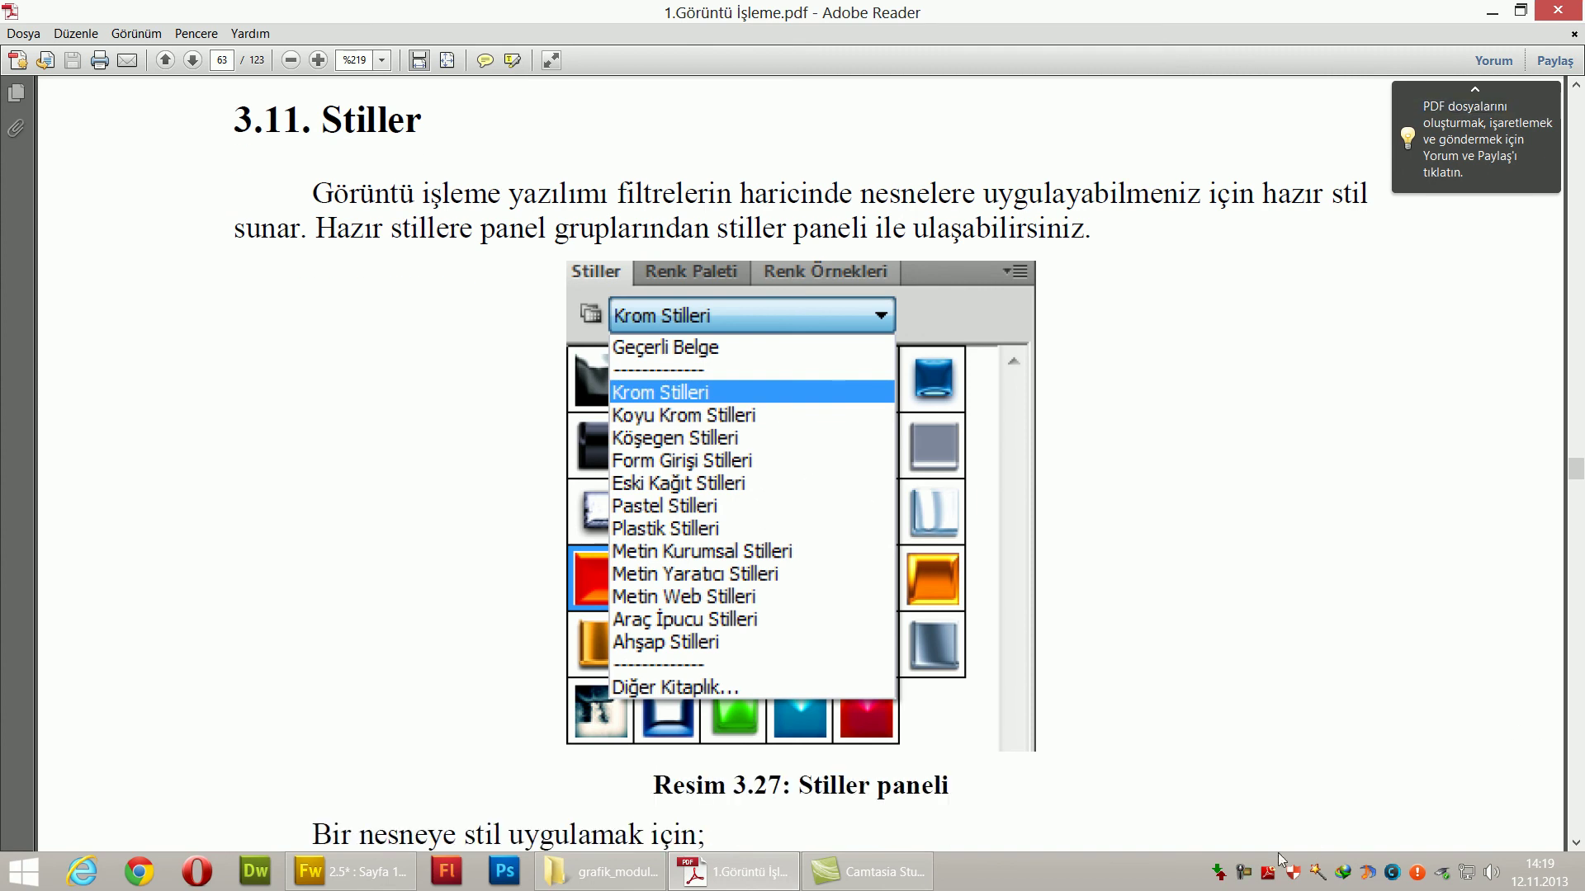
{"action": "left_click", "coordinate": [1243, 871]}
{"action": "scroll", "coordinate": [466, 761], "scroll_direction": "down", "scroll_amount": 5}
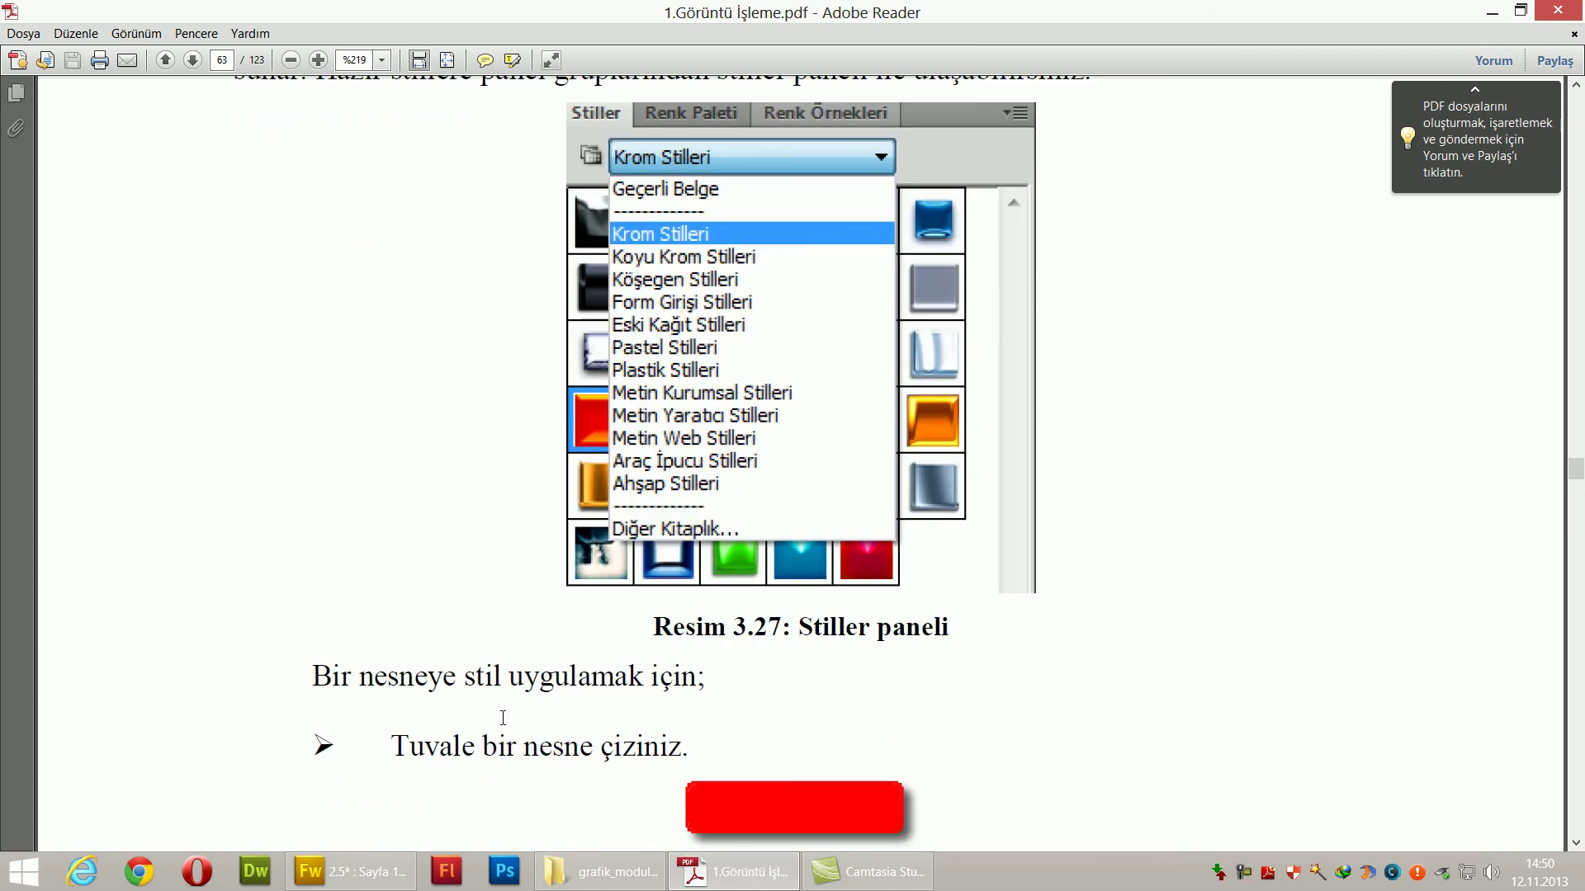
- Switch back to Fireworks and create a new white document of 800 x 600 pixels
{"action": "left_click", "coordinate": [347, 871]}
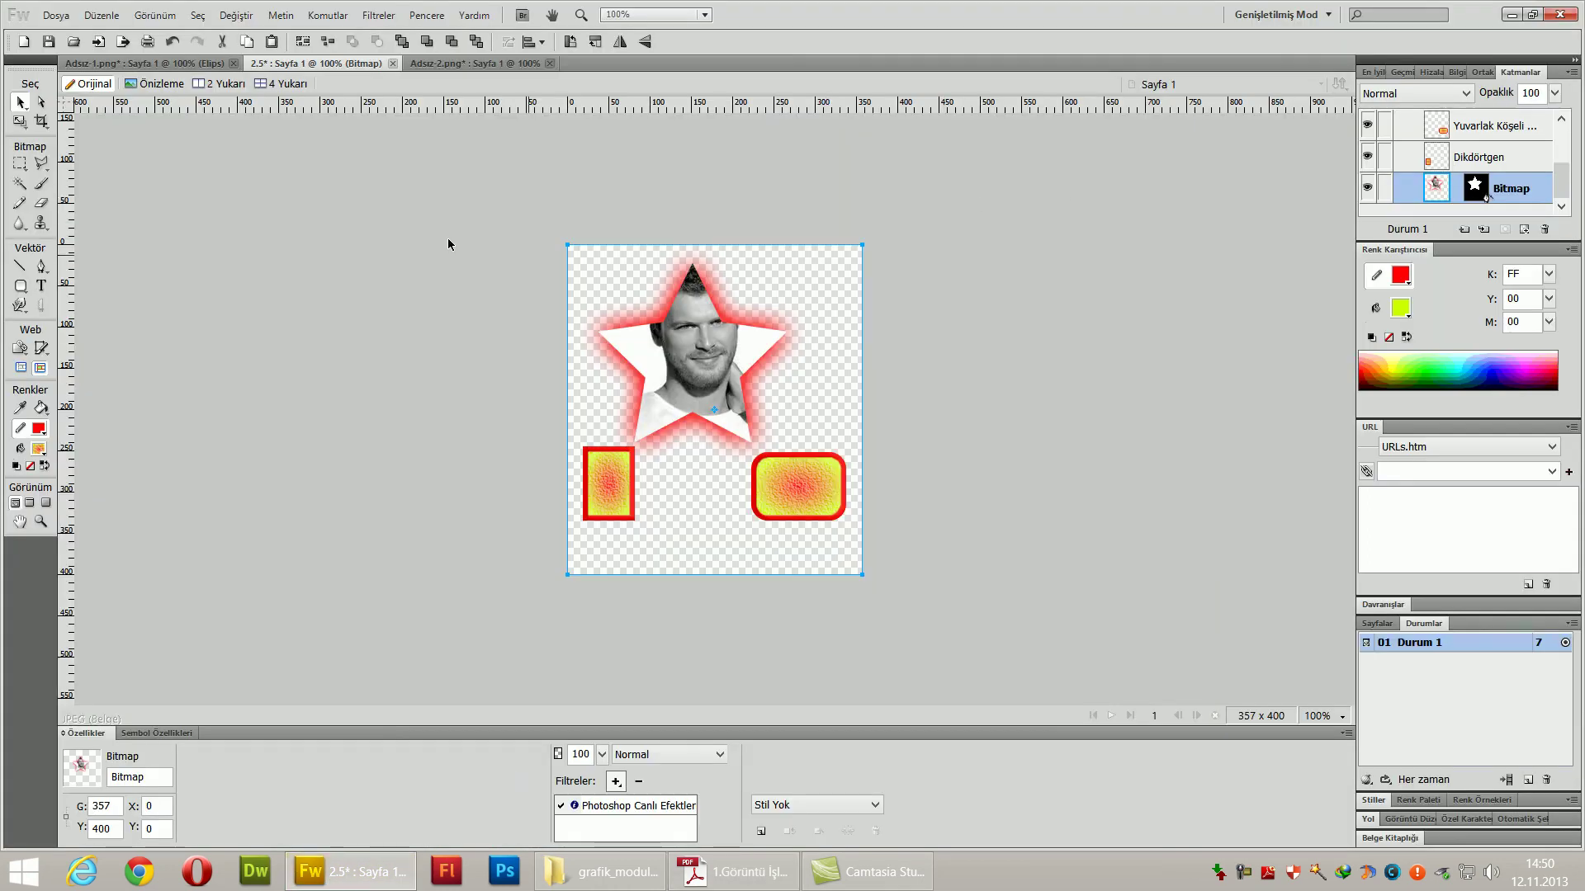
{"action": "left_click", "coordinate": [23, 41]}
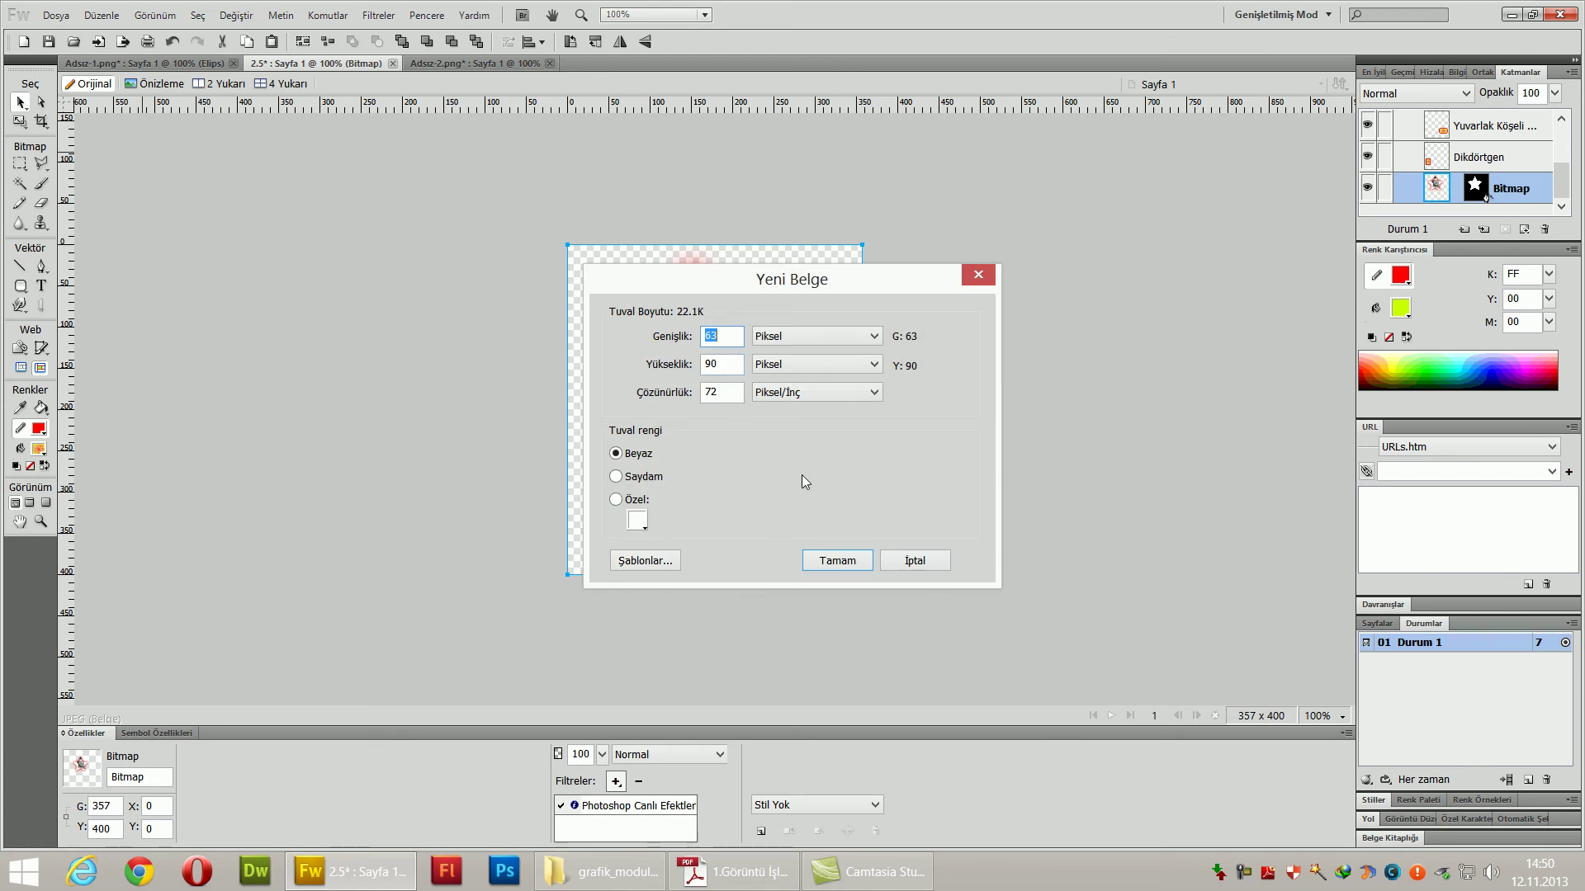
{"action": "type", "text": "800"}
{"action": "key", "text": "Tab"}
{"action": "type", "text": "600"}
{"action": "key", "text": "Return"}
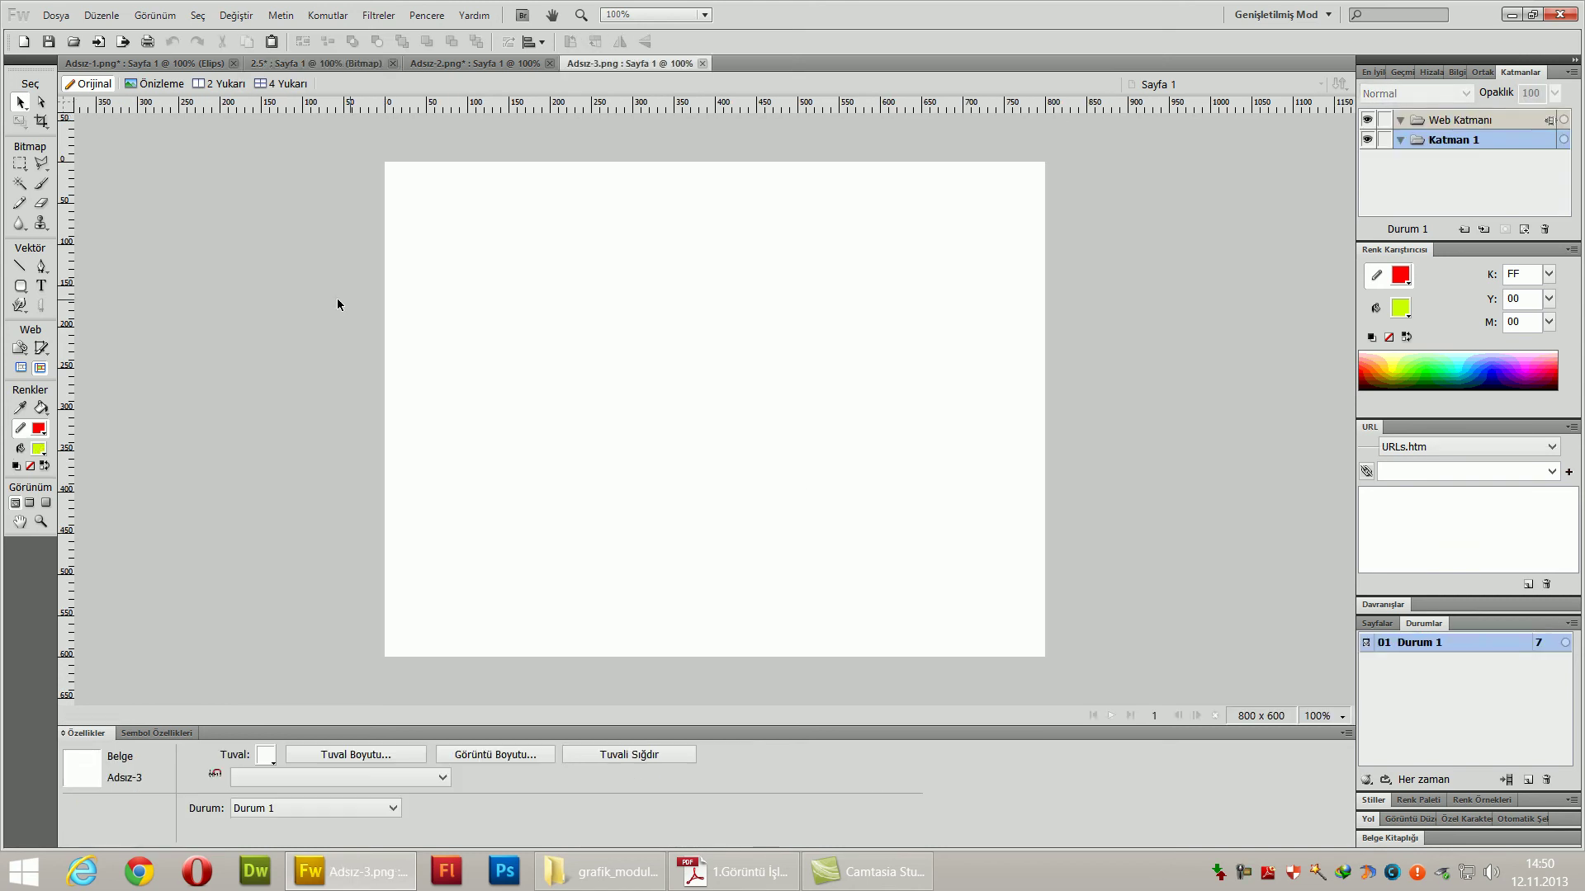
- Draw a rectangle of about 318 x 216 pixels on the canvas and move it to about X 178, Y 152
{"action": "left_click", "coordinate": [20, 286]}
{"action": "left_click", "coordinate": [90, 298]}
{"action": "left_click_drag", "start_coordinate": [642, 288], "coordinate": [905, 468]}
{"action": "left_click", "coordinate": [21, 104]}
{"action": "left_click_drag", "start_coordinate": [810, 373], "coordinate": [700, 373]}
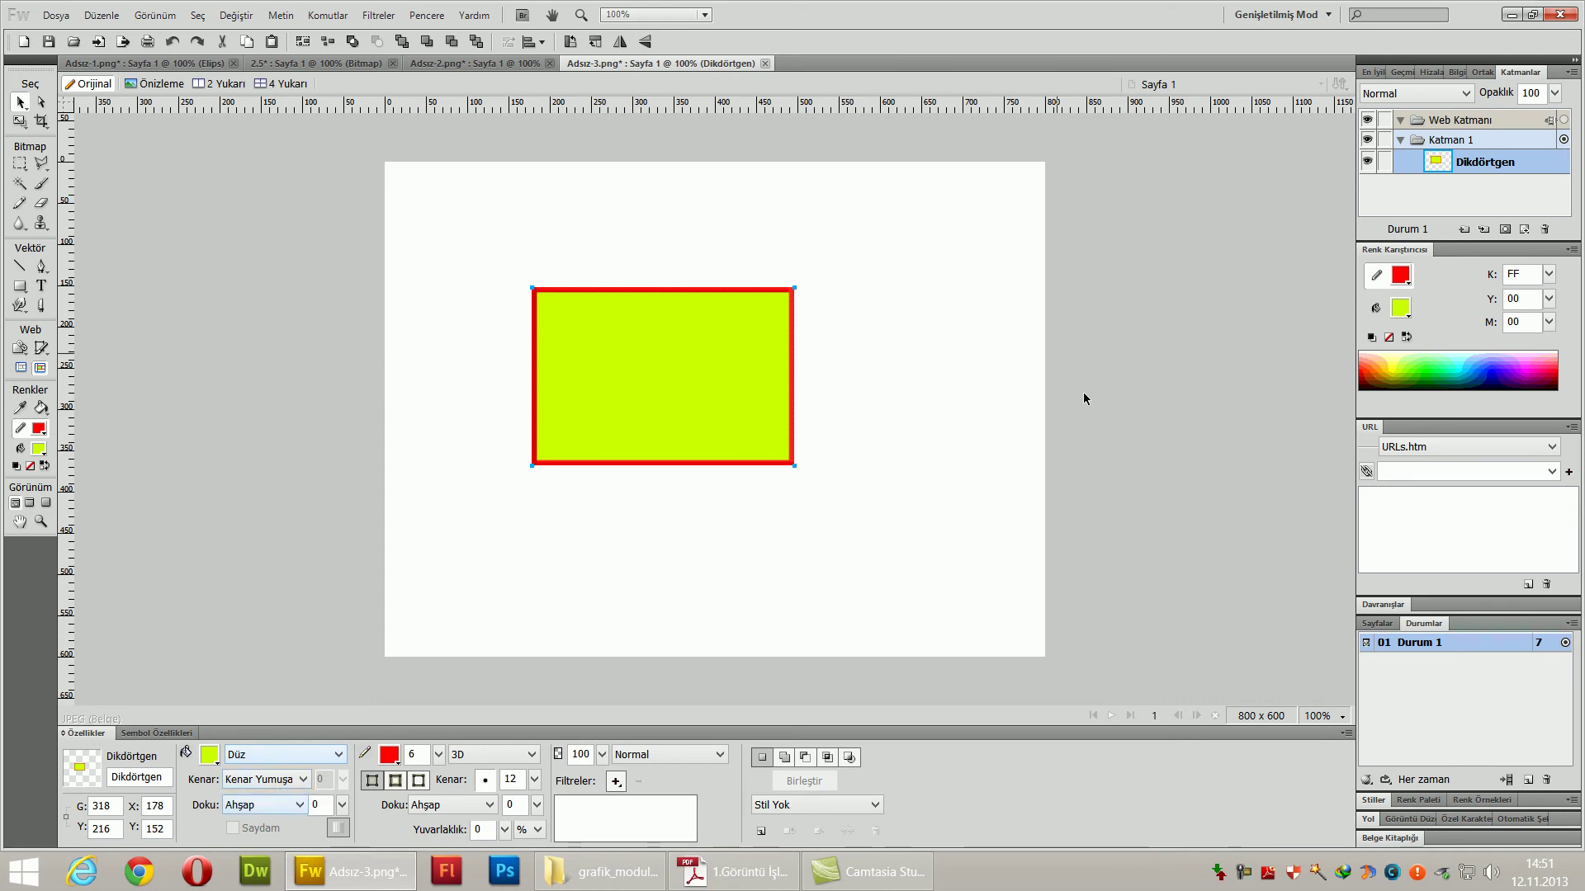
- Dock the Stiller panel with the Katmanlar panel group and load the Krom Stilleri library
{"action": "left_click_drag", "start_coordinate": [1372, 805], "coordinate": [1390, 80]}
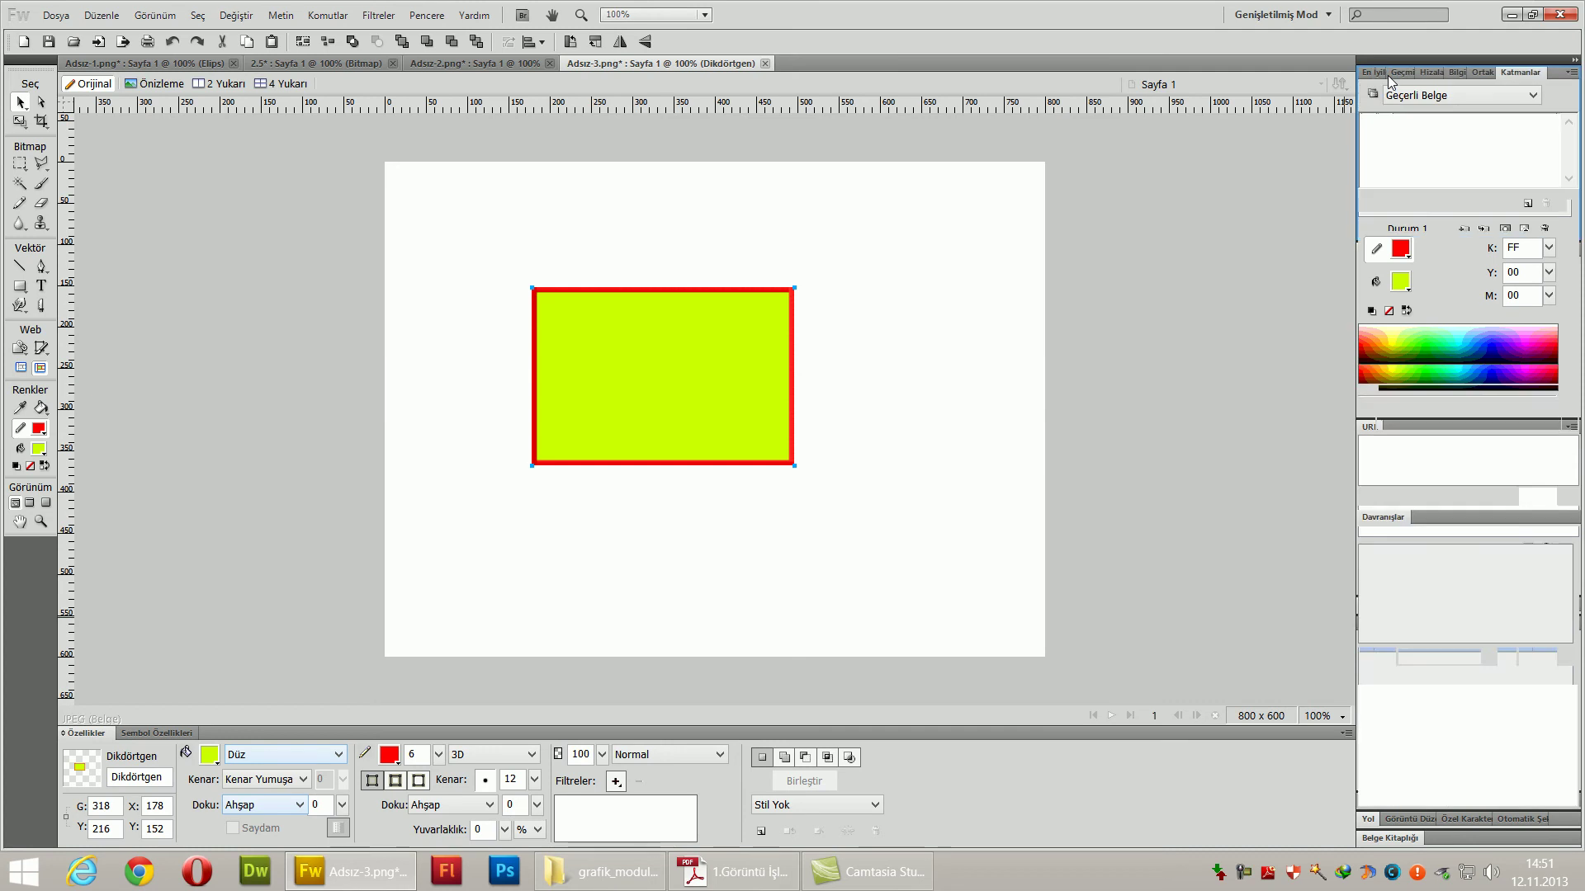
{"action": "left_click", "coordinate": [1517, 99]}
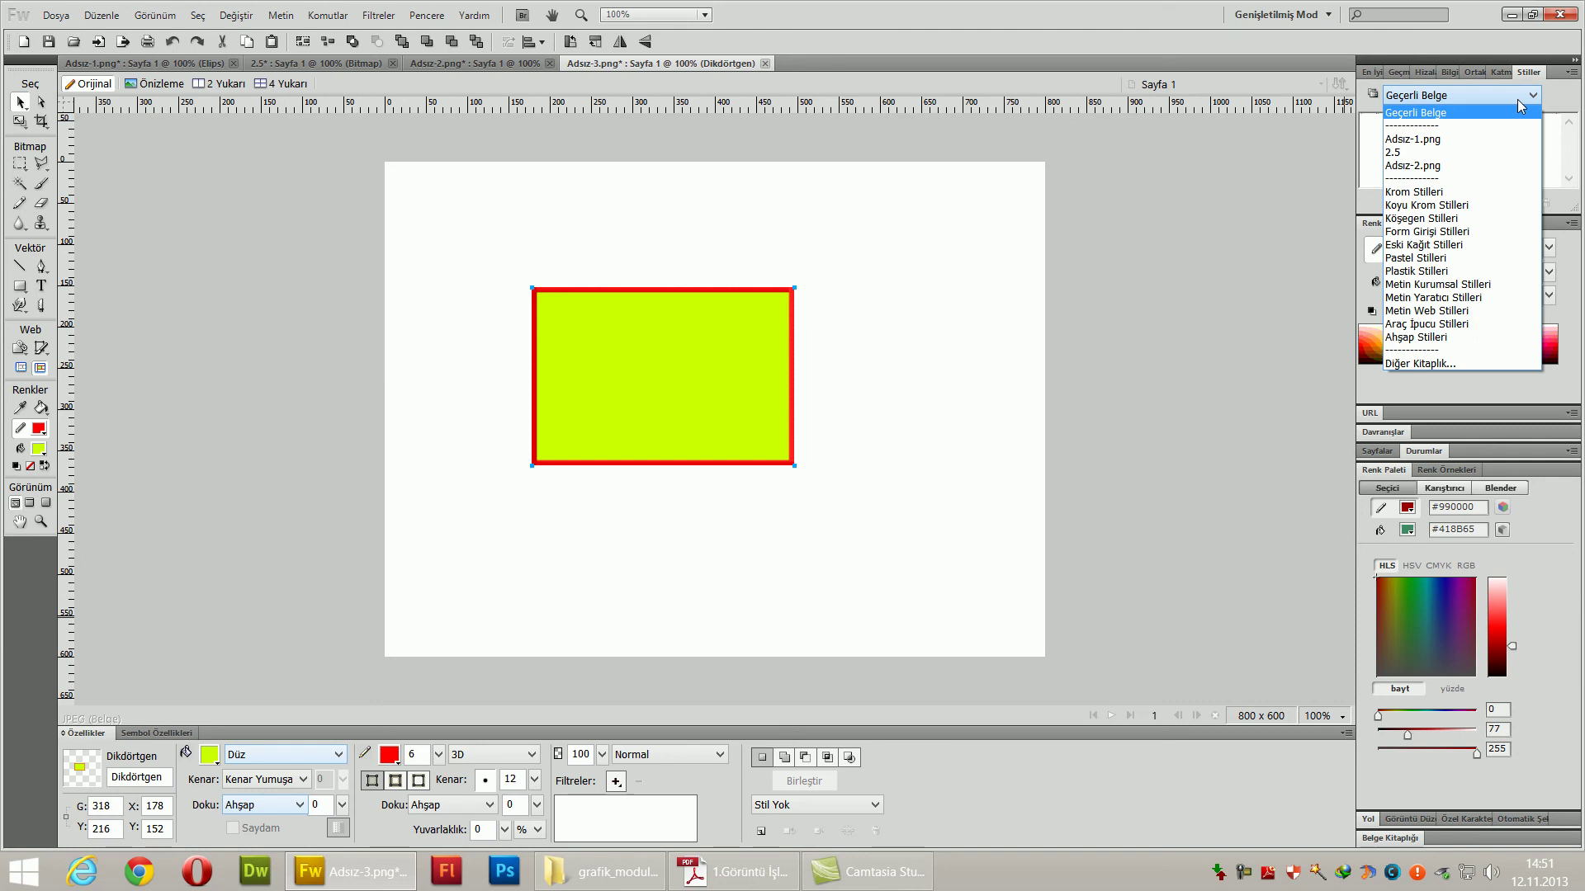
{"action": "left_click", "coordinate": [1450, 199]}
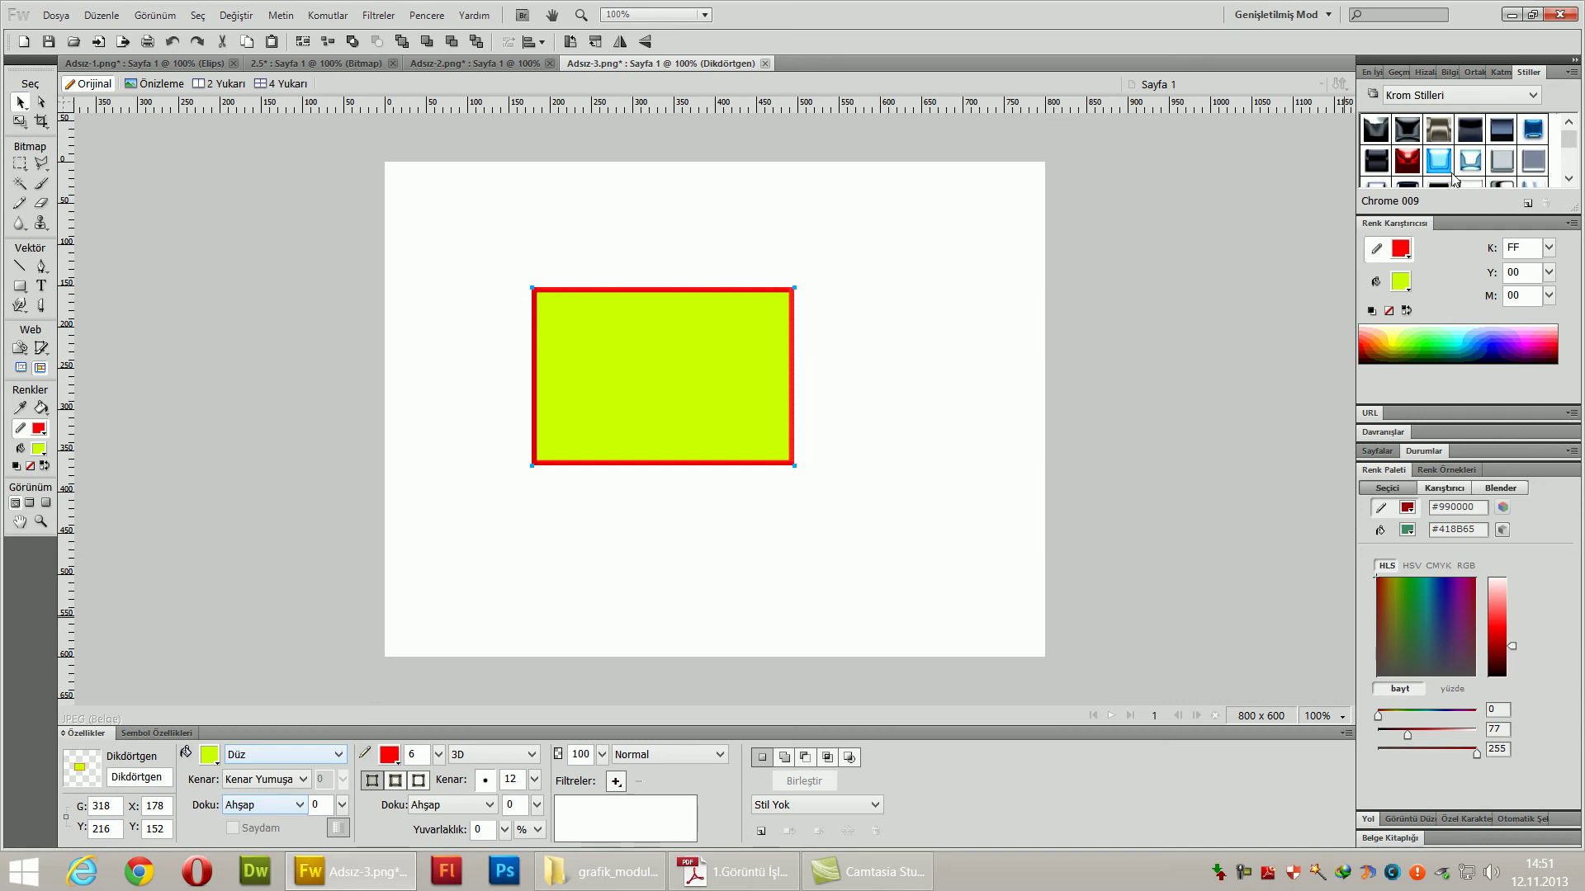
- Try several dark and blue chrome styles on the rectangle, including Chrome 009, Chrome 004 and Chrome 001
{"action": "left_click", "coordinate": [1441, 162]}
{"action": "left_click", "coordinate": [1472, 132]}
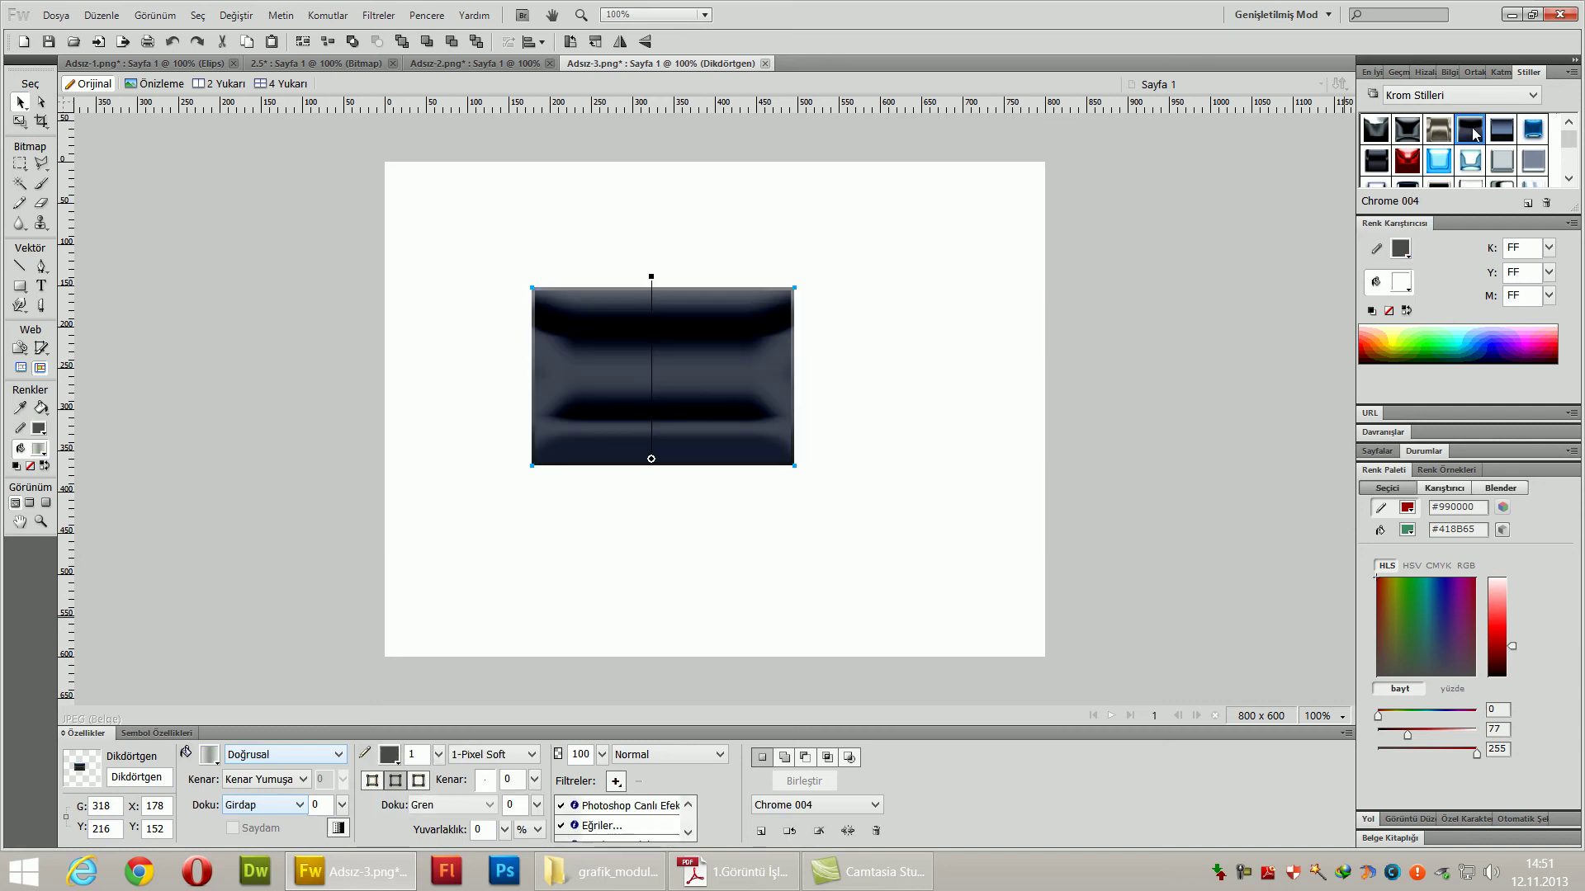
{"action": "left_click", "coordinate": [1406, 140]}
{"action": "left_click", "coordinate": [1374, 139]}
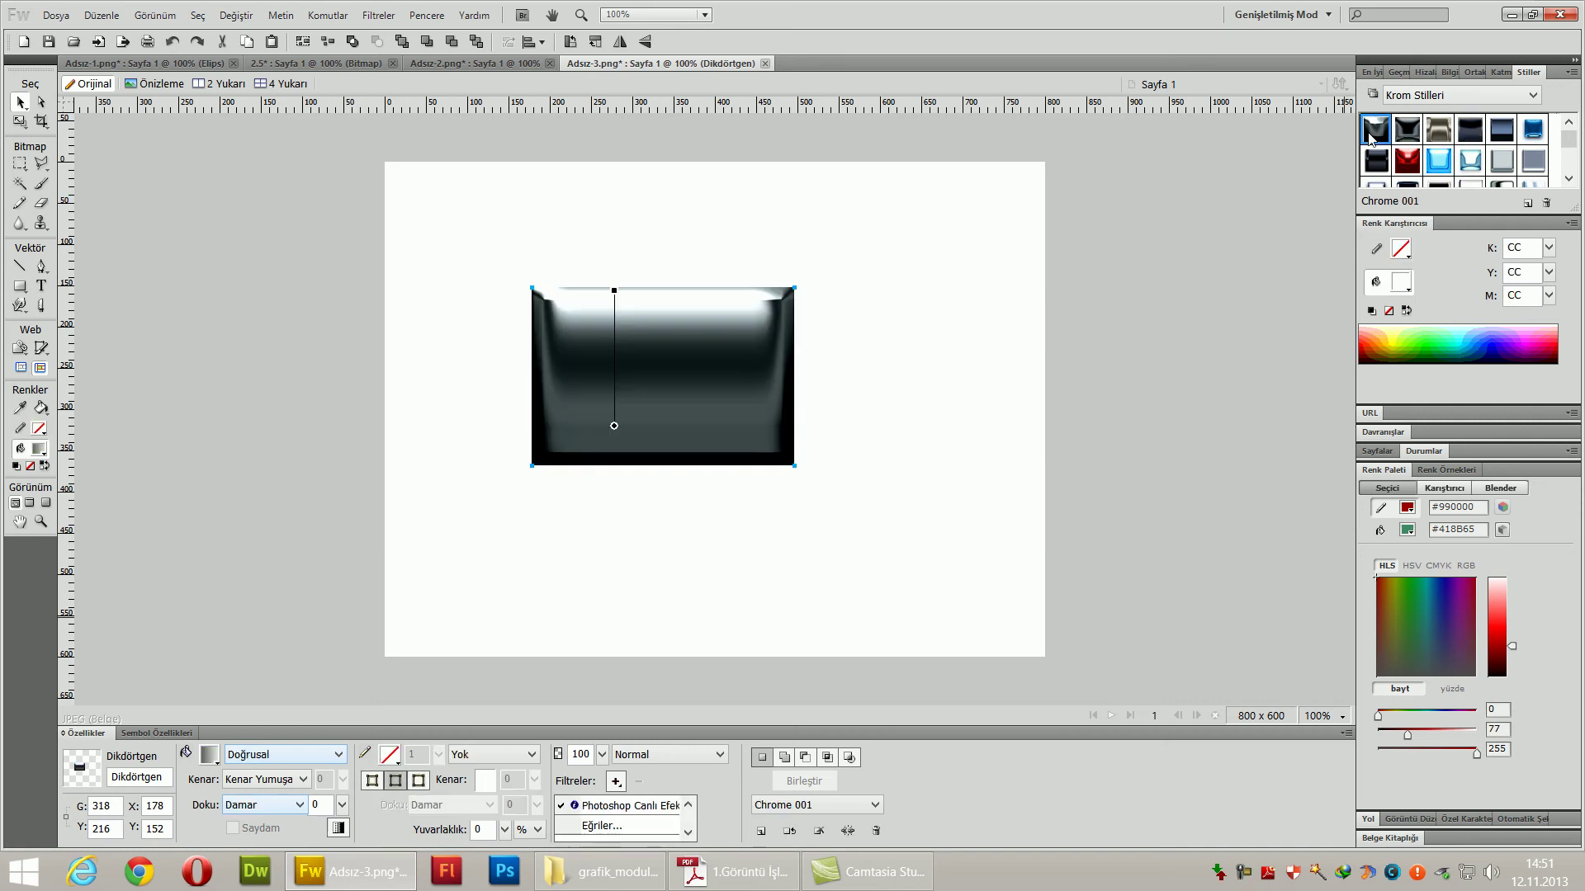
- Try the gold and orange styles Chrome 023, Chrome 024 and Chrome 020 on the rectangle, and apply the blue Chrome 034
{"action": "scroll", "coordinate": [1529, 176], "scroll_direction": "down", "scroll_amount": 2}
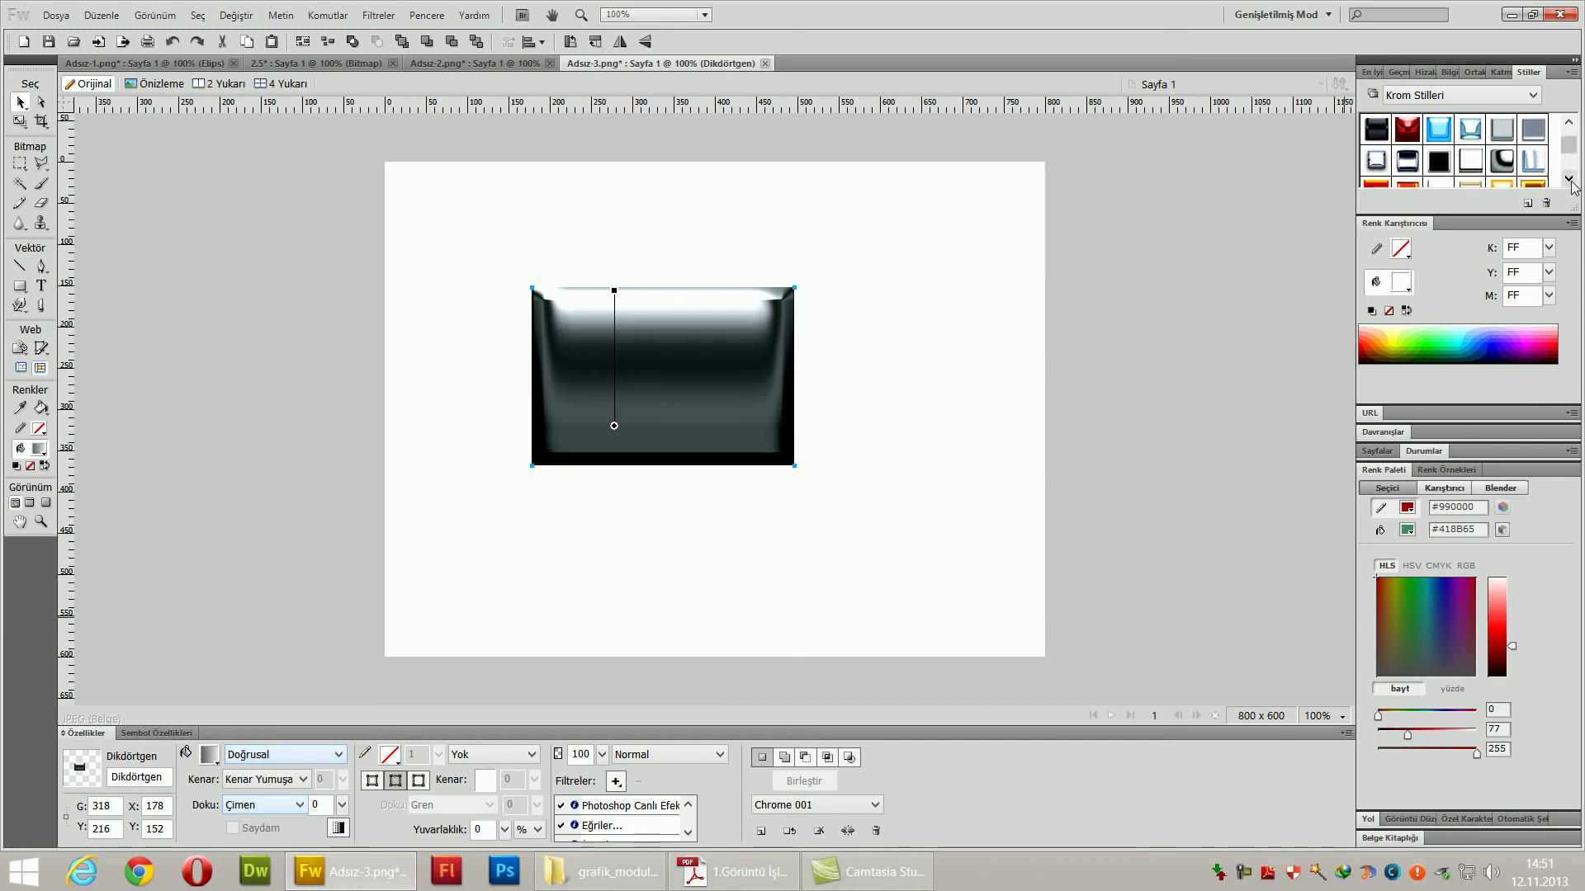
{"action": "left_click", "coordinate": [1502, 165]}
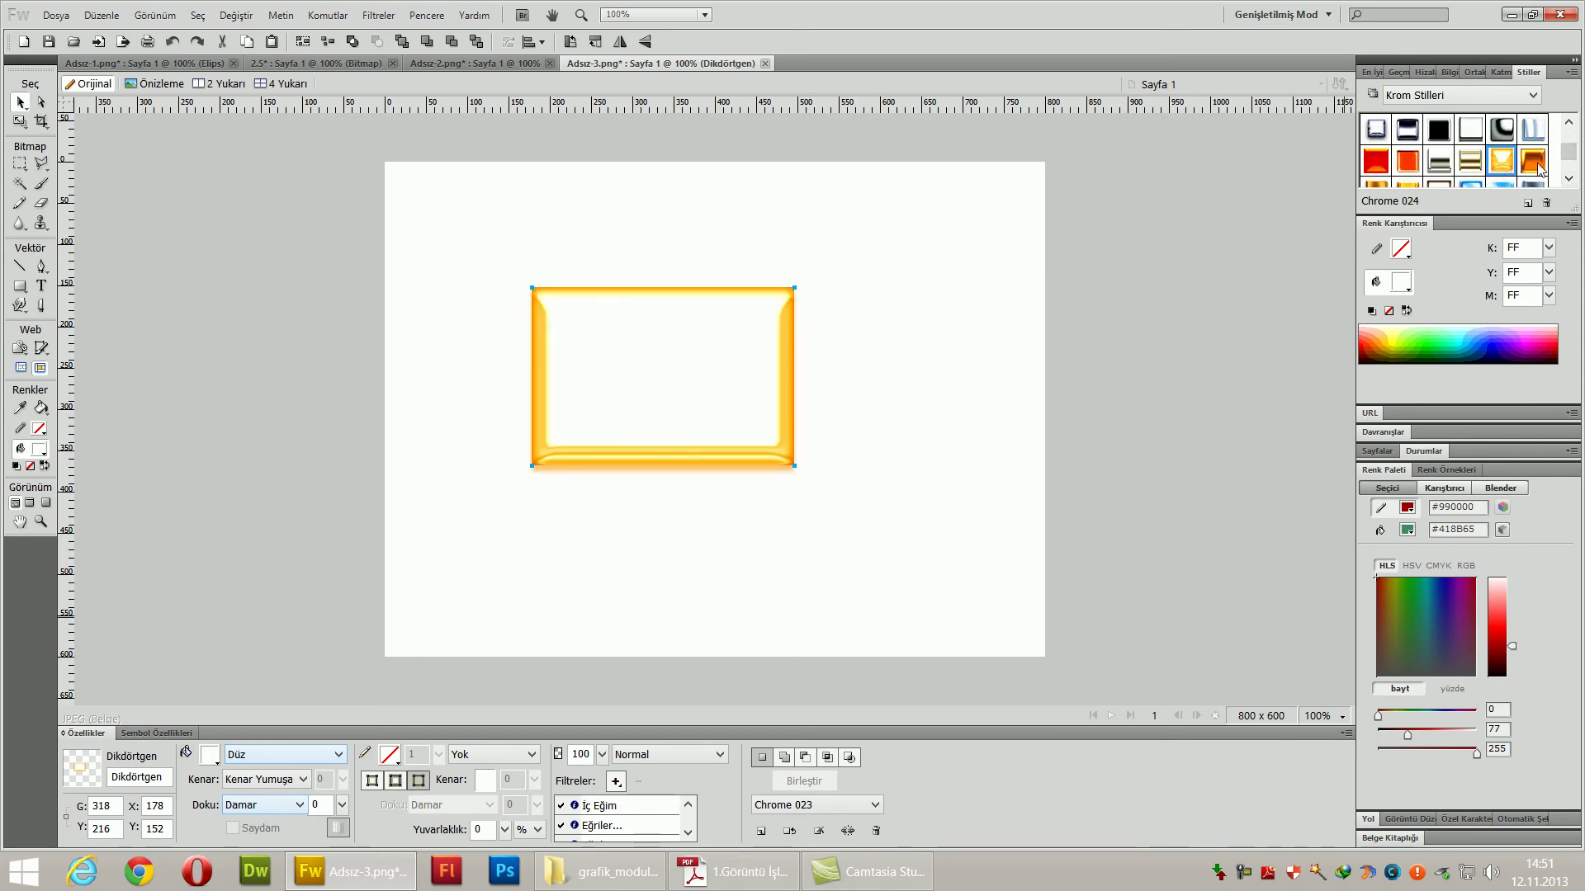
{"action": "left_click", "coordinate": [1535, 166]}
{"action": "left_click", "coordinate": [1408, 163]}
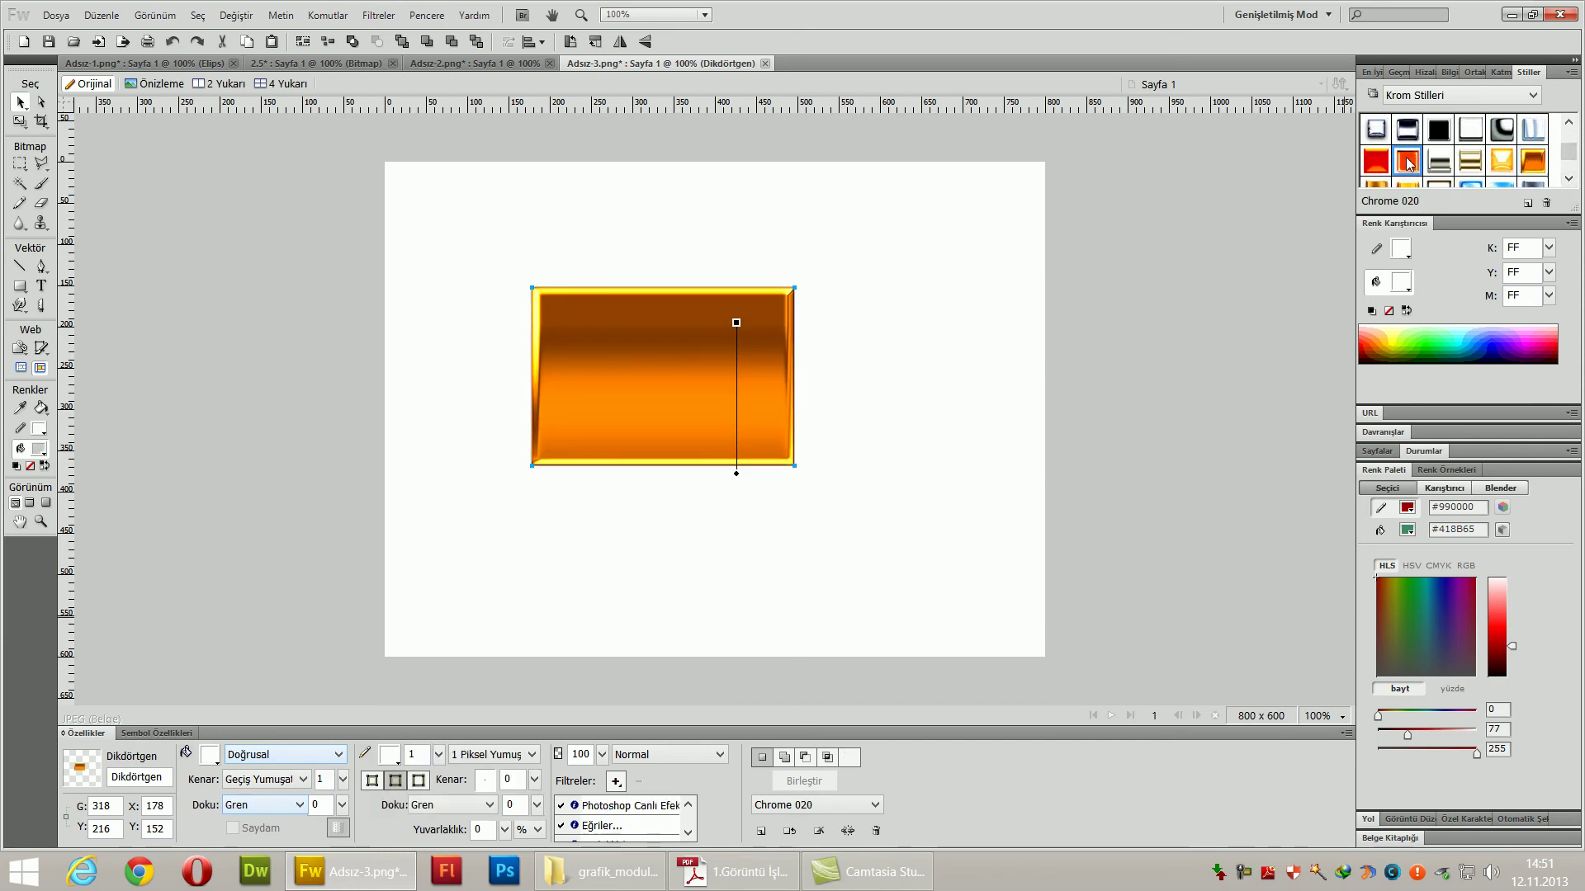
{"action": "left_click", "coordinate": [1567, 178]}
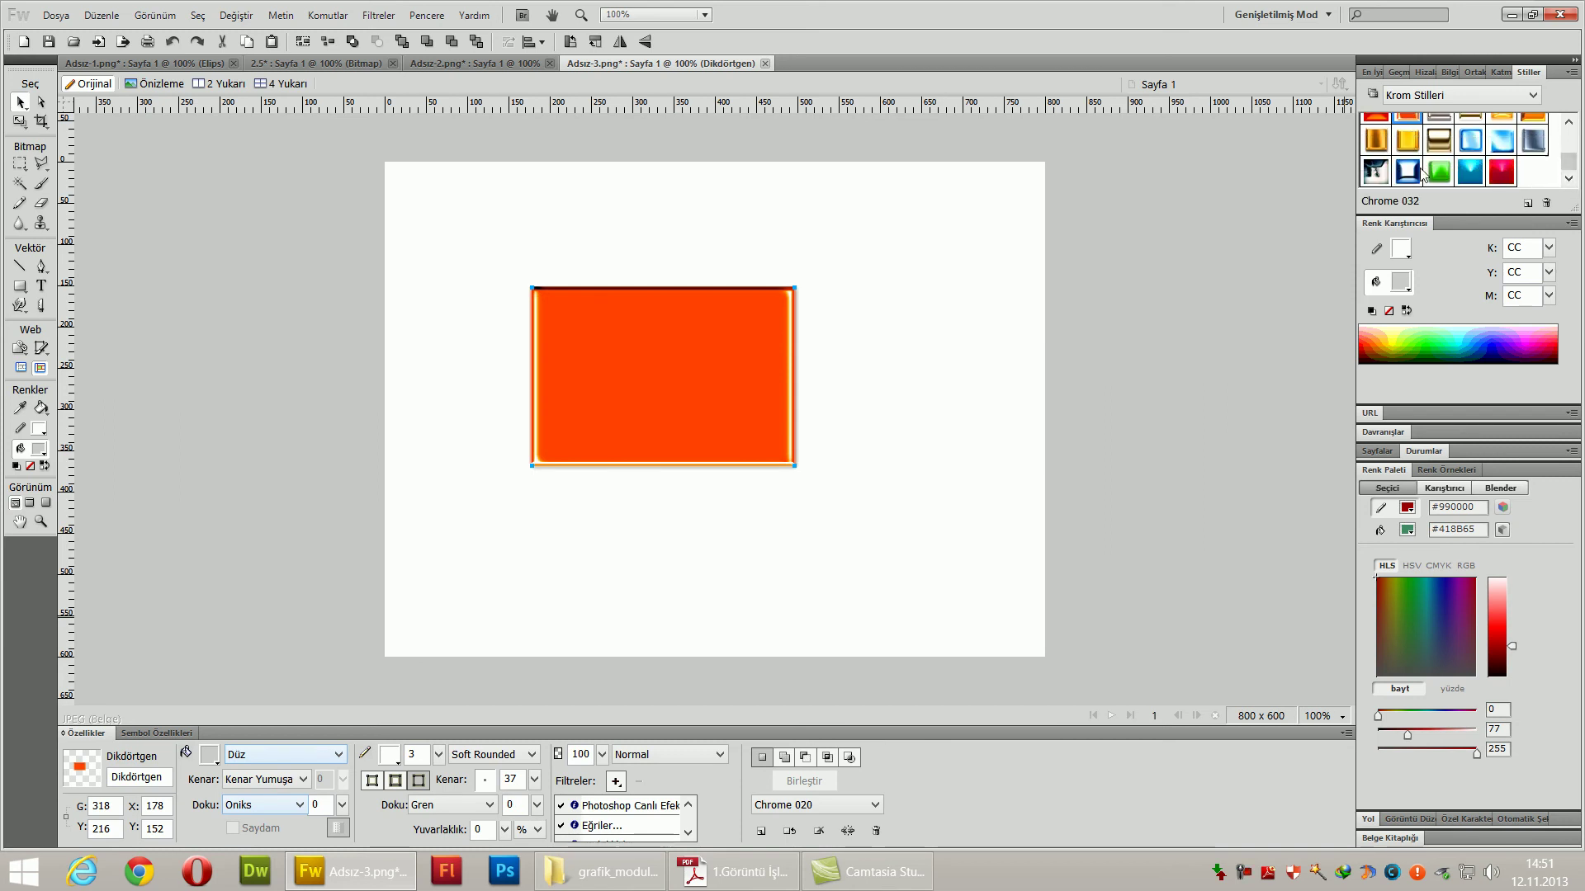
{"action": "left_click", "coordinate": [1469, 175]}
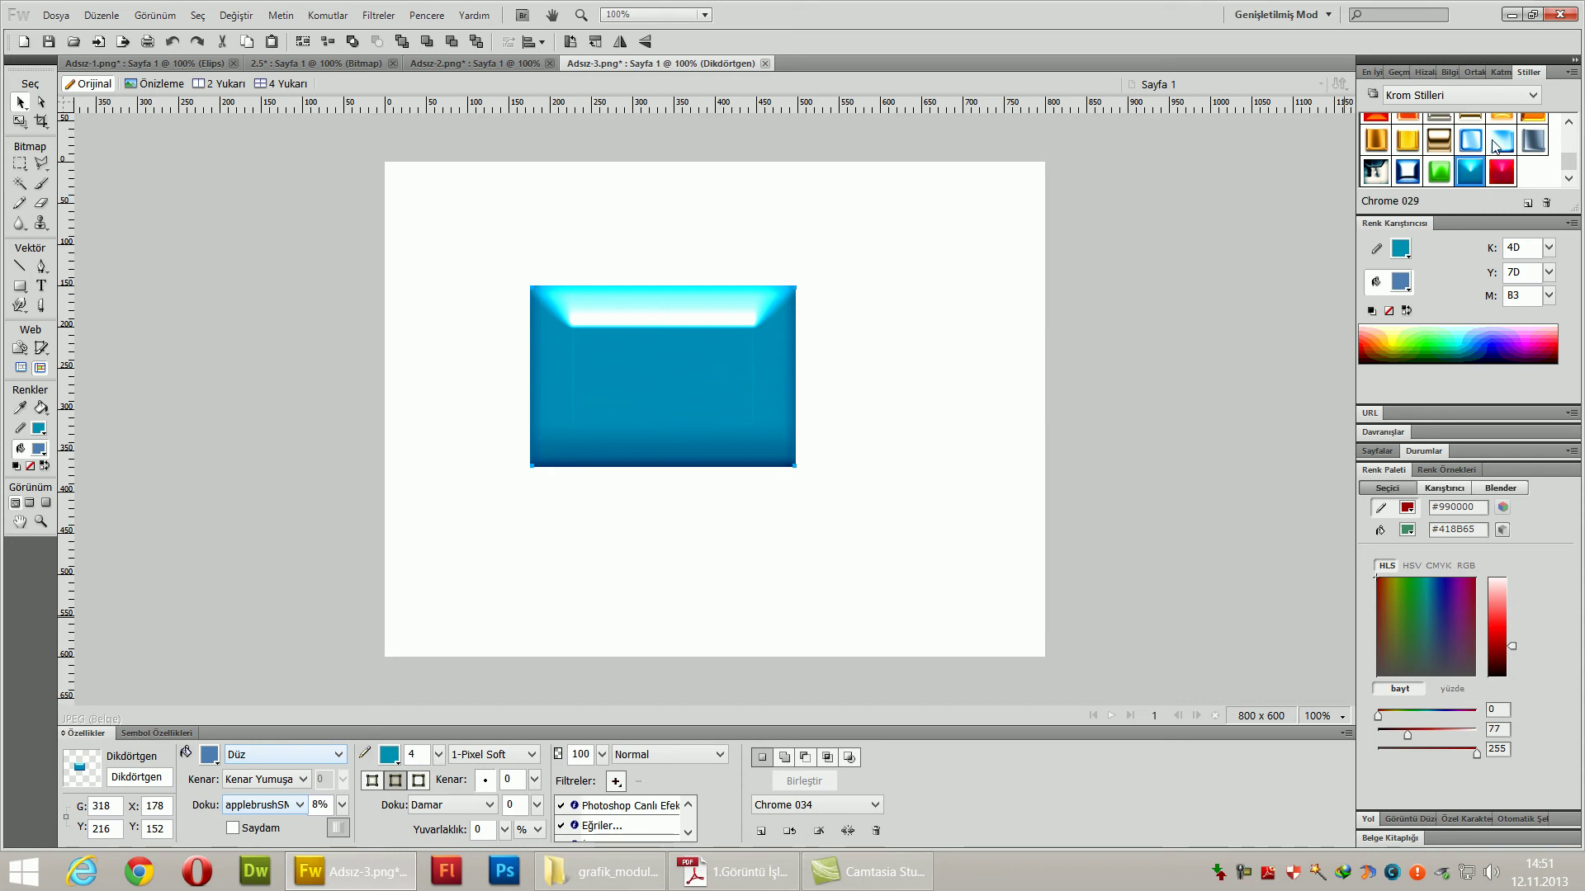
- Load the Köşegen Stilleri library and apply the Diagonals 20px Width Inverted style to the rectangle
{"action": "left_click", "coordinate": [1527, 95]}
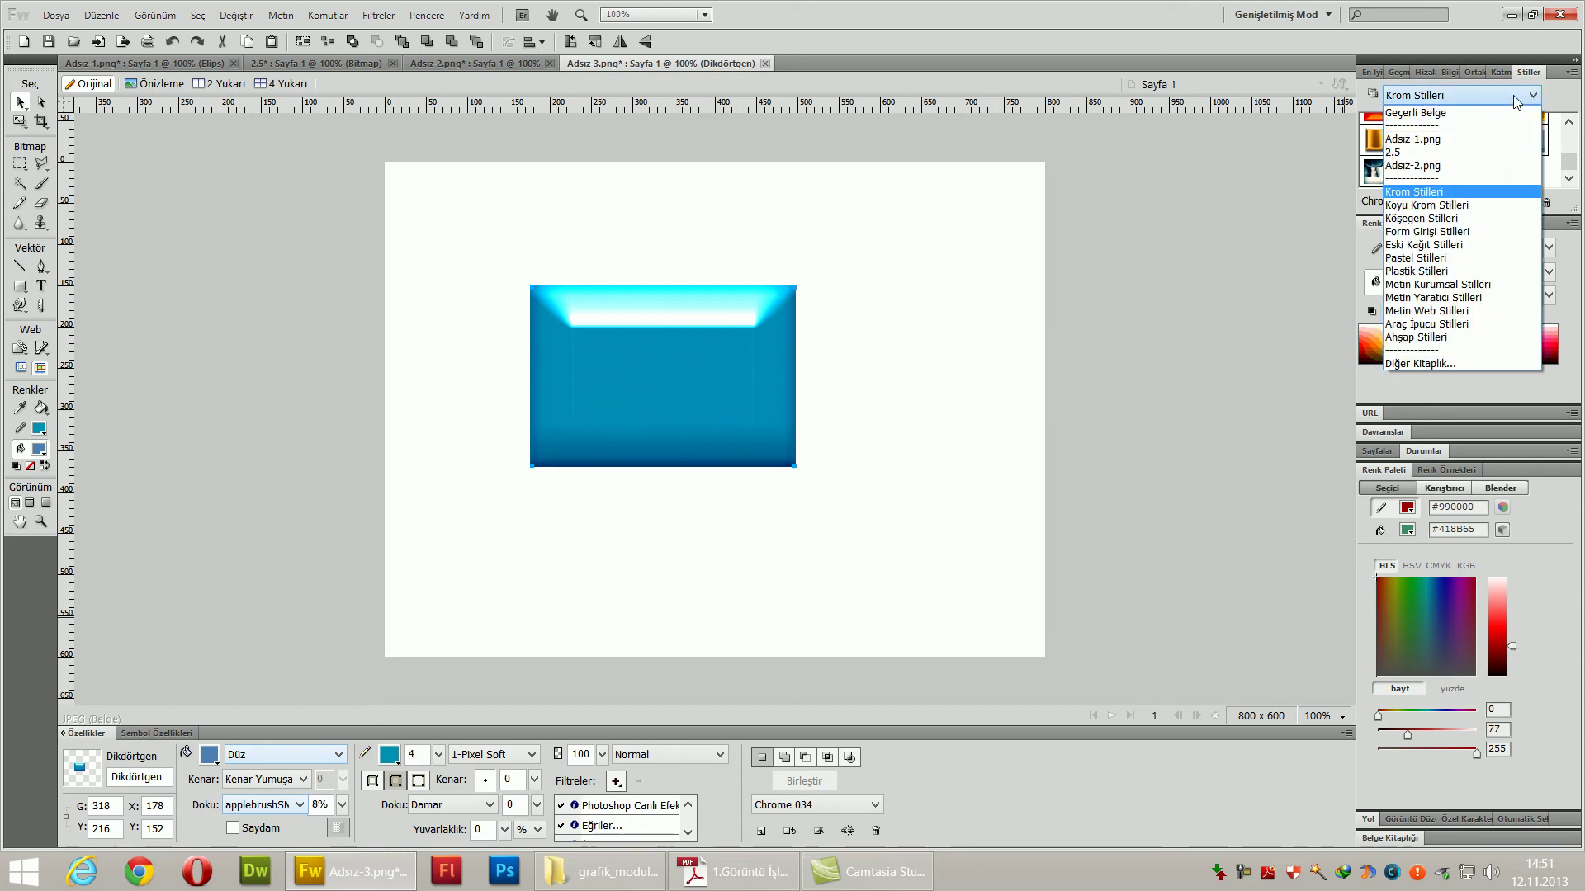
{"action": "left_click", "coordinate": [1470, 218]}
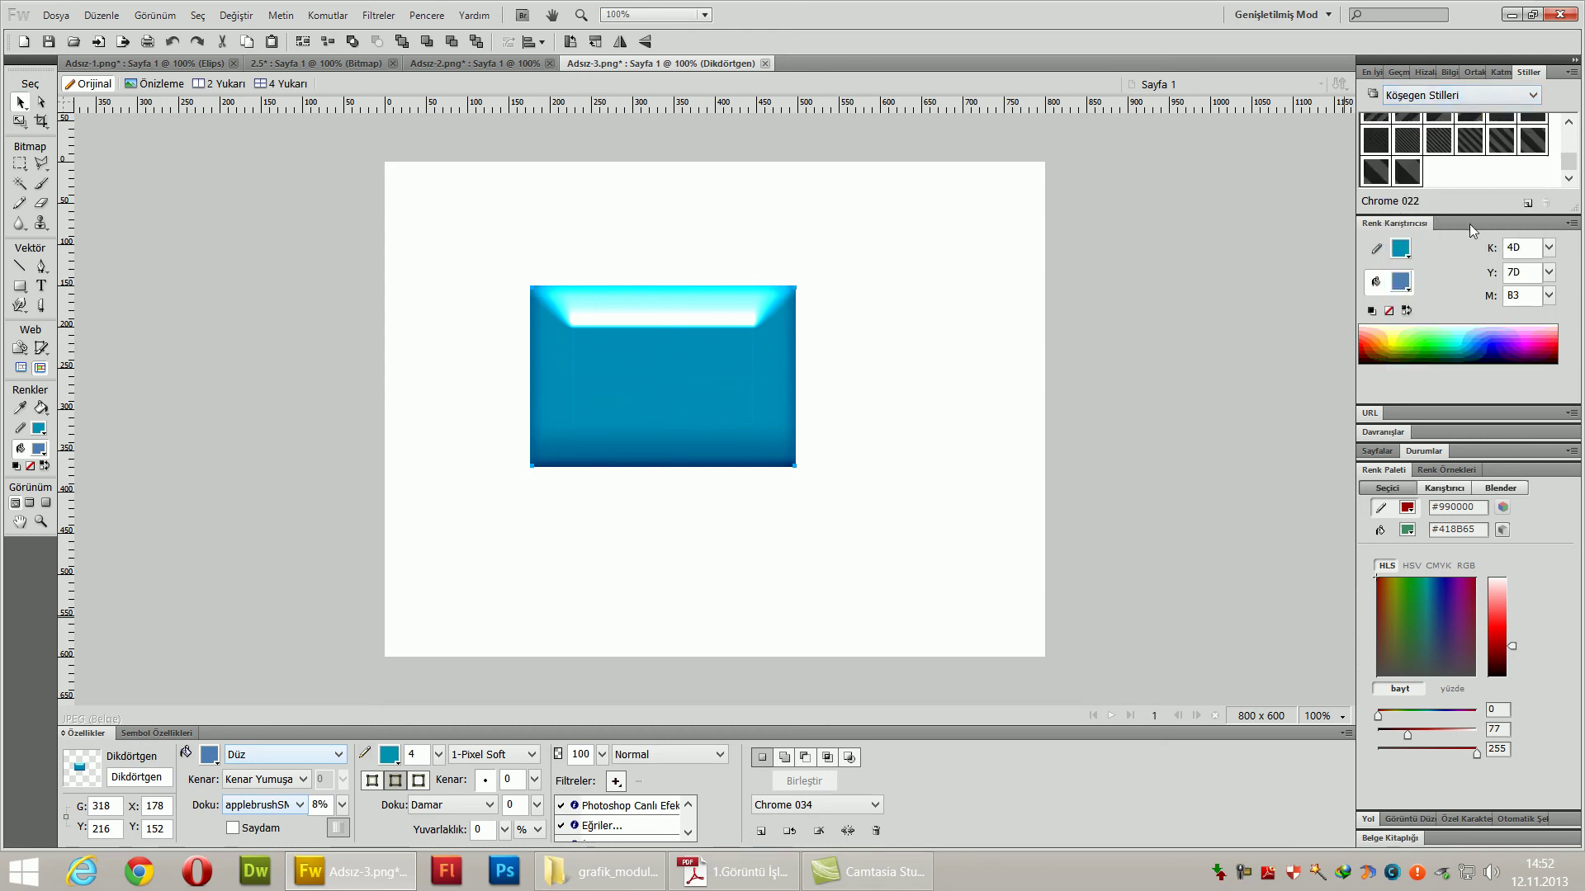
{"action": "left_click", "coordinate": [1467, 142]}
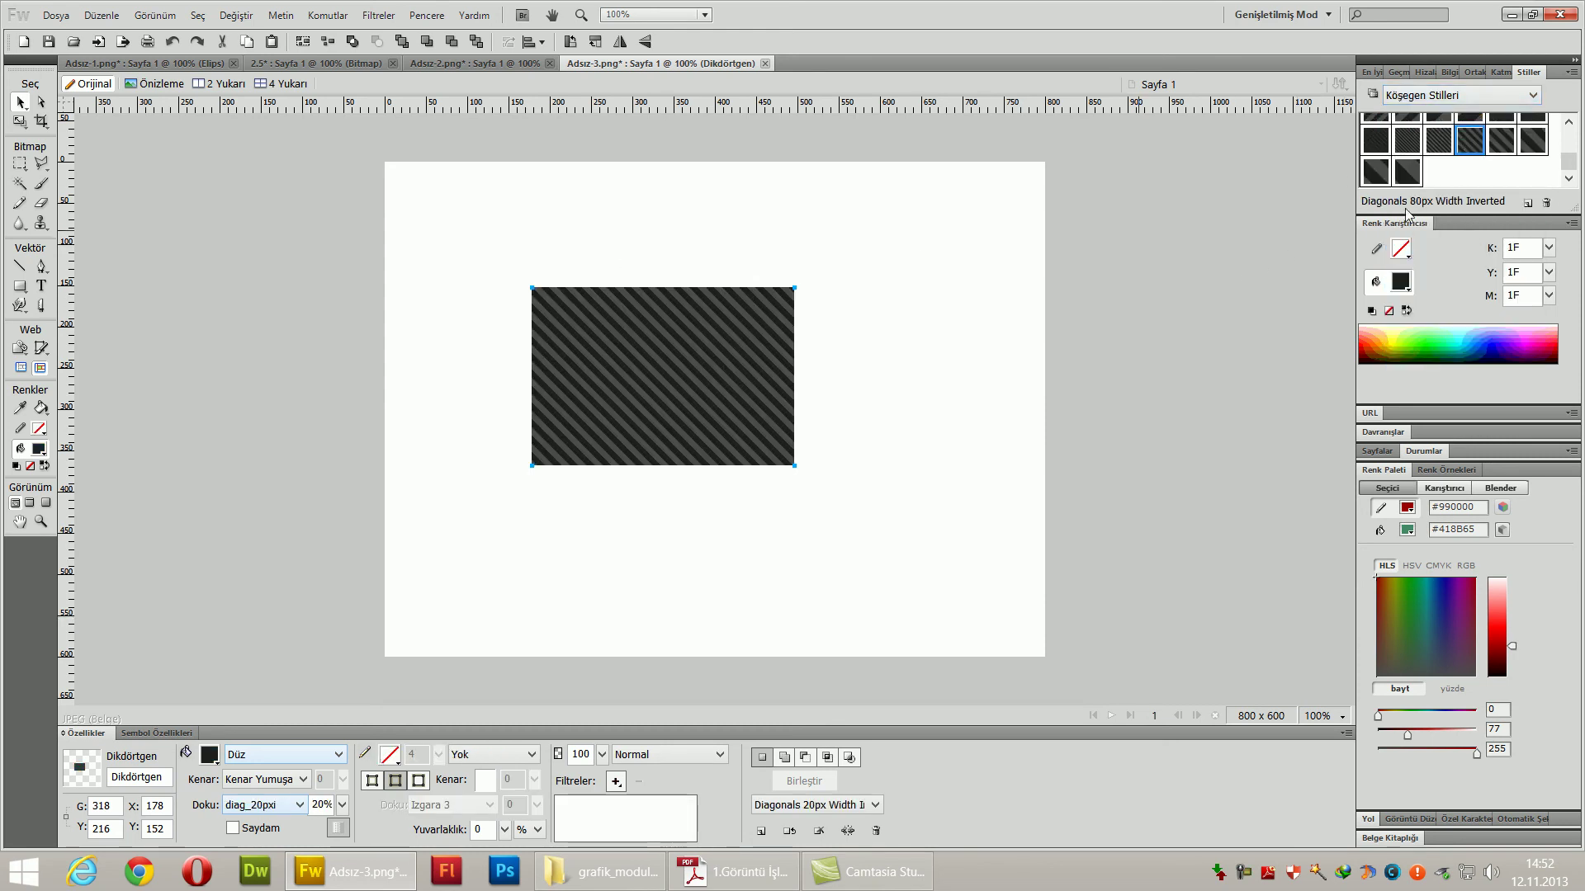
- Load the Form Girişi Stilleri library and apply the Form inputs 010 style to the rectangle
{"action": "left_click", "coordinate": [1531, 96]}
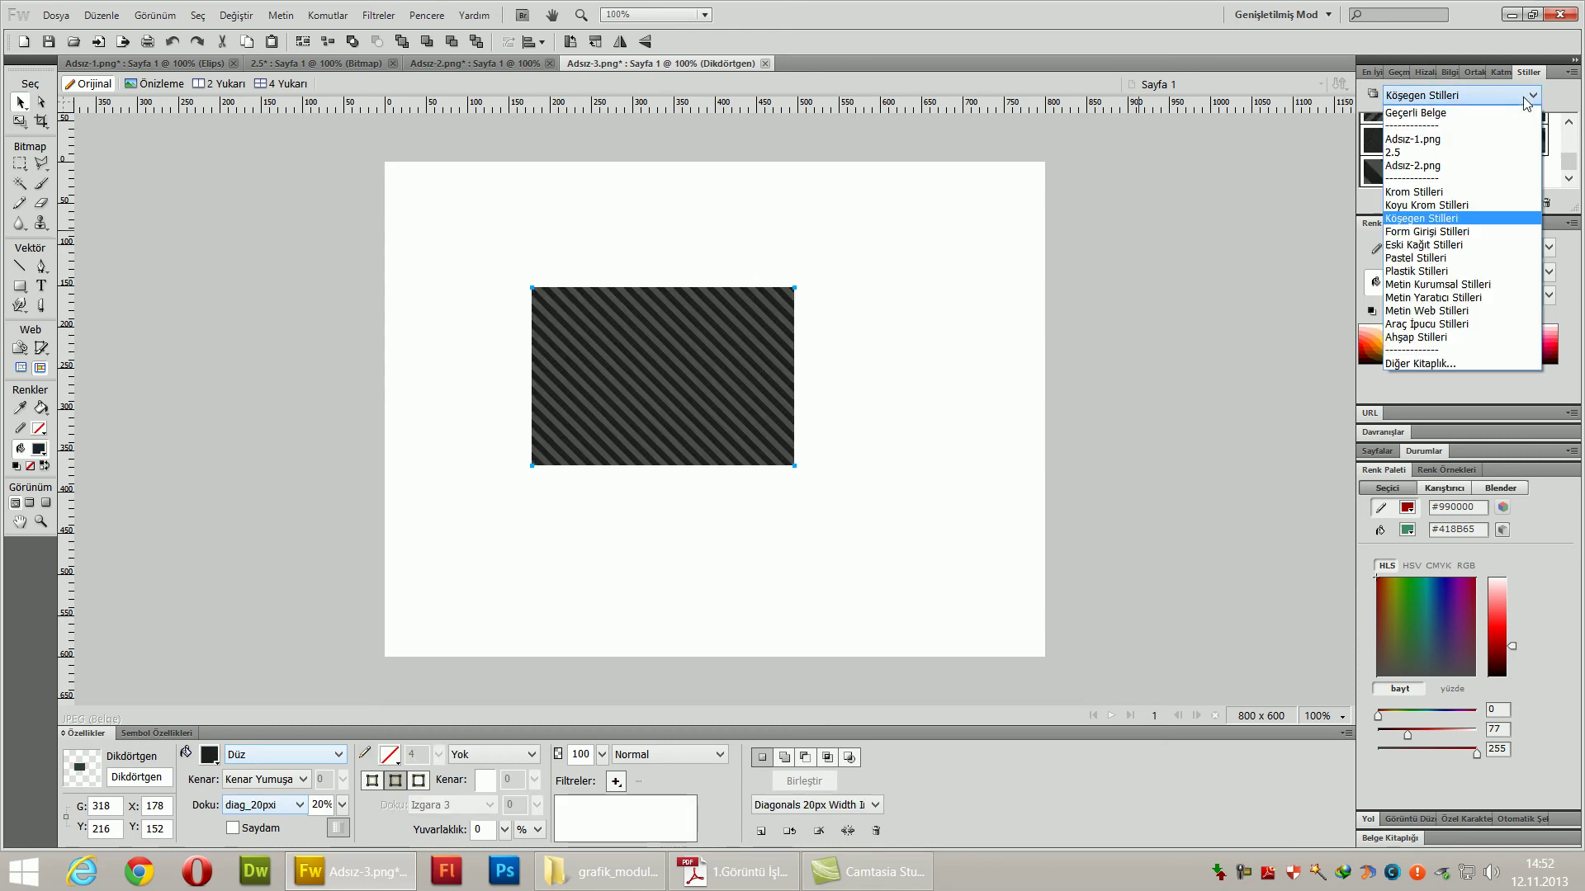
{"action": "left_click", "coordinate": [1470, 233]}
{"action": "left_click", "coordinate": [1469, 161]}
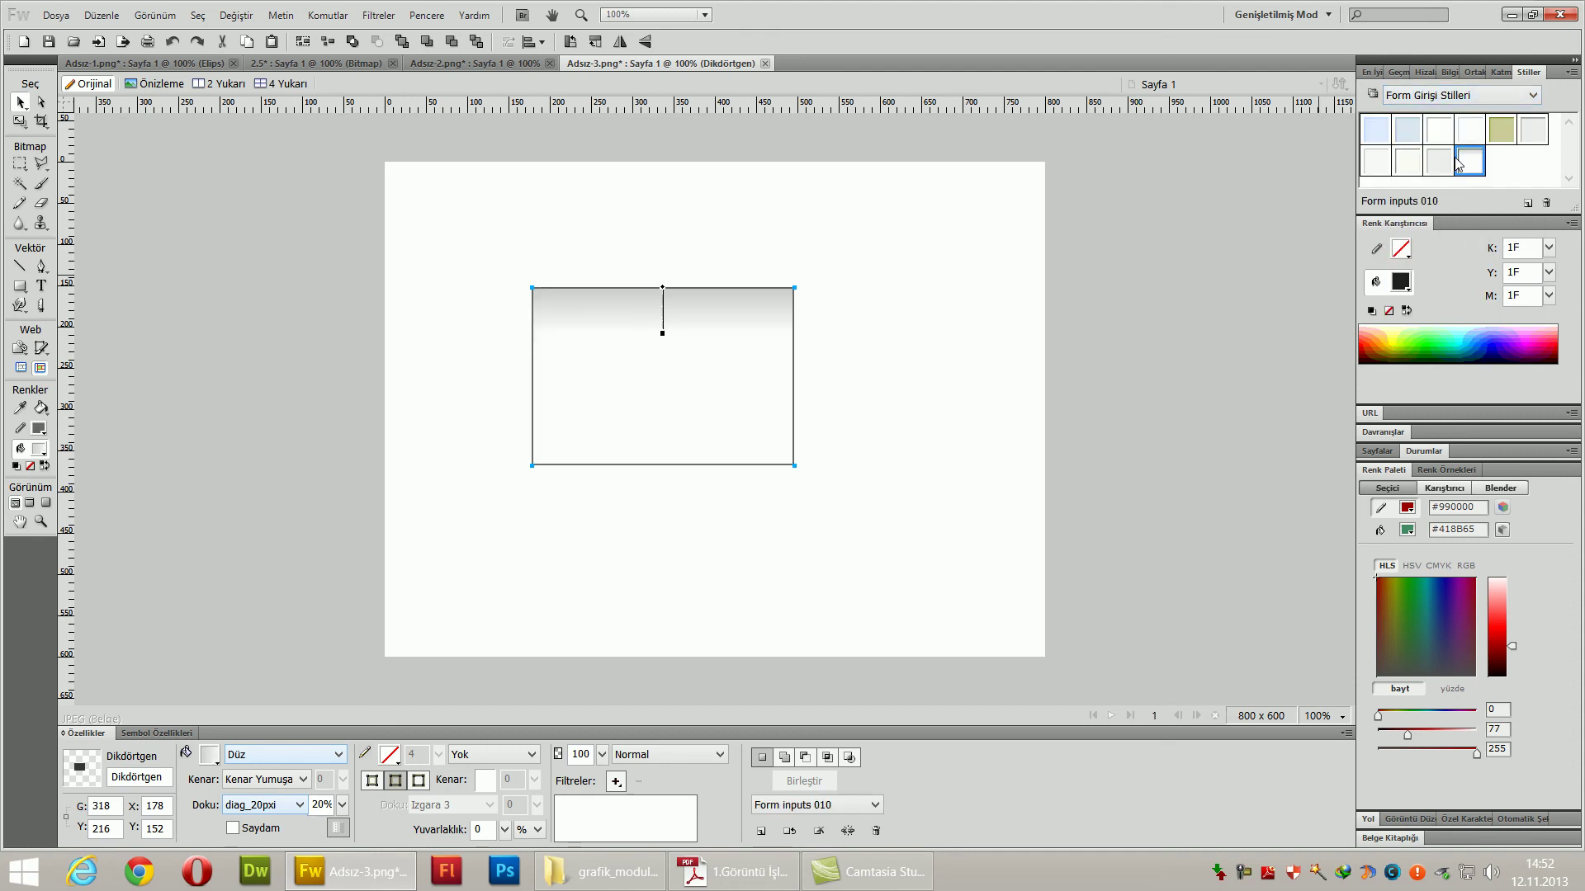
- Load the Eski Kağıt Stilleri library and try paper styles on the rectangle, including Old paper 009 and Old paper 010
{"action": "left_click", "coordinate": [1508, 95]}
{"action": "left_click", "coordinate": [1486, 245]}
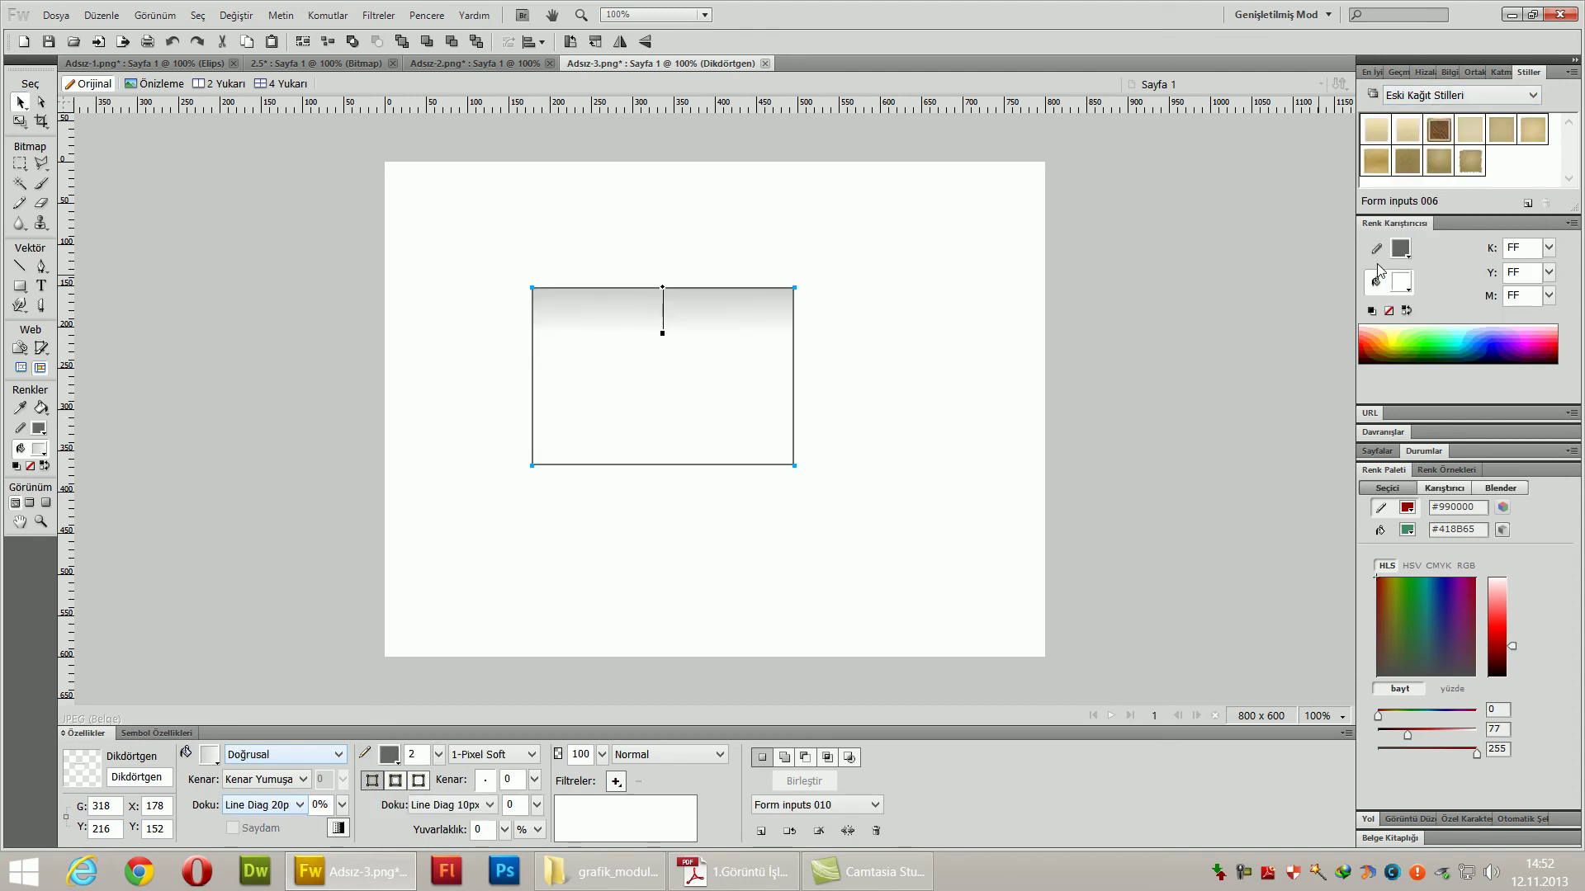
{"action": "left_click", "coordinate": [1438, 132]}
{"action": "left_click", "coordinate": [1444, 169]}
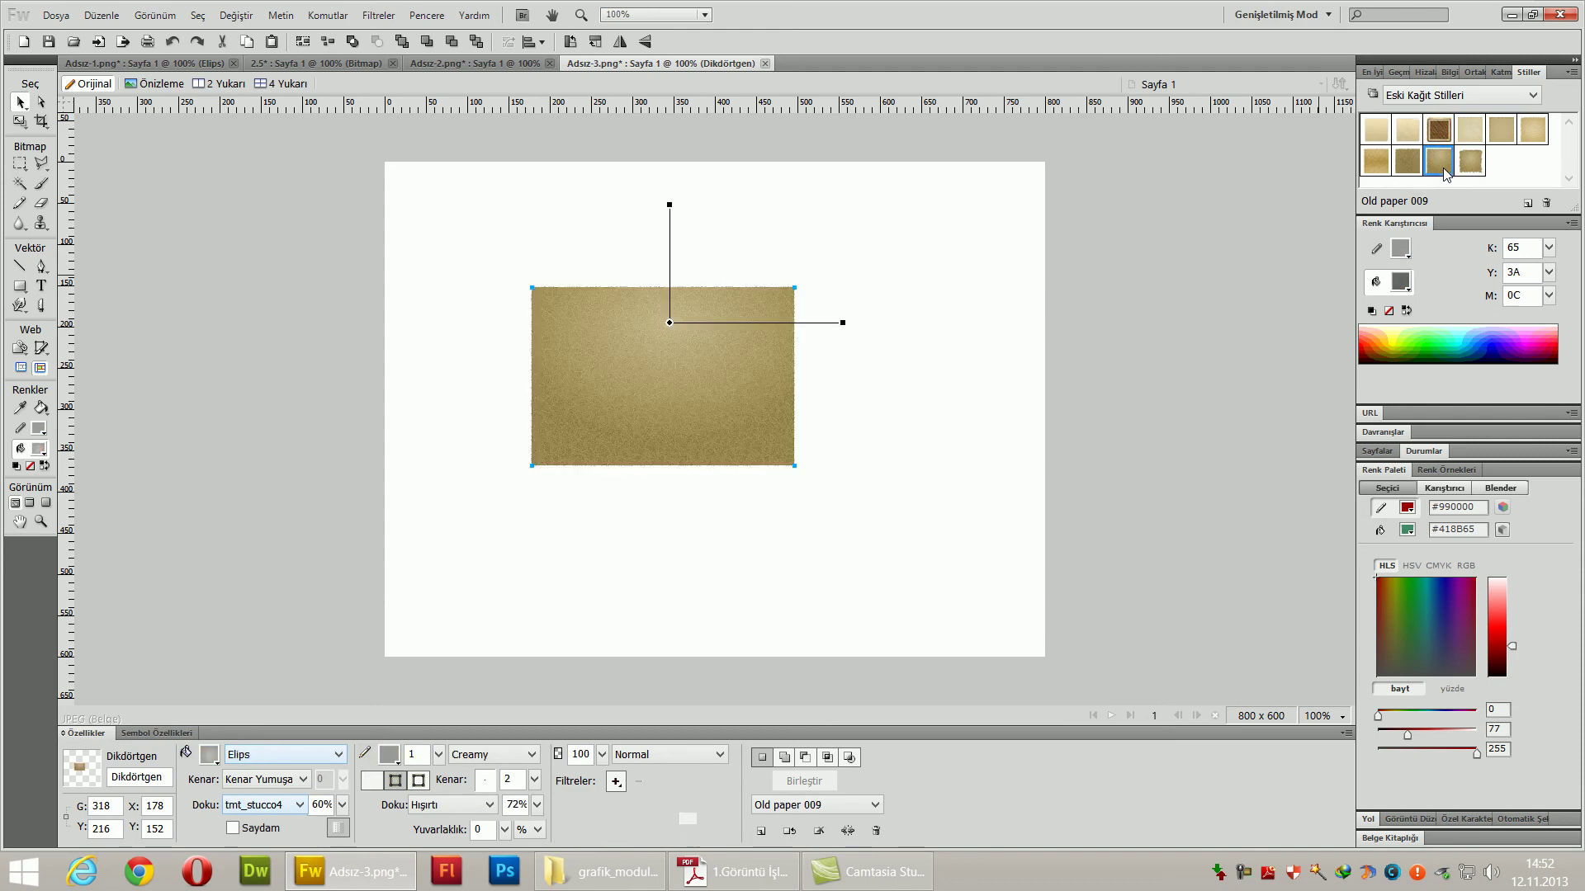
{"action": "left_click", "coordinate": [1481, 172]}
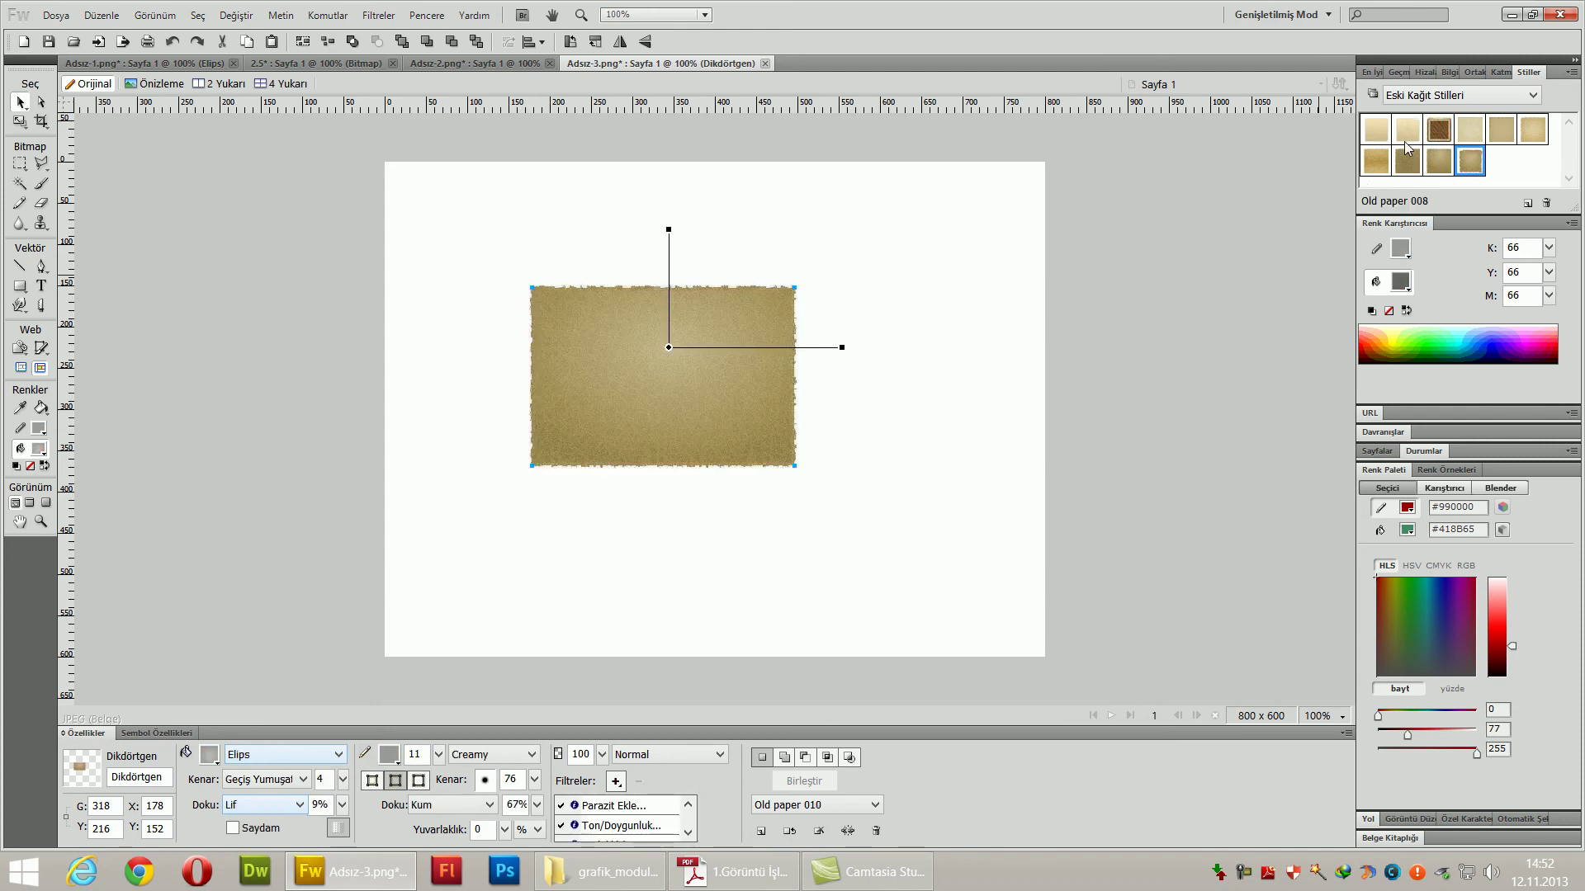
- Load the Pastel Stilleri library and apply the turquoise Pastels 009 style to the rectangle
{"action": "left_click", "coordinate": [1494, 95]}
{"action": "left_click", "coordinate": [1459, 258]}
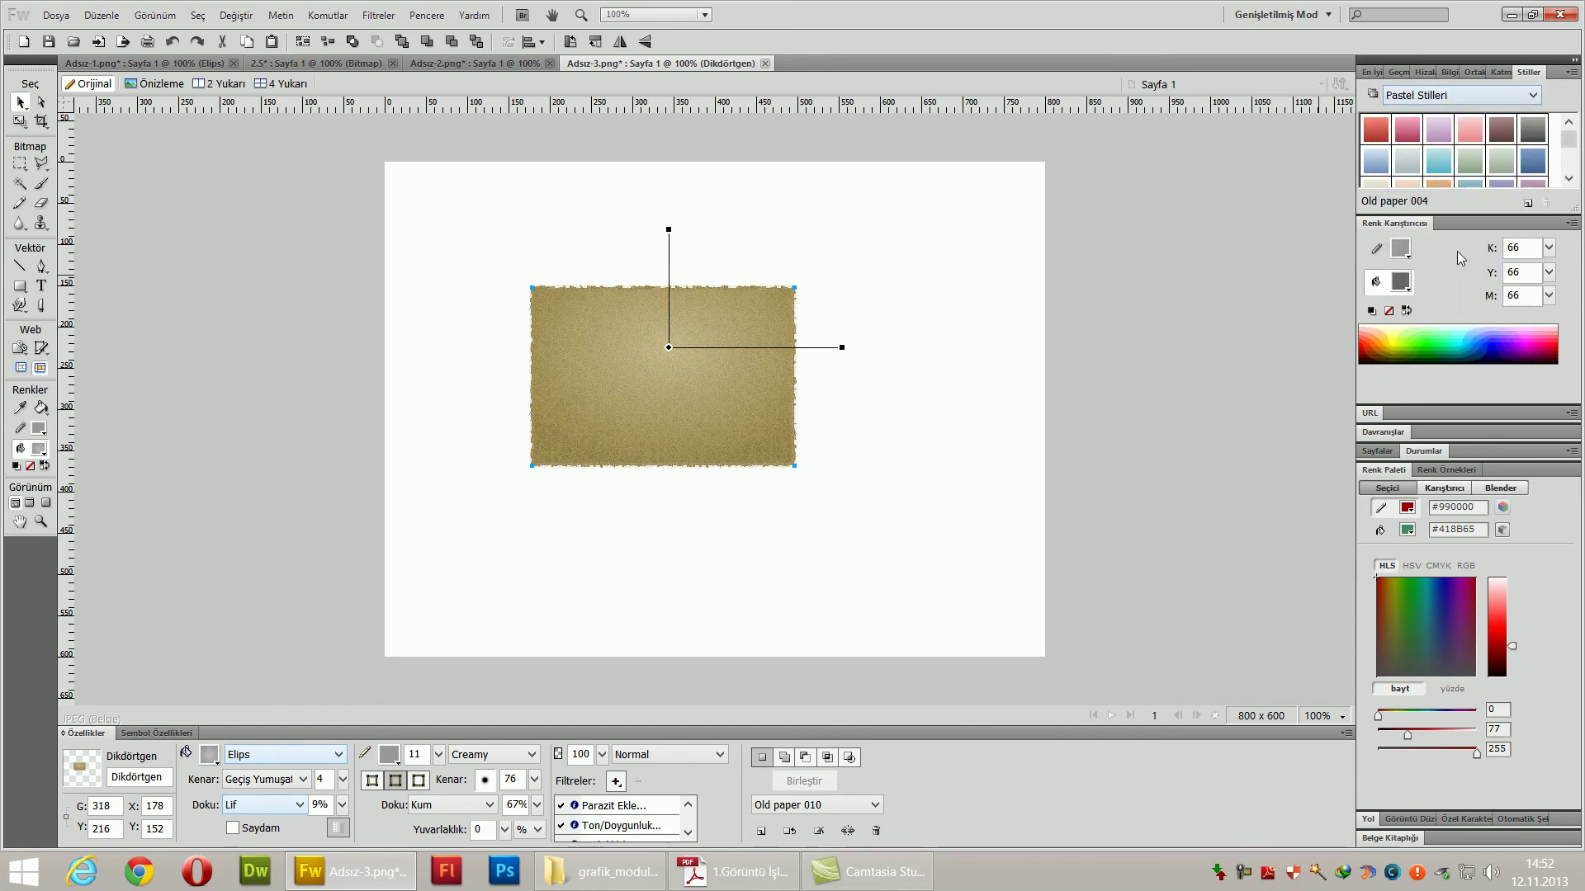
{"action": "left_click", "coordinate": [1437, 161]}
- Load the Metin Kurumsal Stilleri library and apply its black light-background text style to the rectangle
{"action": "left_click", "coordinate": [1490, 96]}
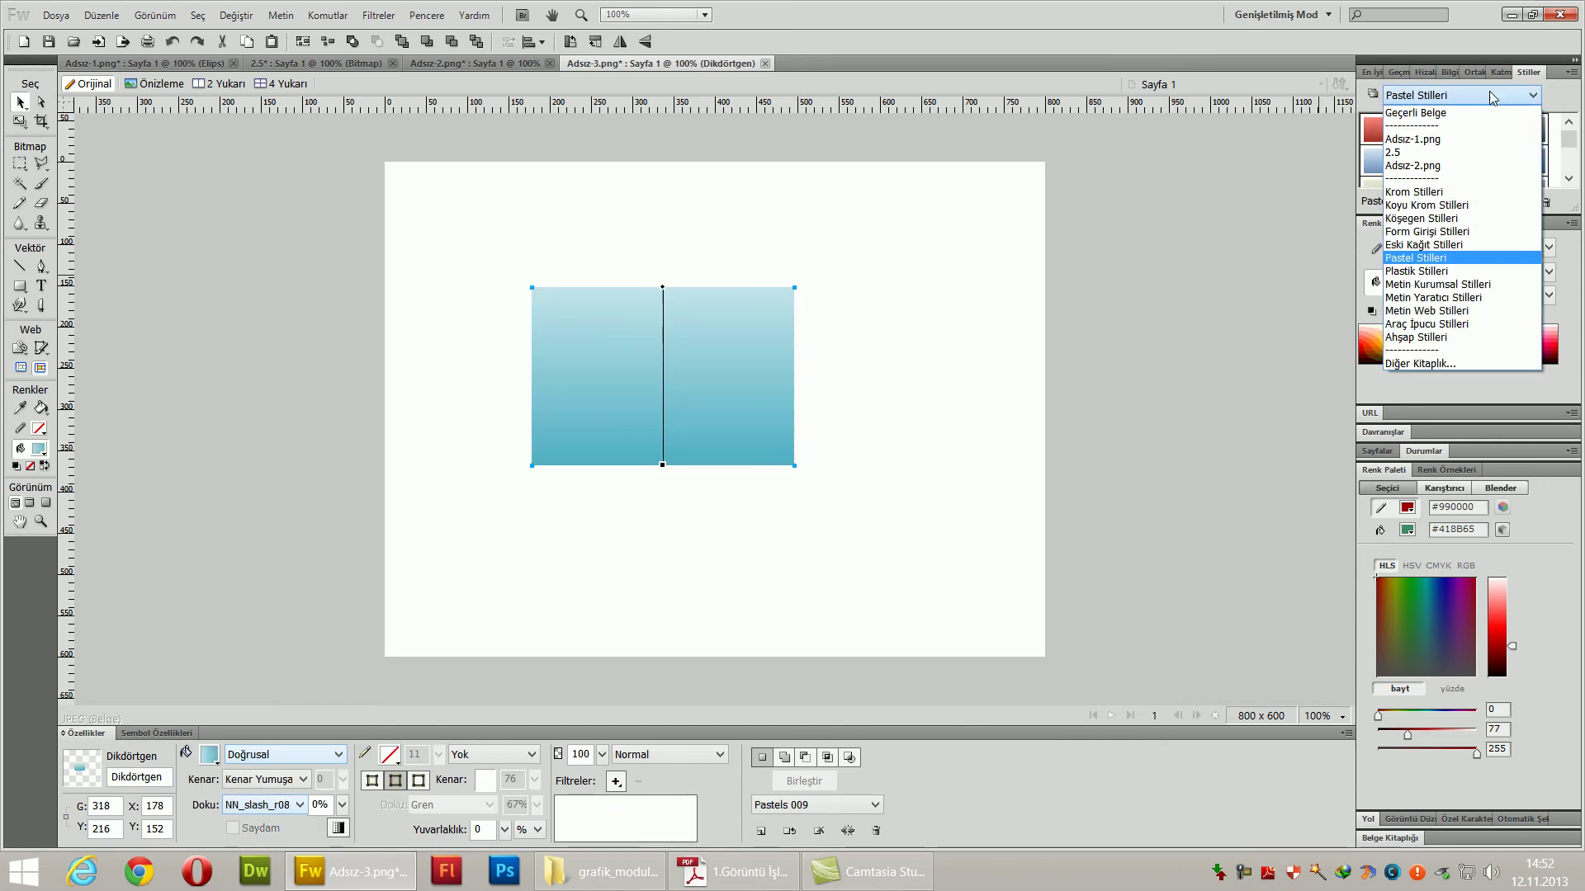
{"action": "left_click", "coordinate": [1450, 284]}
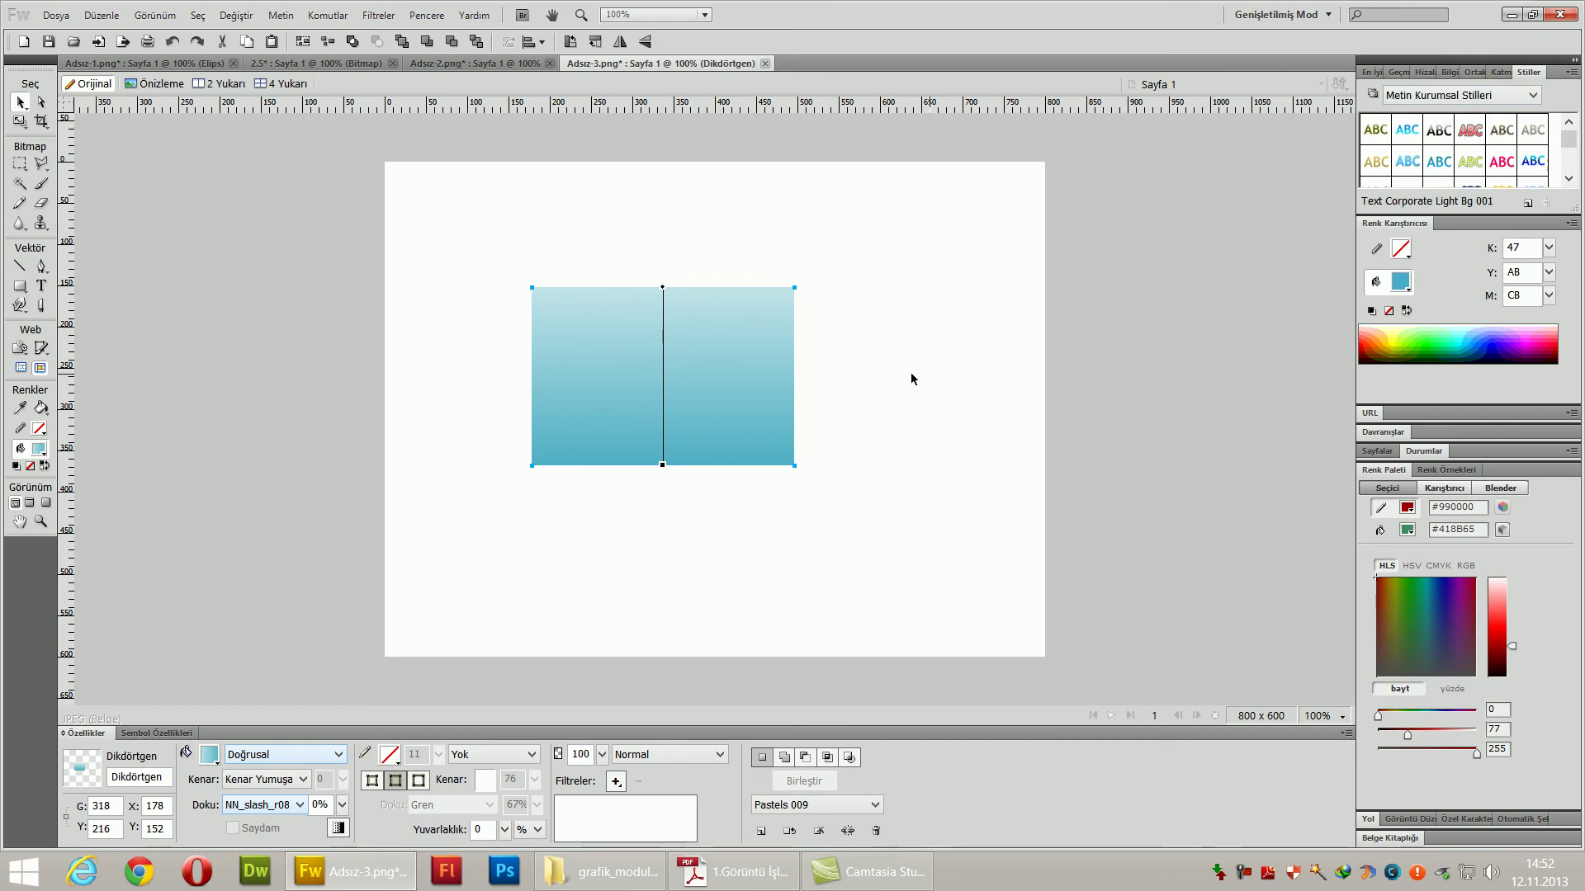
{"action": "left_click", "coordinate": [1438, 130]}
- Add a text object containing a name in capital letters above the rectangle and move it slightly down and to the left
{"action": "left_click", "coordinate": [41, 286]}
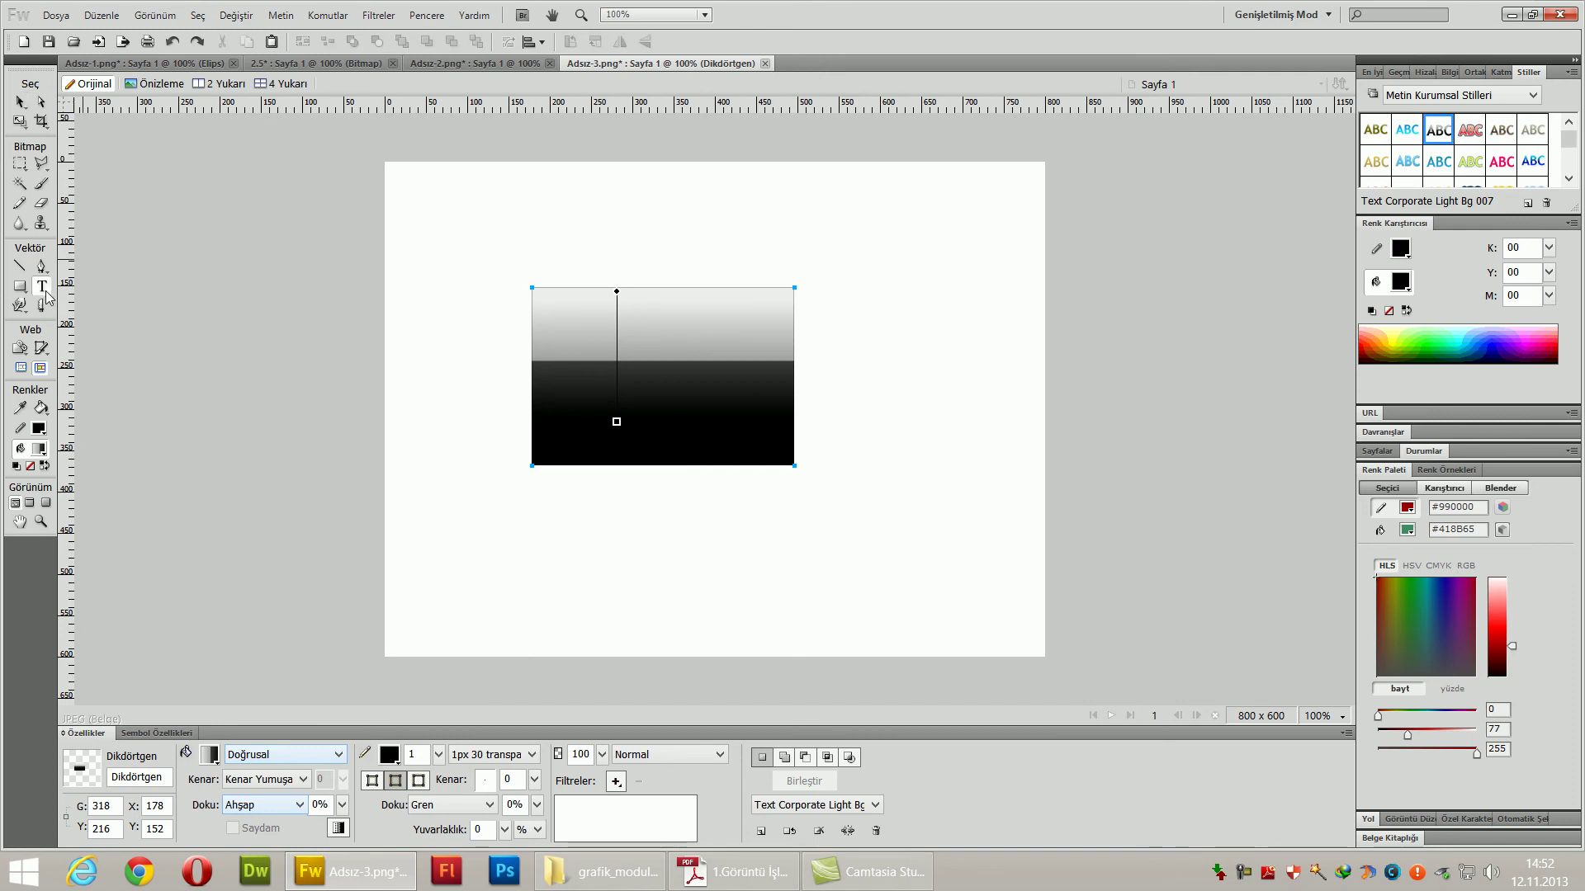
{"action": "left_click", "coordinate": [588, 221]}
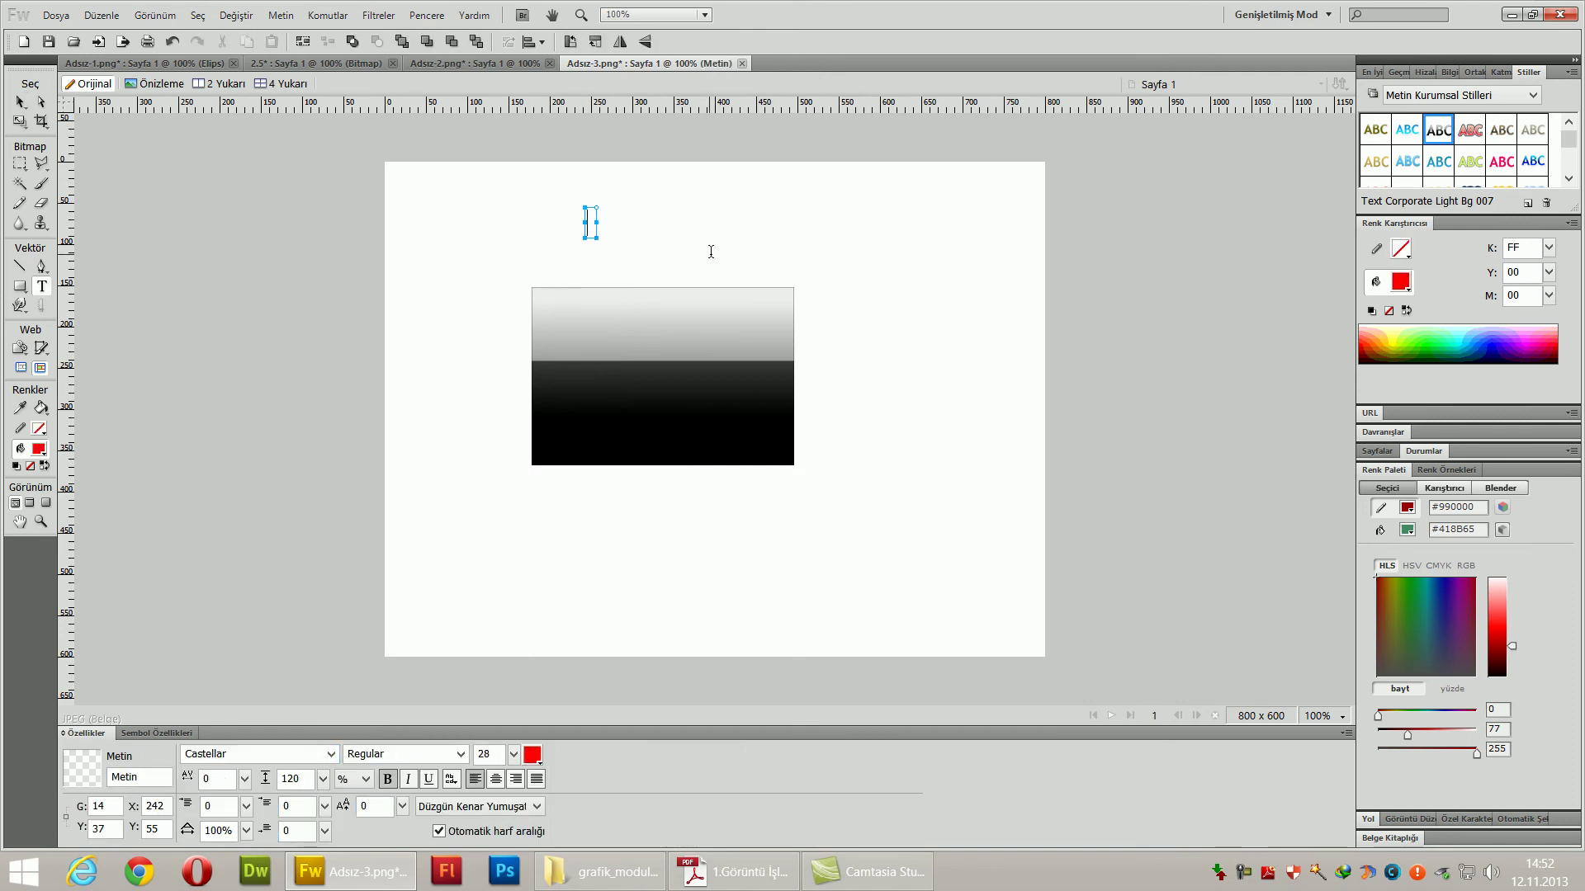
{"action": "type", "text": "KONURALP"}
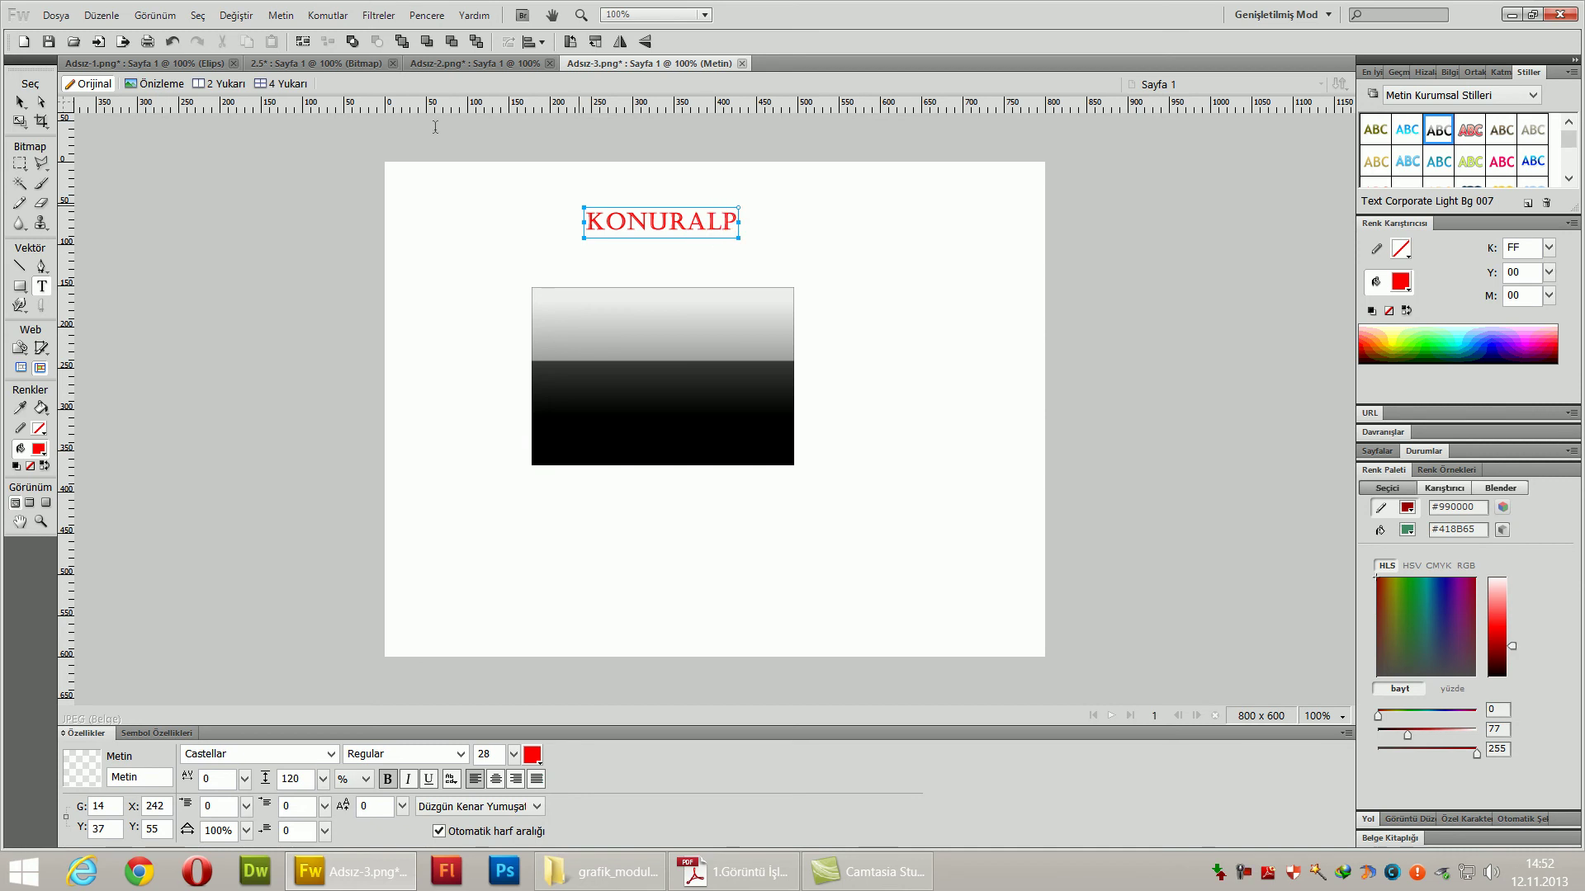
{"action": "left_click", "coordinate": [20, 101]}
{"action": "left_click_drag", "start_coordinate": [686, 231], "coordinate": [680, 235]}
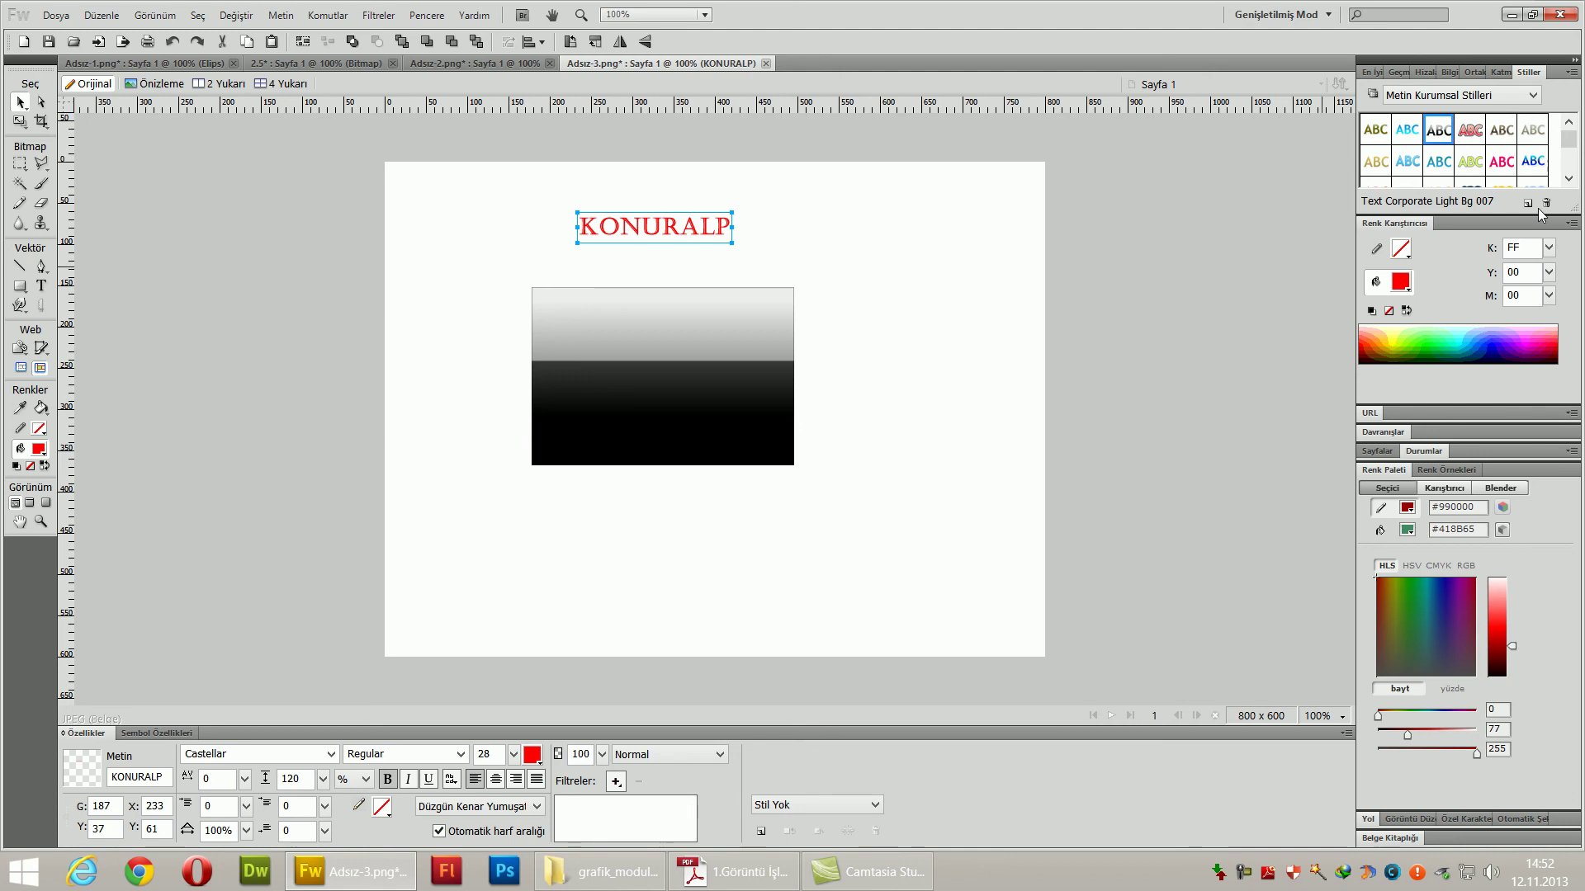
- Try Text Corporate Light Bg styles on the text, including the red outlined 004, the gold 007 and a blue gradient style
{"action": "left_click", "coordinate": [1475, 135]}
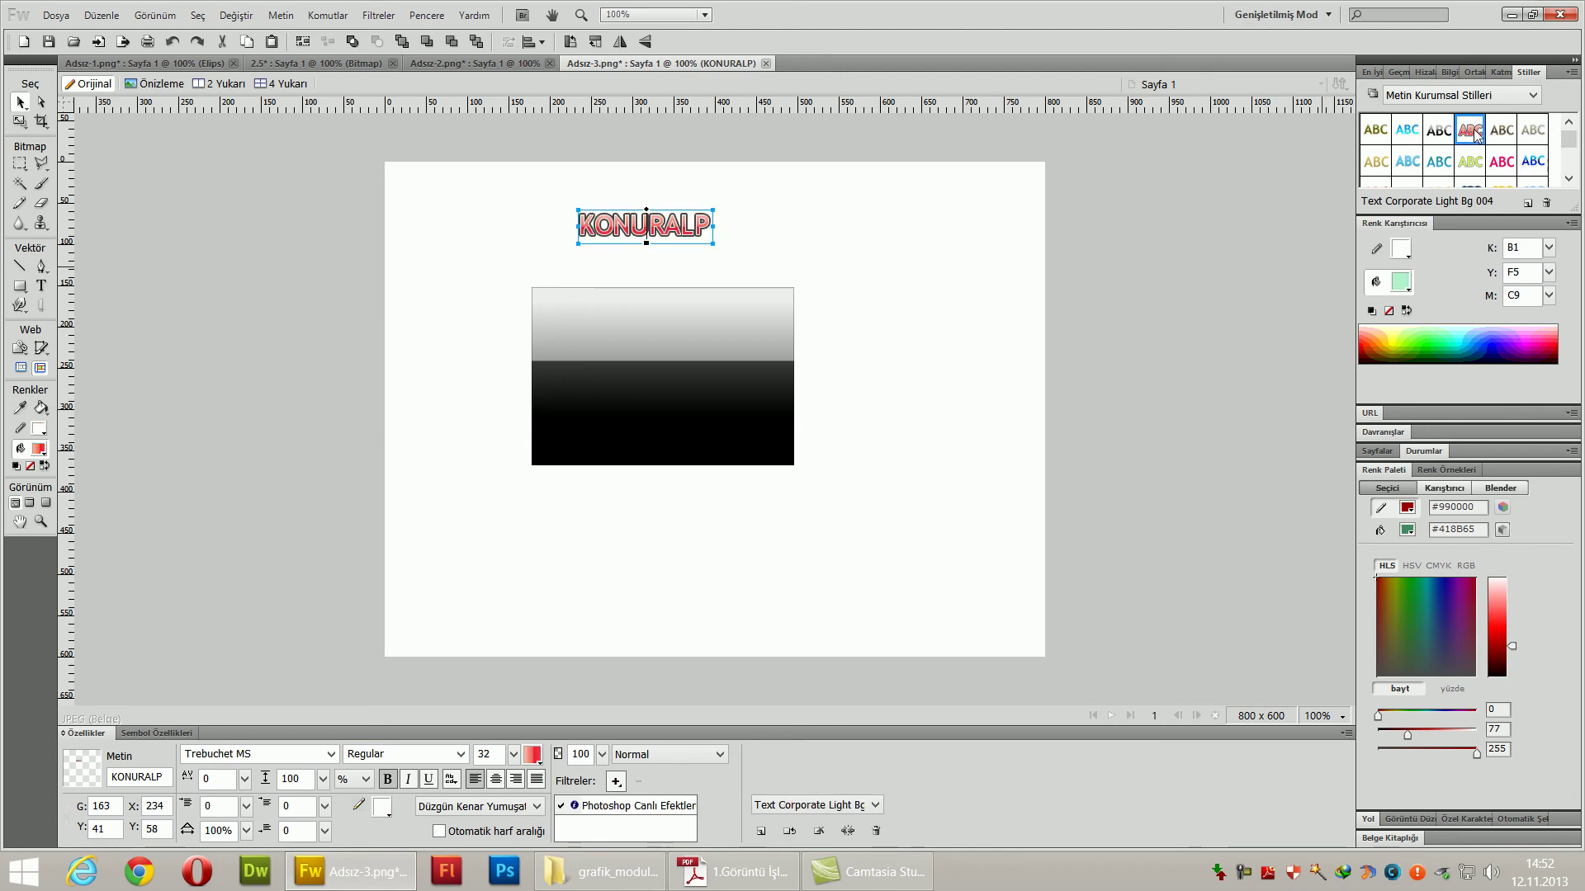
{"action": "left_click", "coordinate": [1405, 132]}
{"action": "left_click", "coordinate": [1390, 166]}
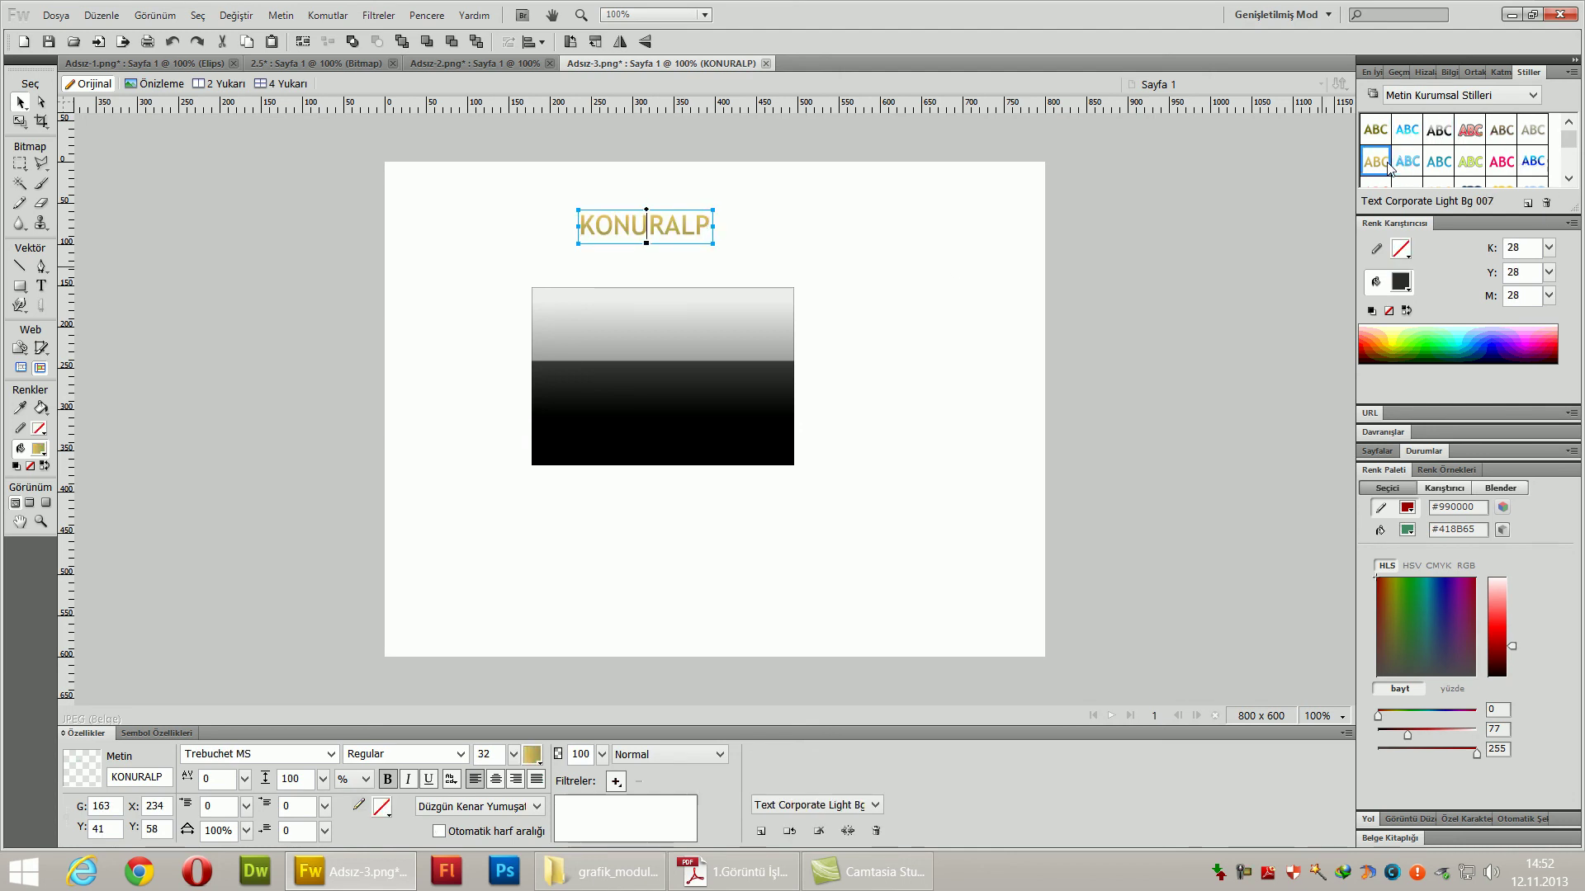
{"action": "left_click", "coordinate": [1533, 162]}
- Try further corporate styles on the text, including the orange and teal outlined ones and a grey dark-background style
{"action": "scroll", "coordinate": [1535, 162], "scroll_direction": "down", "scroll_amount": 1}
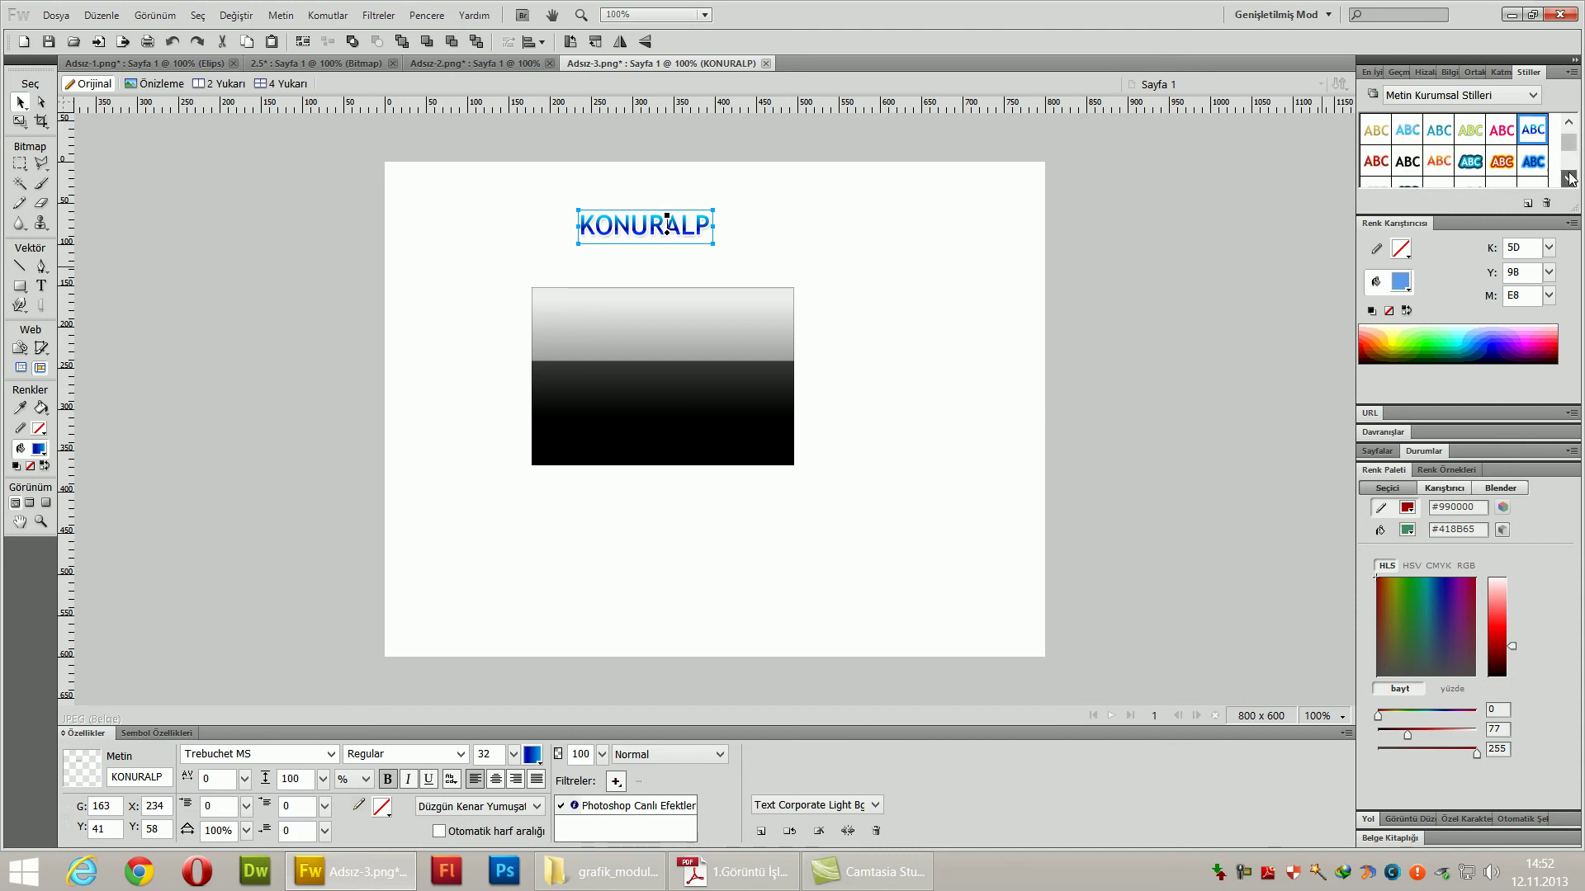
{"action": "left_click", "coordinate": [1501, 162]}
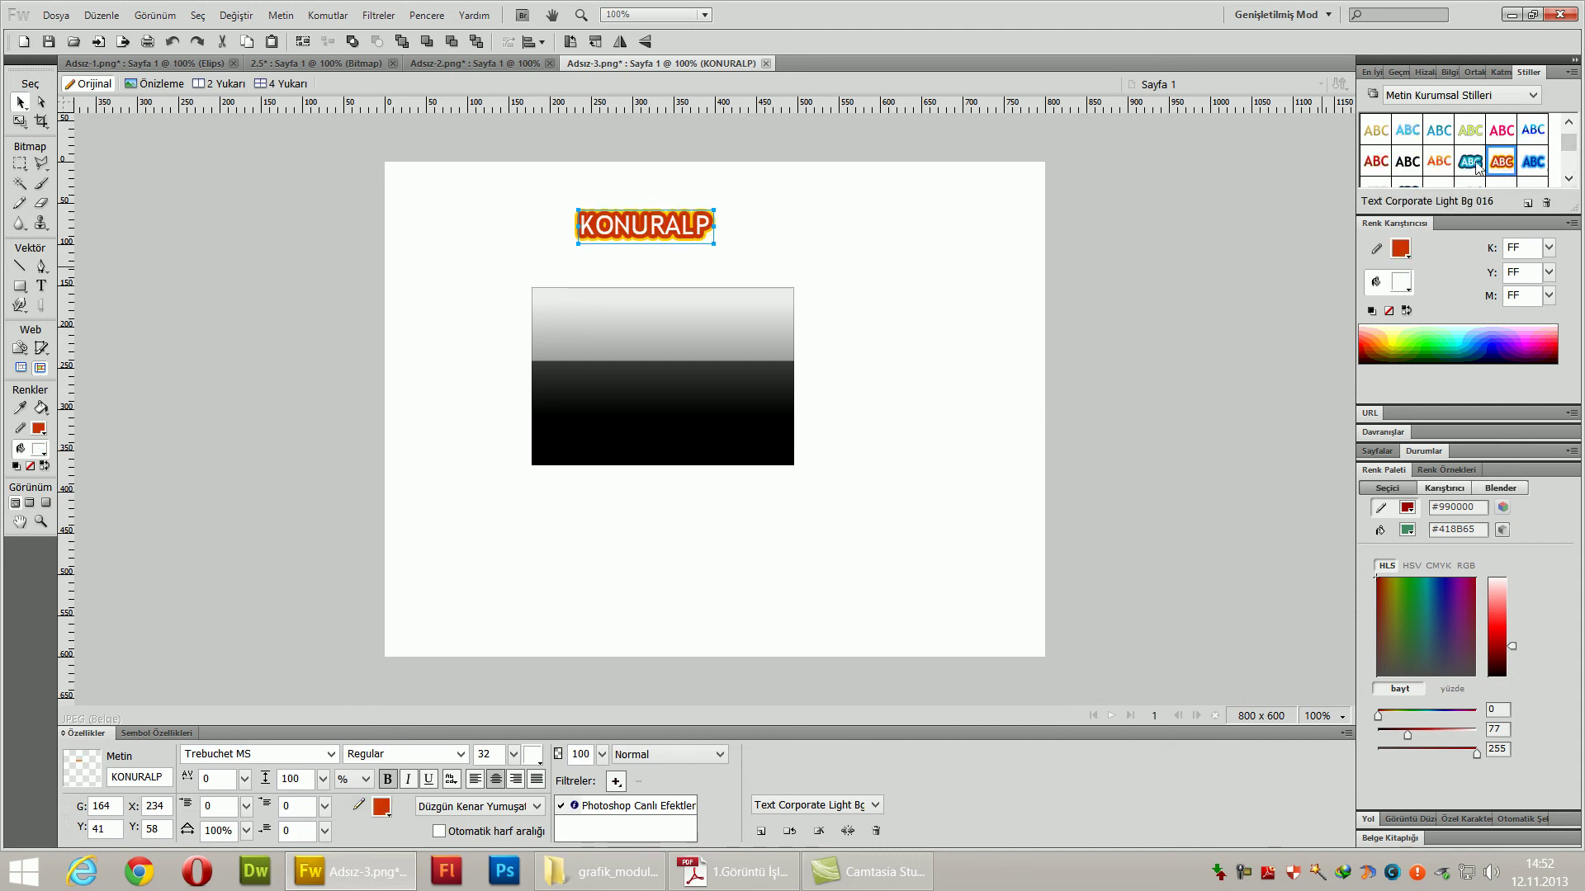
{"action": "left_click", "coordinate": [1470, 163]}
{"action": "left_click", "coordinate": [1418, 169]}
{"action": "left_click_drag", "start_coordinate": [1568, 142], "coordinate": [1573, 157]}
{"action": "left_click", "coordinate": [1436, 170]}
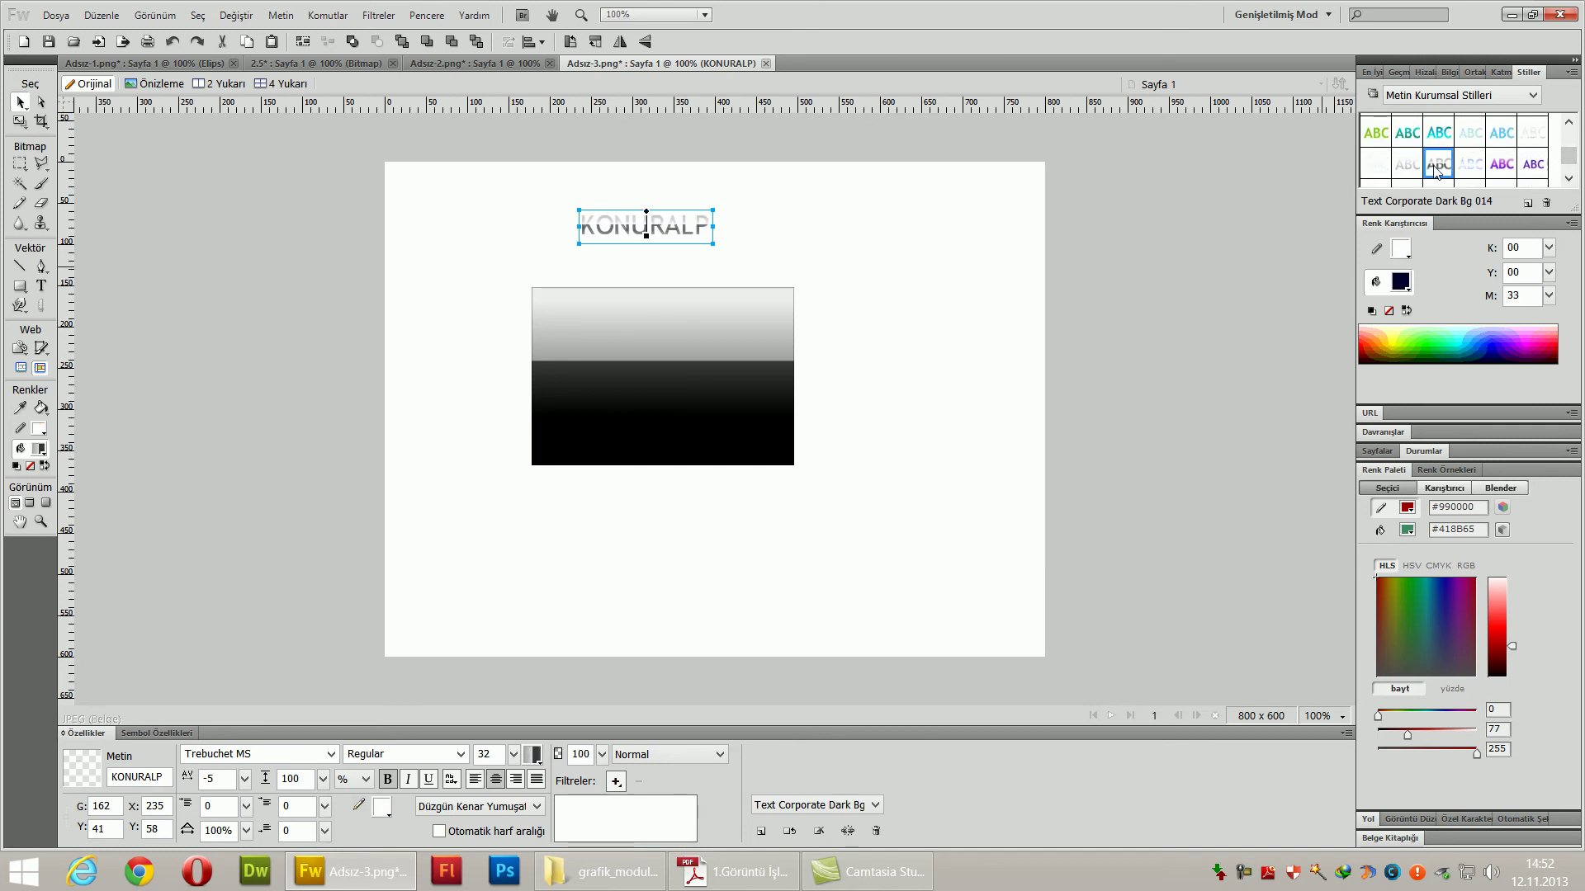
- Load the Metin Yaratıcı Stilleri library and try Text Creative 020 and Text Creative 018 on the text
{"action": "left_click", "coordinate": [1502, 97]}
{"action": "left_click", "coordinate": [1441, 298]}
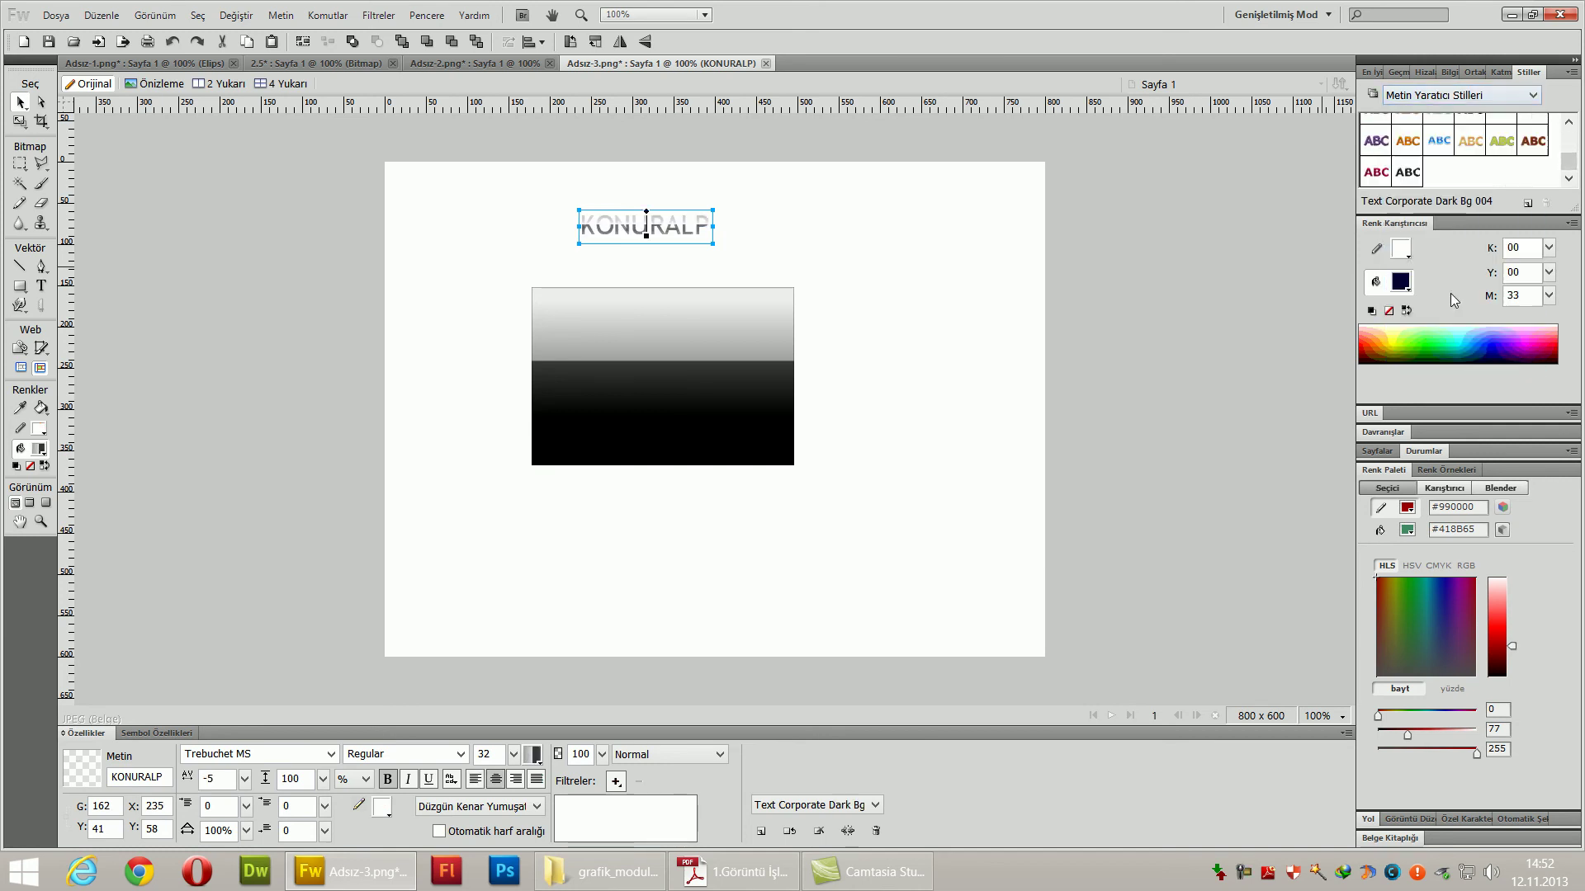
{"action": "left_click", "coordinate": [1408, 168]}
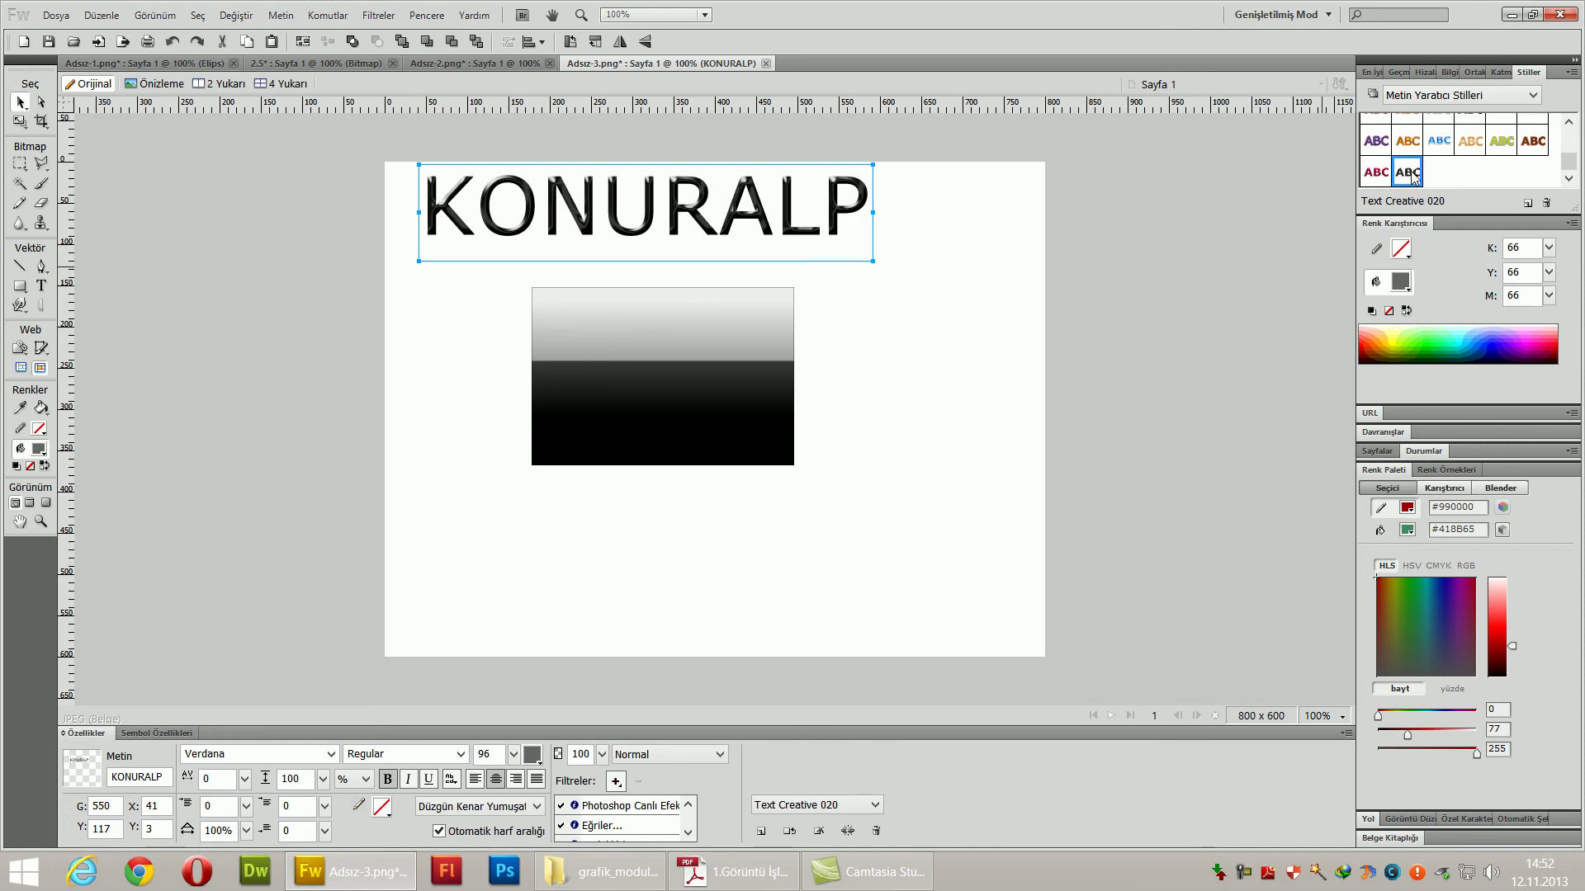
{"action": "left_click", "coordinate": [1537, 144]}
- Load the Metin Web Stilleri library, try the Text Web Set3 <a:hover> and <h3> styles, and apply Text Web Set3 <h1> to the text
{"action": "left_click", "coordinate": [1529, 98]}
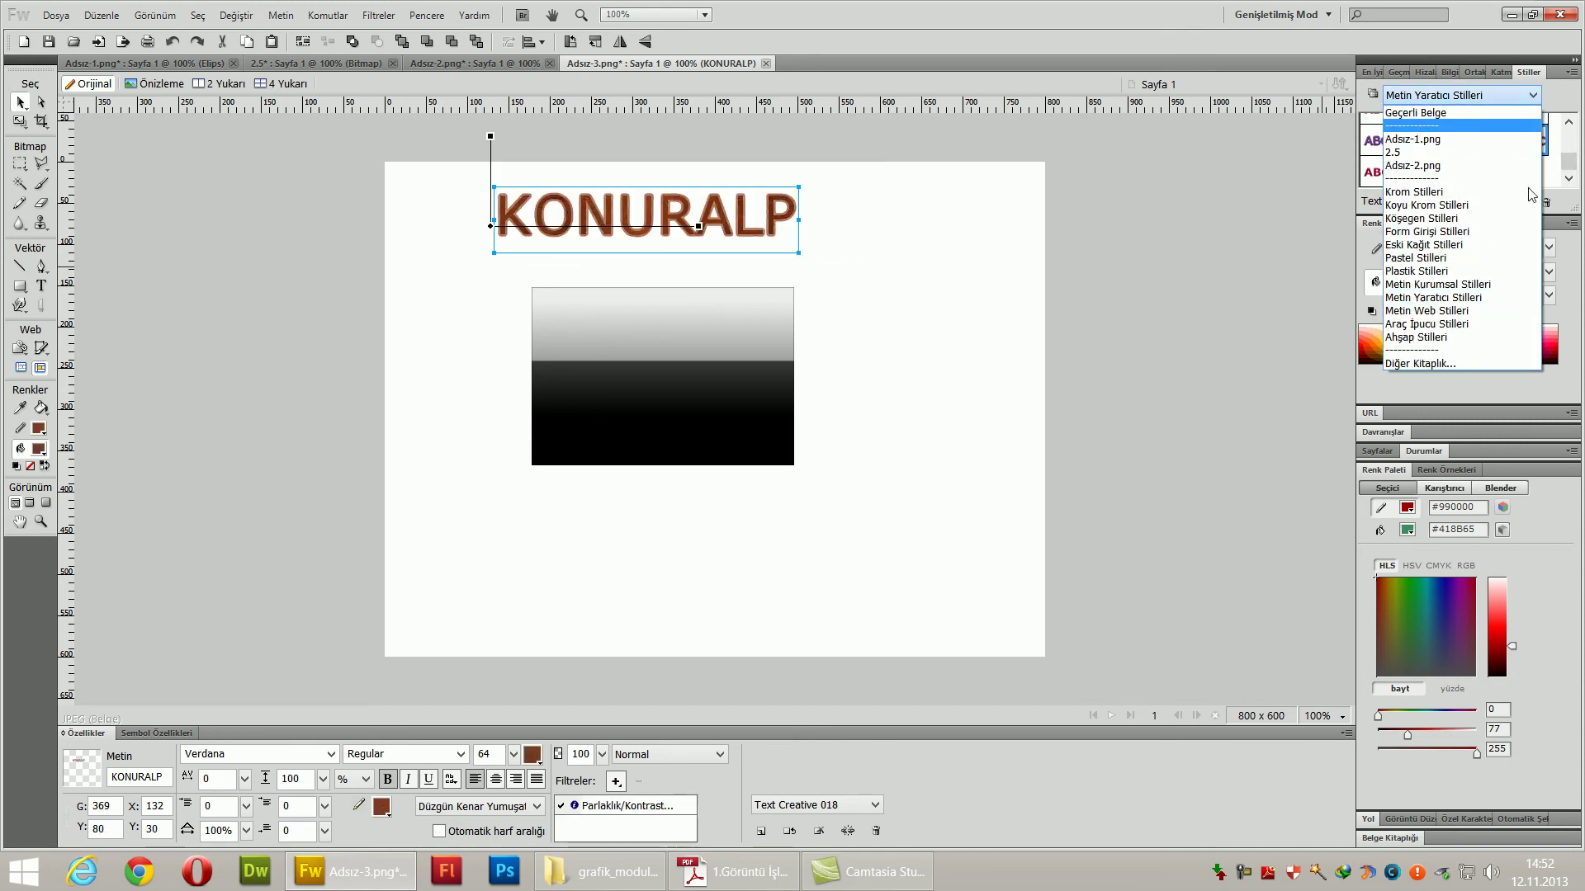
{"action": "left_click", "coordinate": [1492, 319]}
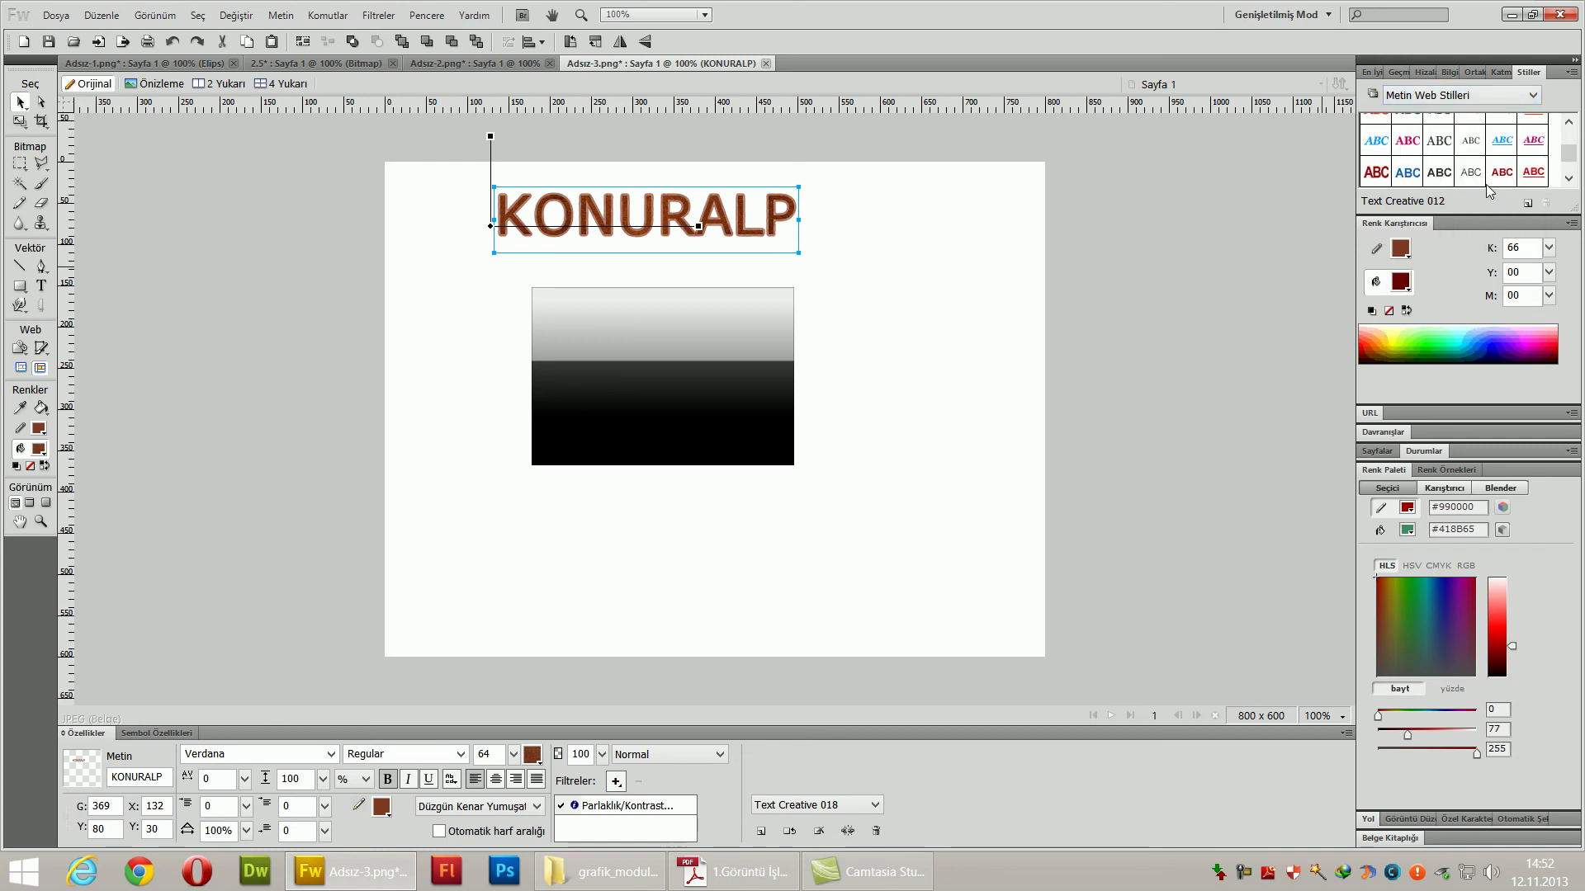
{"action": "left_click", "coordinate": [1535, 173]}
{"action": "left_click", "coordinate": [1533, 144]}
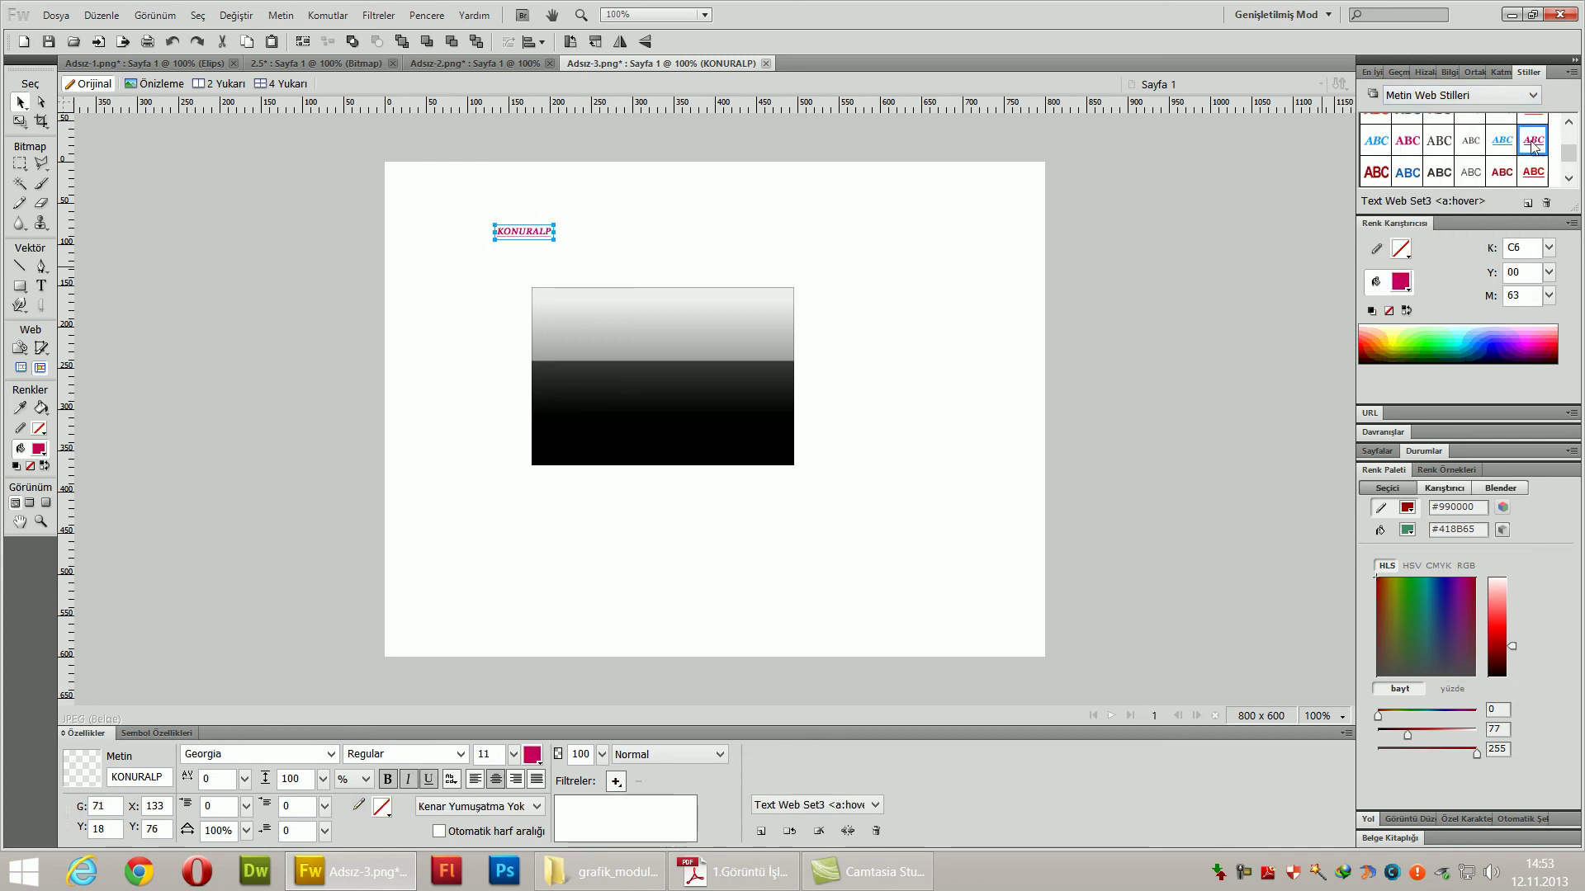
{"action": "left_click", "coordinate": [1430, 148]}
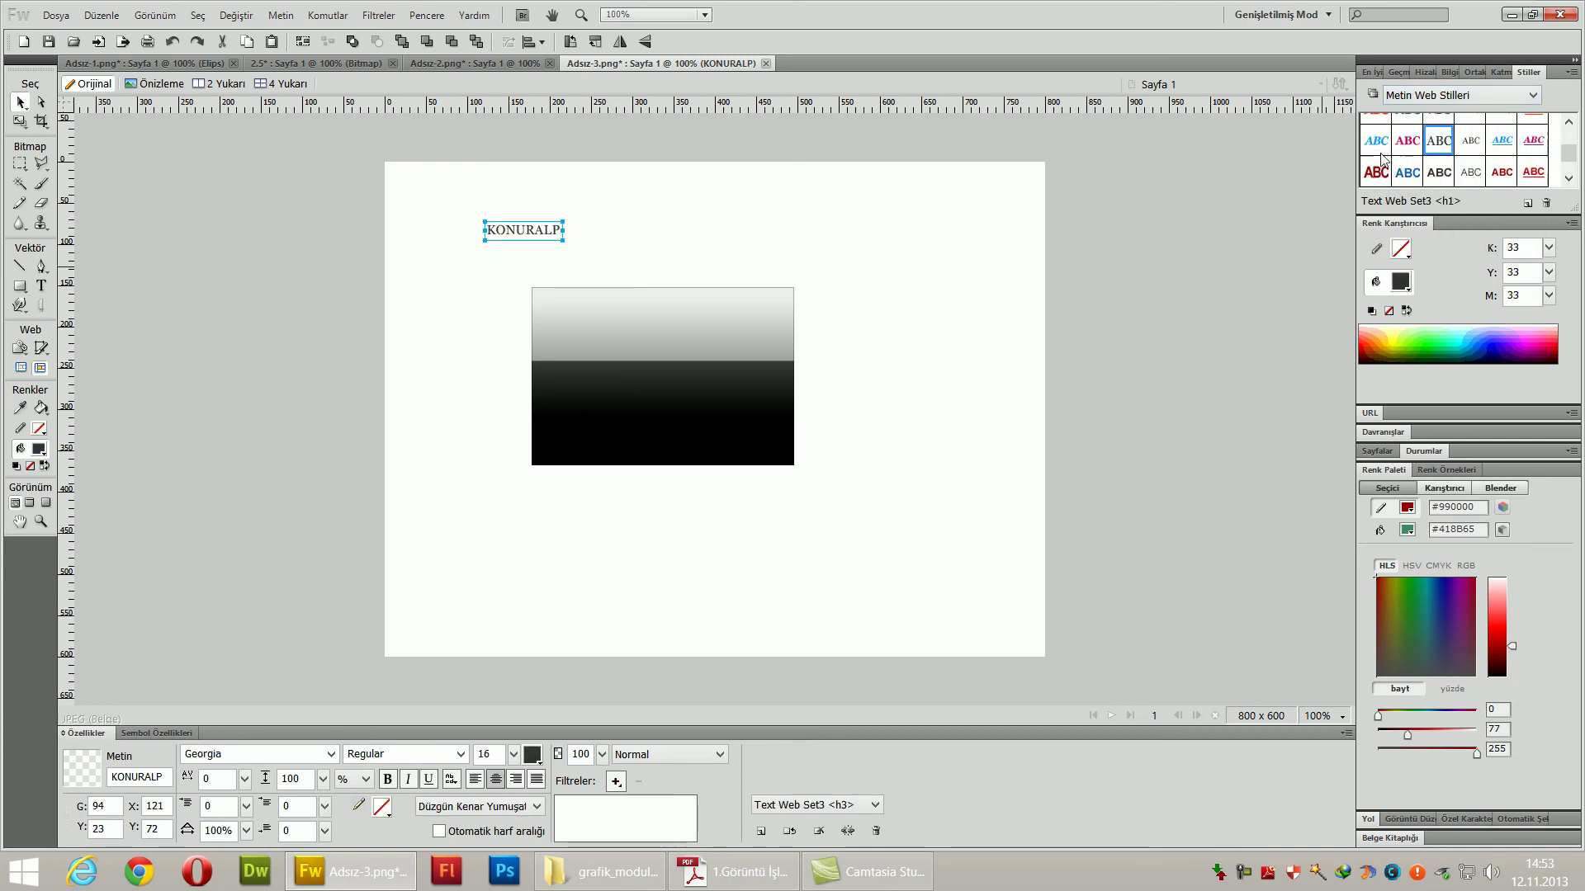
{"action": "left_click", "coordinate": [1381, 157]}
- Load the Araç İpucu Stilleri library and apply Tool tips 021 to the text and Tool tips 023 to the rectangle
{"action": "left_click", "coordinate": [1530, 96]}
{"action": "left_click", "coordinate": [1452, 323]}
{"action": "left_click", "coordinate": [1441, 180]}
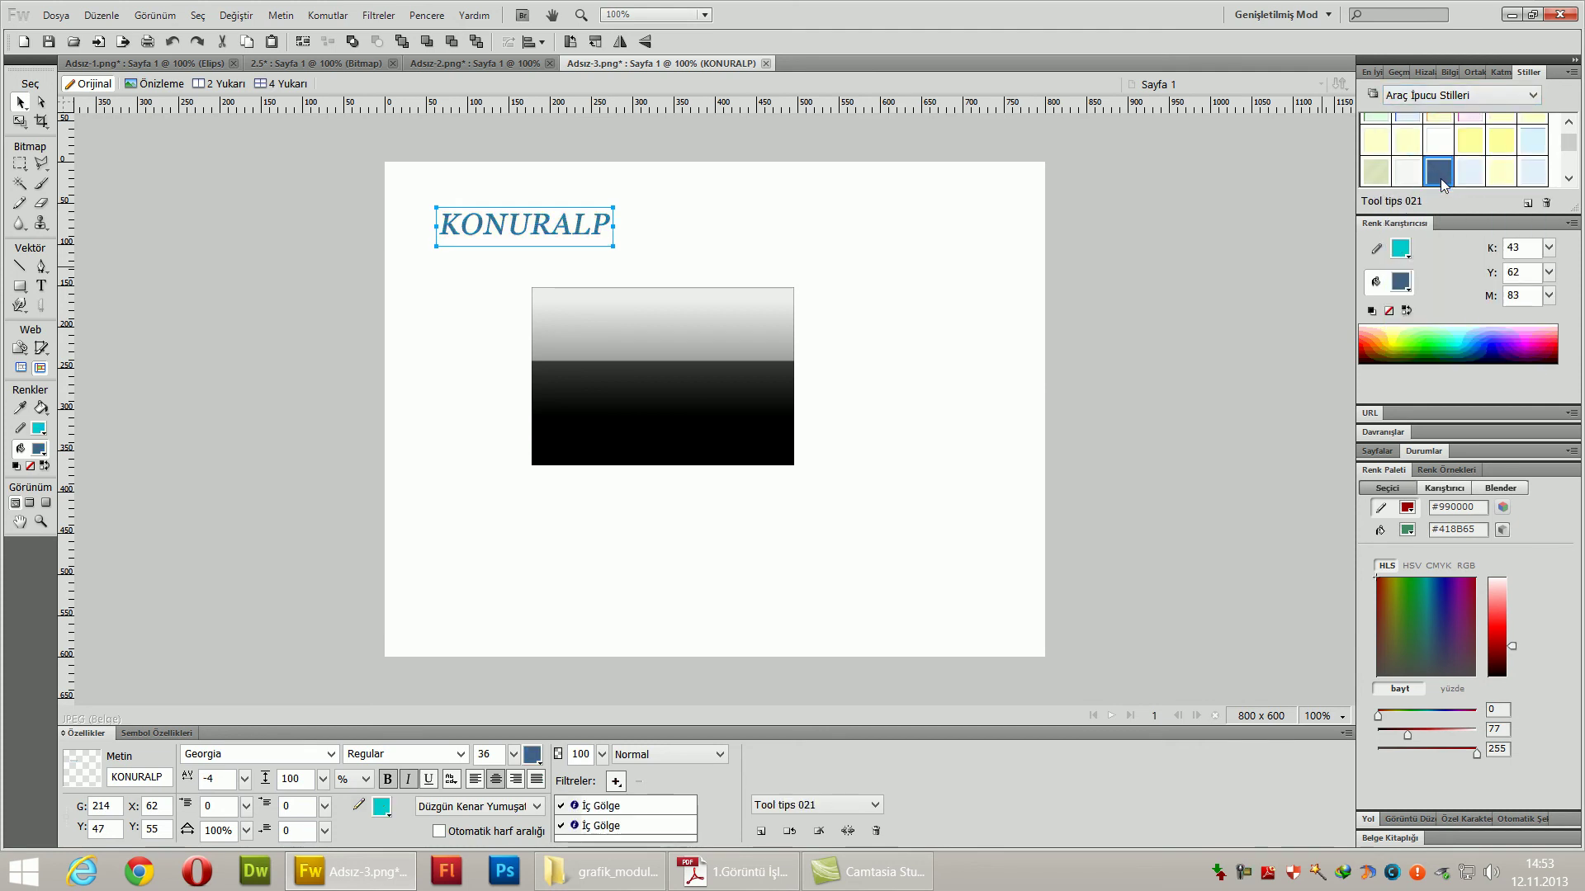
{"action": "left_click", "coordinate": [780, 343]}
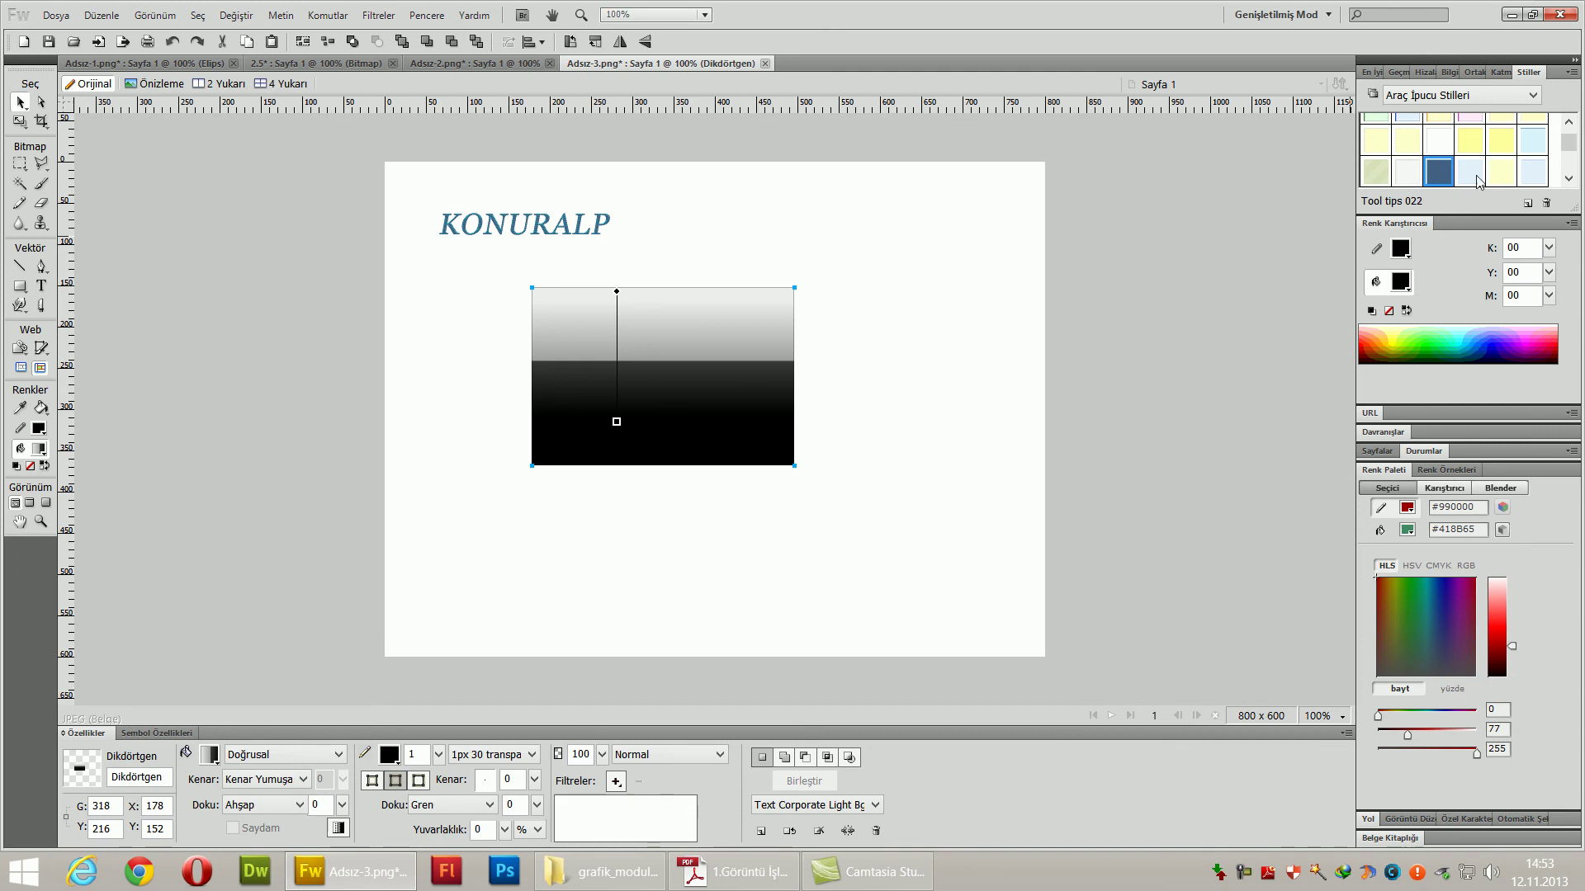
{"action": "left_click", "coordinate": [1503, 172]}
- Load the Ahşap Stilleri library, try Wood 014, Wood 016 and Wood 018 on the rectangle, and apply Wood 004
{"action": "left_click", "coordinate": [1481, 96]}
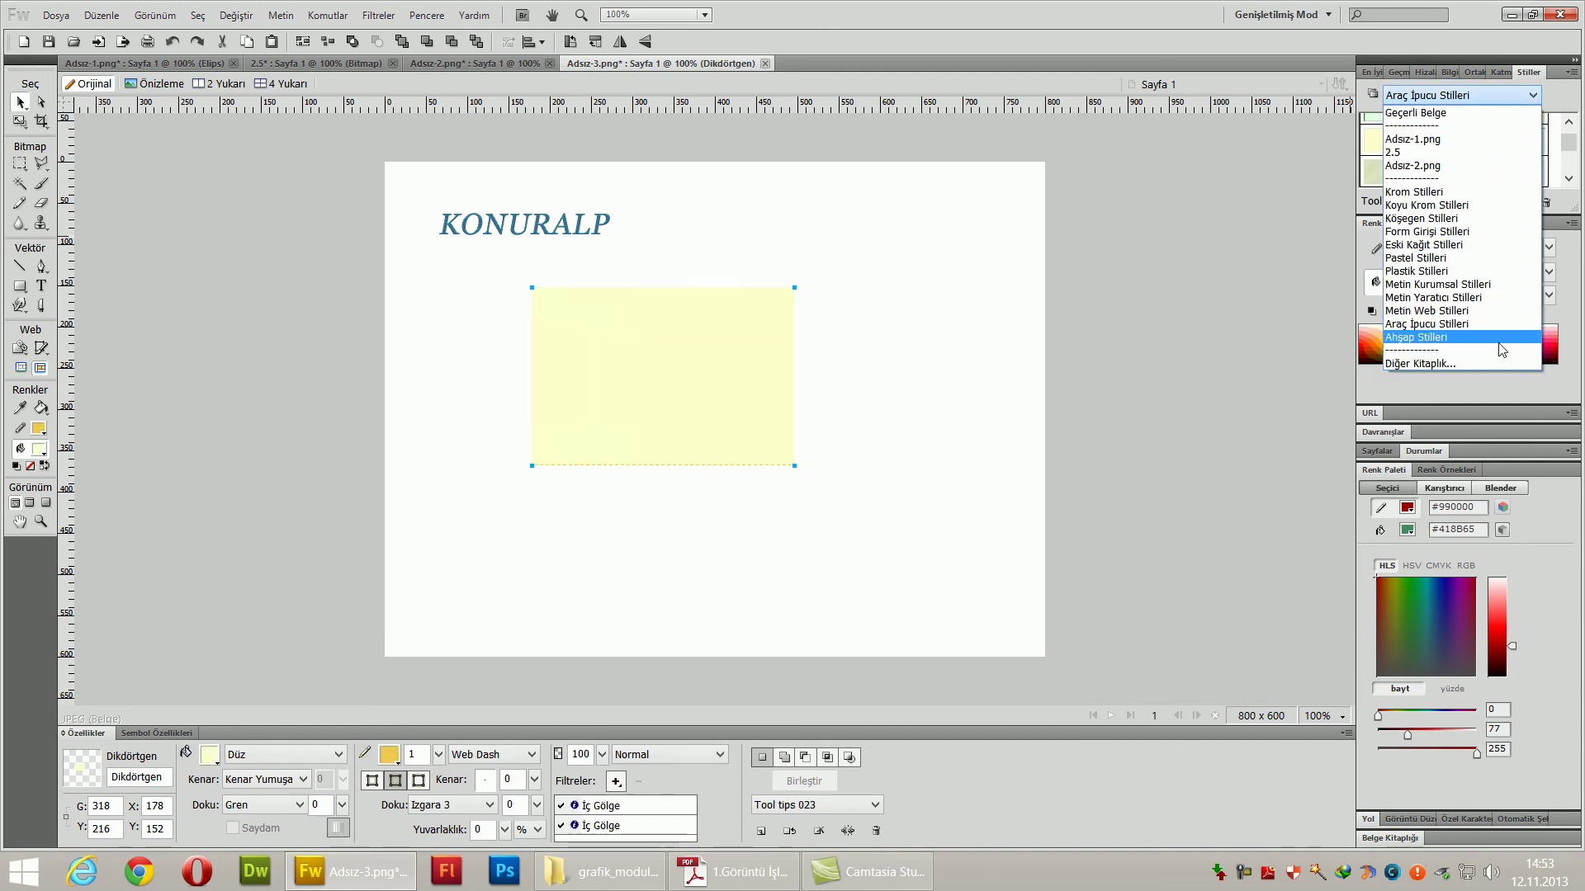
{"action": "left_click", "coordinate": [1494, 345]}
{"action": "left_click", "coordinate": [1406, 140]}
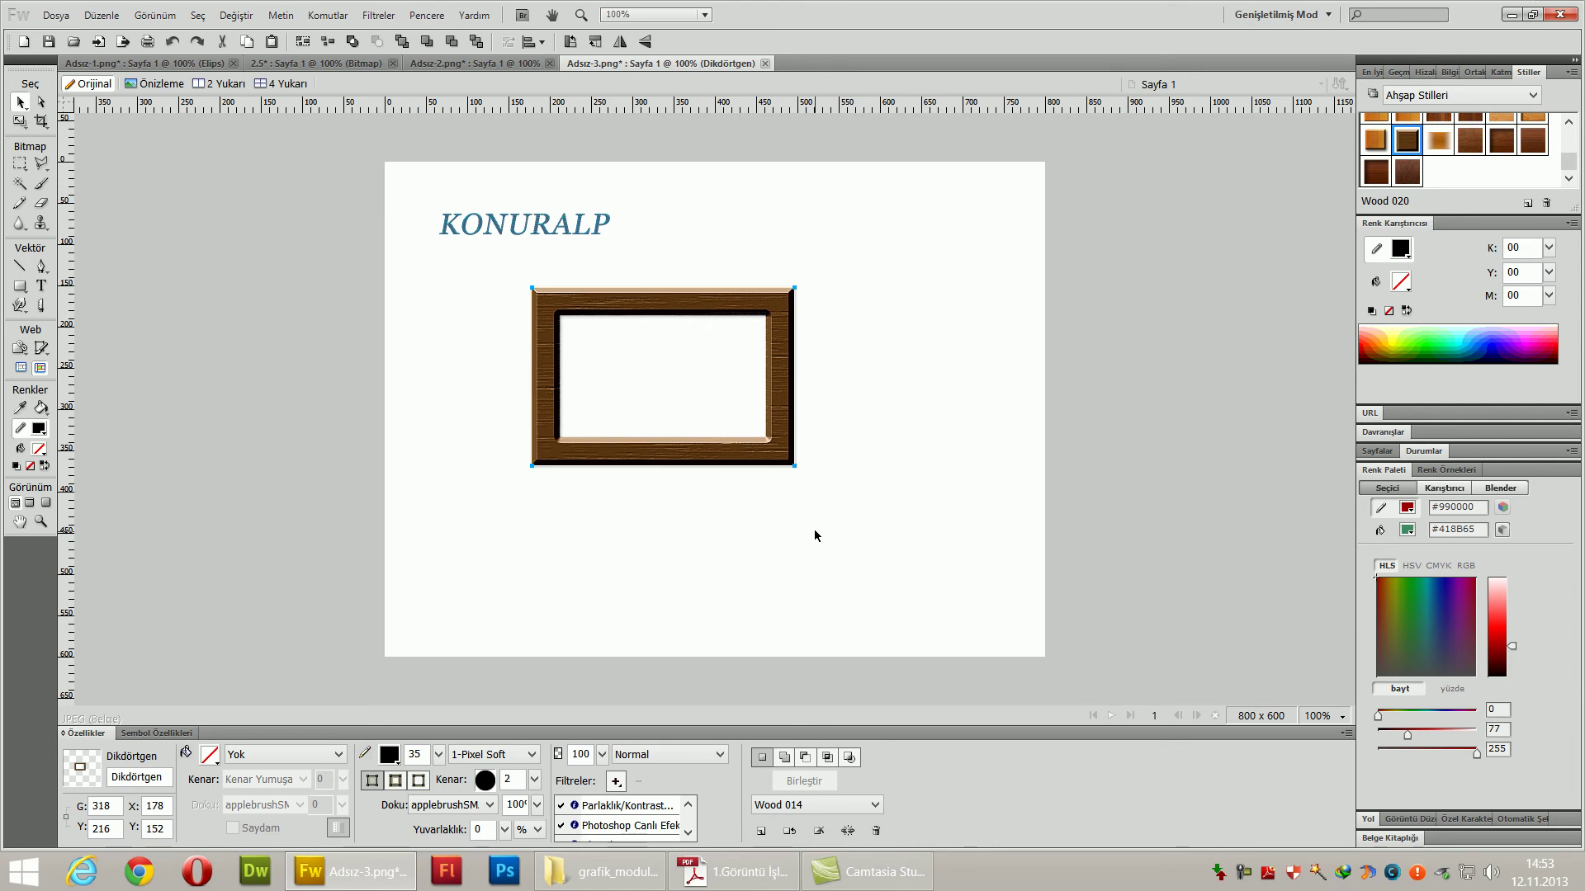
{"action": "left_click", "coordinate": [1502, 142]}
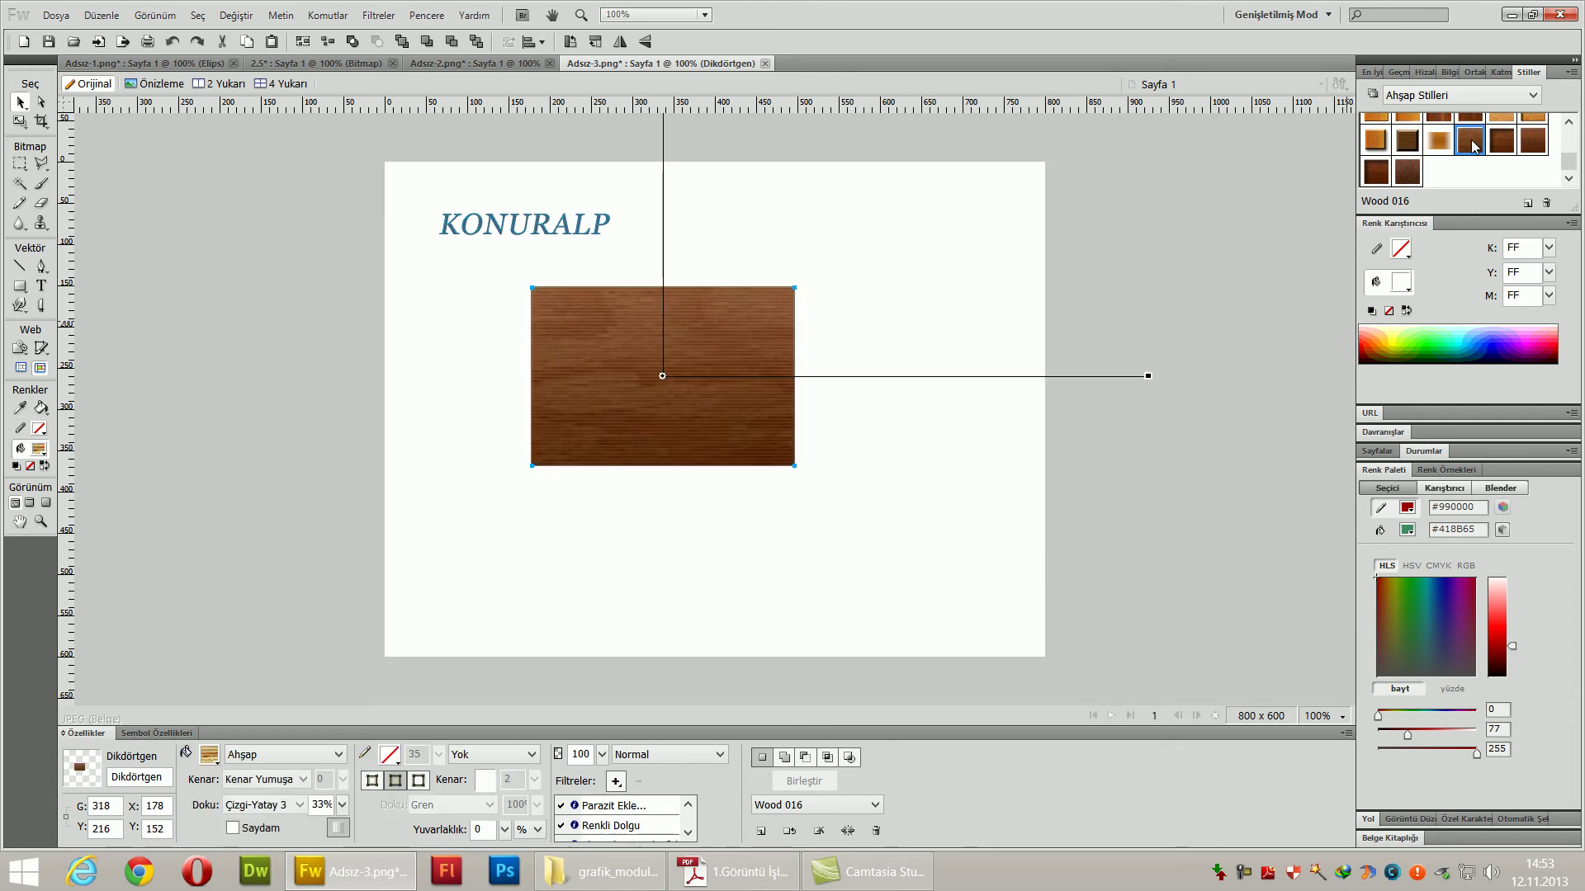
{"action": "left_click", "coordinate": [1532, 140]}
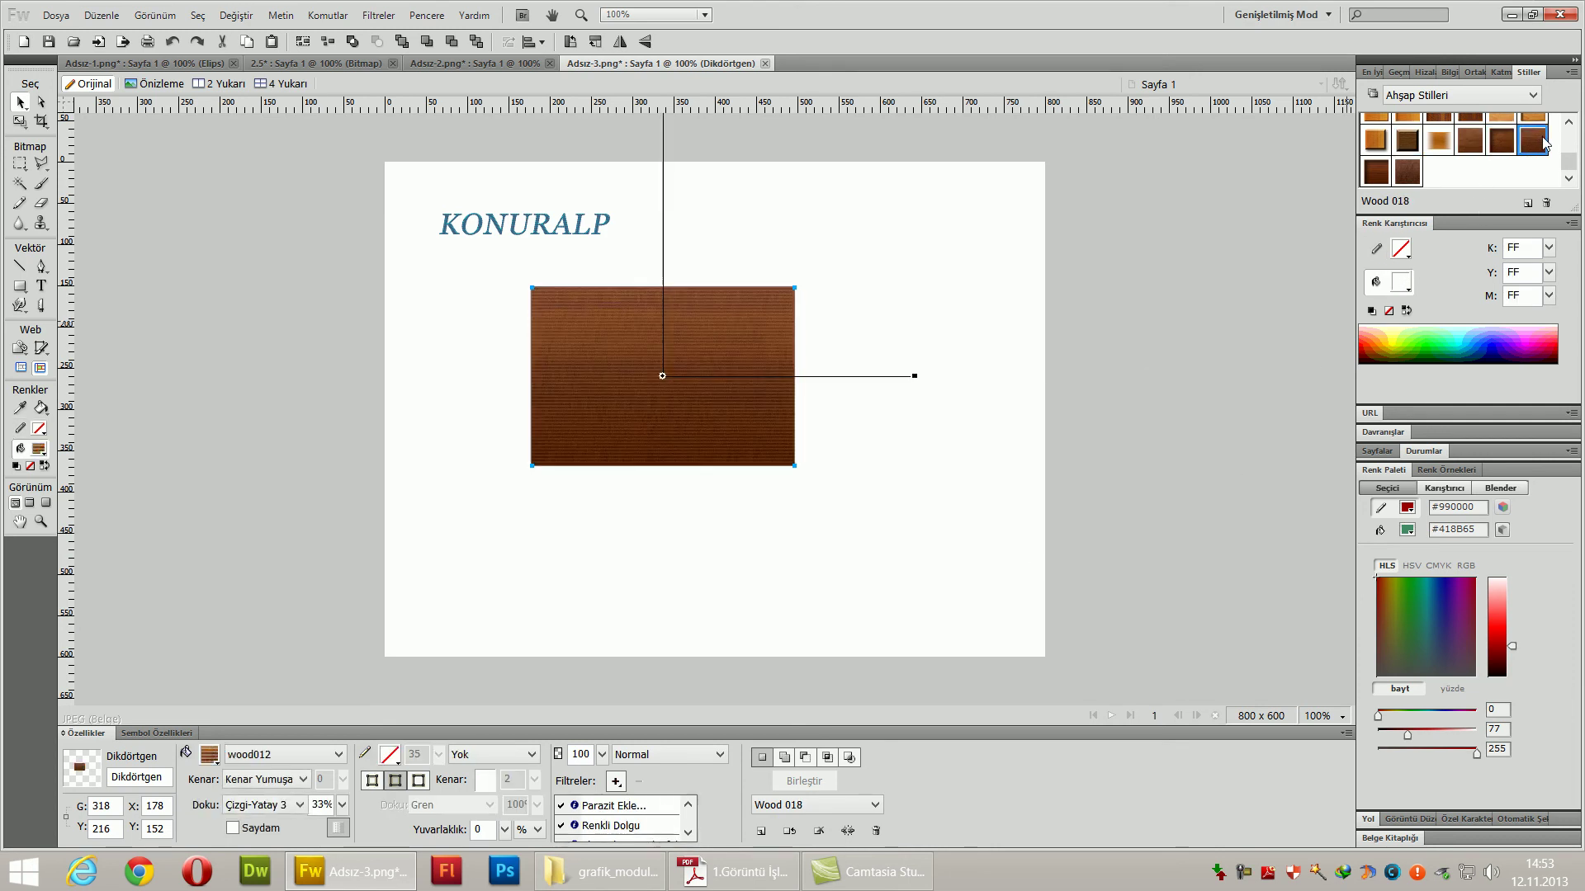
{"action": "left_click_drag", "start_coordinate": [1572, 171], "coordinate": [1571, 140]}
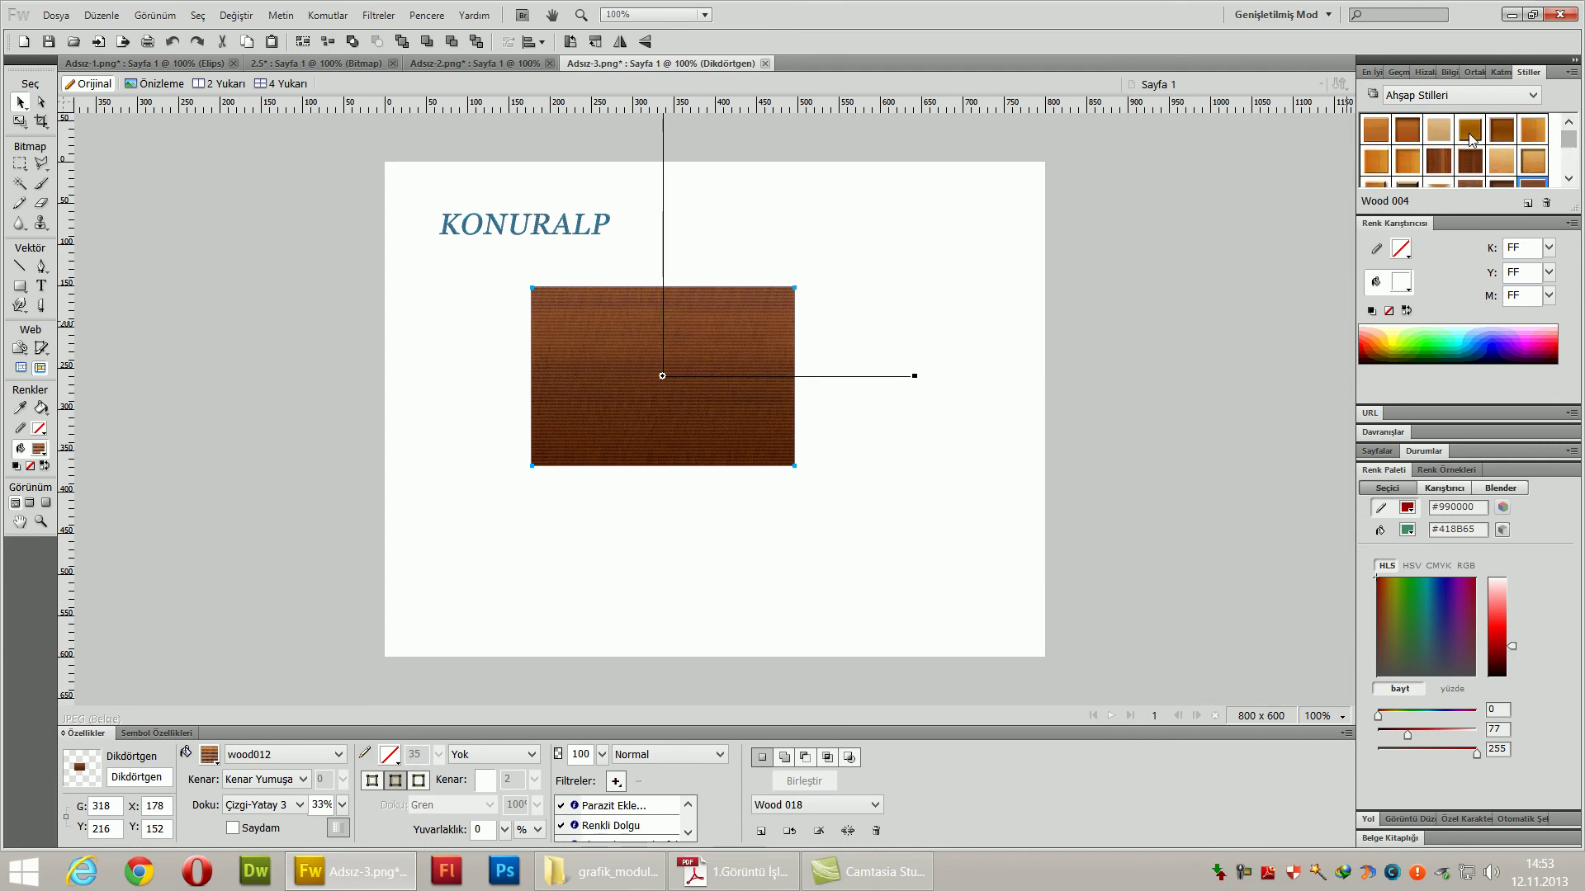
{"action": "left_click", "coordinate": [1477, 136]}
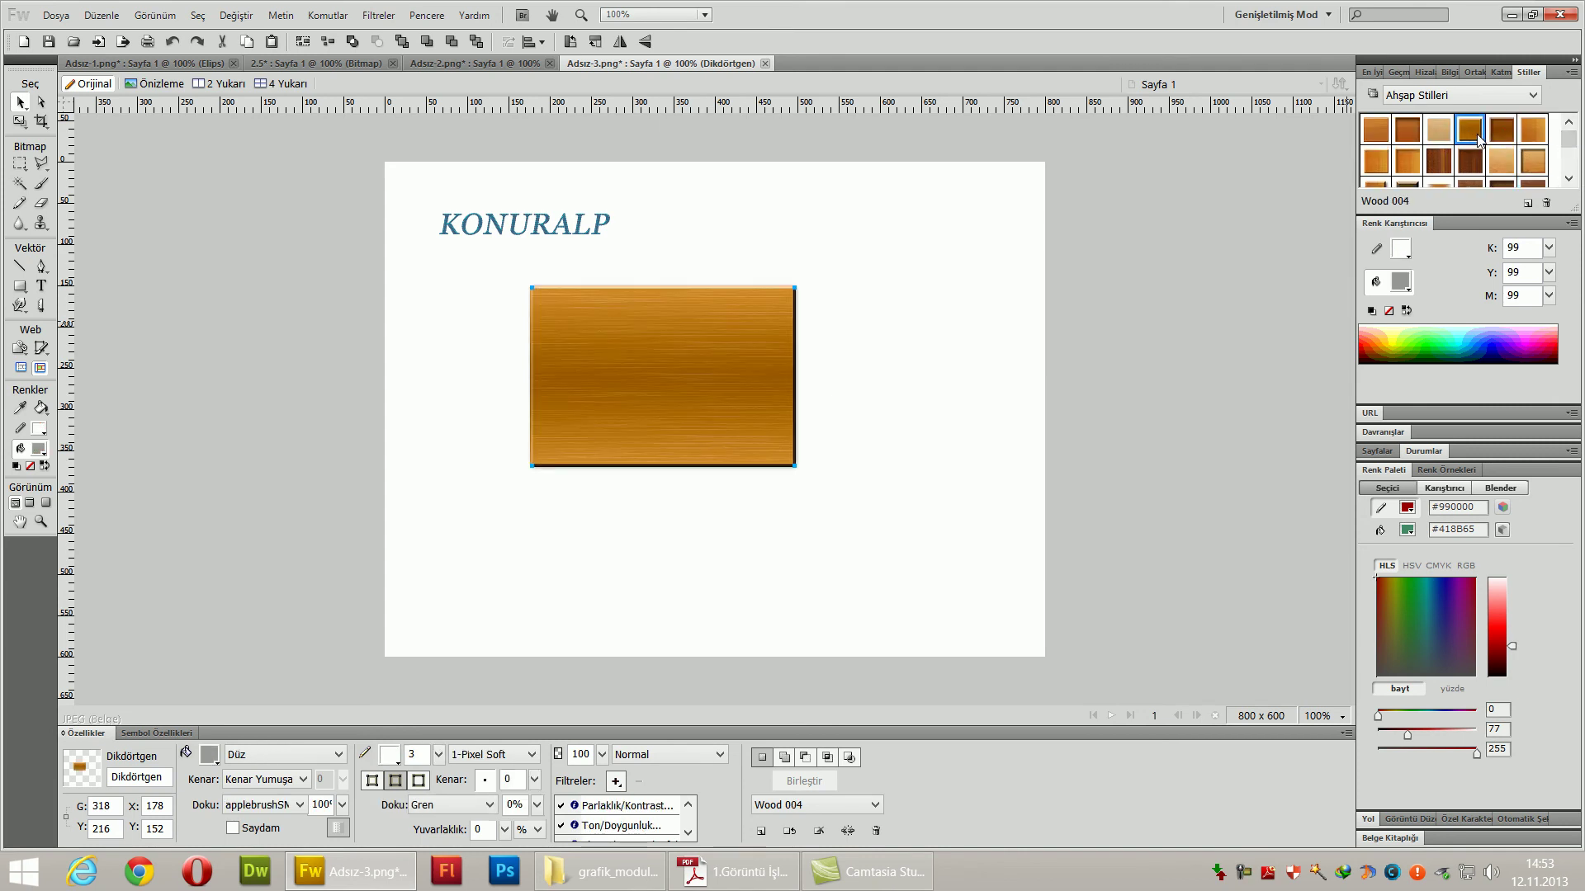
{"action": "left_click", "coordinate": [426, 15]}
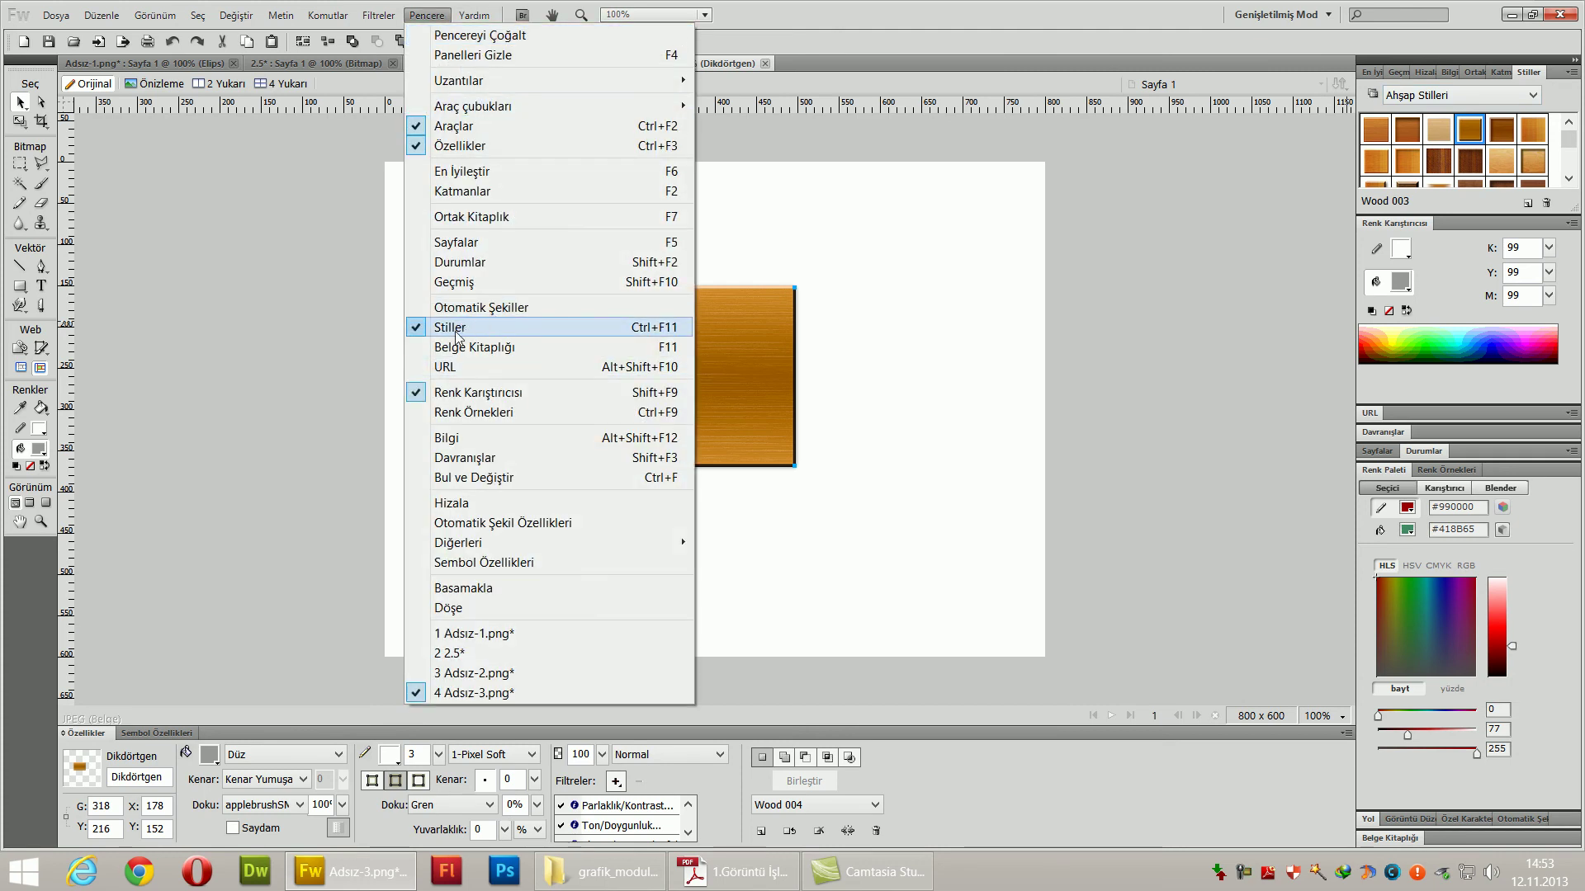
{"action": "left_click", "coordinate": [1467, 390]}
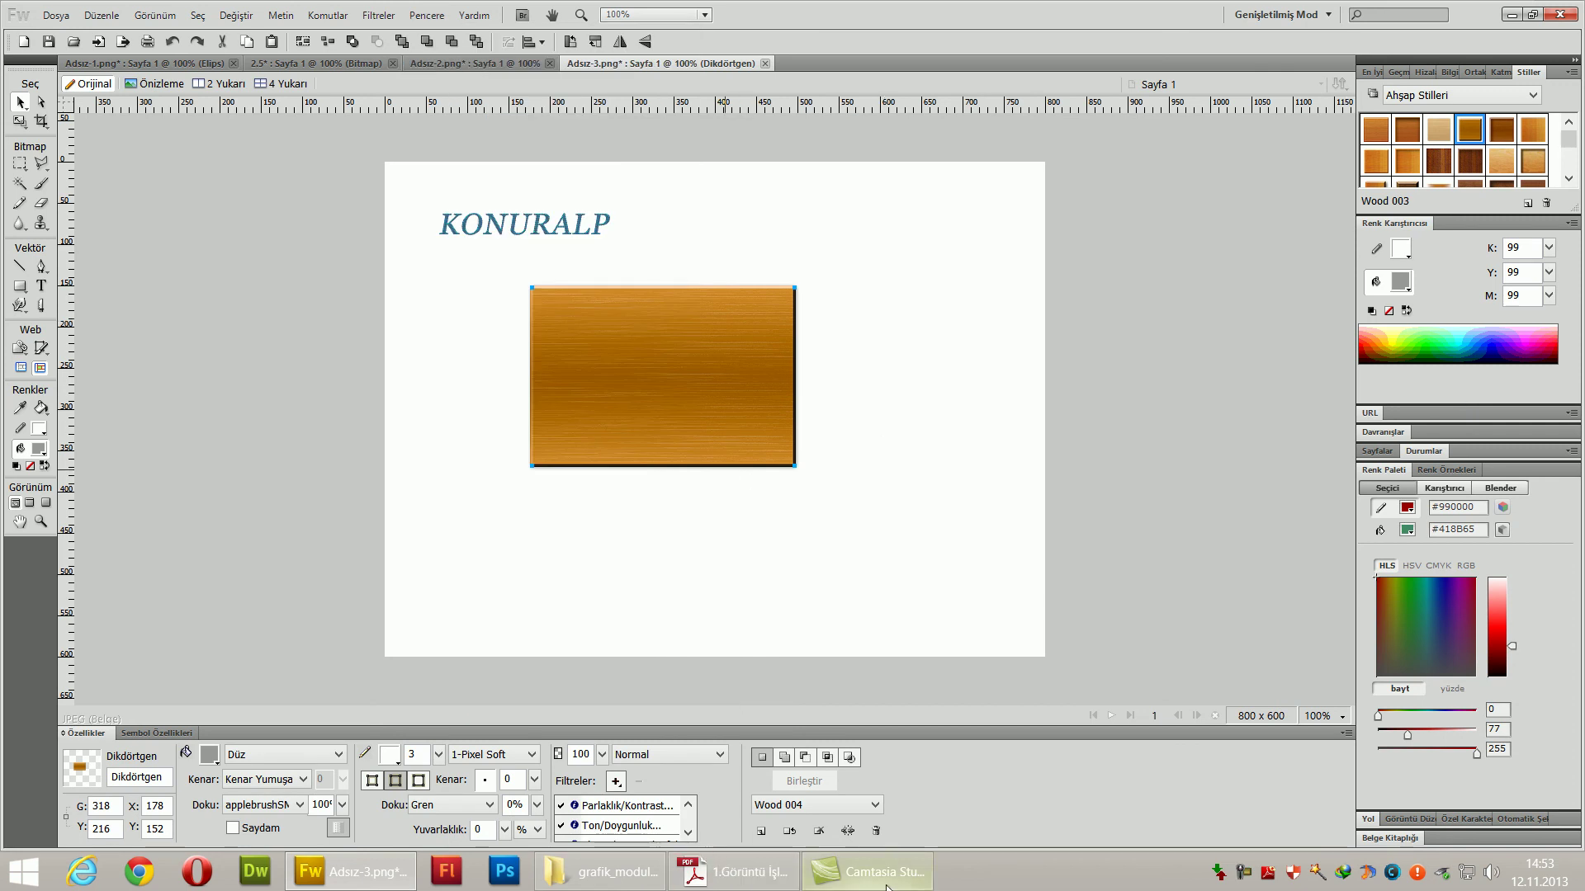
- Switch to the course PDF in Adobe Reader and read the section on creating, saving and applying a new style
{"action": "left_click", "coordinate": [733, 871]}
{"action": "scroll", "coordinate": [828, 644], "scroll_direction": "down", "scroll_amount": 10}
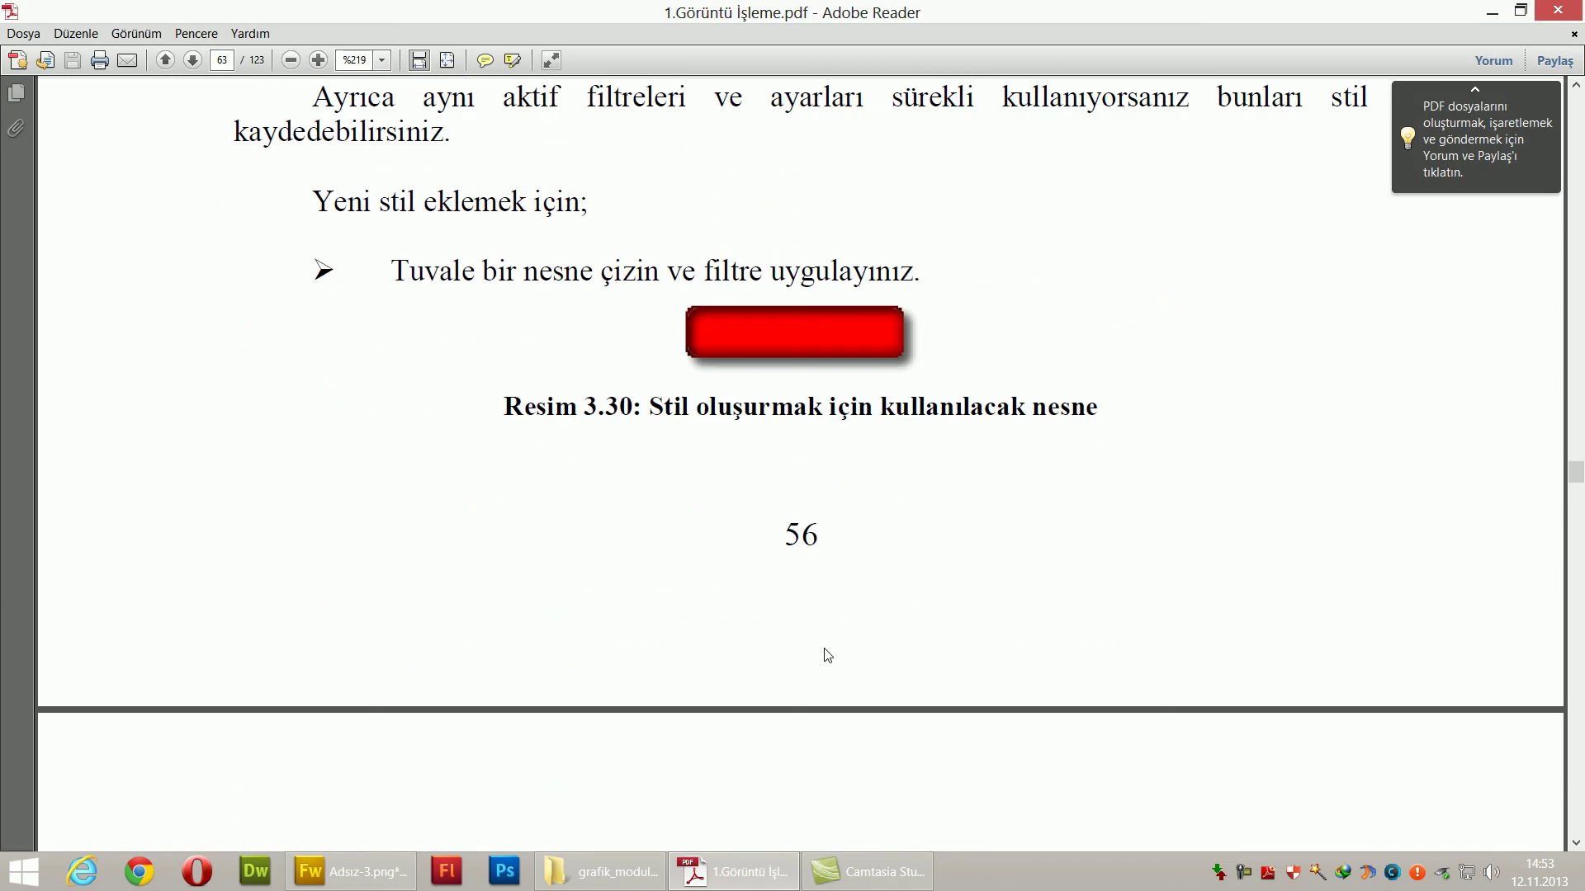
{"action": "scroll", "coordinate": [828, 656], "scroll_direction": "down", "scroll_amount": 15}
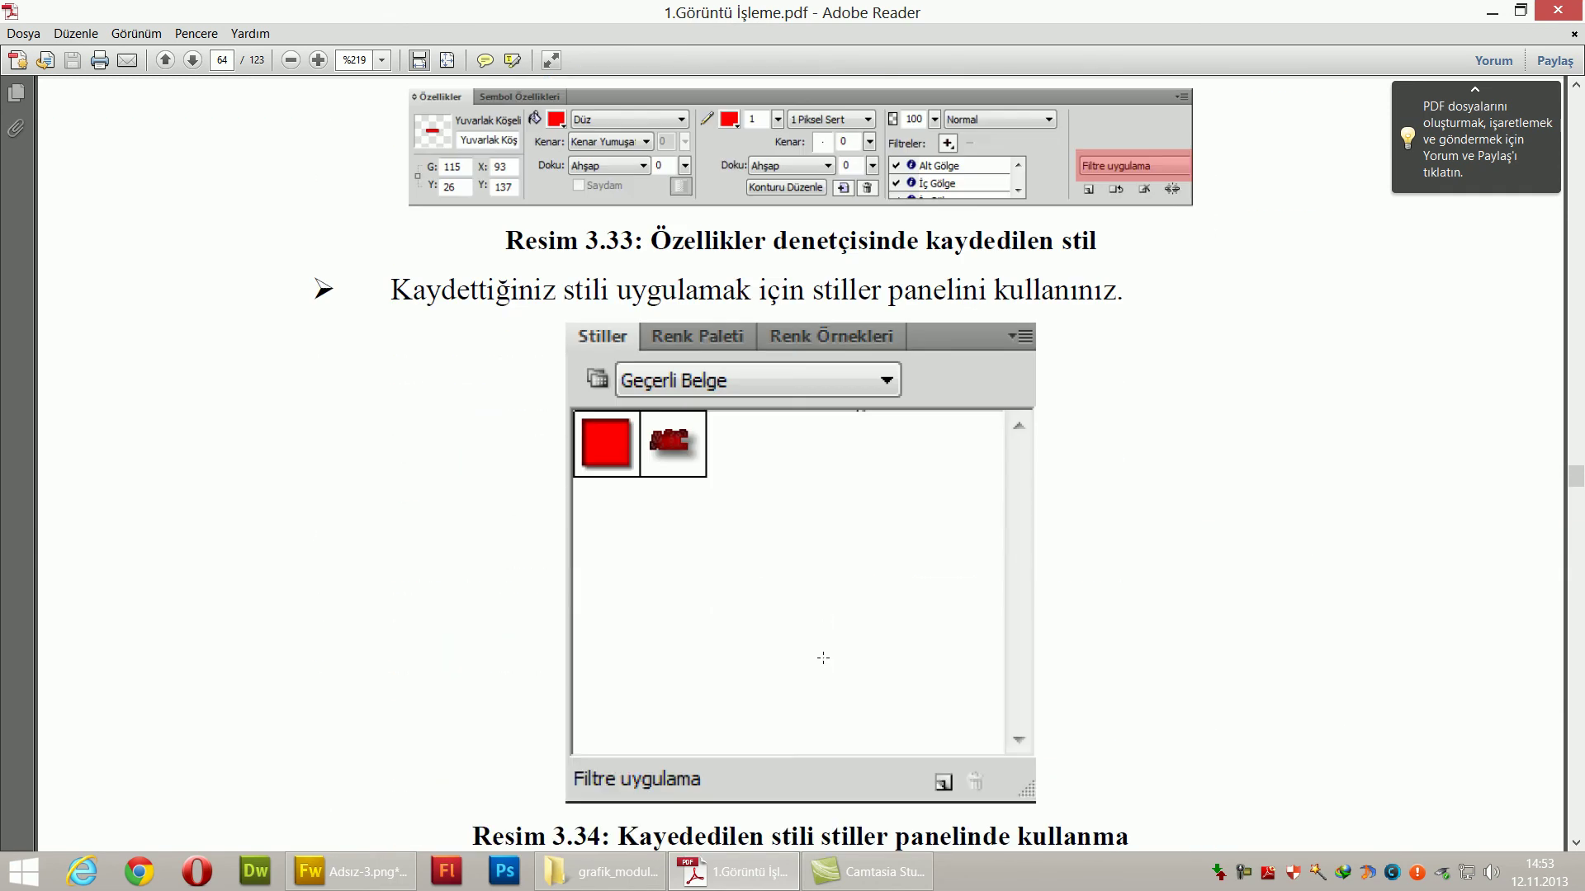
- Read the rest of the saved-style section and the start of section 3.12 on grouping objects in the course PDF
{"action": "scroll", "coordinate": [825, 669], "scroll_direction": "up", "scroll_amount": 3}
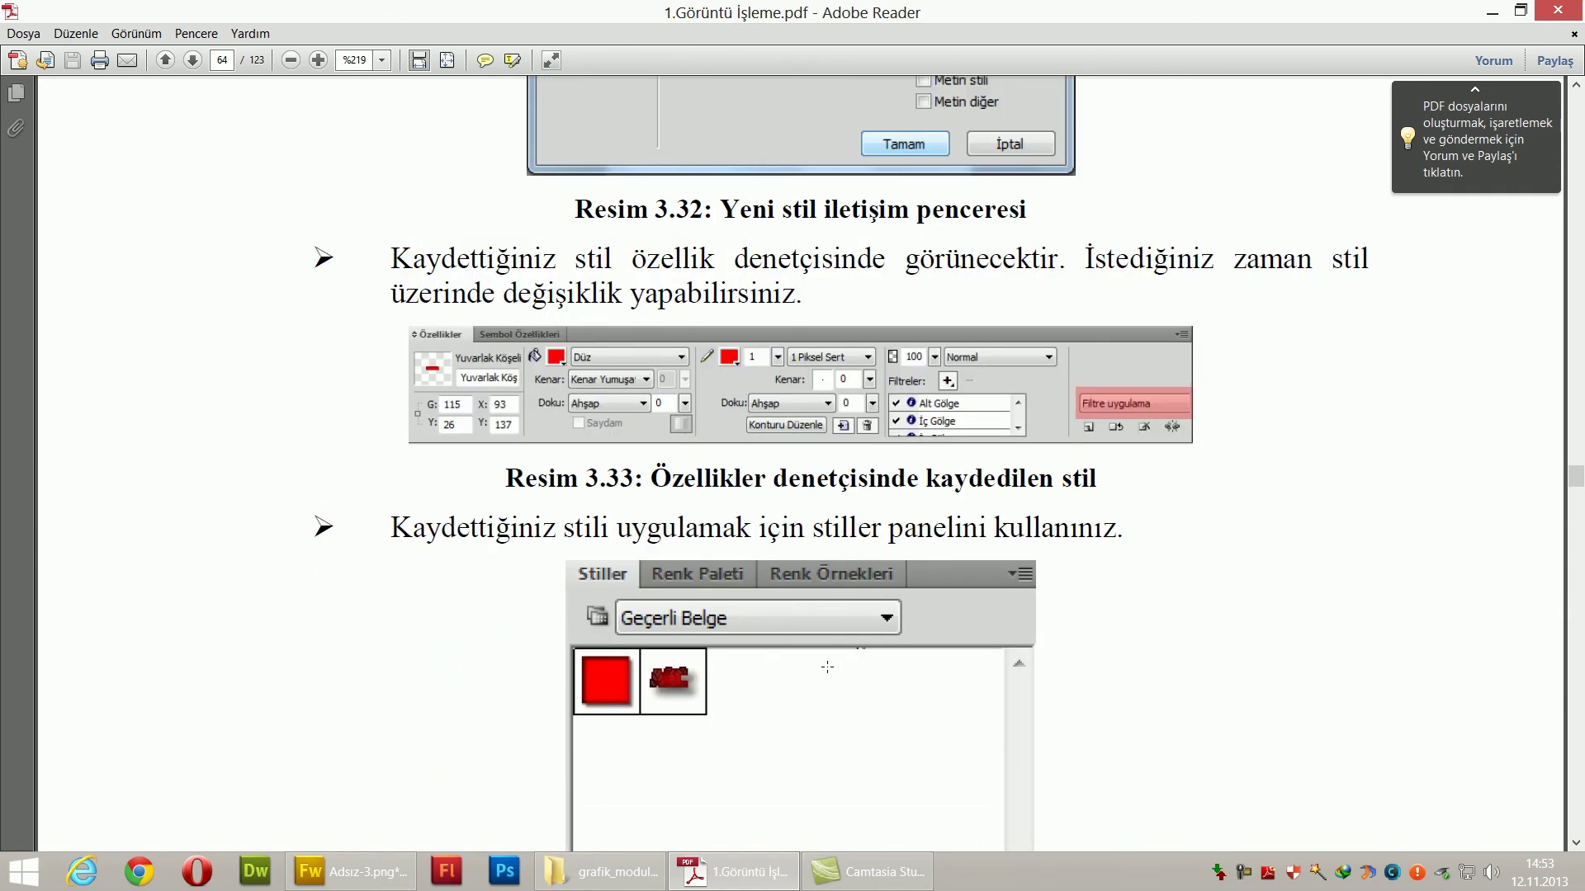
{"action": "scroll", "coordinate": [828, 667], "scroll_direction": "down", "scroll_amount": 2}
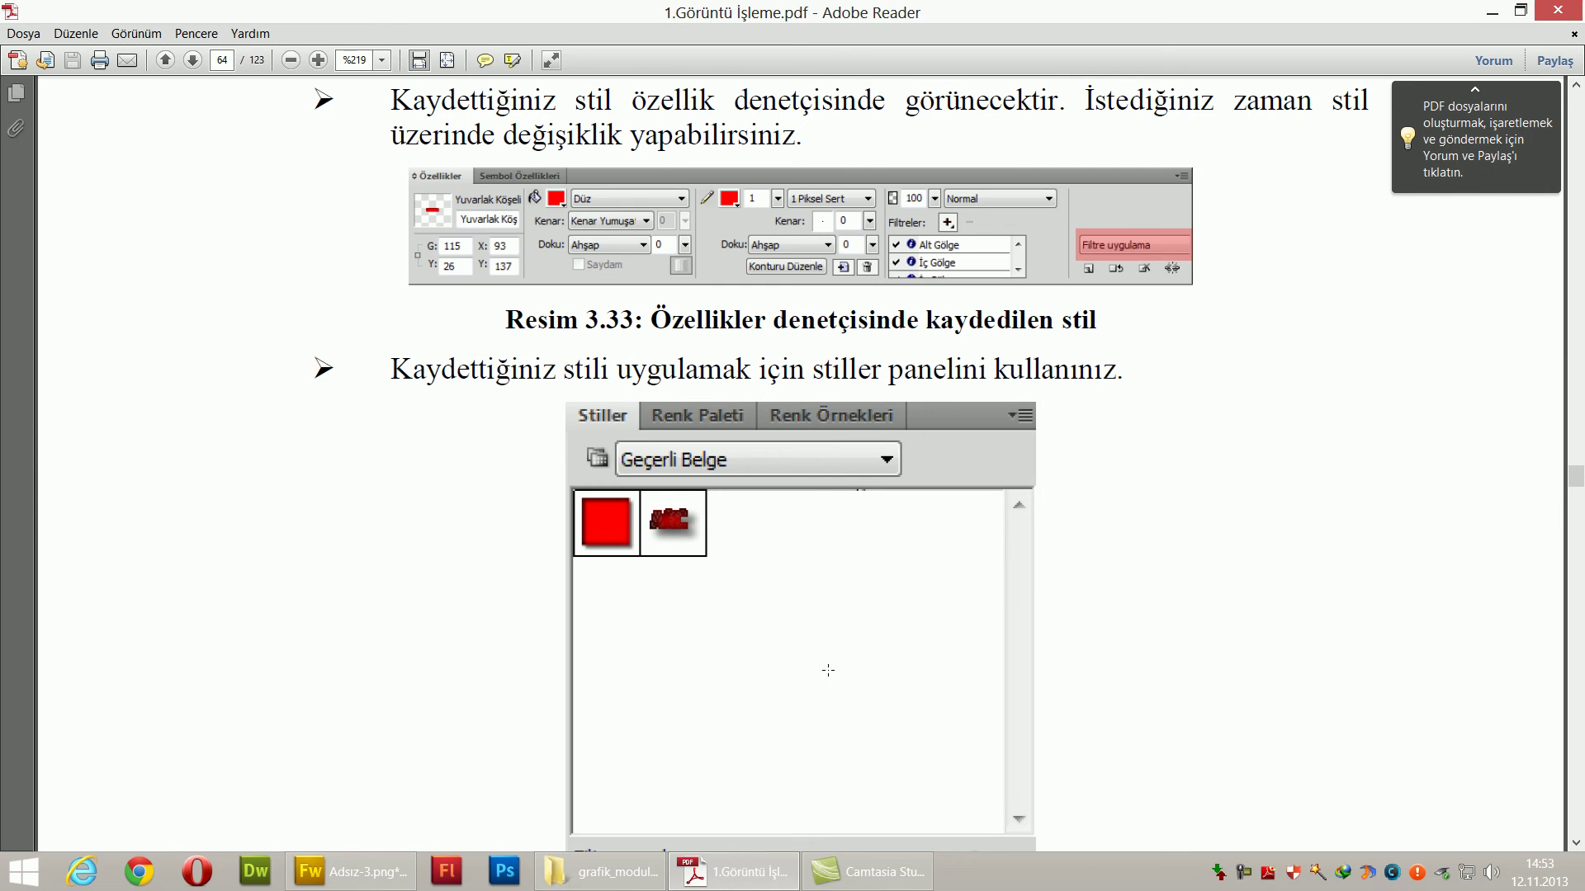
{"action": "scroll", "coordinate": [827, 670], "scroll_direction": "down", "scroll_amount": 3}
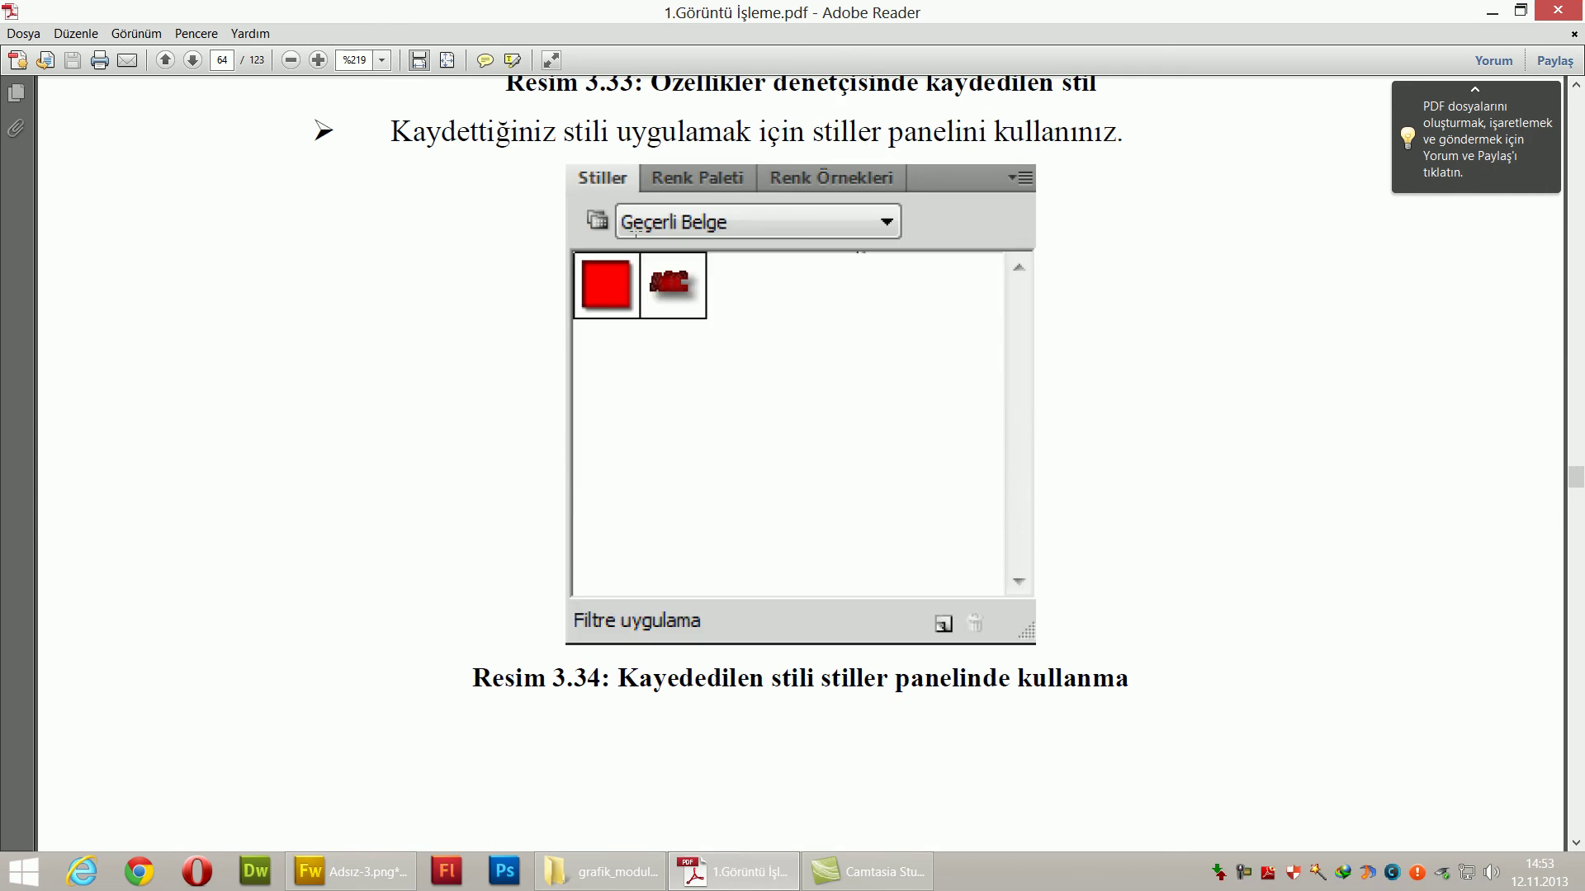
{"action": "scroll", "coordinate": [799, 495], "scroll_direction": "down", "scroll_amount": 16}
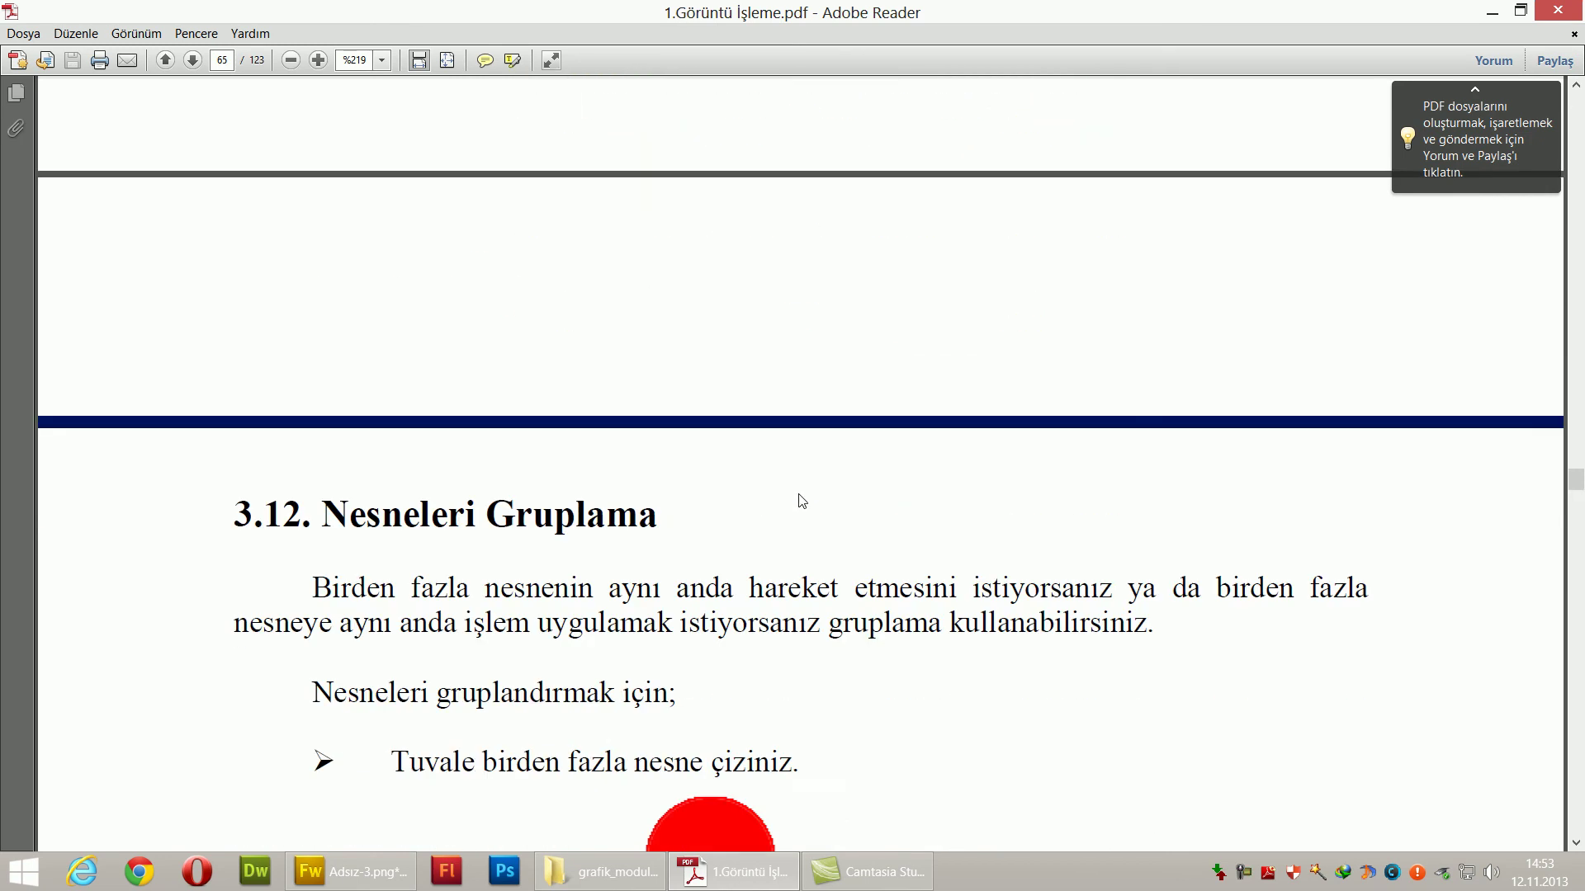
{"action": "scroll", "coordinate": [798, 493], "scroll_direction": "up", "scroll_amount": 1}
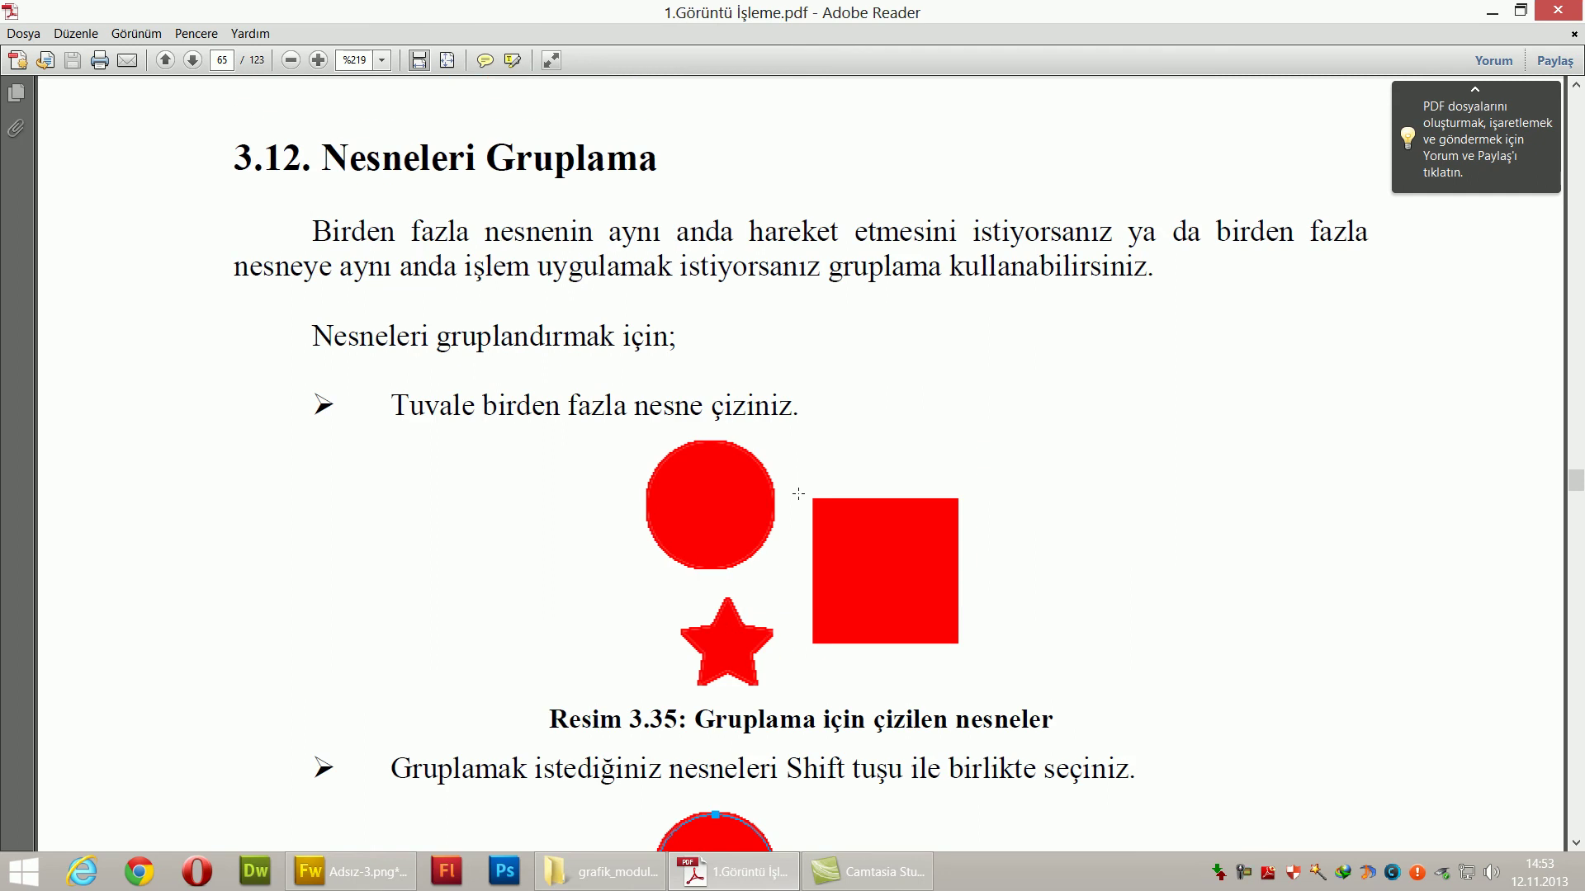
{"action": "scroll", "coordinate": [813, 502], "scroll_direction": "down", "scroll_amount": 3}
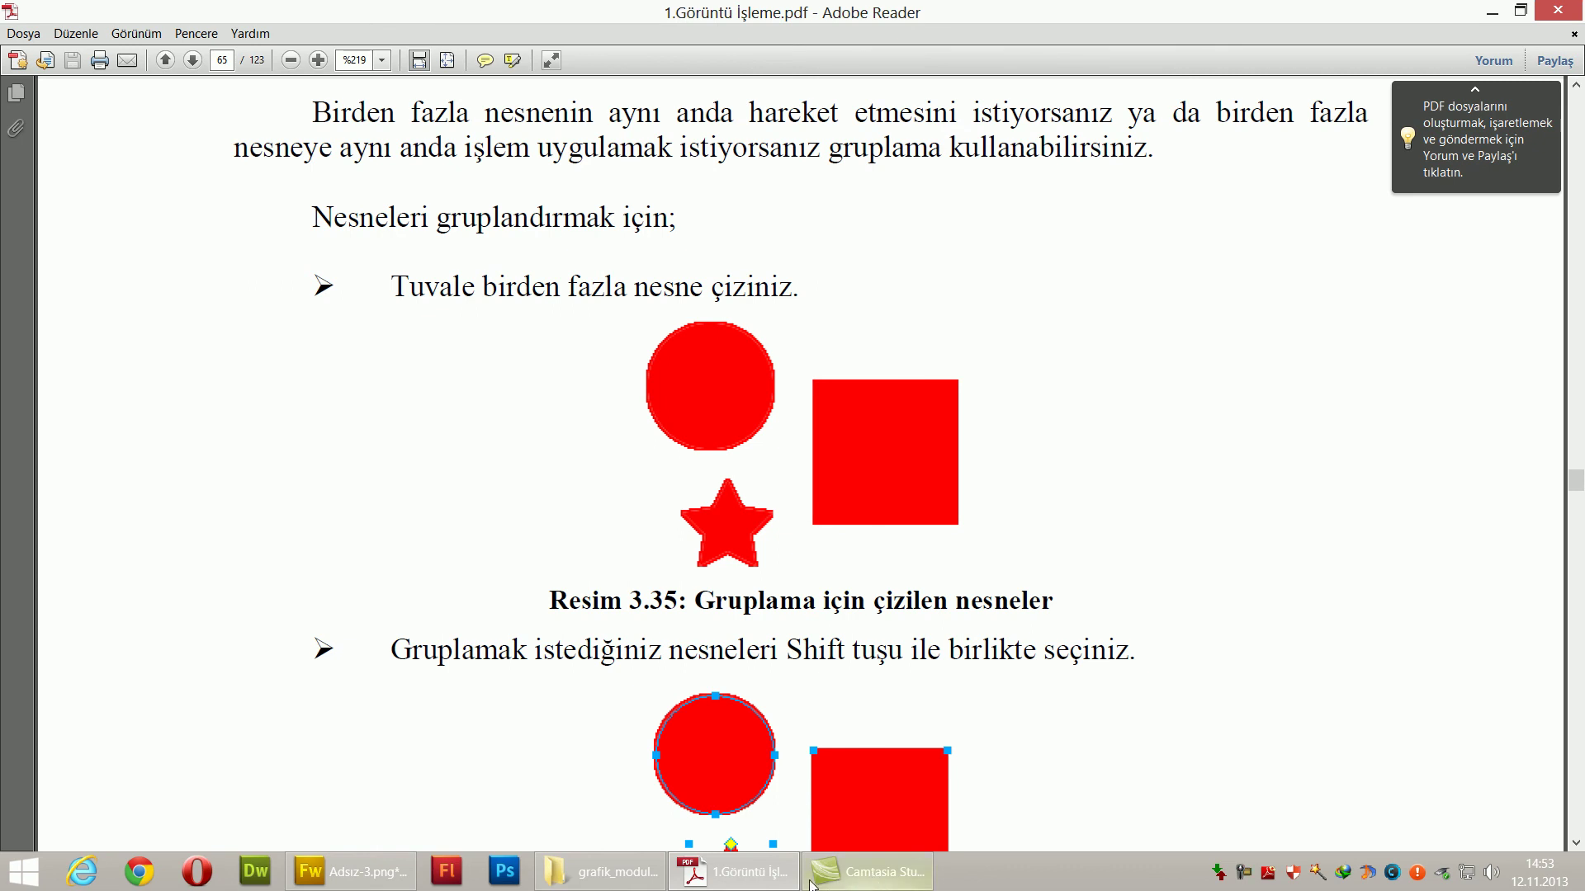
- Switch to Fireworks, shorten the wooden rectangle to about 83 pixels high and set its corner roundness to 43
{"action": "left_click", "coordinate": [350, 872]}
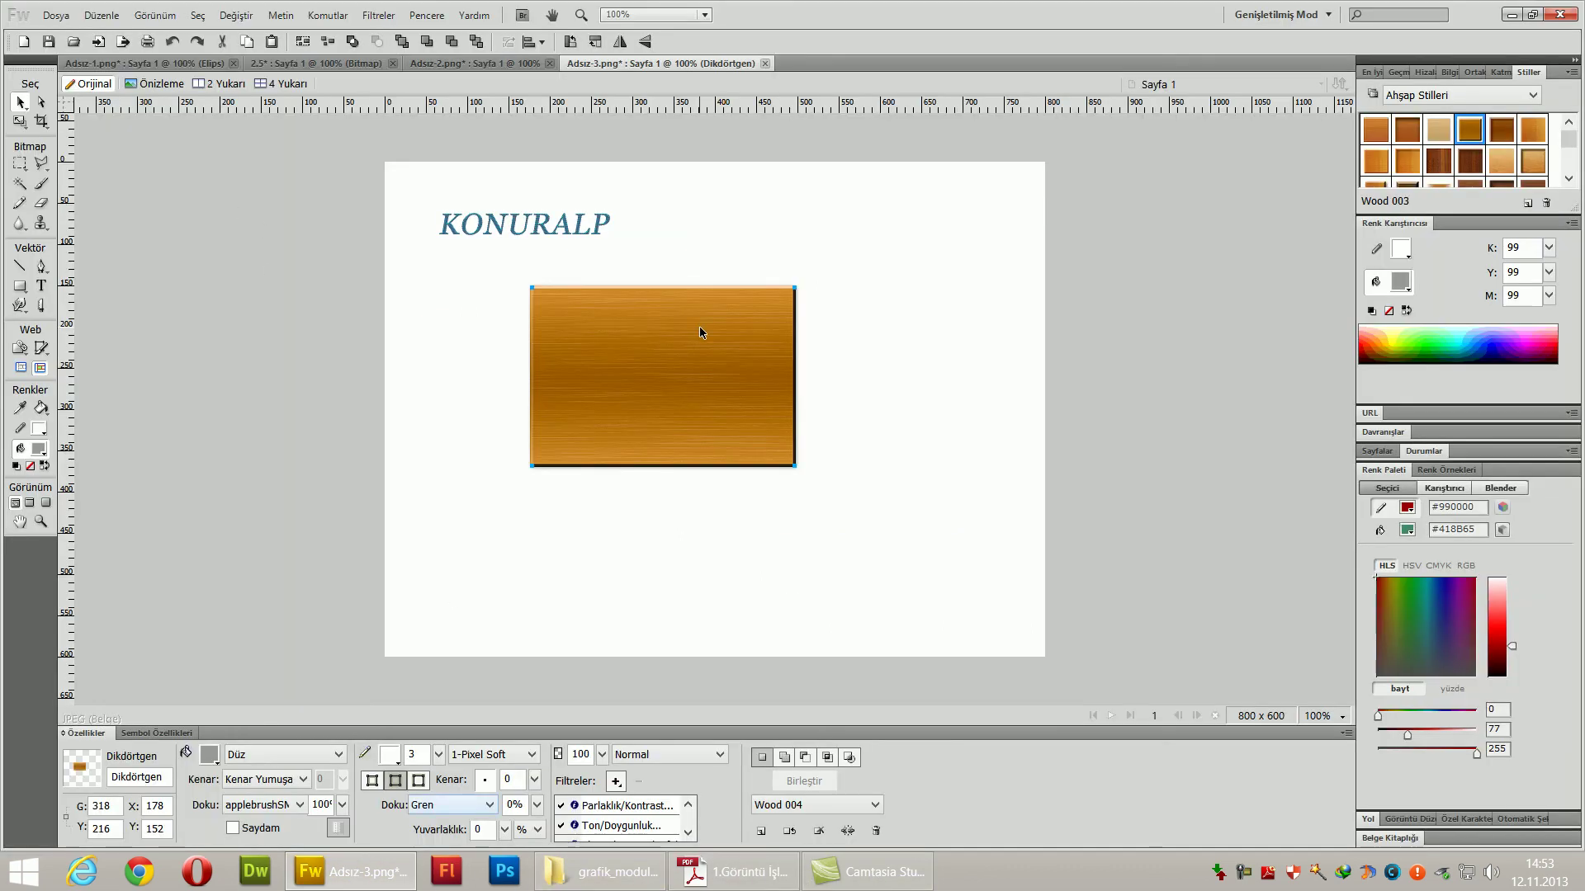
{"action": "left_click", "coordinate": [20, 122]}
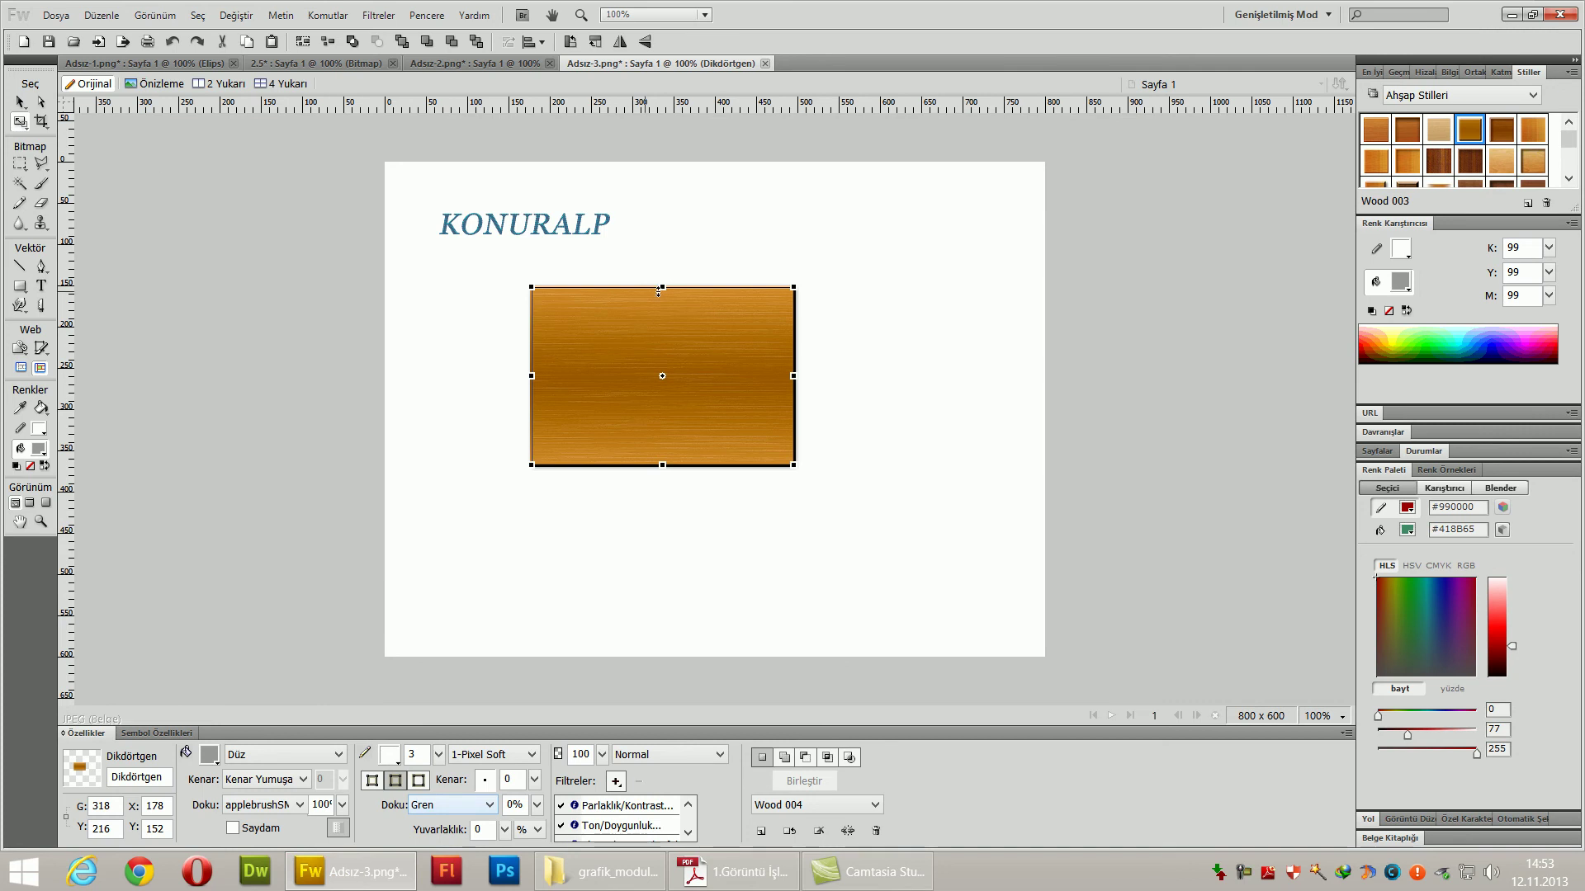
{"action": "left_click_drag", "start_coordinate": [661, 300], "coordinate": [661, 386]}
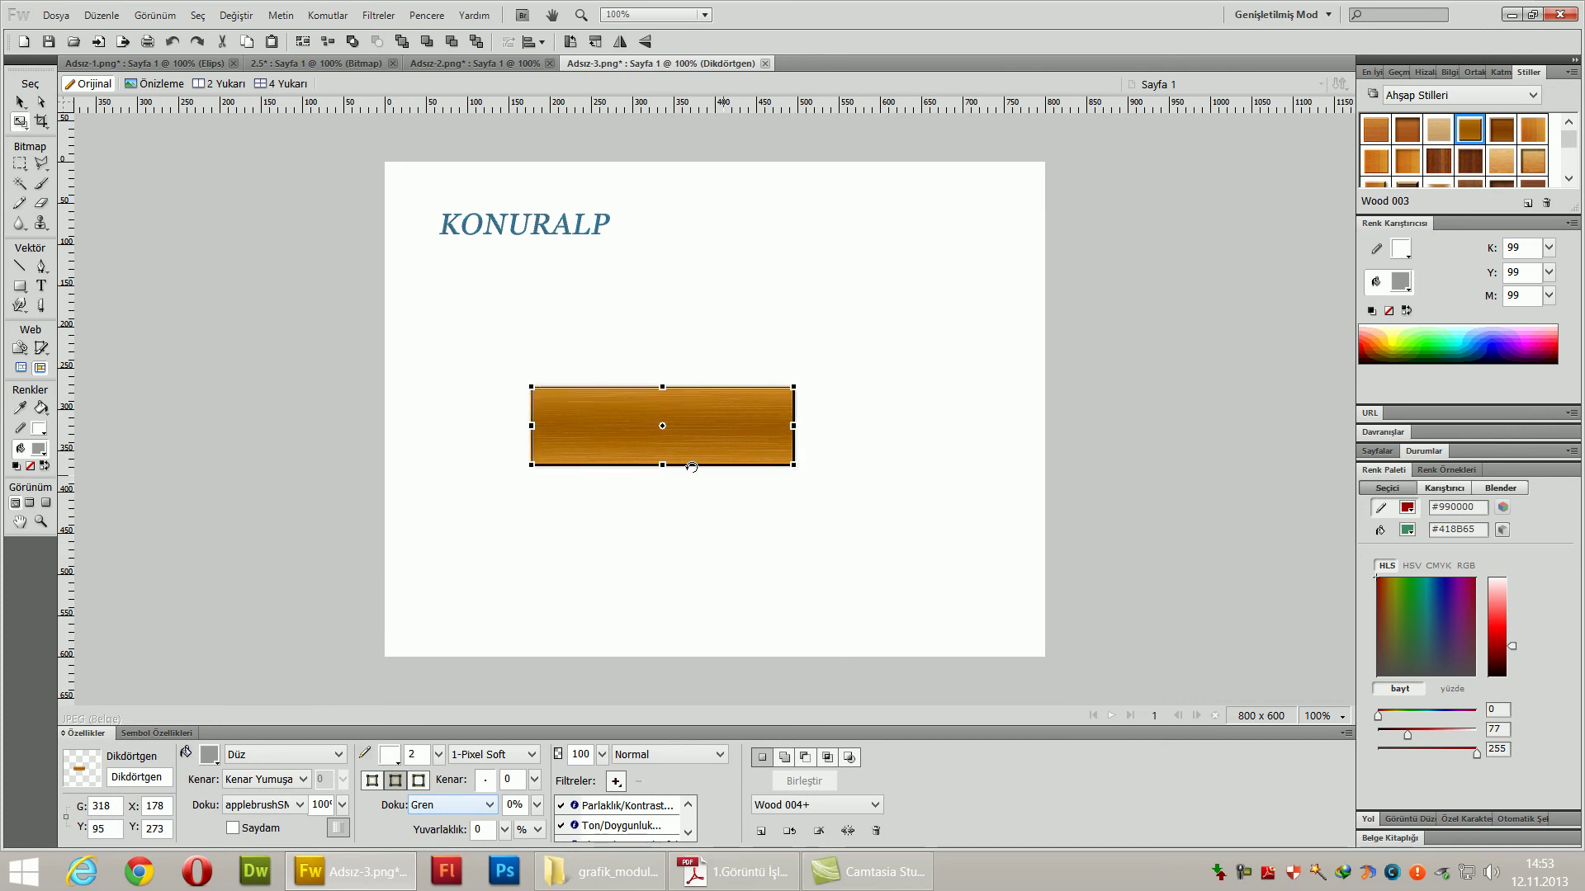
{"action": "left_click_drag", "start_coordinate": [663, 465], "coordinate": [662, 455]}
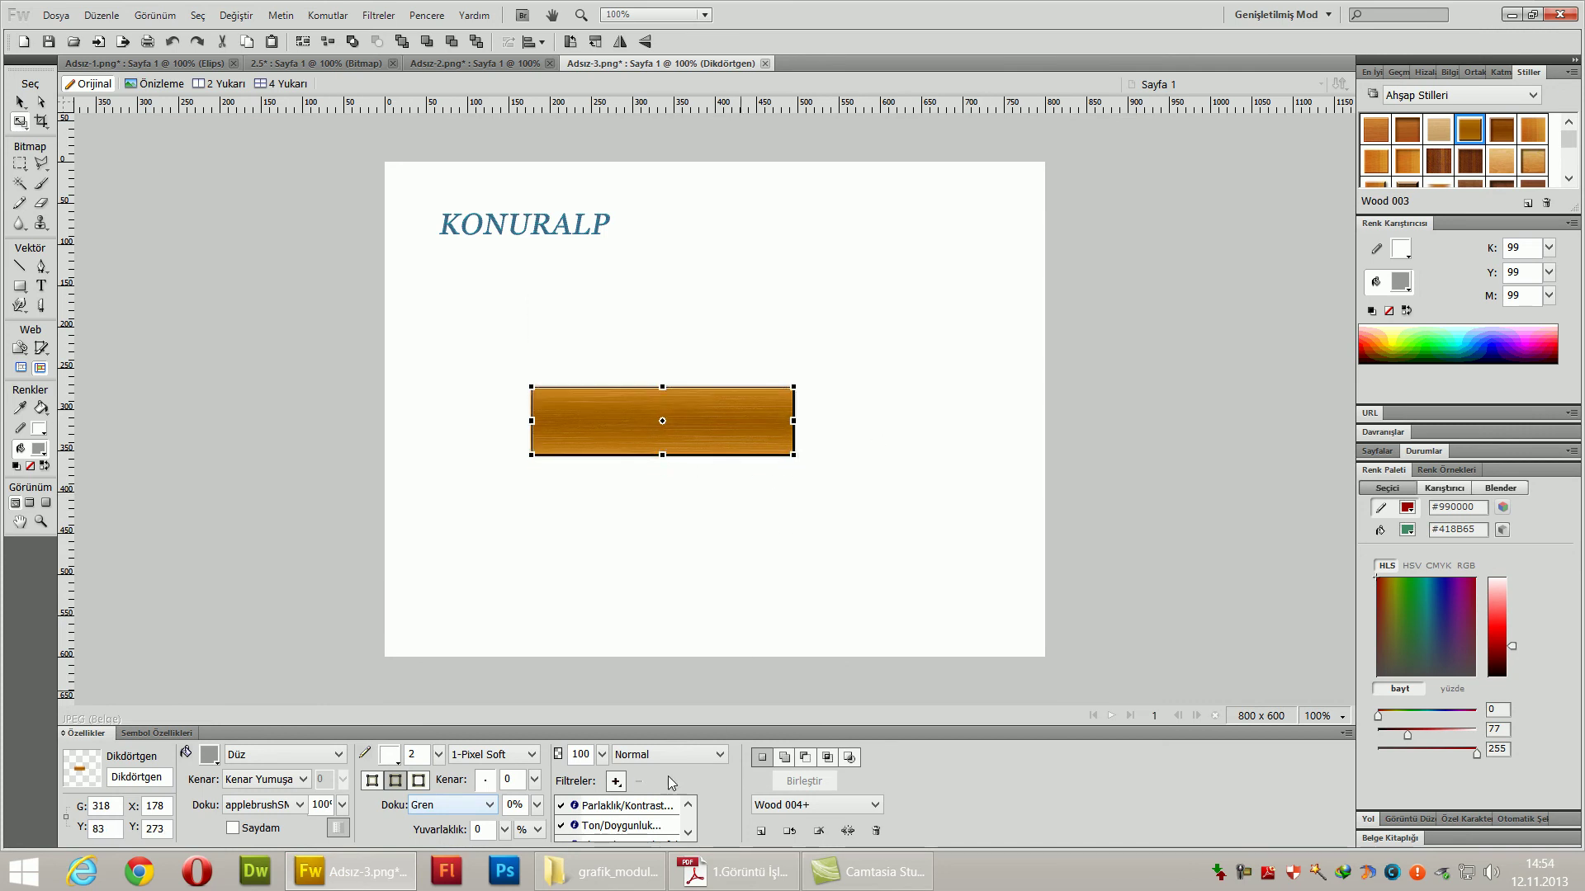
{"action": "left_click_drag", "start_coordinate": [505, 830], "coordinate": [511, 803]}
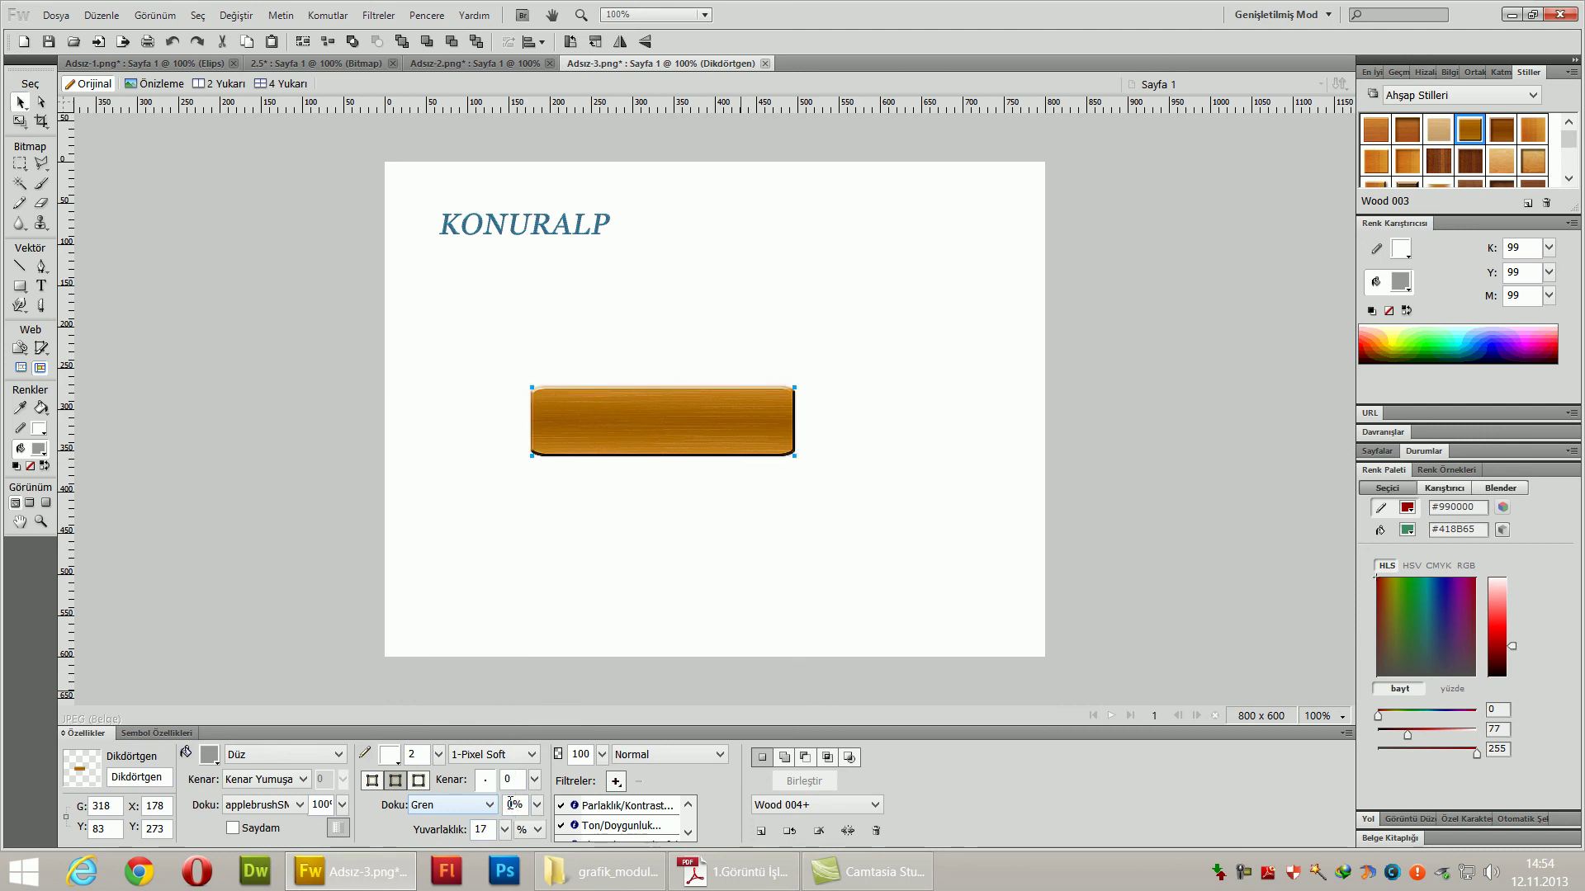
{"action": "left_click_drag", "start_coordinate": [512, 801], "coordinate": [512, 781]}
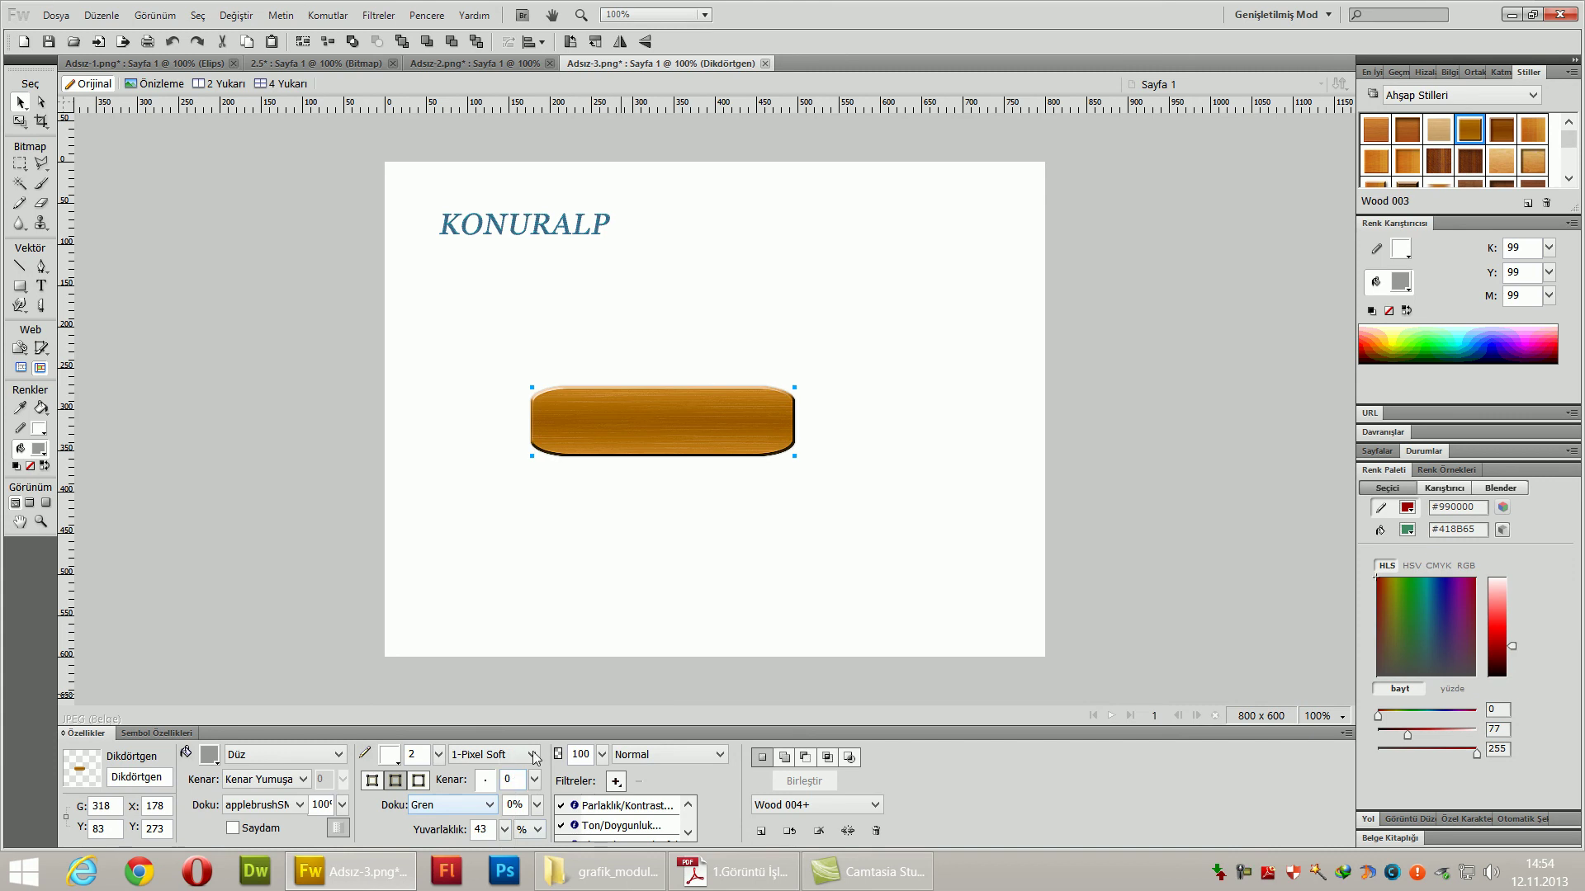
{"action": "left_click", "coordinate": [799, 520]}
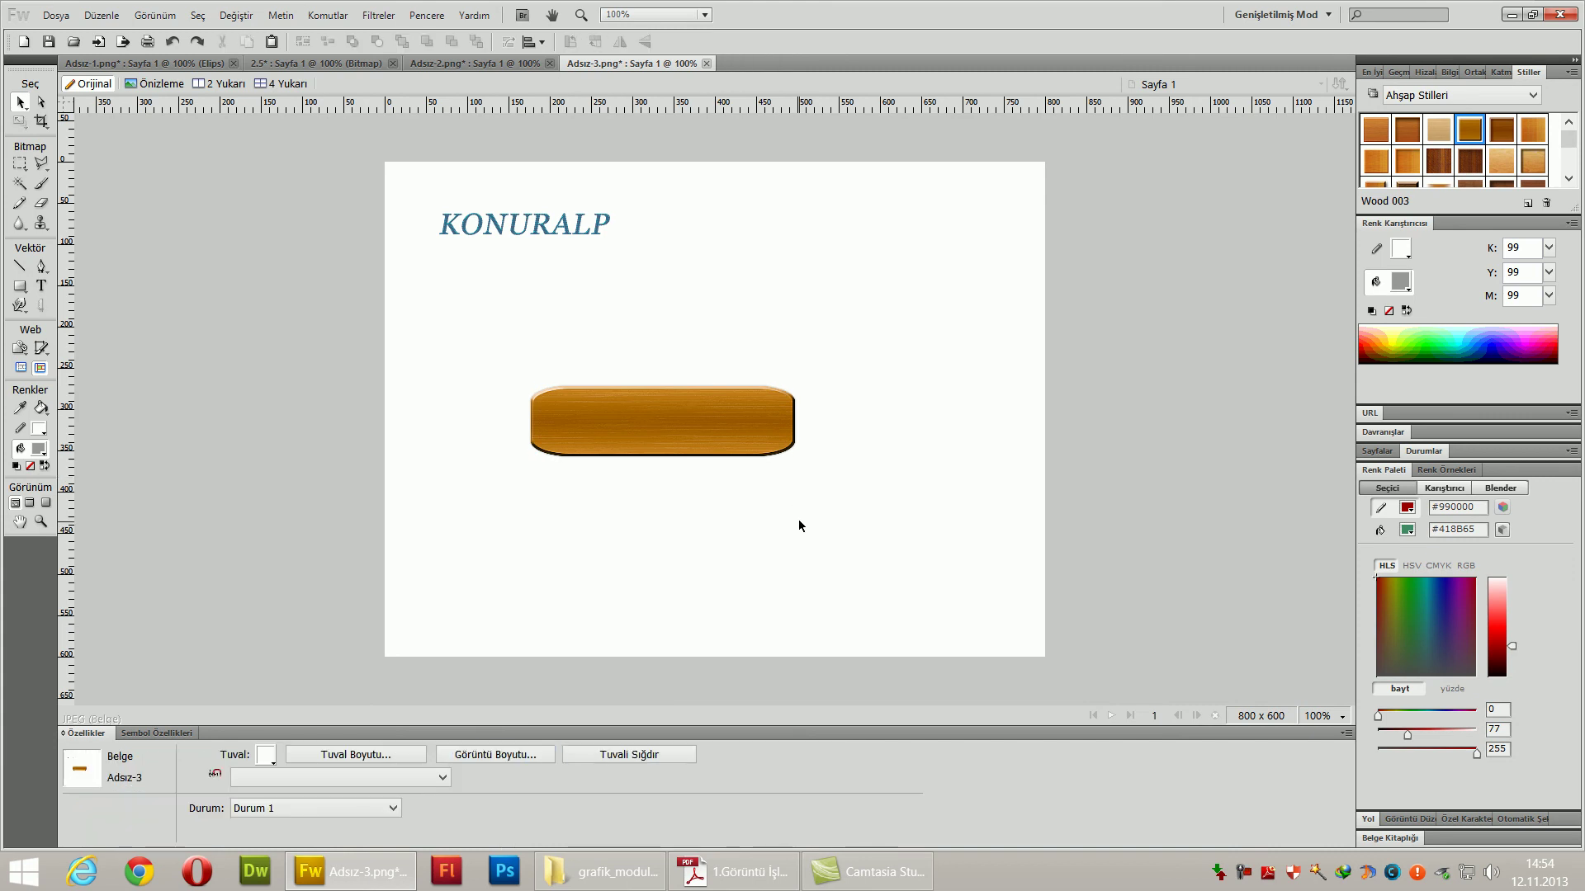
- Move the heading text onto the middle of the wooden rectangle and change its wording to "iLETİŞİM"
{"action": "left_click", "coordinate": [687, 444]}
{"action": "left_click_drag", "start_coordinate": [532, 230], "coordinate": [558, 421]}
{"action": "double_click", "coordinate": [724, 419]}
{"action": "key", "text": "shift+Right"}
{"action": "type", "text": "İLETİŞİM"}
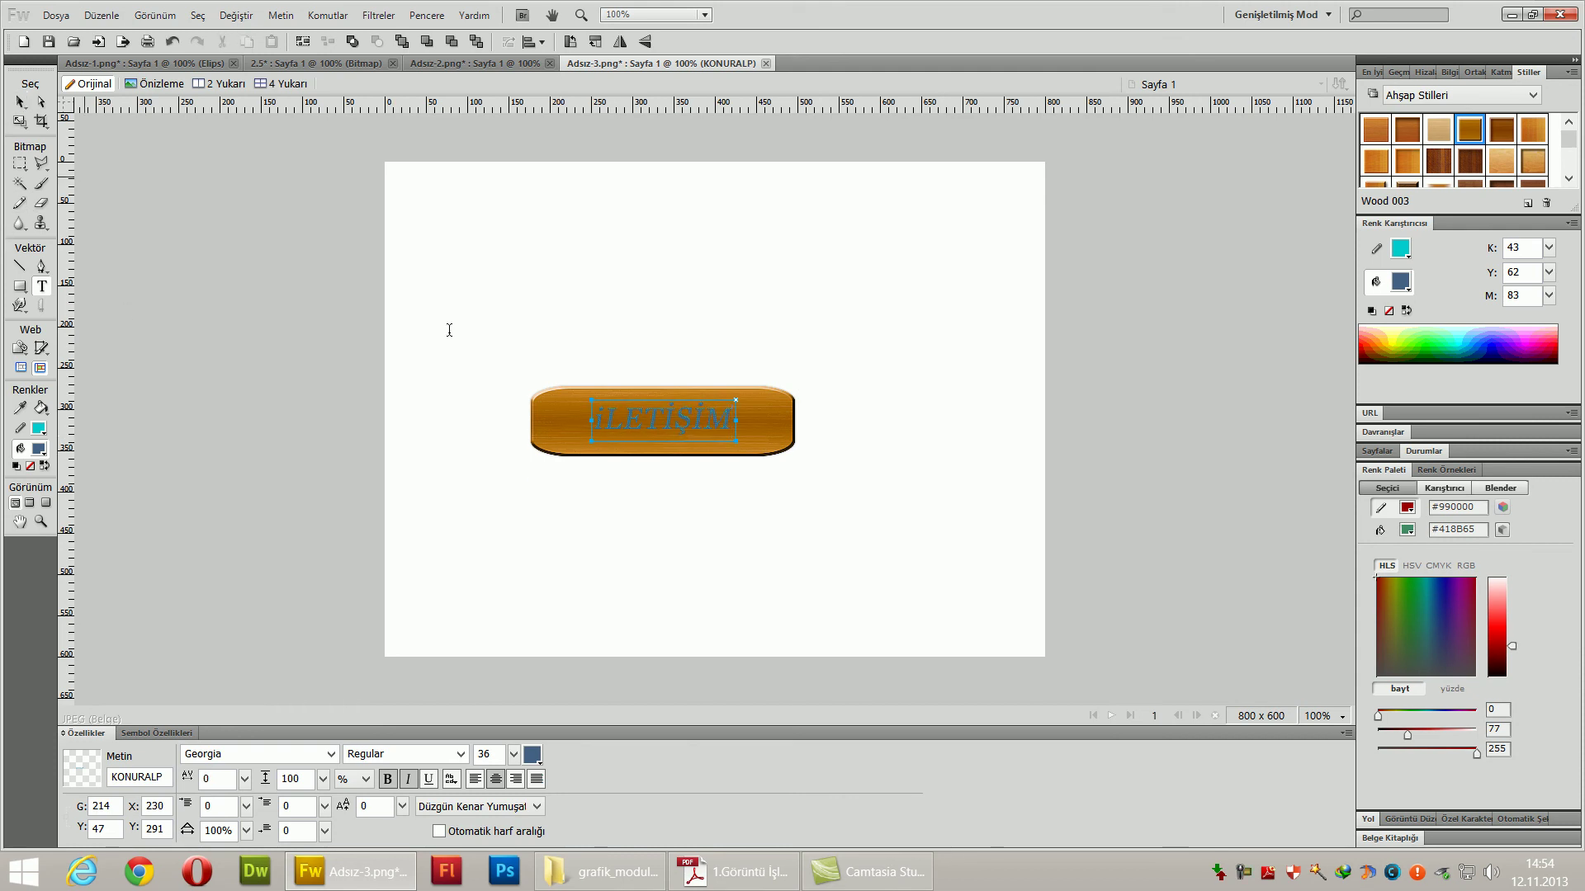
- Apply the Wood 003 style to the iLETİŞİM text
{"action": "left_click", "coordinate": [20, 102]}
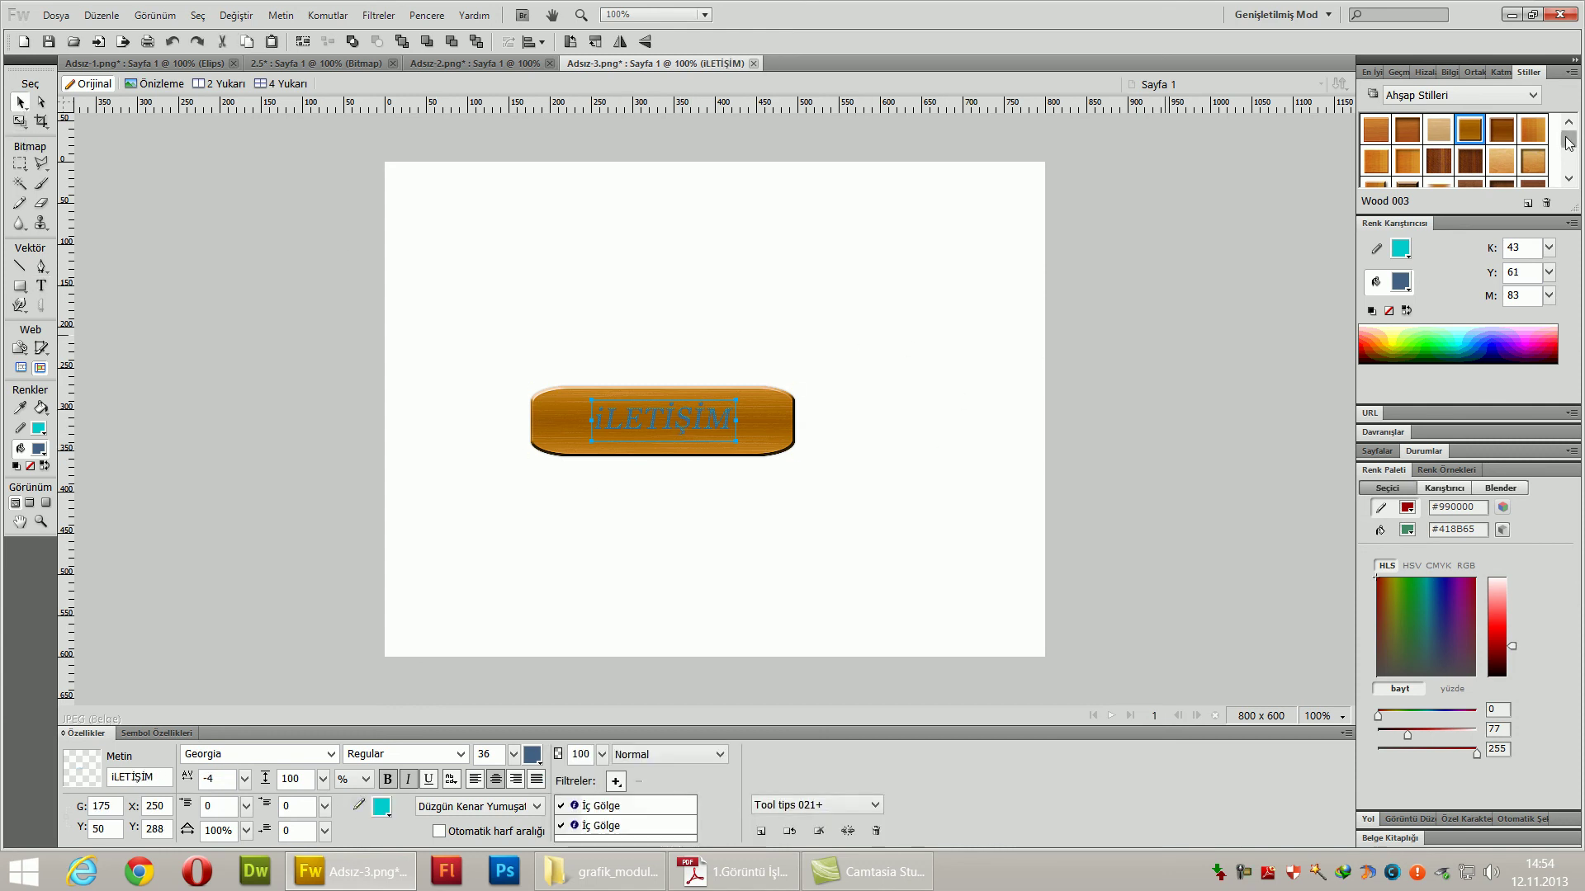
{"action": "left_click", "coordinate": [1440, 134]}
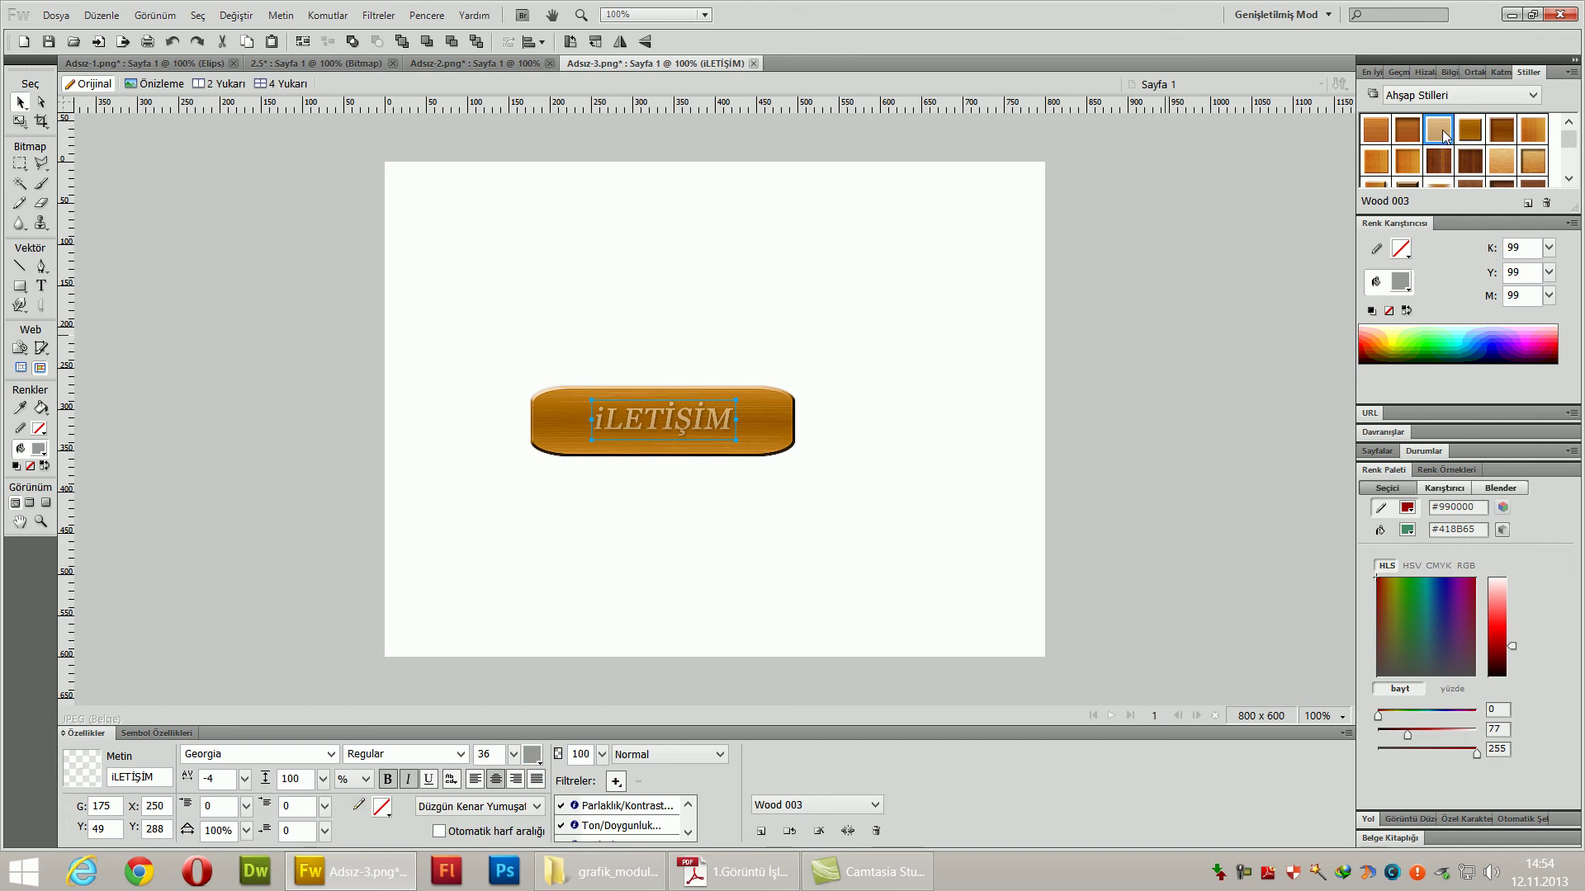
{"action": "left_click", "coordinate": [832, 489]}
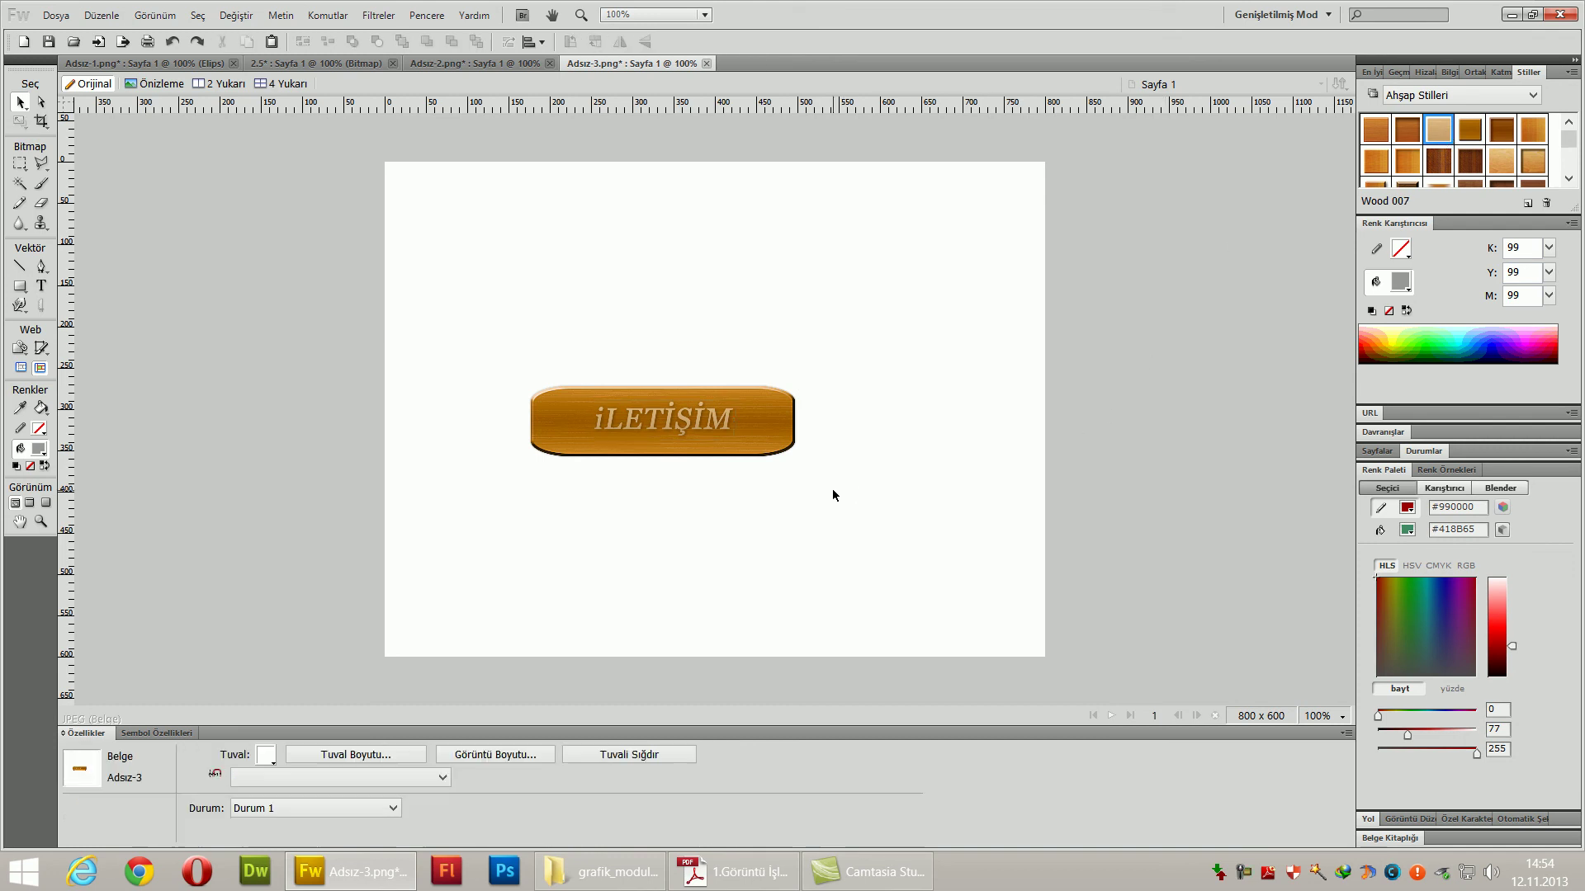
- Show the layers, select only the Dikdörtgen object, and move it away from the text and back beneath it
{"action": "left_click", "coordinate": [1499, 71]}
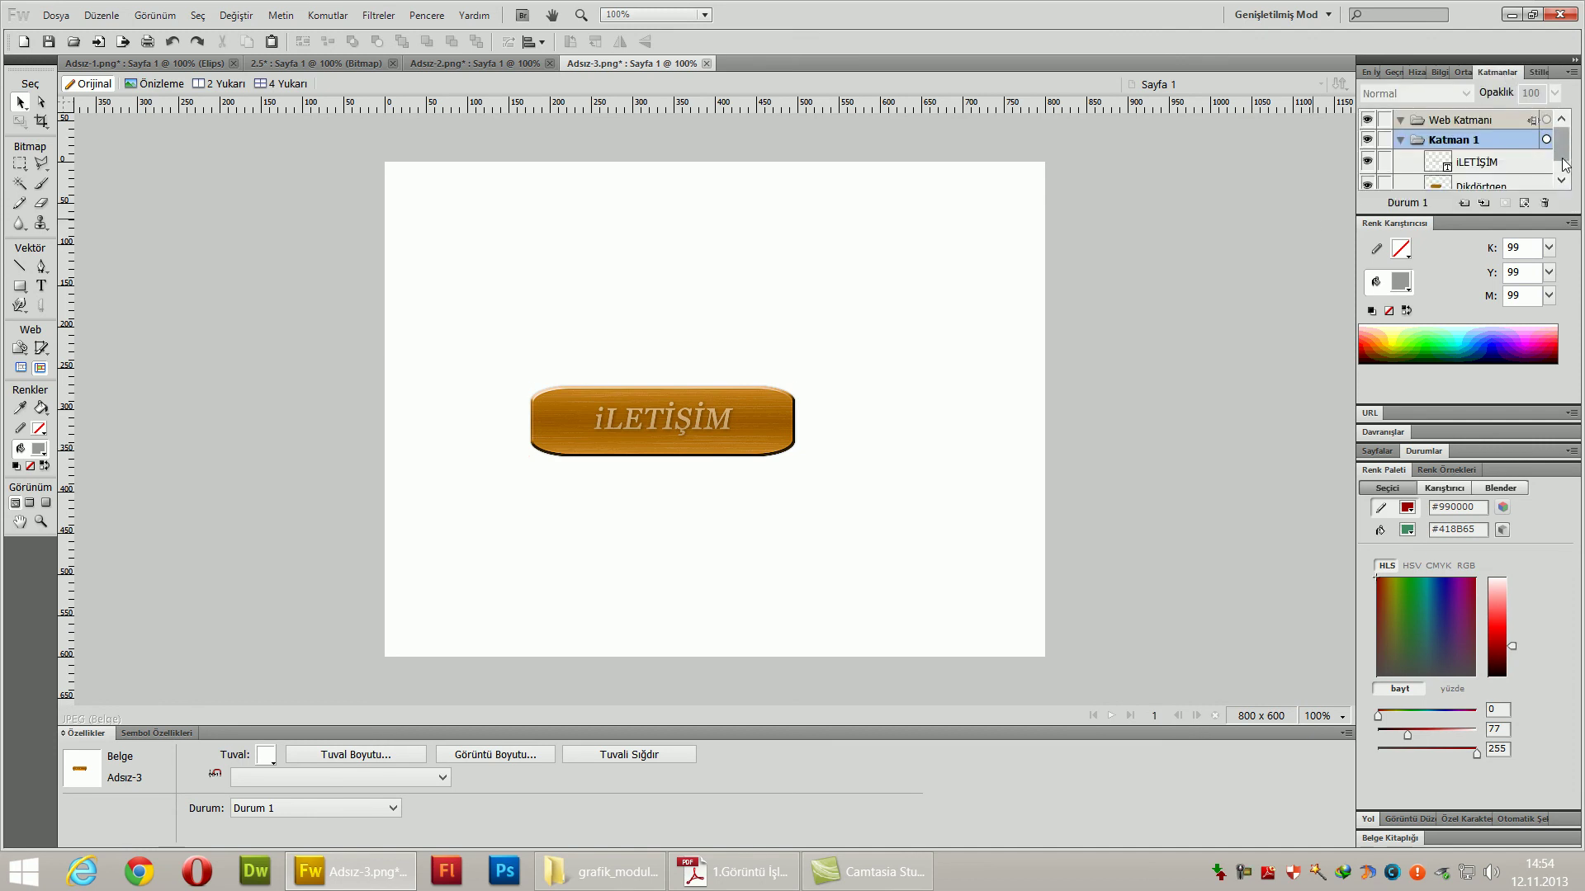
{"action": "left_click", "coordinate": [1528, 164]}
{"action": "left_click", "coordinate": [1559, 183]}
{"action": "left_click", "coordinate": [1476, 167]}
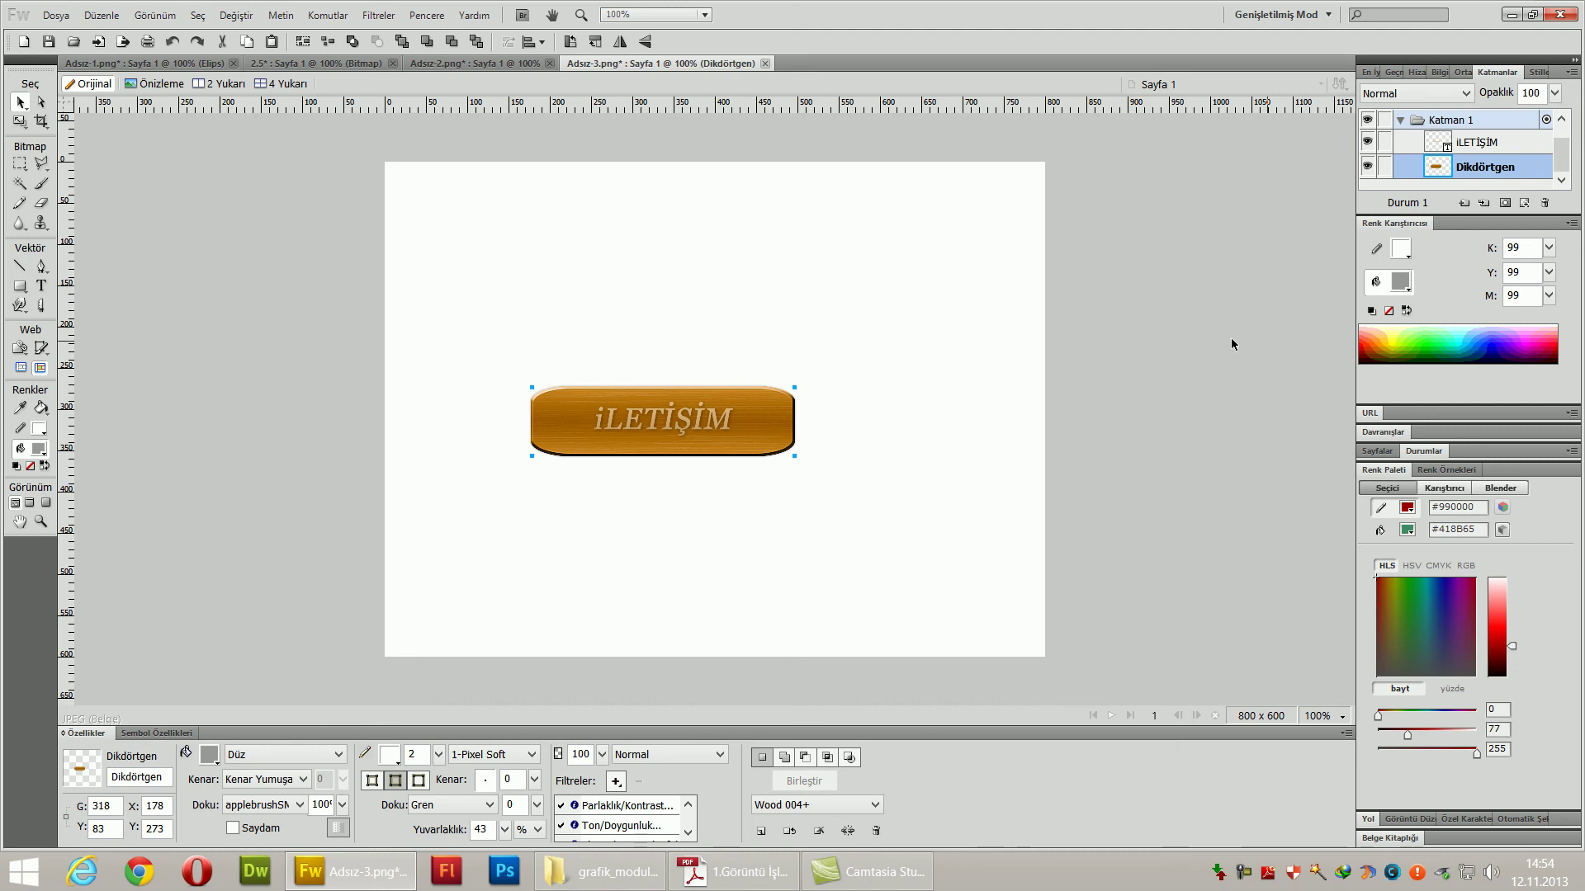
{"action": "left_click_drag", "start_coordinate": [784, 432], "coordinate": [914, 437]}
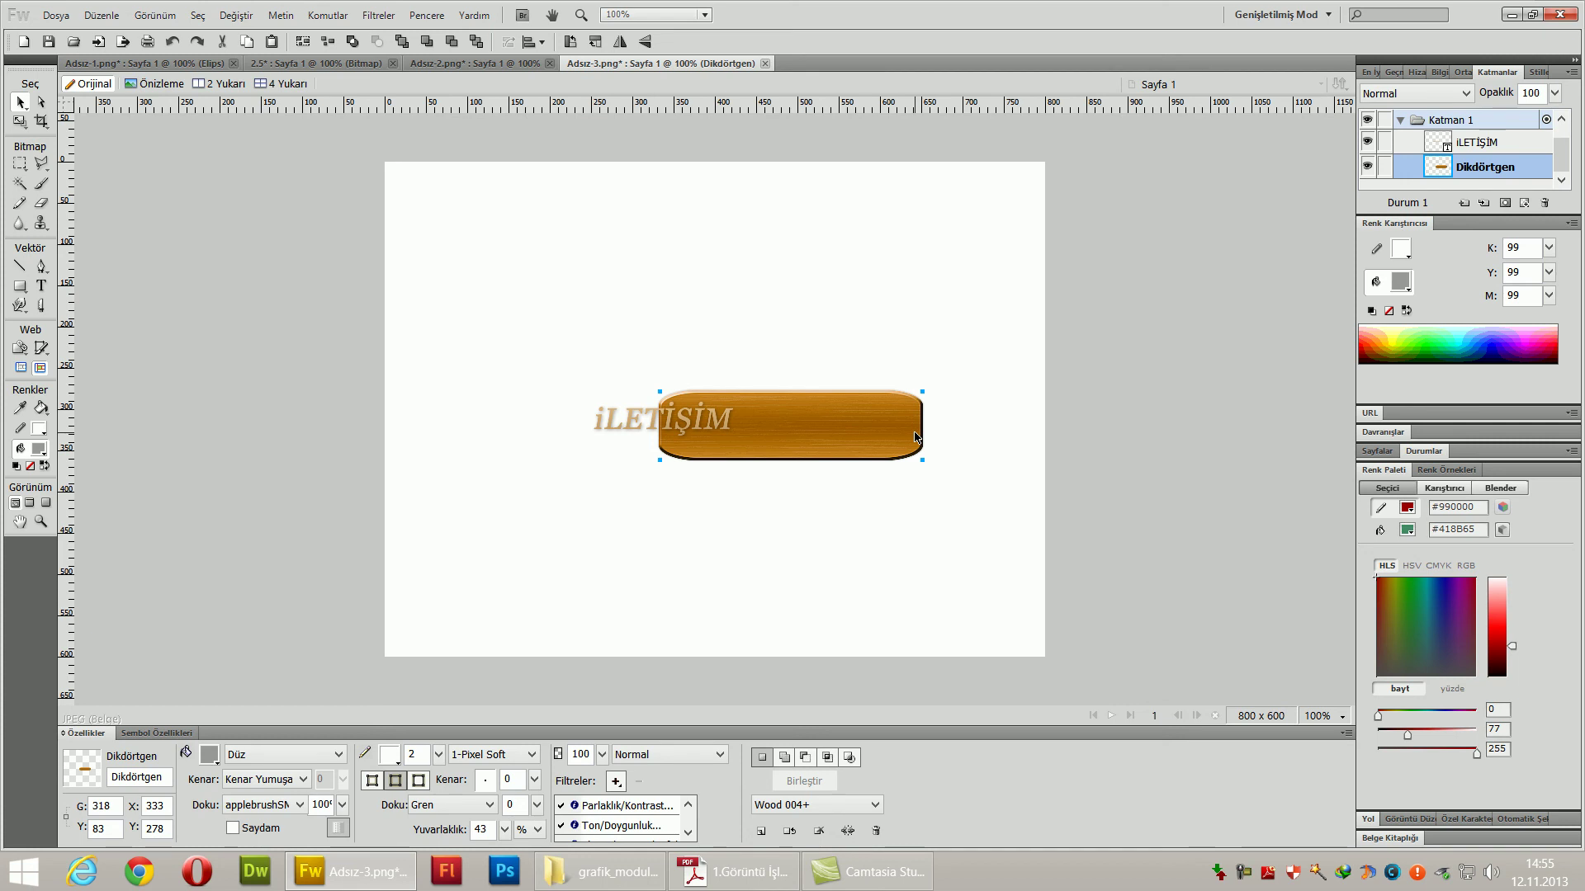
{"action": "left_click_drag", "start_coordinate": [878, 454], "coordinate": [755, 444]}
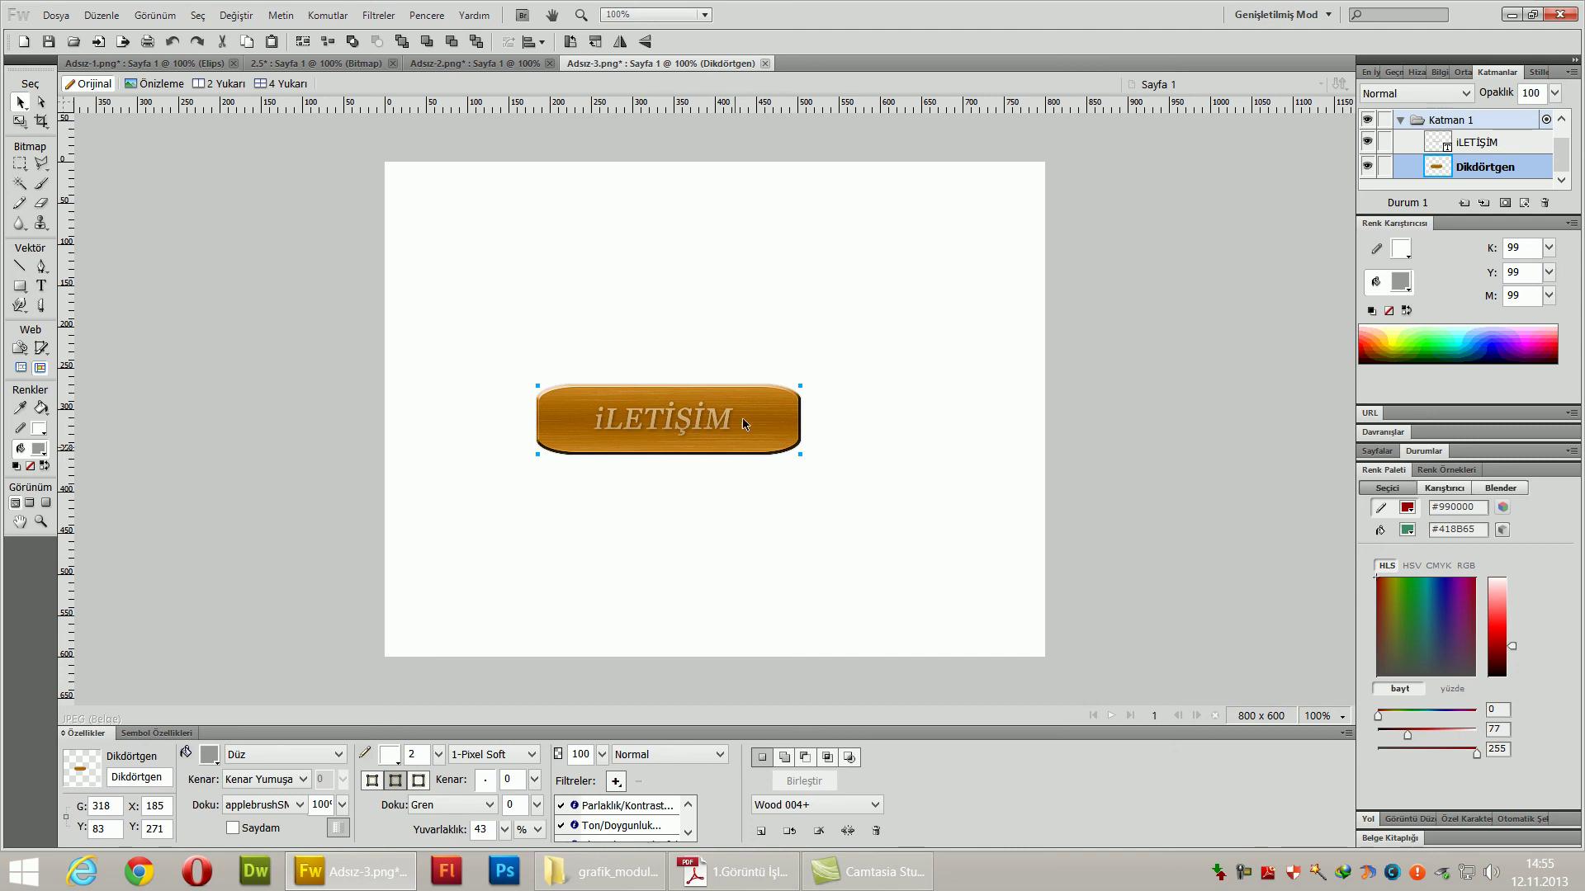
- Group the iLETİŞİM text with the rectangle and move the group to about X 218, Y 317
{"action": "left_click", "coordinate": [1498, 142]}
{"action": "left_click", "coordinate": [1504, 162], "text": "shift"}
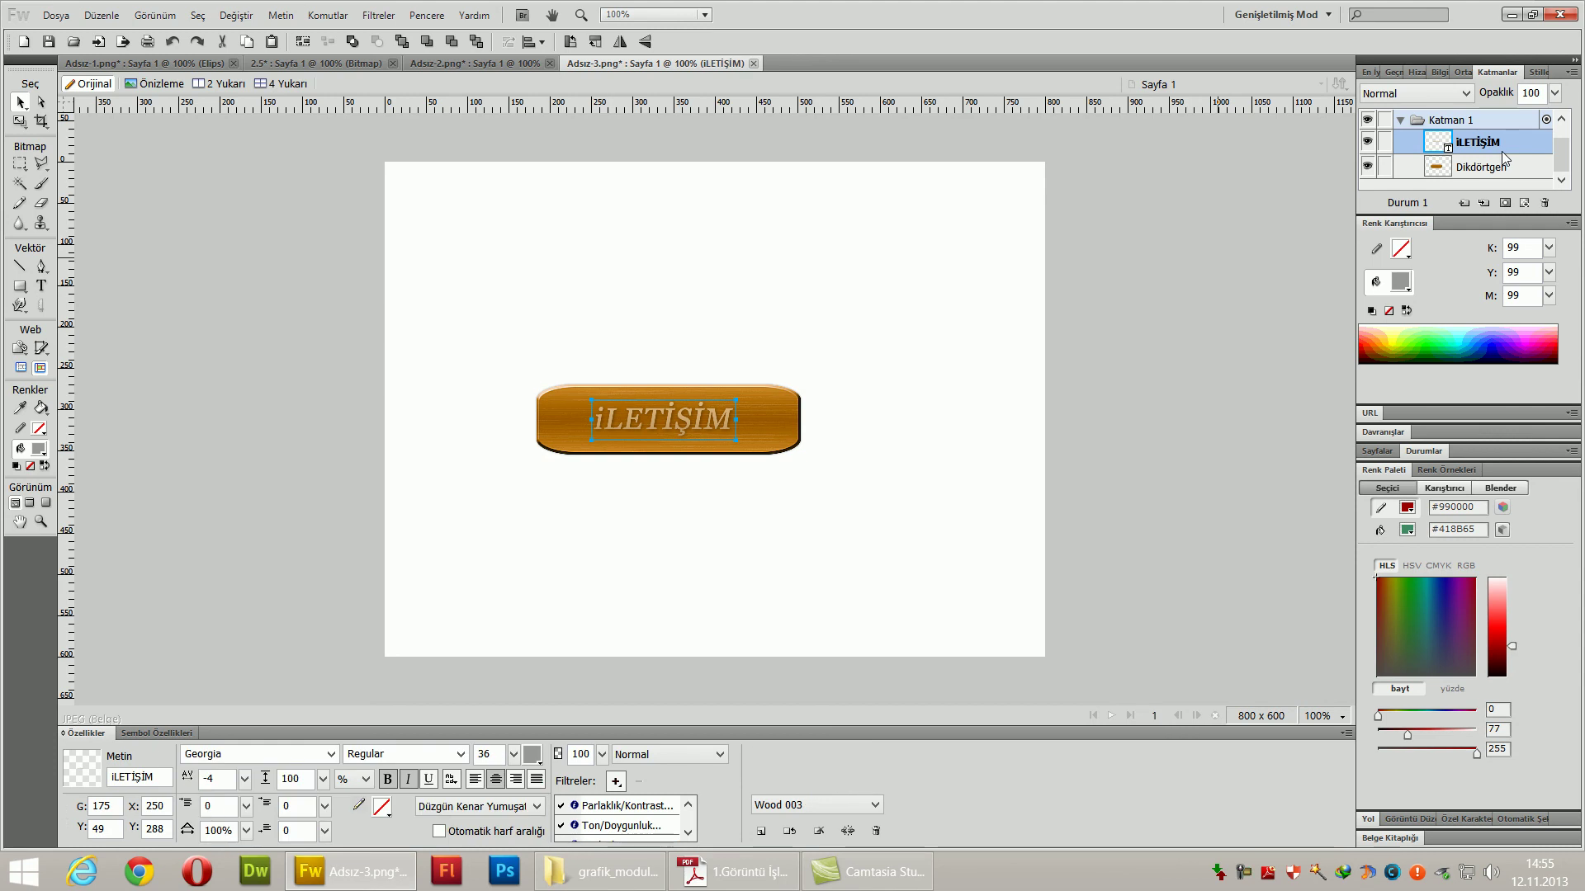
{"action": "left_click", "coordinate": [1498, 167], "text": "shift"}
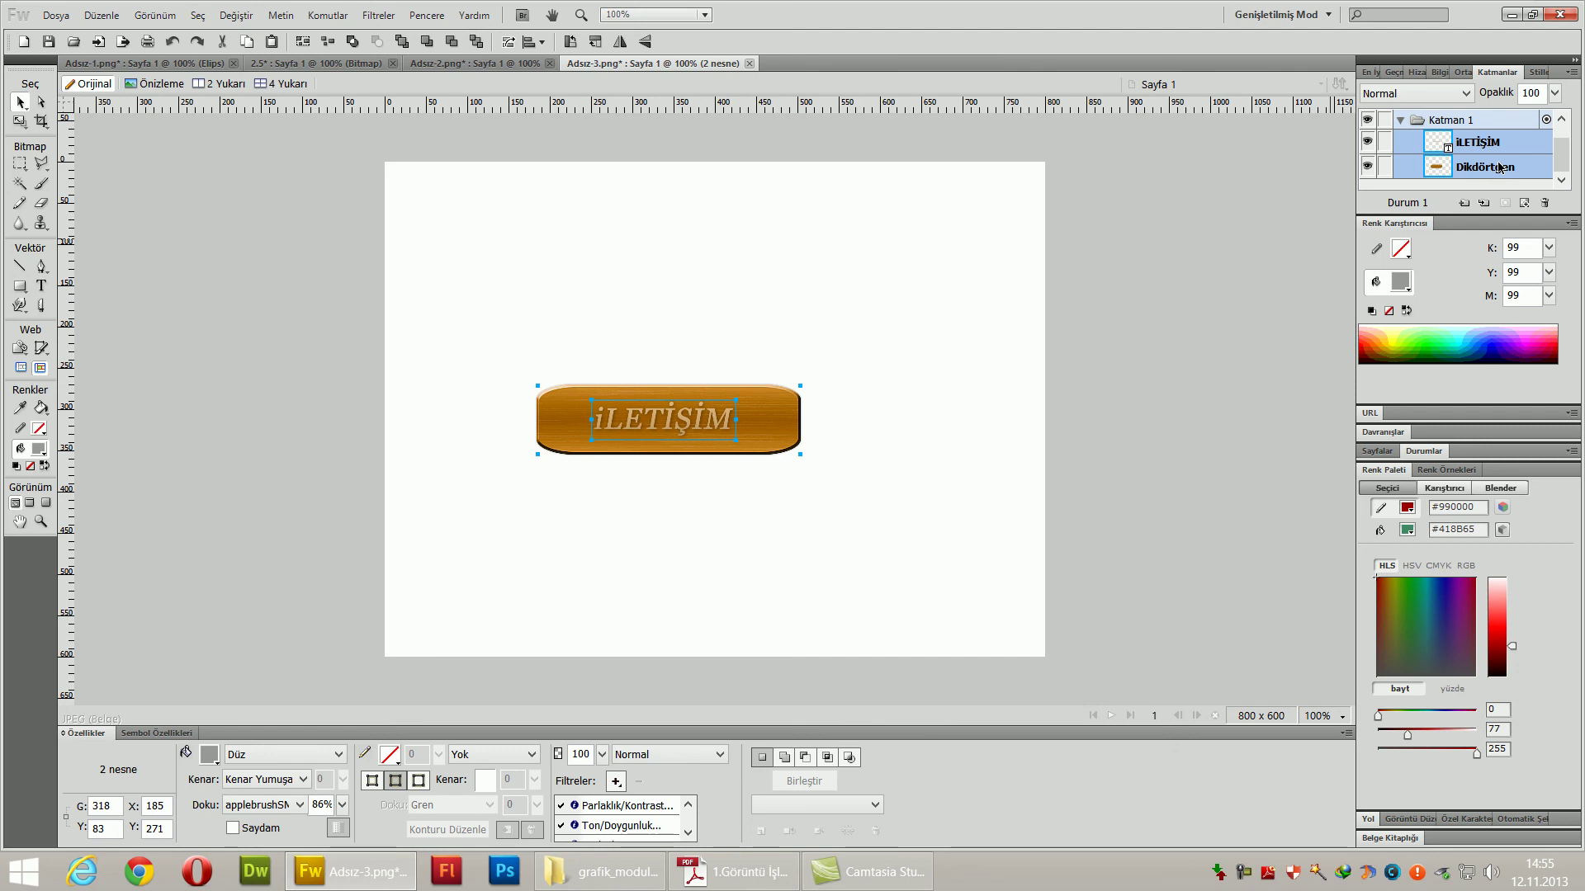
{"action": "left_click", "coordinate": [1350, 191]}
{"action": "left_click", "coordinate": [1521, 141]}
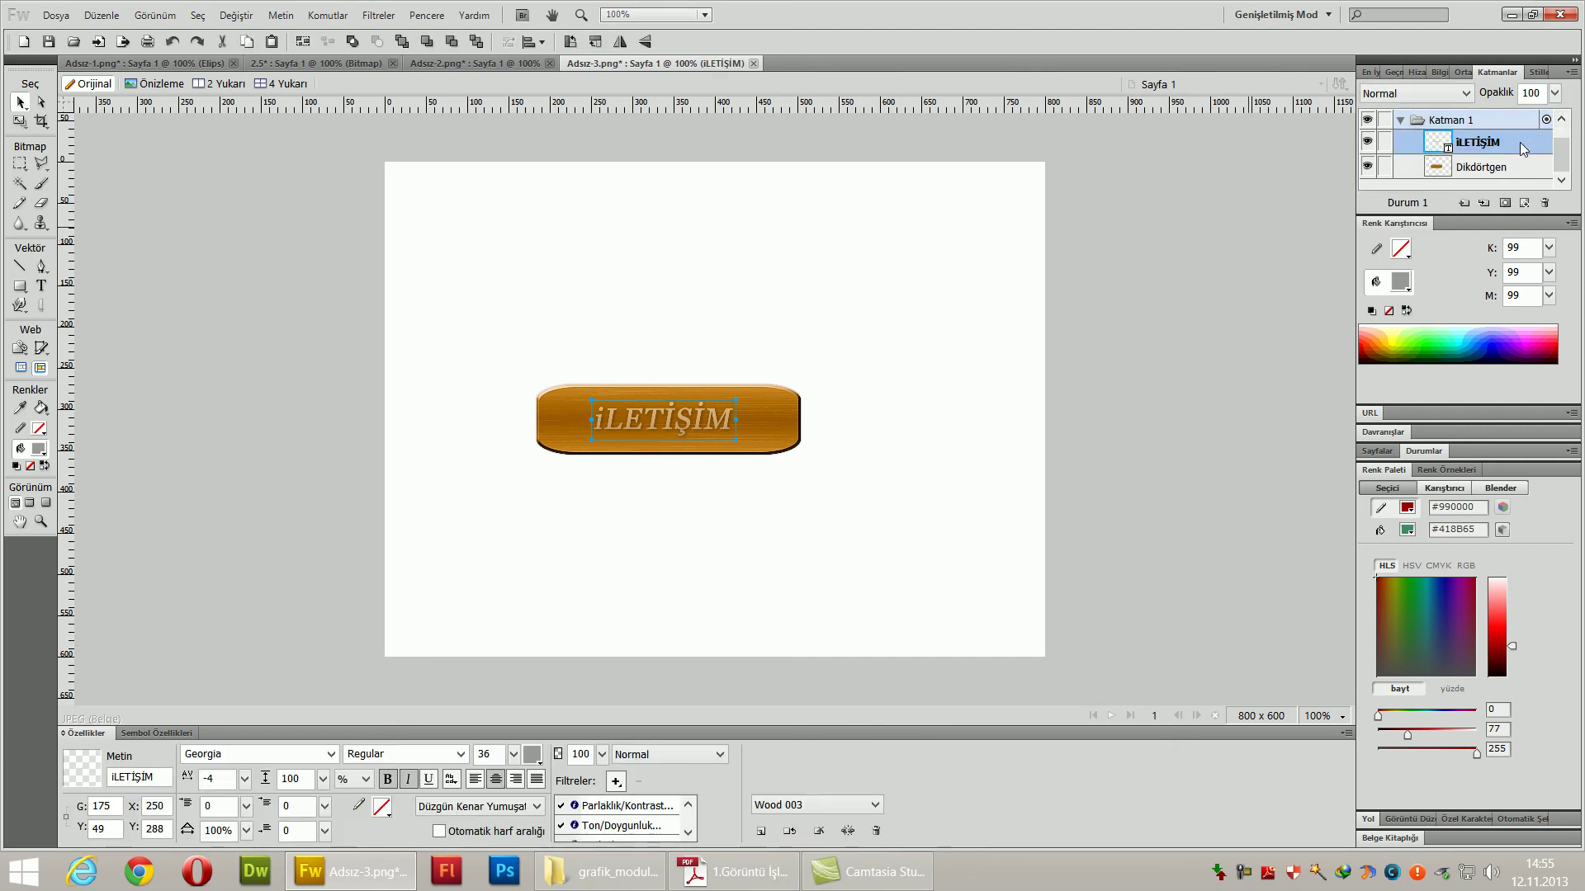
{"action": "left_click", "coordinate": [1510, 167], "text": "shift"}
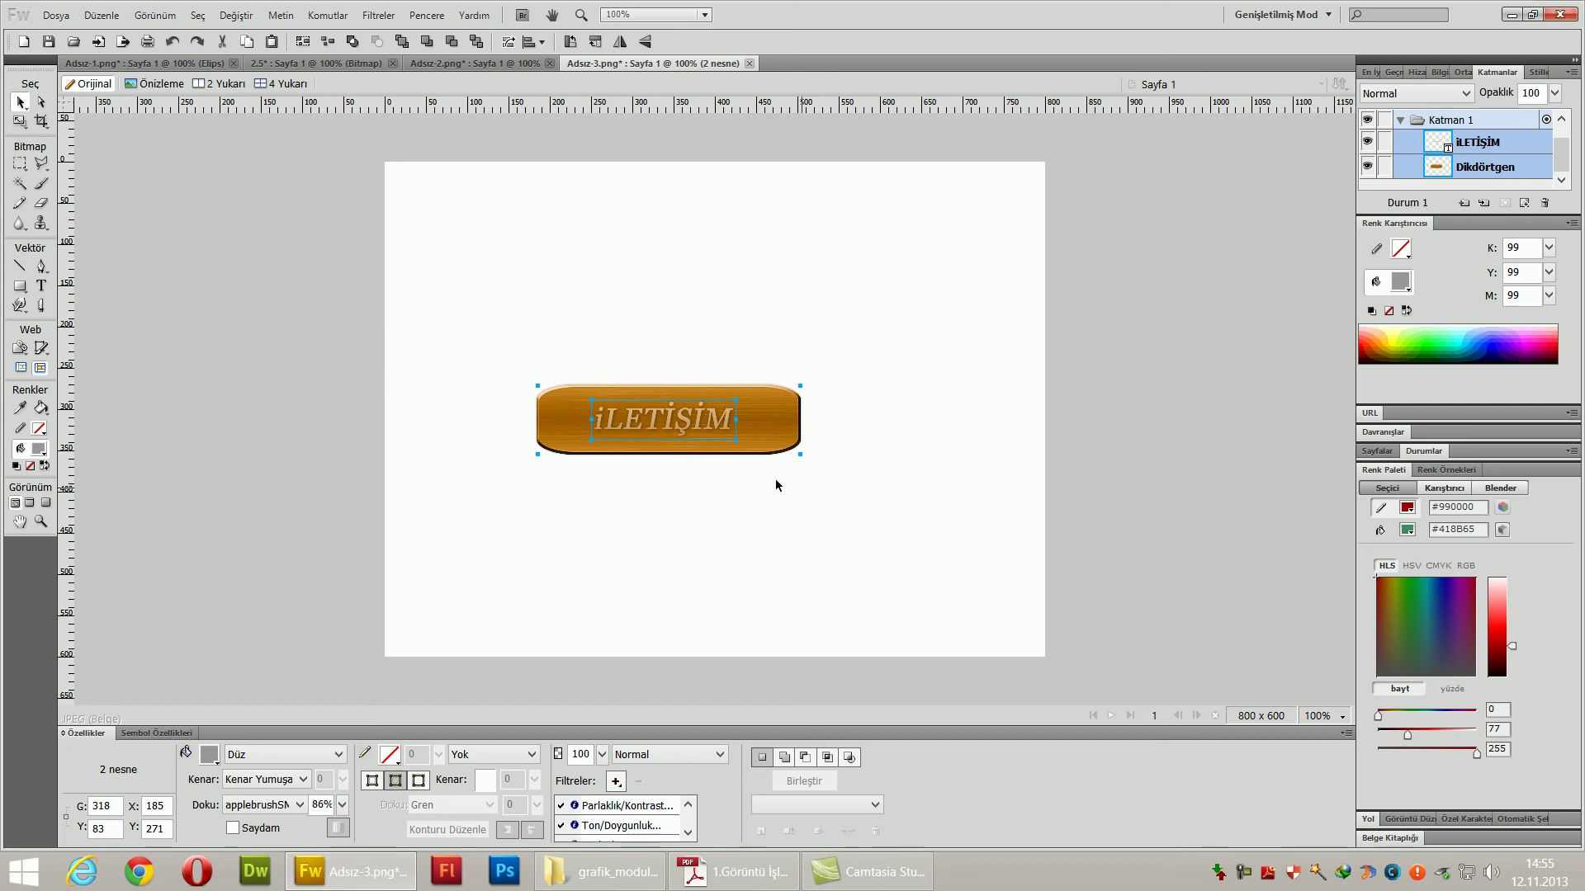
{"action": "right_click", "coordinate": [673, 419]}
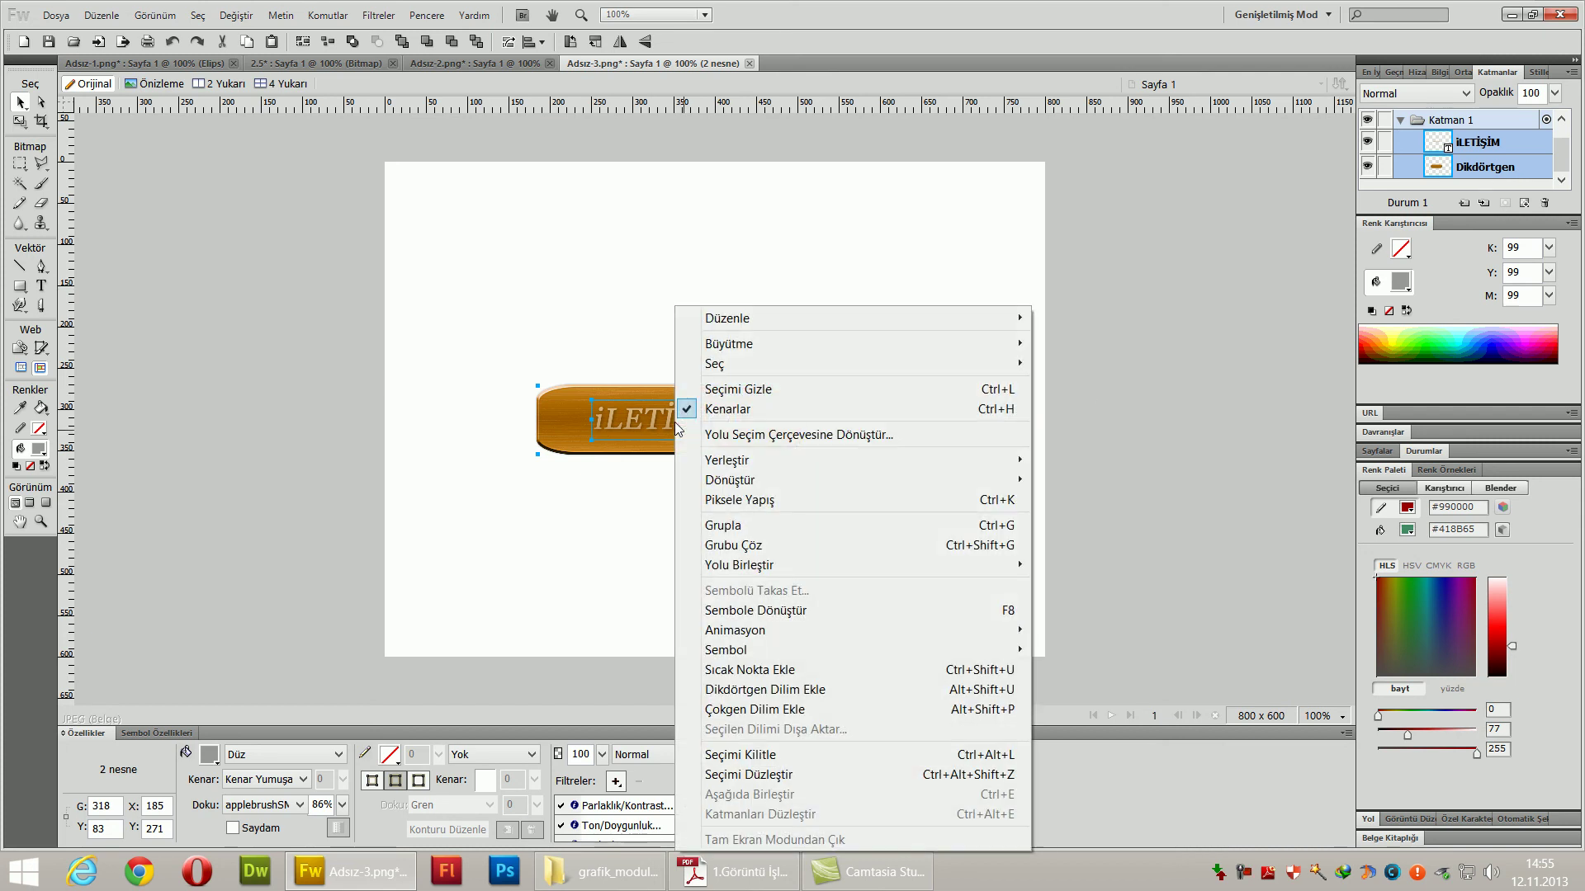
{"action": "left_click", "coordinate": [778, 528]}
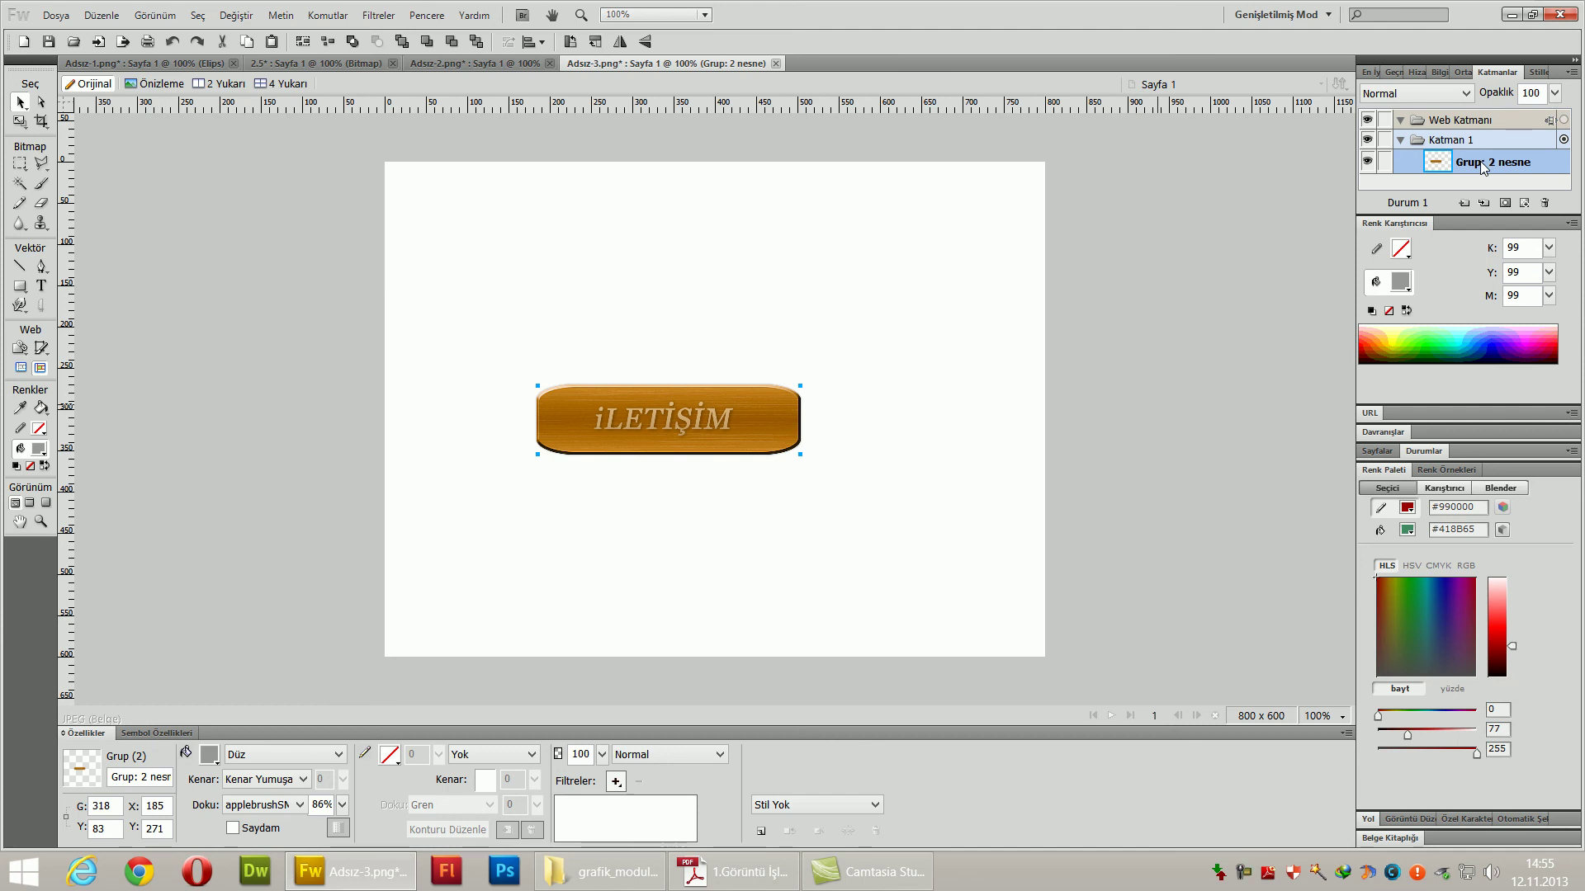
{"action": "left_click_drag", "start_coordinate": [622, 432], "coordinate": [717, 463]}
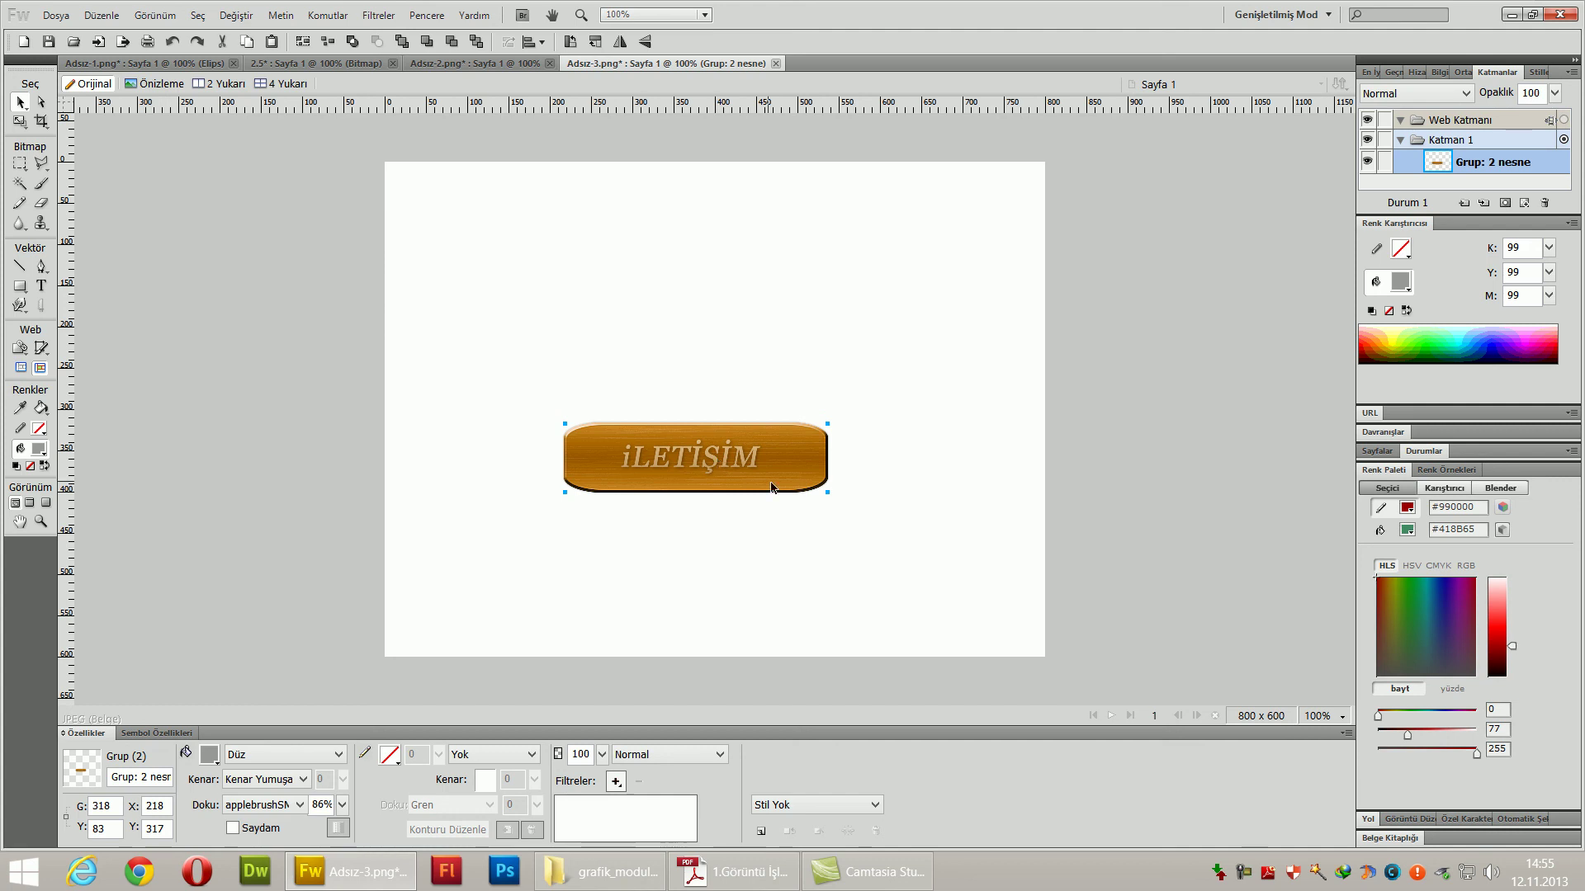
- Ungroup the button, then move the iLETİŞİM text above the rectangle and back onto it
{"action": "right_click", "coordinate": [717, 460]}
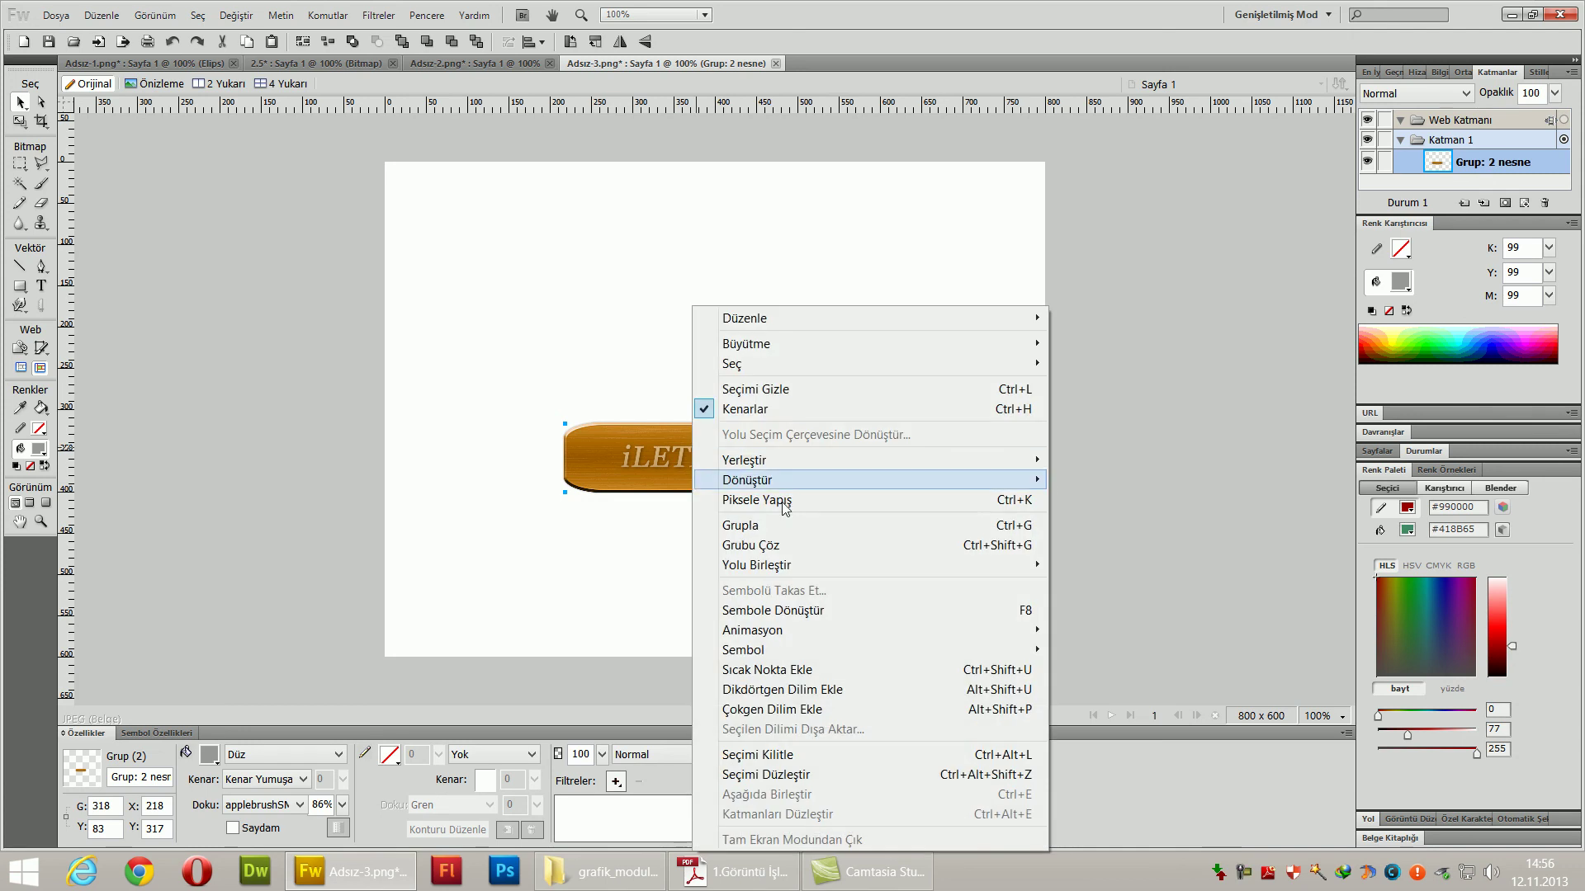
{"action": "left_click", "coordinate": [834, 545]}
{"action": "left_click", "coordinate": [731, 467]}
{"action": "left_click_drag", "start_coordinate": [730, 467], "coordinate": [721, 347]}
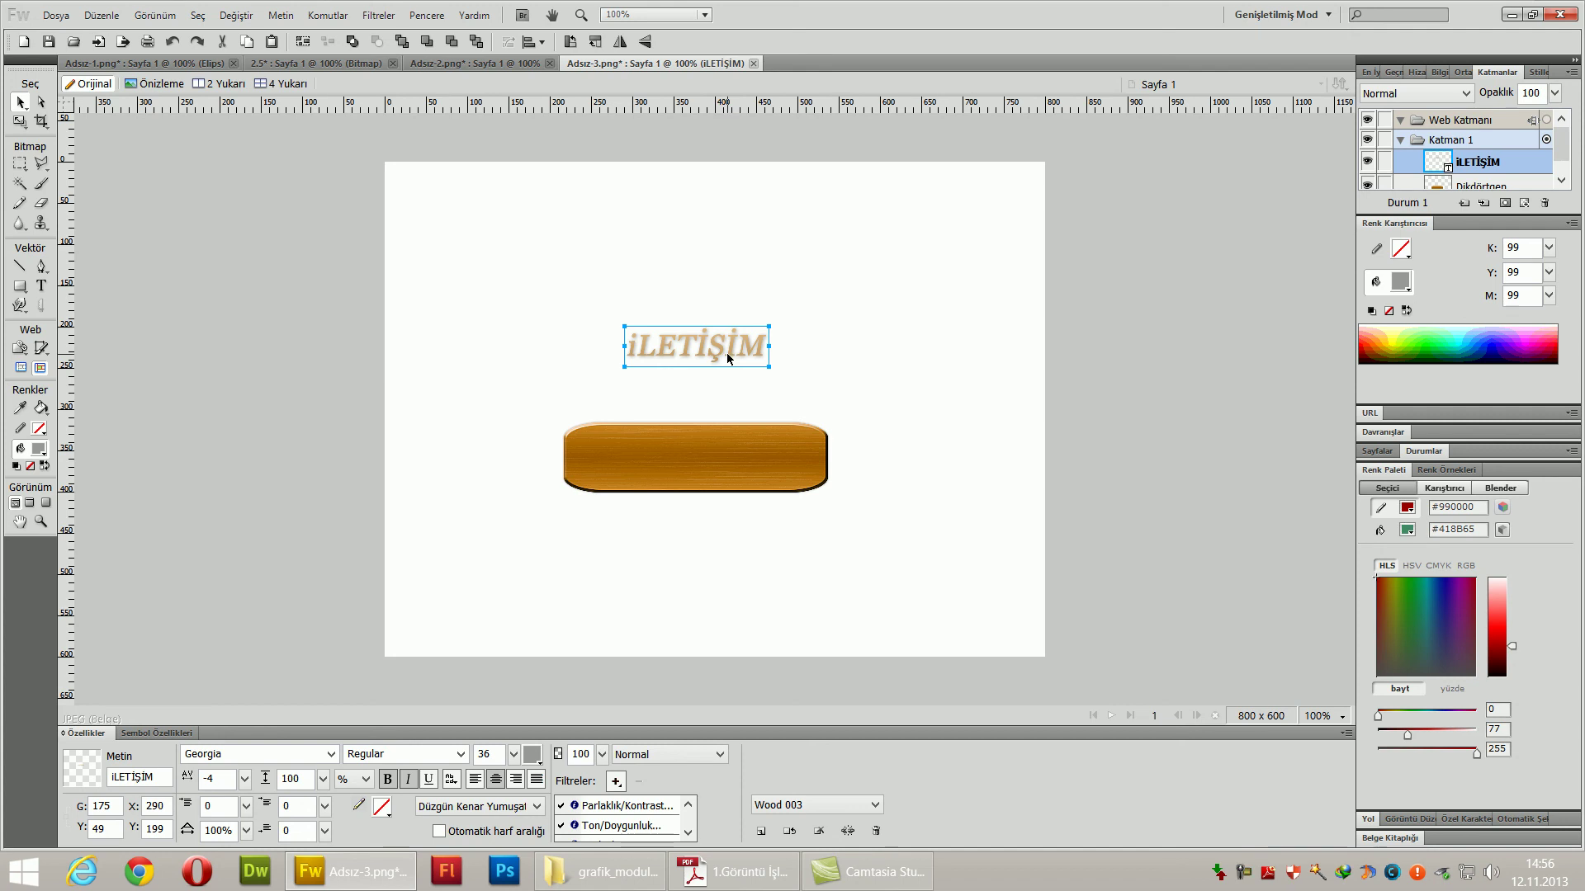
{"action": "left_click_drag", "start_coordinate": [694, 343], "coordinate": [687, 454]}
- Regroup the text and the rectangle, then move the group slightly higher on the canvas
{"action": "left_click", "coordinate": [741, 468], "text": "shift"}
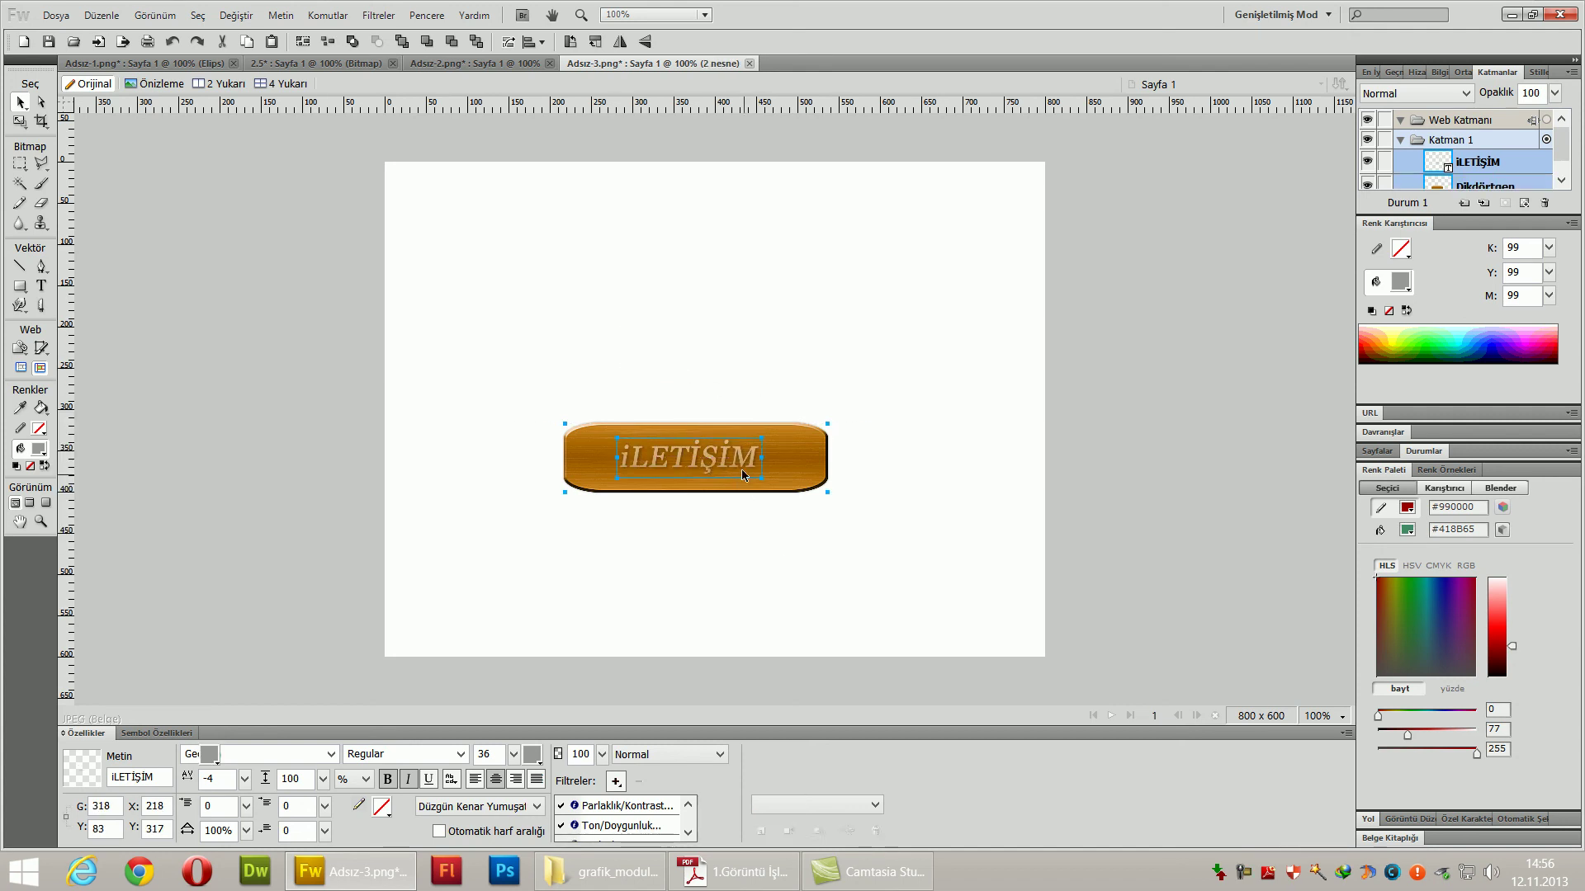
{"action": "right_click", "coordinate": [742, 466]}
{"action": "left_click", "coordinate": [798, 527]}
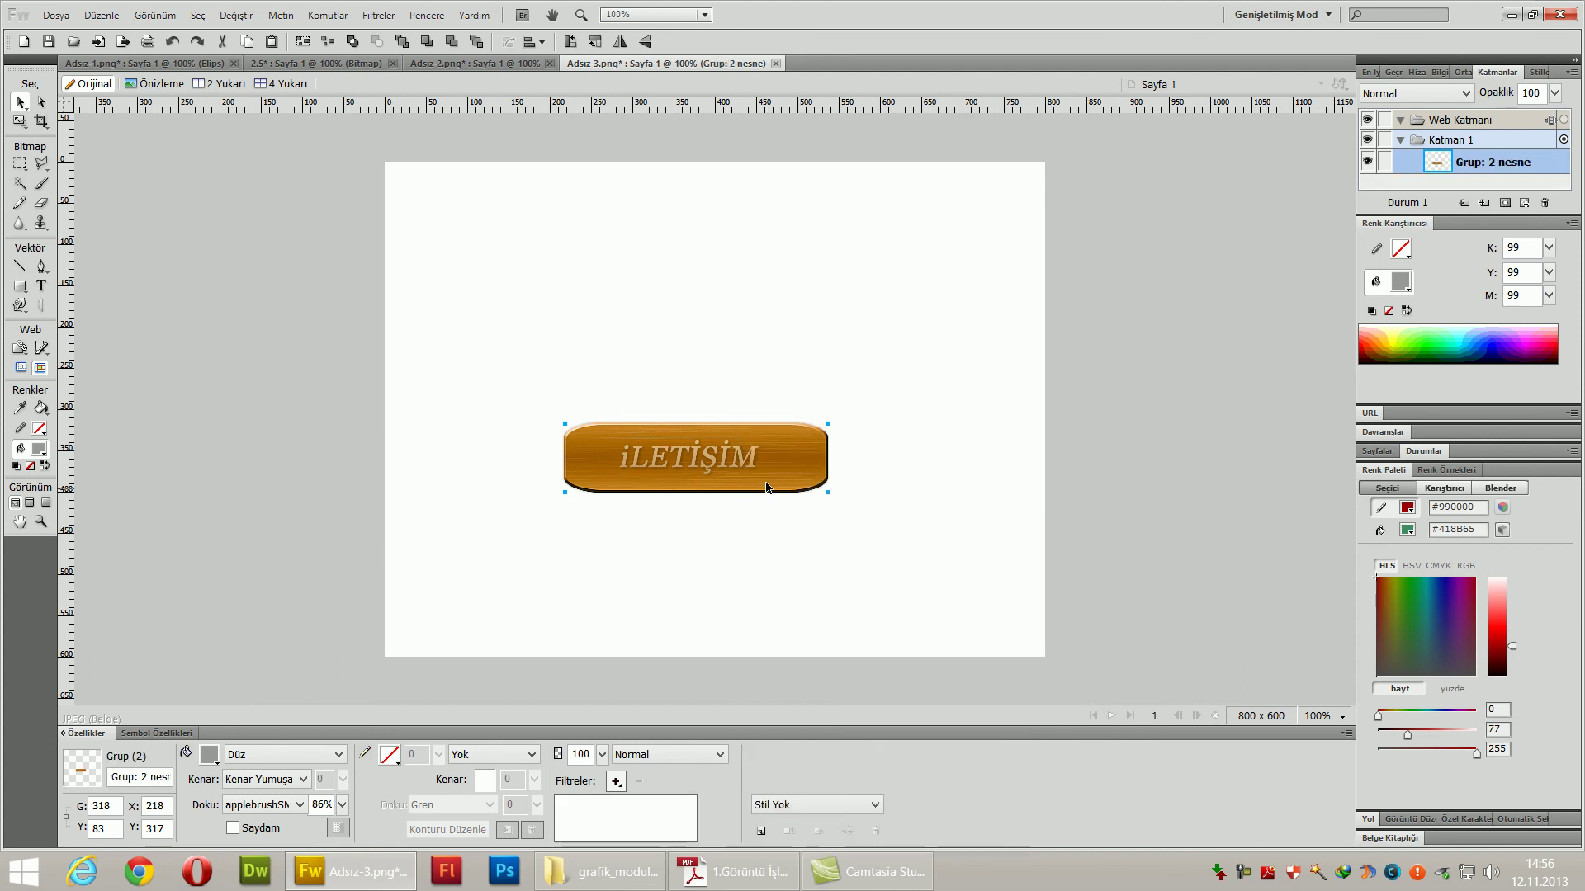
{"action": "left_click_drag", "start_coordinate": [792, 475], "coordinate": [786, 392]}
- Switch to the course PDF in Adobe Reader and read section 3.13 Grafikler on importing image files
{"action": "left_click", "coordinate": [761, 870]}
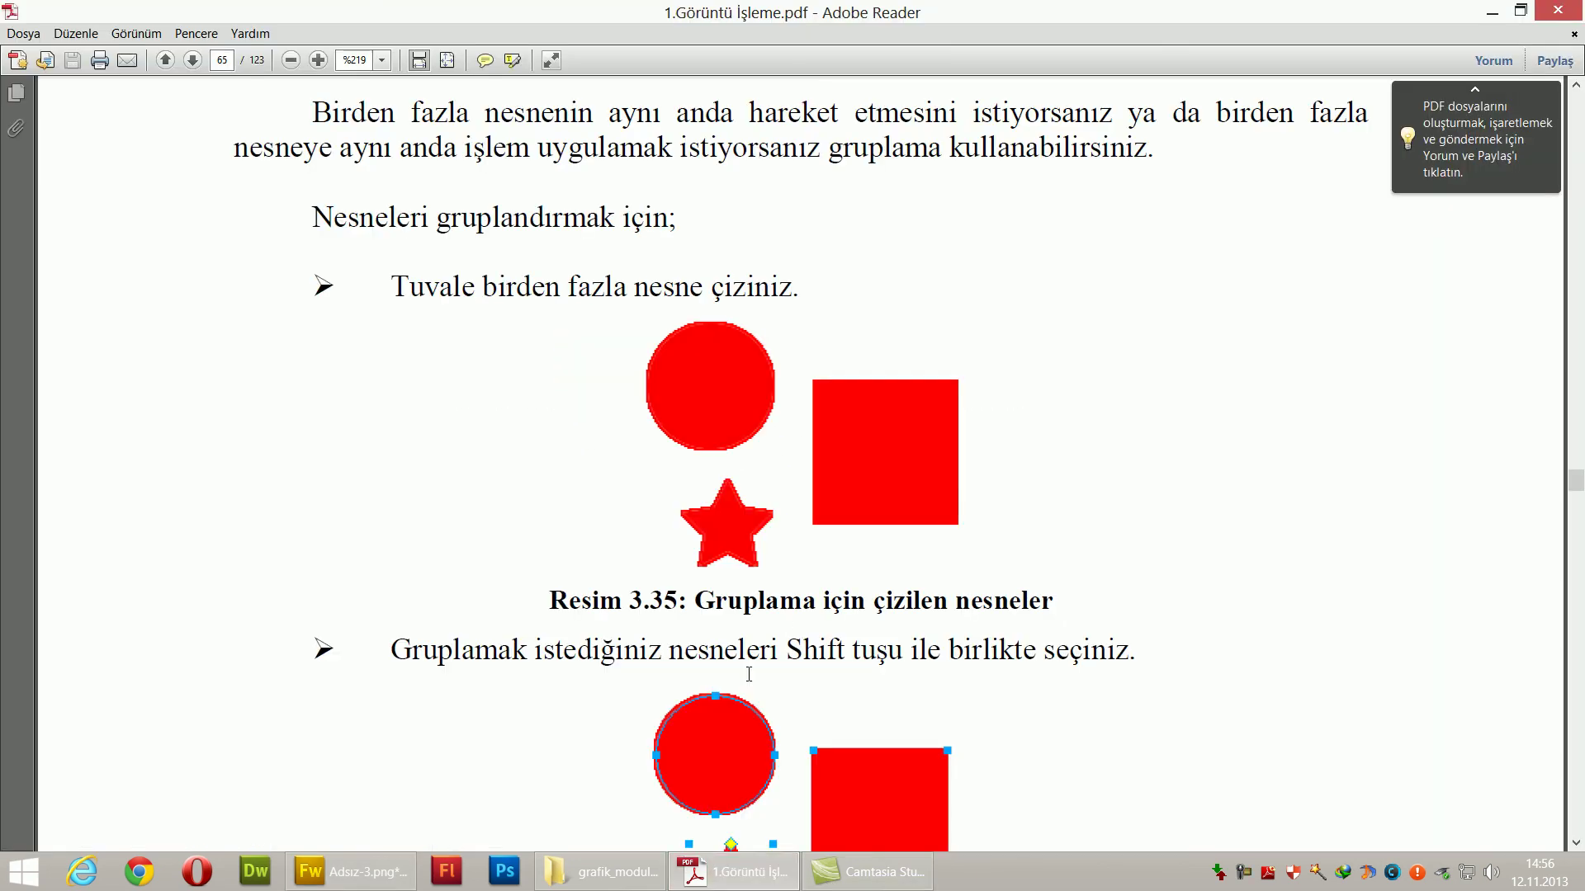
{"action": "scroll", "coordinate": [763, 635], "scroll_direction": "down", "scroll_amount": 12}
{"action": "scroll", "coordinate": [764, 635], "scroll_direction": "down", "scroll_amount": 15}
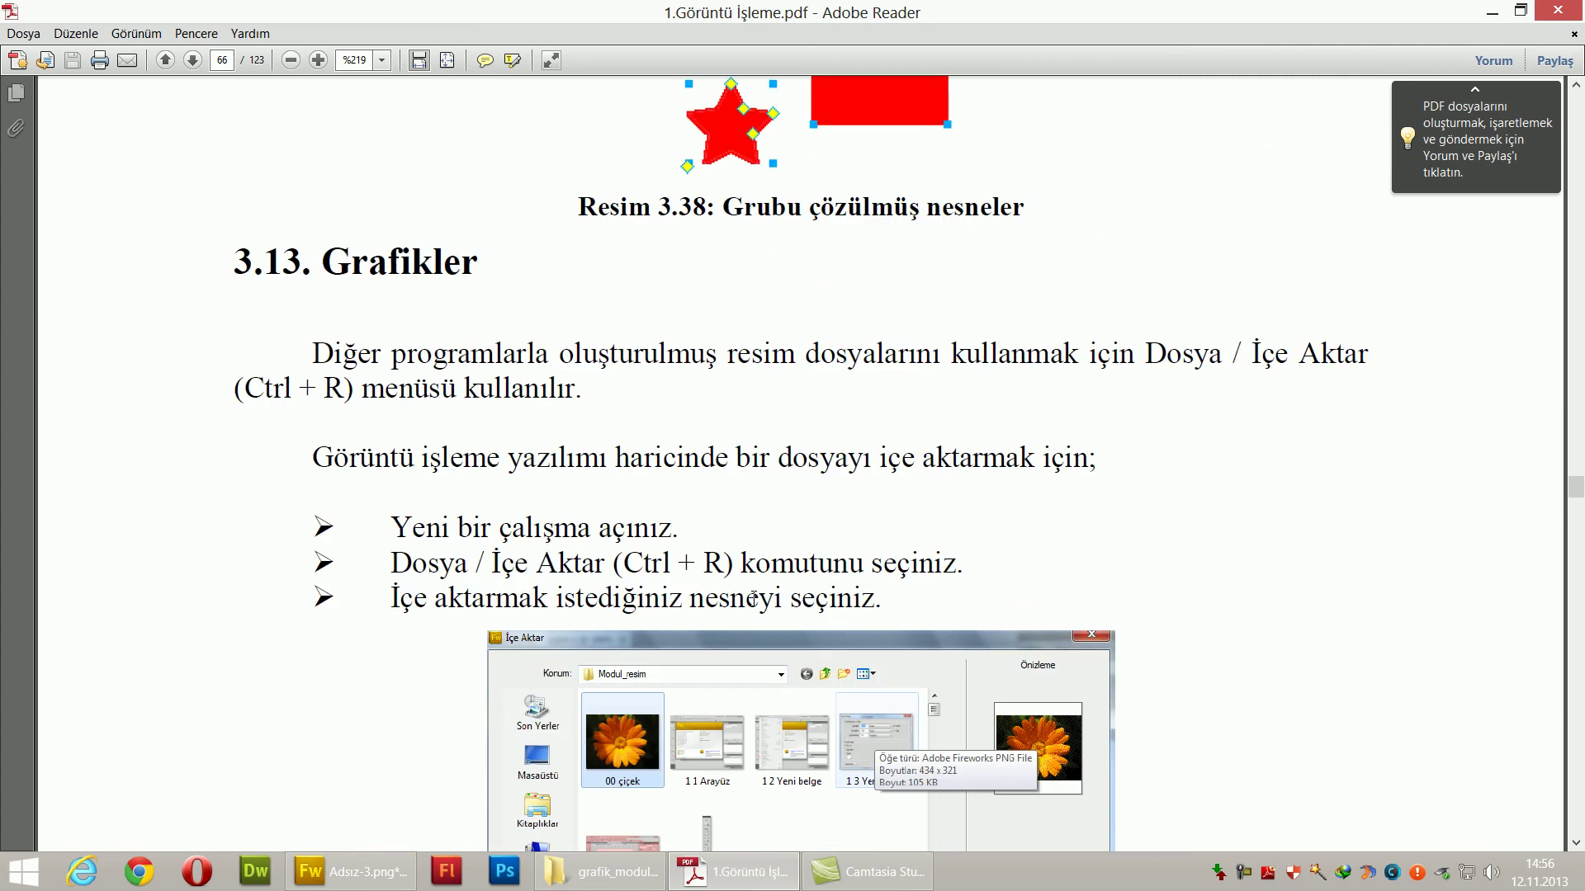
{"action": "scroll", "coordinate": [896, 402], "scroll_direction": "down", "scroll_amount": 3}
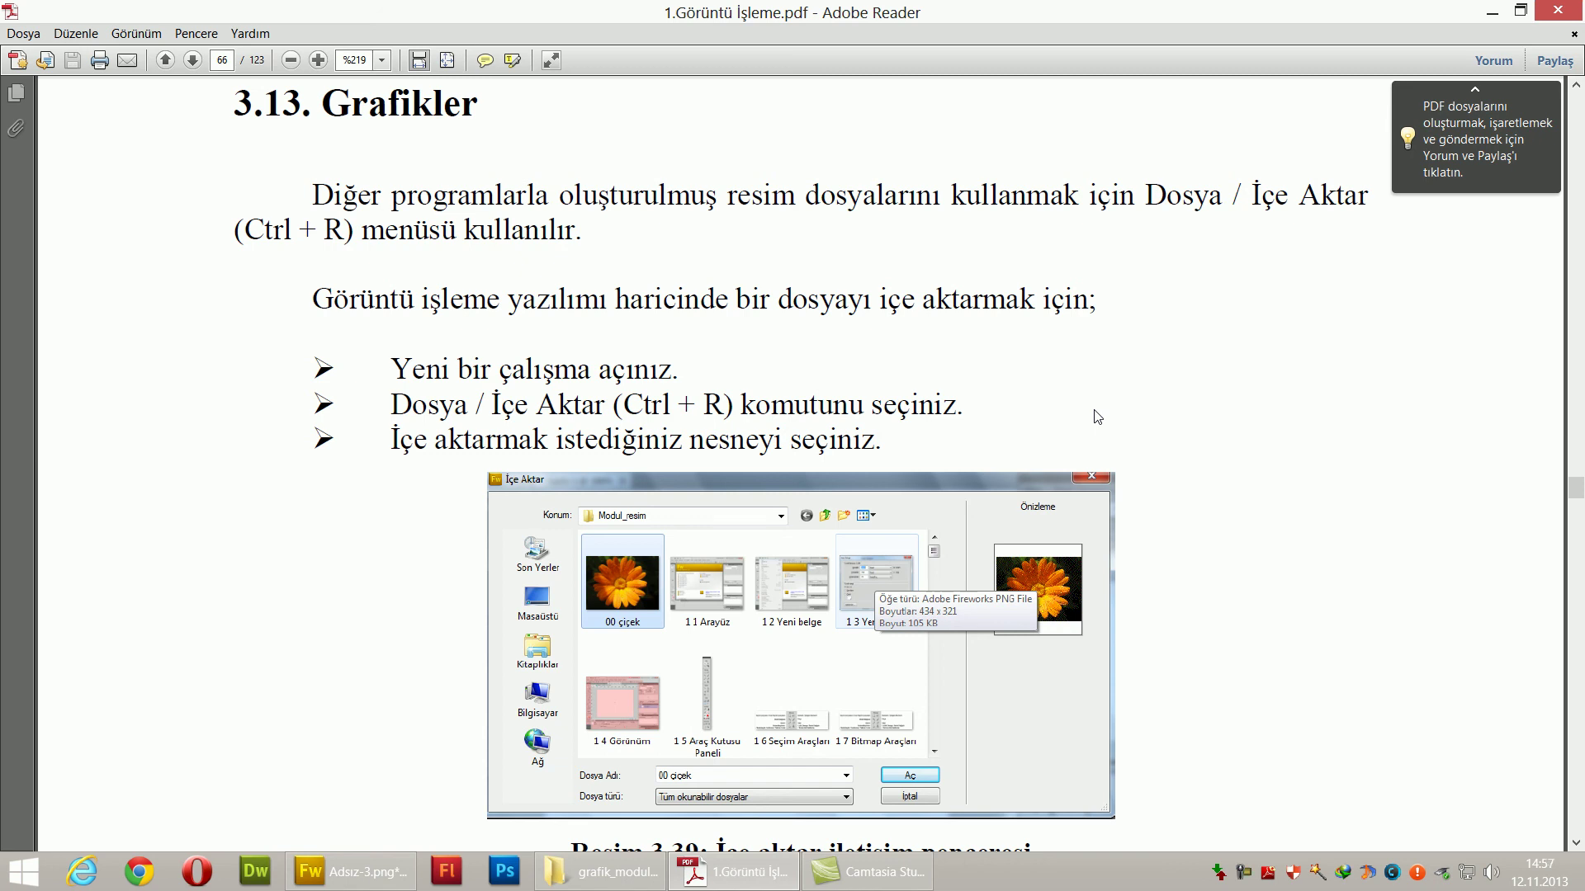
- Read the rest of the PDF's image import instructions through Resim 3.40 to the start of section 3.14 Tuvali Kırpma
{"action": "scroll", "coordinate": [1109, 405], "scroll_direction": "down", "scroll_amount": 4}
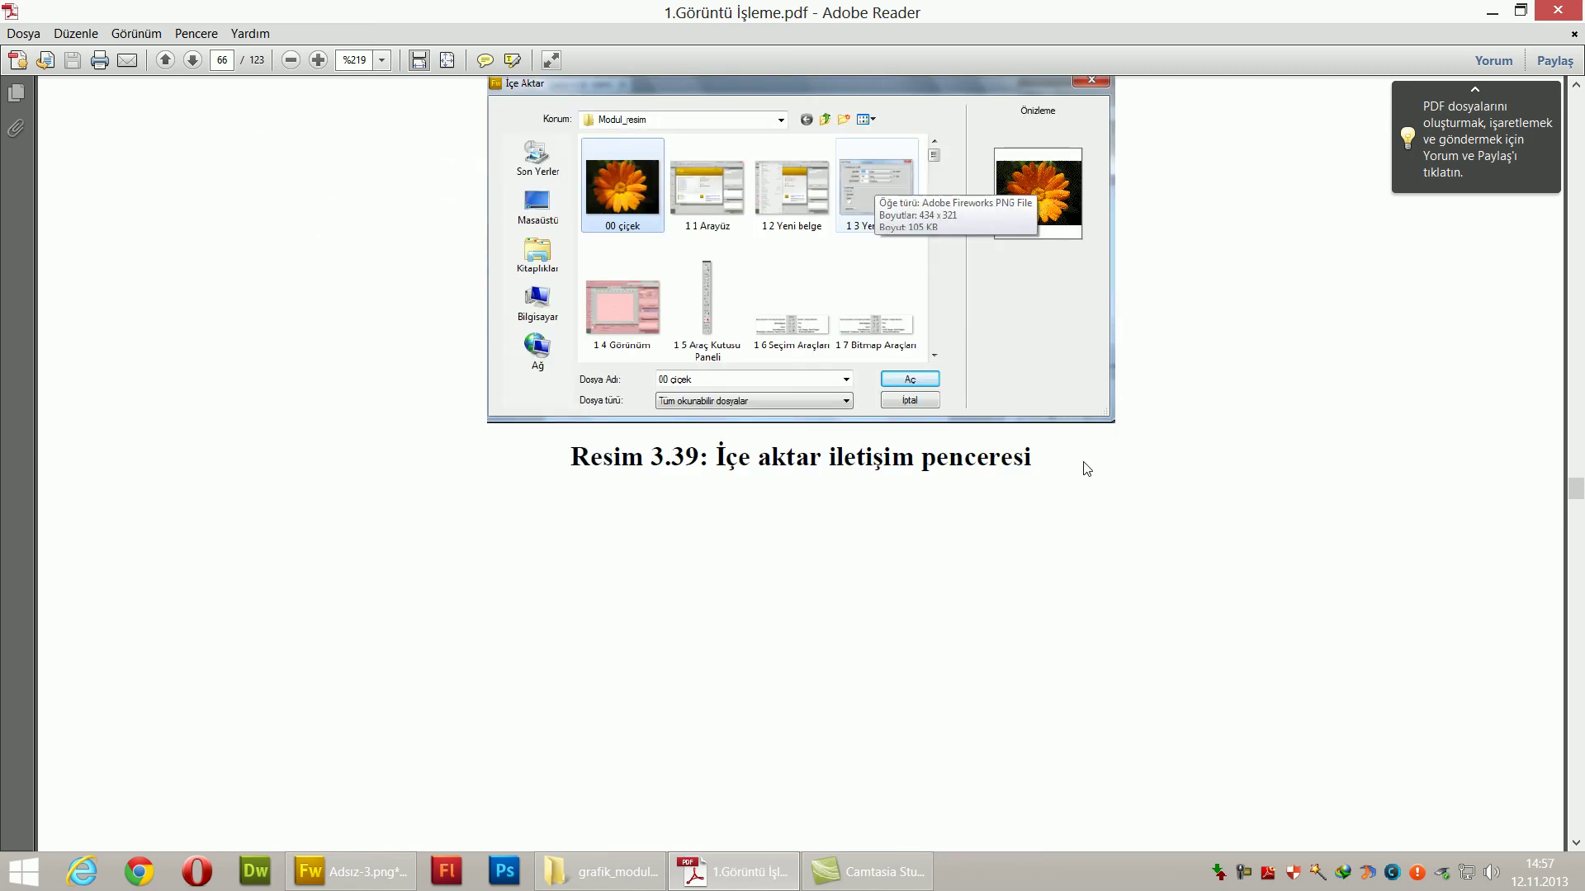
{"action": "scroll", "coordinate": [958, 636], "scroll_direction": "down", "scroll_amount": 10}
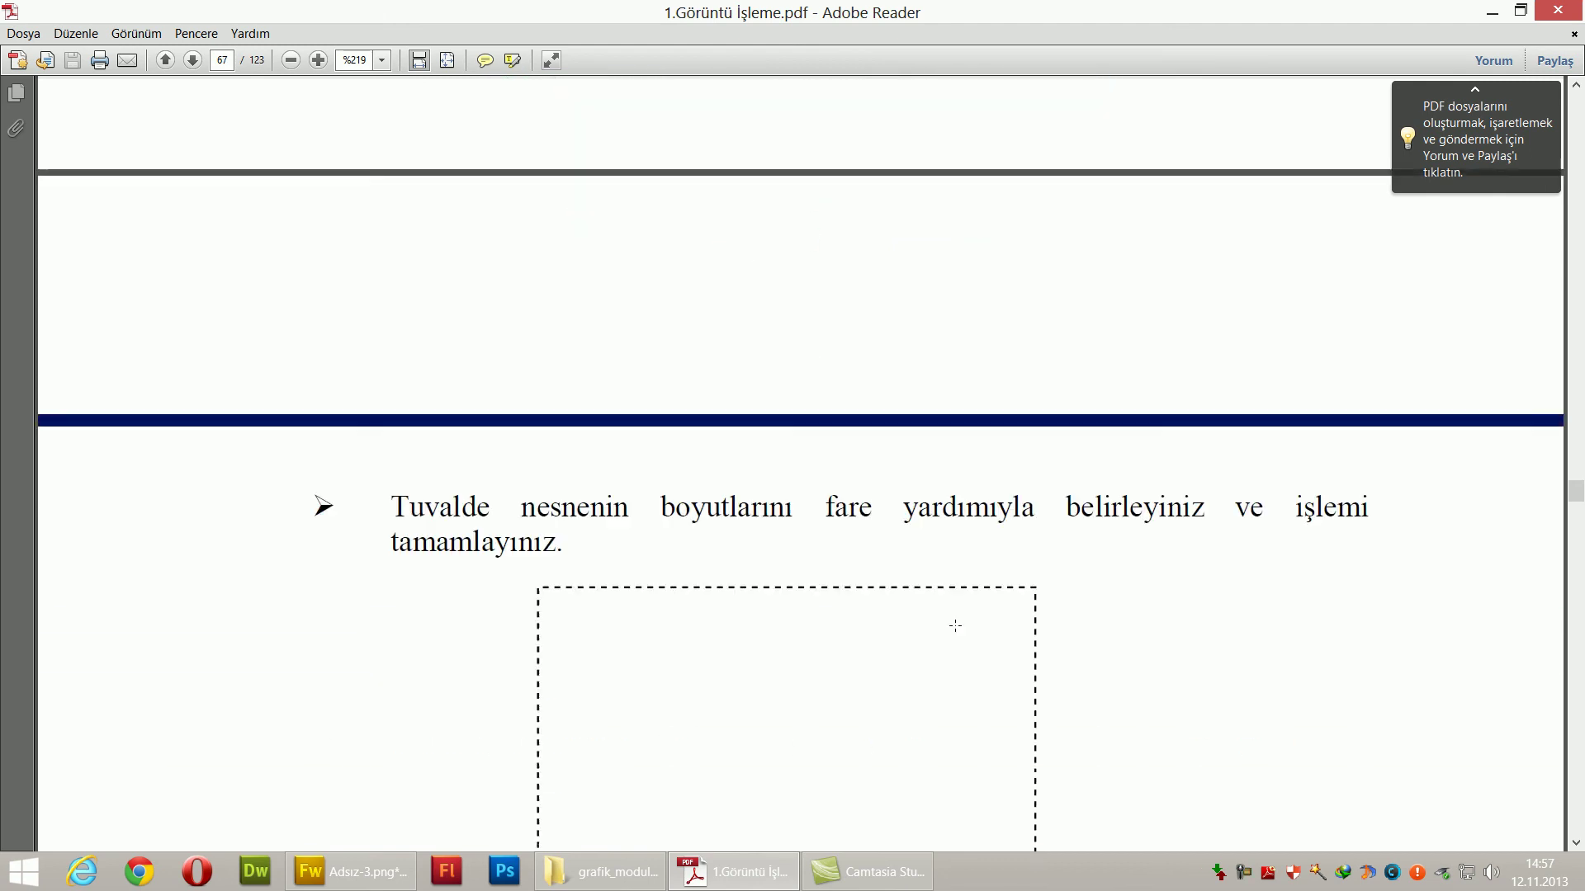
{"action": "scroll", "coordinate": [955, 625], "scroll_direction": "down", "scroll_amount": 3}
{"action": "scroll", "coordinate": [955, 626], "scroll_direction": "down", "scroll_amount": 3}
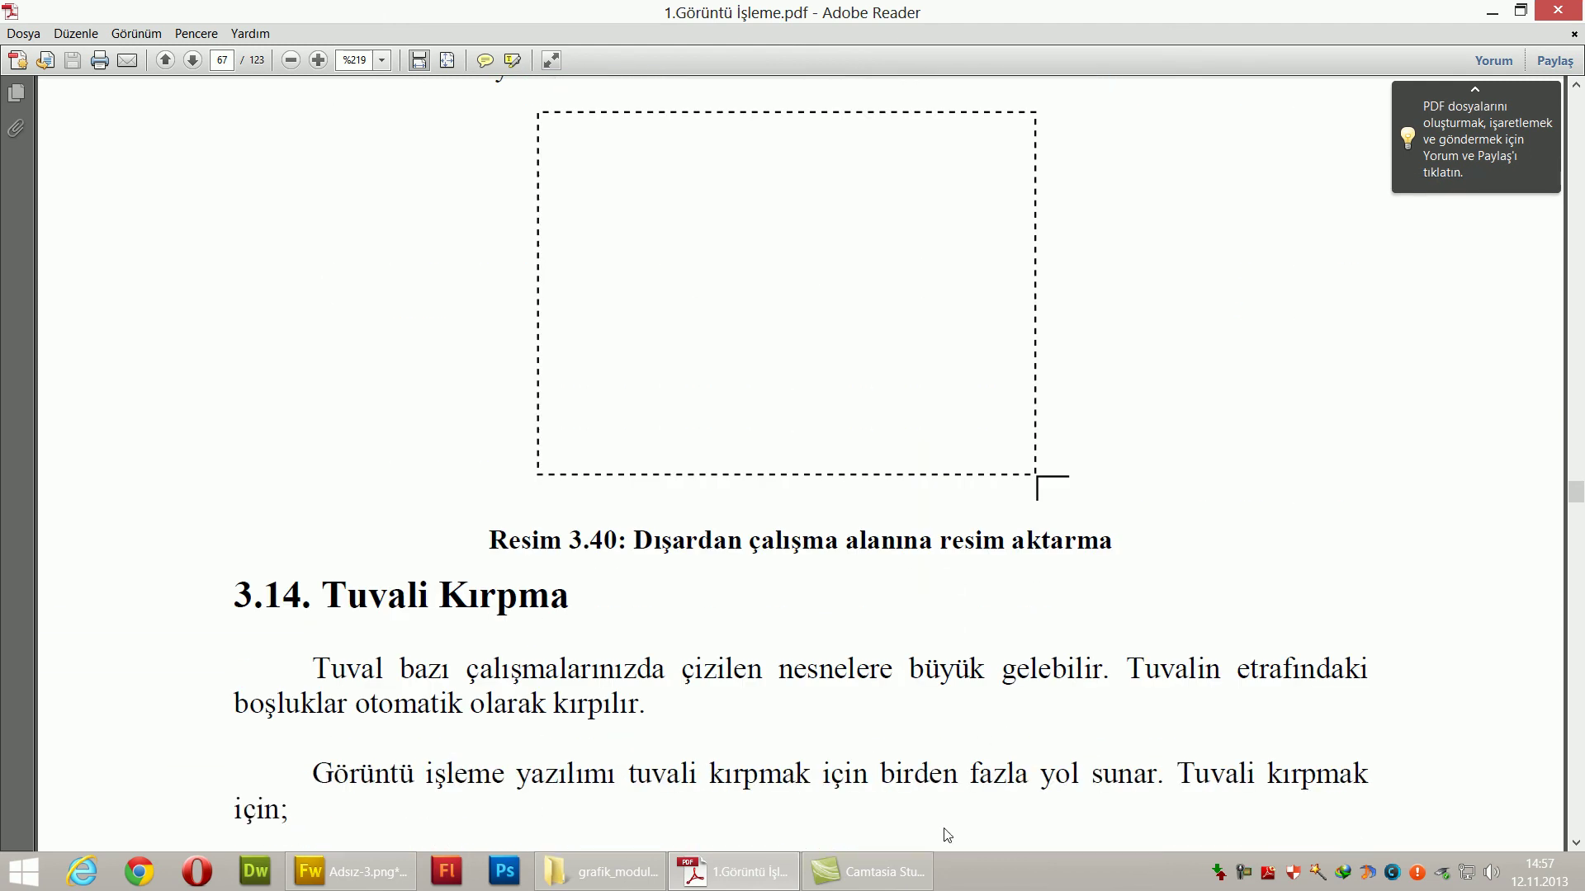
- Switch to Fireworks and move the grouped iLETİŞİM button to about X 229, Y 63 on the canvas
{"action": "left_click", "coordinate": [387, 871]}
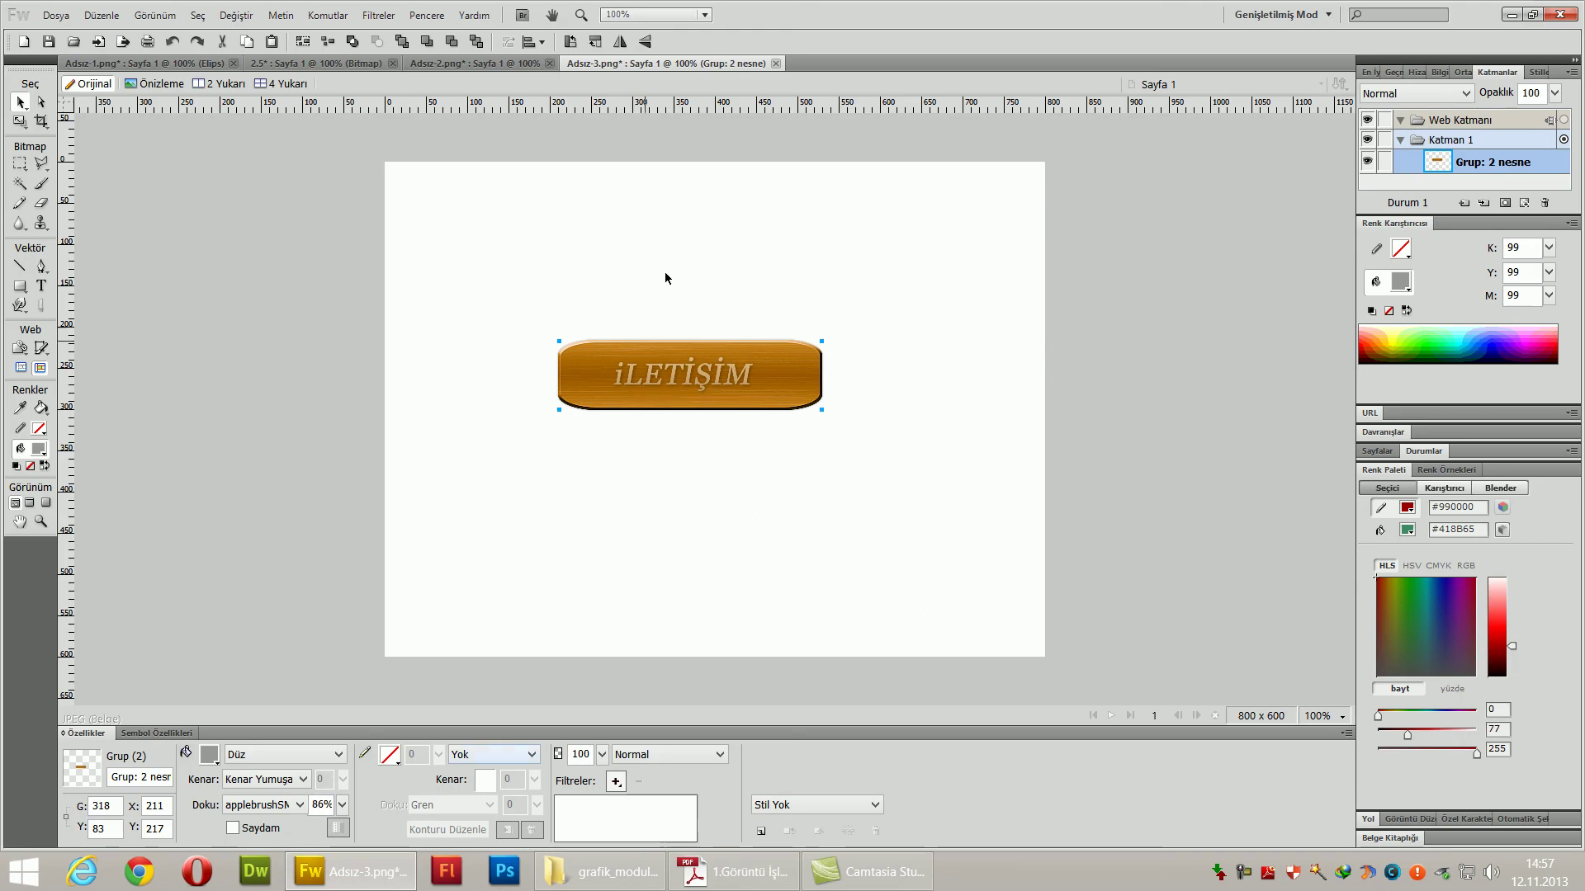
{"action": "left_click_drag", "start_coordinate": [613, 316], "coordinate": [543, 265]}
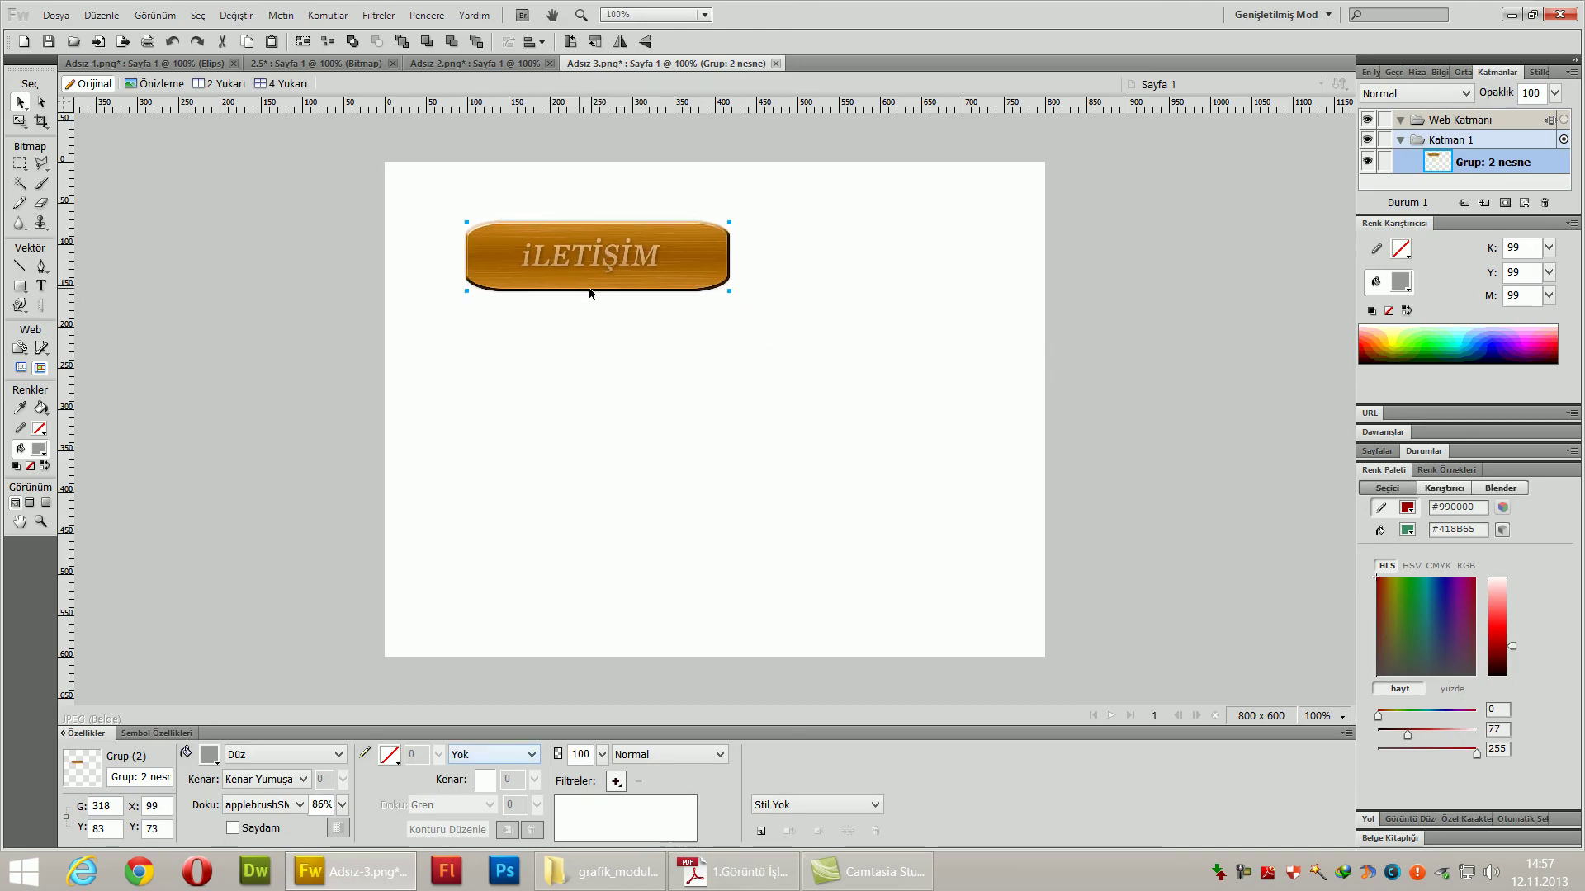
{"action": "left_click_drag", "start_coordinate": [662, 289], "coordinate": [770, 281]}
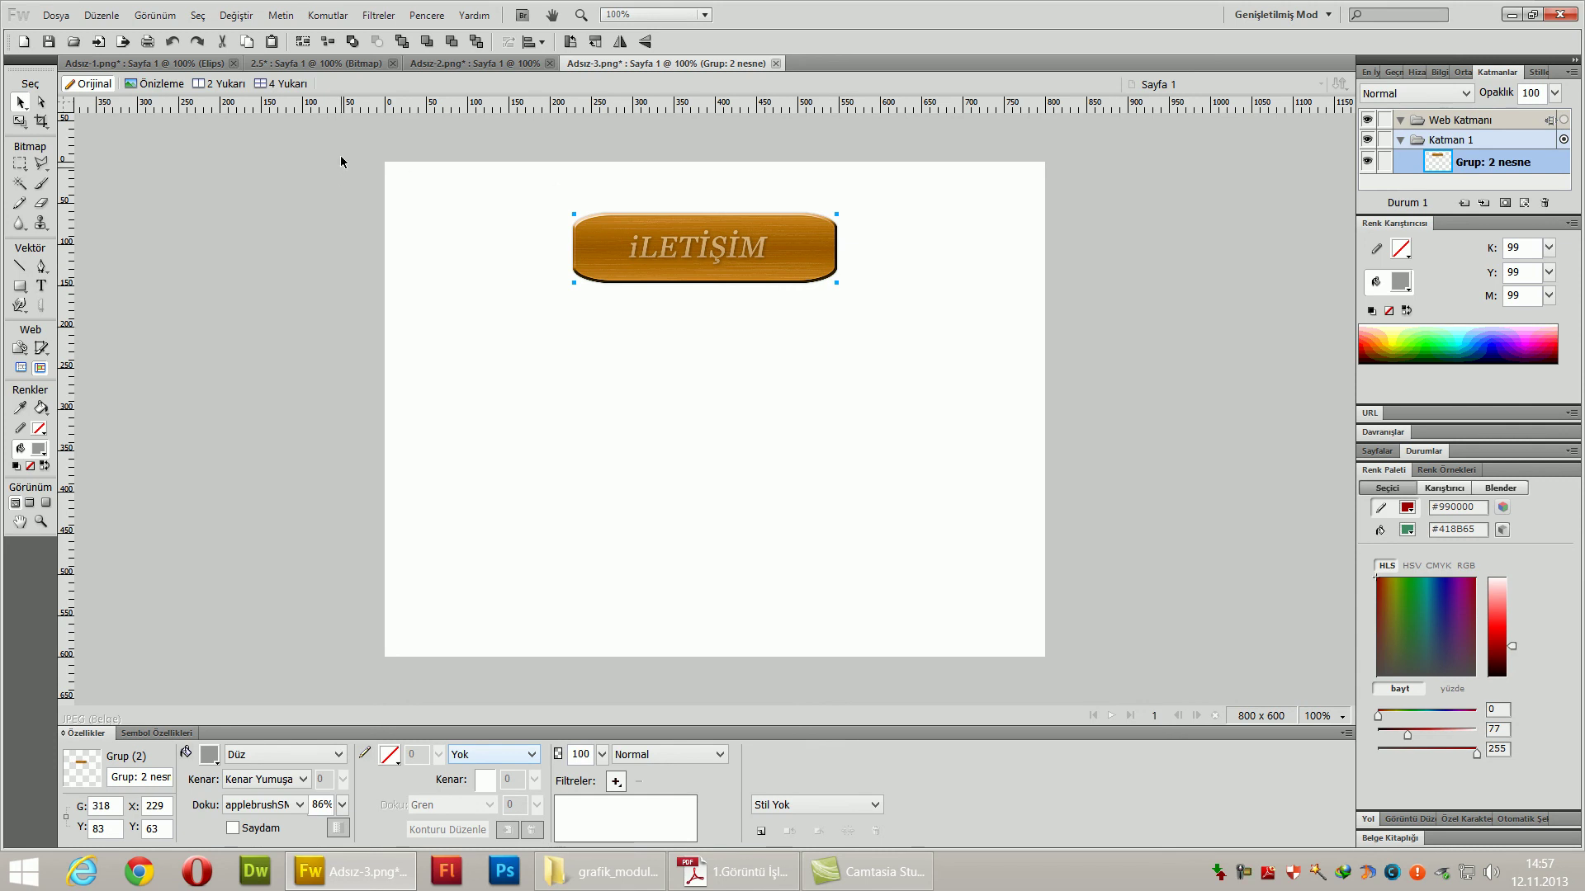
- Close the 2.5, Adsız-1 and Adsız-2 documents without saving their changes
{"action": "left_click", "coordinate": [312, 62]}
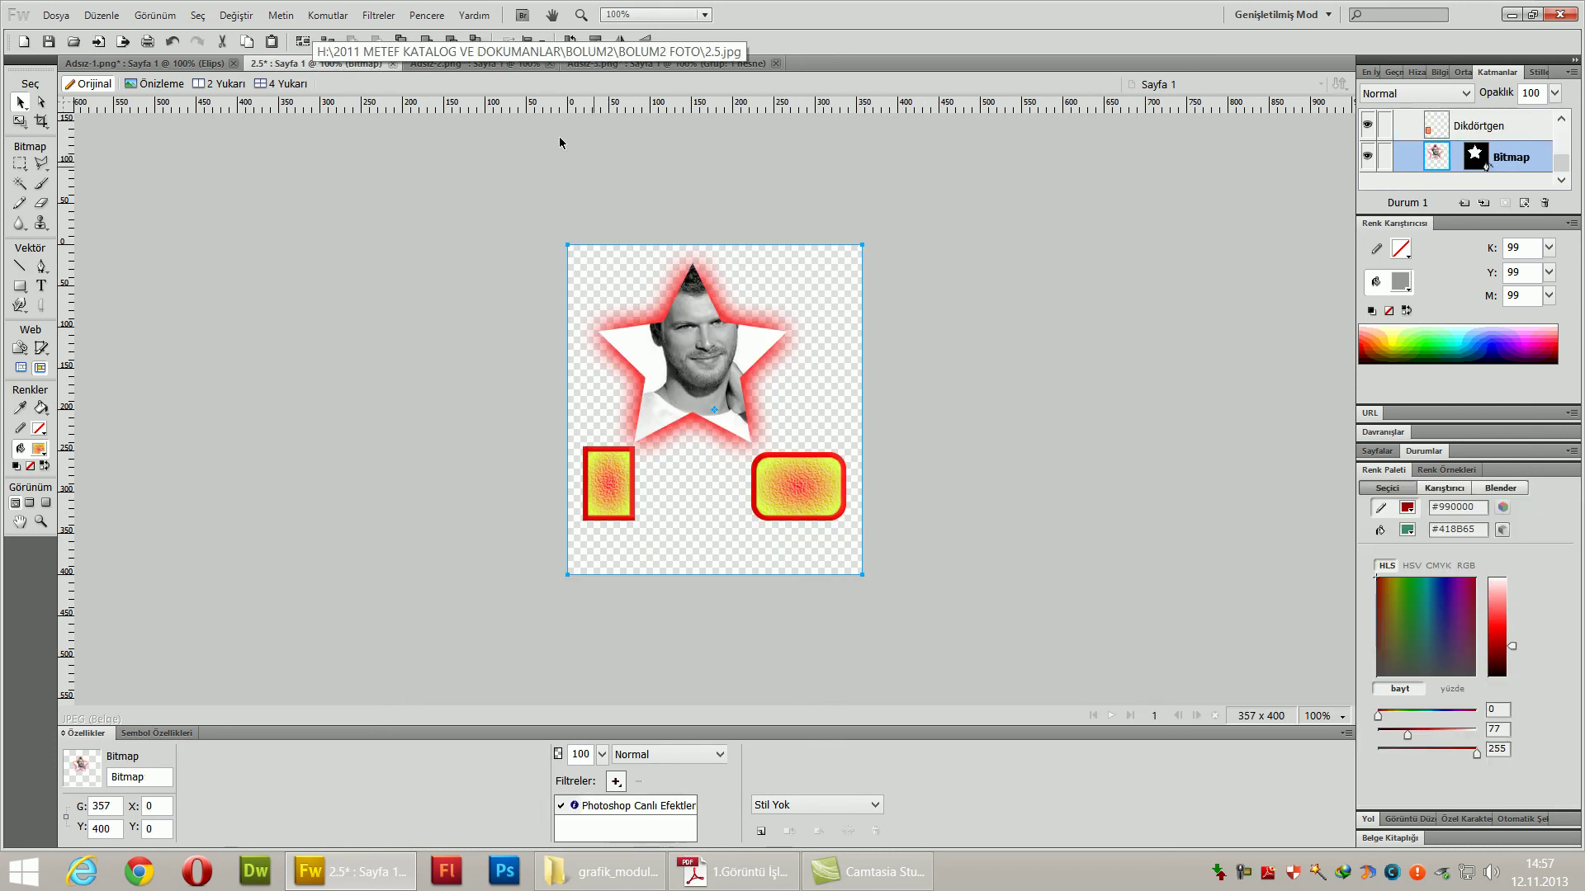
{"action": "left_click", "coordinate": [392, 63]}
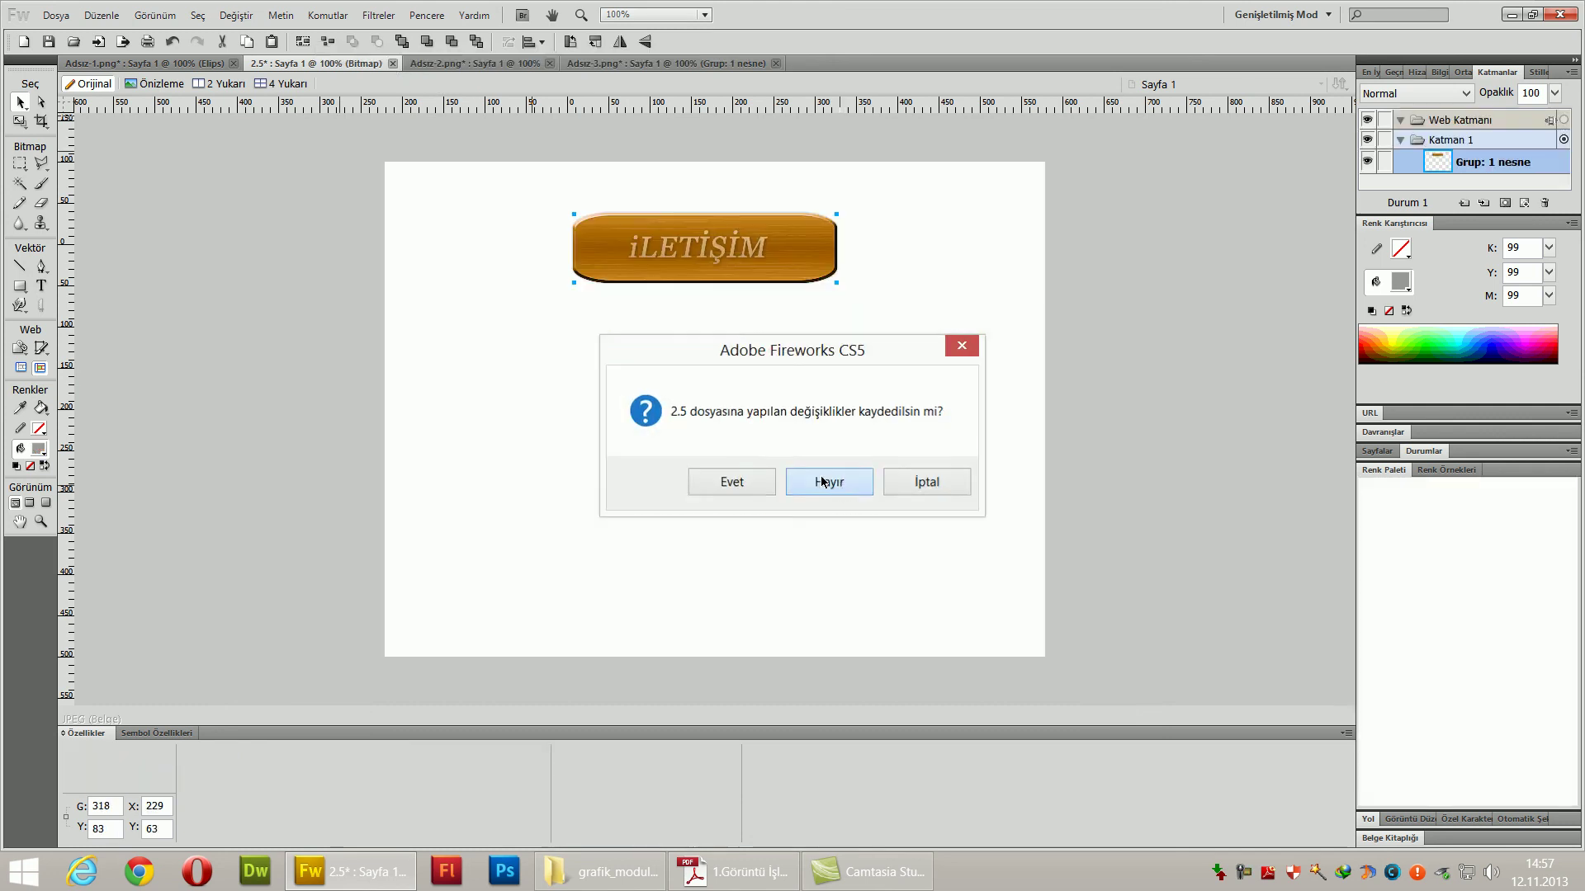
{"action": "left_click", "coordinate": [821, 481]}
{"action": "left_click", "coordinate": [217, 66]}
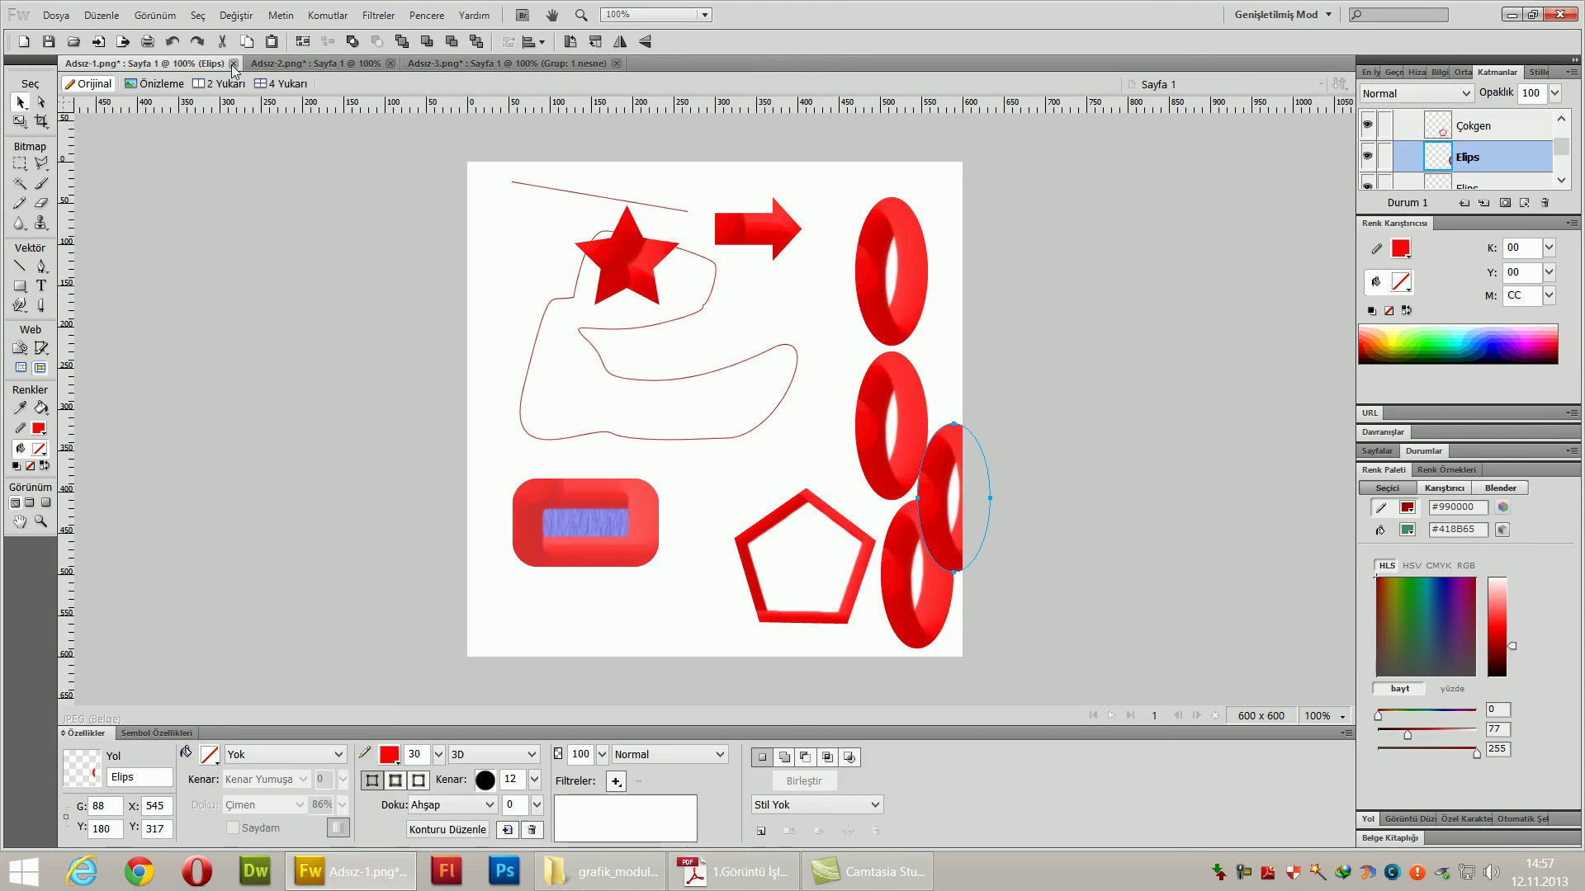
{"action": "left_click", "coordinate": [234, 63]}
{"action": "left_click", "coordinate": [853, 482]}
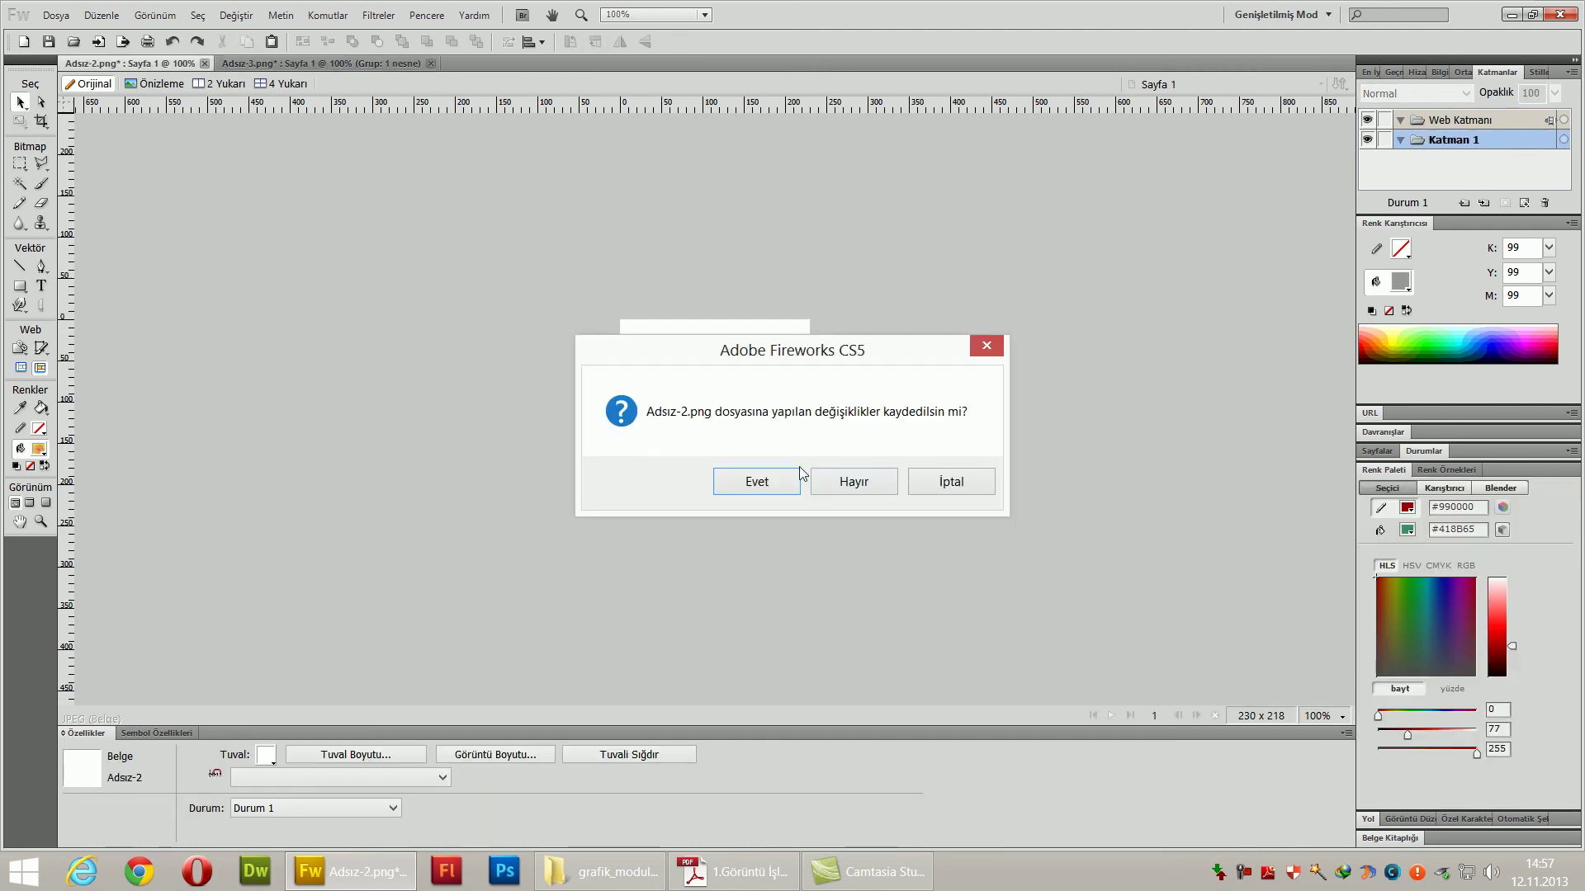
{"action": "left_click", "coordinate": [850, 482]}
{"action": "left_click", "coordinate": [745, 403]}
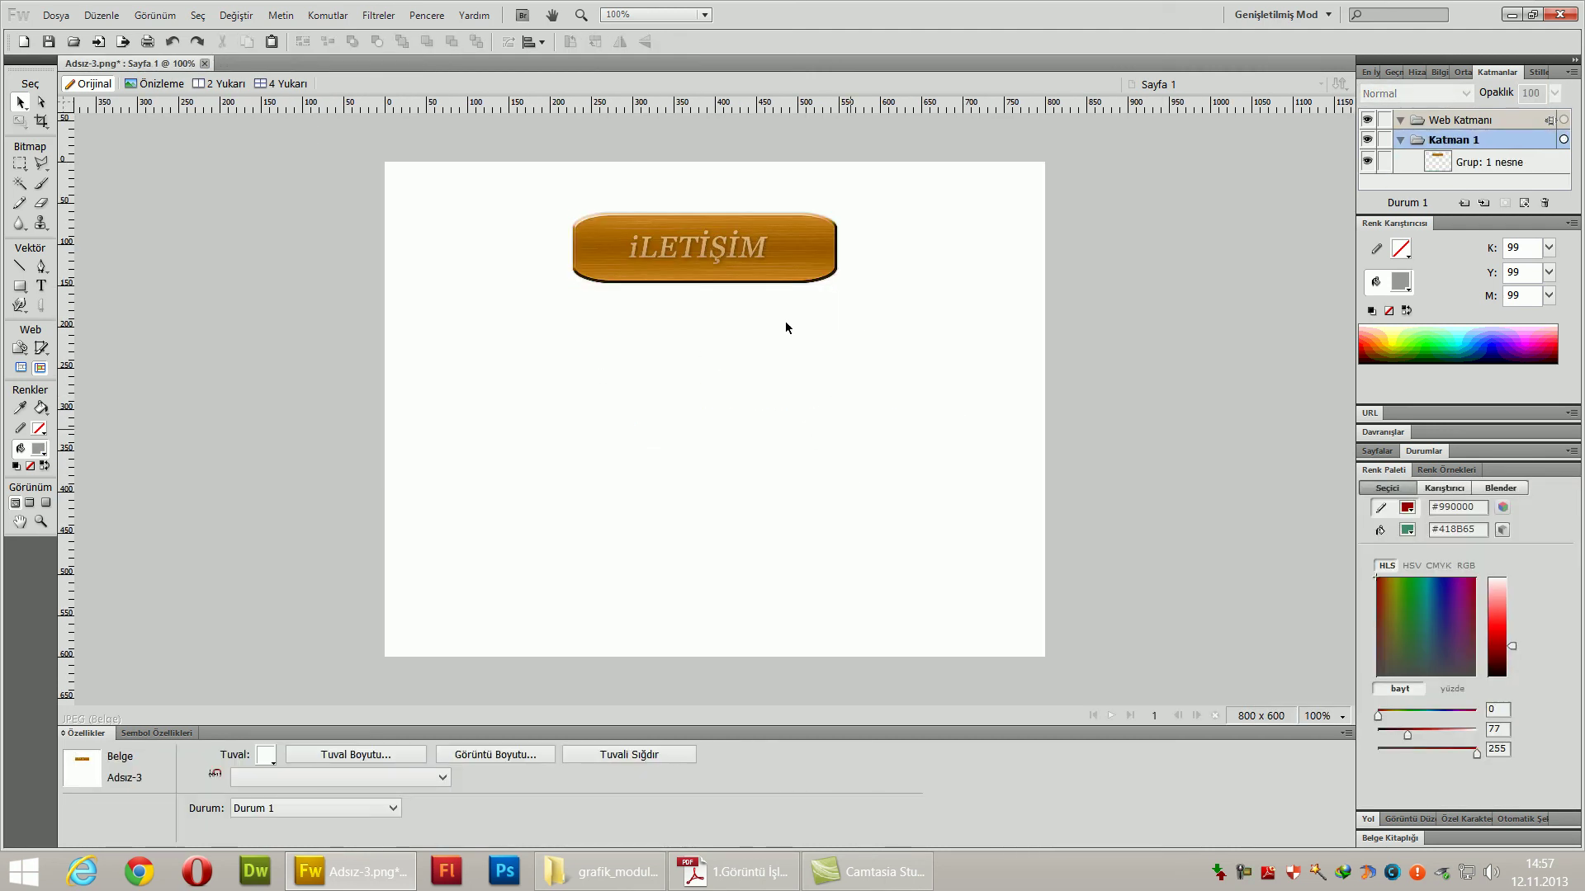
- Open image 2.5 from the BOLUM2 FOTO folder and copy its bitmap
{"action": "left_click", "coordinate": [59, 18]}
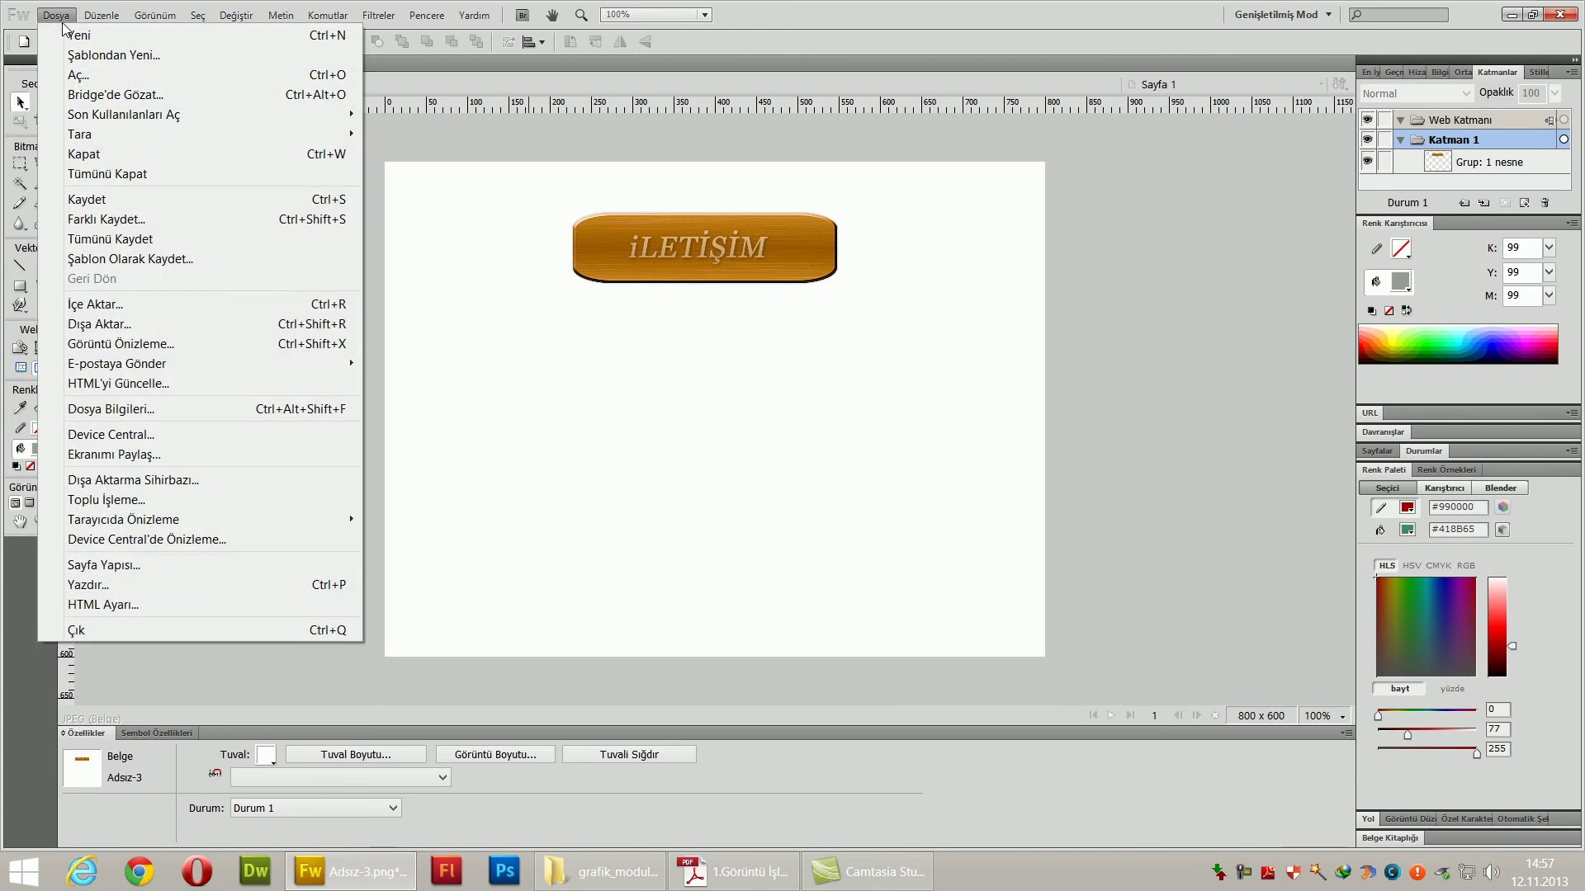
{"action": "left_click", "coordinate": [127, 78]}
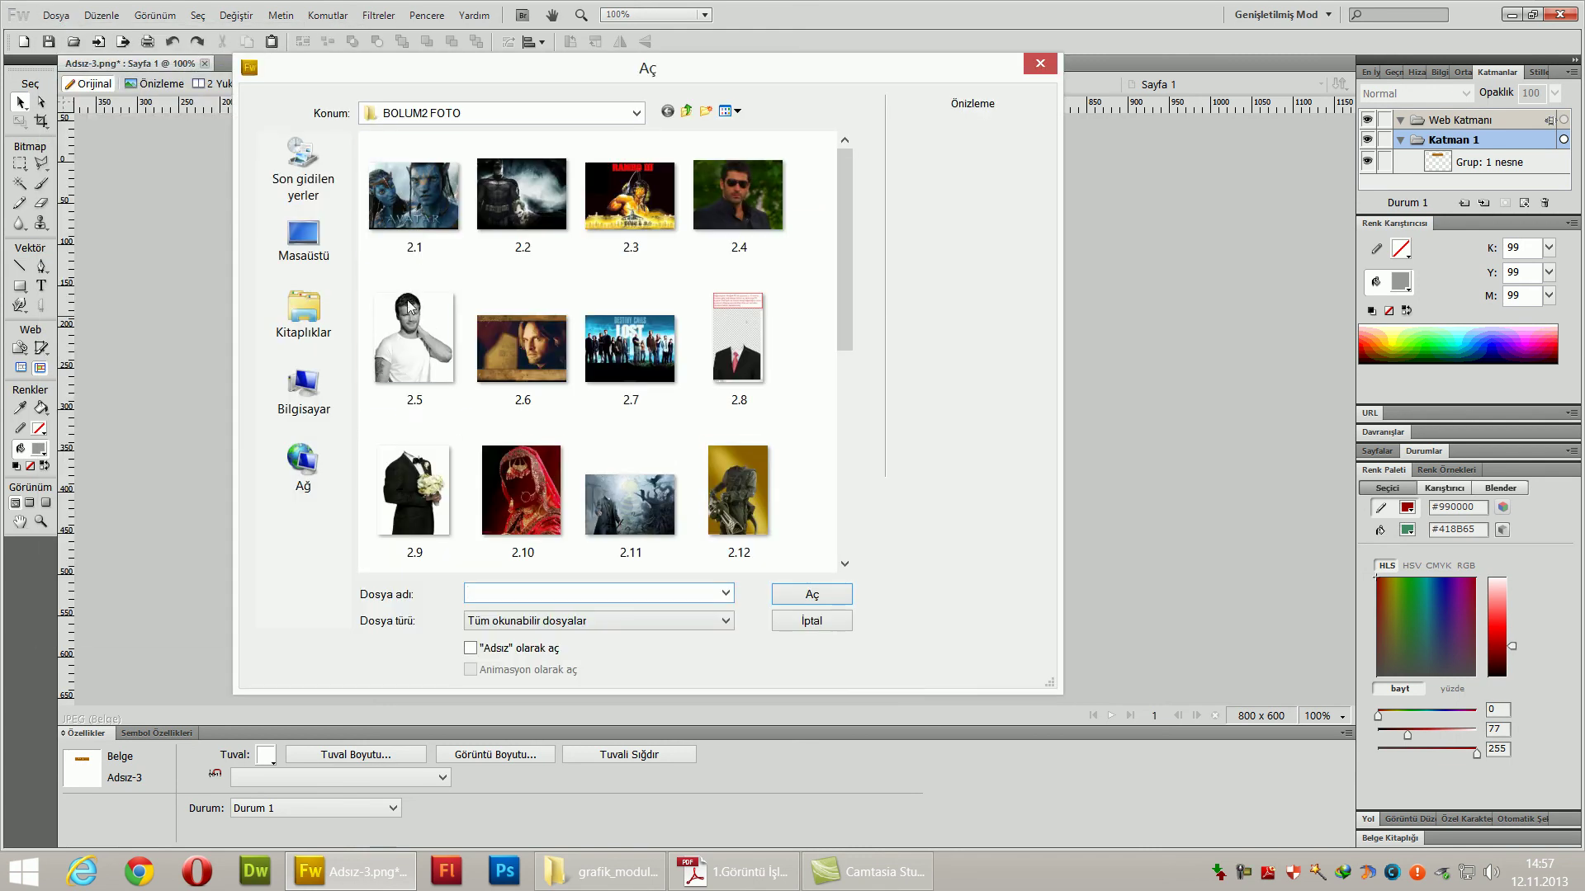
{"action": "left_click", "coordinate": [407, 314]}
{"action": "right_click", "coordinate": [673, 307]}
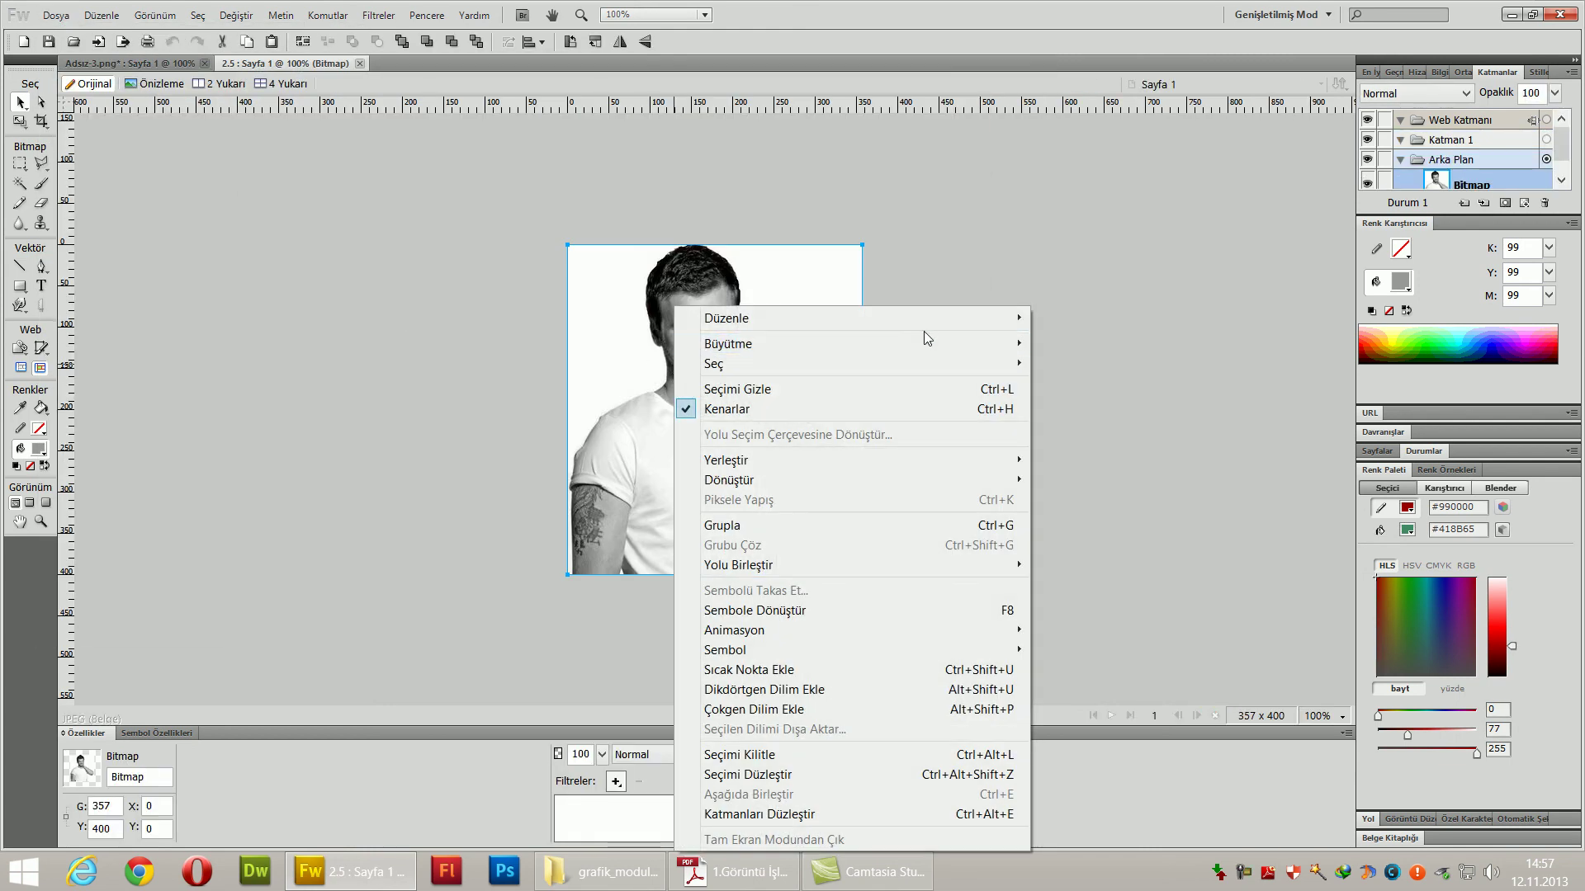
{"action": "mouse_move", "coordinate": [968, 320]}
{"action": "left_click", "coordinate": [1077, 338]}
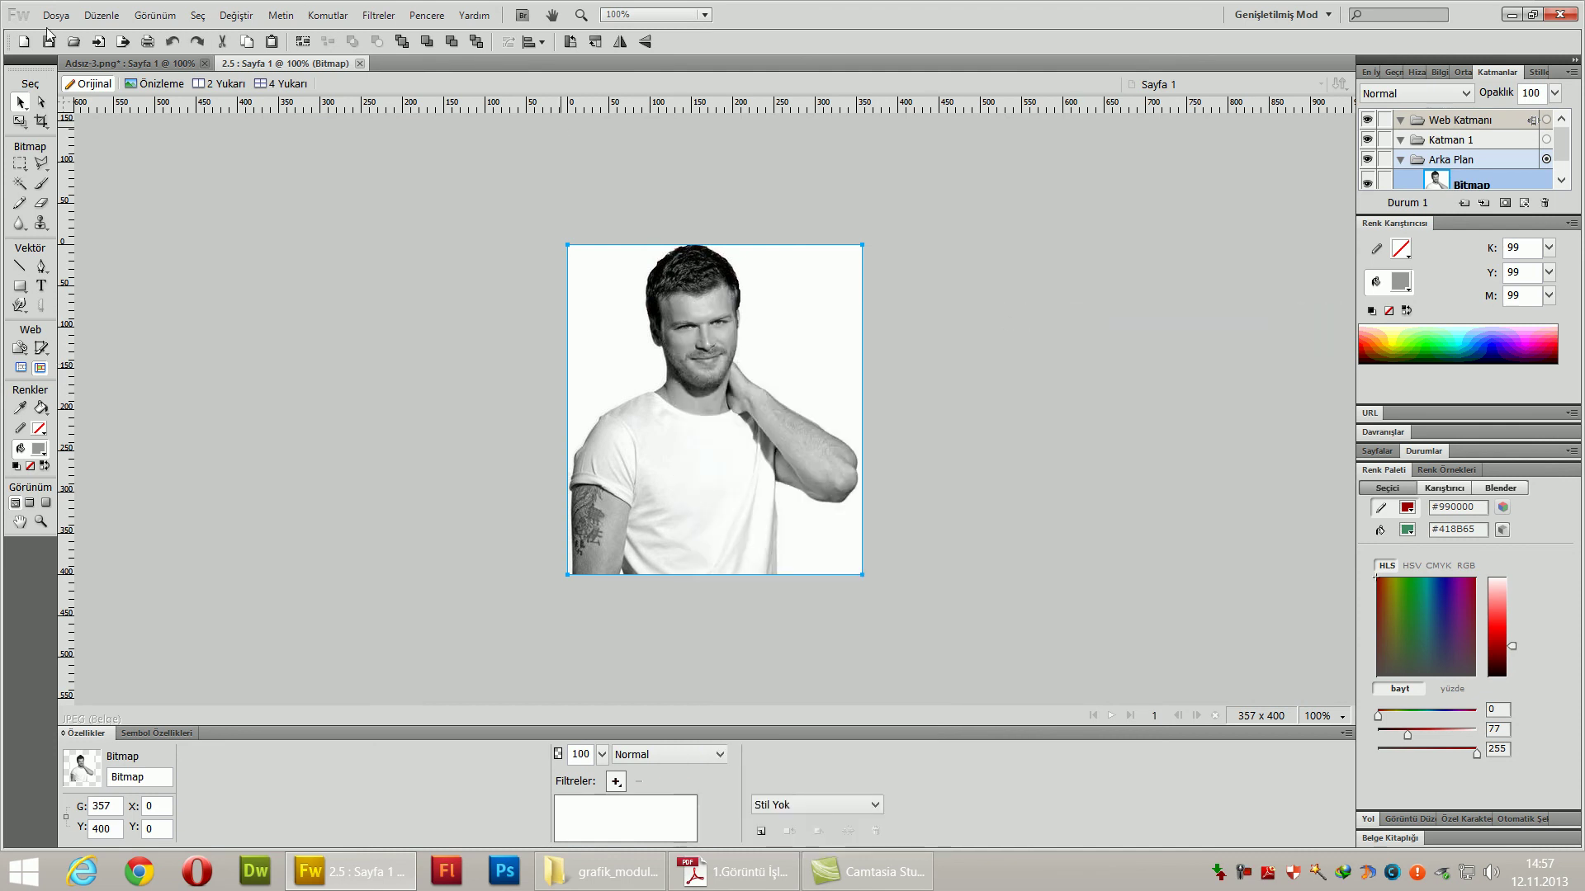
- Paste the copied photo into the Adsız-3 document and move it below the button to about X 244, Y 200
{"action": "left_click", "coordinate": [138, 63]}
{"action": "right_click", "coordinate": [677, 432]}
{"action": "left_click", "coordinate": [692, 429]}
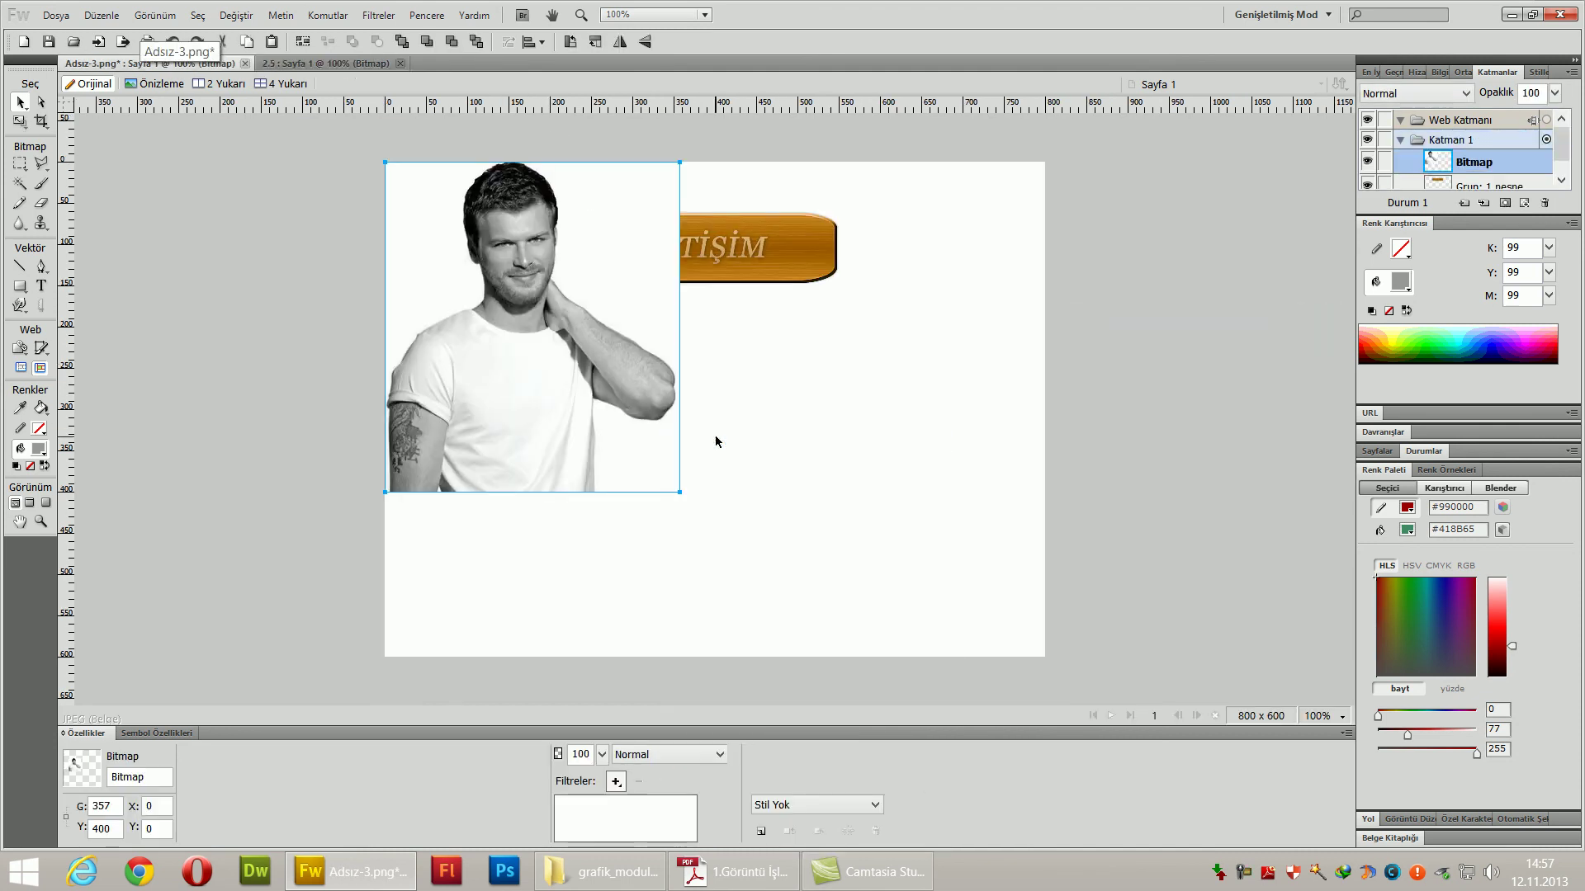
{"action": "left_click_drag", "start_coordinate": [569, 297], "coordinate": [776, 519]}
{"action": "left_click", "coordinate": [1191, 586]}
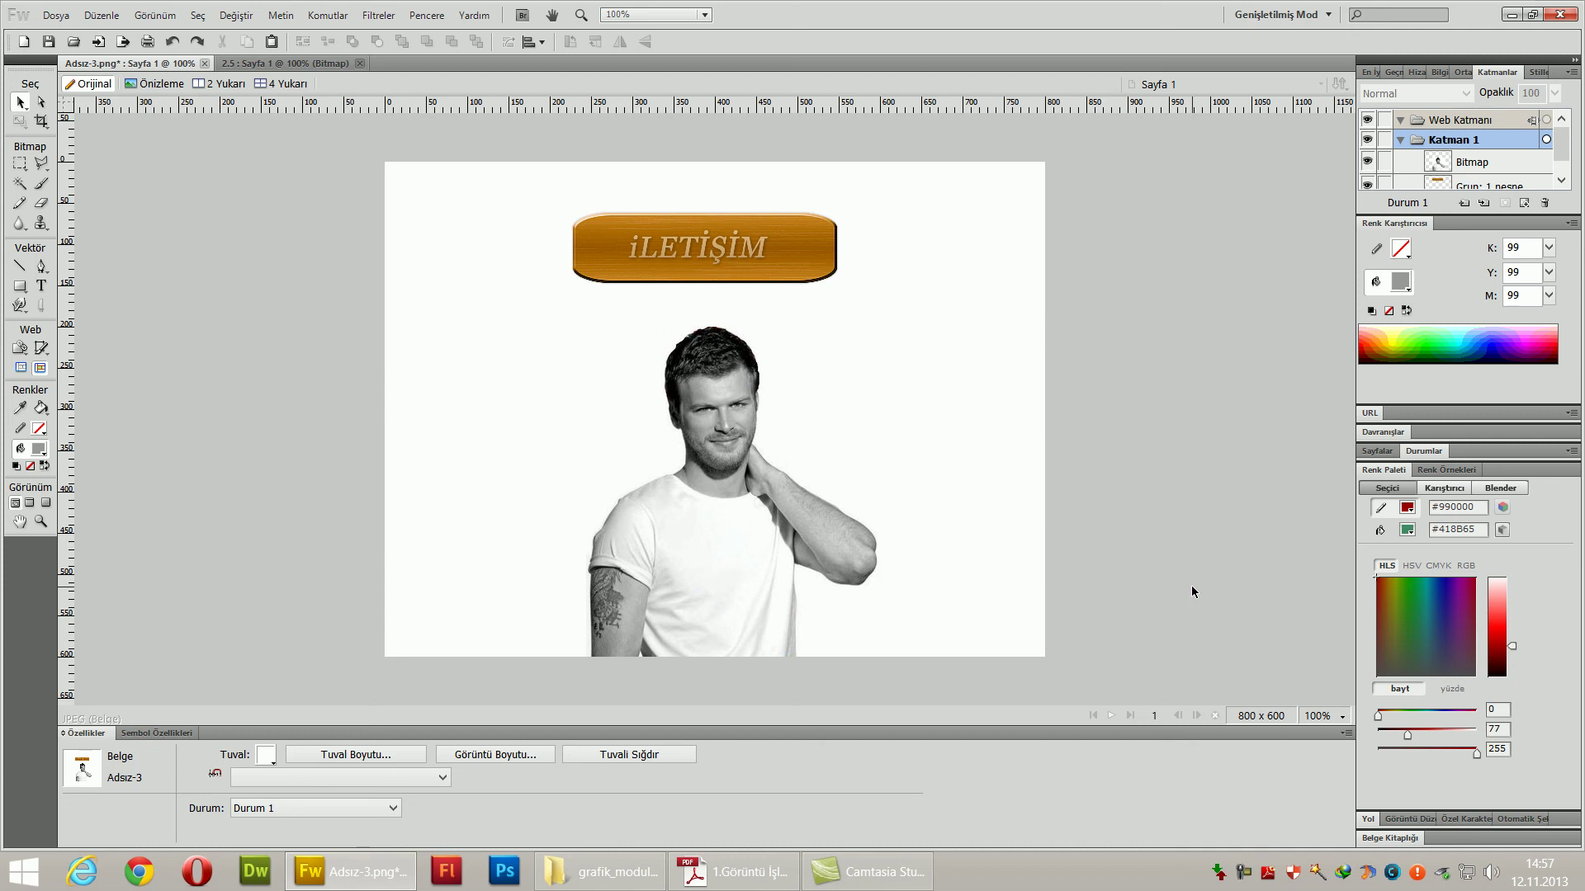
- Delete the pasted photo from the Adsız-3 canvas
{"action": "left_click", "coordinate": [773, 501]}
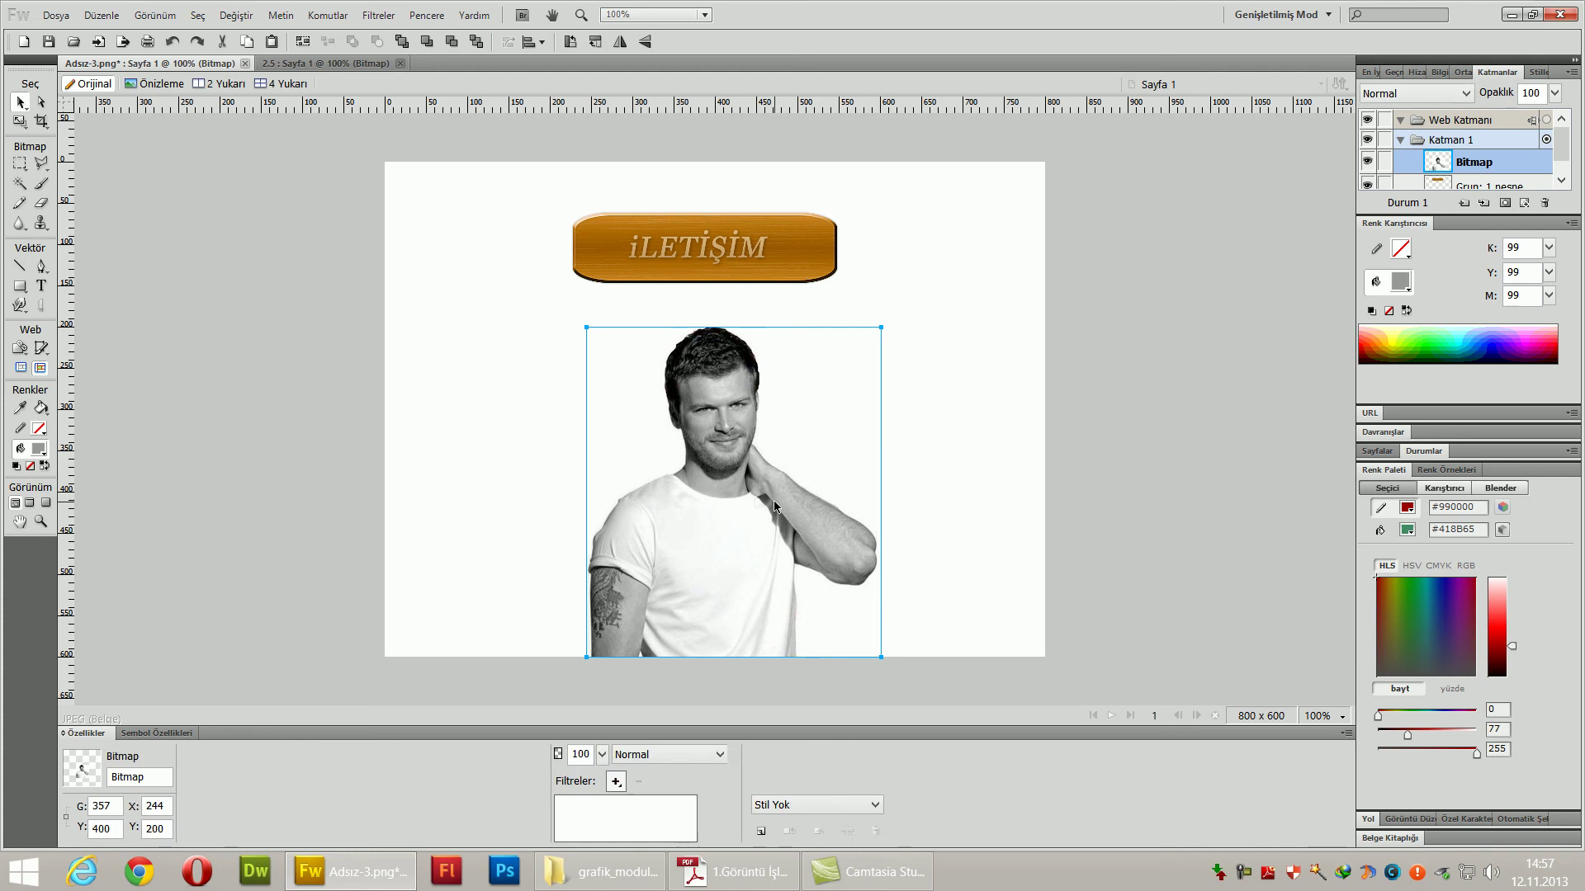
{"action": "key", "text": "Delete"}
- Import image 2.5 onto the Adsız-3 canvas and move it below the button to about X 98, Y 184
{"action": "left_click", "coordinate": [55, 14]}
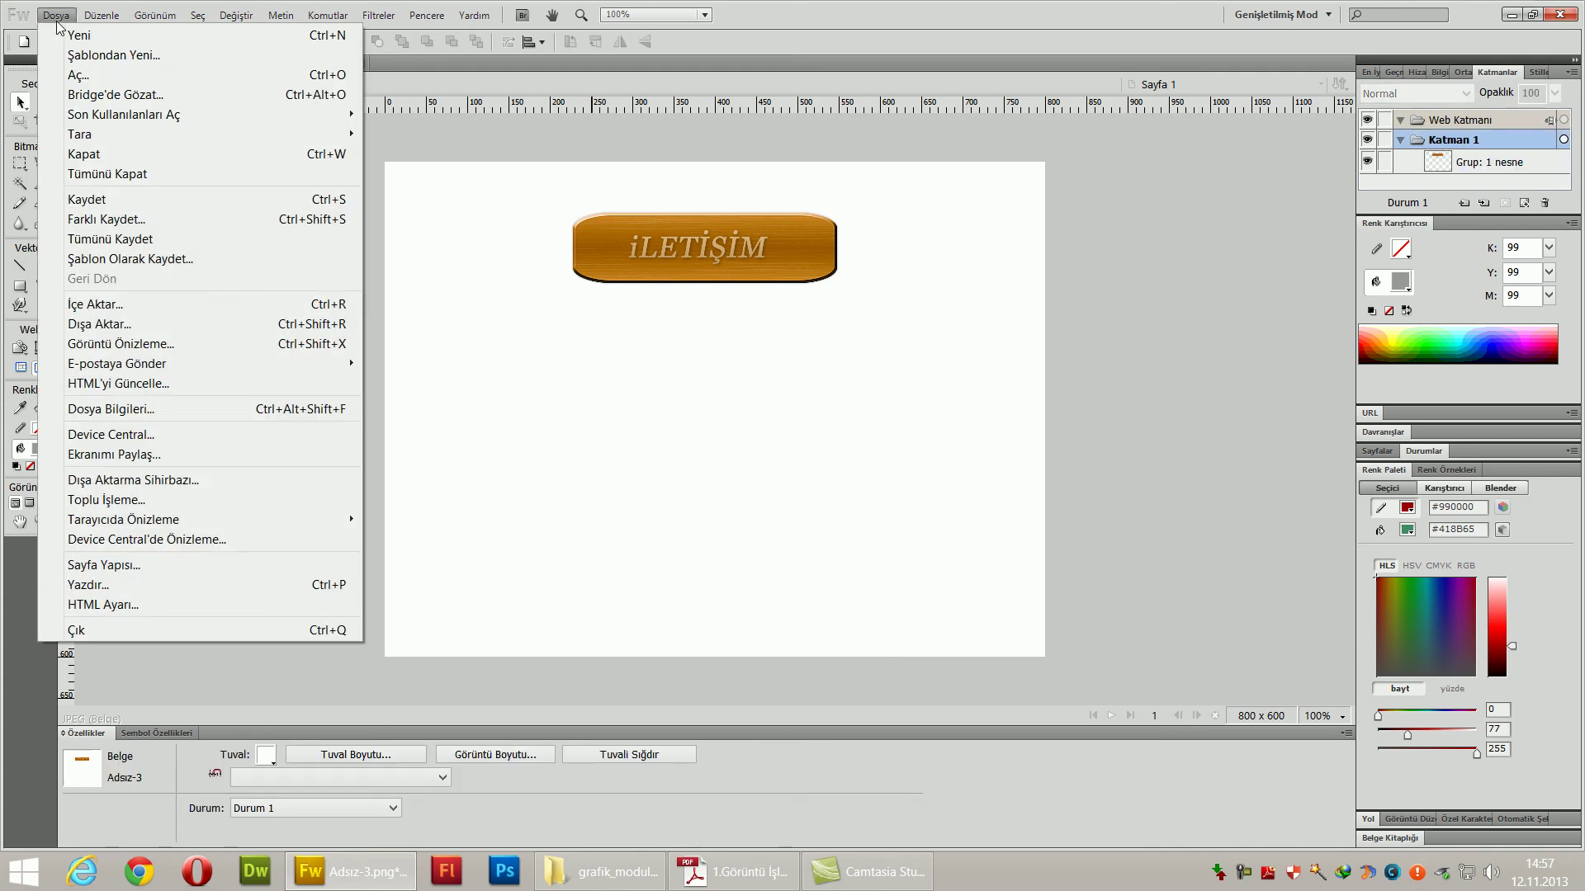
{"action": "left_click", "coordinate": [135, 303]}
{"action": "double_click", "coordinate": [415, 339]}
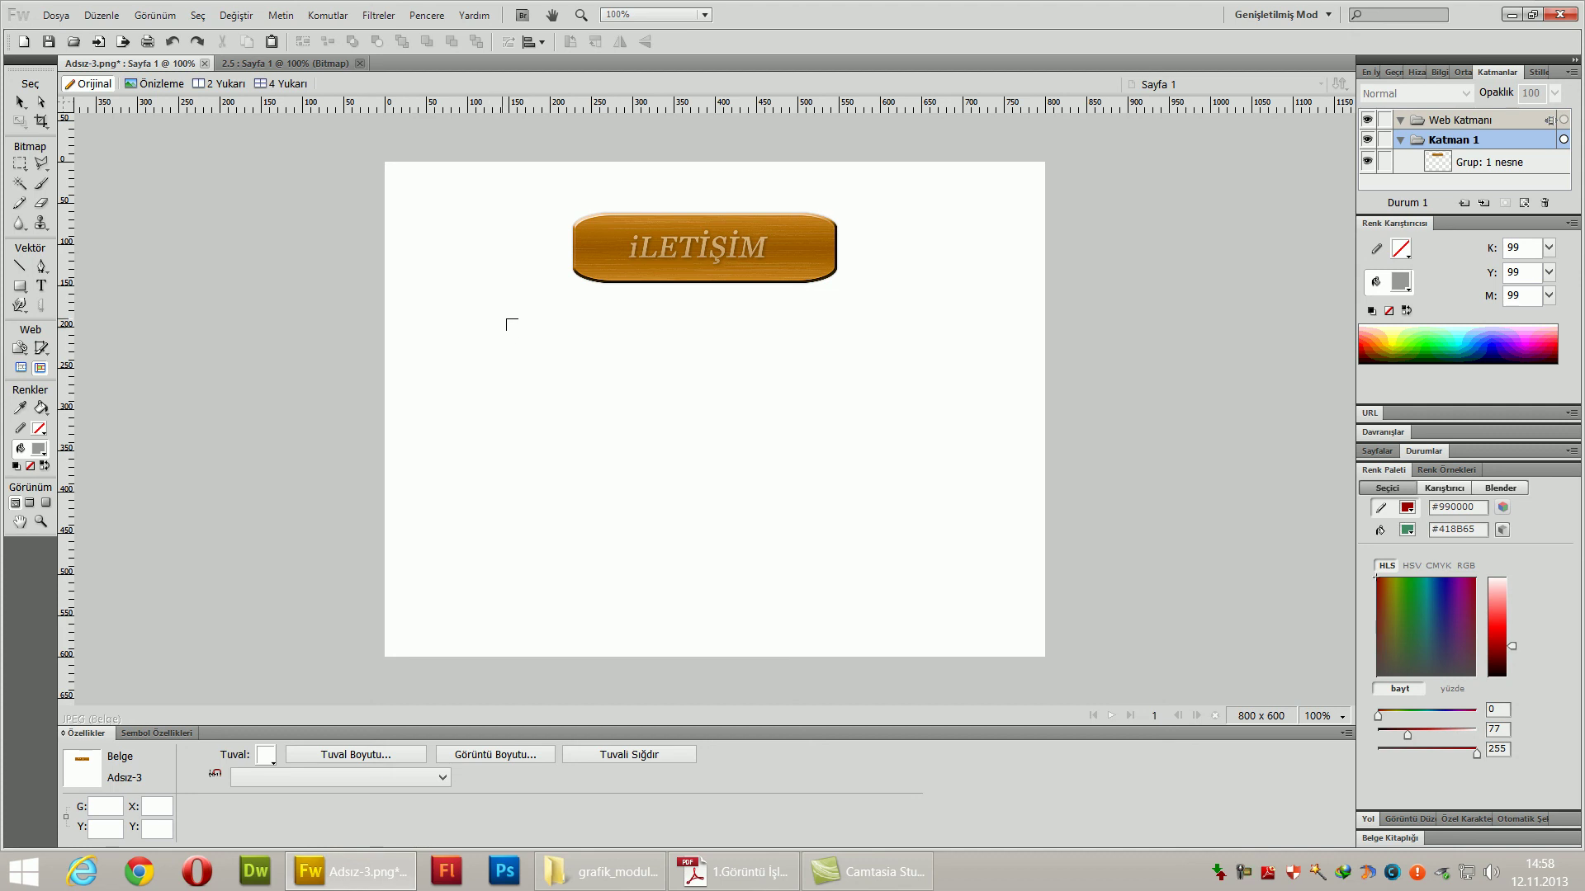
{"action": "left_click", "coordinate": [507, 319]}
{"action": "left_click_drag", "start_coordinate": [620, 384], "coordinate": [661, 399]}
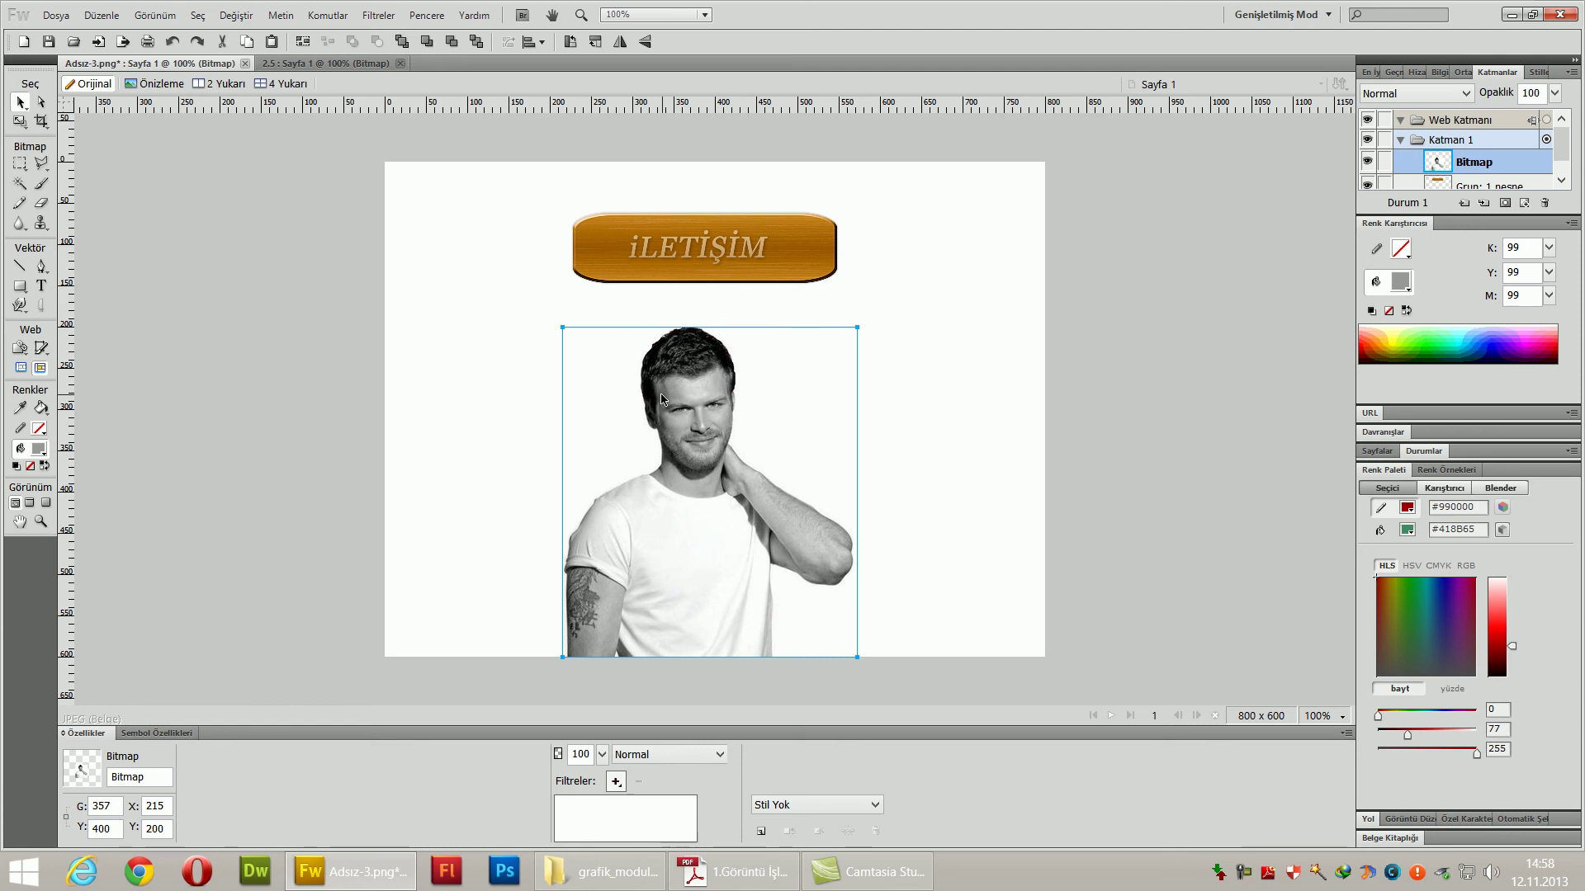
{"action": "left_click_drag", "start_coordinate": [764, 487], "coordinate": [664, 476]}
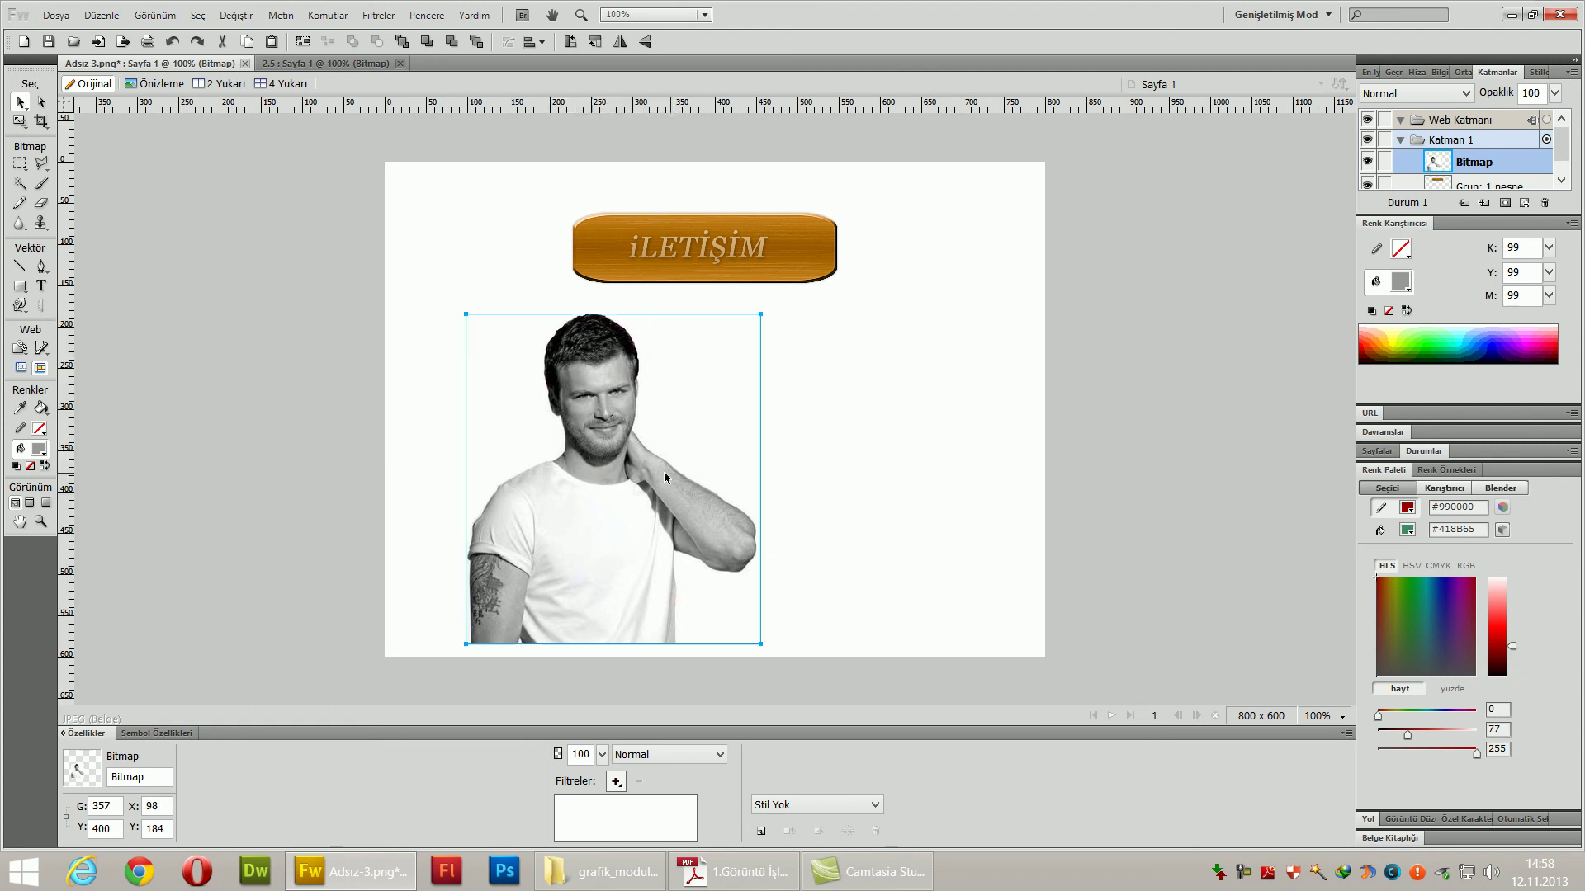
- Import image 2.4 from BOLUM2 FOTO onto the canvas and move it to about X 98, Y 45
{"action": "left_click", "coordinate": [57, 14]}
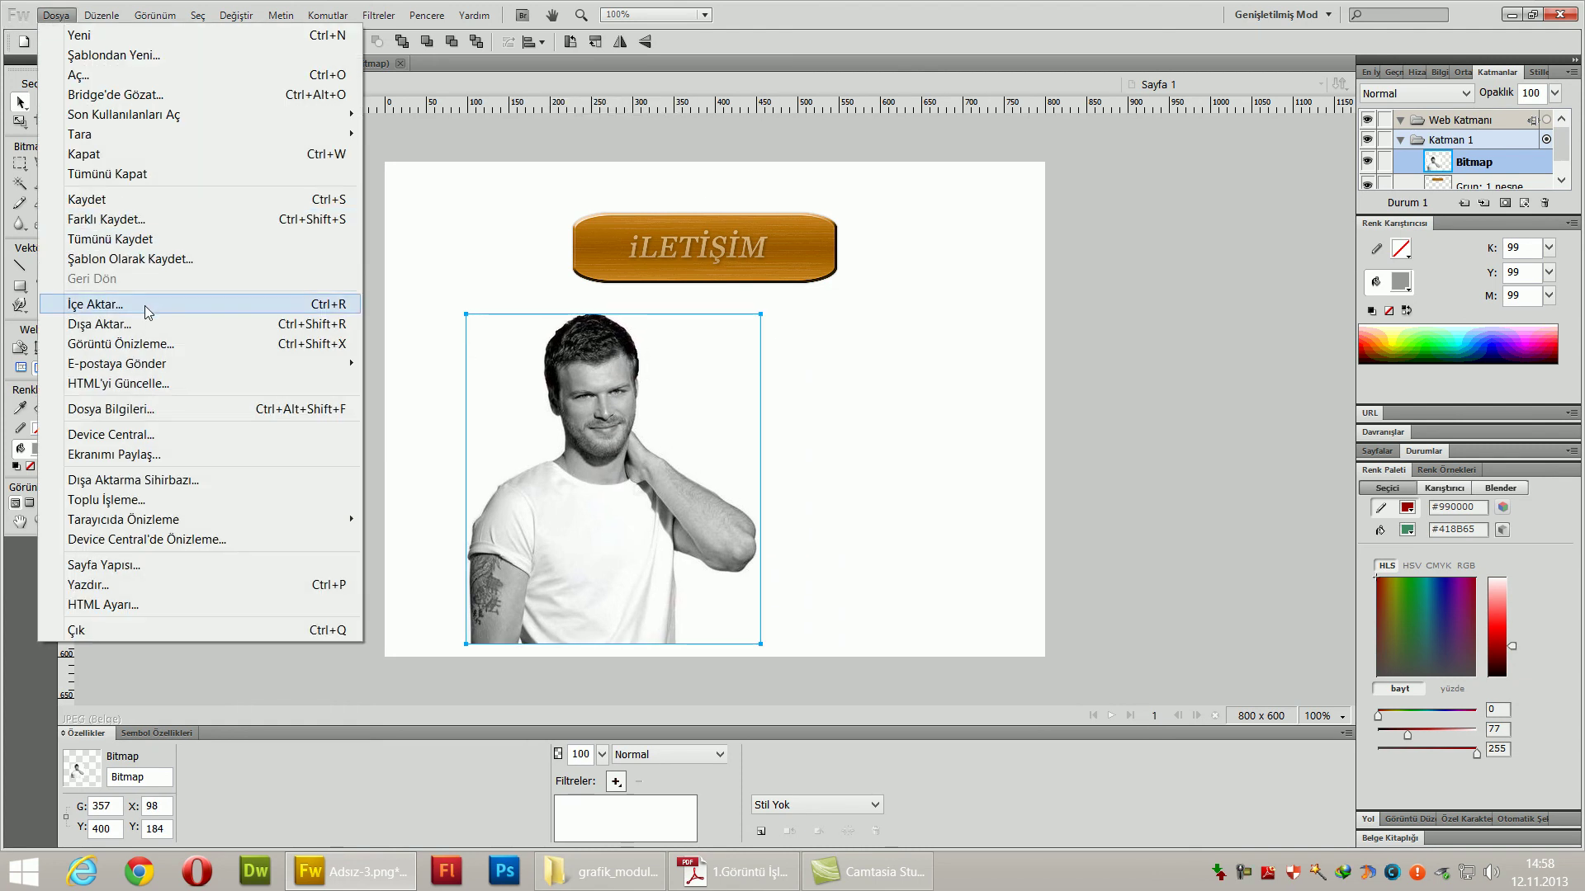
{"action": "left_click", "coordinate": [146, 306]}
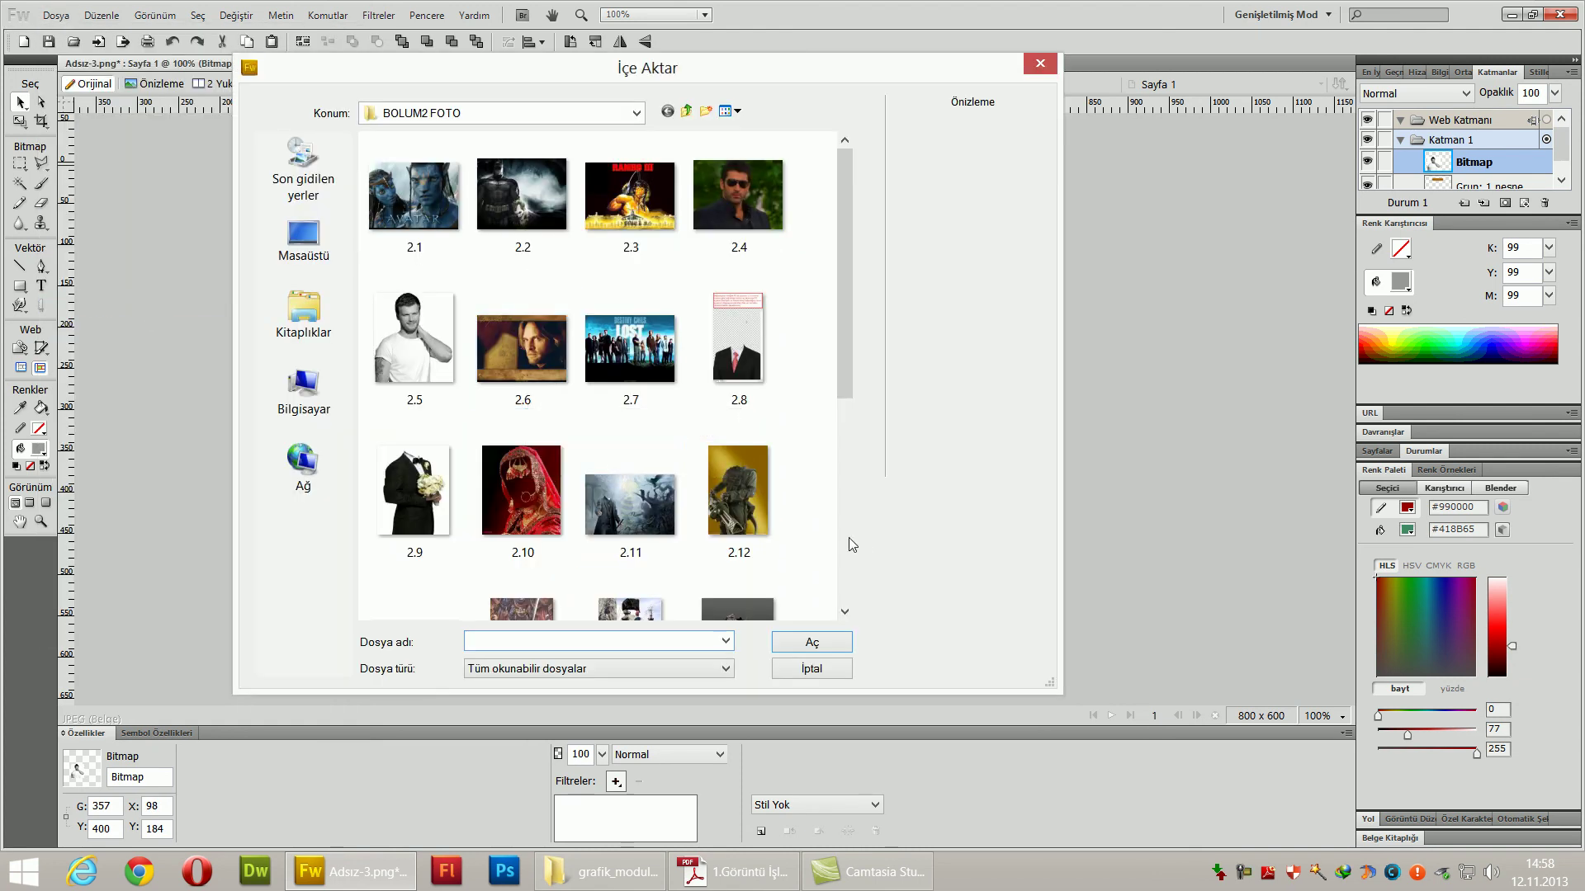
{"action": "double_click", "coordinate": [738, 195]}
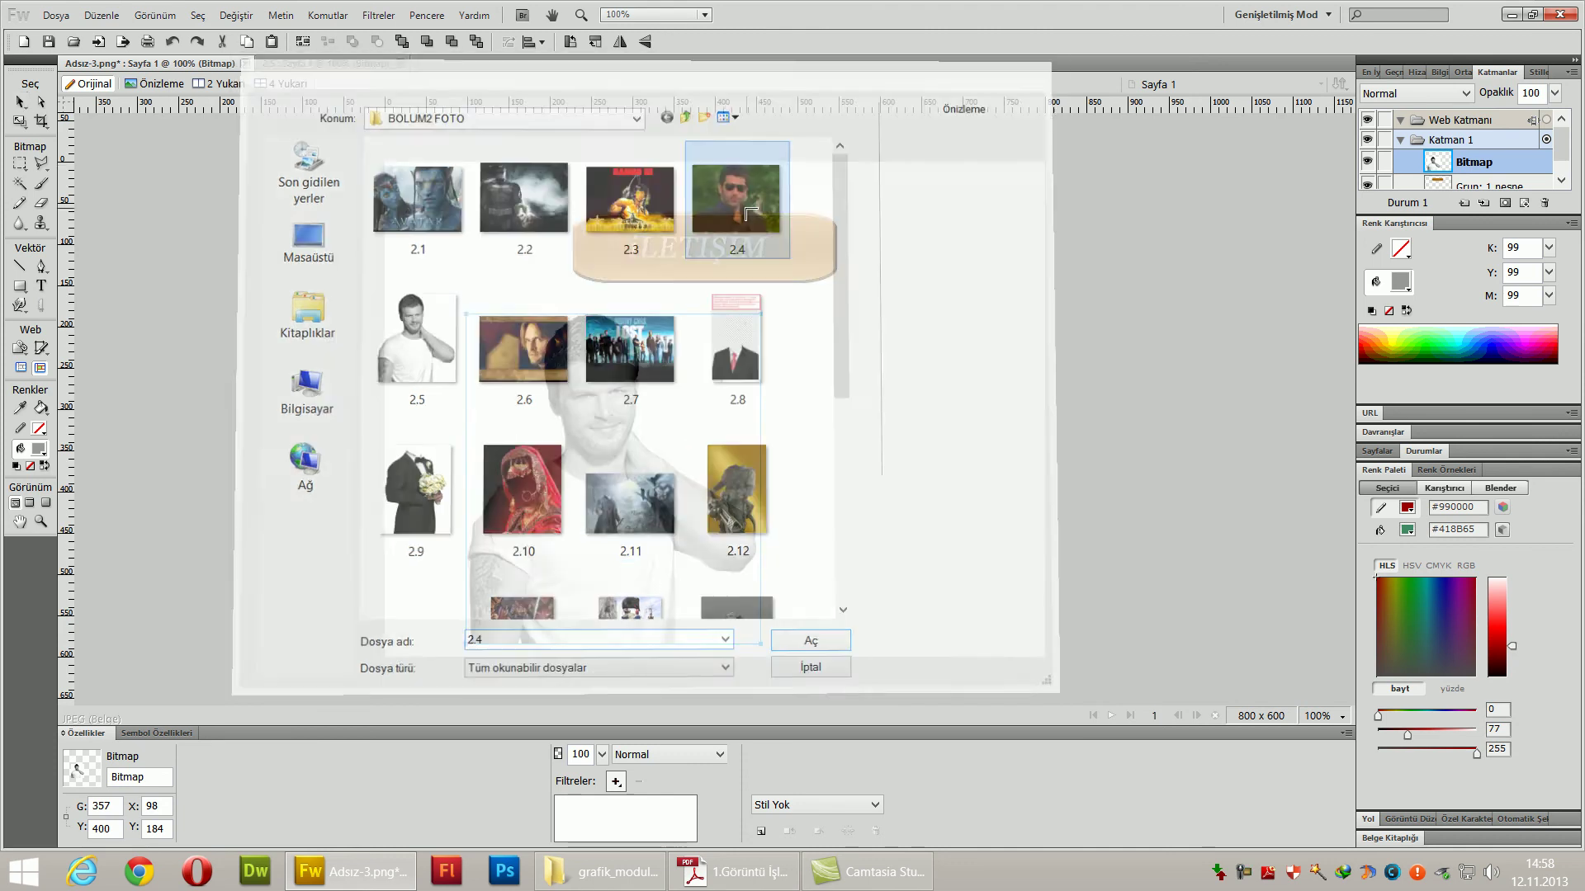
{"action": "left_click", "coordinate": [821, 342]}
{"action": "left_click_drag", "start_coordinate": [924, 438], "coordinate": [568, 291]}
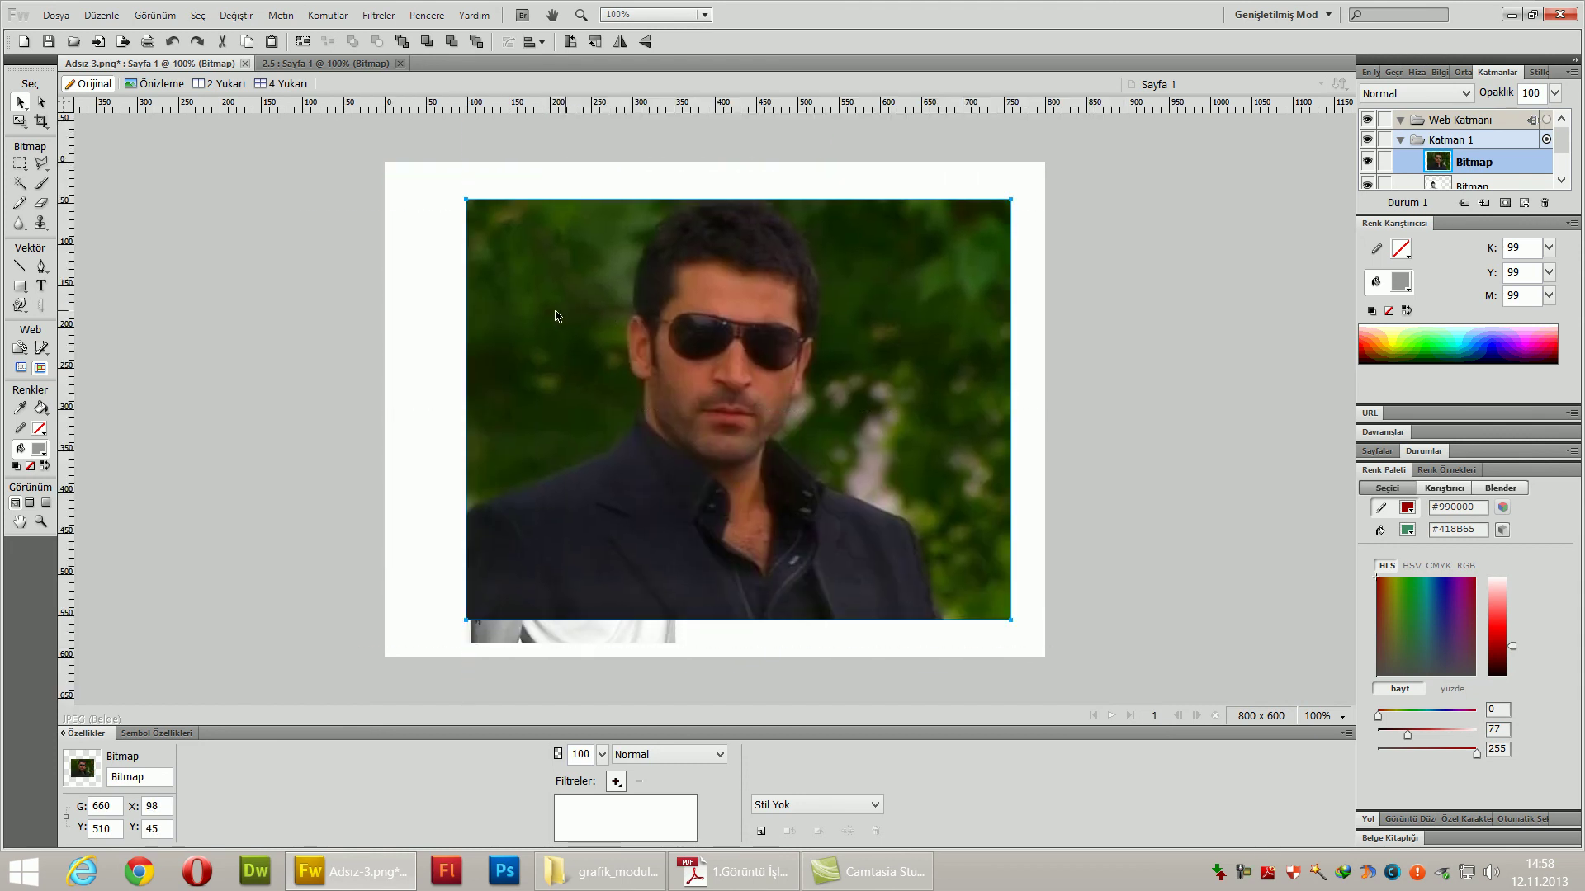
- Crop the canvas around the sunglasses photo to about 564 x 514 pixels with the Crop tool
{"action": "left_click", "coordinate": [42, 121]}
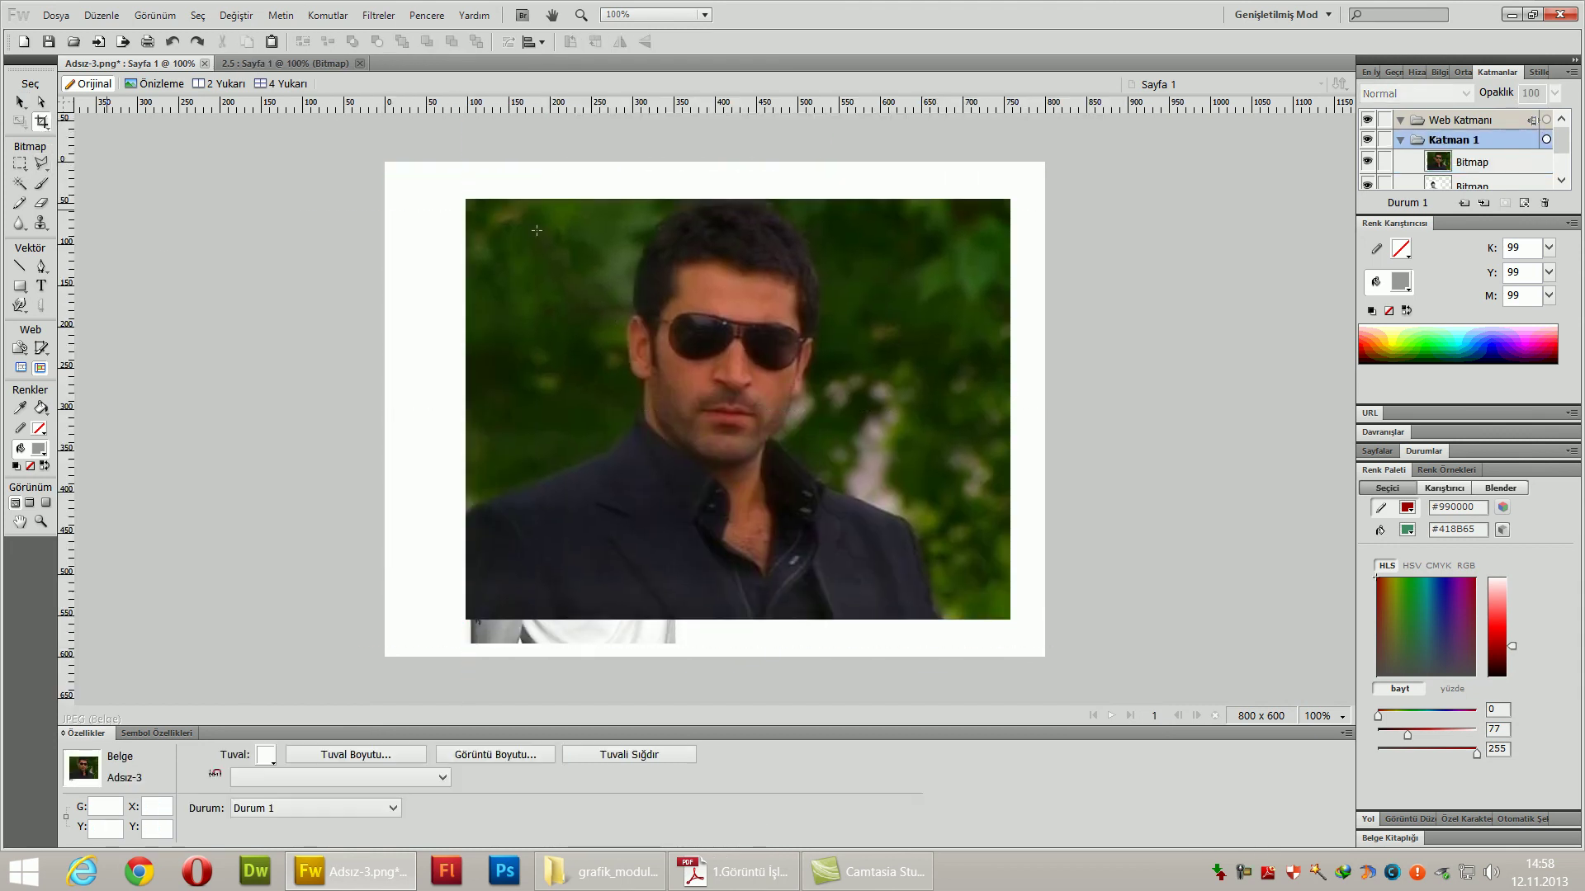
{"action": "left_click_drag", "start_coordinate": [471, 193], "coordinate": [938, 620]}
{"action": "key", "text": "Return"}
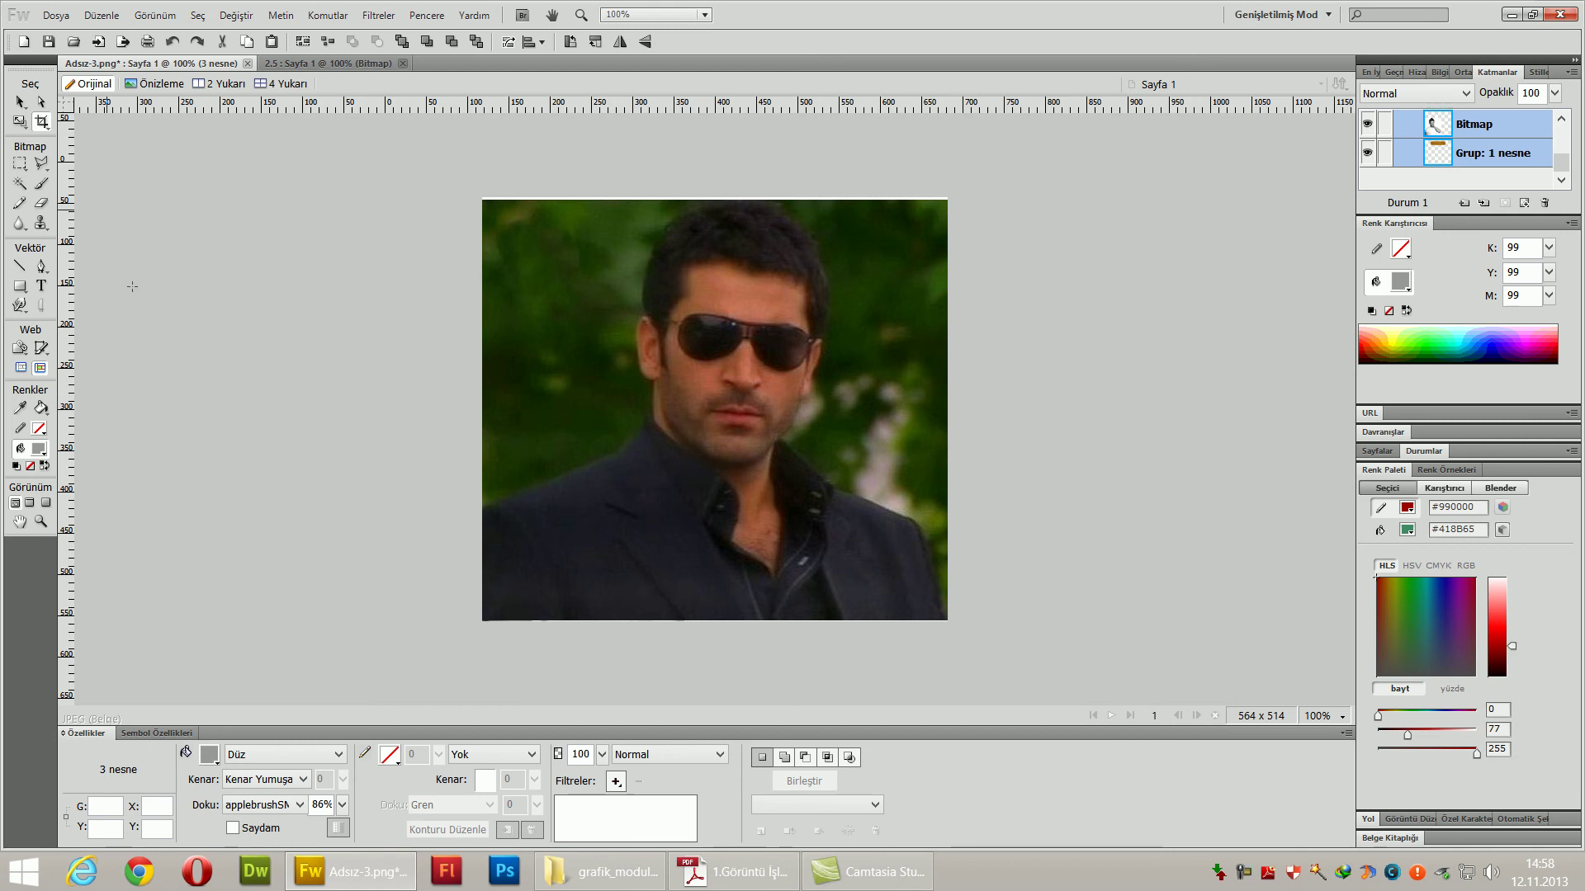
- Delete the green background on the left of the sunglasses photo using the Magic Wand at tolerance 24
{"action": "left_click", "coordinate": [20, 184]}
{"action": "left_click", "coordinate": [562, 278]}
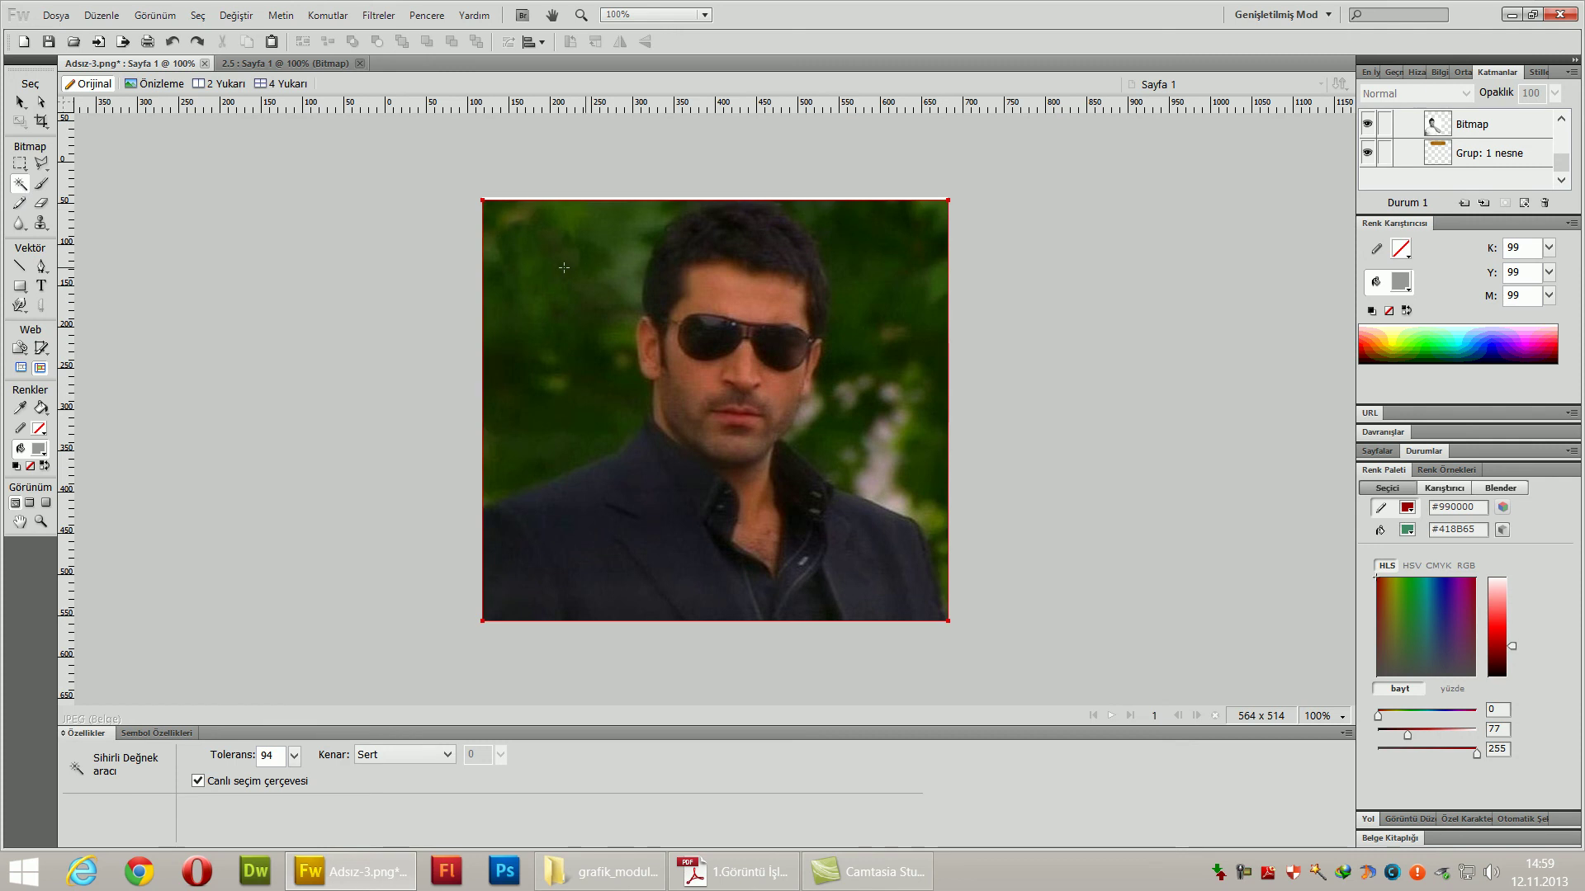
{"action": "mouse_move", "coordinate": [294, 754]}
{"action": "left_mouse_down"}
{"action": "mouse_move", "coordinate": [303, 789]}
{"action": "mouse_move", "coordinate": [300, 766]}
{"action": "left_mouse_up"}
{"action": "key", "text": "Delete"}
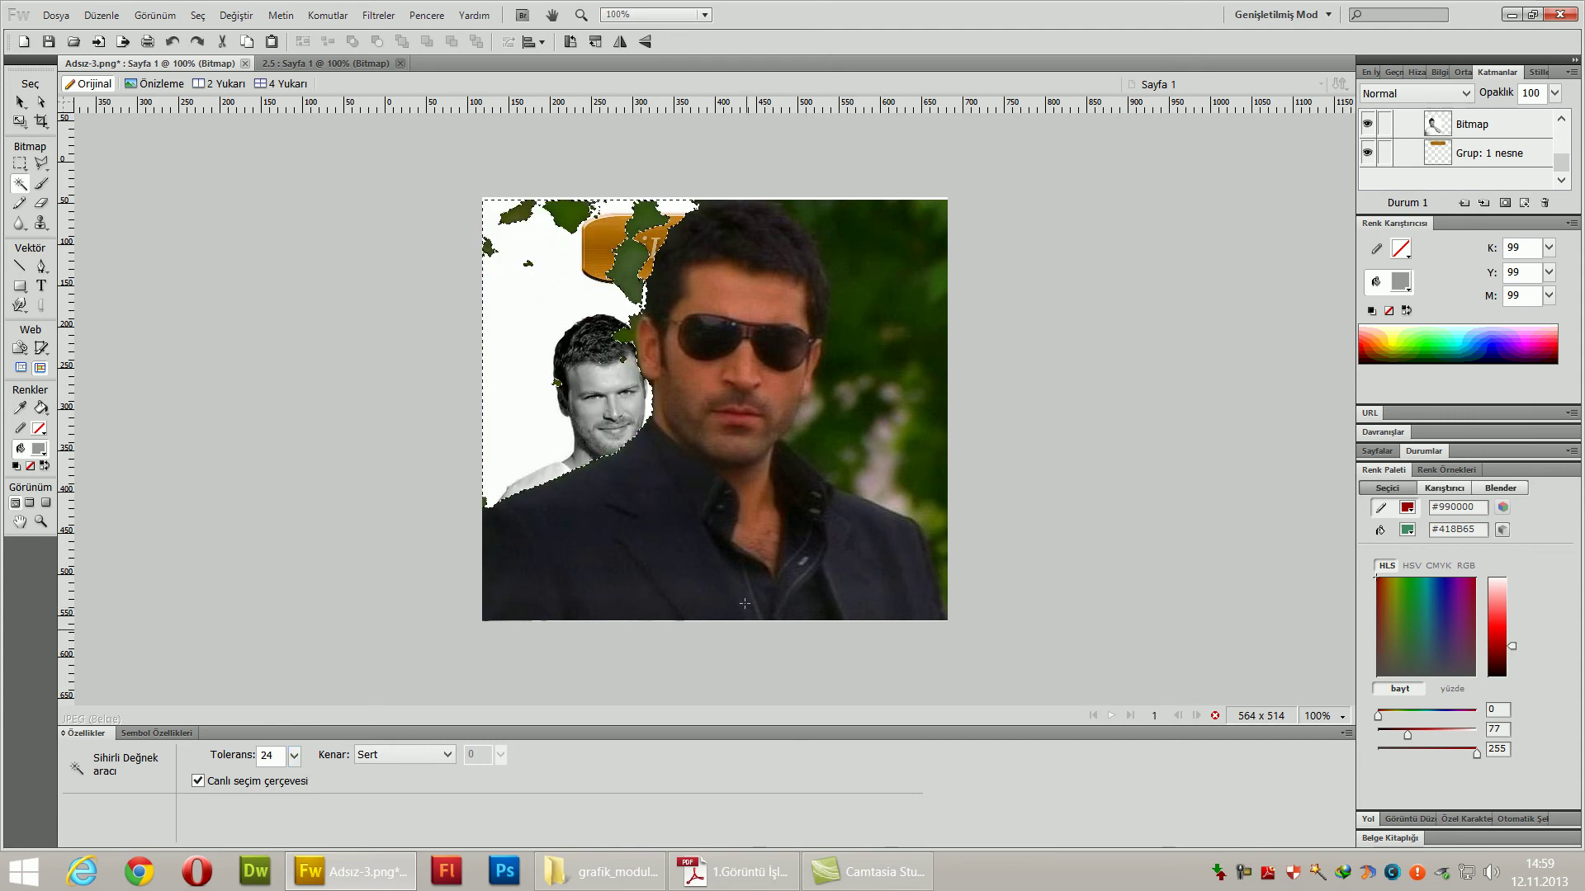
- Select and delete the green and pale background areas on the right of the sunglasses photo with the Magic Wand
{"action": "left_click", "coordinate": [901, 320]}
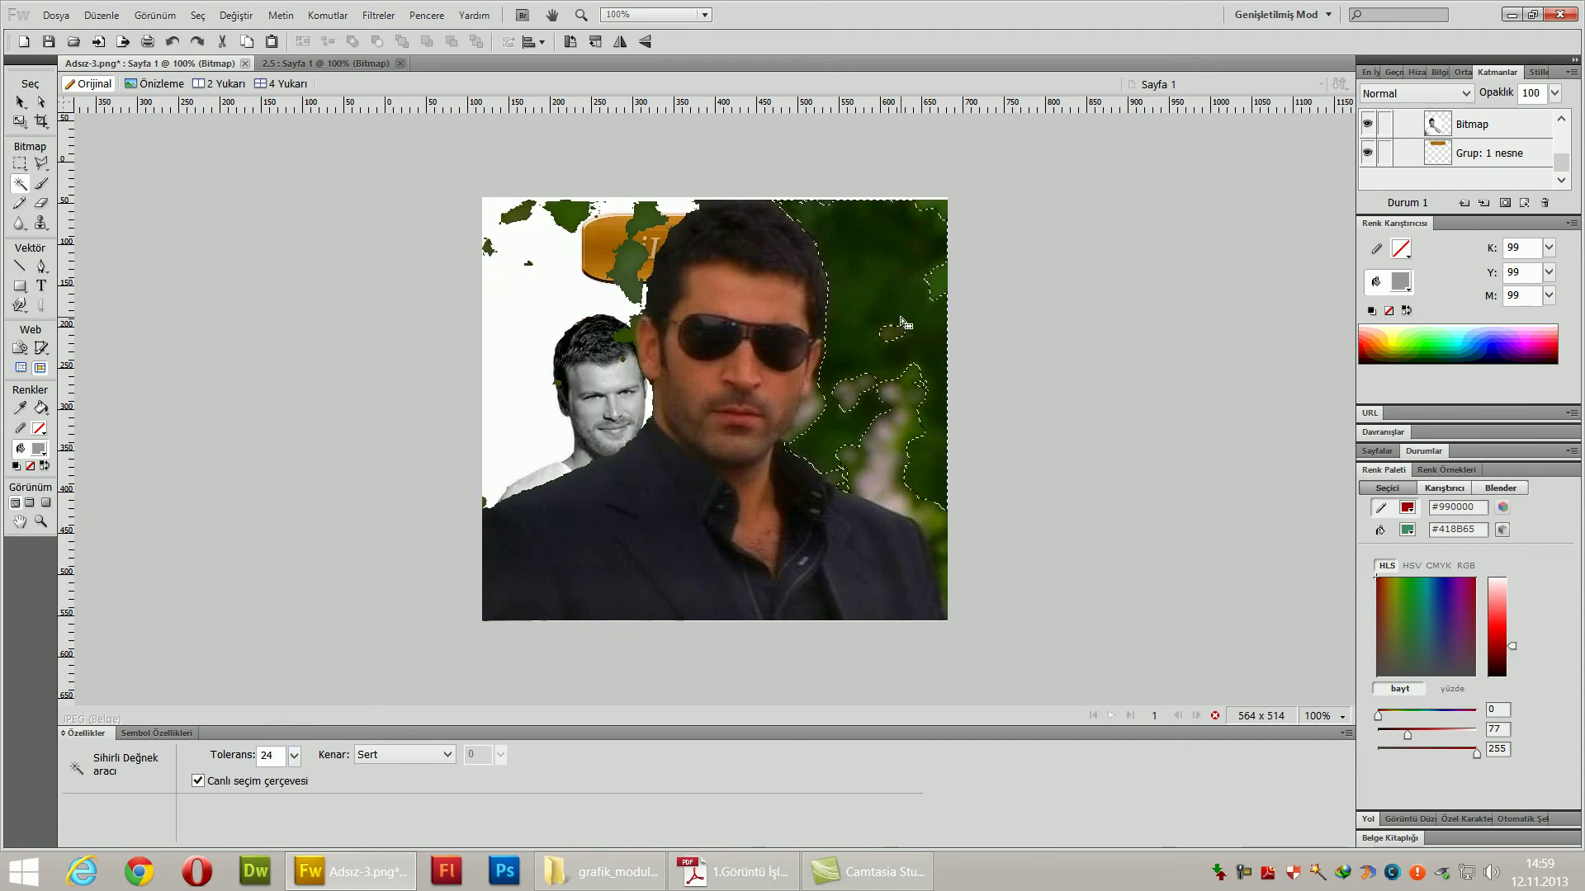
{"action": "key", "text": "Delete"}
{"action": "left_click", "coordinate": [886, 459]}
{"action": "key", "text": "Delete"}
{"action": "left_click", "coordinate": [931, 518]}
{"action": "key", "text": "Delete"}
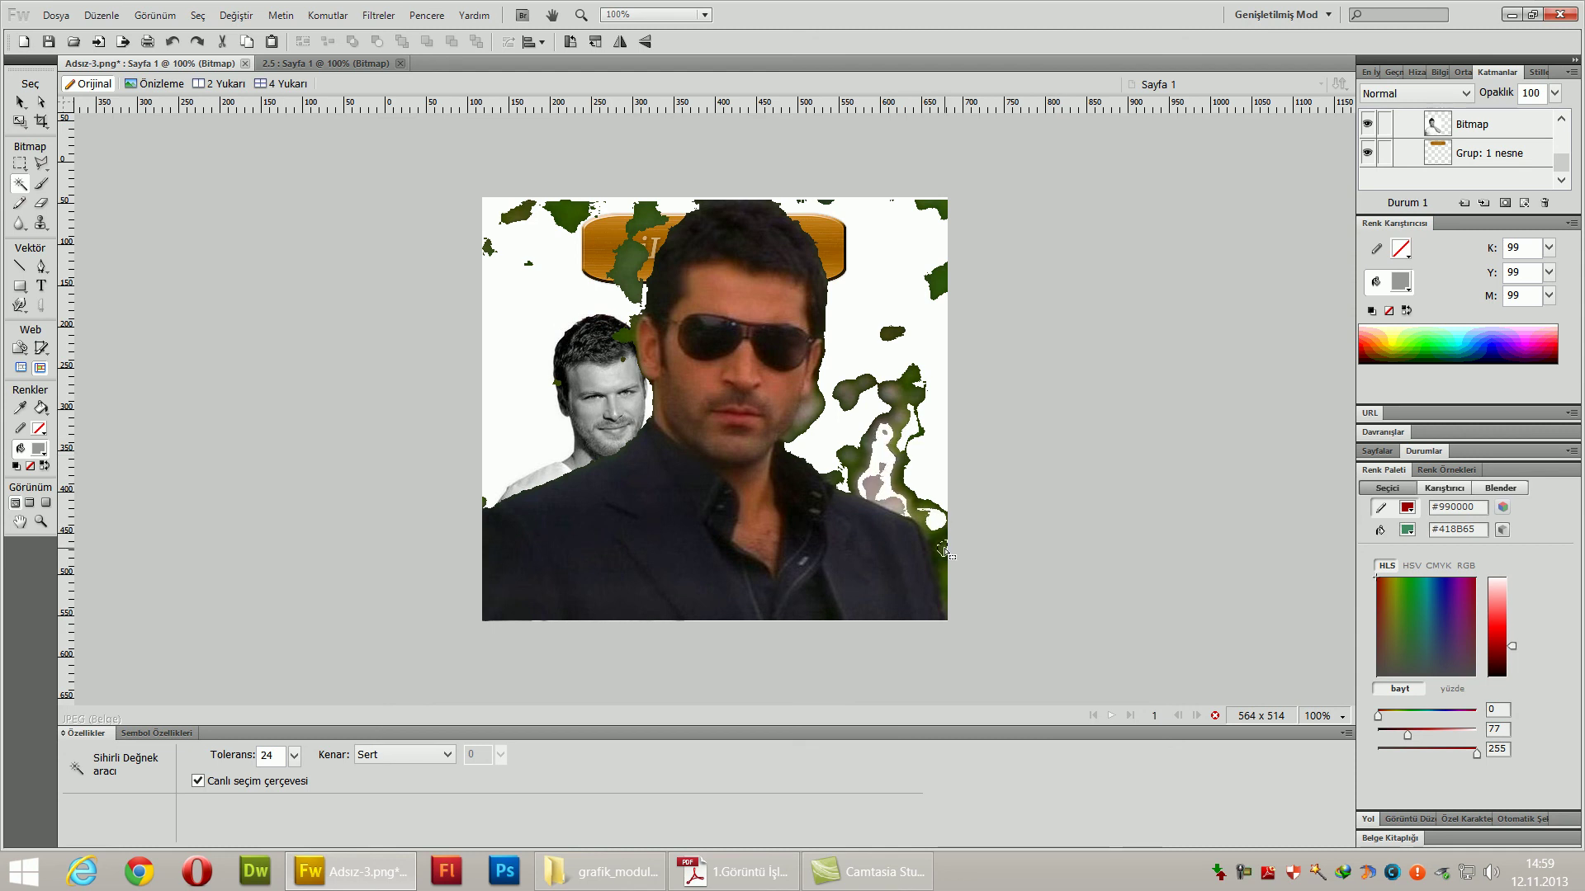
- Set the Magic Wand to tolerance 42 with Kenar Yumuşatma edges and delete the green remnants beside the man's right-hand shoulder
{"action": "left_click_drag", "start_coordinate": [294, 755], "coordinate": [299, 740]}
{"action": "left_click", "coordinate": [444, 754]}
{"action": "left_click", "coordinate": [437, 785]}
{"action": "left_click", "coordinate": [947, 560]}
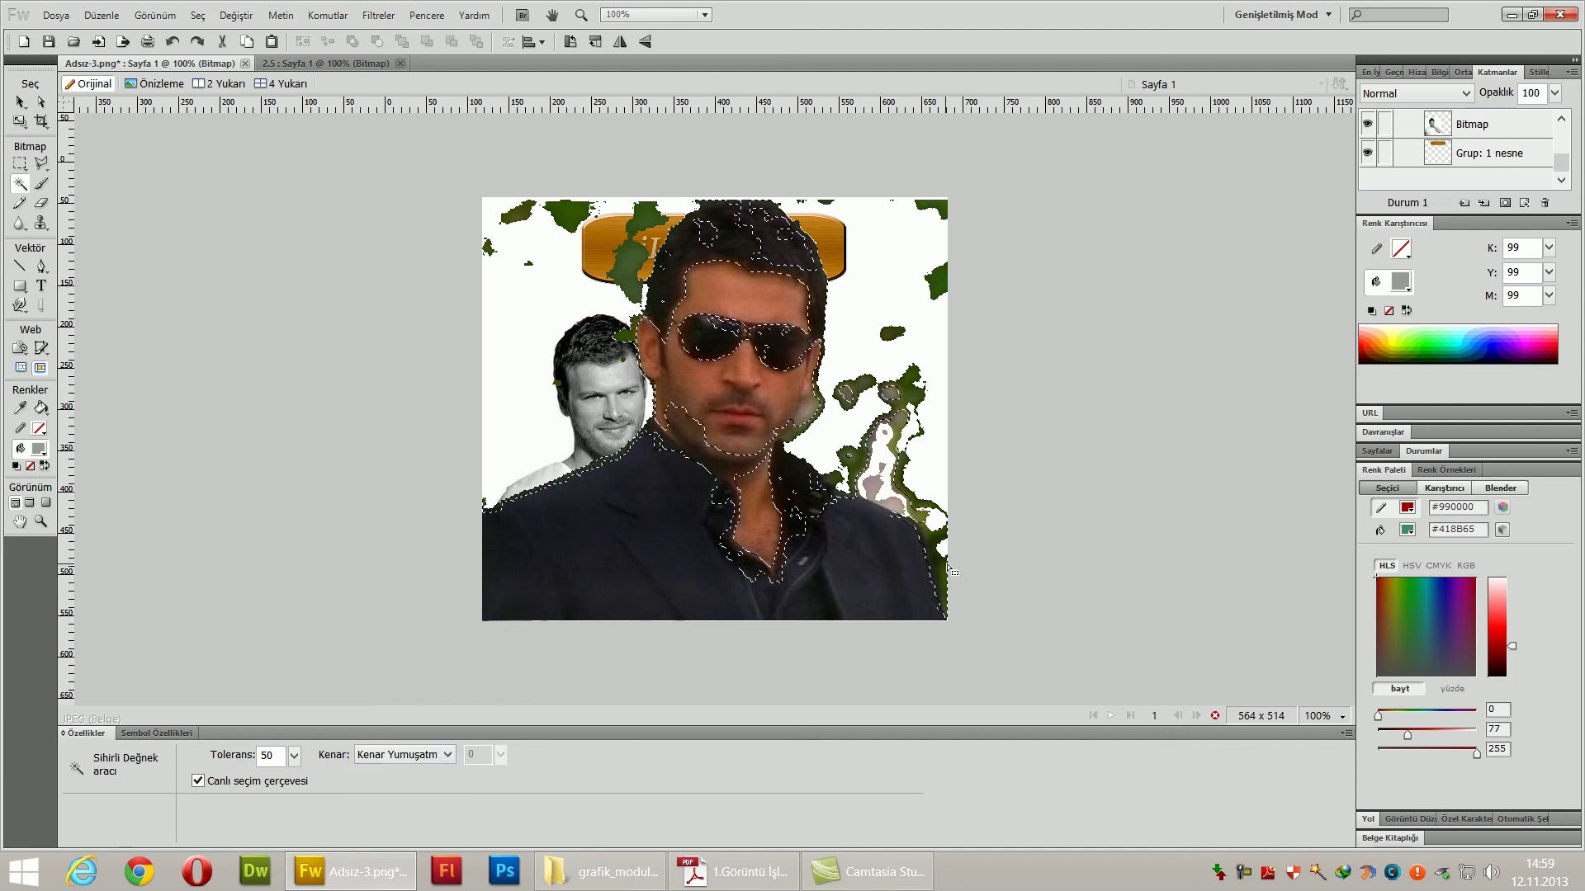
{"action": "left_click_drag", "start_coordinate": [295, 756], "coordinate": [295, 762]}
{"action": "key", "text": "ctrl+z"}
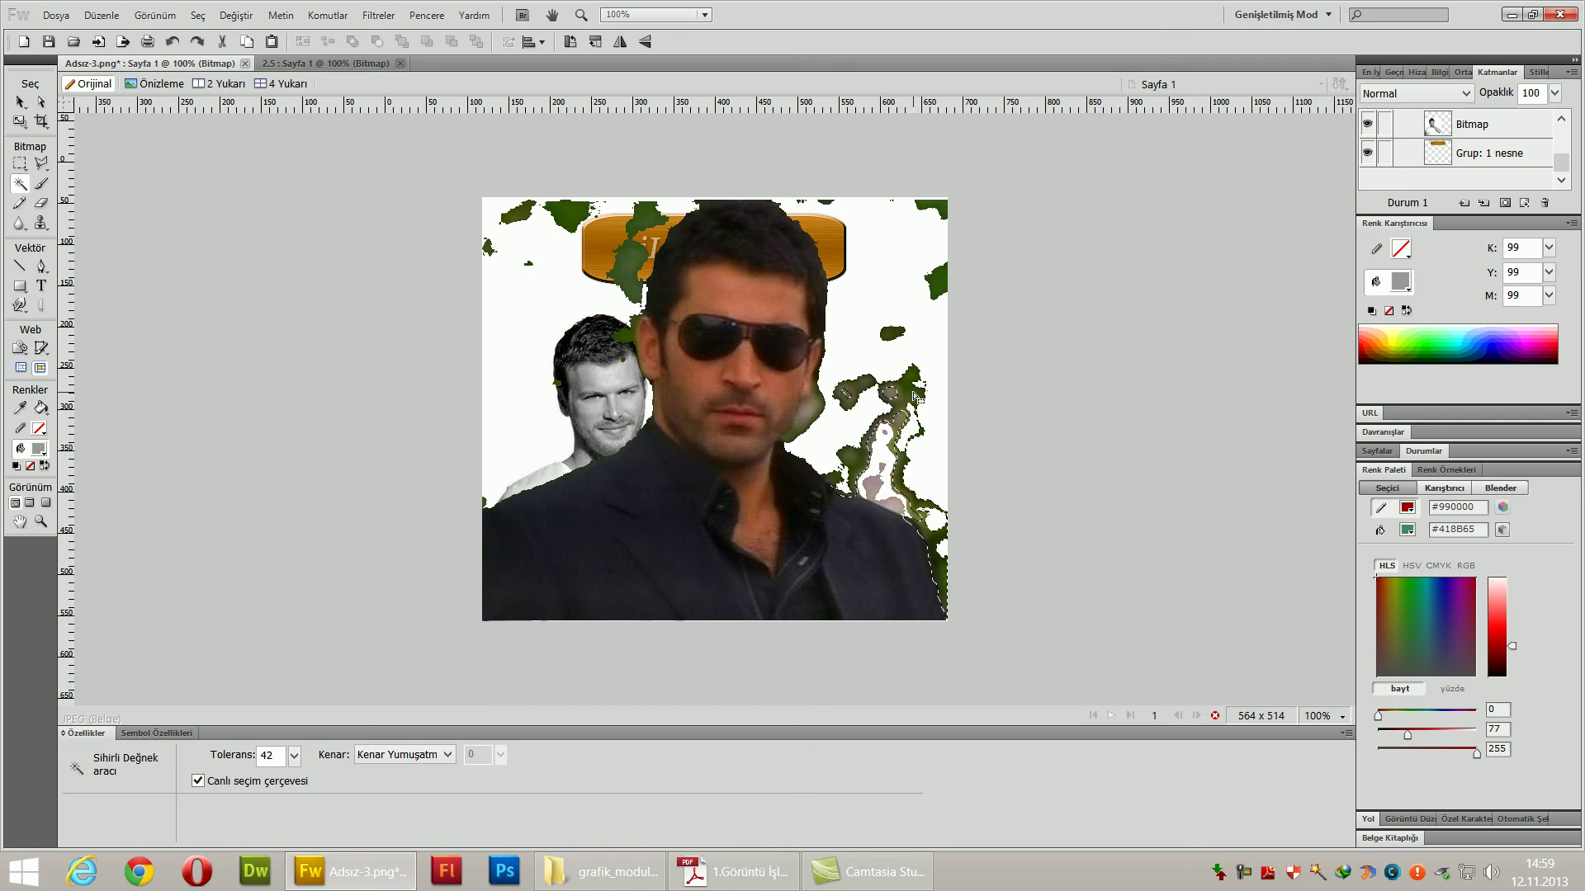
{"action": "key", "text": "Delete"}
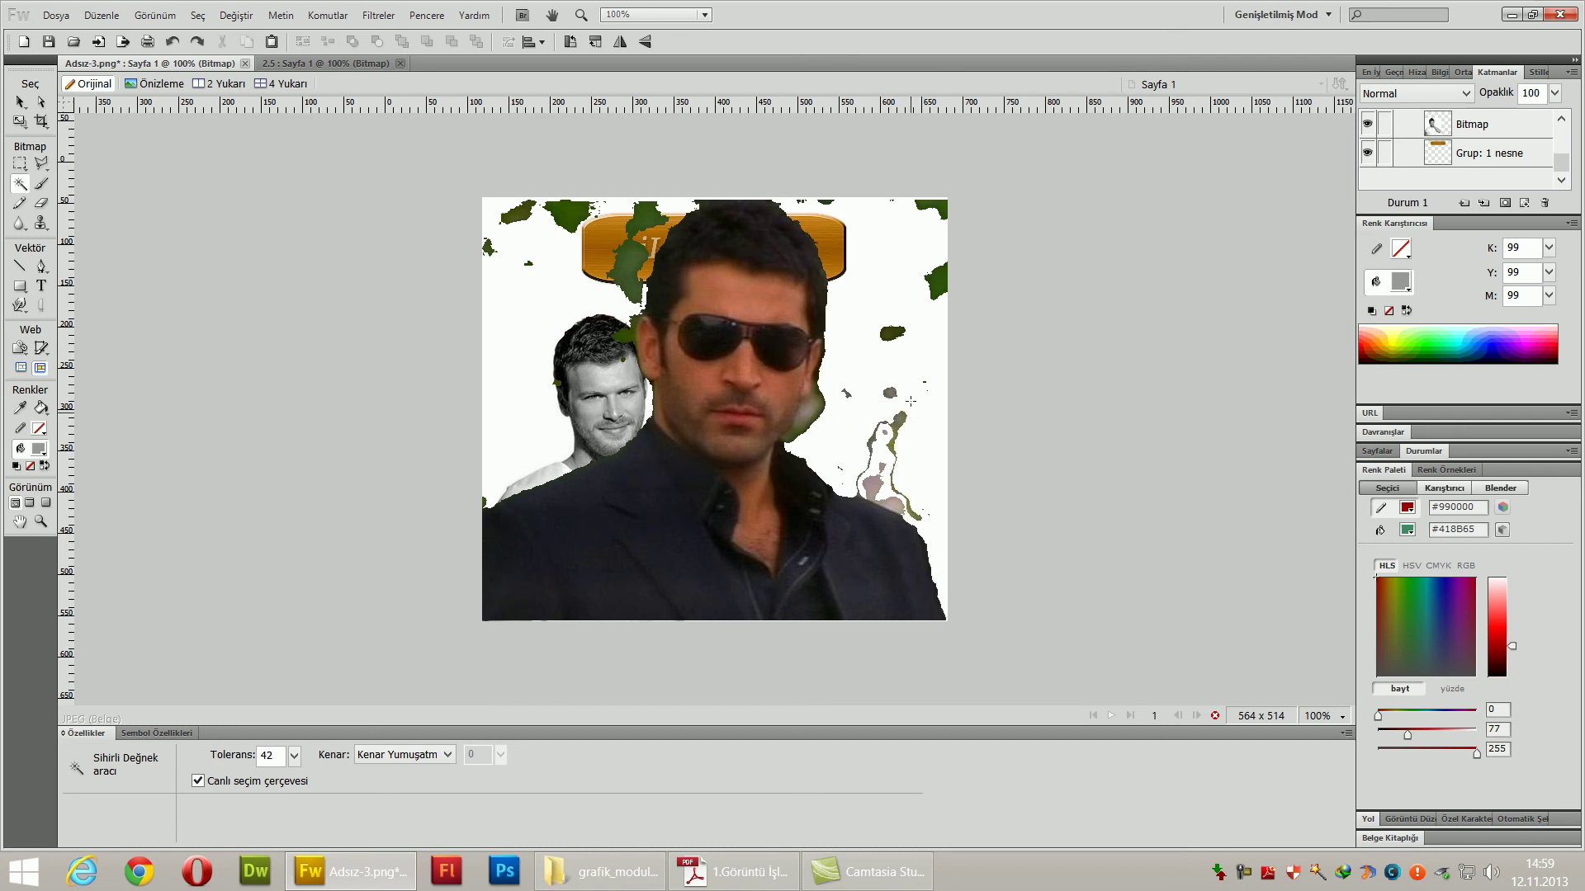
- Delete the green patches at the sunglasses photo's right edge, upper-right corner and upper left with the Magic Wand
{"action": "left_click", "coordinate": [937, 280]}
{"action": "key", "text": "Delete"}
{"action": "left_click", "coordinate": [935, 209]}
{"action": "key", "text": "Delete"}
{"action": "left_click", "coordinate": [540, 217]}
{"action": "key", "text": "Delete"}
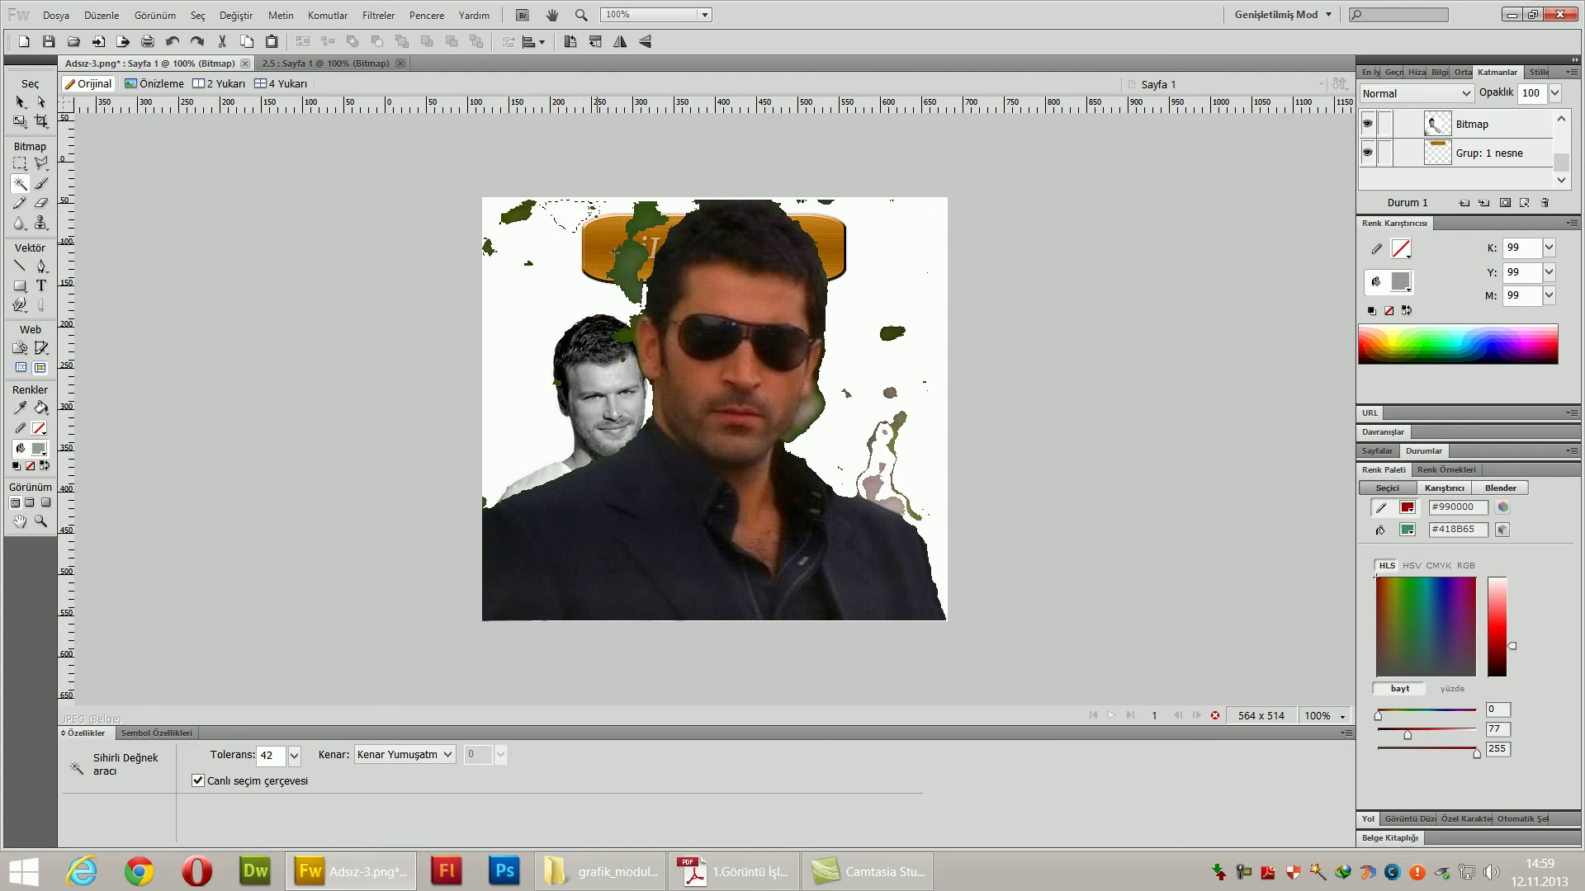
- Delete the green patches over the İLETİŞİM button, near the upper-left corner and beside the man's ear with the Magic Wand
{"action": "left_click", "coordinate": [564, 241]}
{"action": "key", "text": "Delete"}
{"action": "left_click", "coordinate": [519, 219]}
{"action": "key", "text": "Delete"}
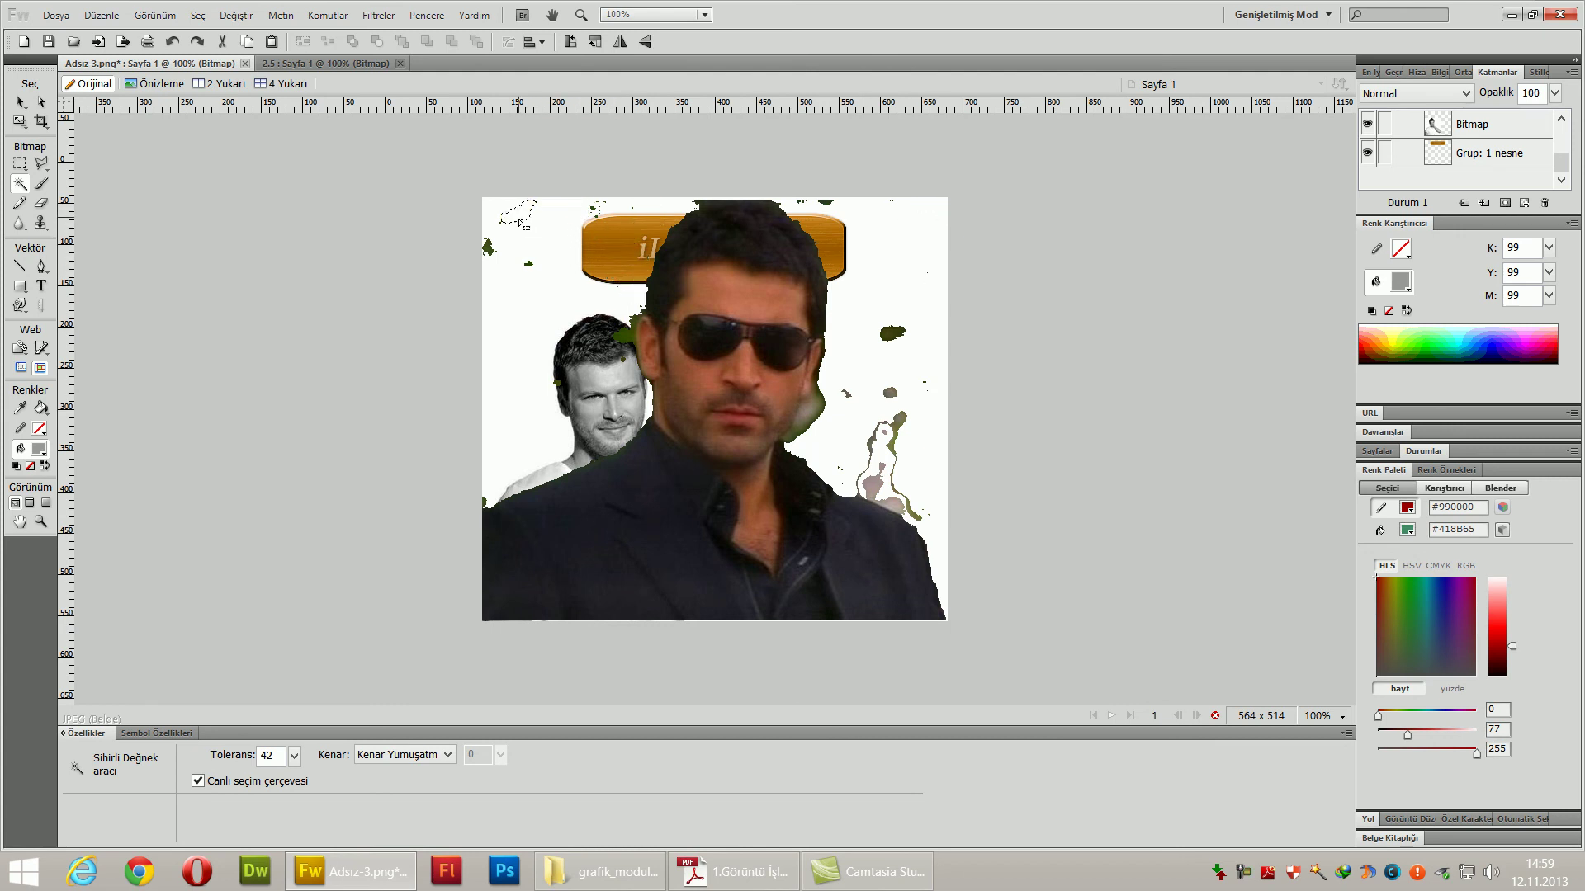
{"action": "left_click", "coordinate": [628, 334]}
{"action": "key", "text": "Delete"}
- Lower the Magic Wand tolerance to 28 and delete the green fringe around the patch beside the man's jaw
{"action": "left_click", "coordinate": [814, 418]}
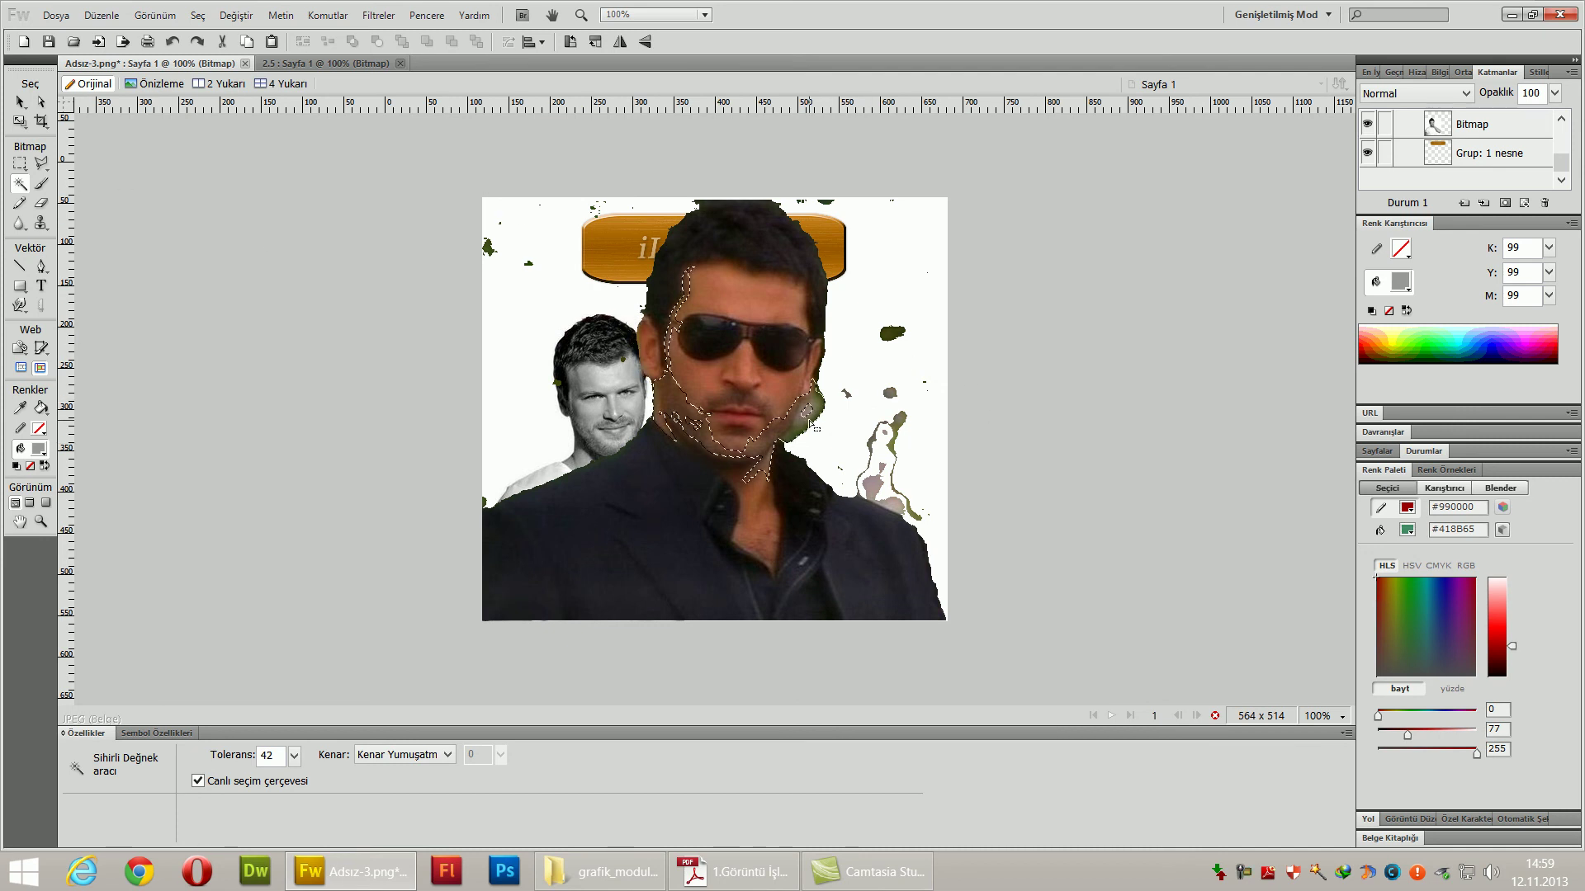
{"action": "left_click", "coordinate": [816, 421]}
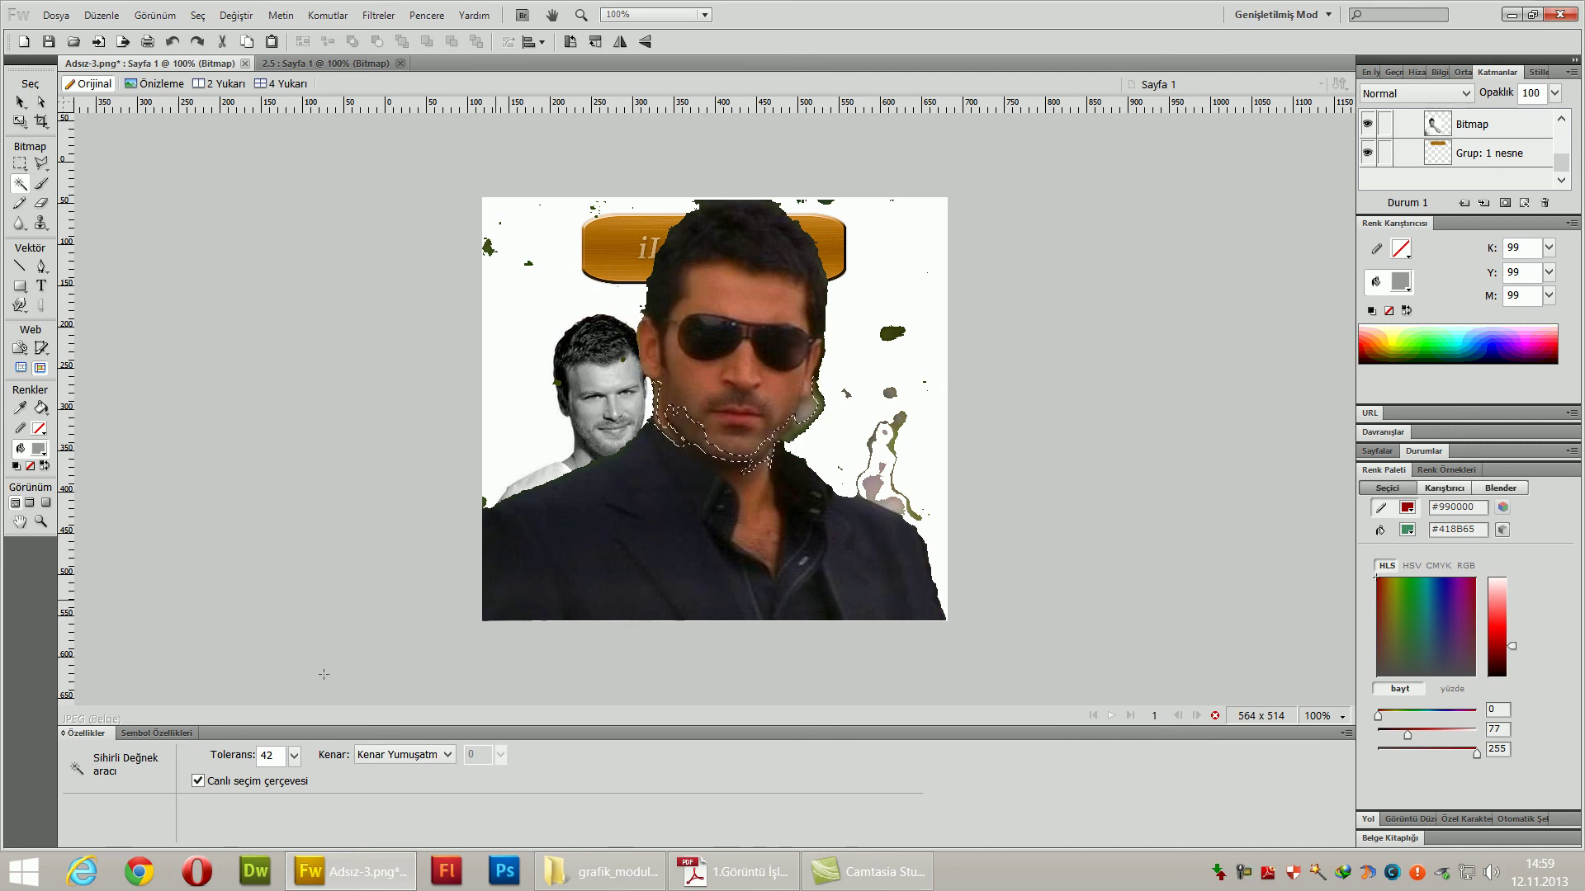
{"action": "left_click_drag", "start_coordinate": [299, 765], "coordinate": [299, 773]}
{"action": "left_click", "coordinate": [299, 772]}
{"action": "left_click", "coordinate": [820, 408]}
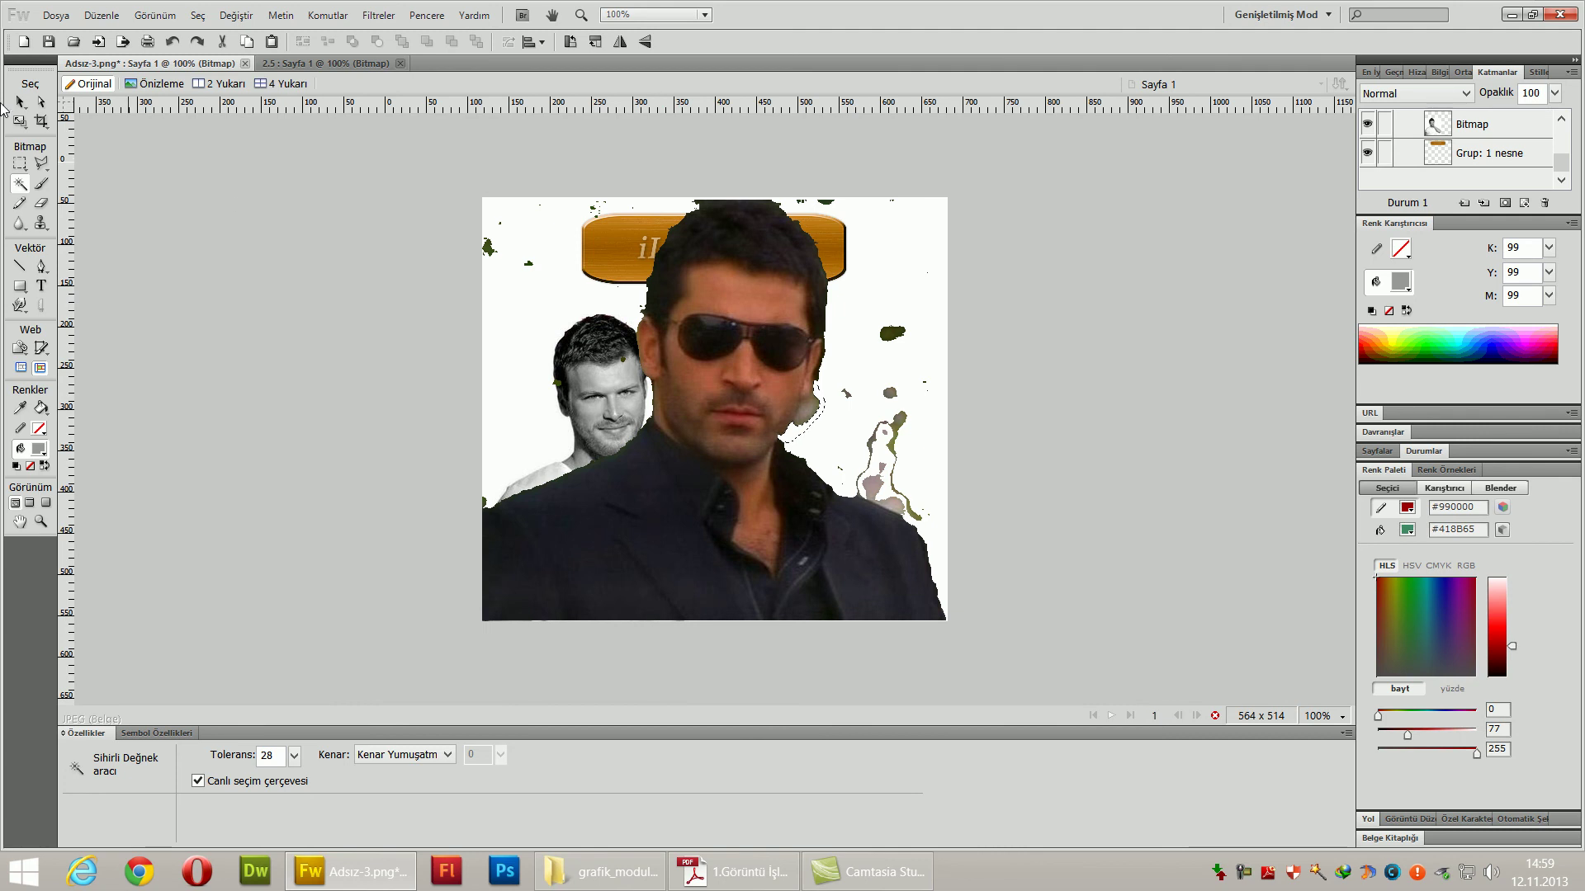
- Deselect, then erase the remaining patch beside the jaw and part of the background remnants near the shoulder with a size 18 Eraser
{"action": "left_click", "coordinate": [41, 203]}
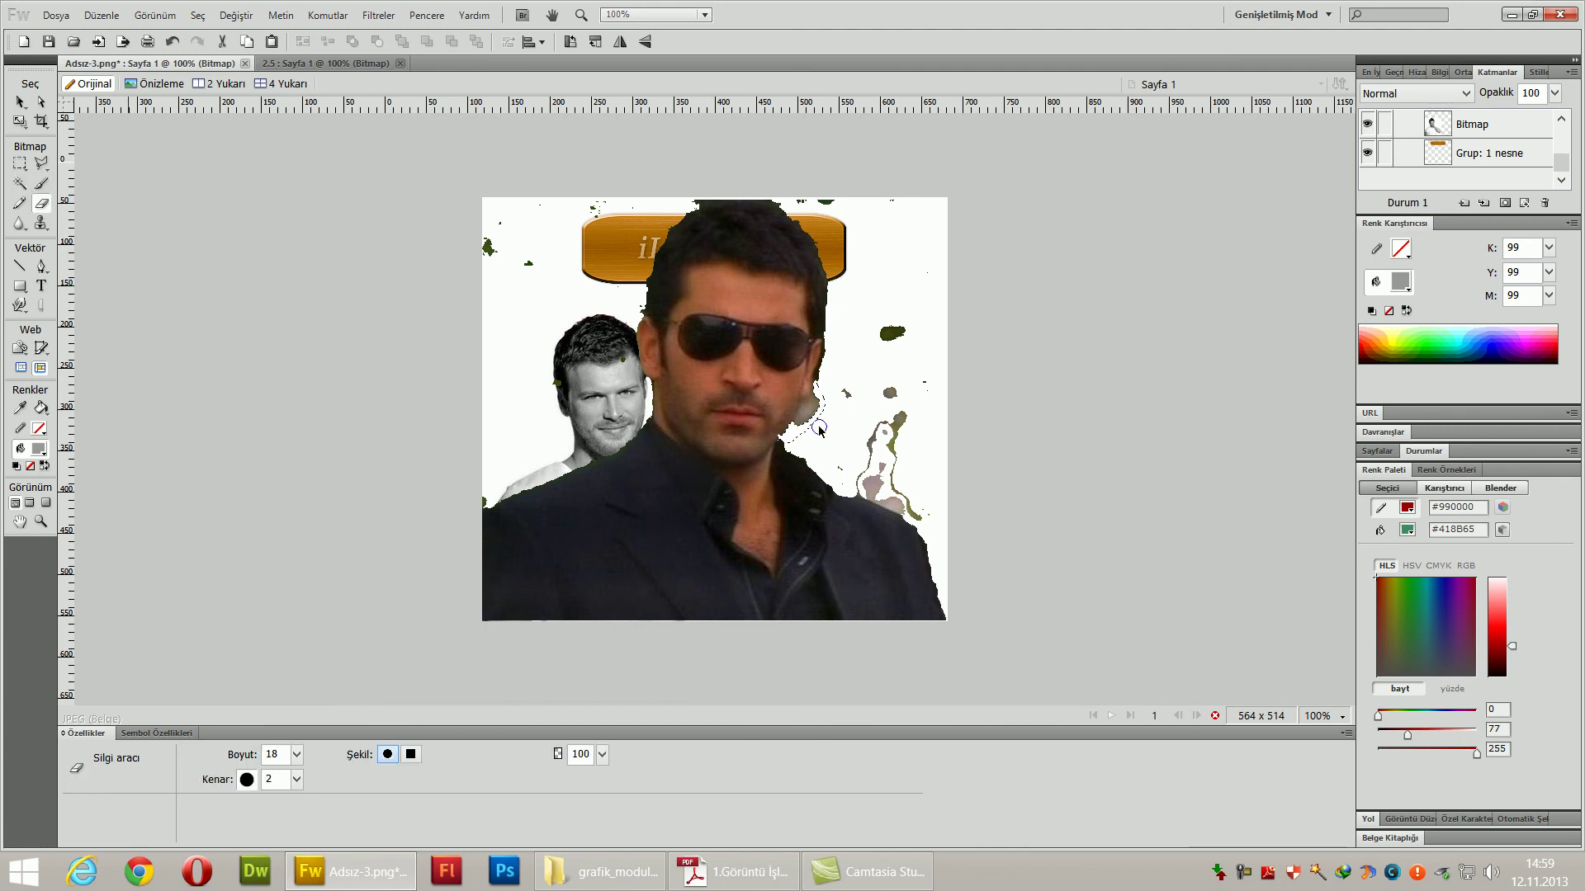
{"action": "key", "text": "ctrl+d"}
{"action": "left_click_drag", "start_coordinate": [813, 403], "coordinate": [803, 427]}
{"action": "mouse_move", "coordinate": [784, 443]}
{"action": "left_mouse_down"}
{"action": "mouse_move", "coordinate": [911, 524]}
{"action": "mouse_move", "coordinate": [931, 587]}
{"action": "mouse_move", "coordinate": [895, 479]}
{"action": "left_mouse_up"}
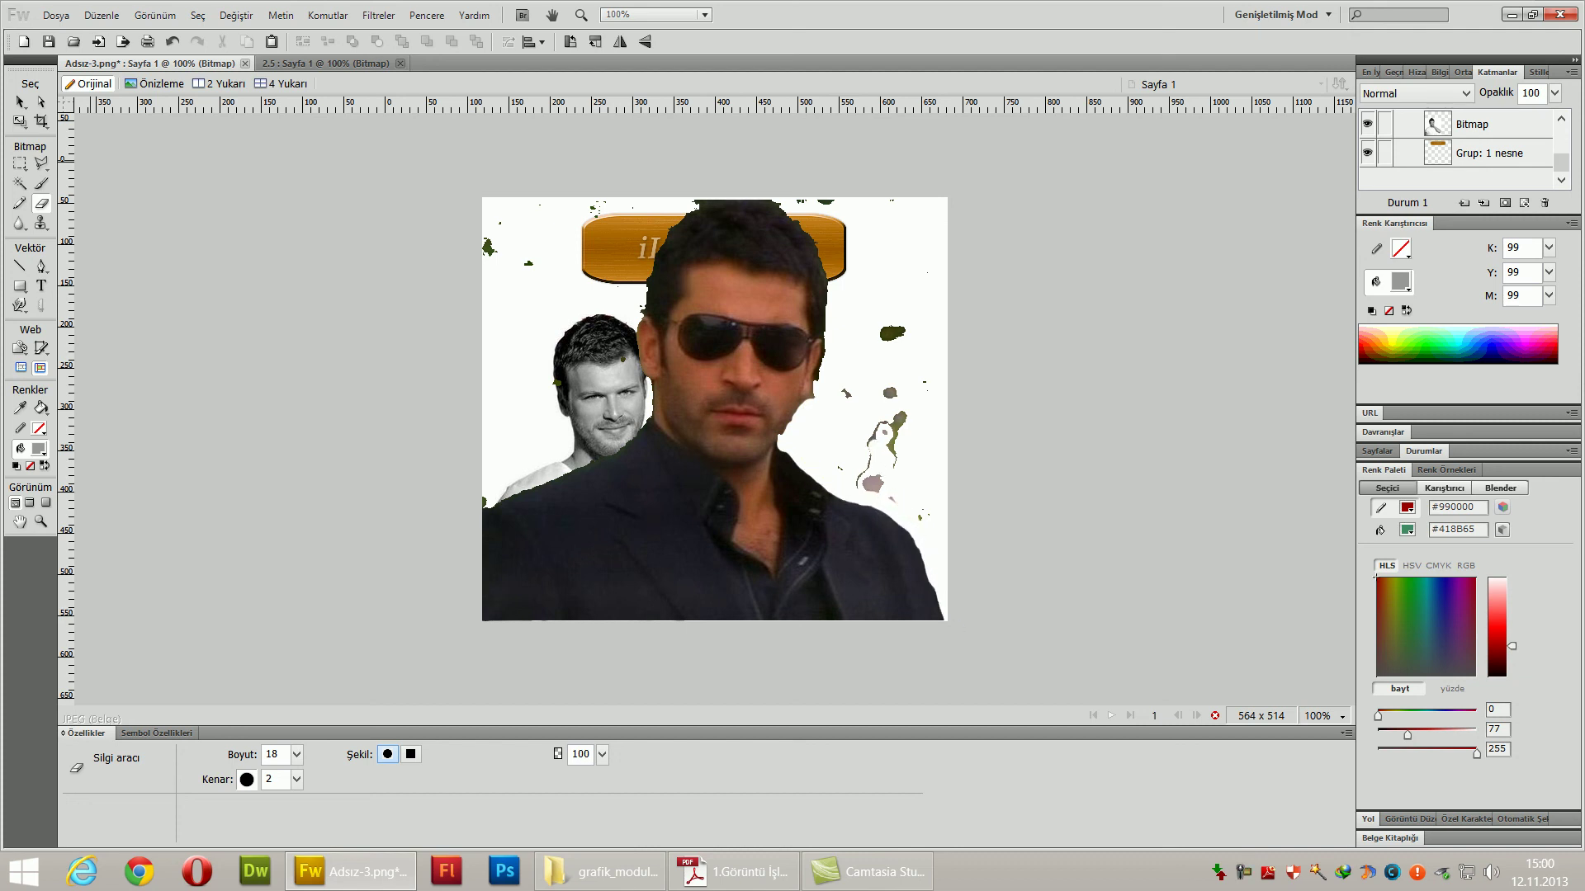
- Set the Eraser size to 53 and erase the background remnants beside the man and along the photo's upper edge
{"action": "left_click_drag", "start_coordinate": [296, 754], "coordinate": [318, 702]}
{"action": "left_click_drag", "start_coordinate": [890, 395], "coordinate": [870, 479]}
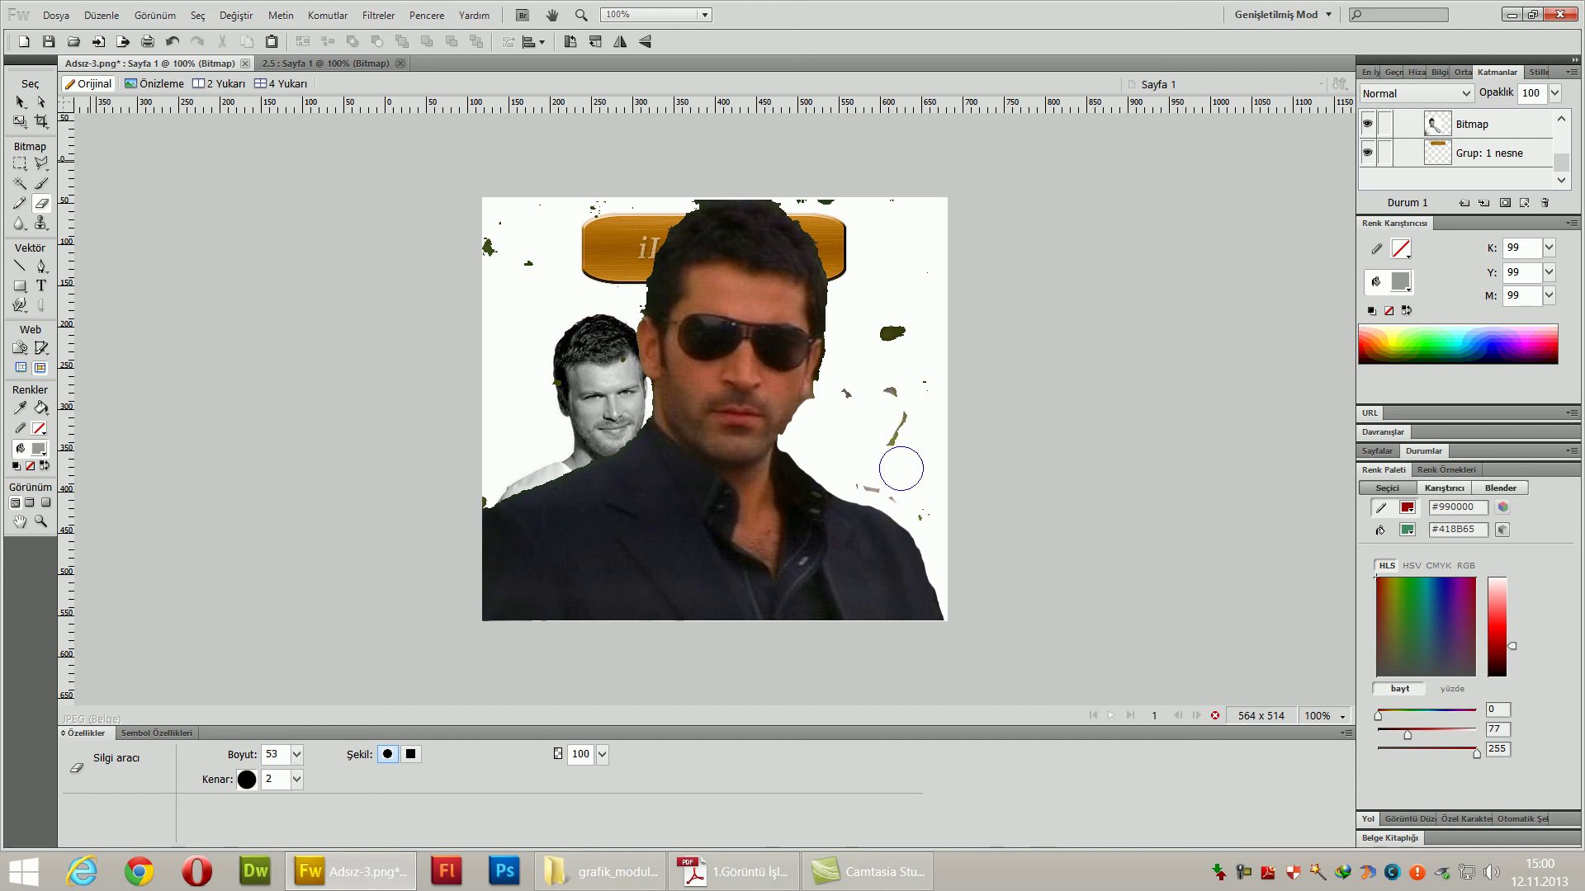
{"action": "left_click_drag", "start_coordinate": [892, 396], "coordinate": [852, 394]}
{"action": "left_click", "coordinate": [895, 338]}
{"action": "left_click_drag", "start_coordinate": [801, 194], "coordinate": [616, 191]}
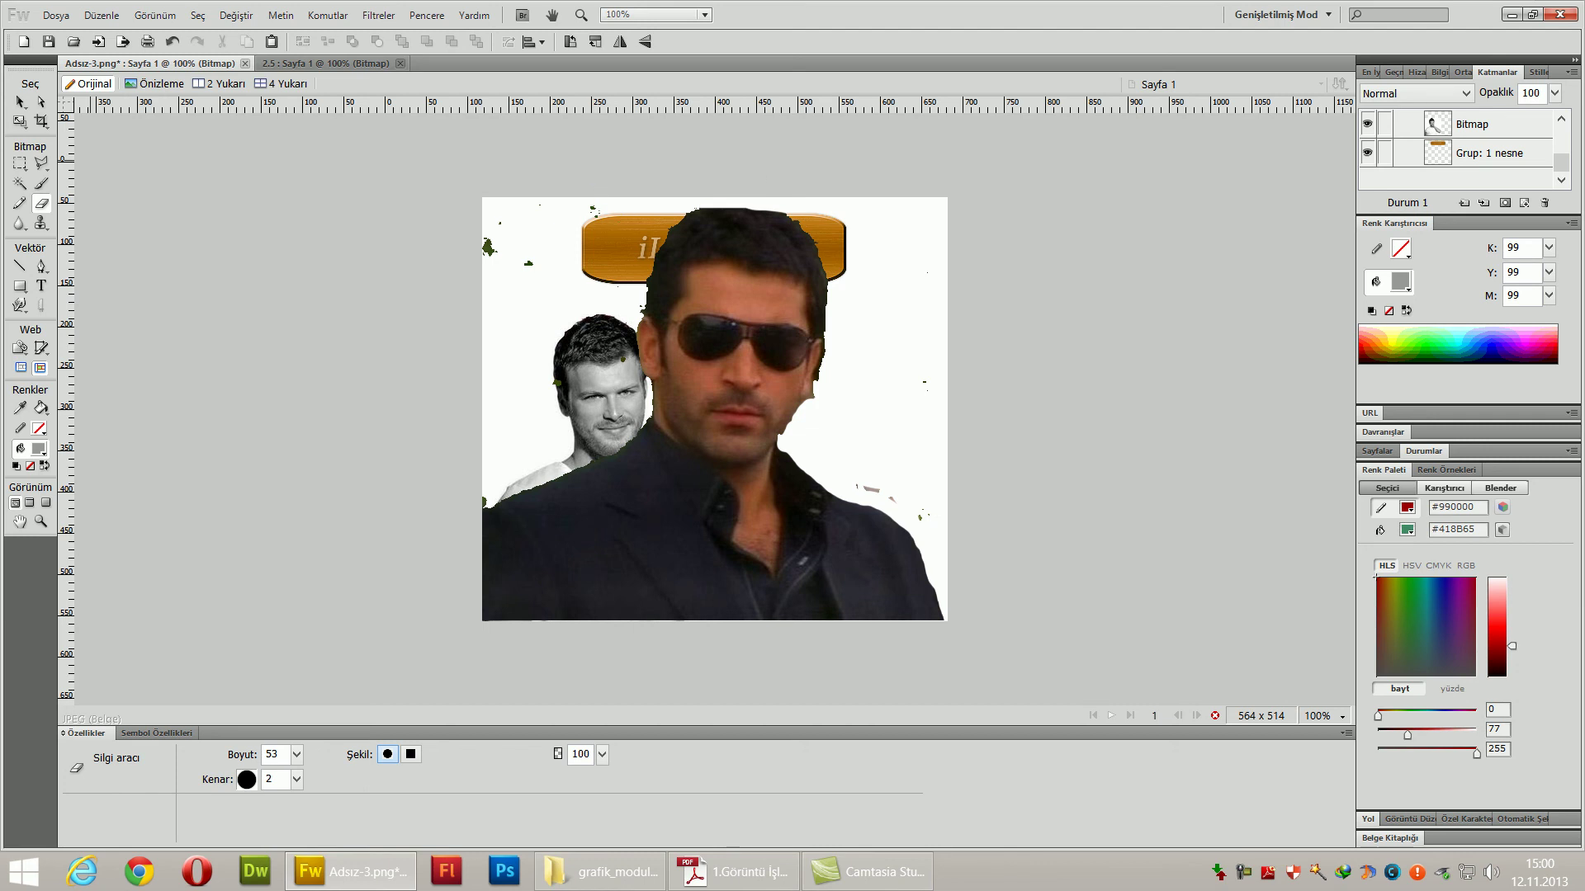
- Erase the green specks at the upper left and the jacket edge that covers the black-and-white photo
{"action": "left_click", "coordinate": [496, 233]}
{"action": "left_click", "coordinate": [481, 506]}
{"action": "left_click_drag", "start_coordinate": [485, 516], "coordinate": [501, 601]}
{"action": "mouse_move", "coordinate": [537, 490]}
{"action": "left_mouse_down"}
{"action": "mouse_move", "coordinate": [500, 618]}
{"action": "mouse_move", "coordinate": [559, 467]}
{"action": "mouse_move", "coordinate": [582, 458]}
{"action": "left_mouse_up"}
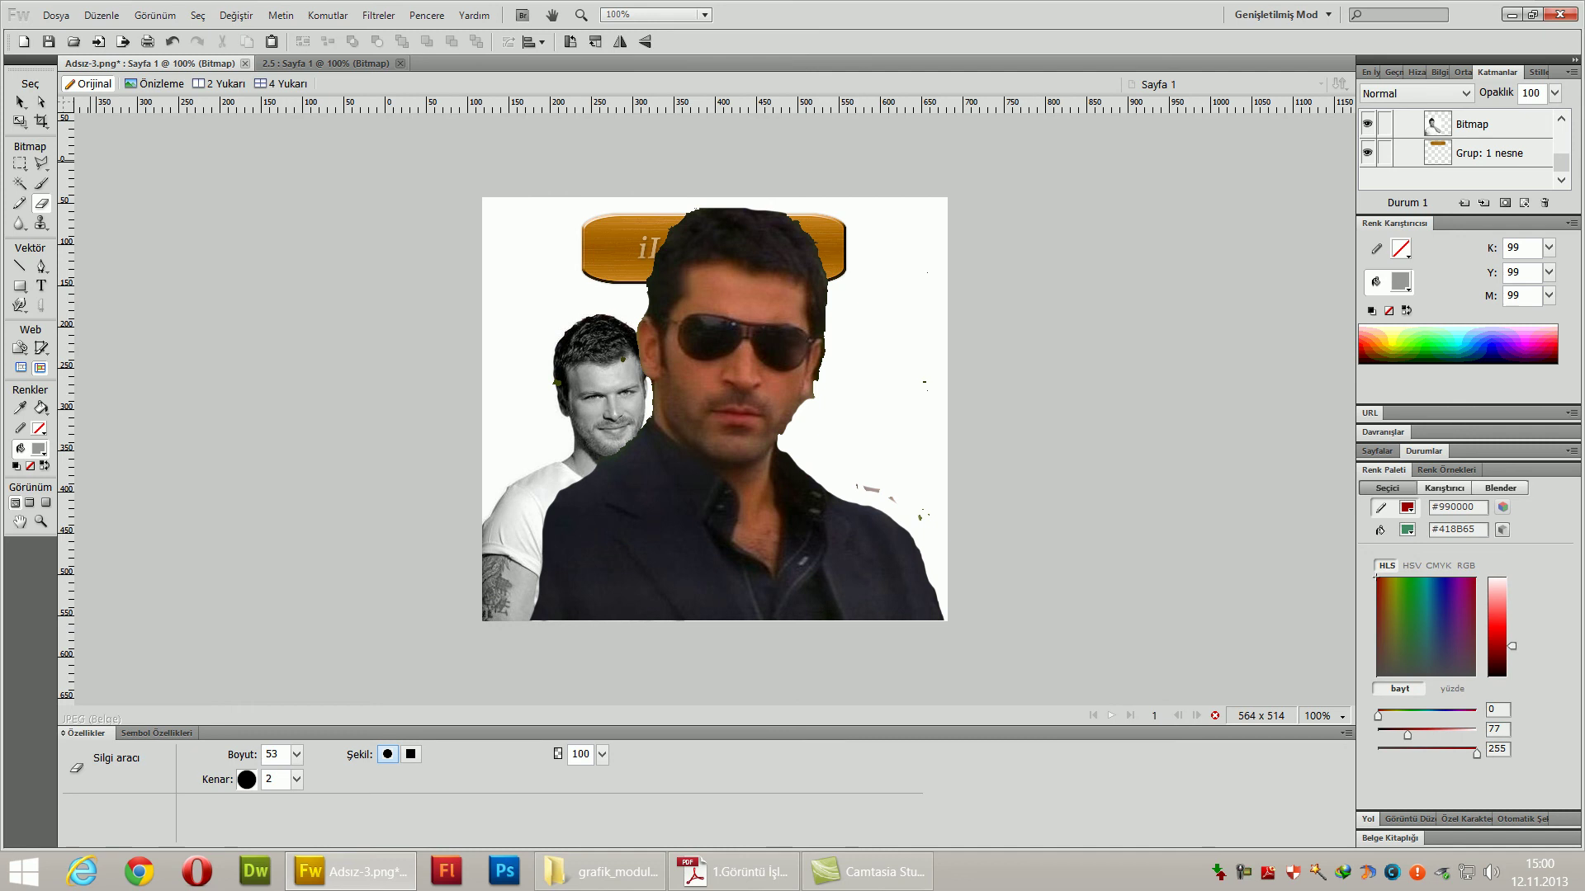
- Move the sunglasses photo down and to the right, clear of the black-and-white photo's face, and deselect it
{"action": "left_click", "coordinate": [20, 101]}
{"action": "left_click", "coordinate": [689, 446]}
{"action": "mouse_move", "coordinate": [685, 515]}
{"action": "left_mouse_down"}
{"action": "mouse_move", "coordinate": [716, 524]}
{"action": "mouse_move", "coordinate": [709, 452]}
{"action": "mouse_move", "coordinate": [748, 573]}
{"action": "left_mouse_up"}
{"action": "left_click", "coordinate": [1137, 550]}
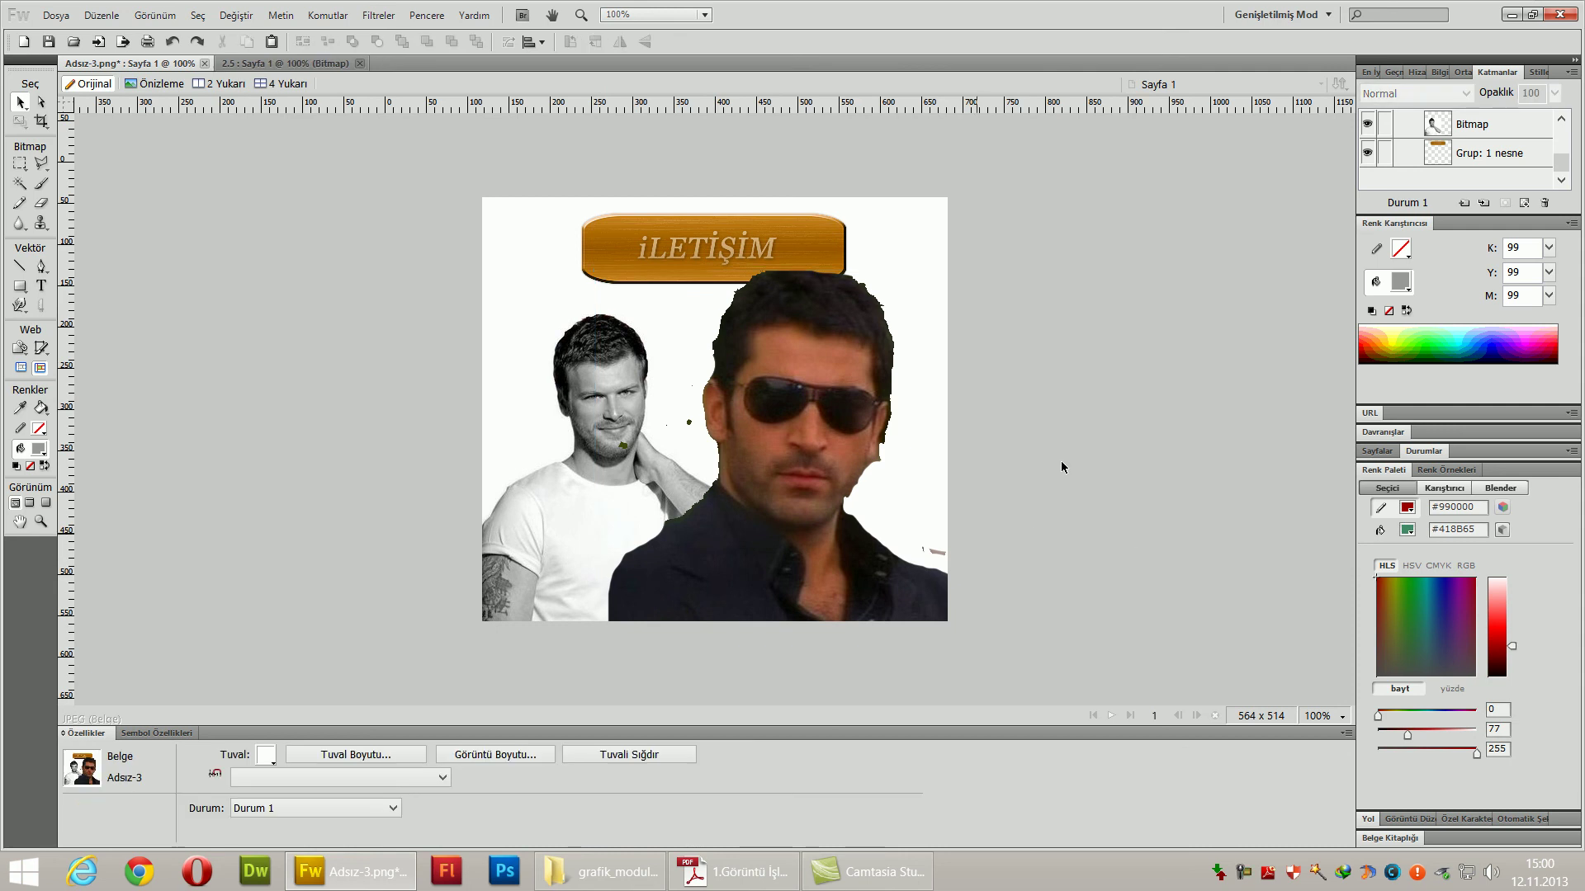
- Check section 3.14 Tuvali Kırpma in the course PDF in Adobe Reader, then return to Fireworks
{"action": "left_click", "coordinate": [55, 15]}
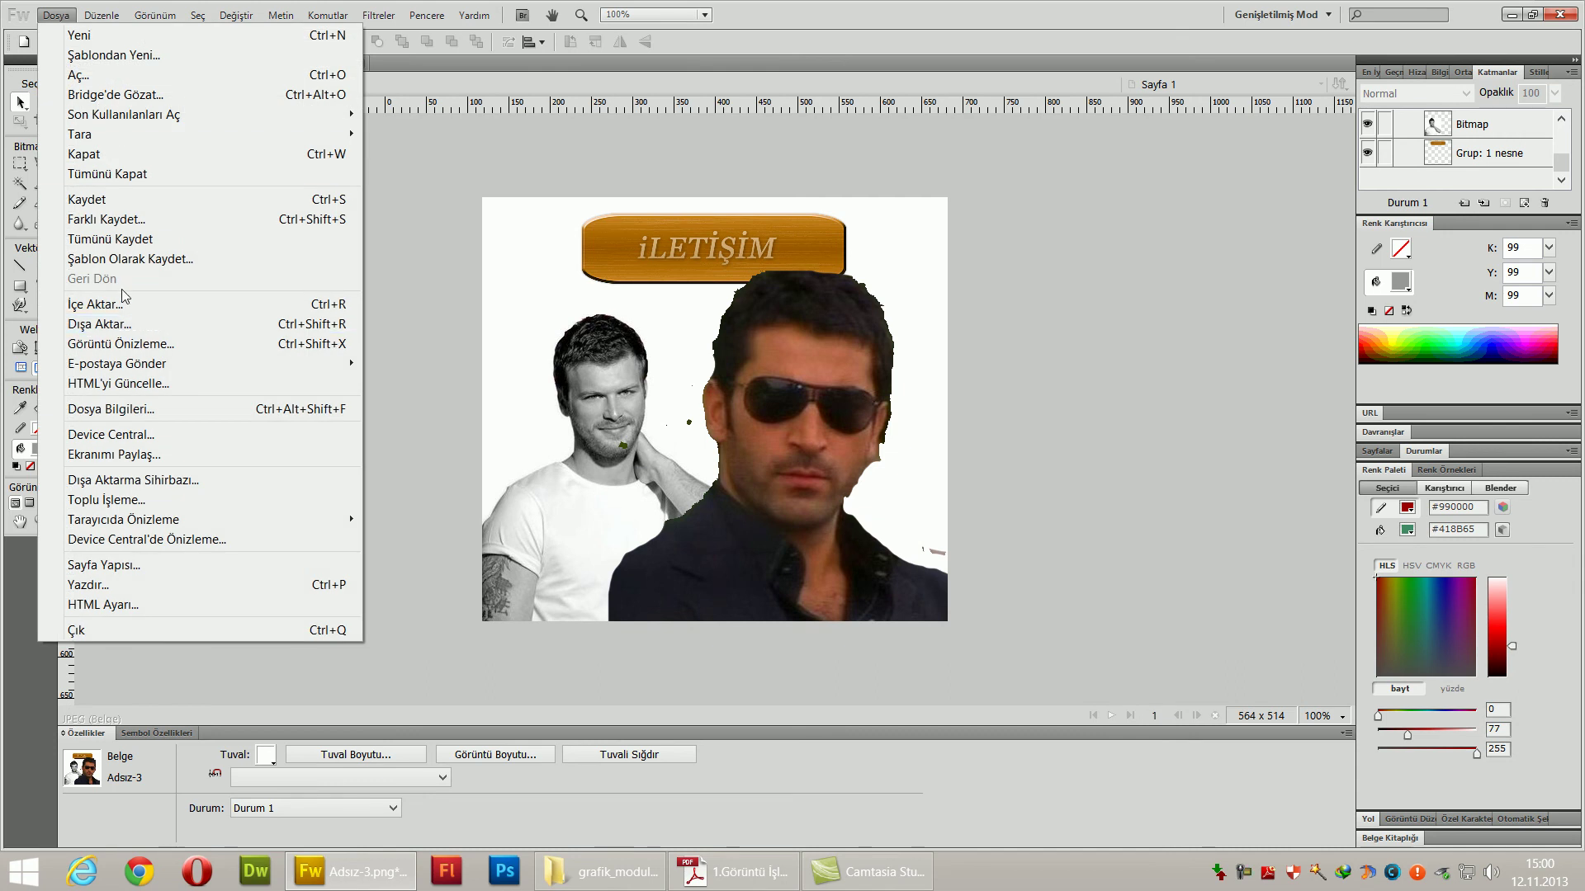
{"action": "left_click", "coordinate": [732, 872]}
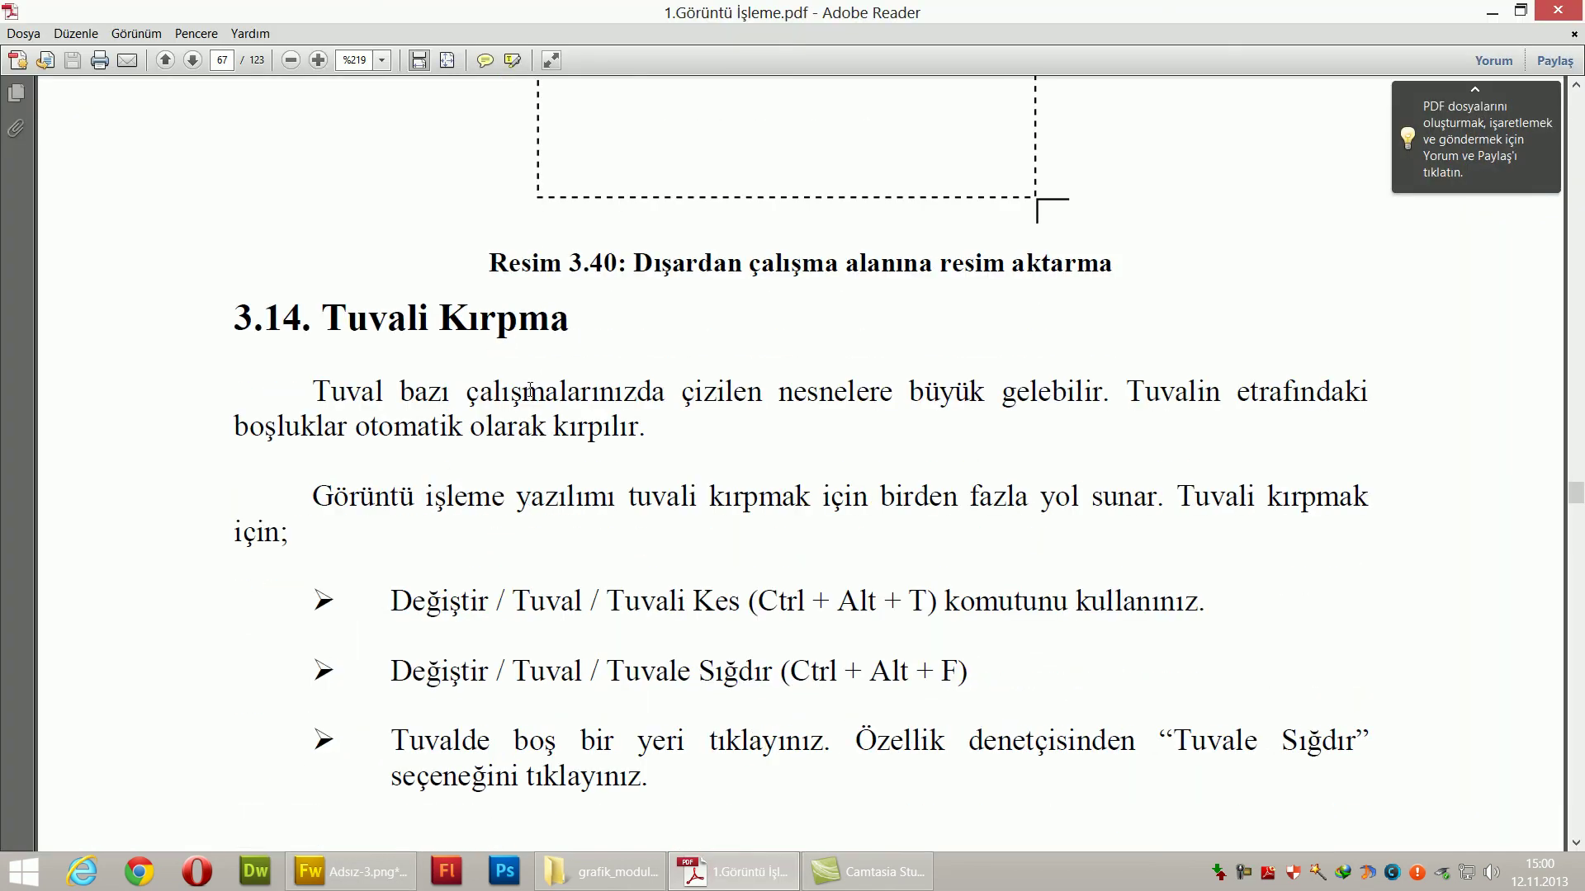
{"action": "scroll", "coordinate": [719, 502], "scroll_direction": "down", "scroll_amount": 3}
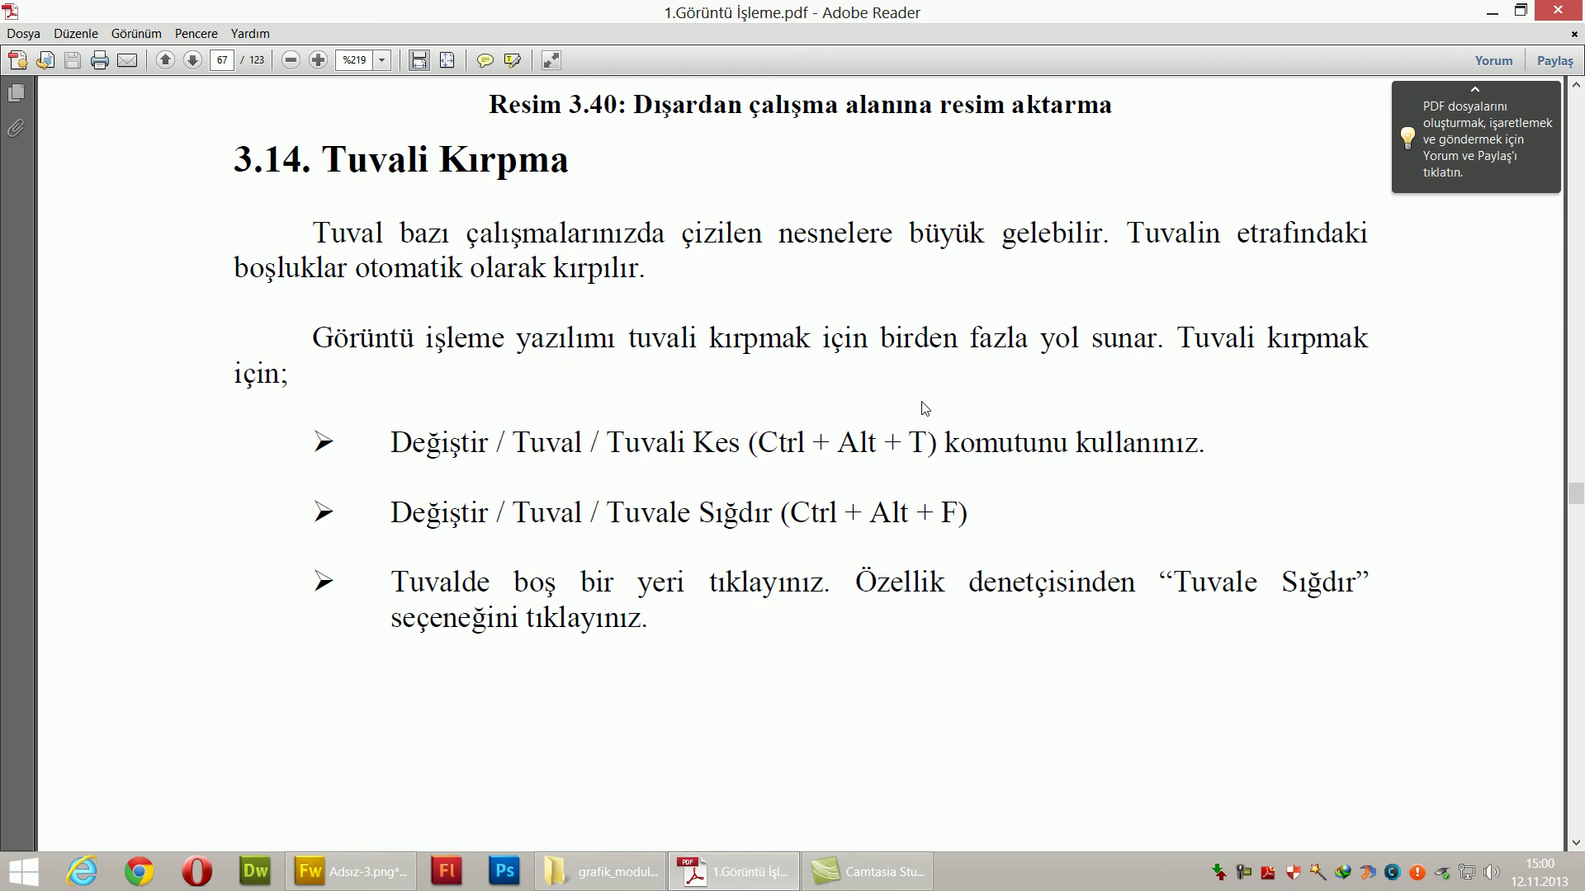
{"action": "left_click", "coordinate": [350, 872]}
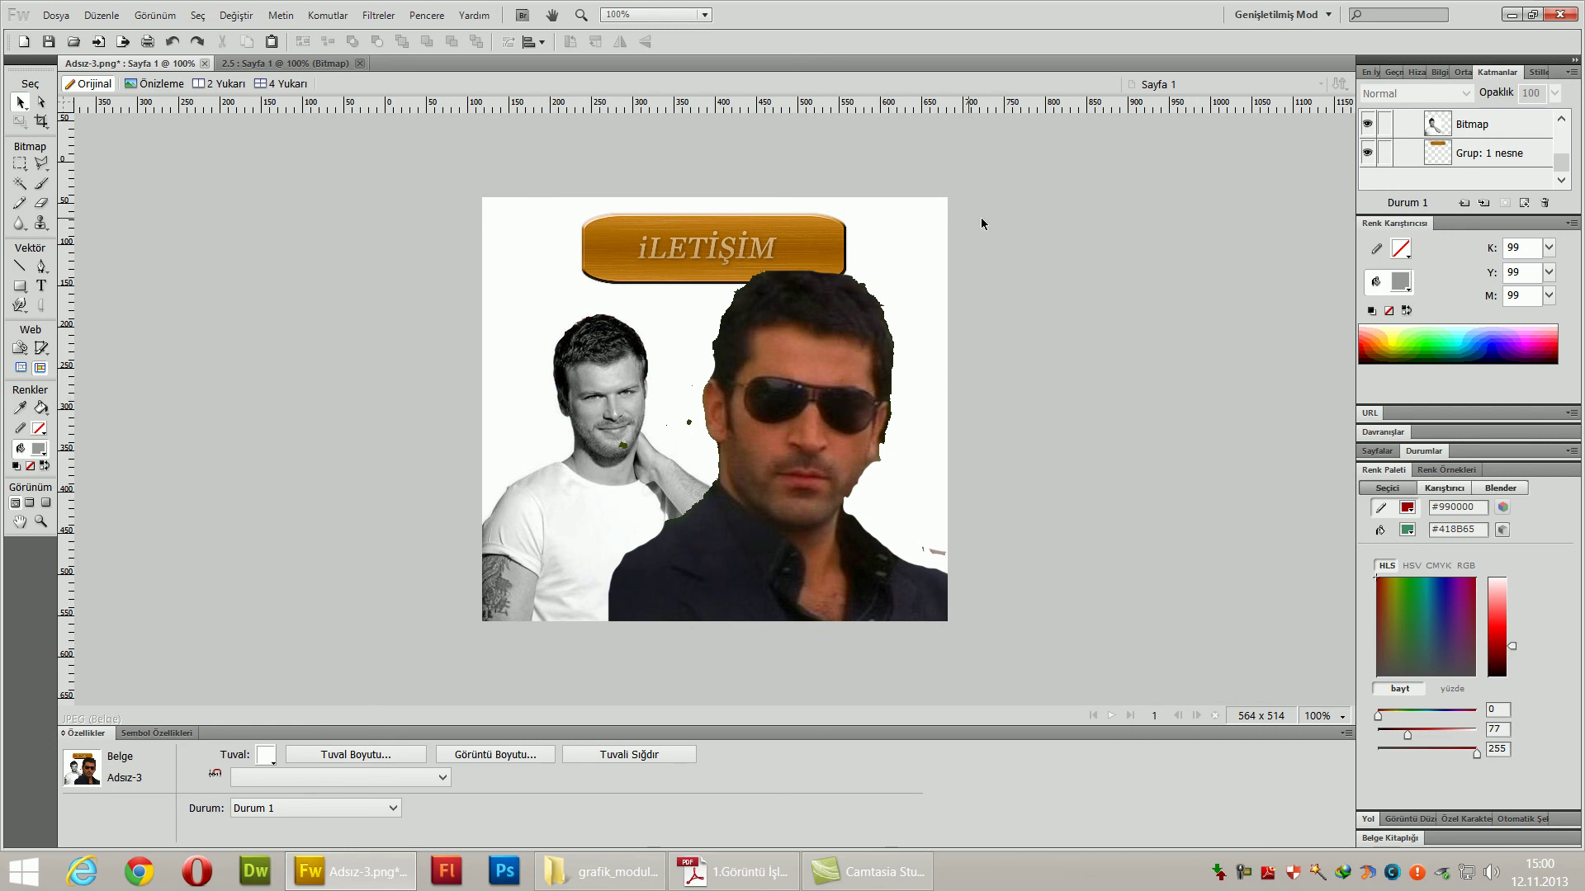
- Scale the sunglasses photo down to about 288 x 287 pixels and place it below the button at about X 216, Y 150
{"action": "left_click_drag", "start_coordinate": [828, 473], "coordinate": [786, 401]}
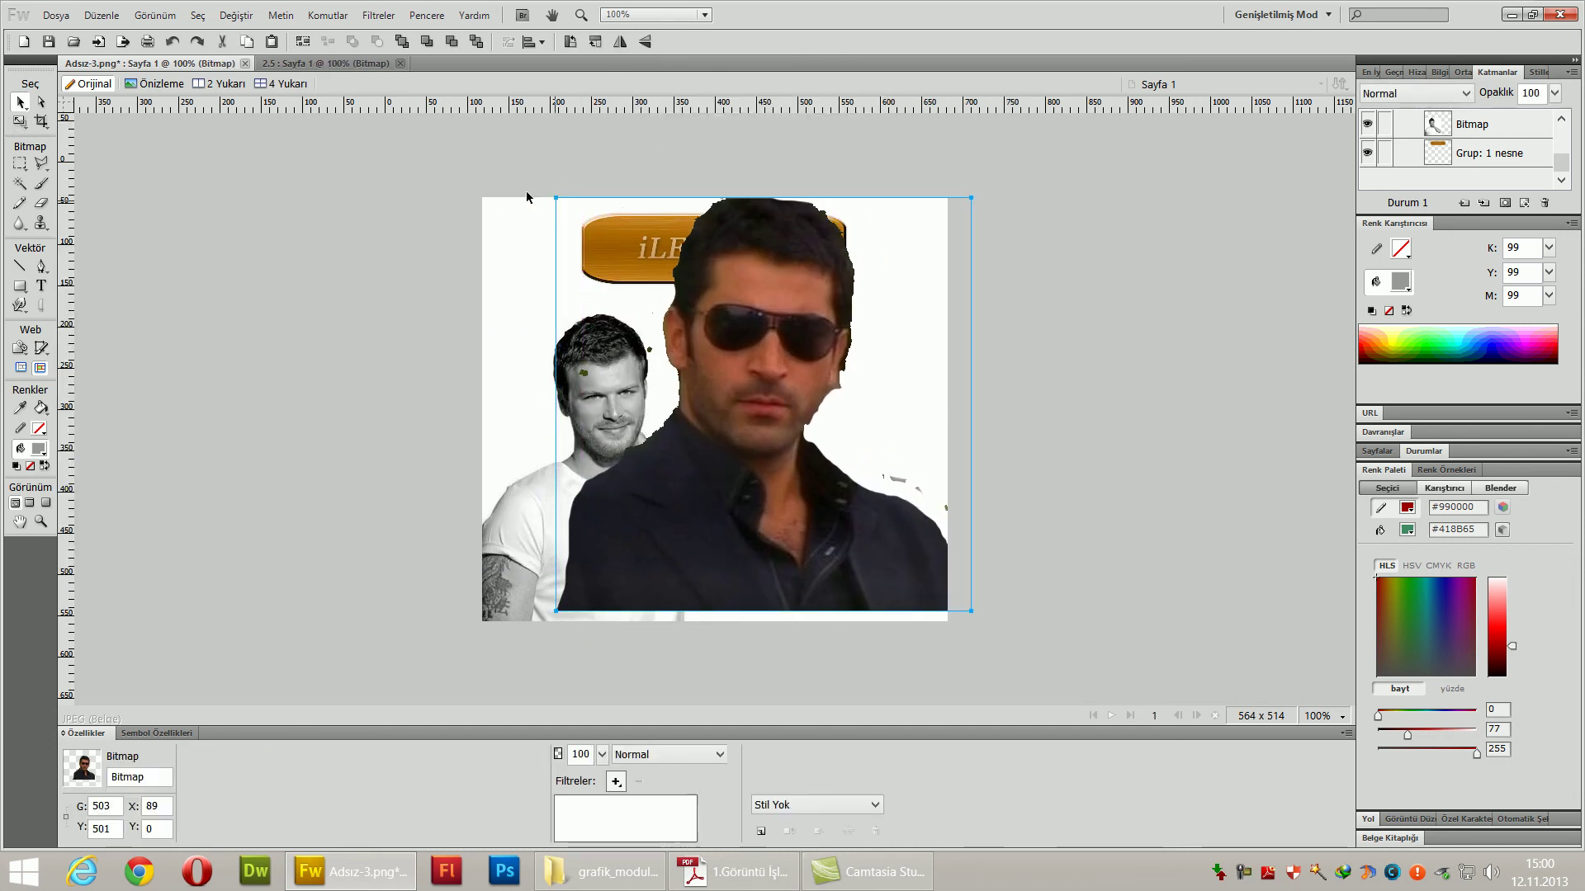
{"action": "left_click", "coordinate": [20, 121]}
{"action": "left_click_drag", "start_coordinate": [554, 198], "coordinate": [733, 374]}
{"action": "left_click_drag", "start_coordinate": [865, 529], "coordinate": [799, 477]}
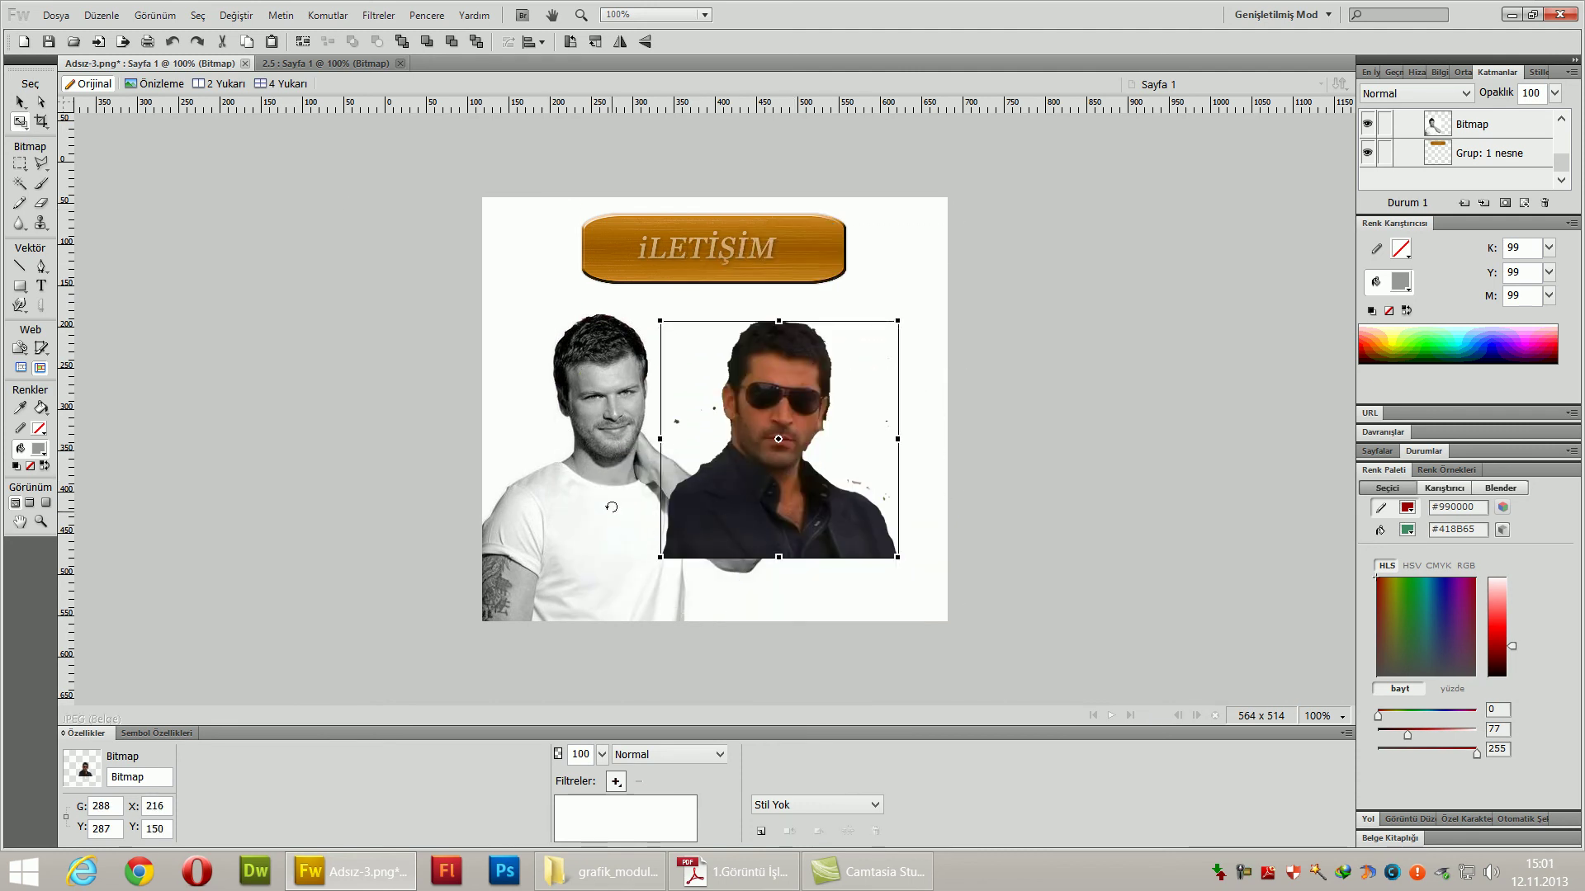
- Scale down the black-and-white photo, tilt it slightly counterclockwise and place it beside the sunglasses photo at about X 68, Y 134
{"action": "left_click", "coordinate": [19, 101]}
{"action": "left_click", "coordinate": [578, 462]}
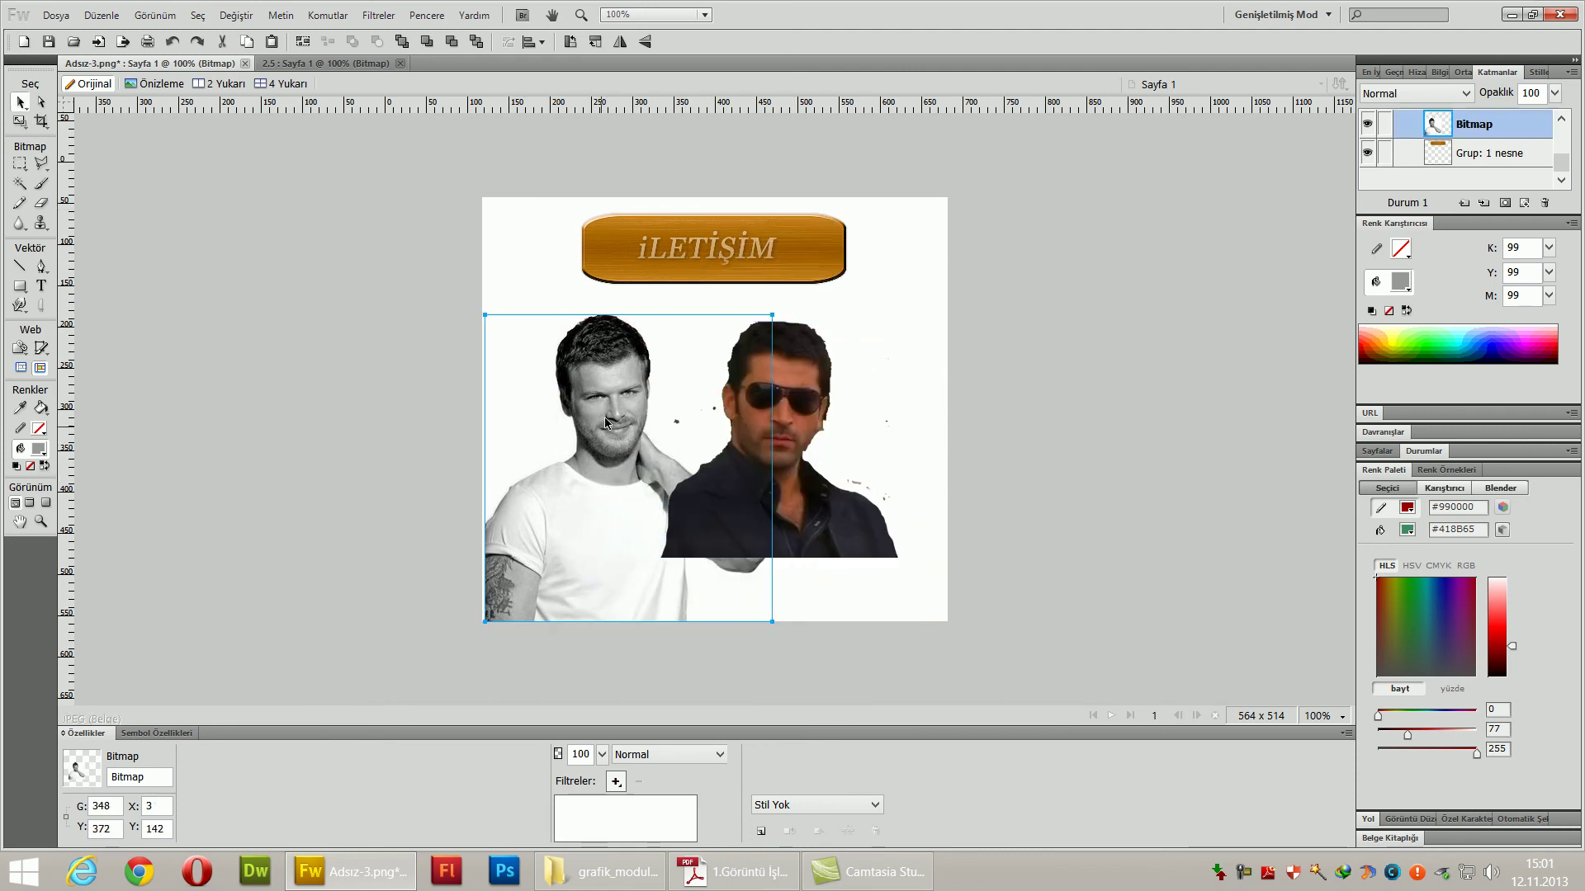
{"action": "left_click_drag", "start_coordinate": [578, 462], "coordinate": [584, 434]}
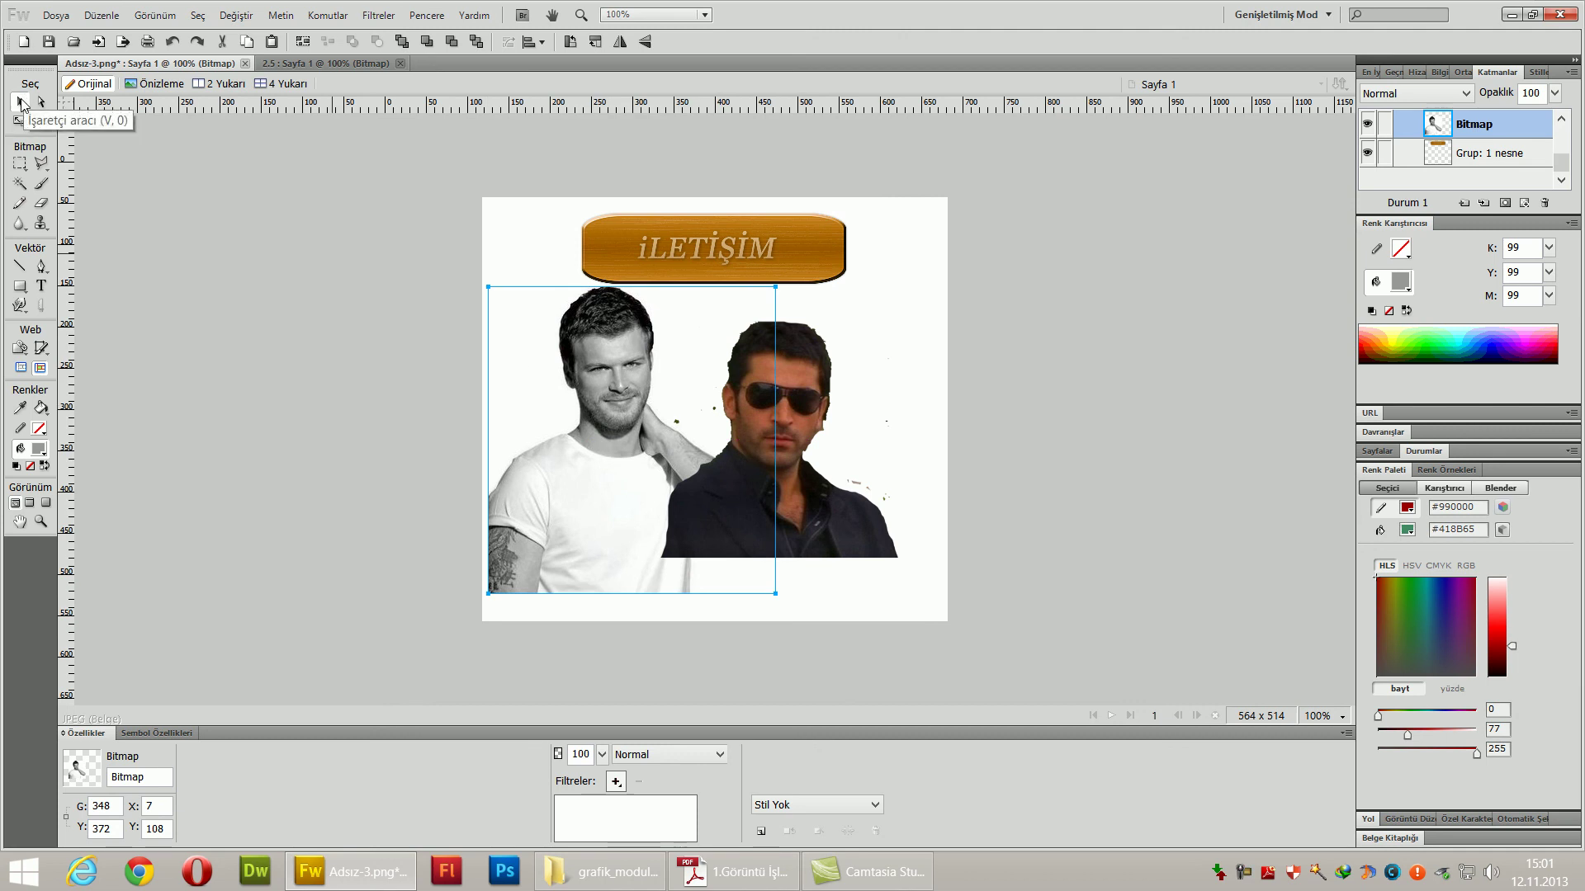
{"action": "left_click", "coordinate": [20, 122]}
{"action": "left_click_drag", "start_coordinate": [487, 287], "coordinate": [587, 392]}
{"action": "left_click_drag", "start_coordinate": [660, 495], "coordinate": [624, 422]}
{"action": "left_click_drag", "start_coordinate": [771, 473], "coordinate": [776, 457]}
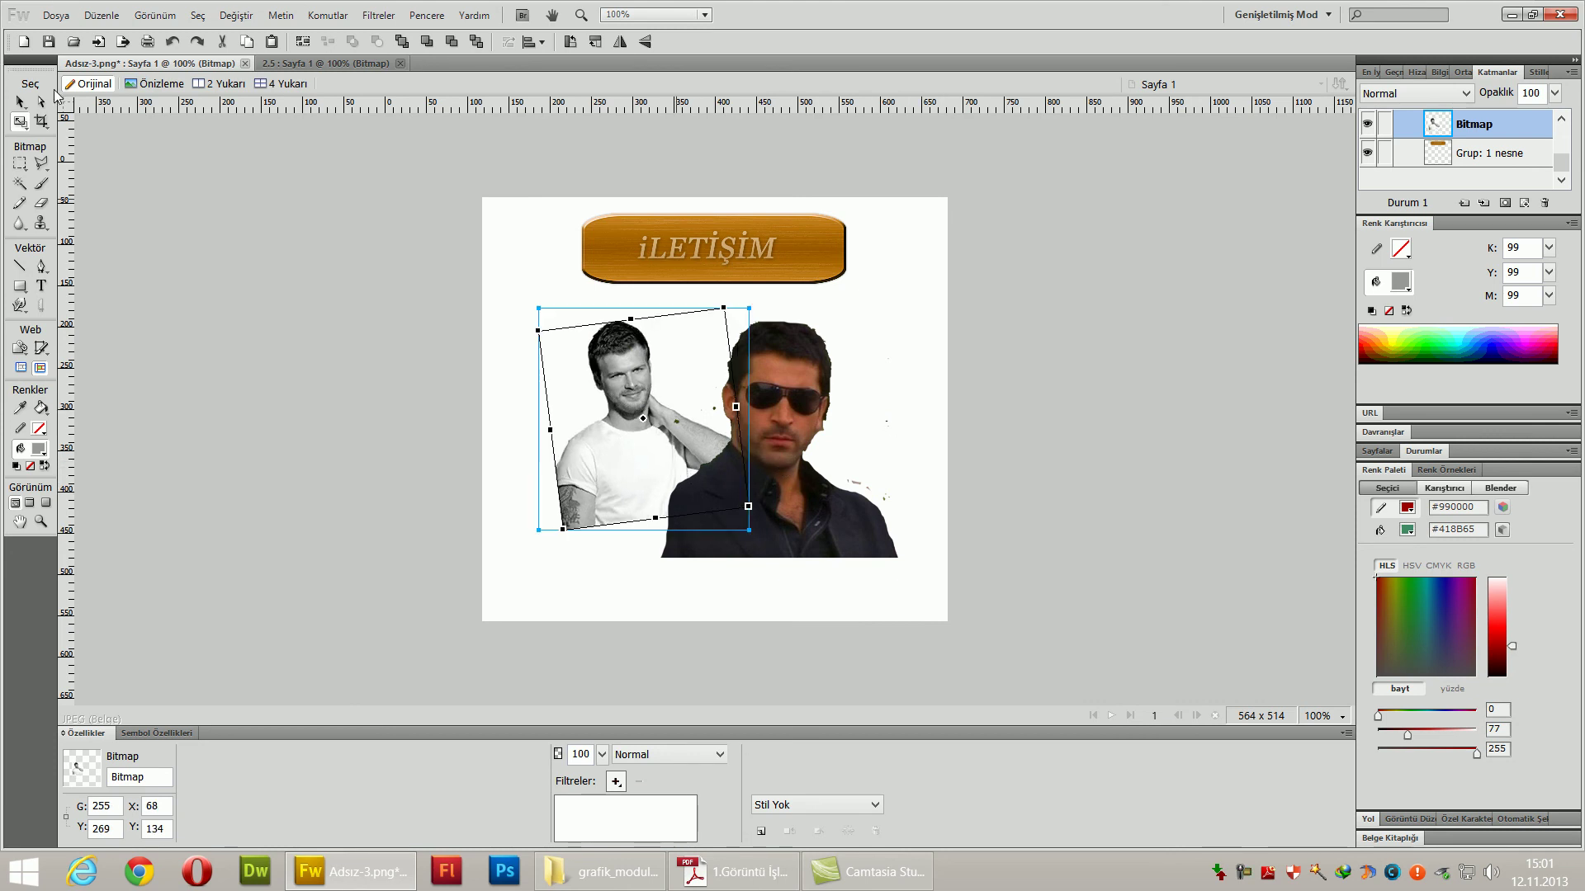
{"action": "left_click", "coordinate": [19, 102]}
{"action": "left_click", "coordinate": [1041, 517]}
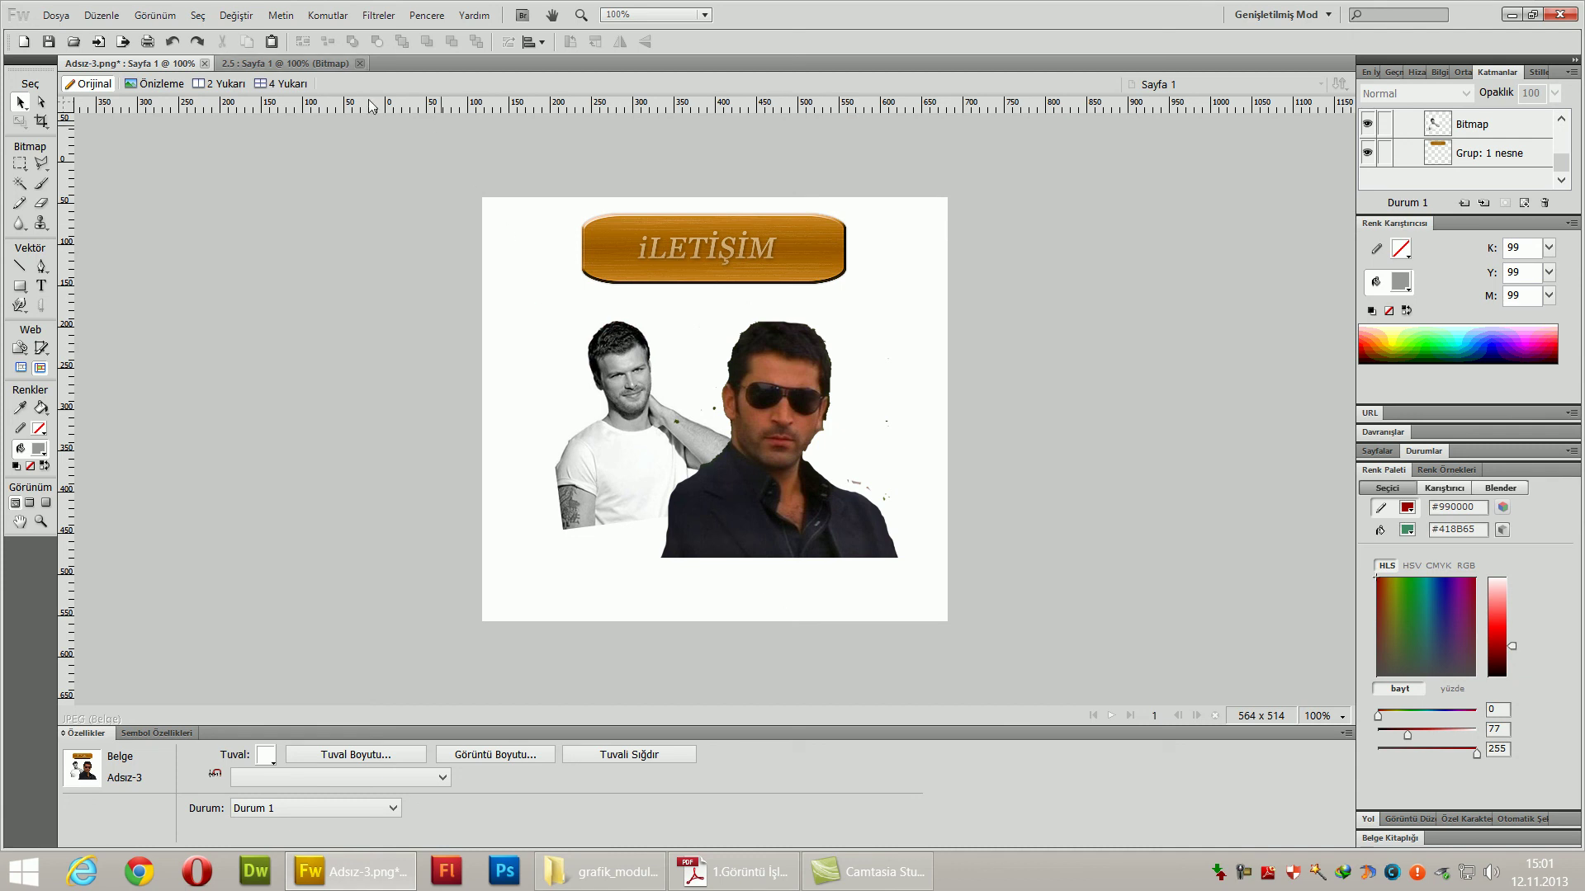
- Trim the empty canvas around the button and photos with the Tuvali Kes command
{"action": "left_click", "coordinate": [236, 15]}
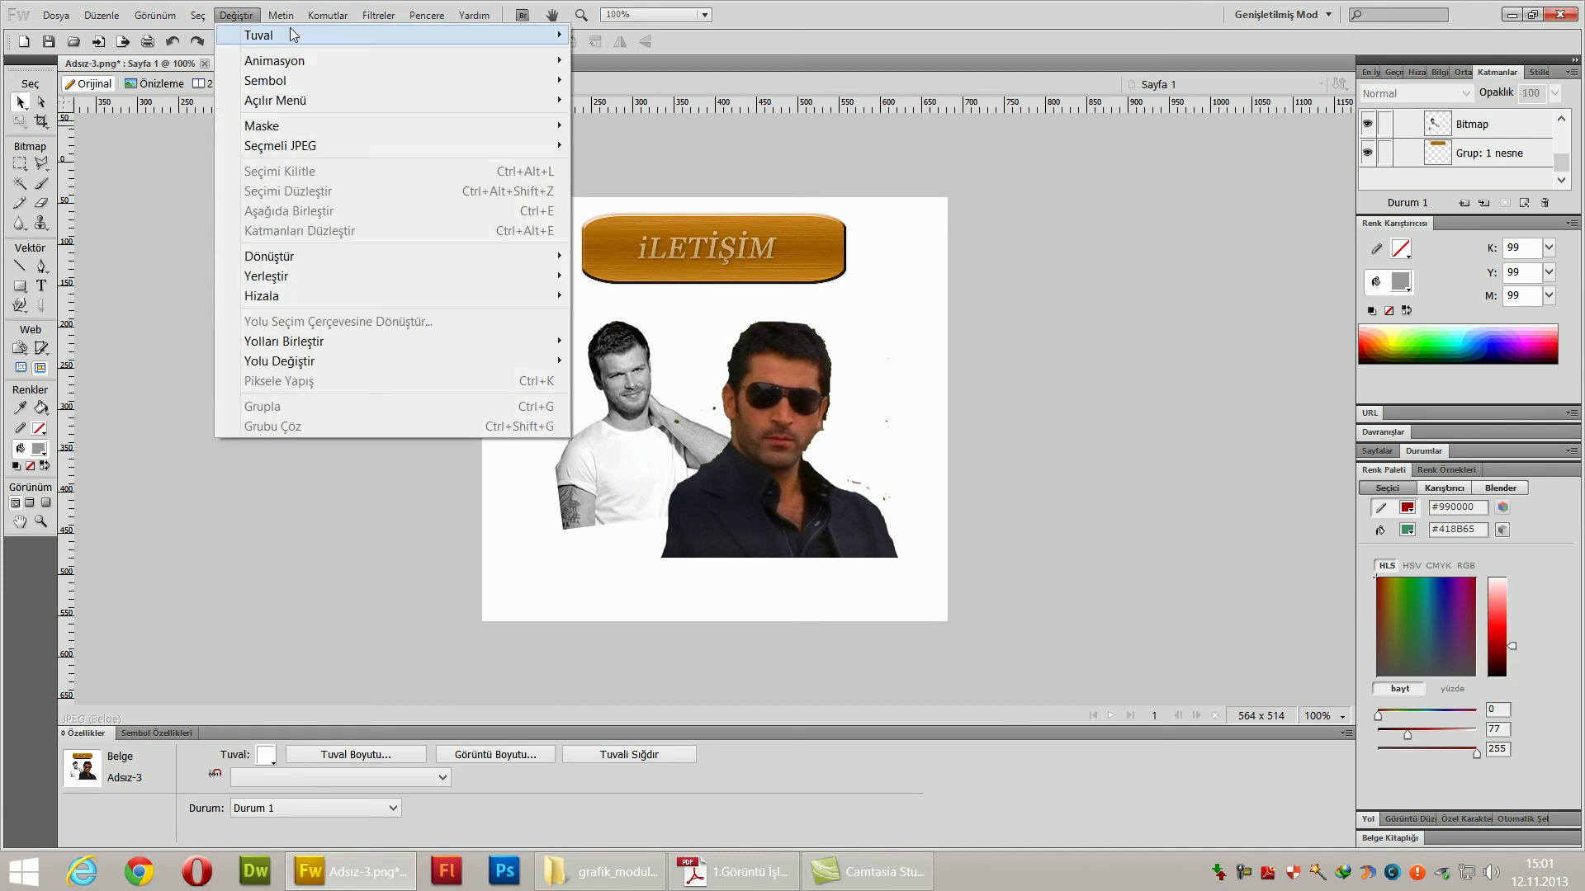
{"action": "mouse_move", "coordinate": [545, 35]}
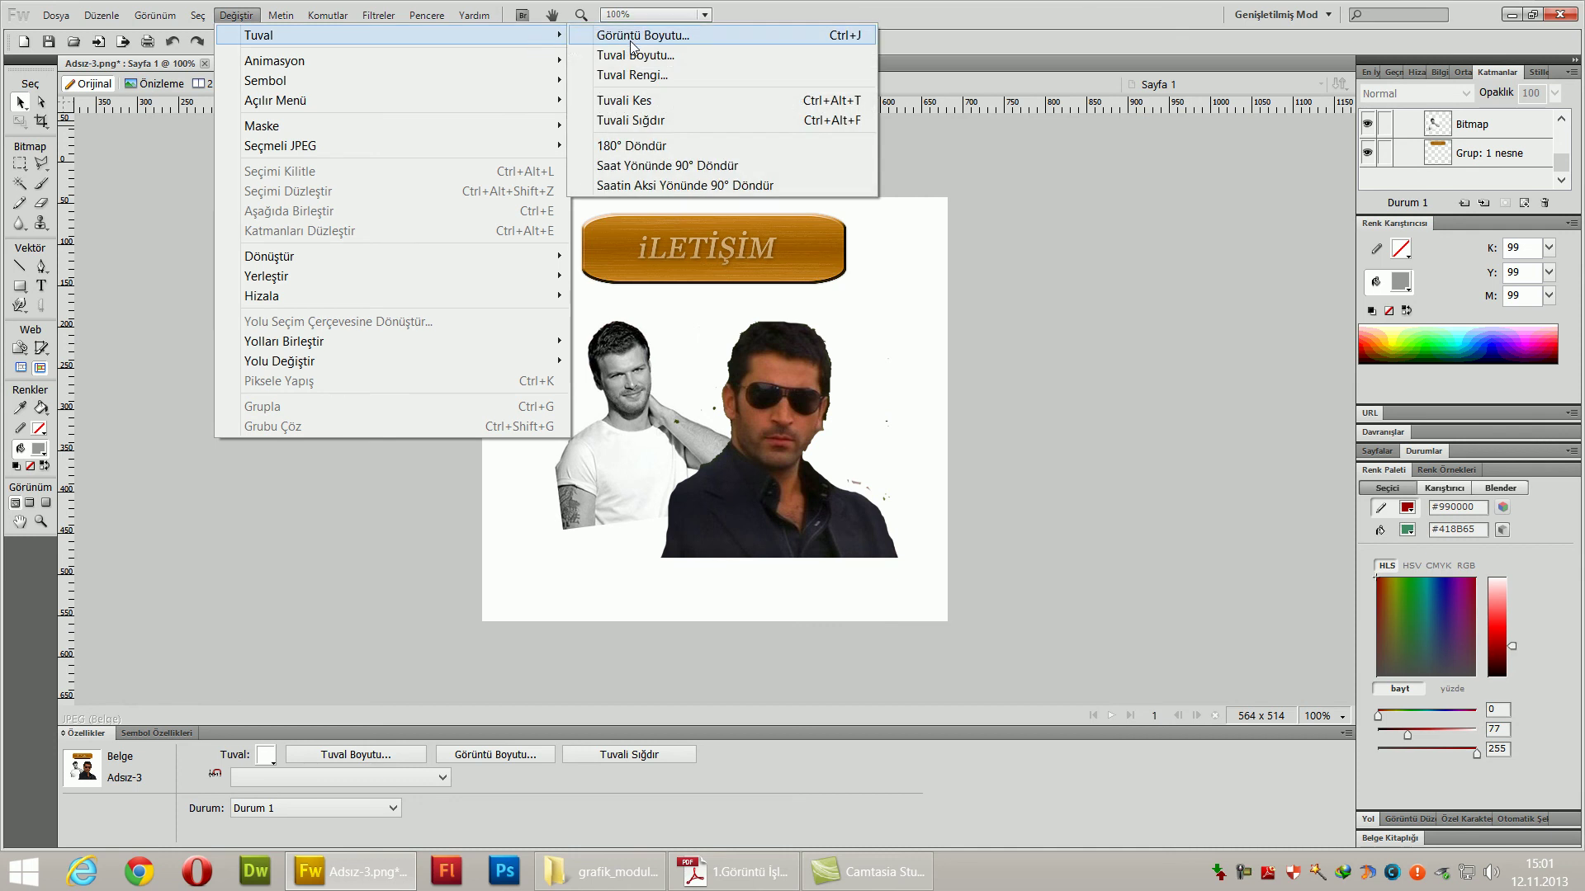
{"action": "left_click", "coordinate": [705, 103]}
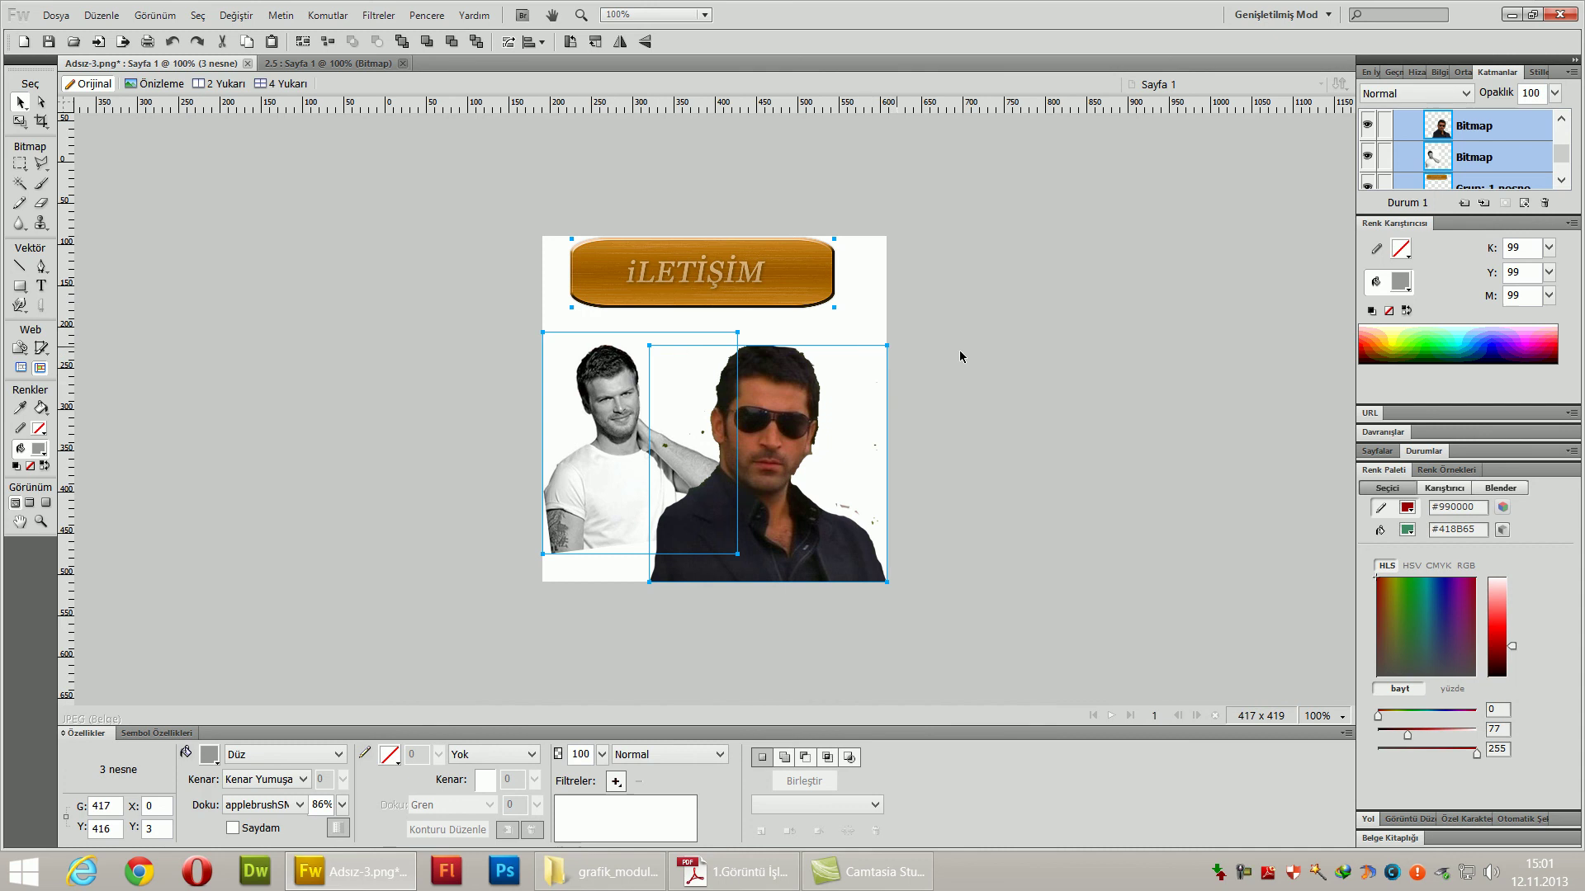
- Switch to the course PDF in Adobe Reader and go through the pages from section 3.14 to chapter 4, Katmanlar
{"action": "left_click", "coordinate": [733, 871]}
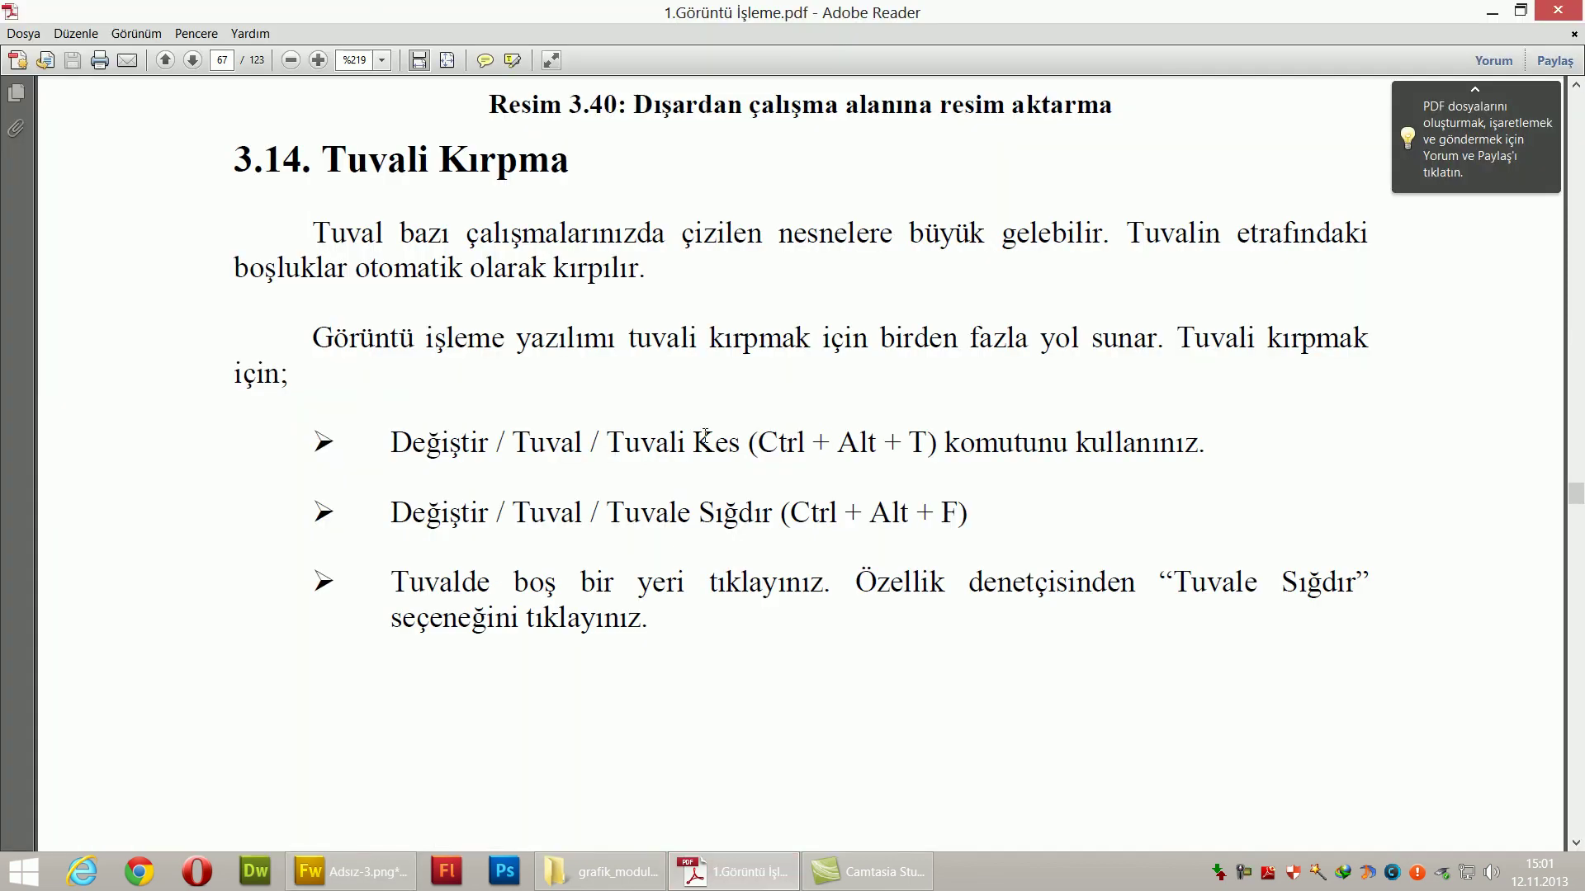
{"action": "scroll", "coordinate": [758, 496], "scroll_direction": "down", "scroll_amount": 3}
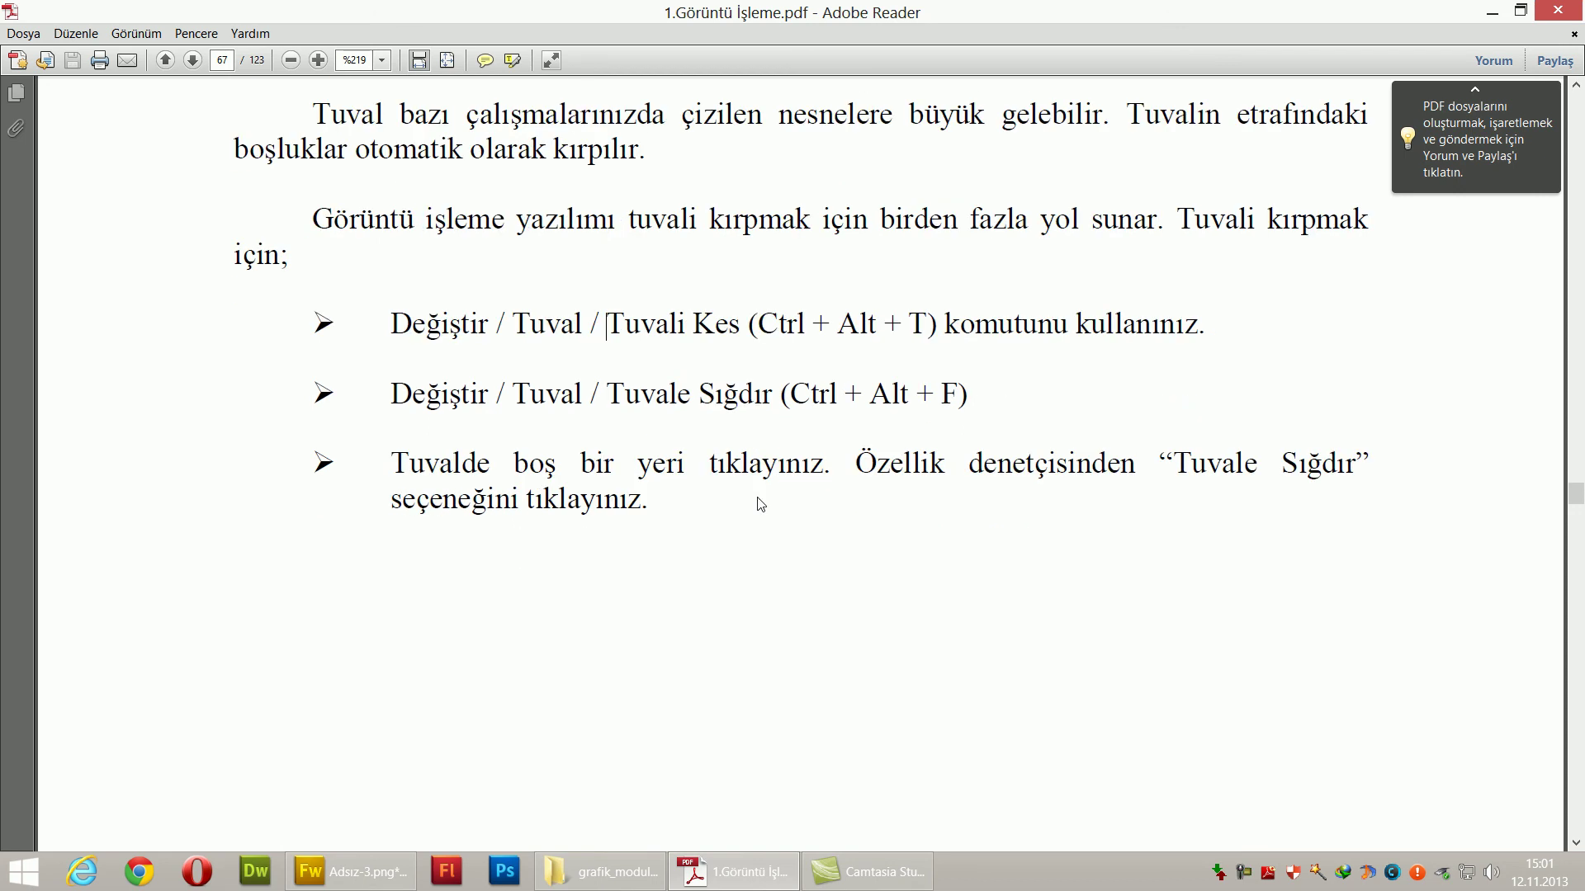
{"action": "scroll", "coordinate": [760, 503], "scroll_direction": "down", "scroll_amount": 20}
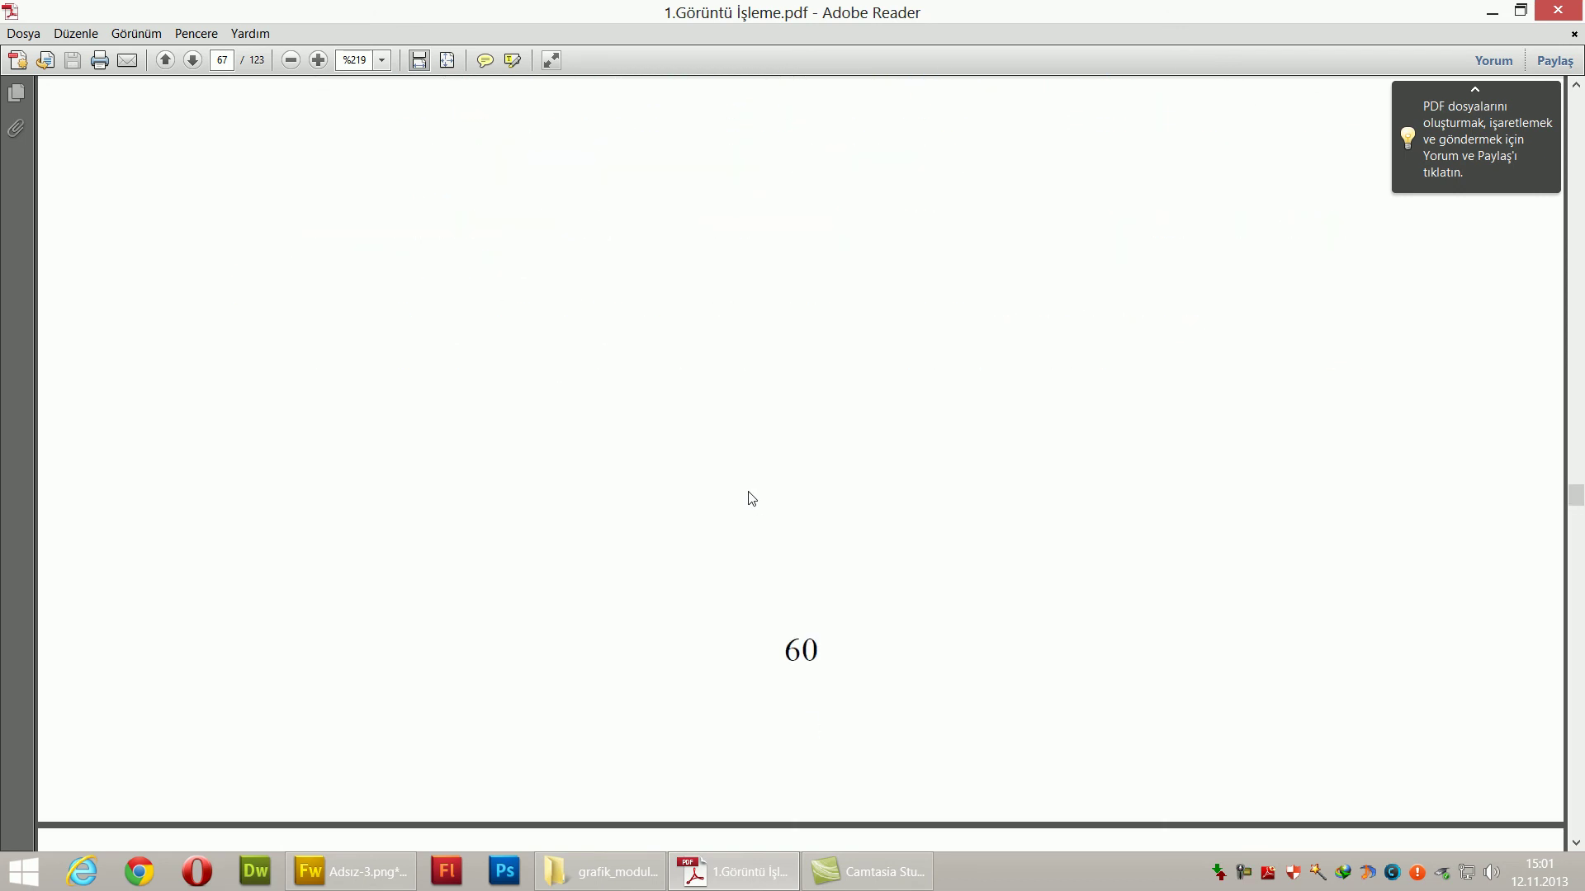
{"action": "scroll", "coordinate": [749, 496], "scroll_direction": "down", "scroll_amount": 20}
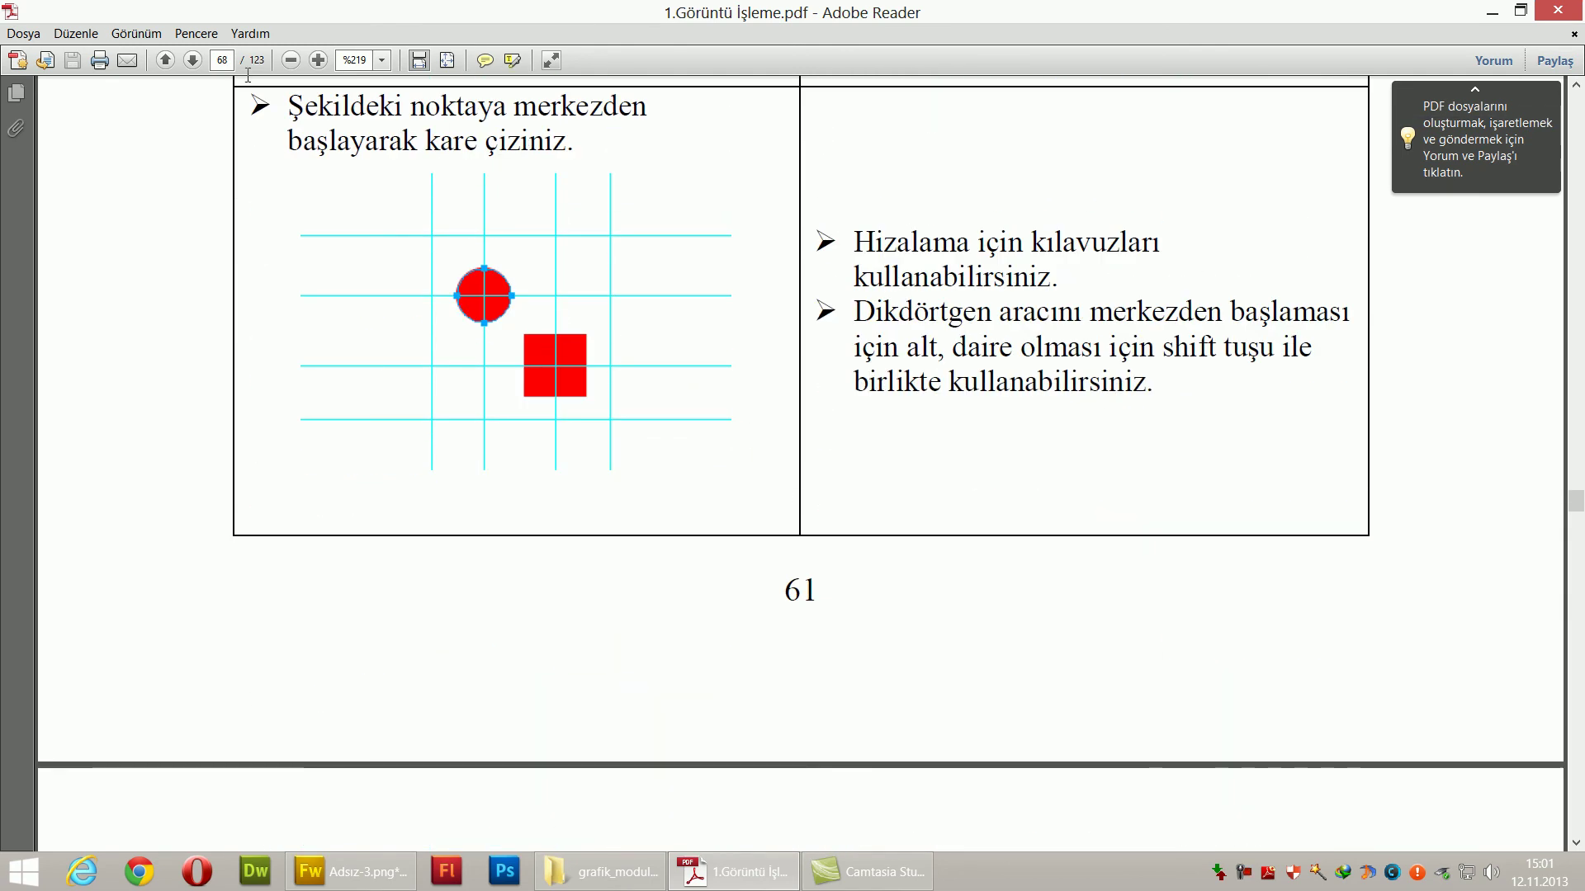
{"action": "left_click", "coordinate": [198, 63]}
{"action": "left_click", "coordinate": [198, 64]}
{"action": "left_click", "coordinate": [198, 64]}
{"action": "left_click", "coordinate": [165, 60]}
{"action": "scroll", "coordinate": [801, 462], "scroll_direction": "down", "scroll_amount": 7}
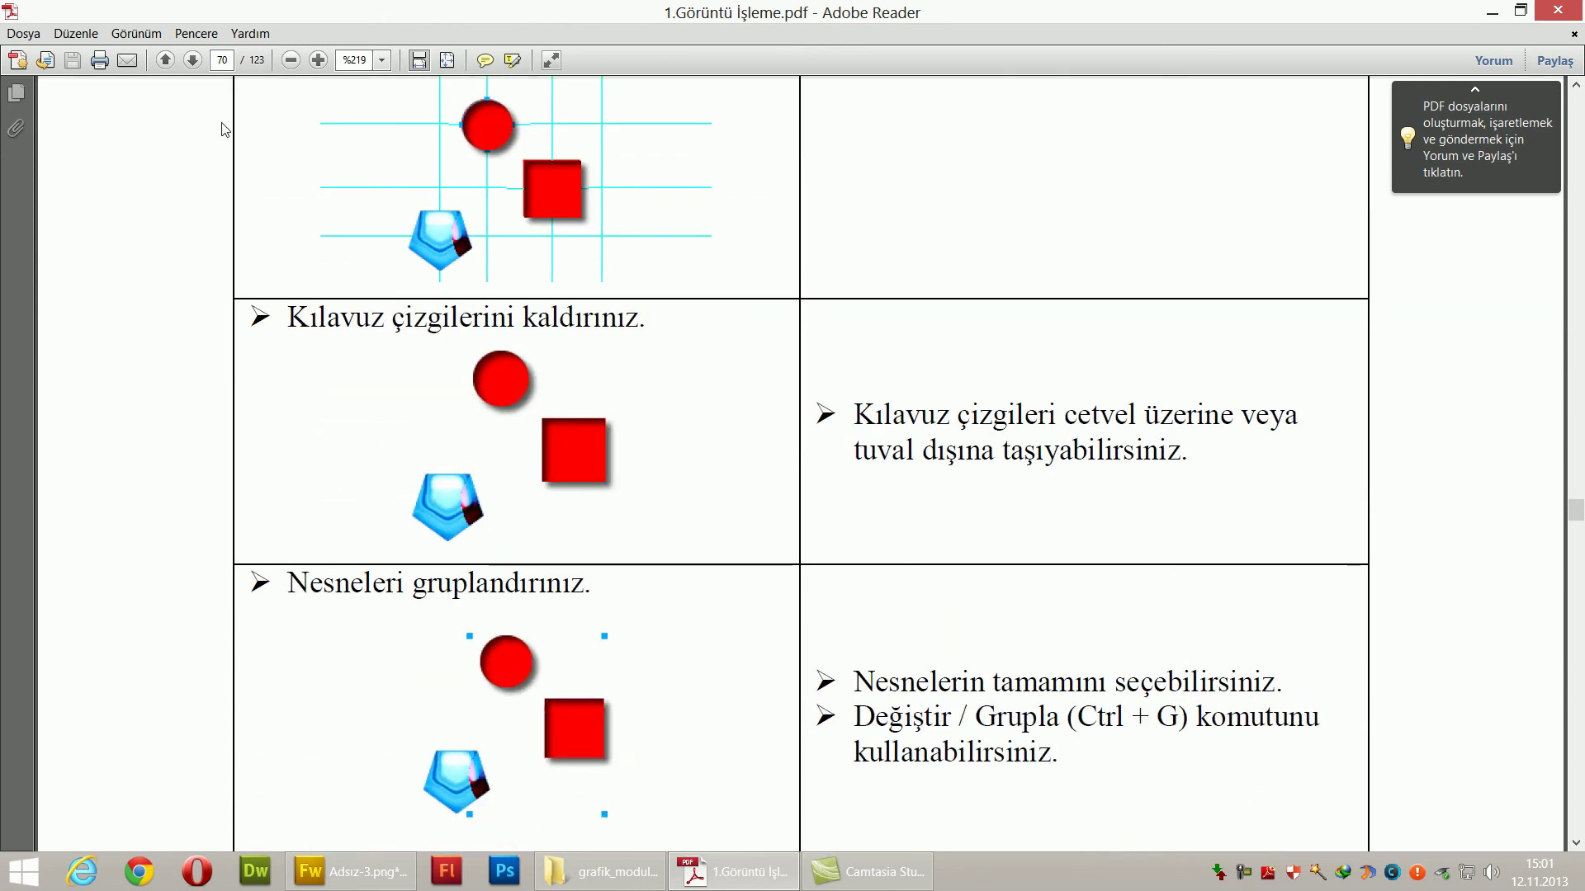
{"action": "left_click", "coordinate": [193, 60]}
{"action": "left_click", "coordinate": [193, 61]}
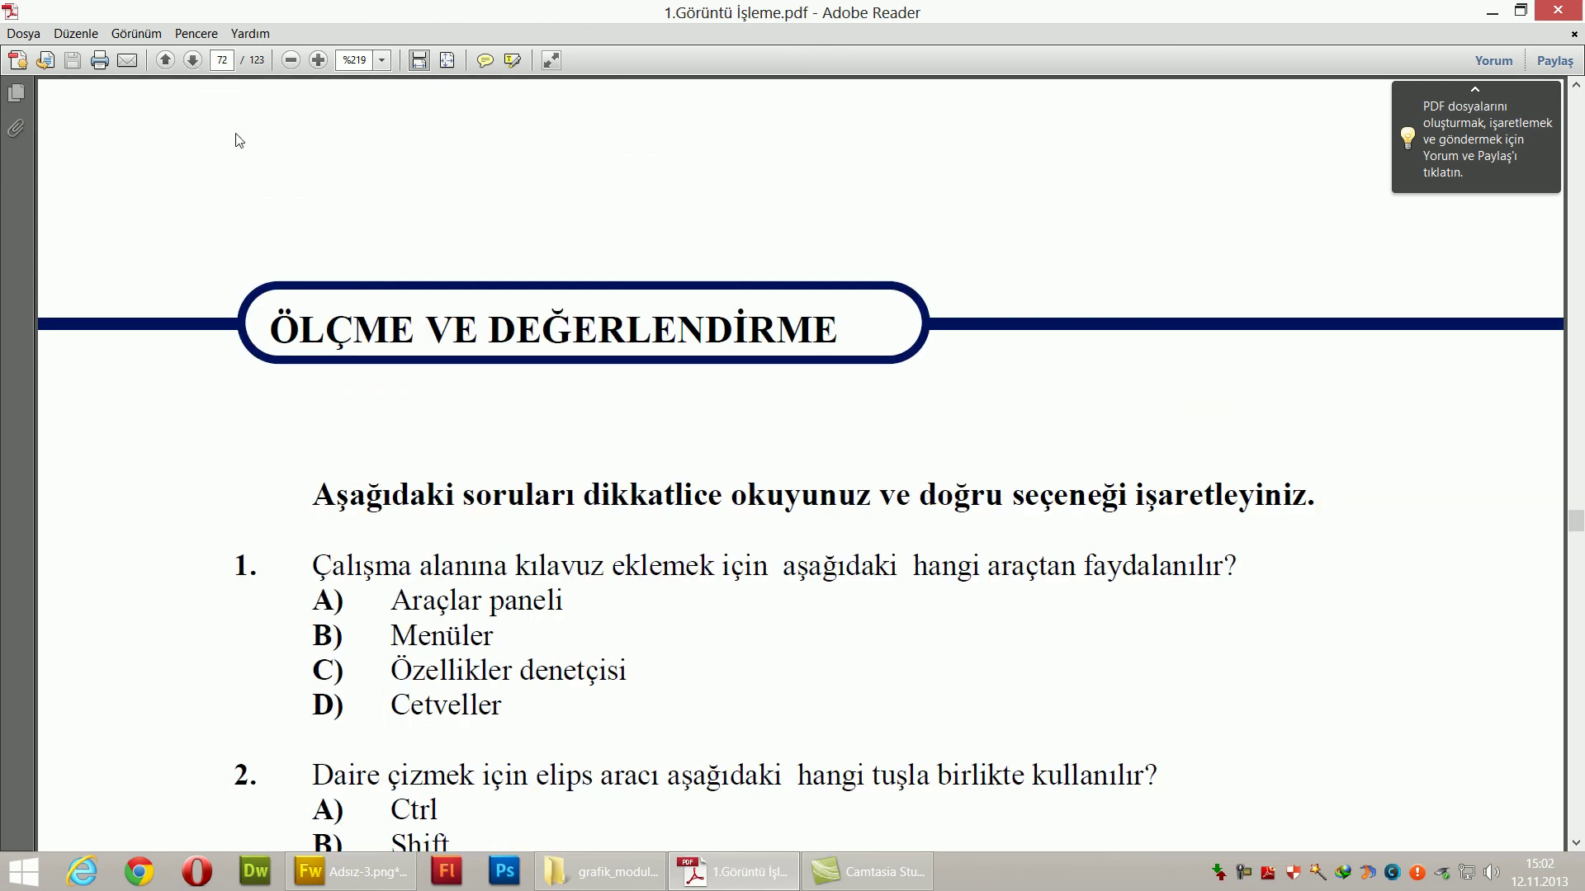
{"action": "left_click", "coordinate": [192, 60]}
{"action": "left_click", "coordinate": [192, 60]}
{"action": "scroll", "coordinate": [540, 562], "scroll_direction": "down", "scroll_amount": 4}
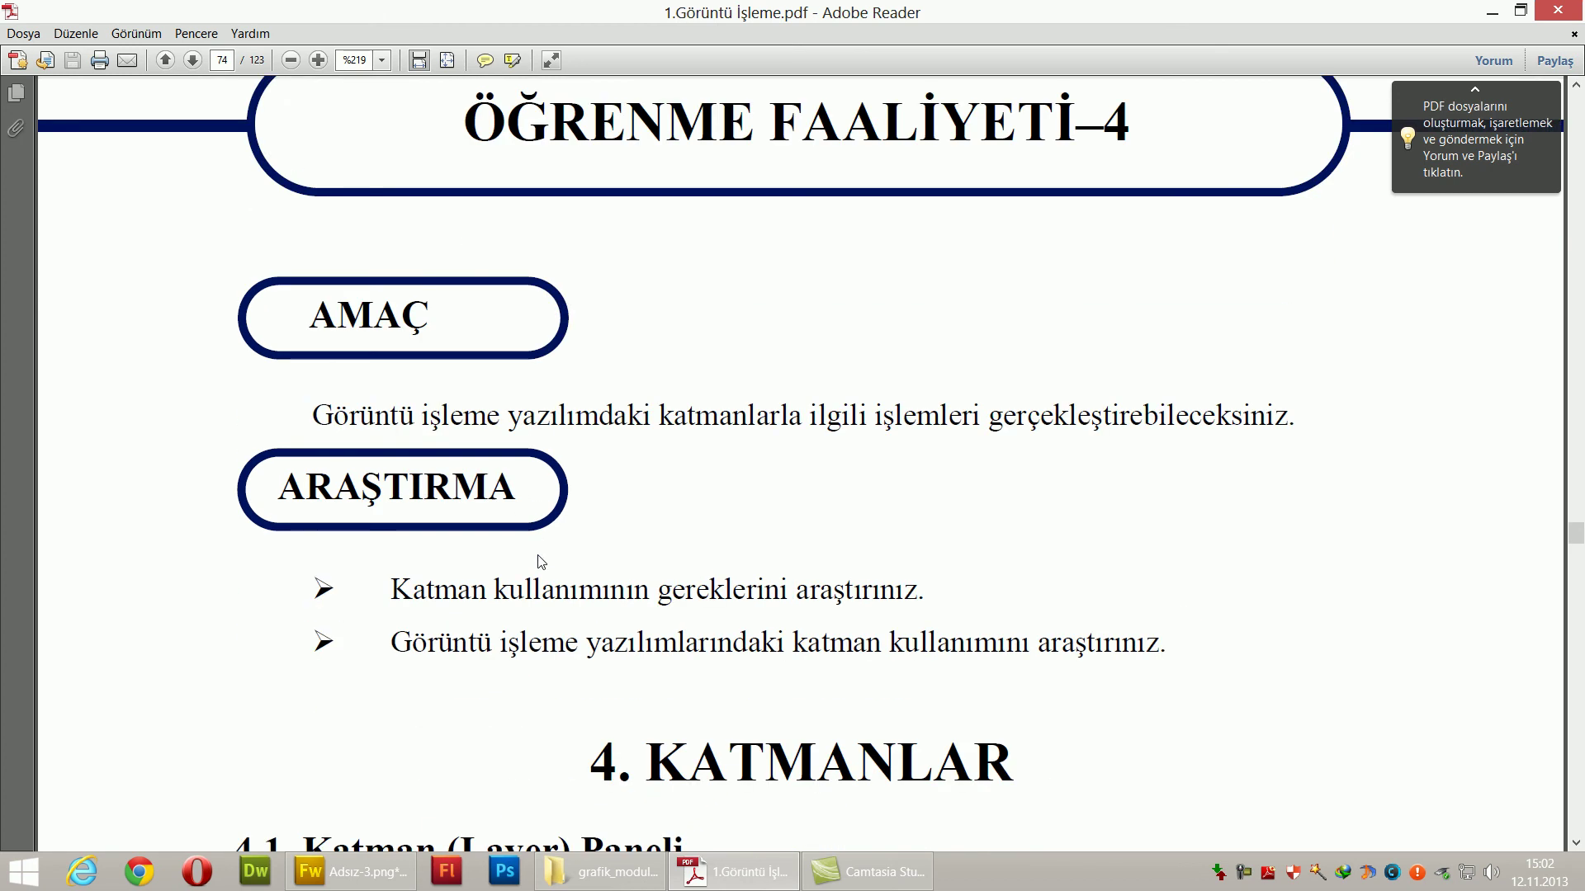
{"action": "scroll", "coordinate": [540, 561], "scroll_direction": "down", "scroll_amount": 9}
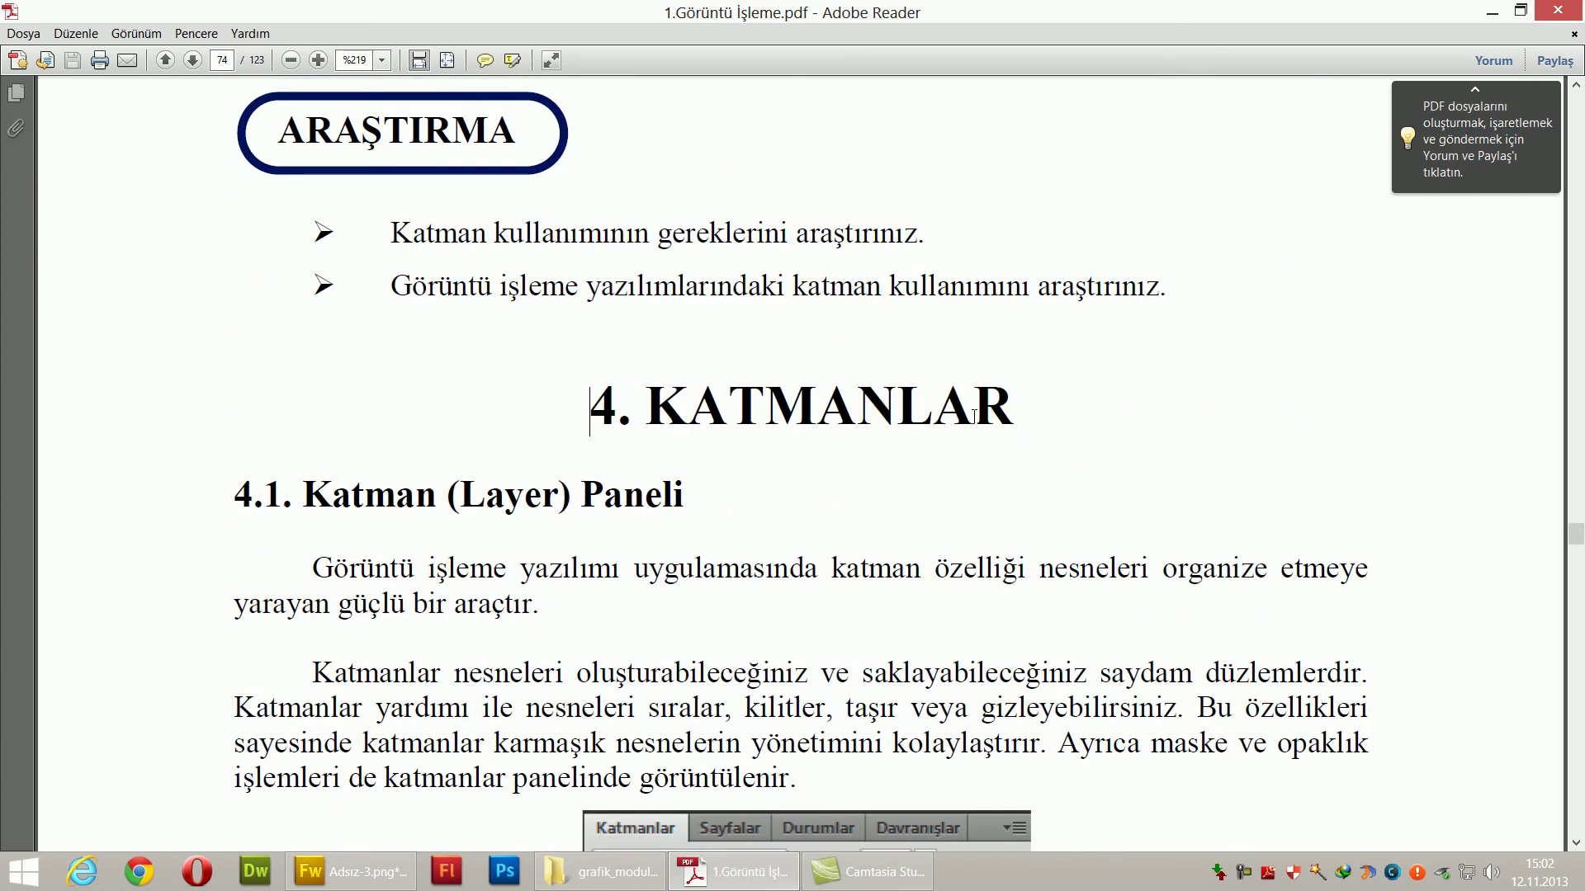